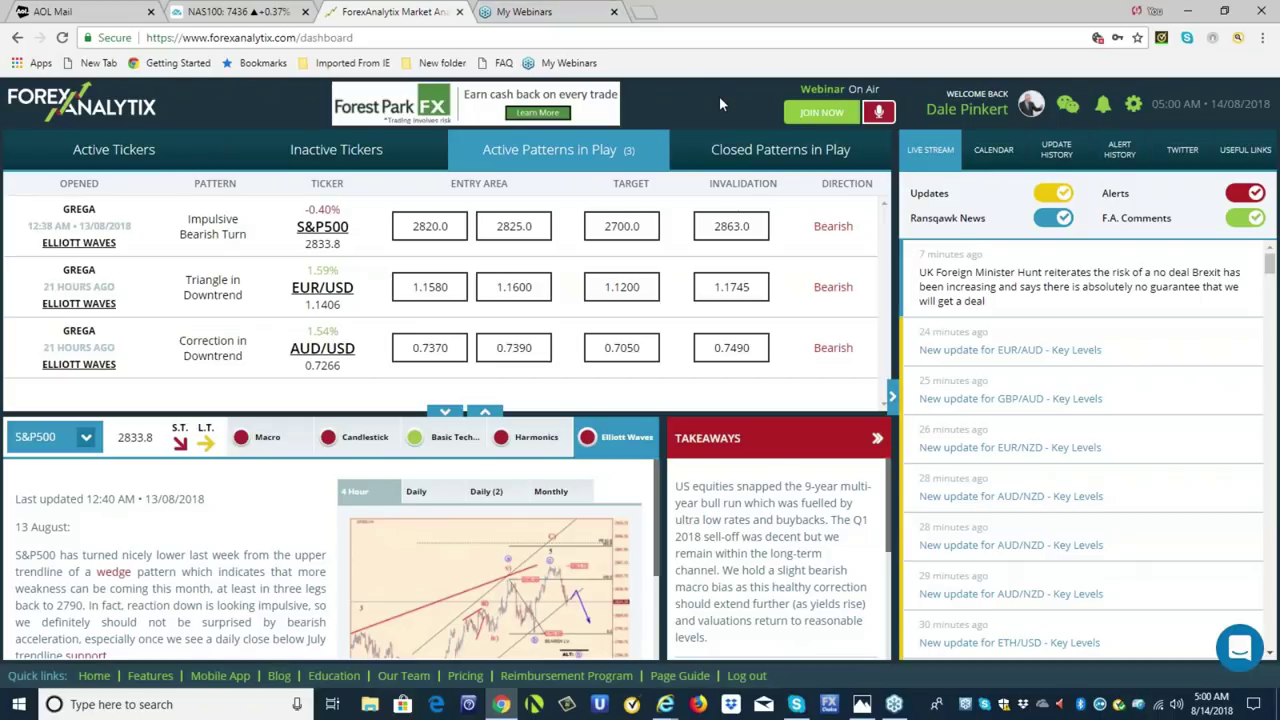
Go to the ForexAnalytix home page from the account settings gear menu.
click(1134, 111)
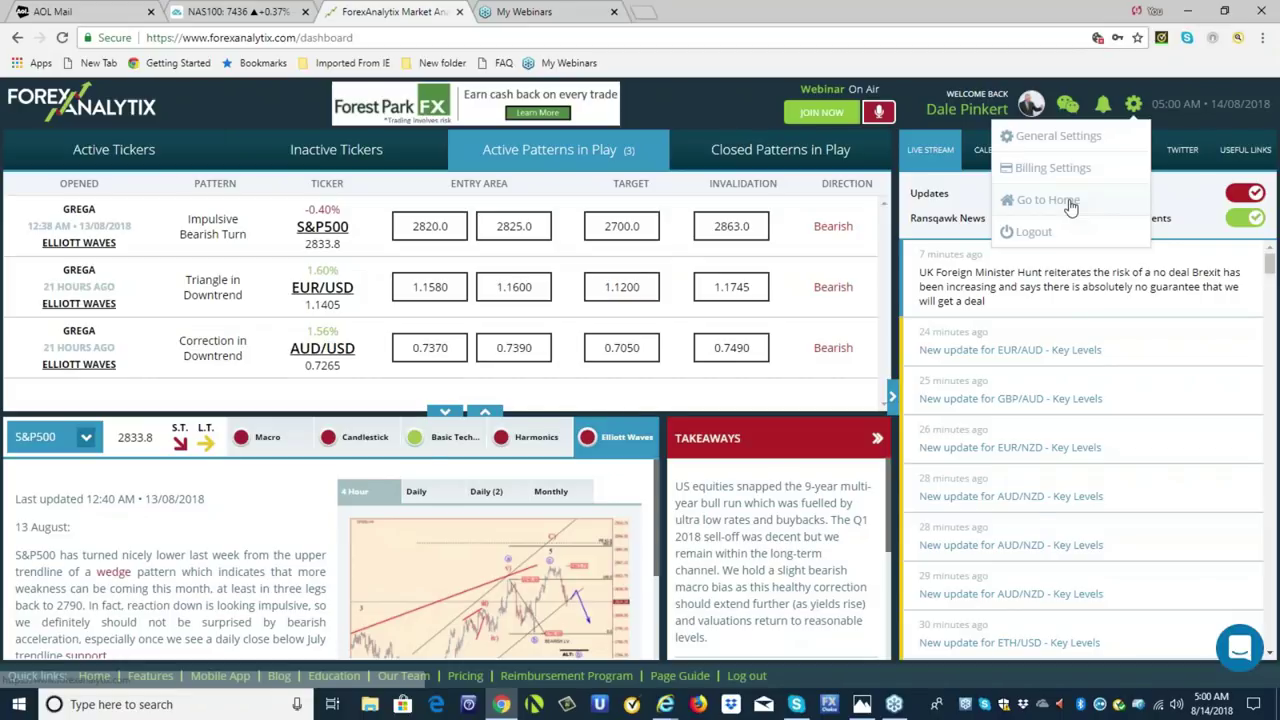
click(1047, 200)
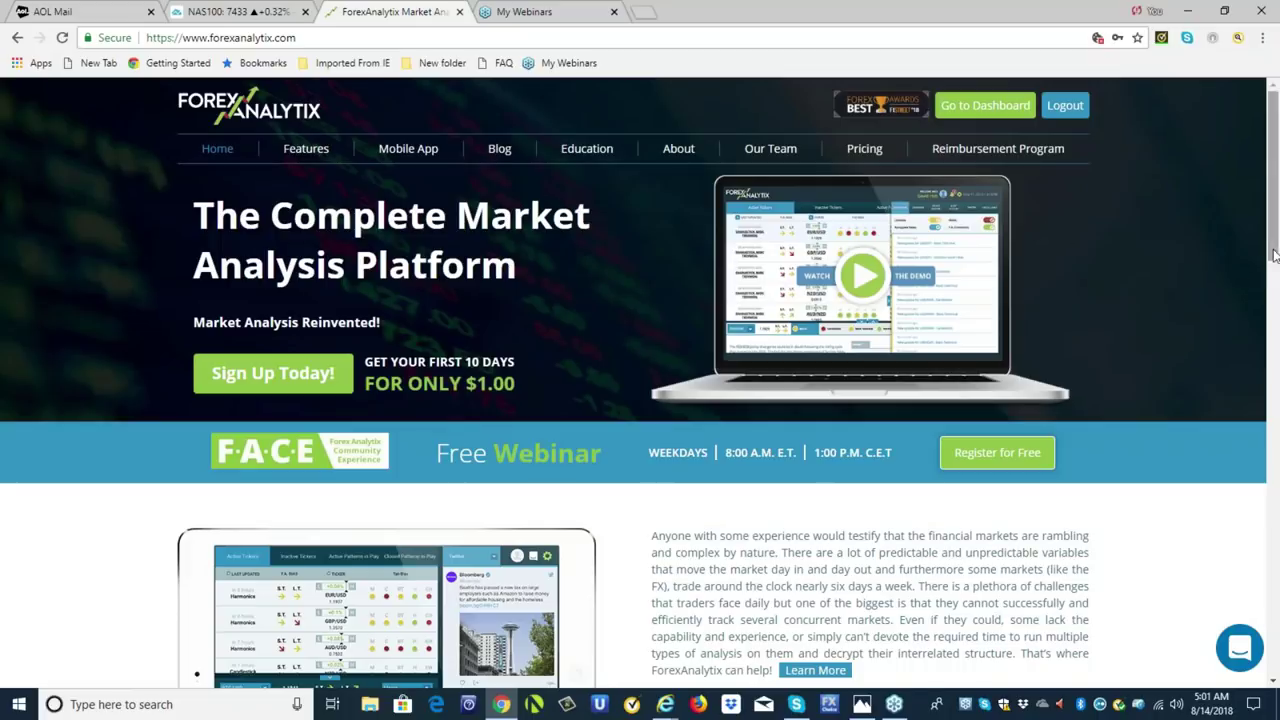
Open the Reimbursement Program page and scroll through its enrollment steps, partner brokers and FAQ.
click(1007, 170)
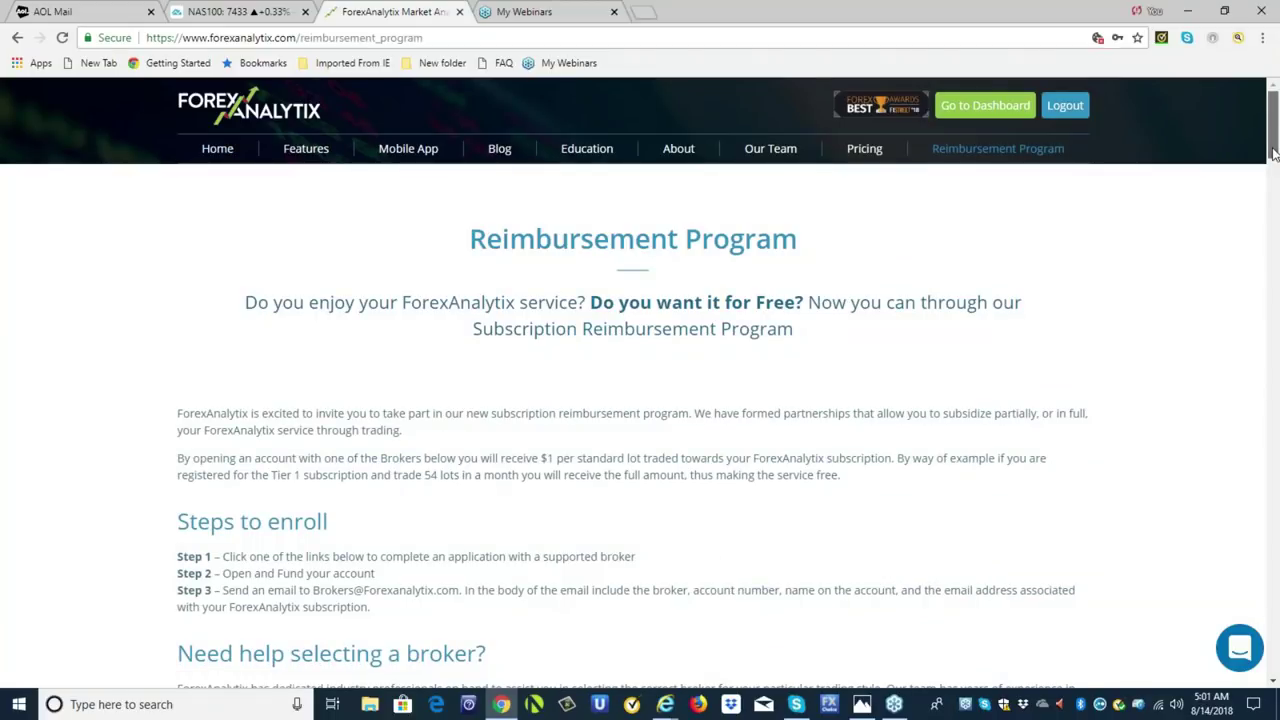
scroll(1273, 152, down, 1)
drag(1273, 152, 1275, 622)
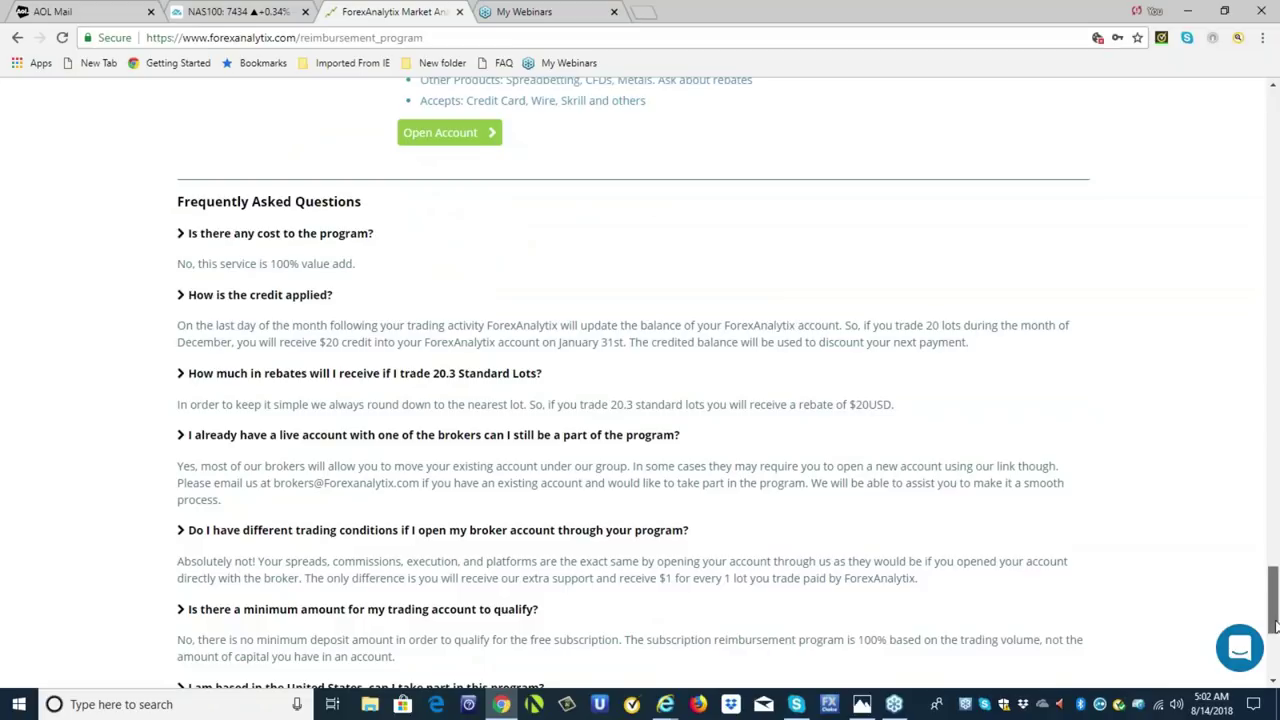
scroll(1274, 625, down, 1)
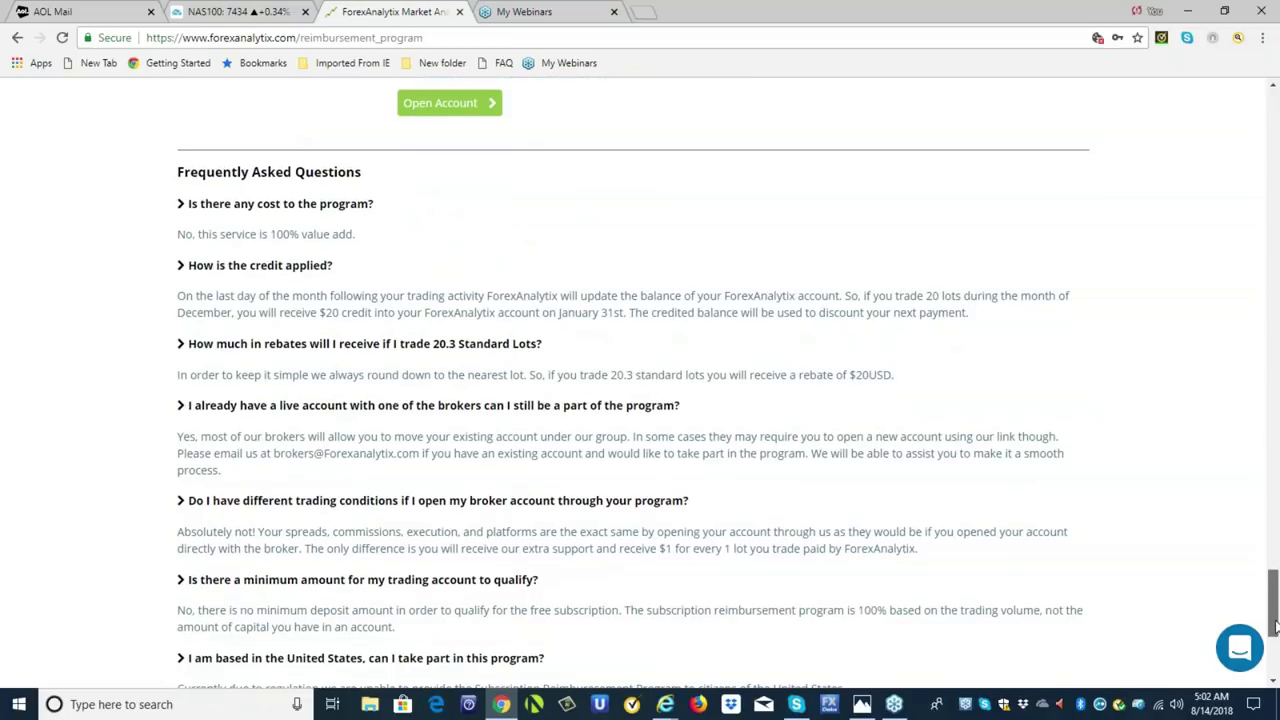
drag(1274, 625, 1274, 175)
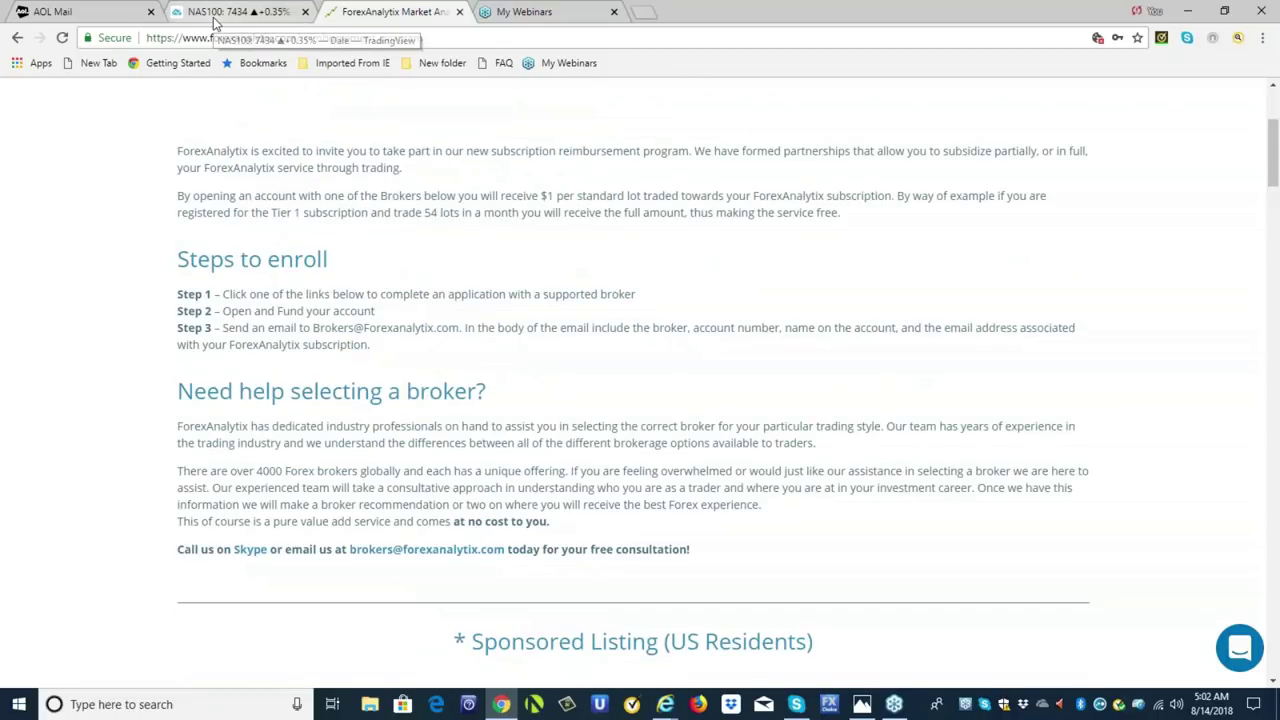
Switch to TradingView and chart EURUSD on 4-hour, showing its red trendlines and 0.382/0.5 Fibonacci levels.
click(213, 20)
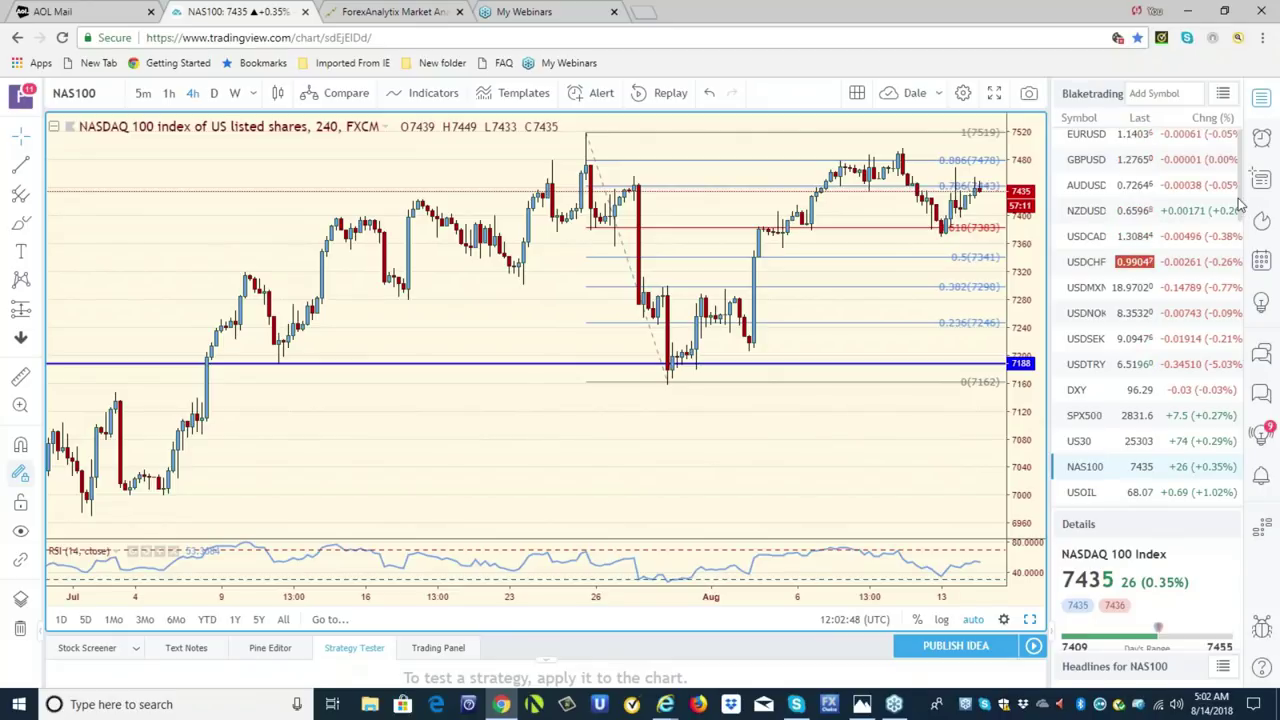
click(1086, 136)
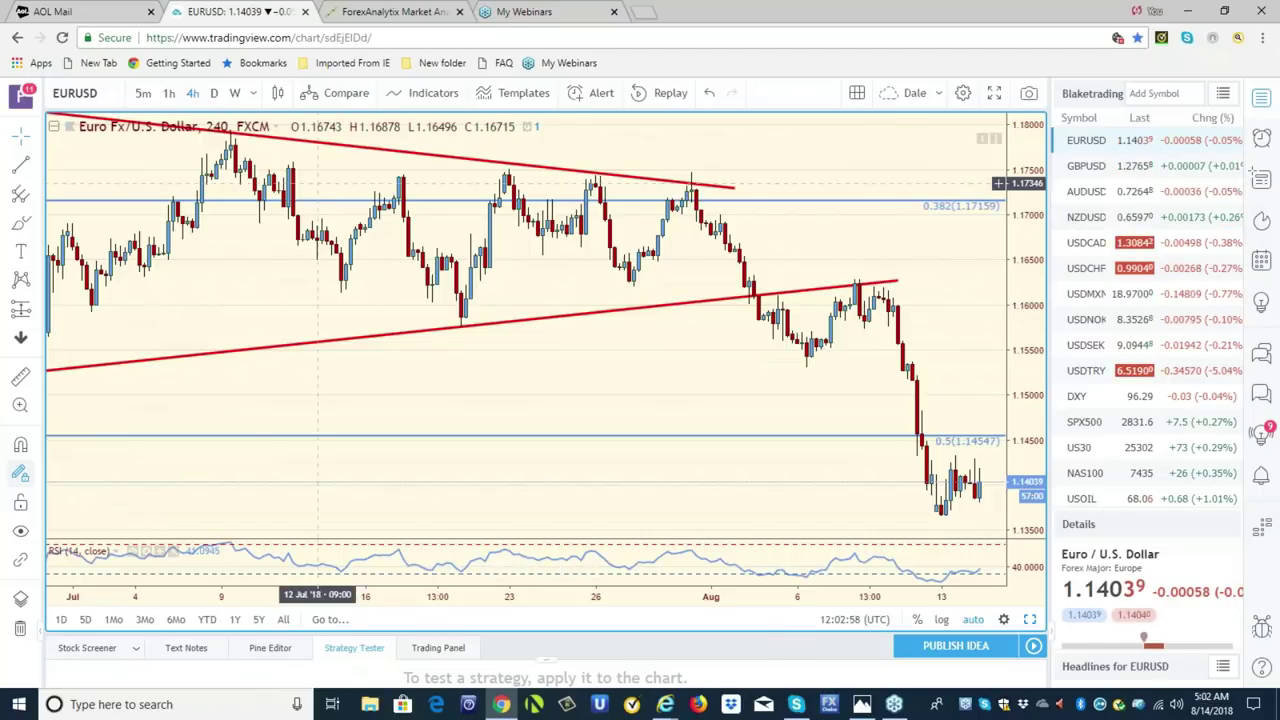
Put the chart on the 1-hour timeframe and load USDJPY from the watchlist.
click(169, 93)
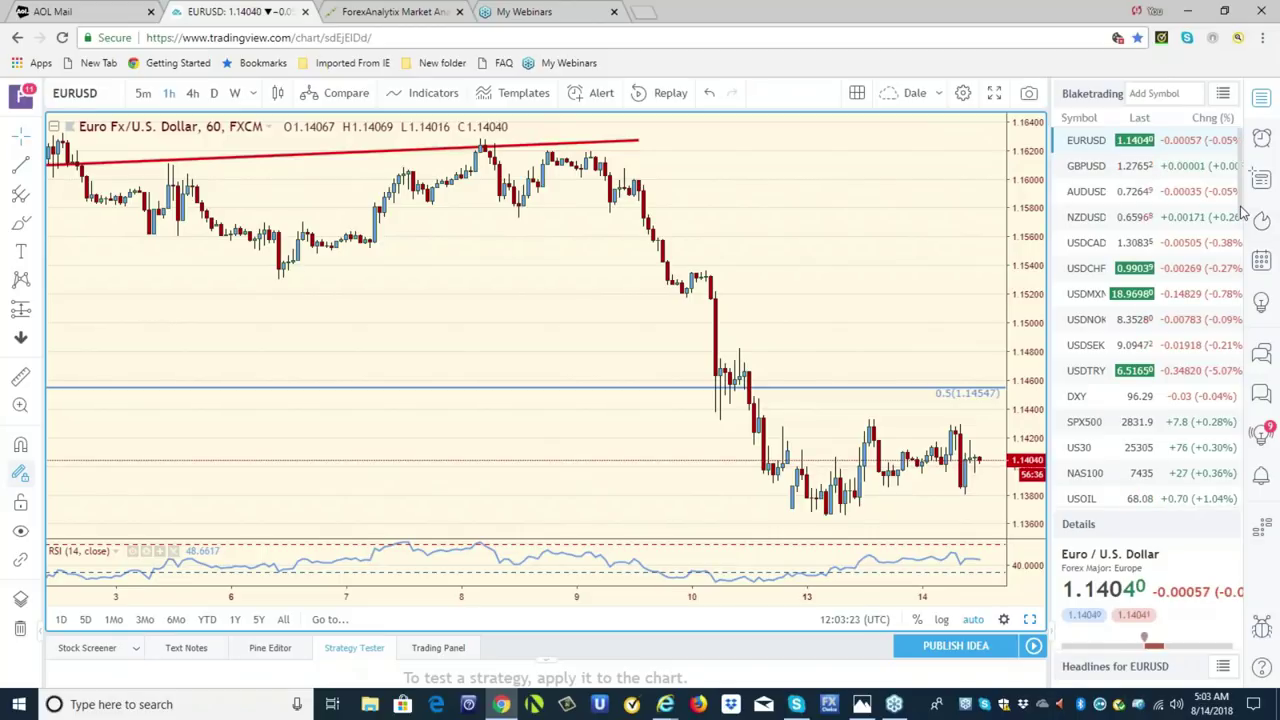
scroll(1240, 220, down, 3)
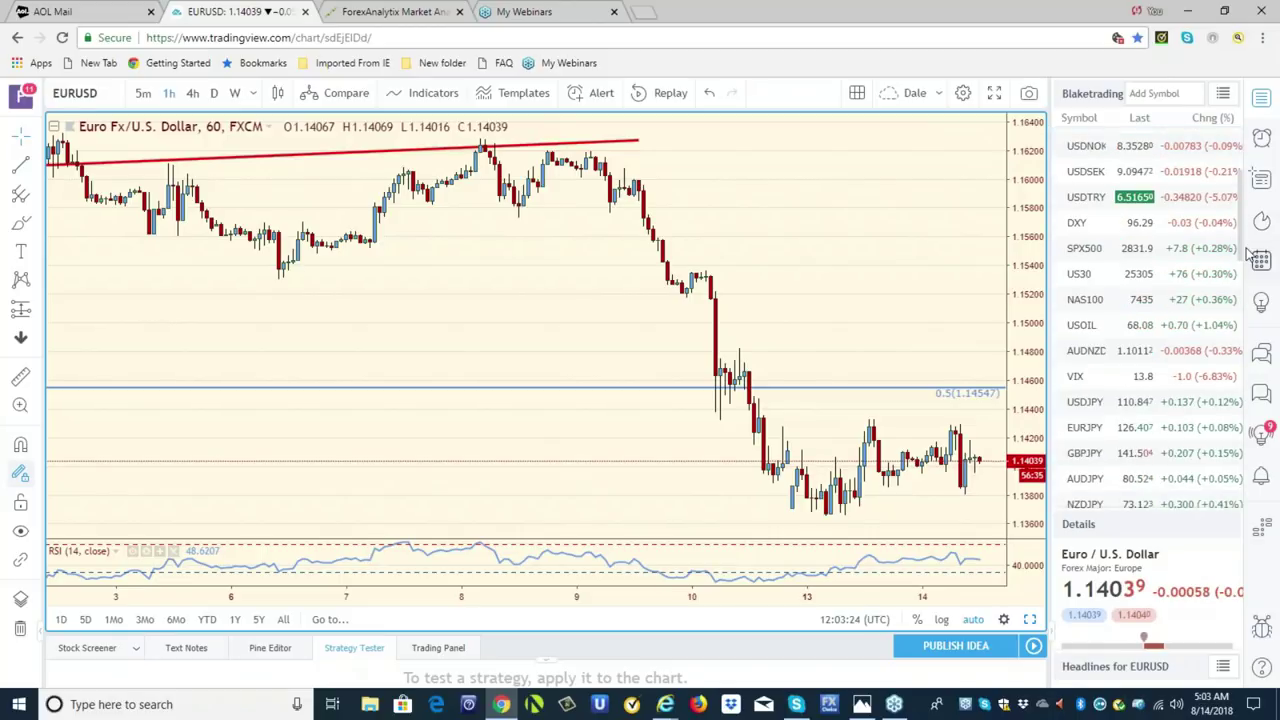
click(1090, 406)
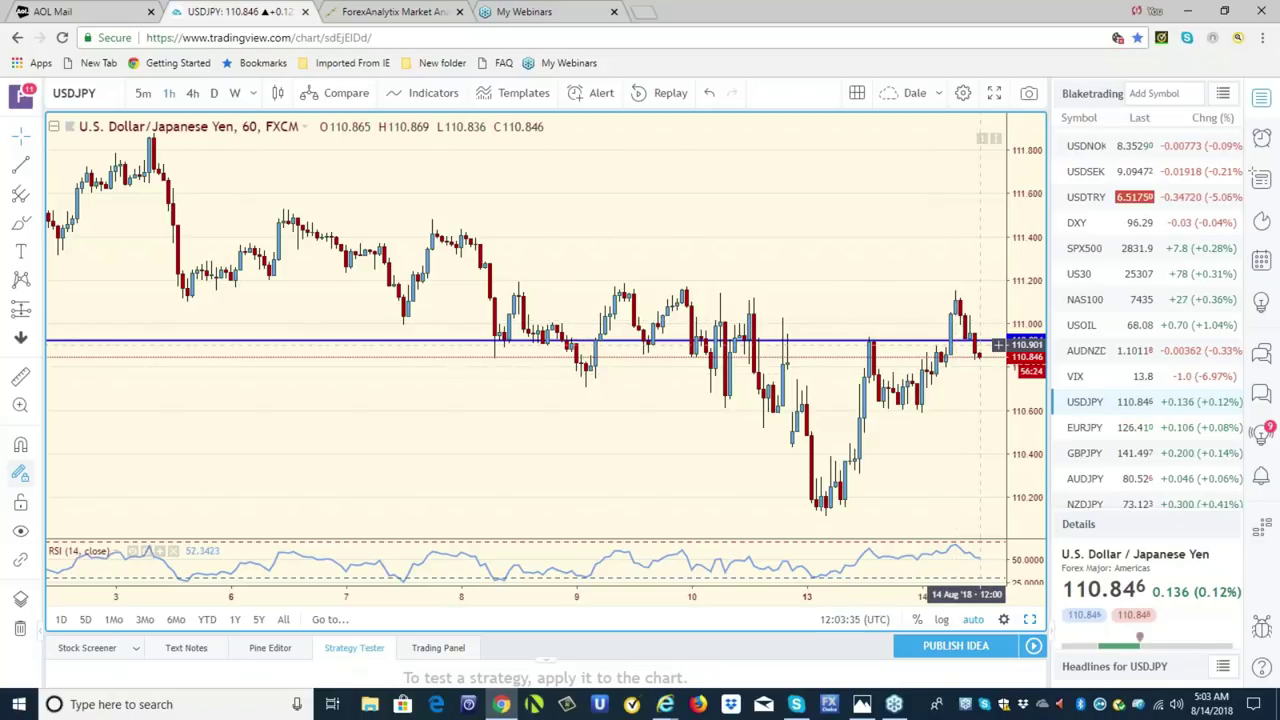
Switch USDJPY to daily, showing trendlines and levels at 110.924, 109.694 and 105.285.
click(213, 93)
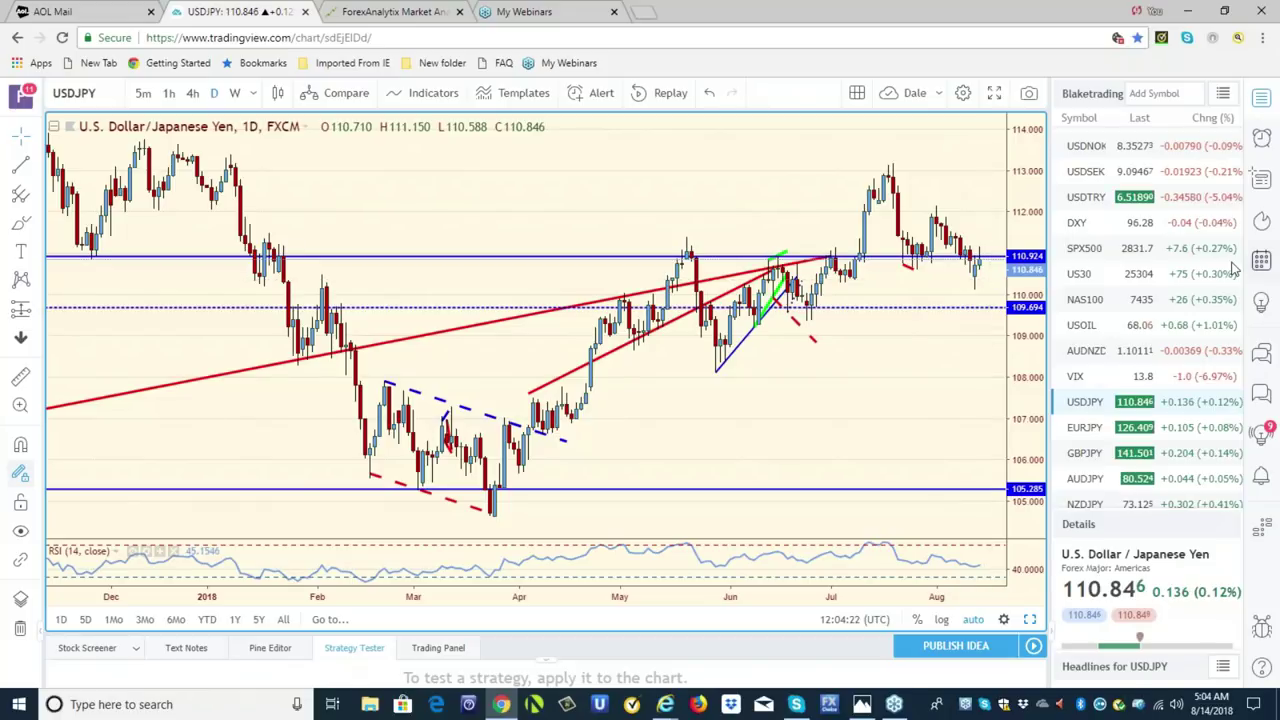
scroll(1236, 300, down, 3)
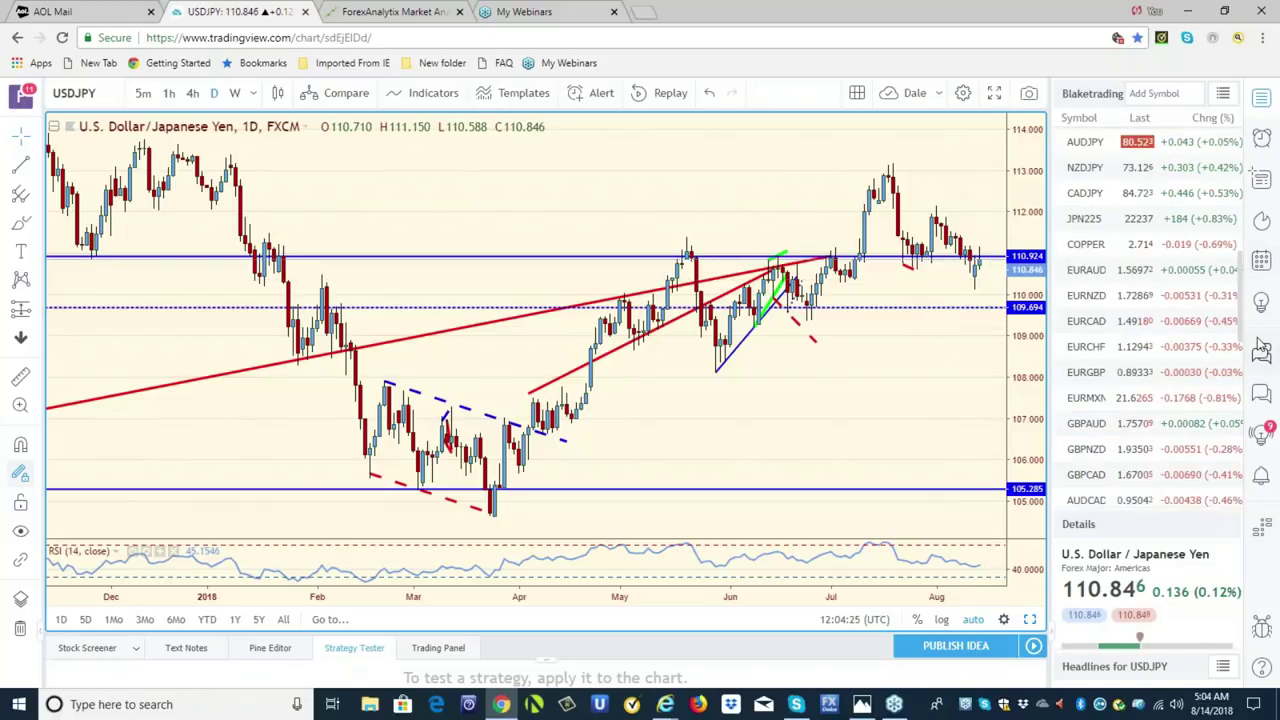
drag(1257, 342, 1255, 447)
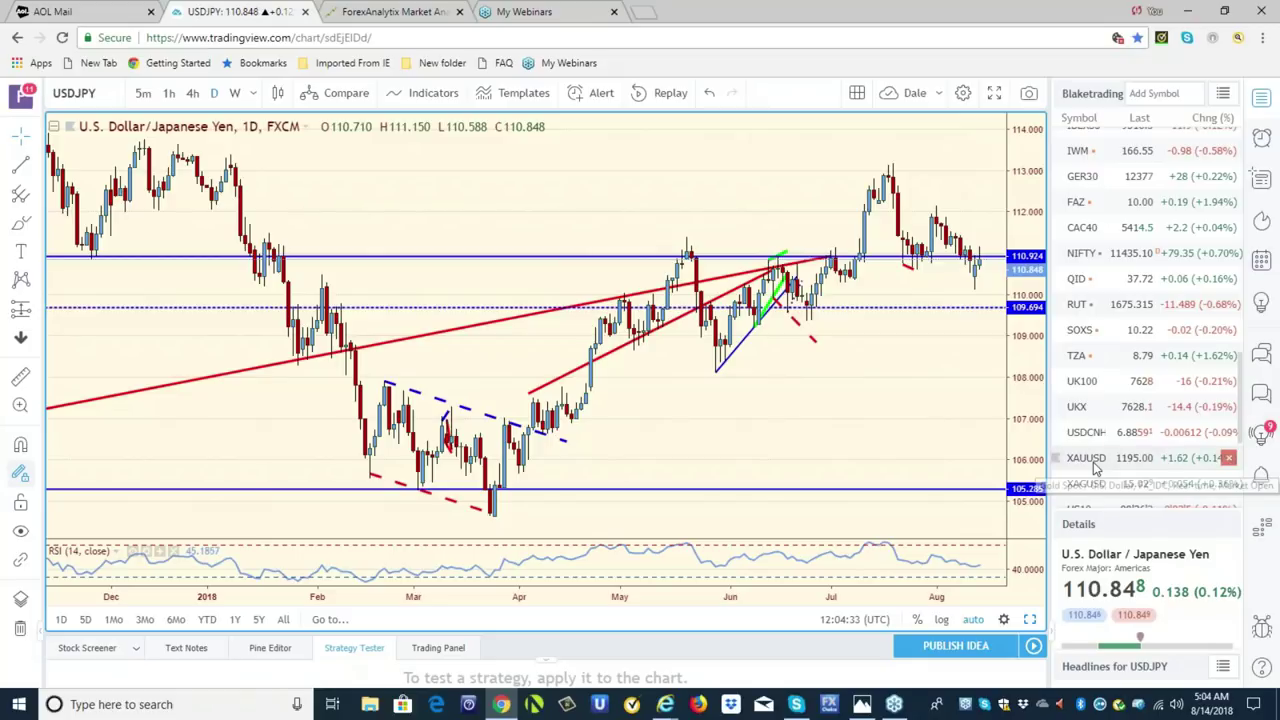
Chart gold (XAUUSD) on hourly candles, then load silver (XAGUSD) on the same 1-hour view.
click(1090, 460)
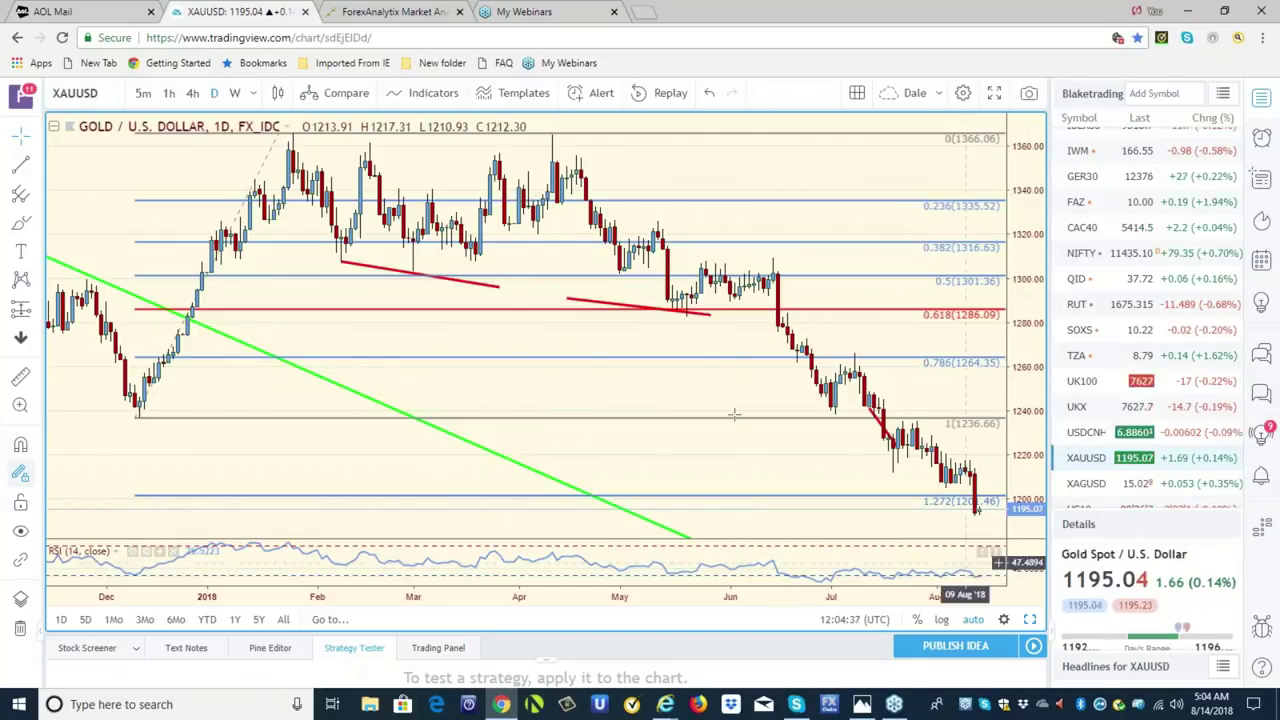
click(170, 93)
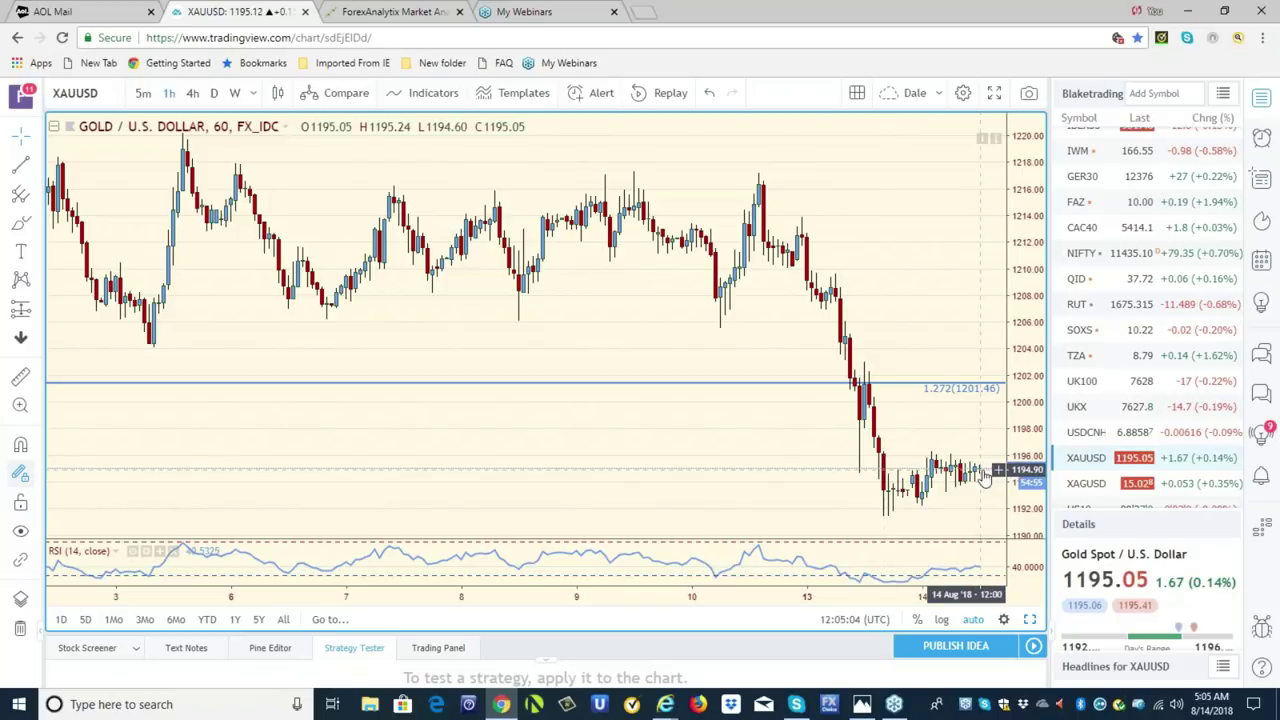
click(1089, 492)
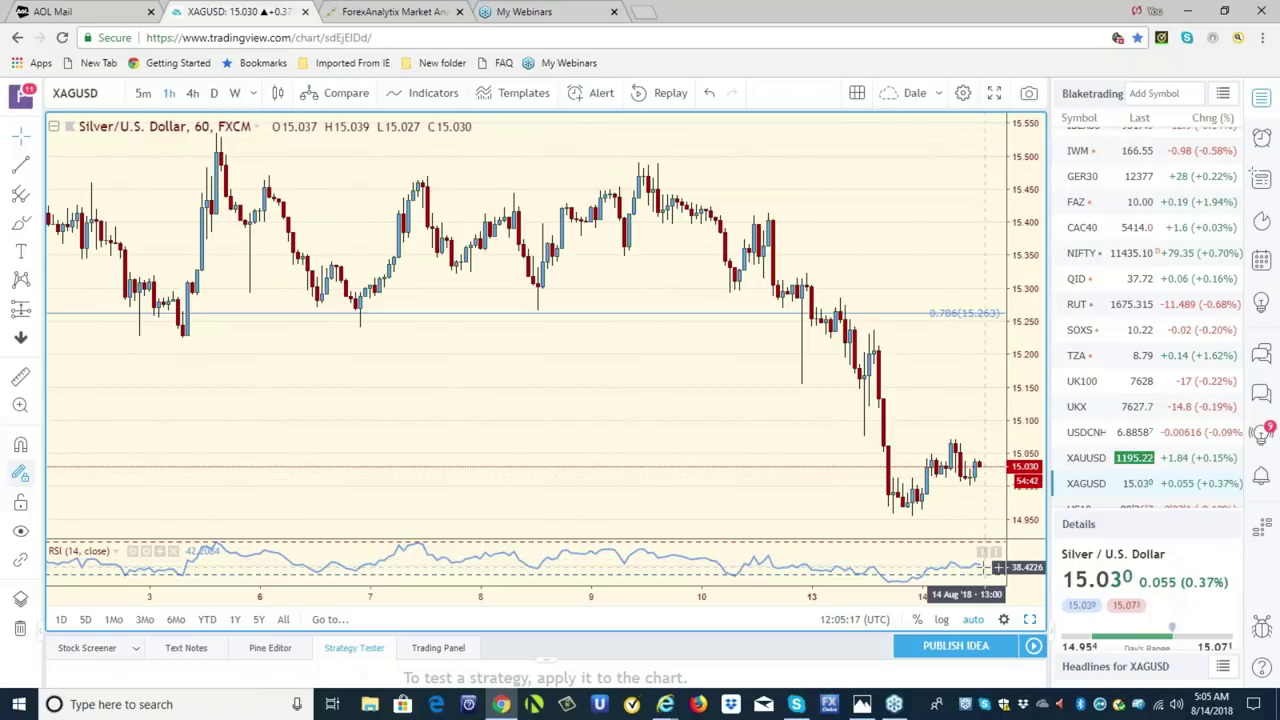
Try silver on 4-hour and hourly, set 30-minute candles, then chart gold (XAUUSD).
click(193, 96)
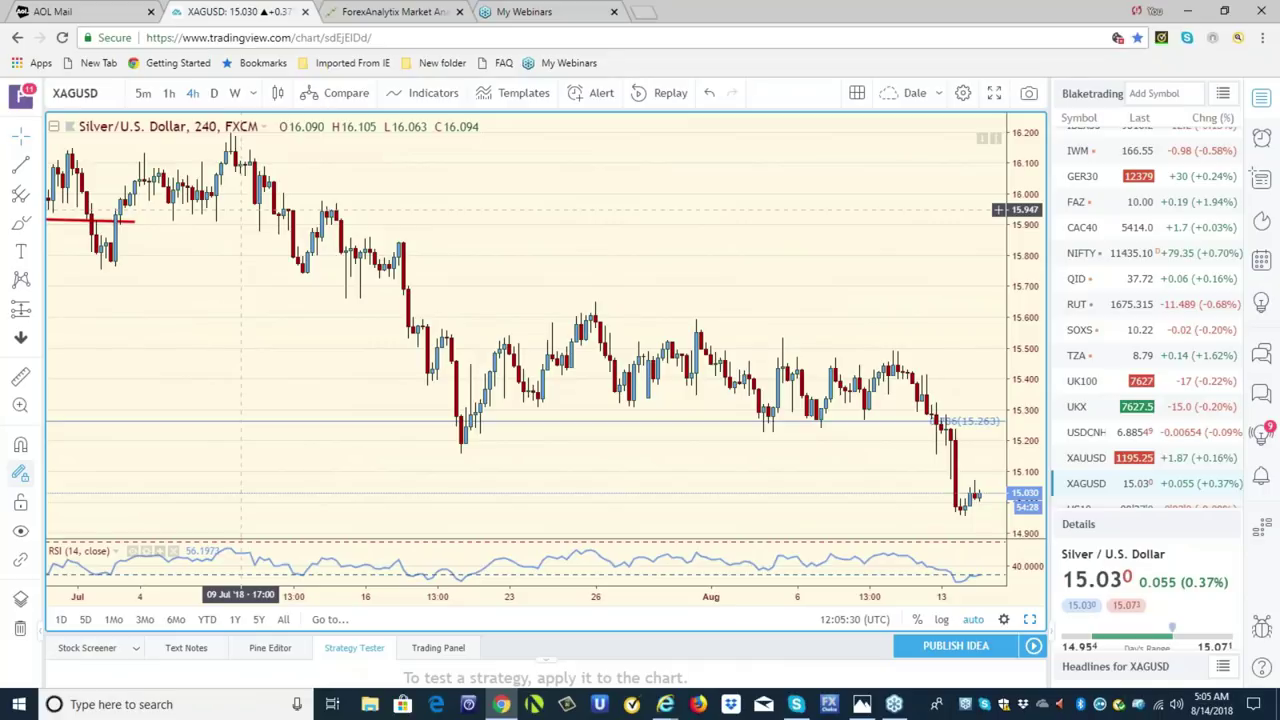
click(169, 94)
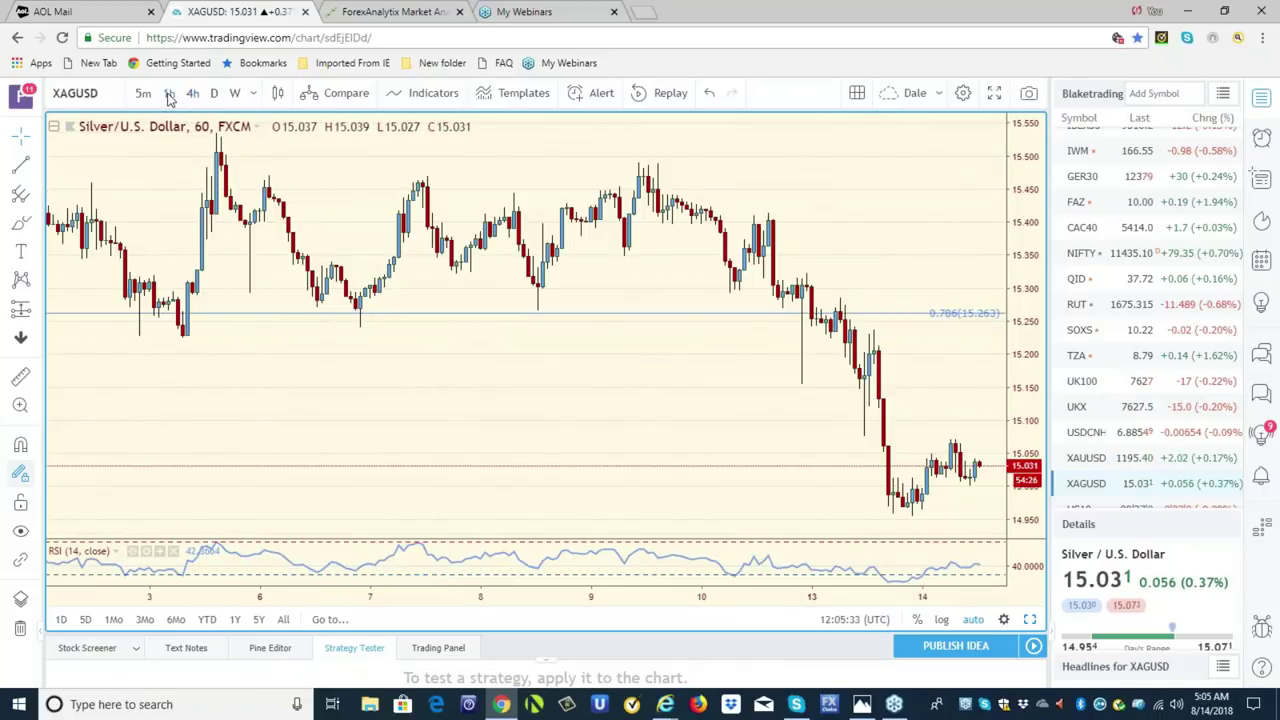
click(255, 94)
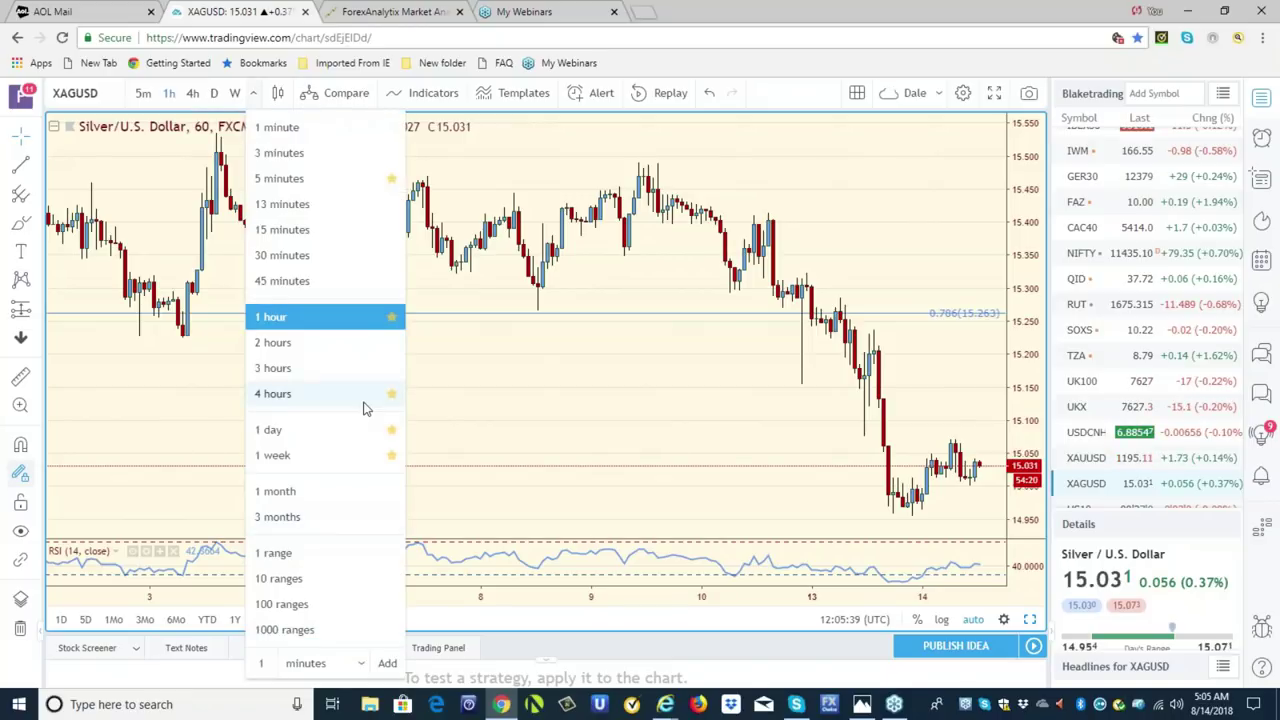
click(316, 262)
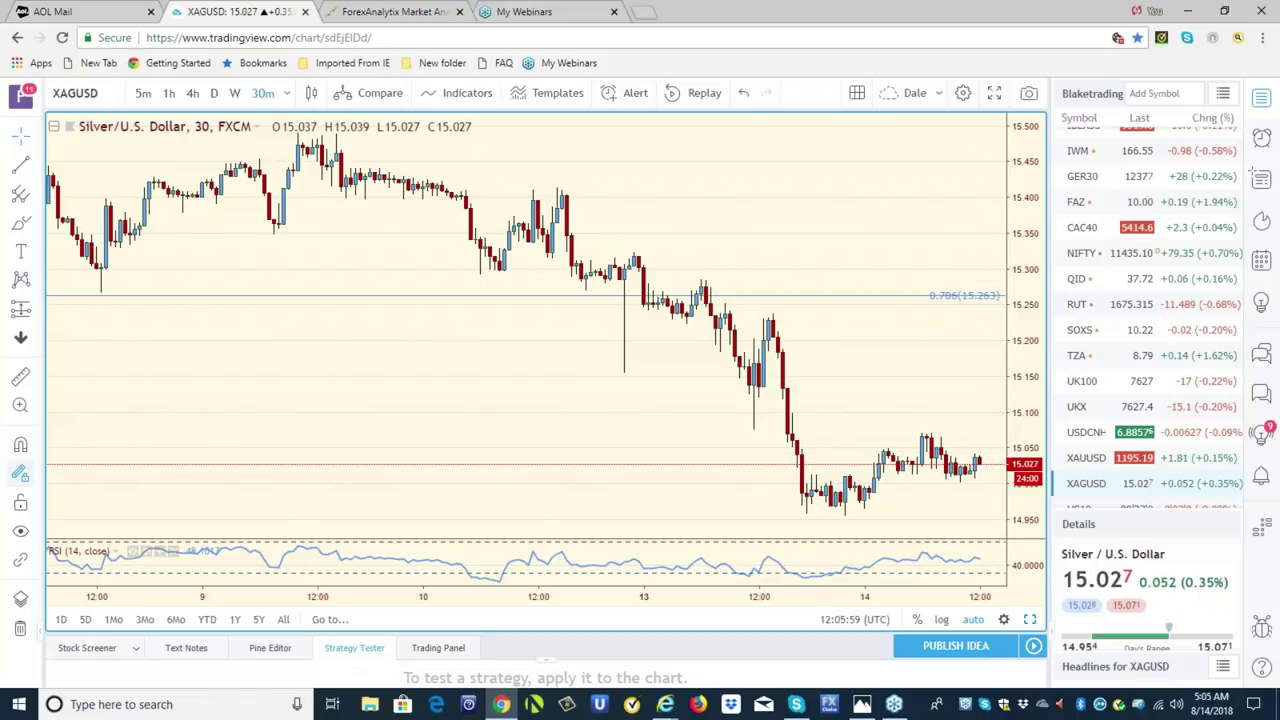
click(1088, 460)
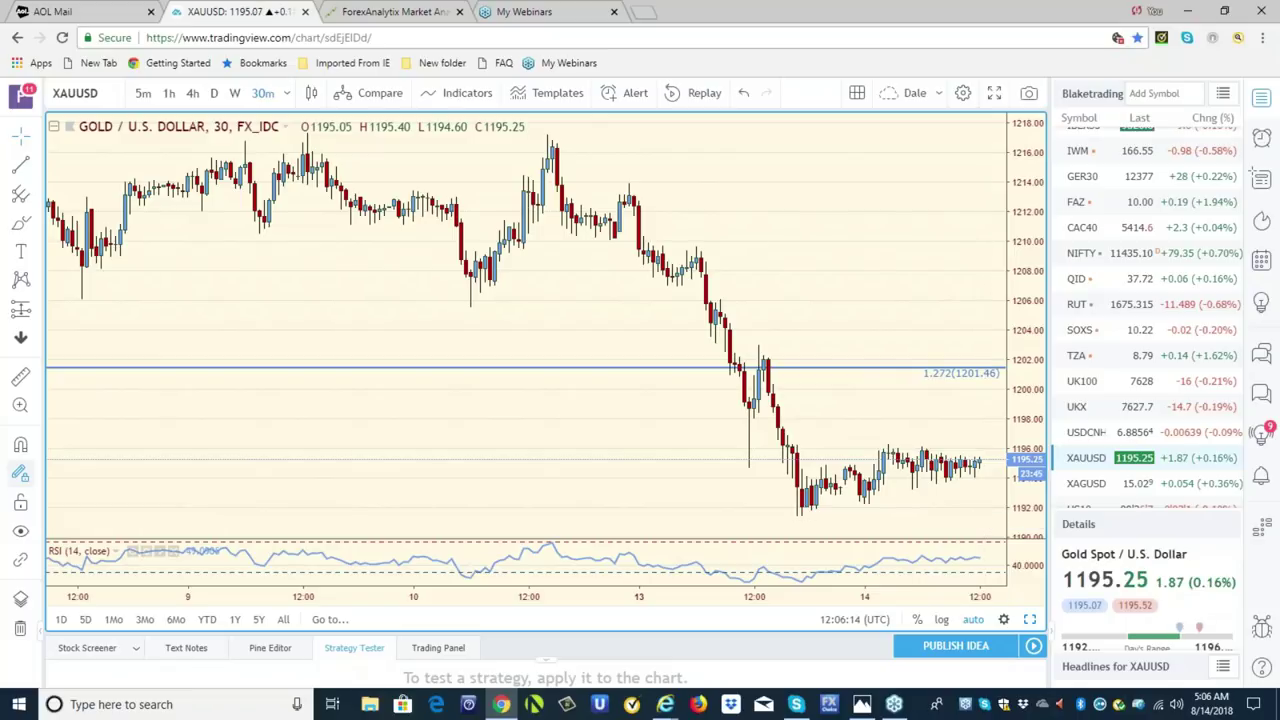
Chart USDCNH on 30 minutes with its 6.84225 level, then return the watchlist to the top.
click(1088, 436)
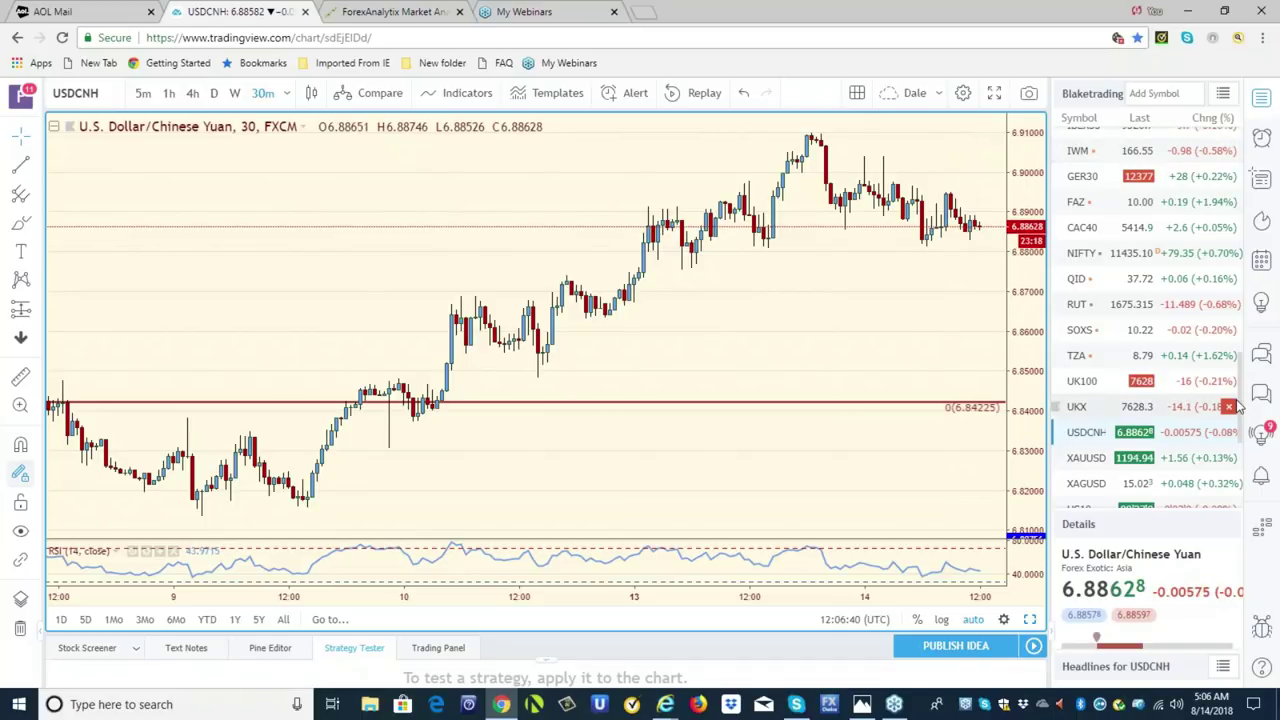
scroll(1238, 410, down, 1)
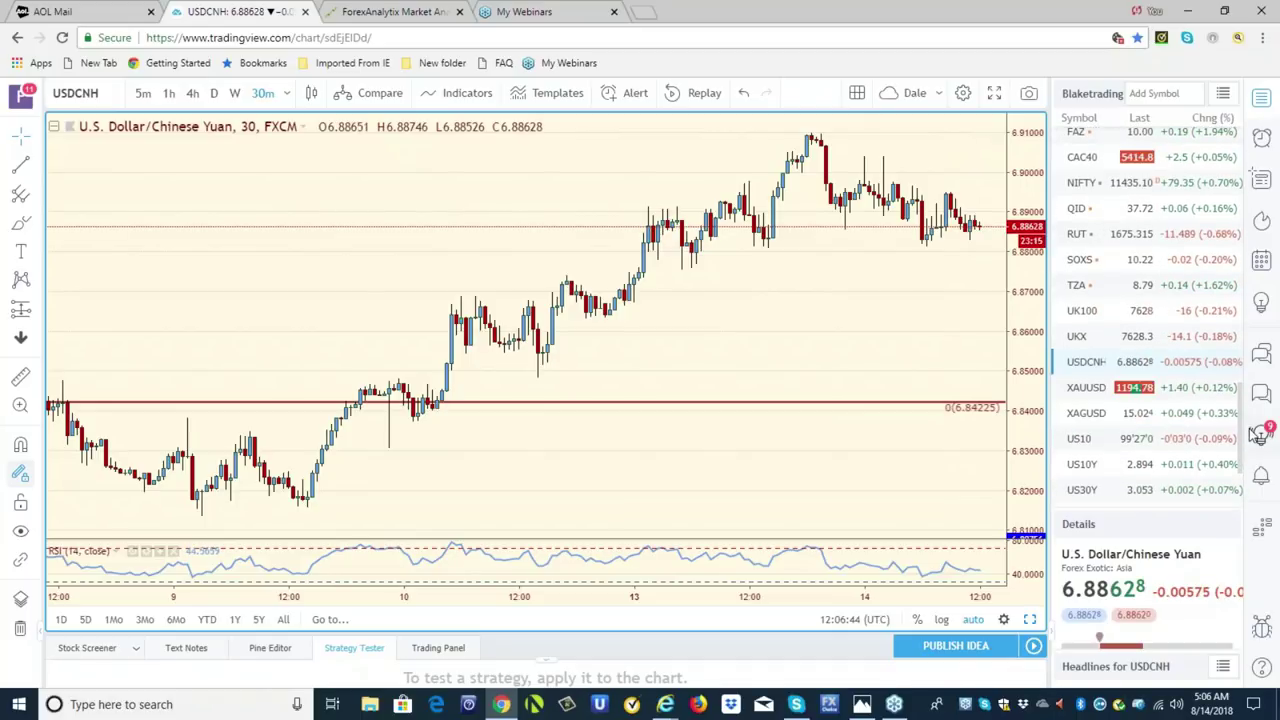
scroll(1248, 366, up, 1)
drag(1248, 366, 1244, 153)
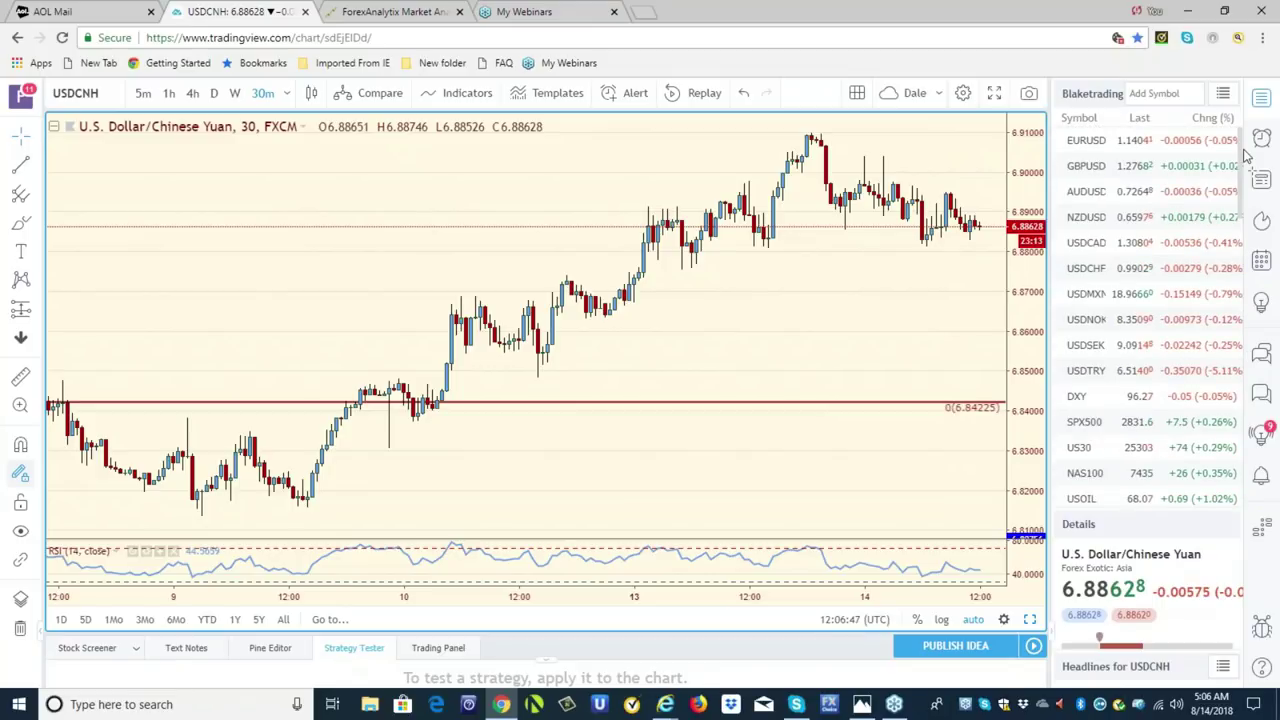
Chart WTI crude oil from the watchlist on the daily timeframe.
click(1085, 500)
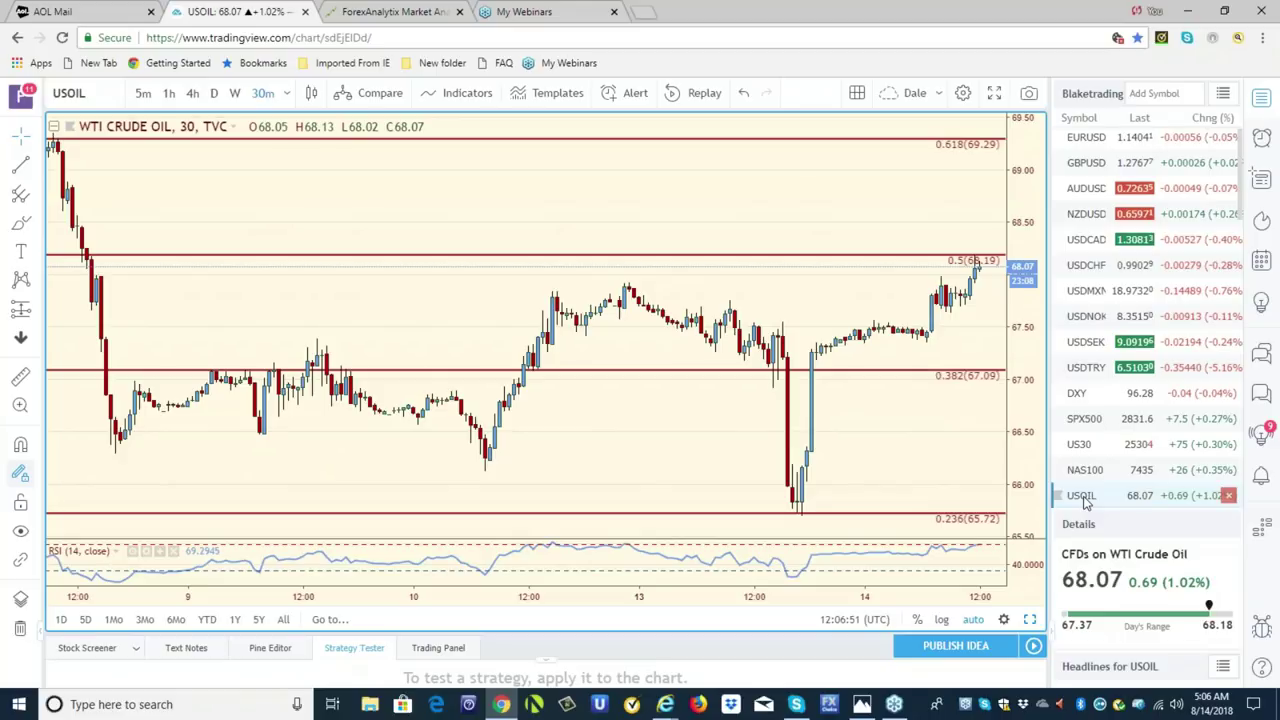
click(218, 93)
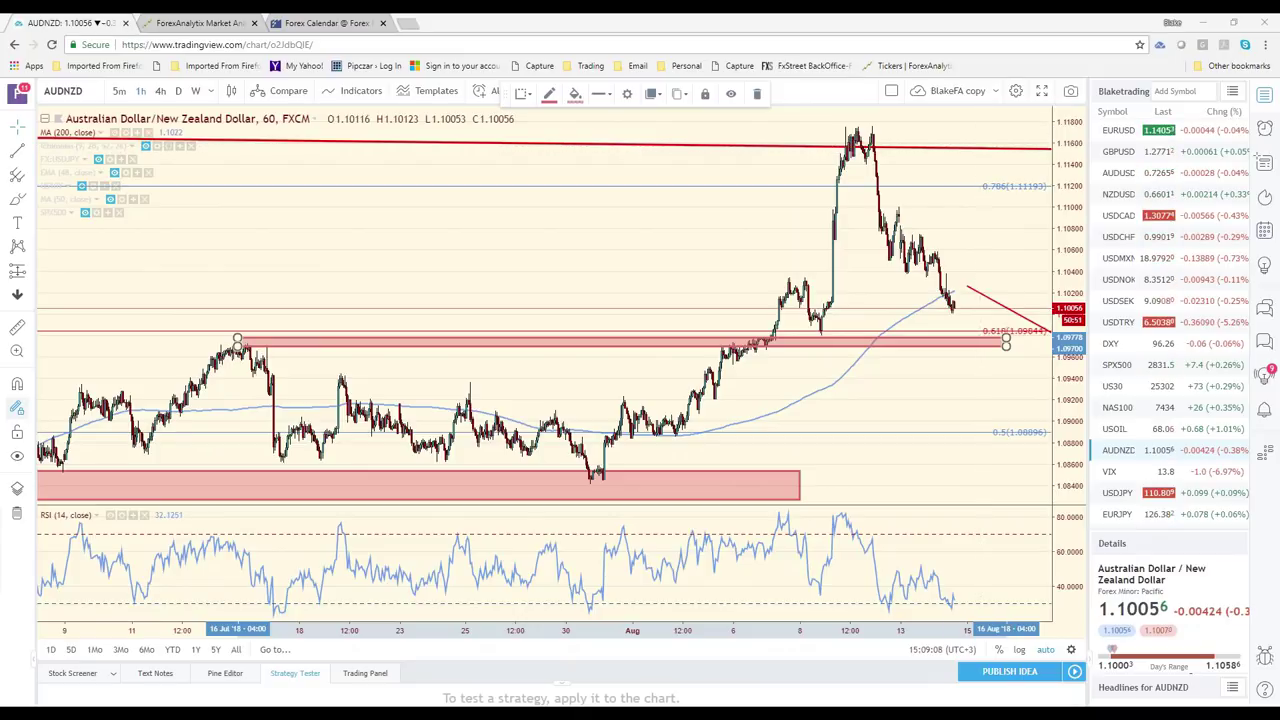
Load the GBPUSD chart, zoom into recent bars, then switch to the Forex Factory calendar.
click(1118, 131)
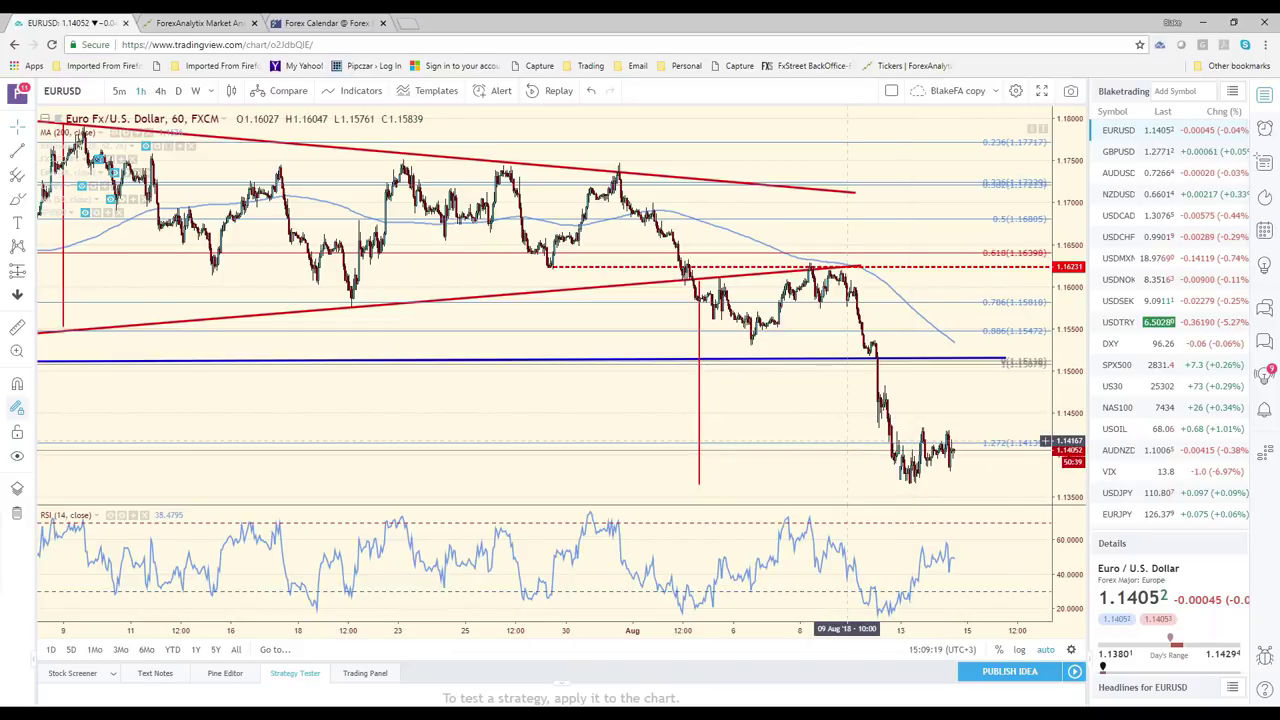
click(1118, 151)
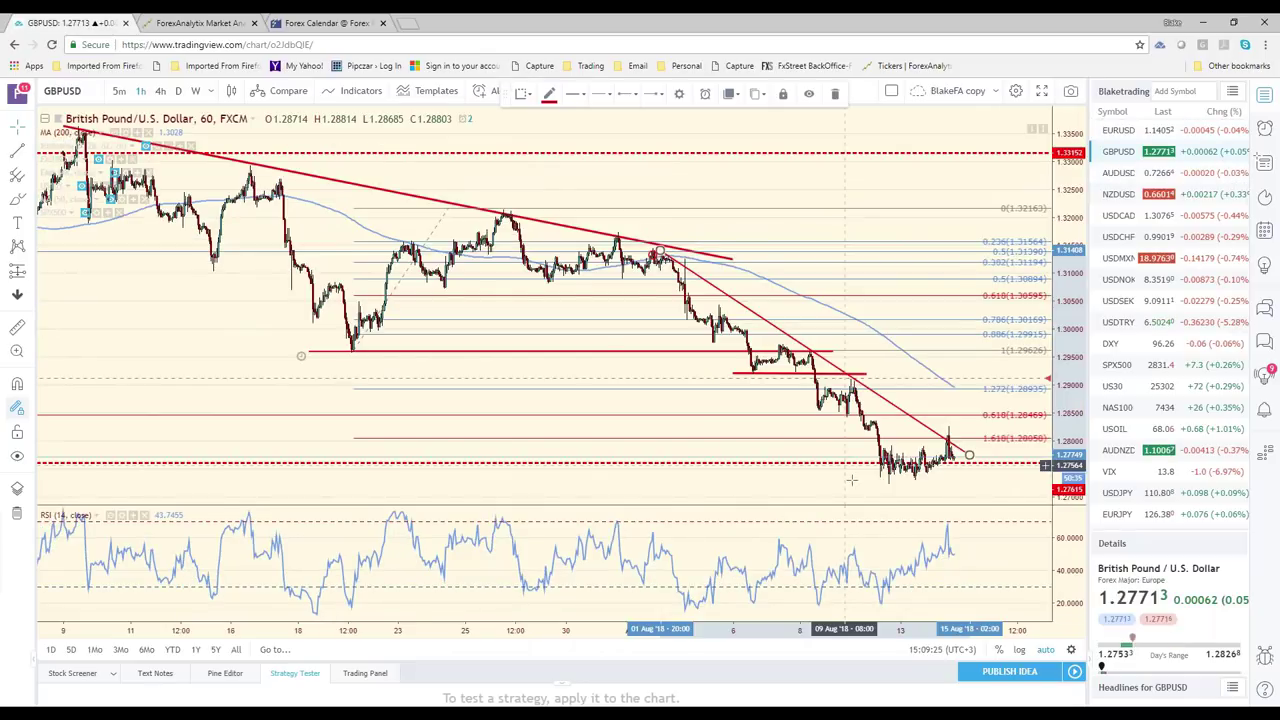
scroll(851, 480, up, 3)
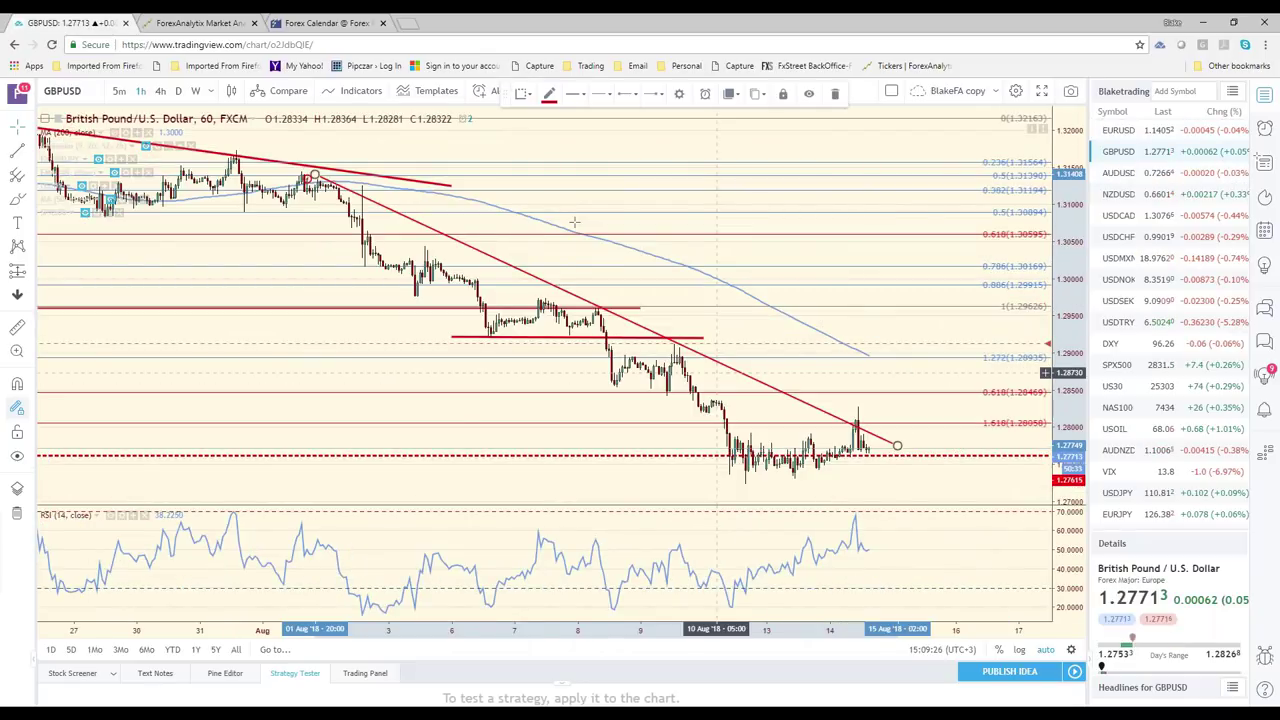
key(ctrl+3)
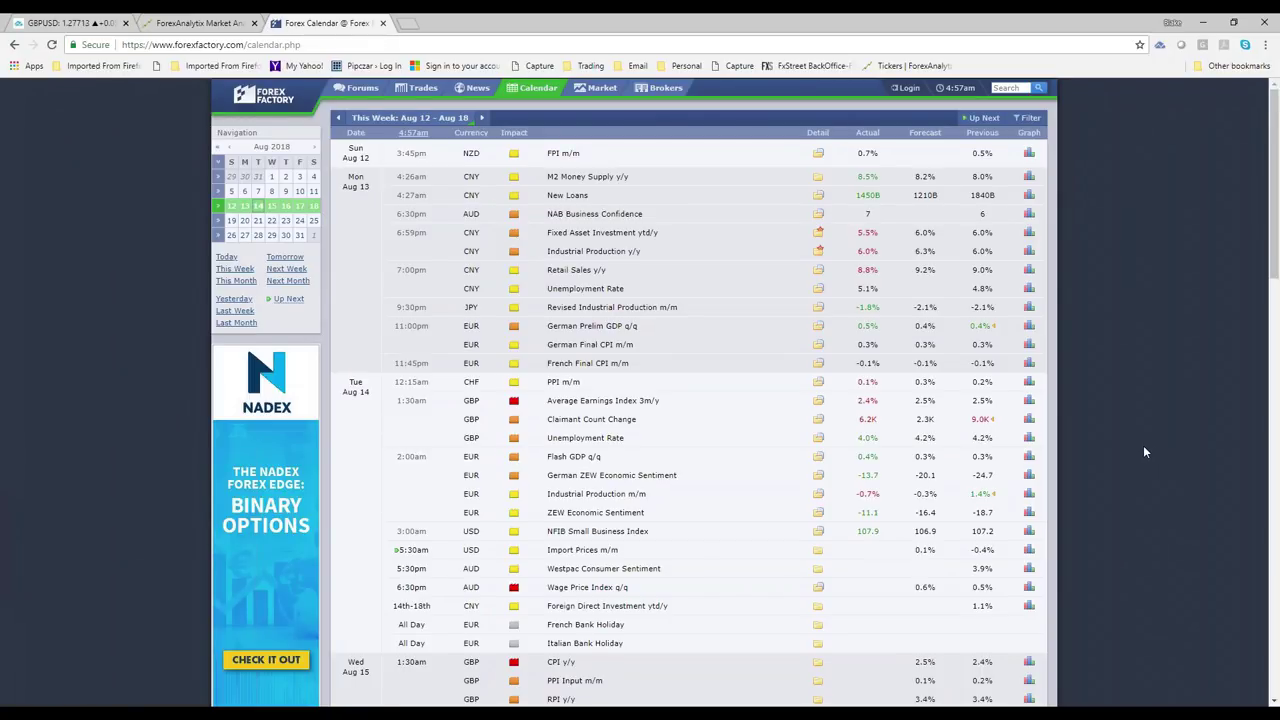
click(1029, 441)
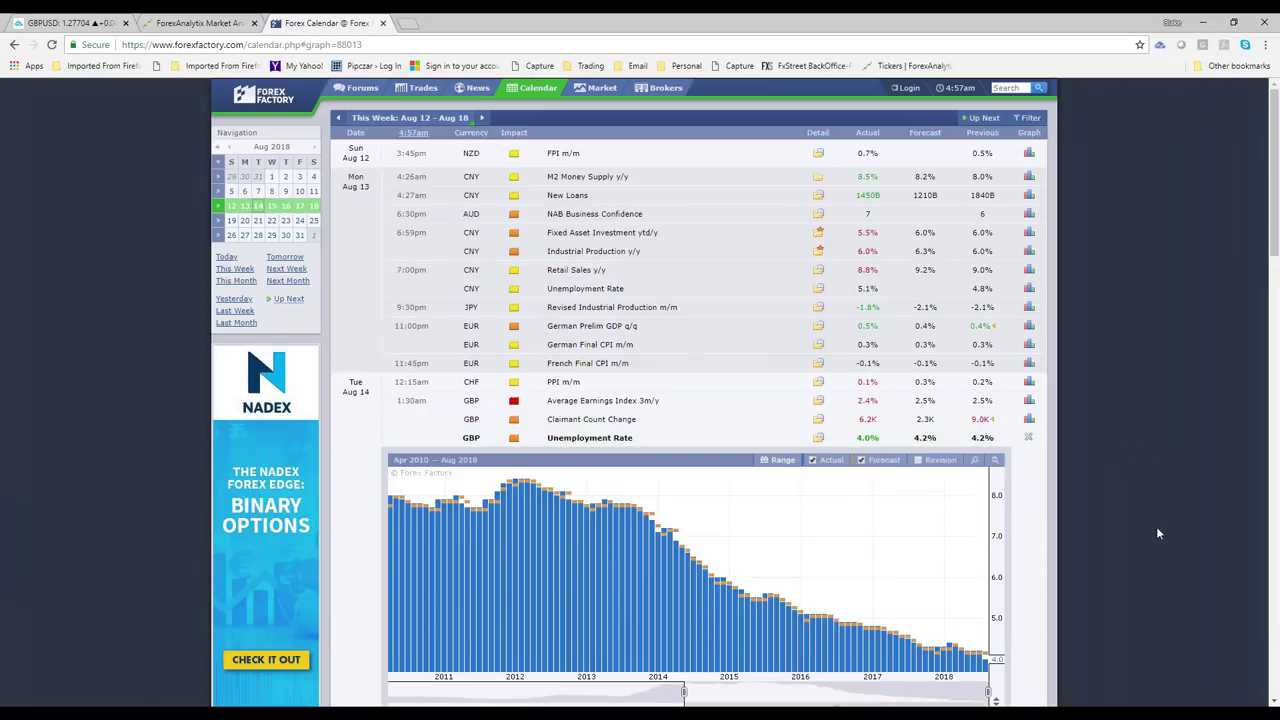
drag(684, 691, 843, 693)
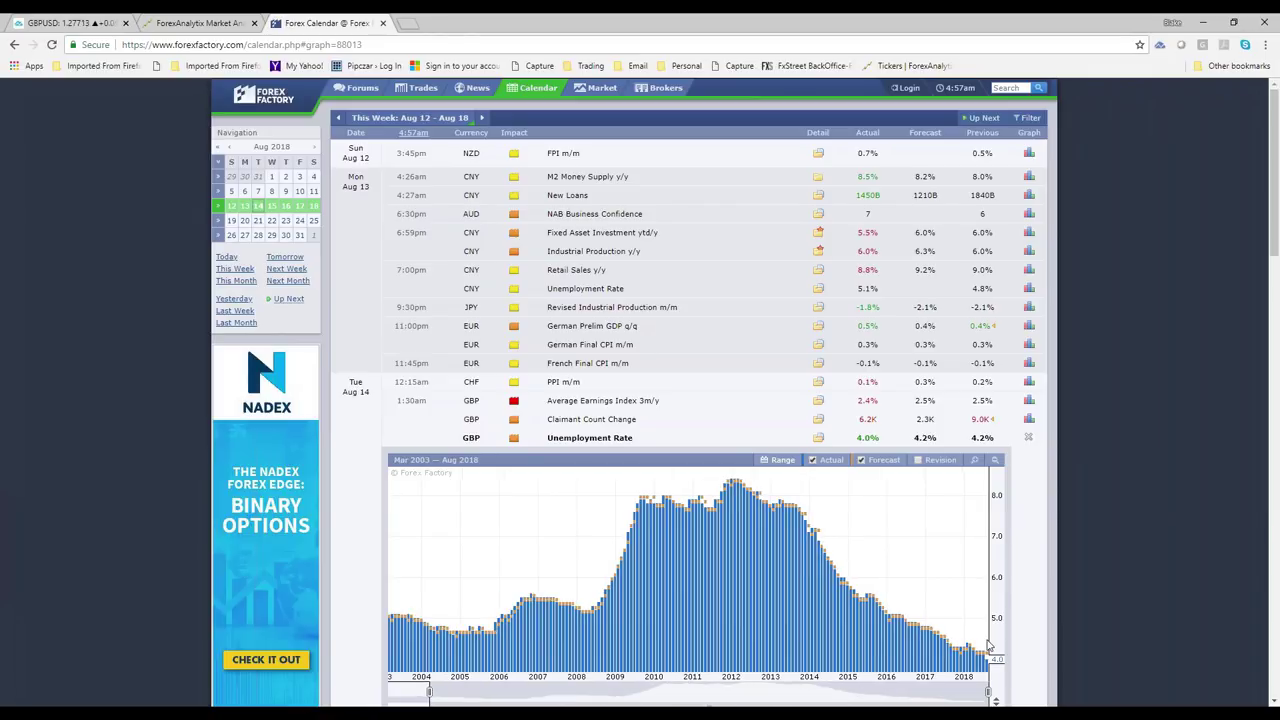
click(1031, 440)
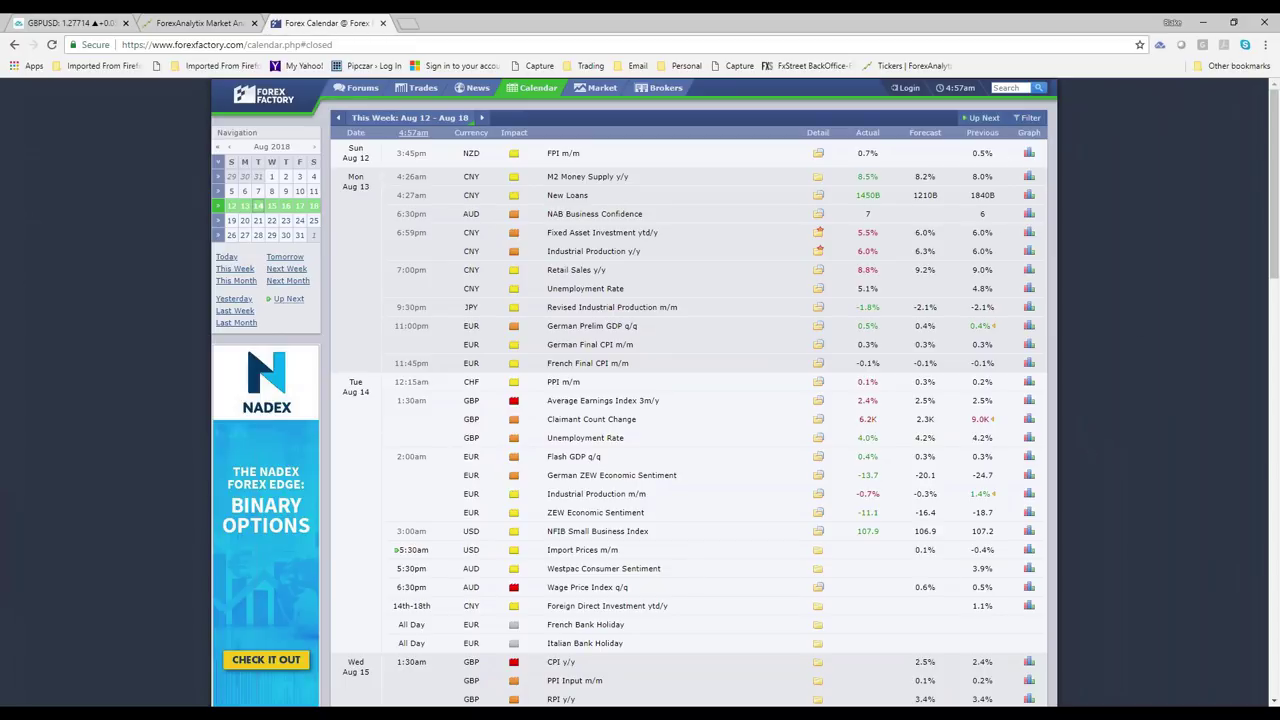
Go back to the GBPUSD chart and load USDTRY on the 60-minute interval.
click(64, 24)
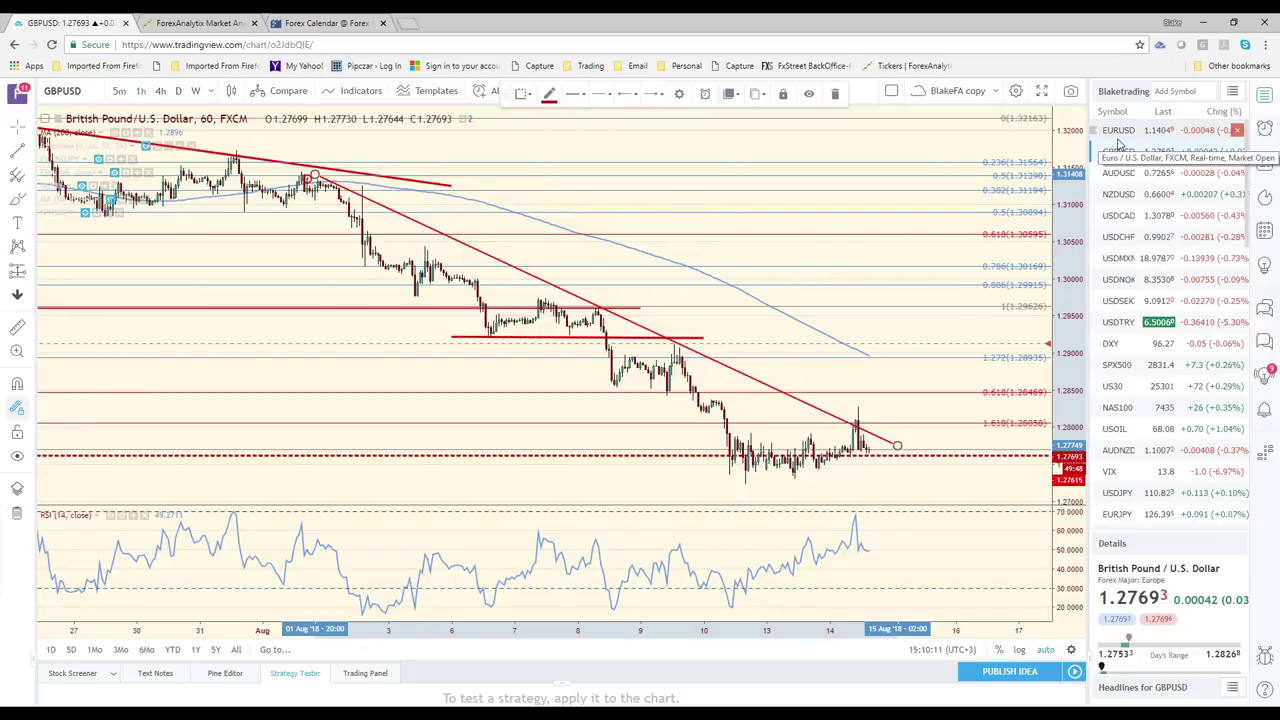
click(1122, 328)
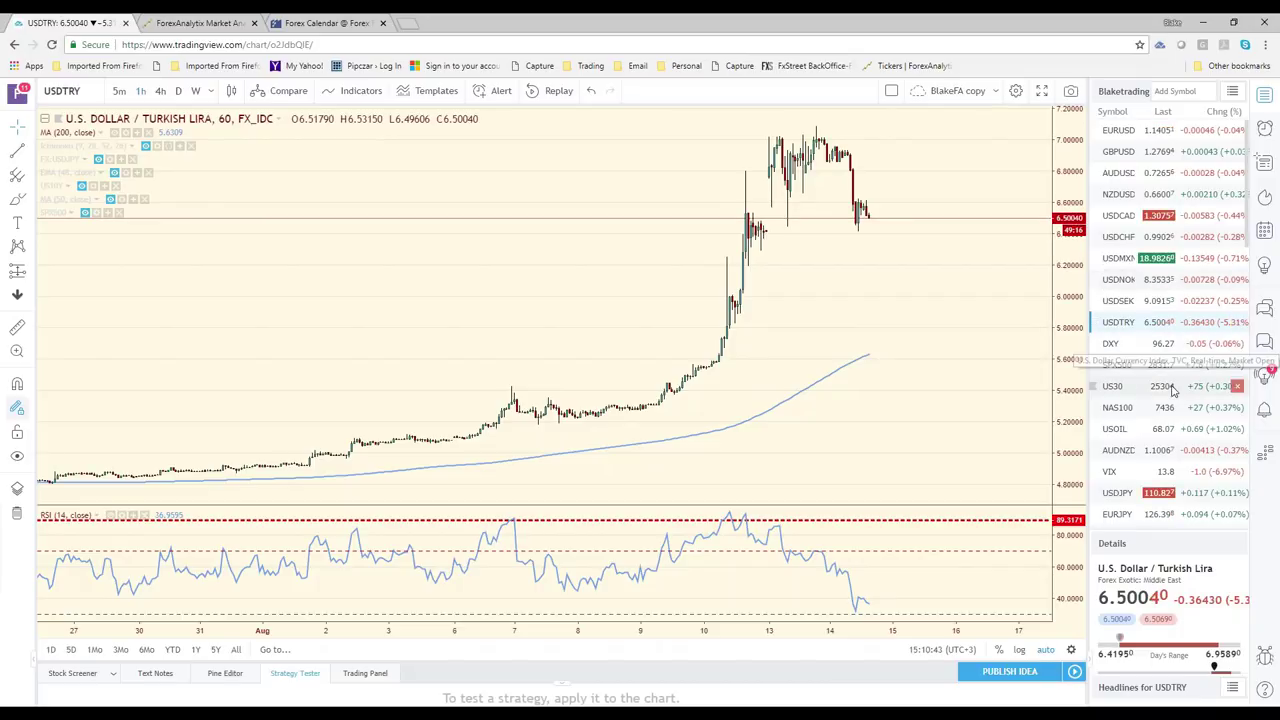
Scroll down the watchlist and load the XAUUSD gold chart on the 4-hour timeframe.
scroll(1170, 393, down, 3)
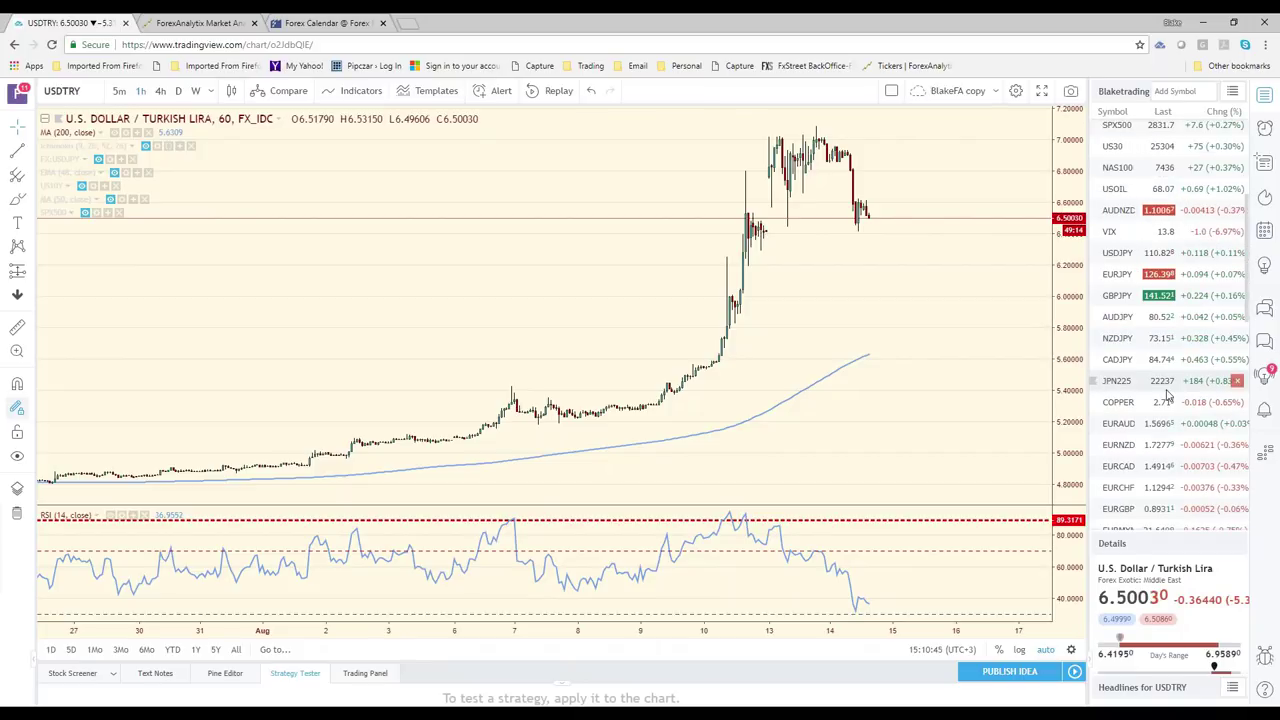
scroll(1166, 397, down, 3)
scroll(1163, 399, down, 2)
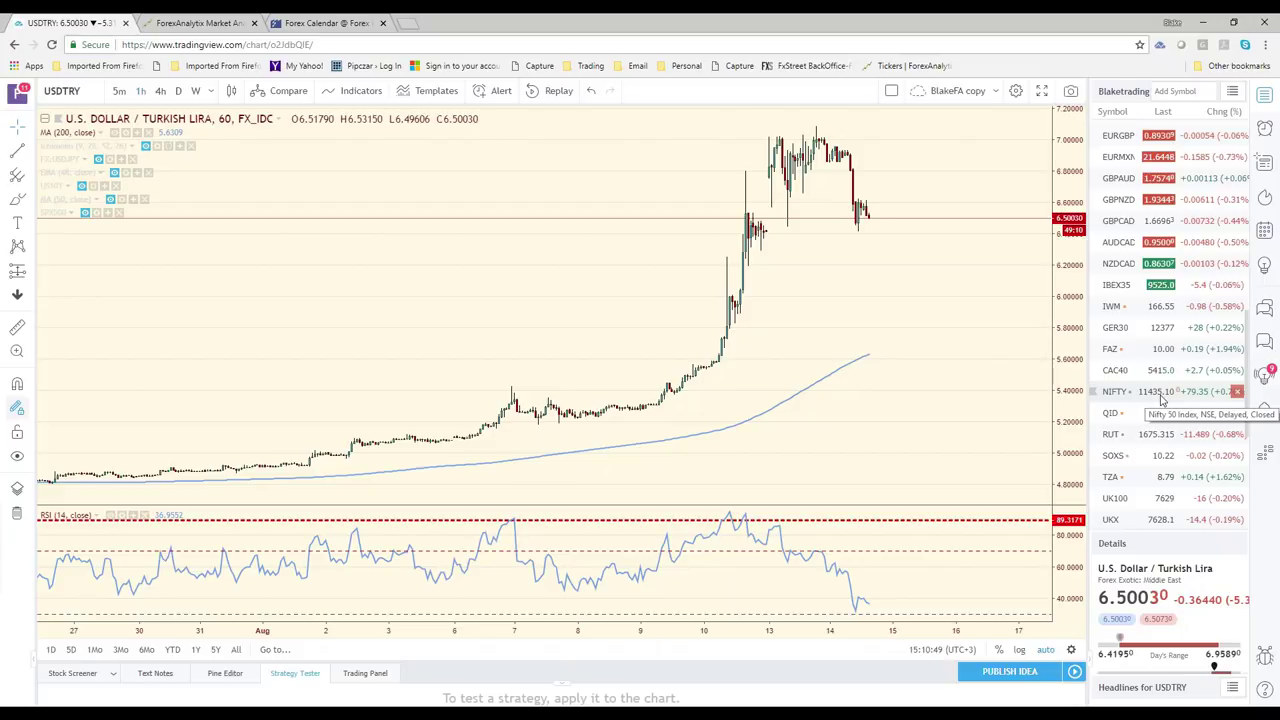
scroll(1162, 400, down, 1)
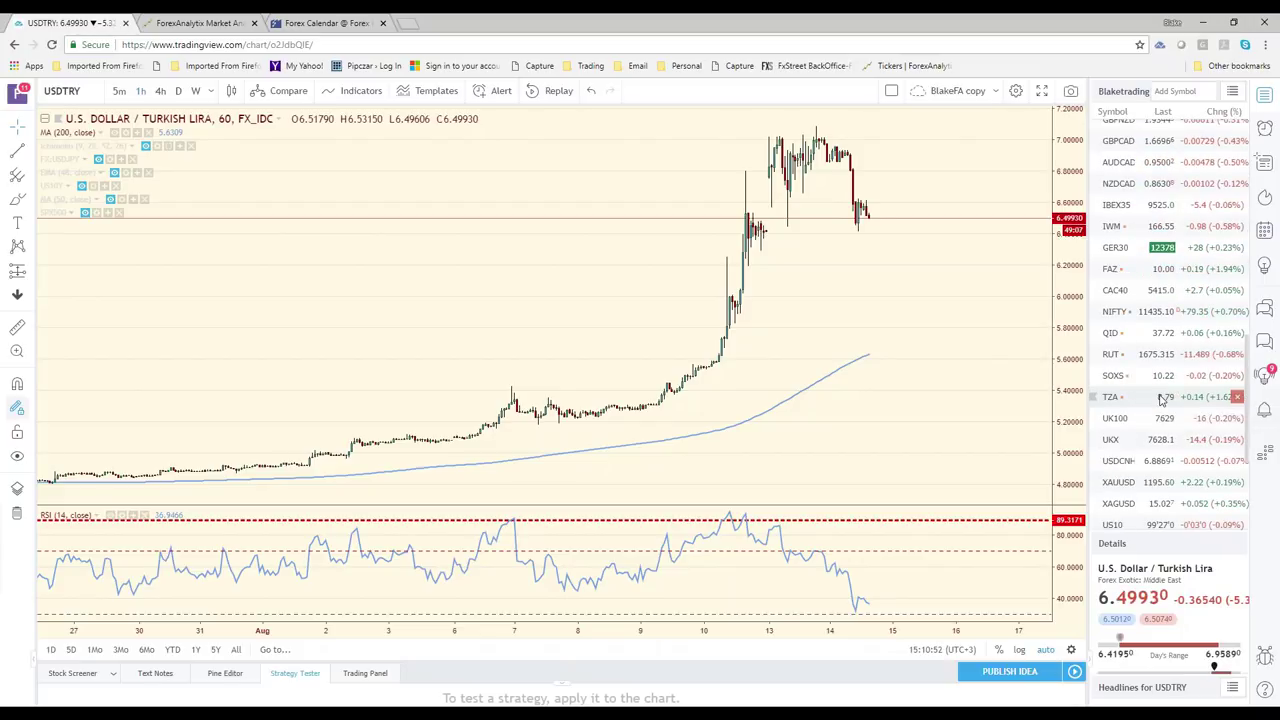
click(1140, 484)
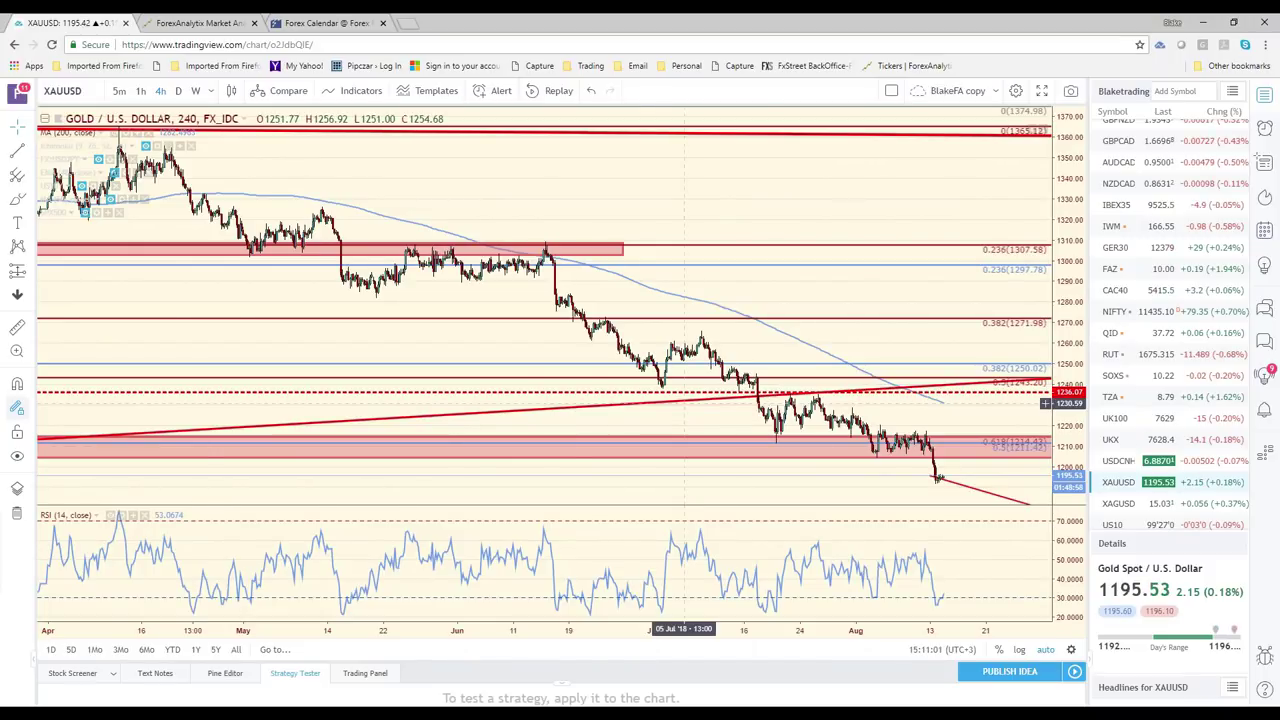
Switch the gold chart to the weekly interval.
key(1)
key(d)
key(Return)
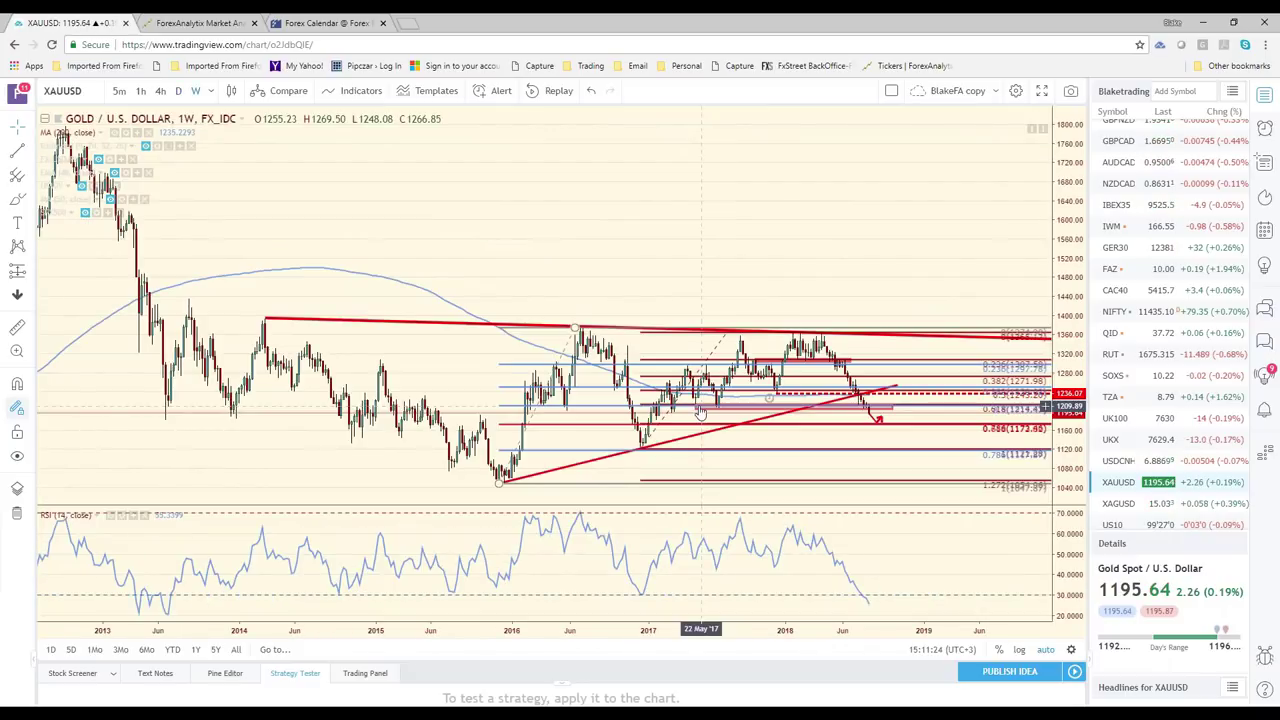
Delete the overlapping second Fib retracement, keeping levels 0 at 1374.98 to 1 at 1047.87.
scroll(701, 412, up, 2)
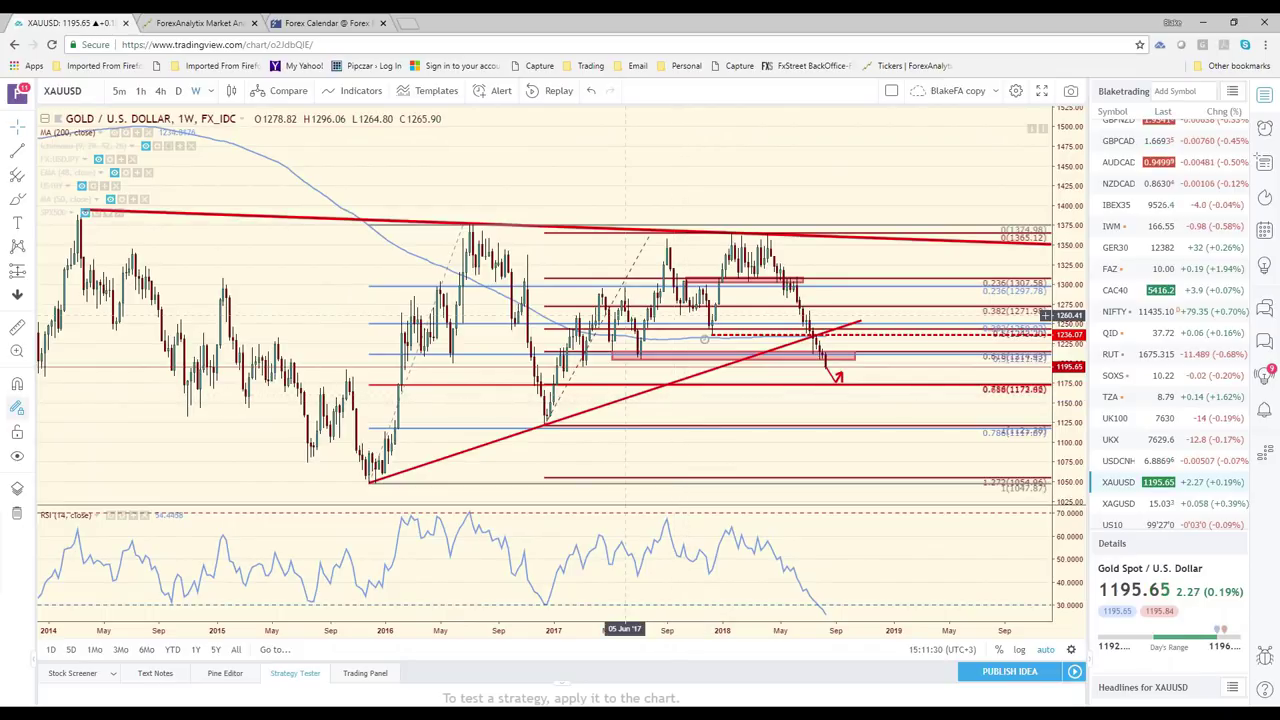
key(Delete)
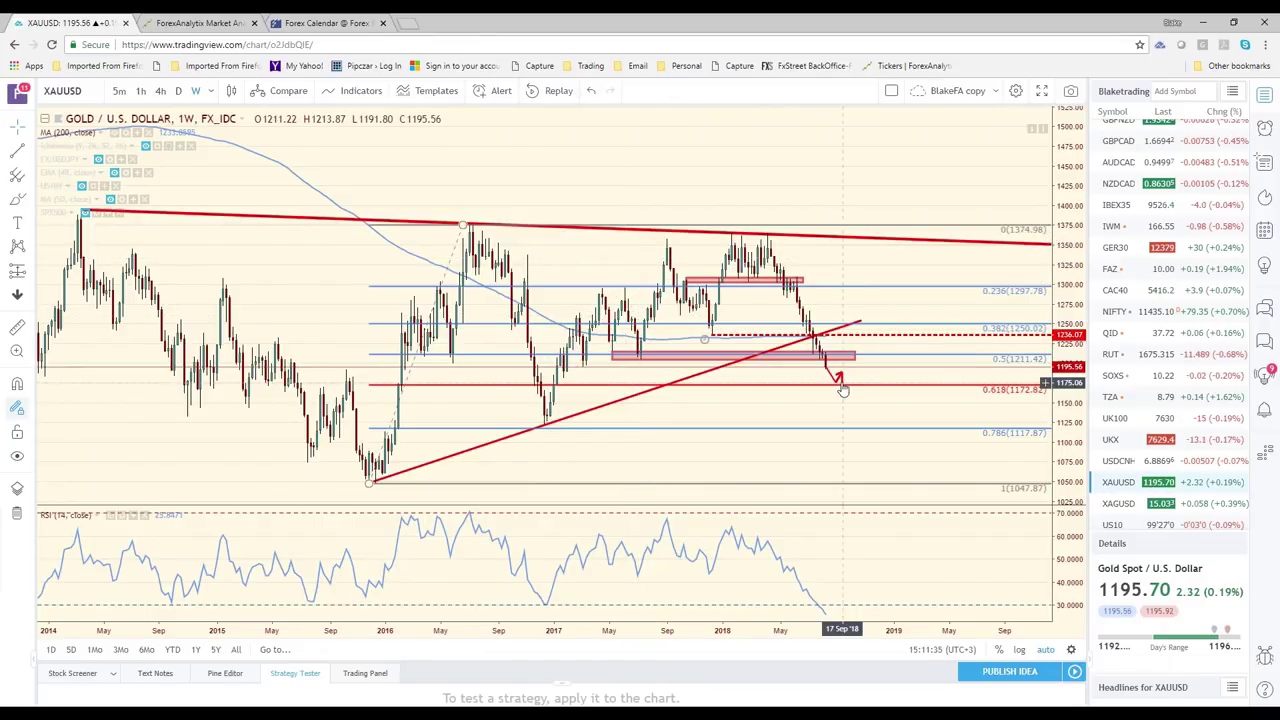
scroll(843, 390, down, 3)
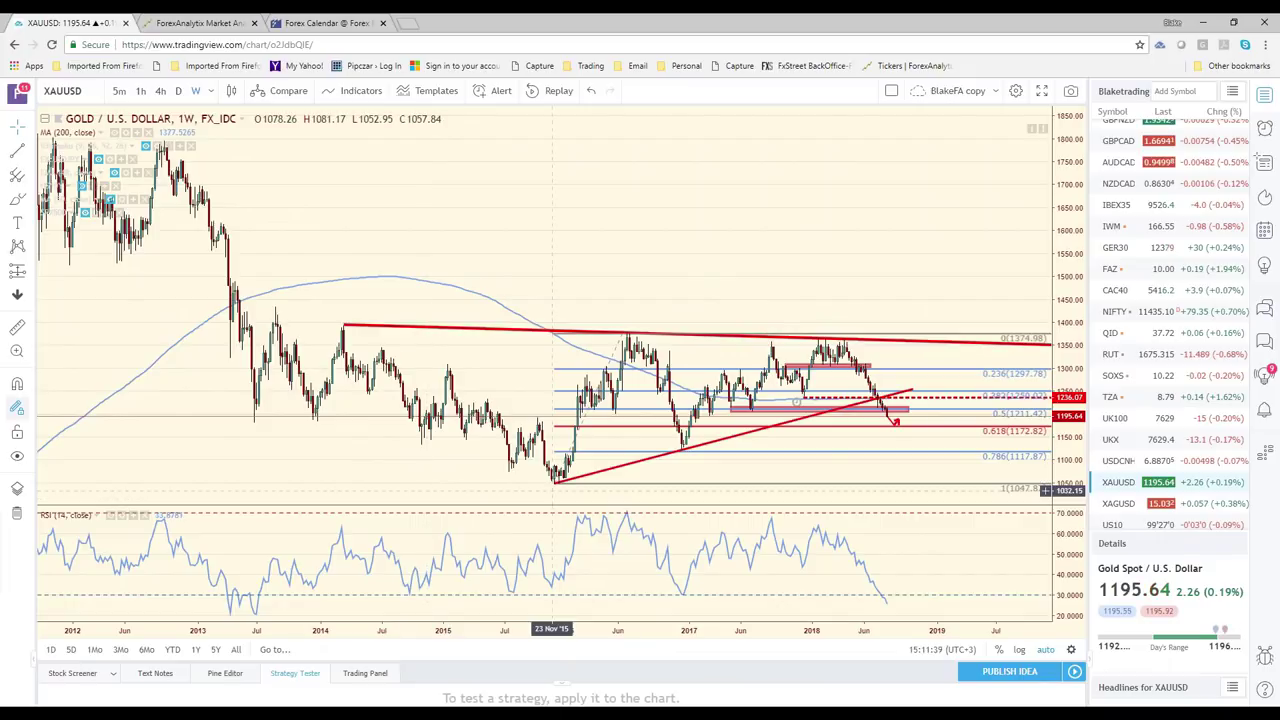
scroll(553, 490, up, 3)
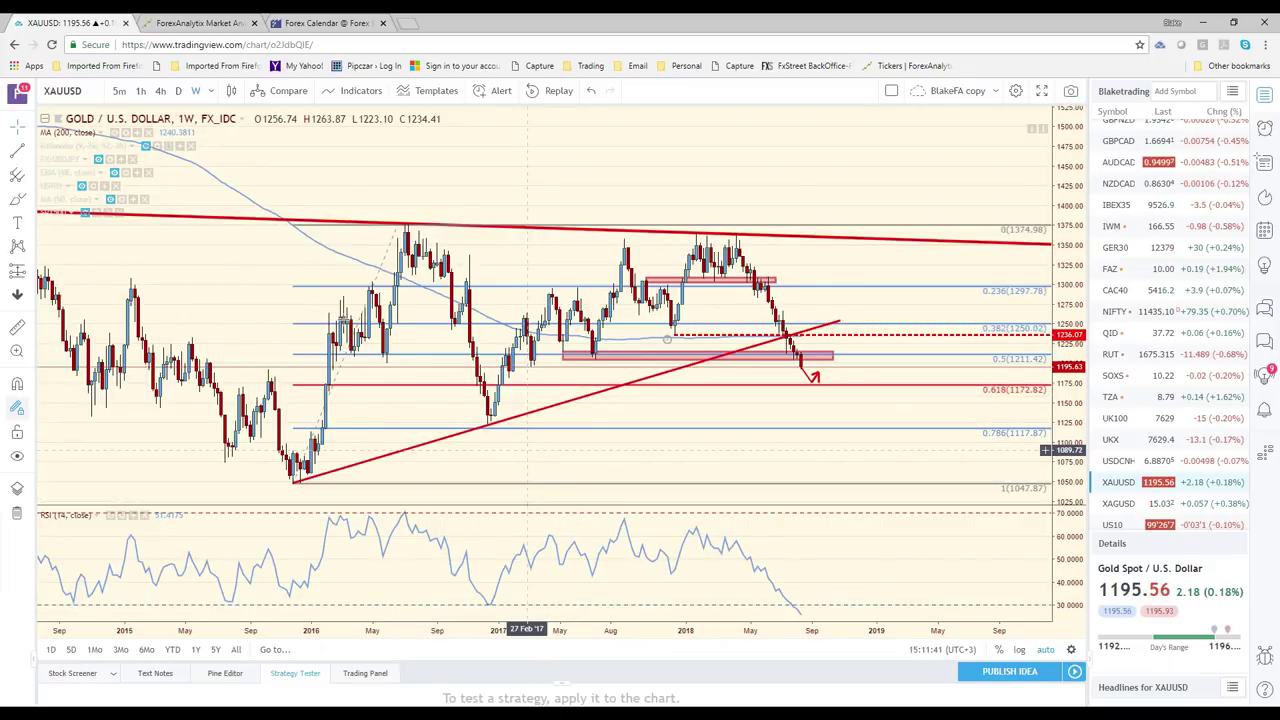
Draw a Fib Retracement from gold's Dec 2016 low to its 2017 high, then show daily bars.
click(17, 174)
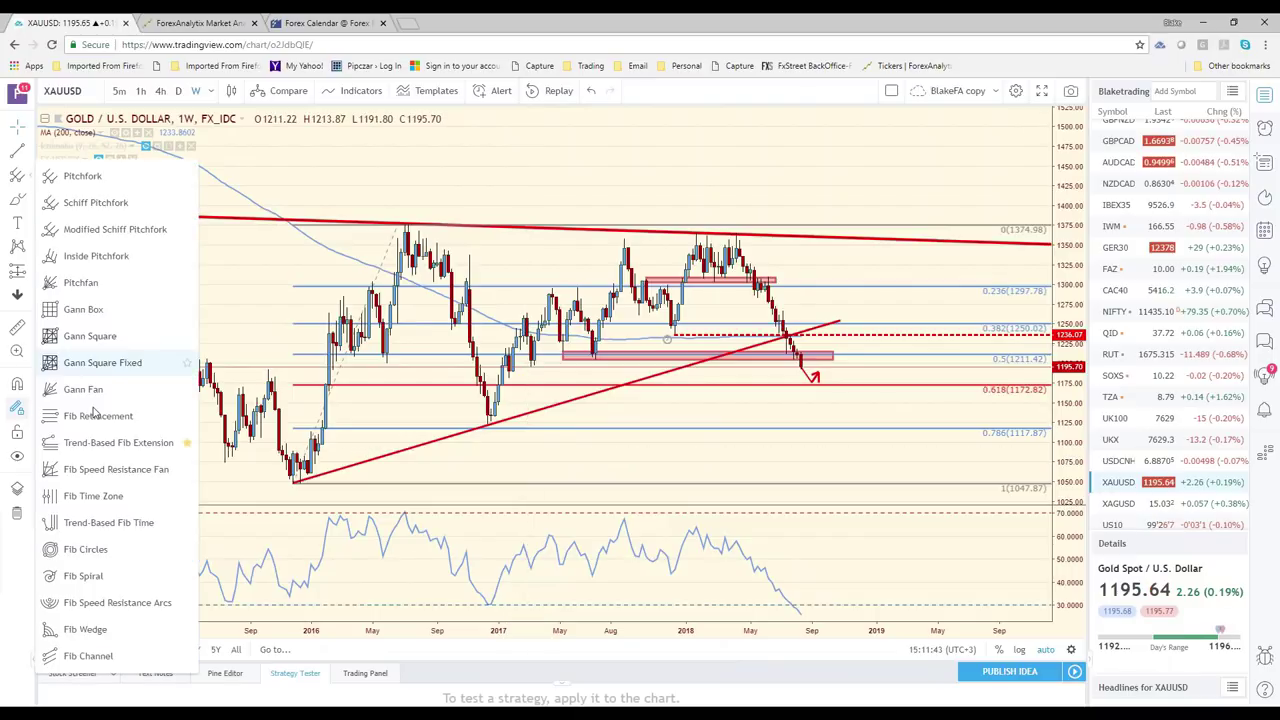
click(95, 414)
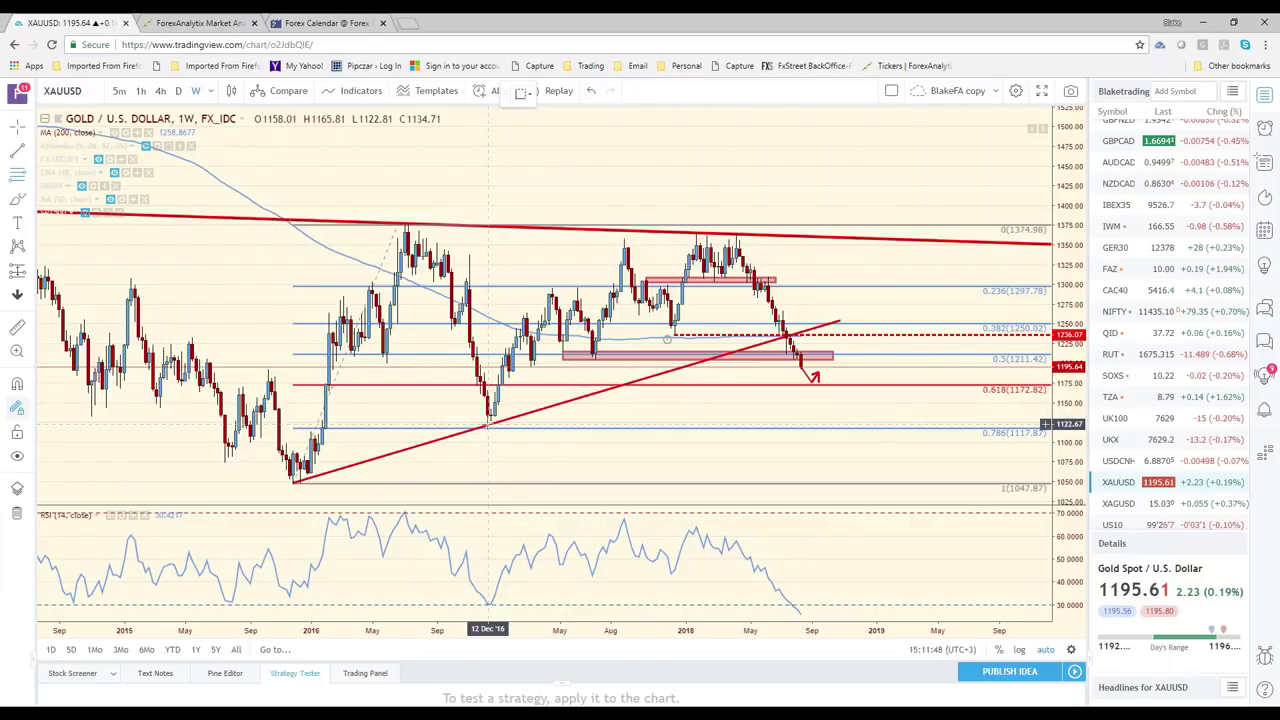
click(487, 425)
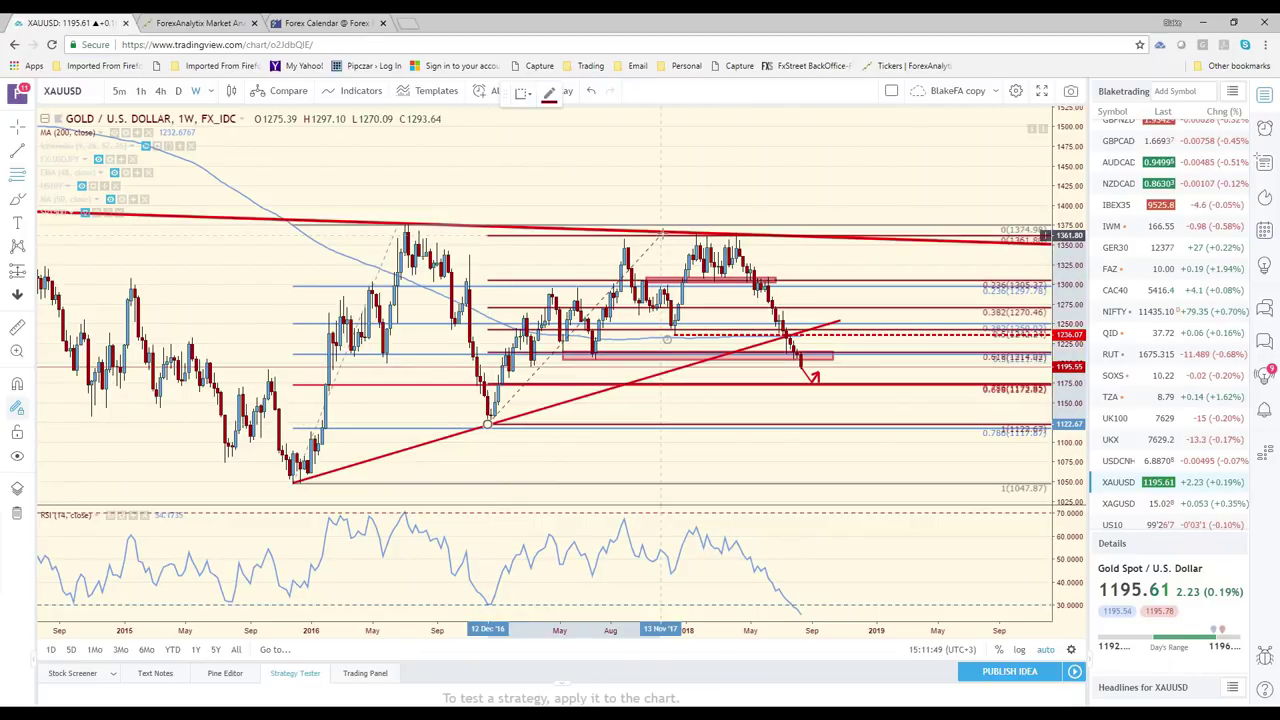
click(664, 232)
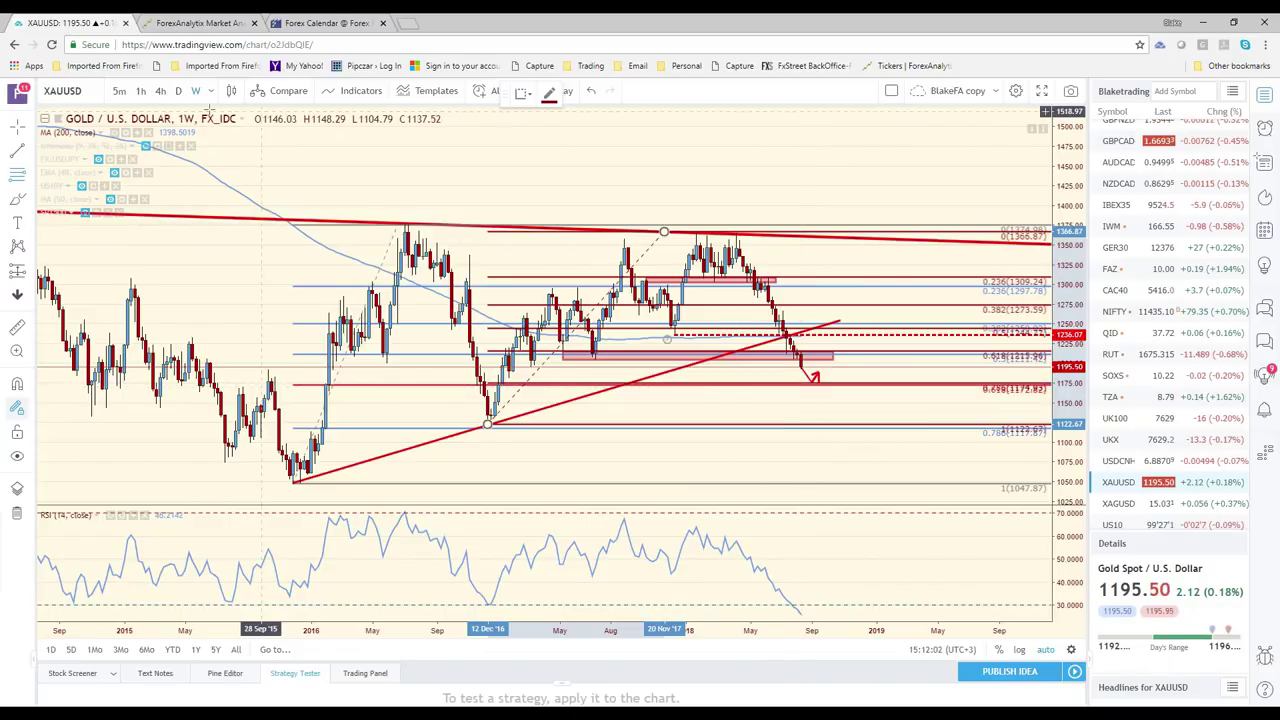
click(178, 91)
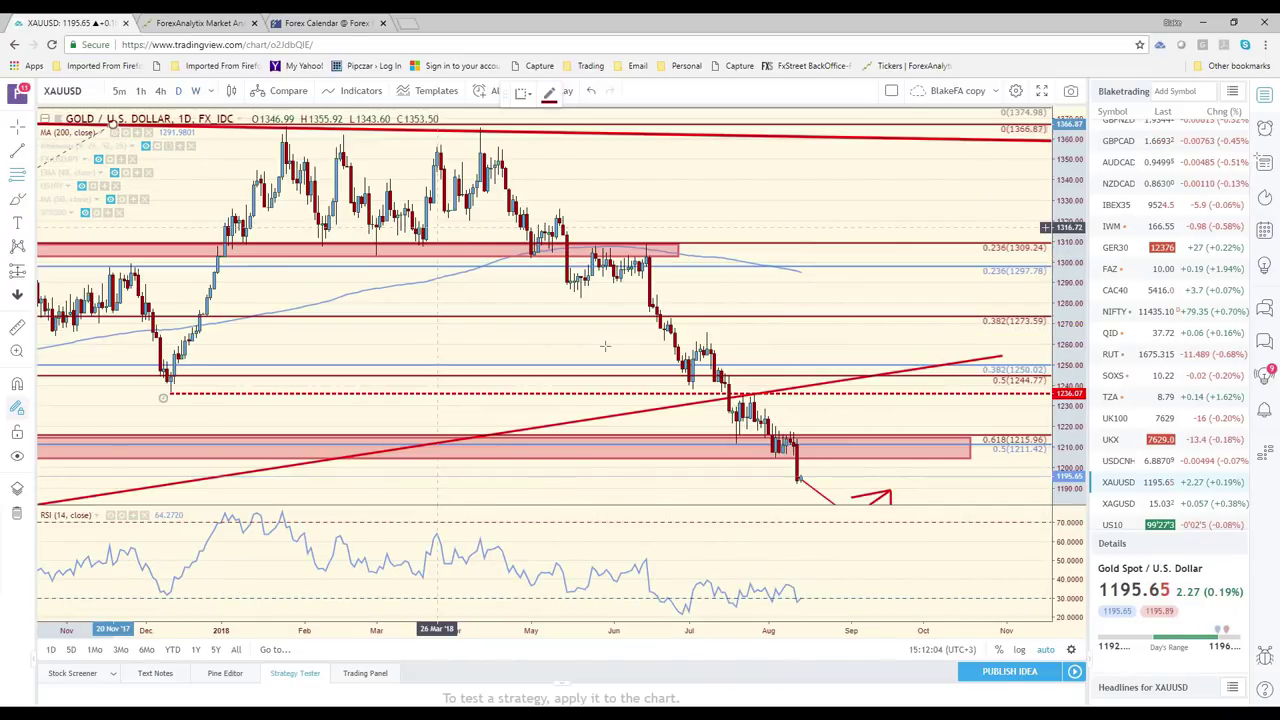
Scroll the watchlist back up and load the daily DXY dollar index chart.
scroll(908, 486, down, 3)
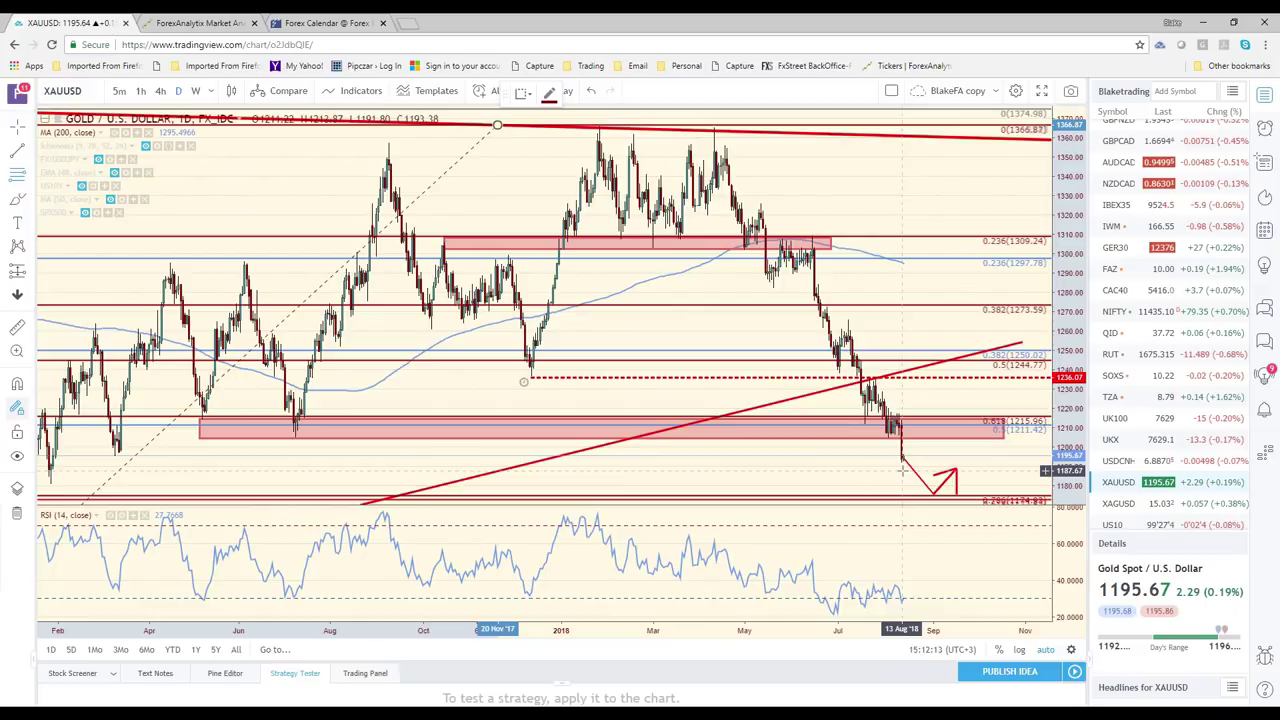
scroll(1140, 333, up, 5)
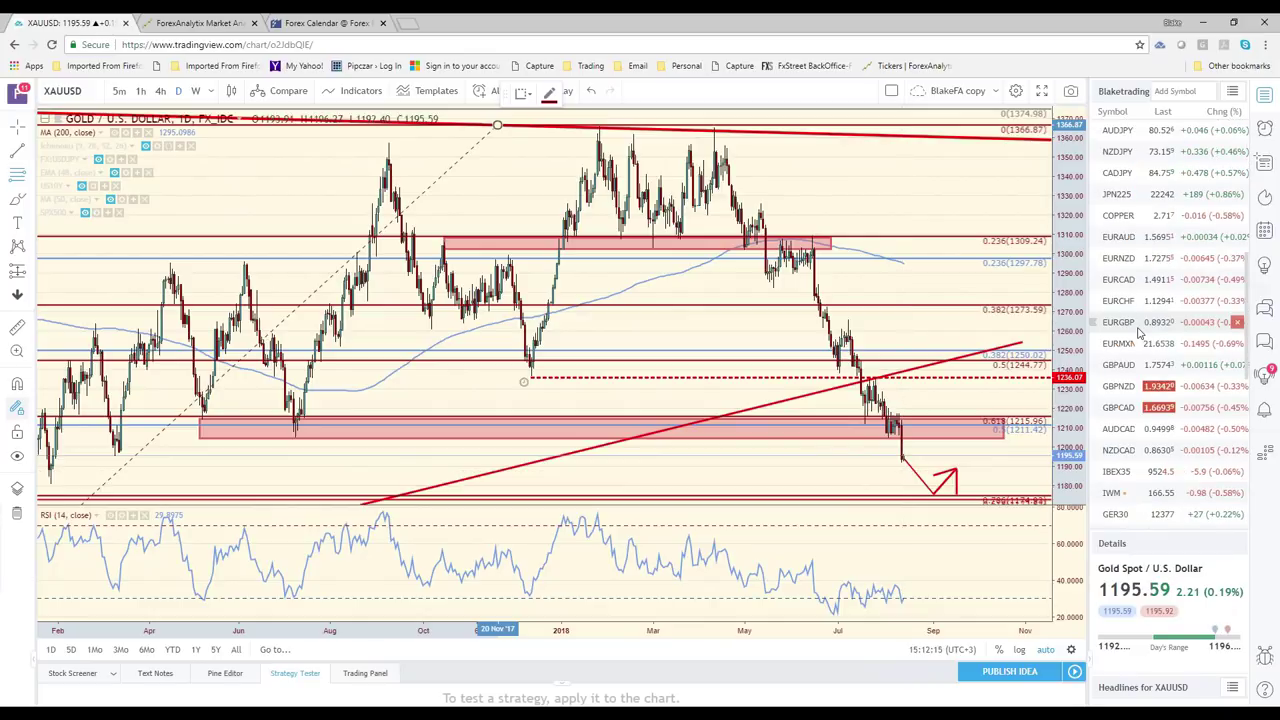
scroll(1140, 333, up, 5)
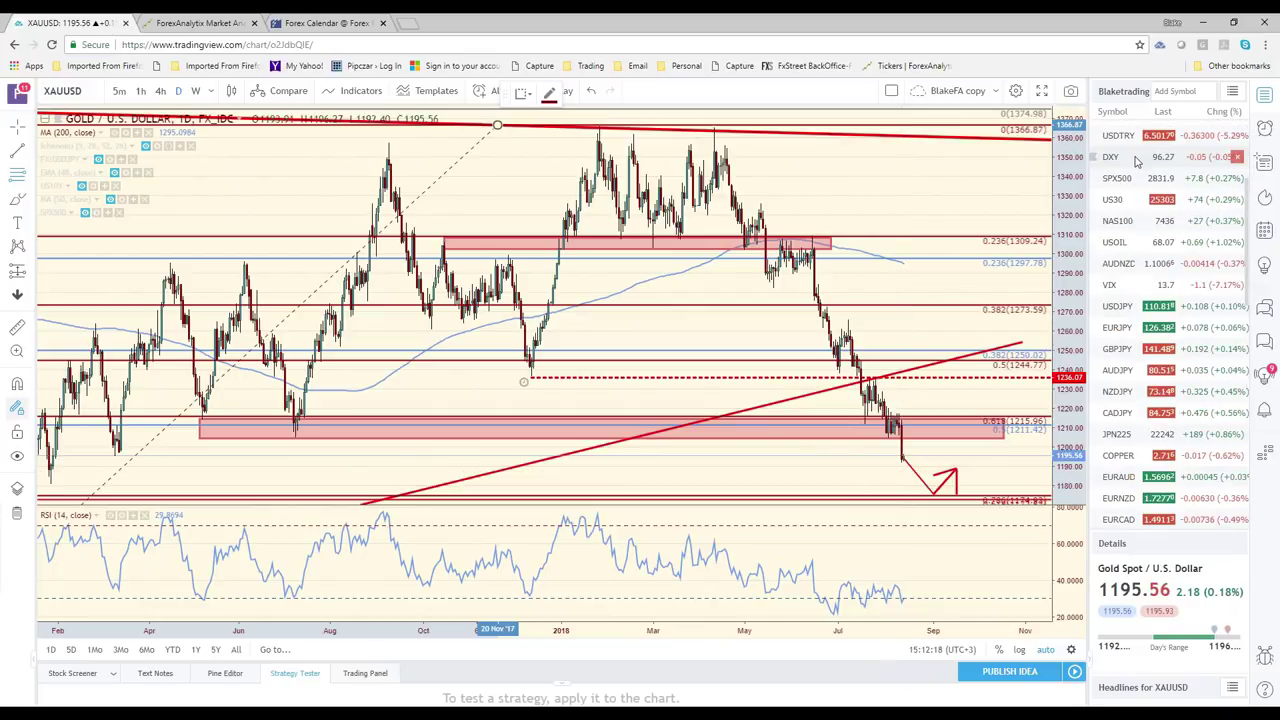
click(1112, 157)
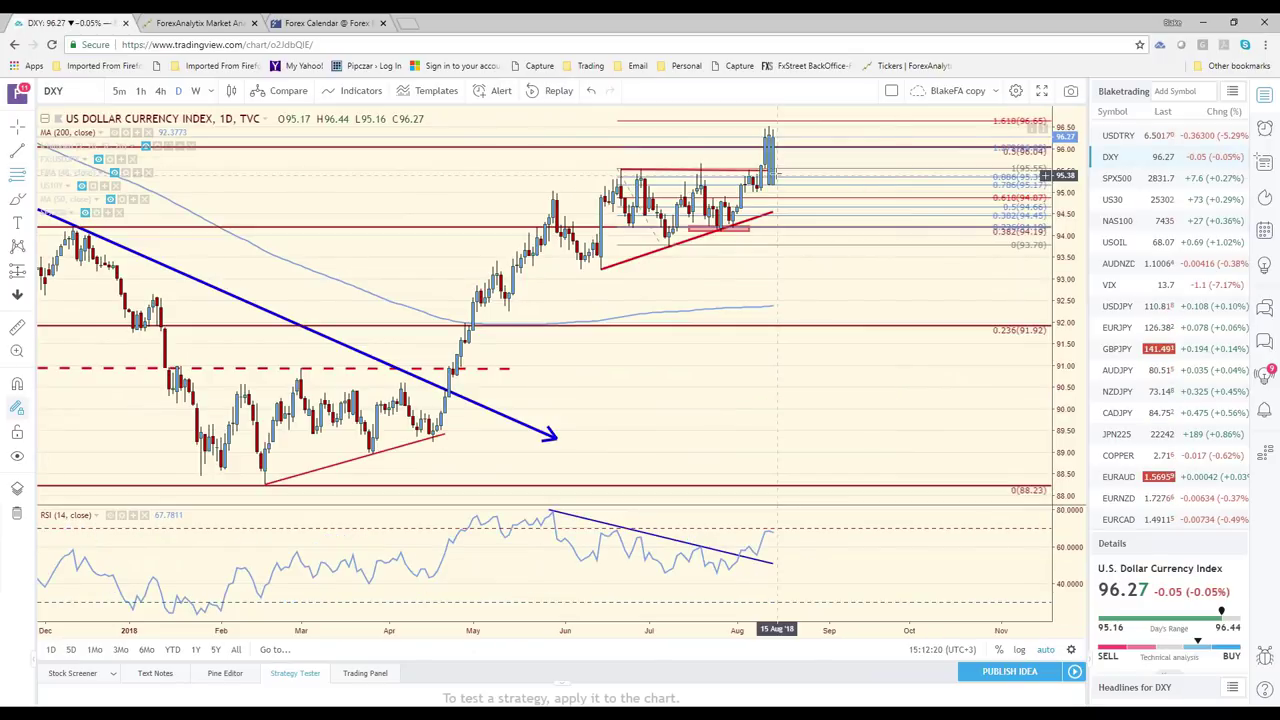
Try the 4-hour and daily intervals, then settle DXY on 240 (4-hour) candles.
click(159, 91)
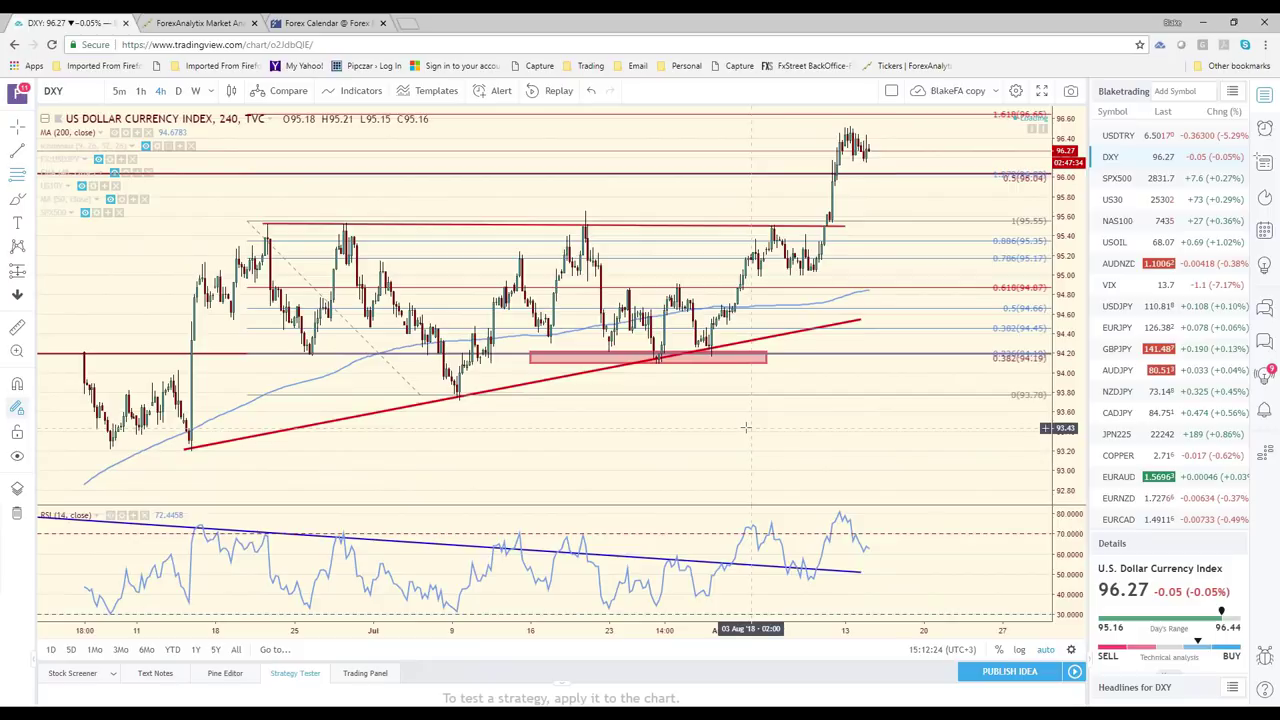
scroll(745, 427, down, 1)
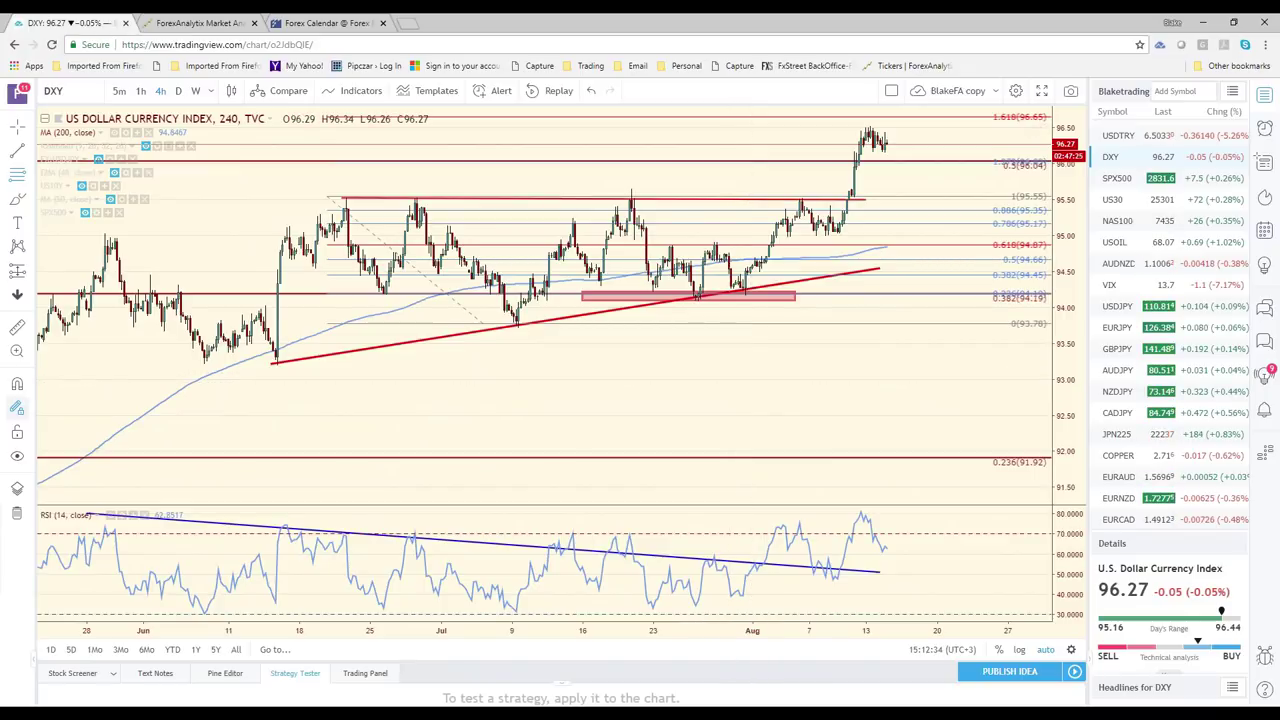
text(1D)
key(Return)
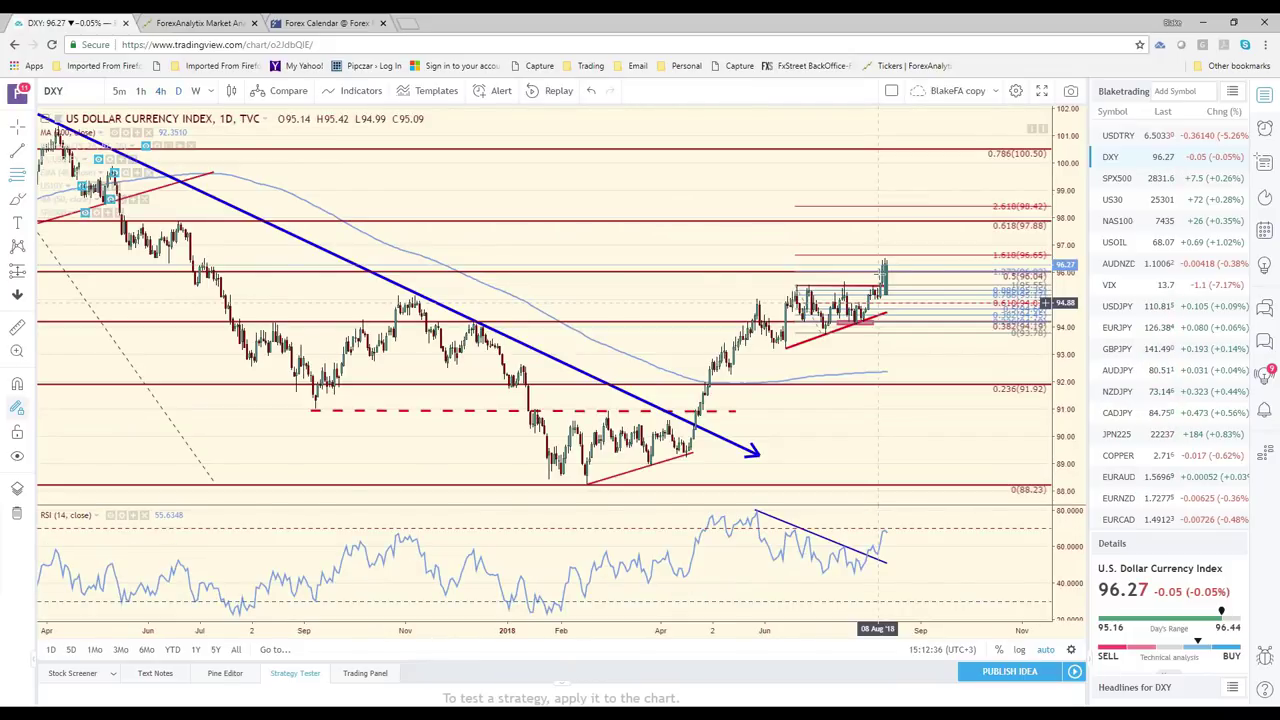
scroll(877, 302, up, 2)
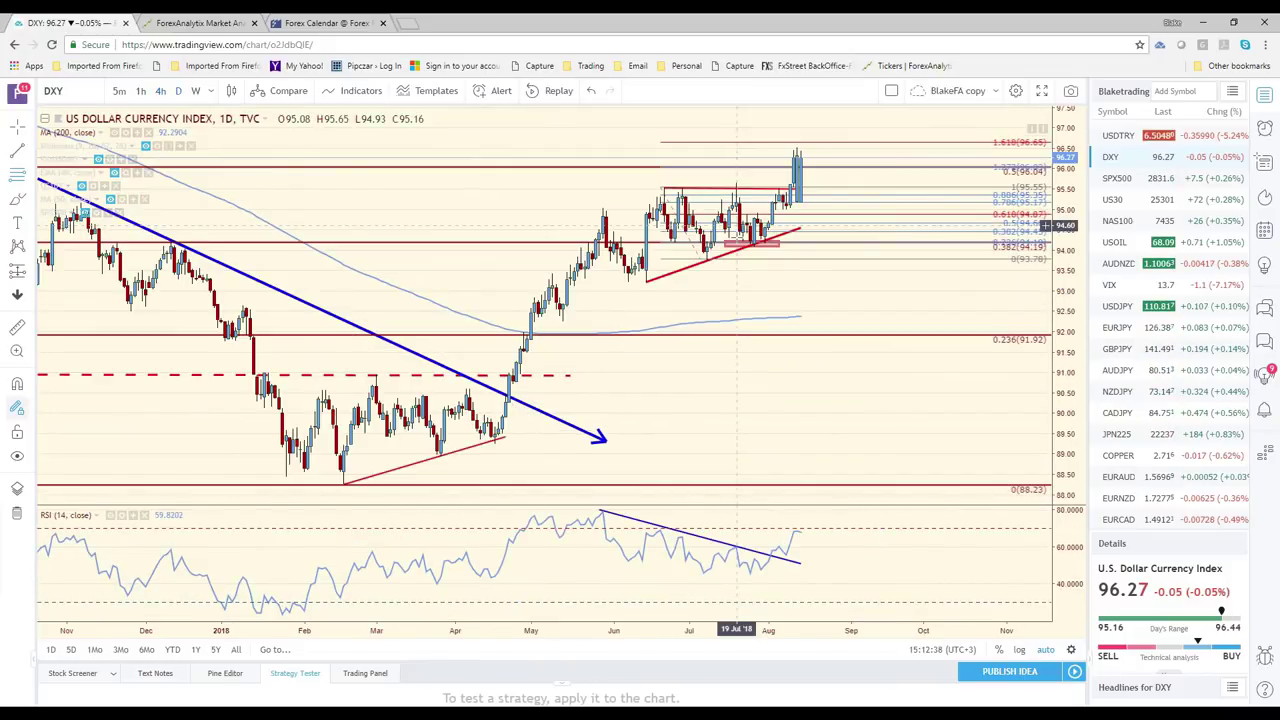
scroll(594, 175, down, 2)
text(240)
key(Return)
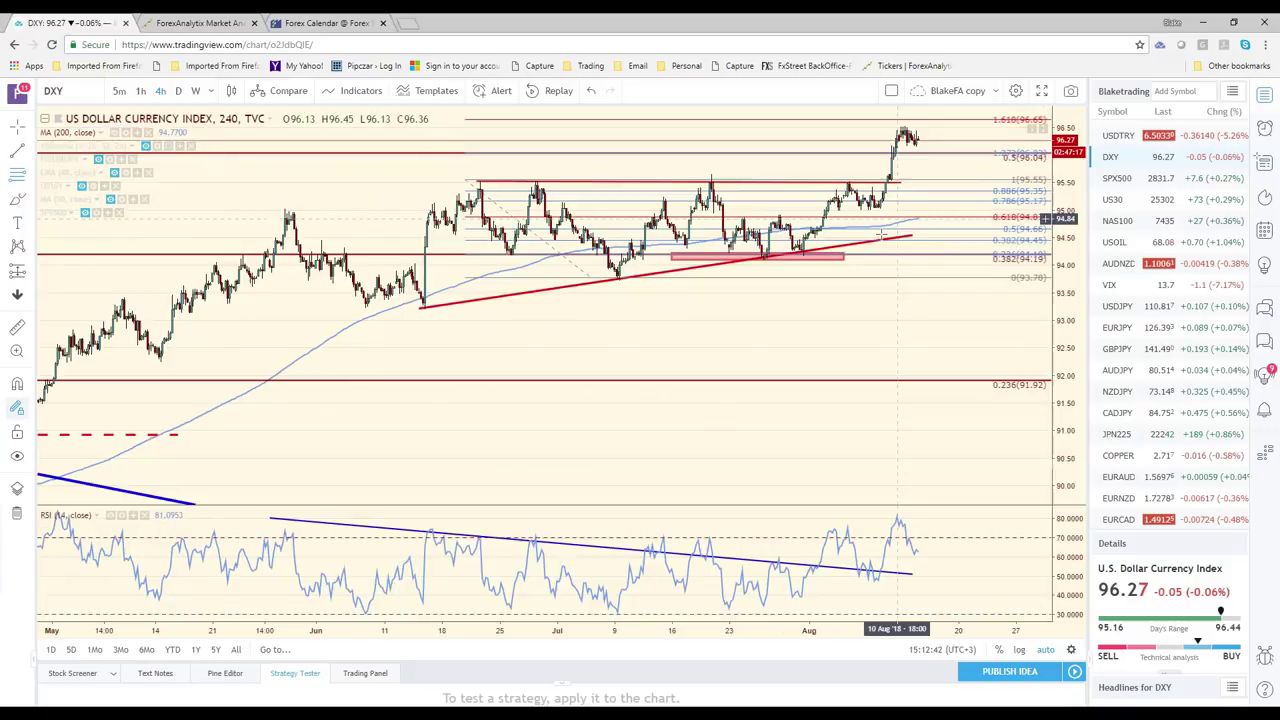
Draw a small red wedge over the latest DXY candles with the path tool.
click(14, 153)
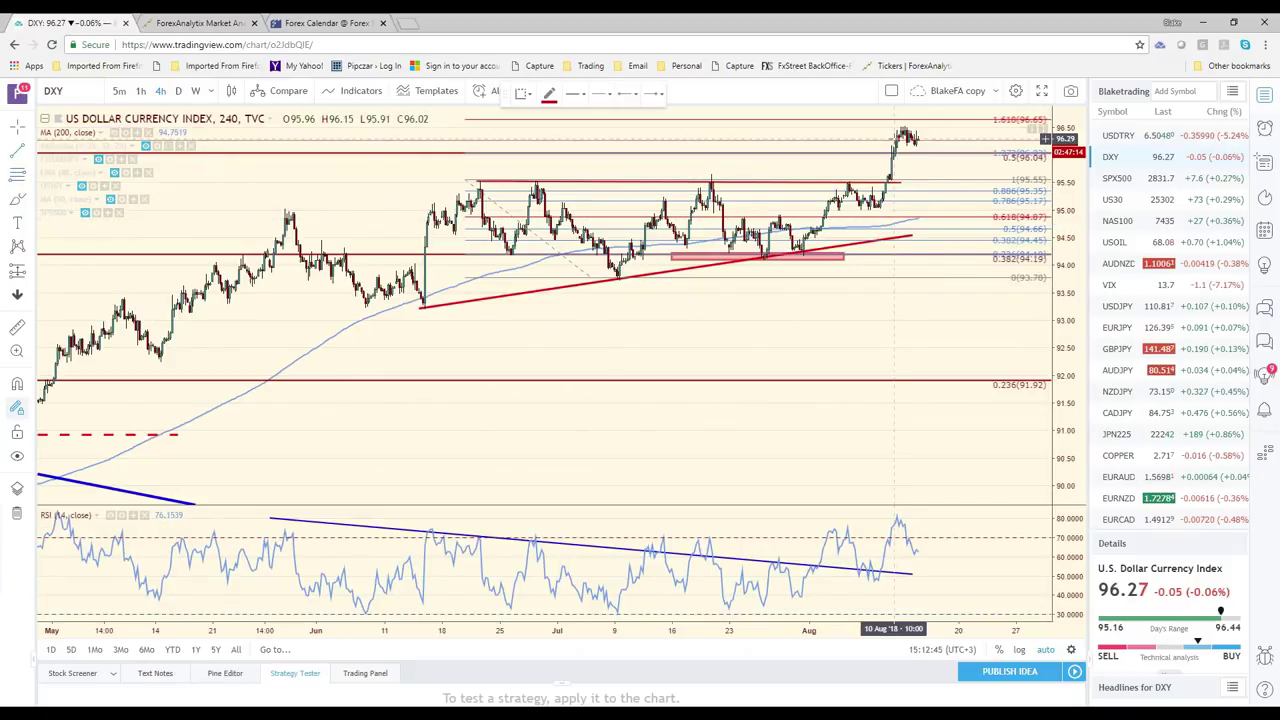
drag(893, 139, 910, 126)
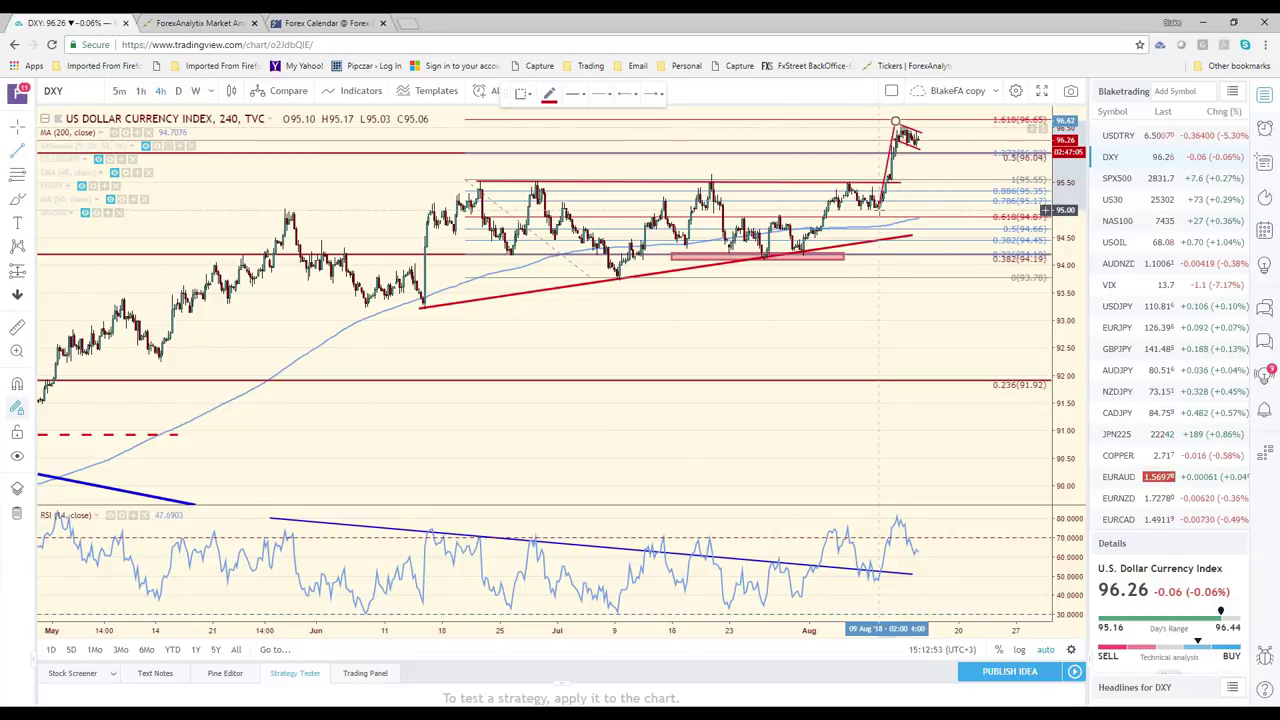
click(905, 160)
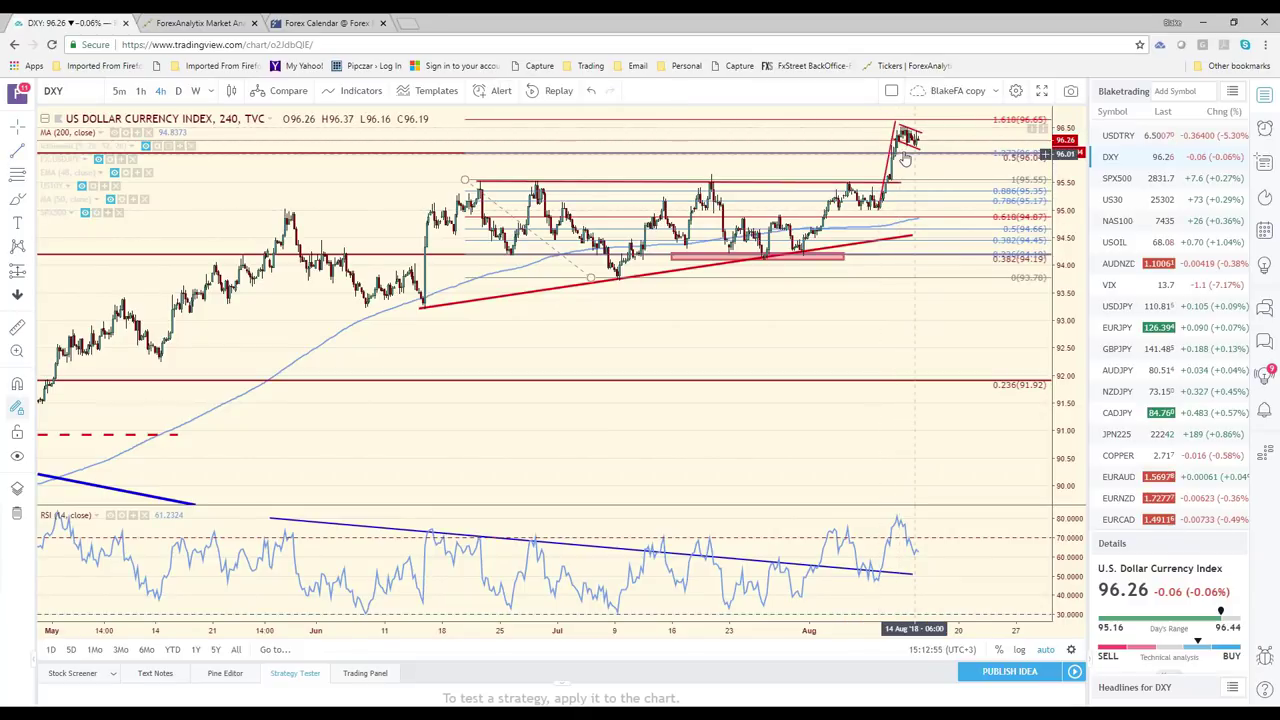
Draw a red projected path rising toward 96.65, then dropping below 96.
click(907, 140)
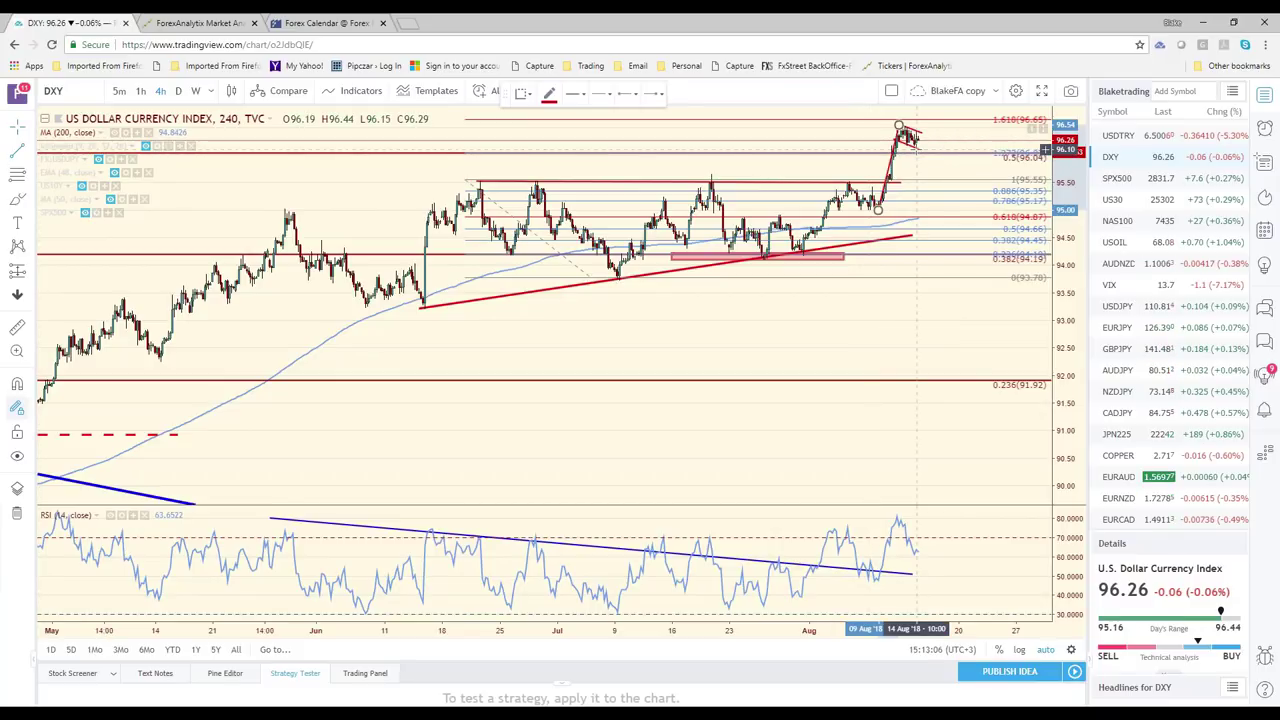
click(943, 137)
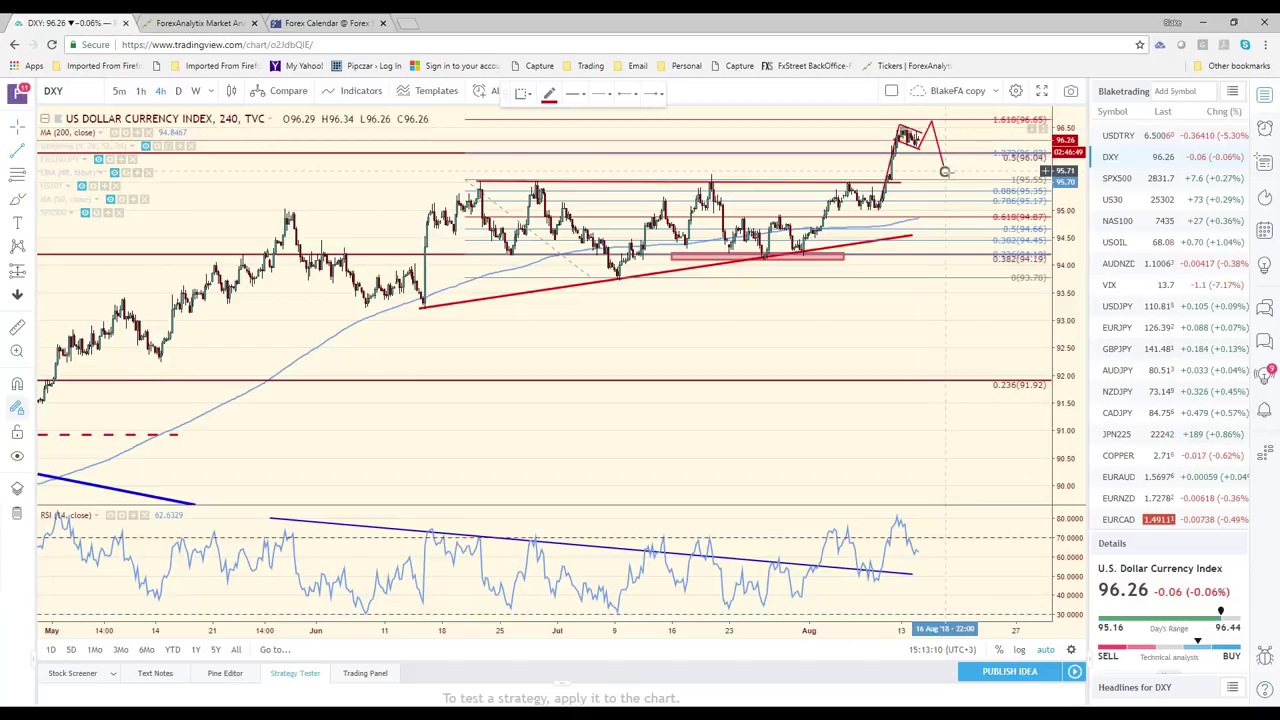
click(945, 172)
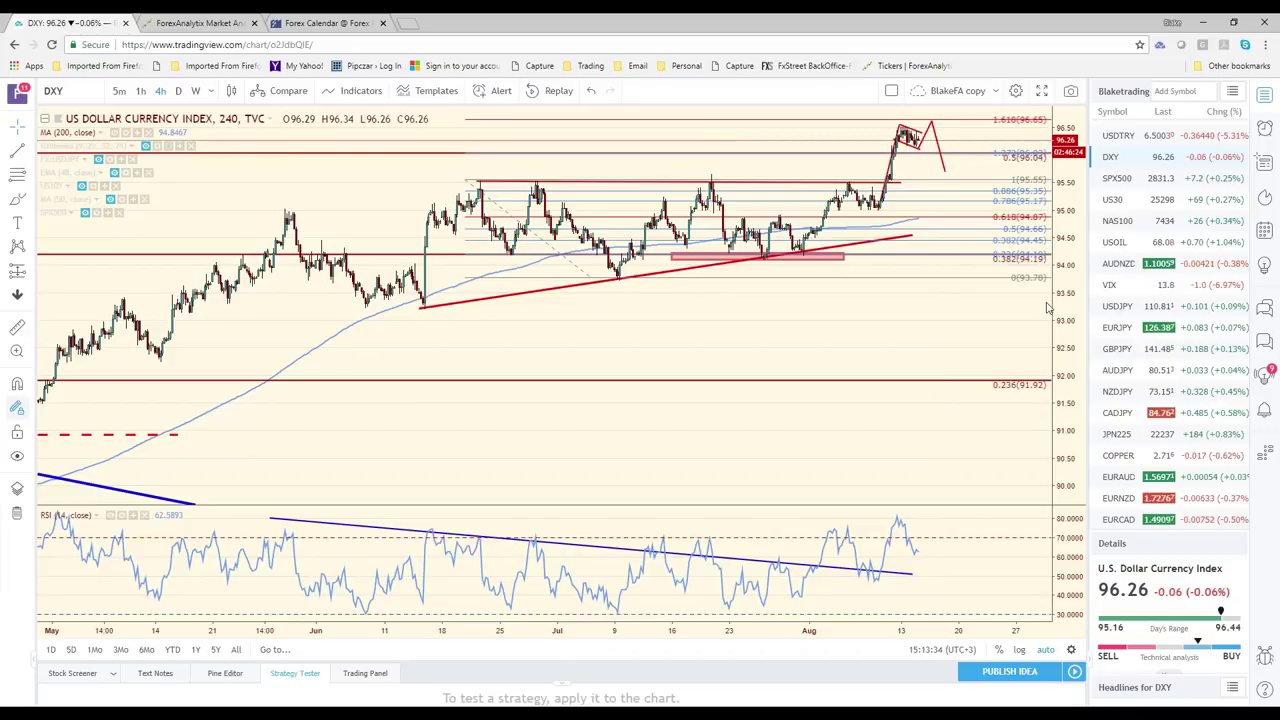
Flip through GBPUSD, AUDUSD and NZDUSD in the watchlist, then move on to USDCAD.
scroll(1152, 292, up, 2)
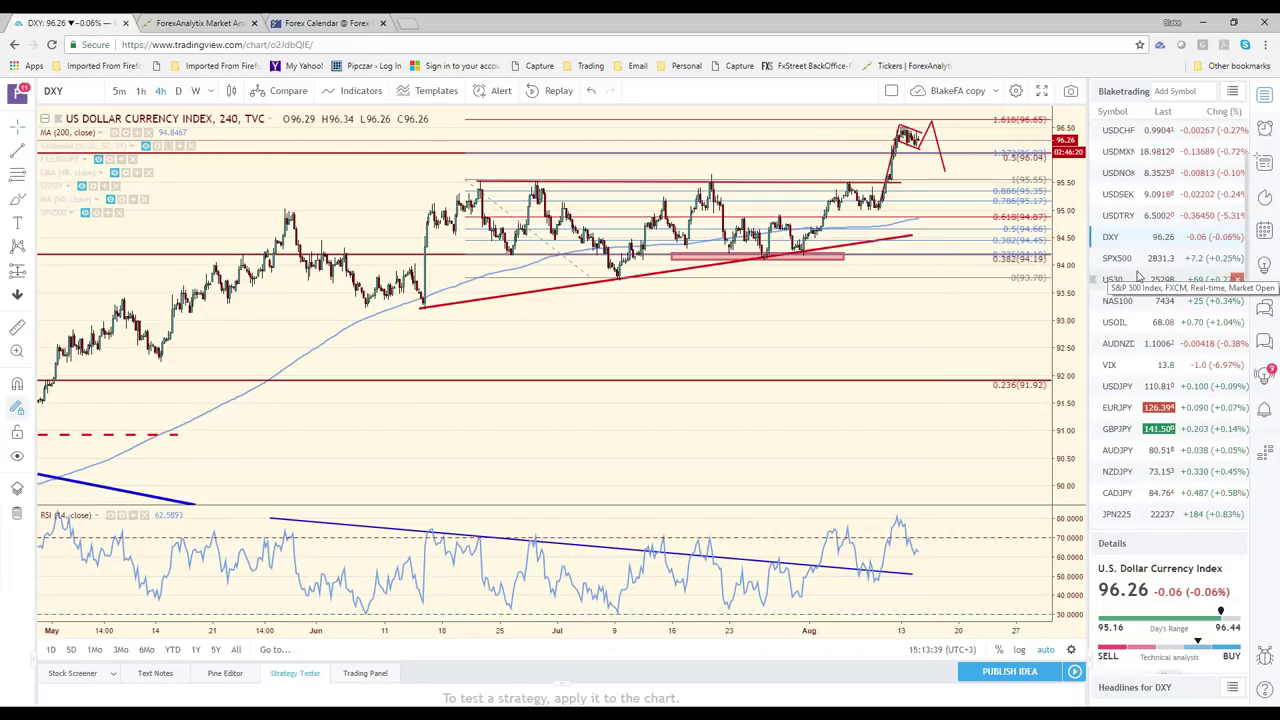
scroll(1137, 281, up, 2)
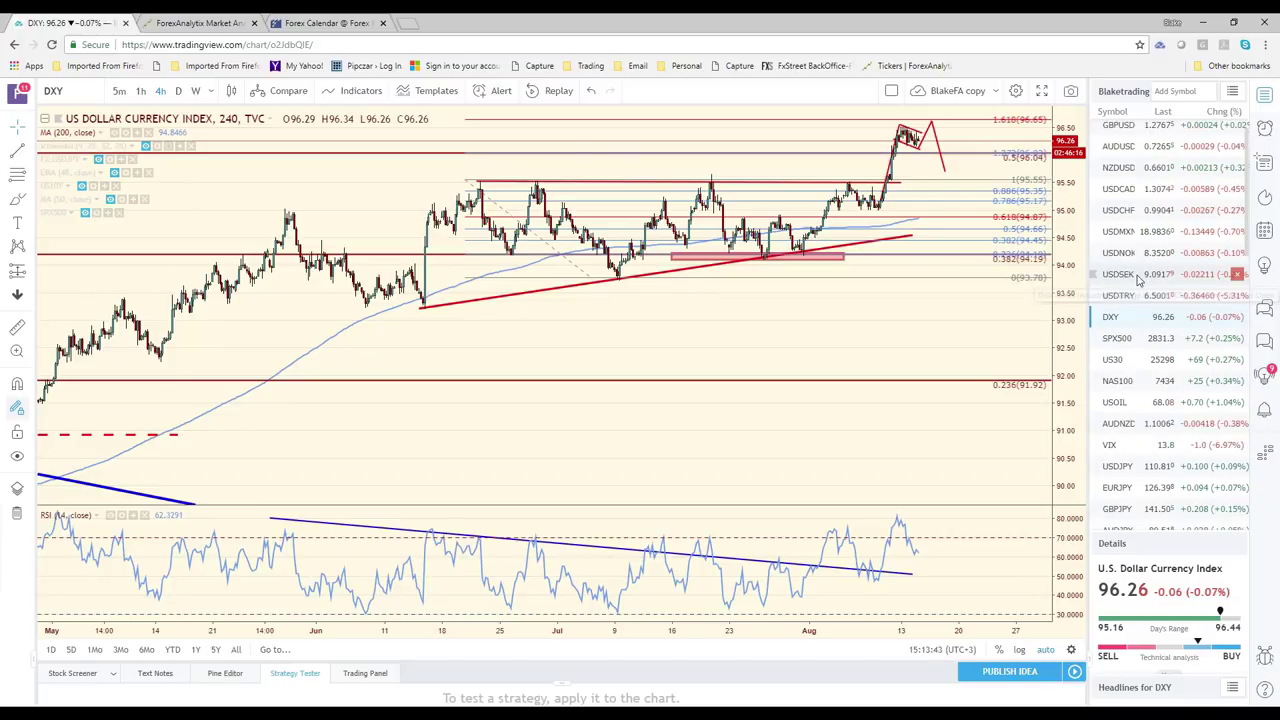
scroll(1137, 281, up, 1)
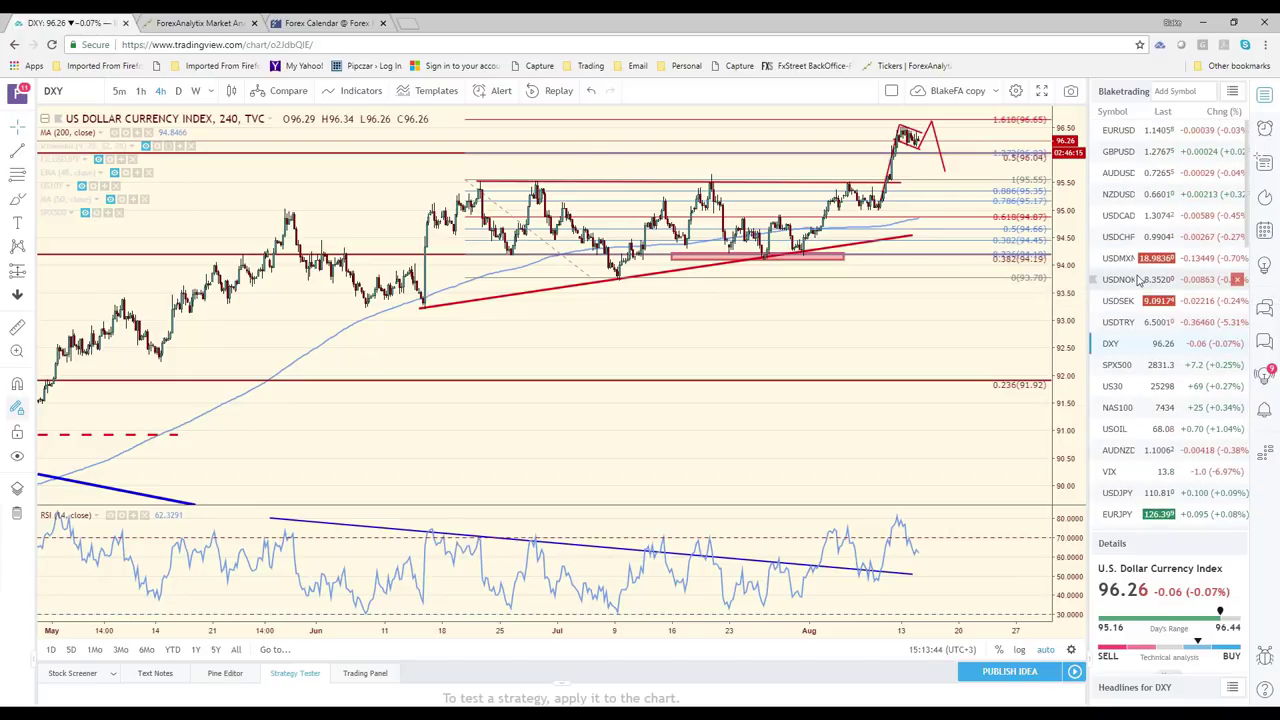
click(1132, 151)
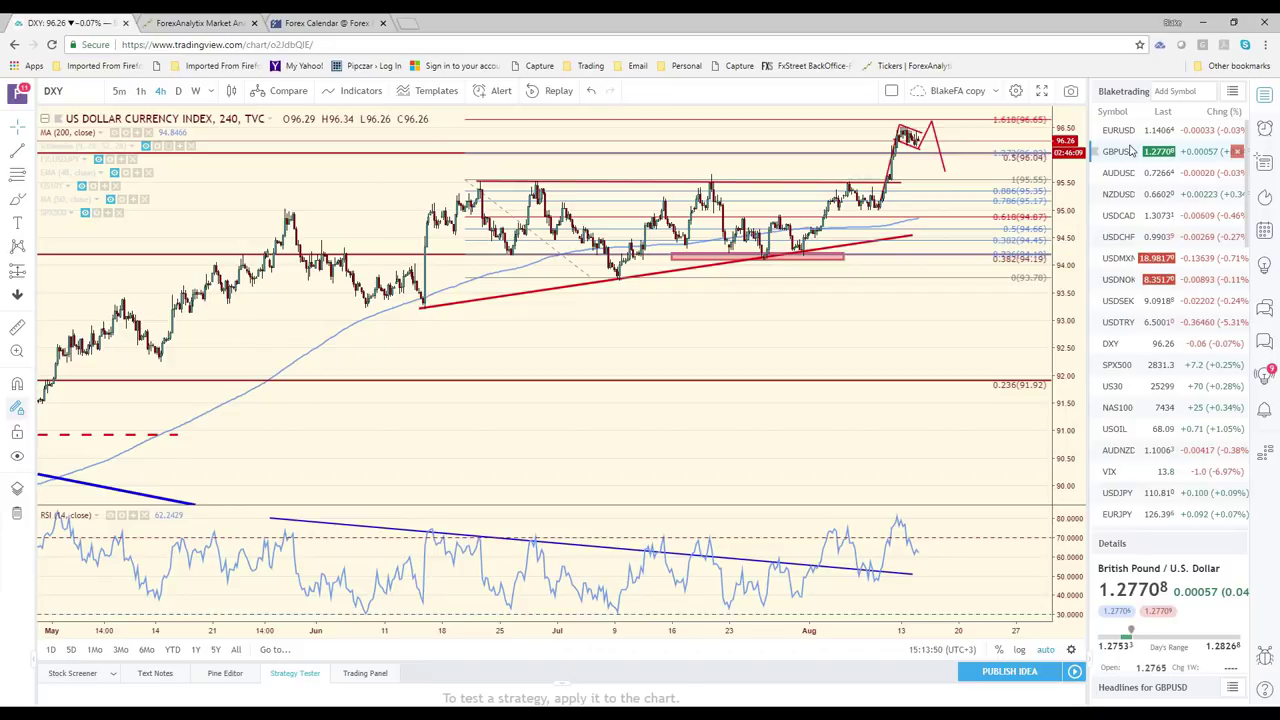
click(1132, 172)
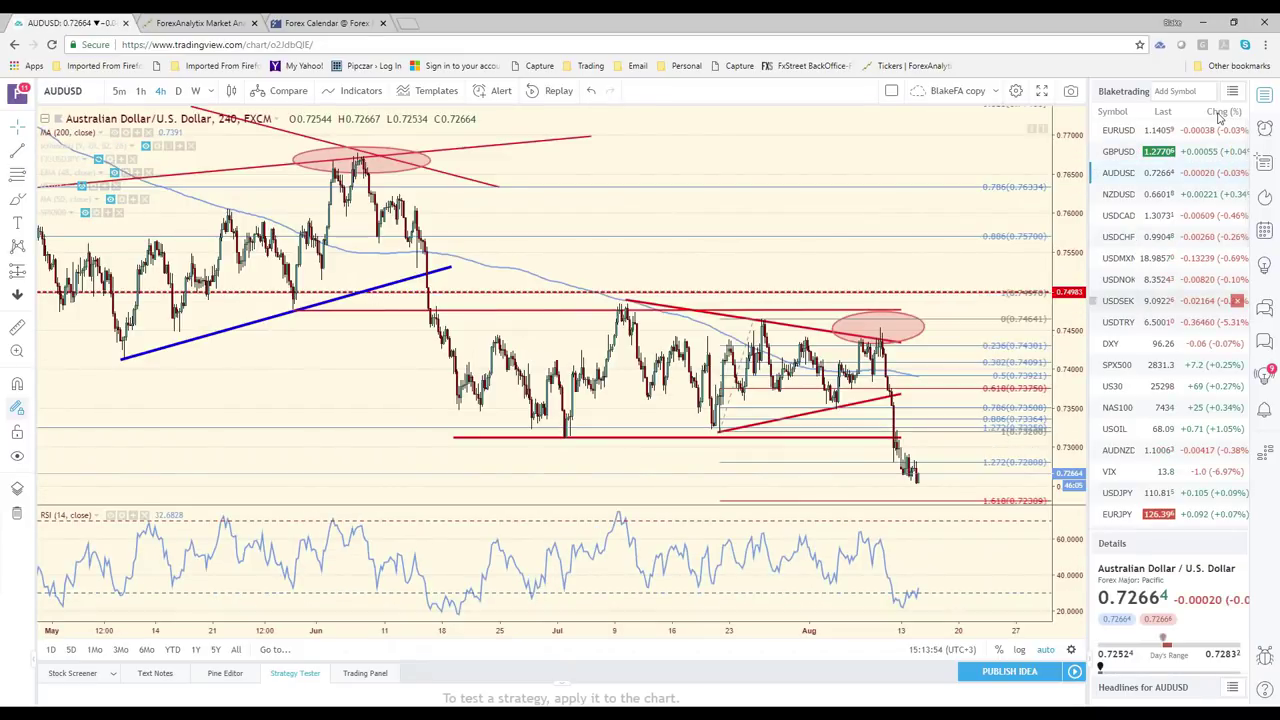
click(1132, 194)
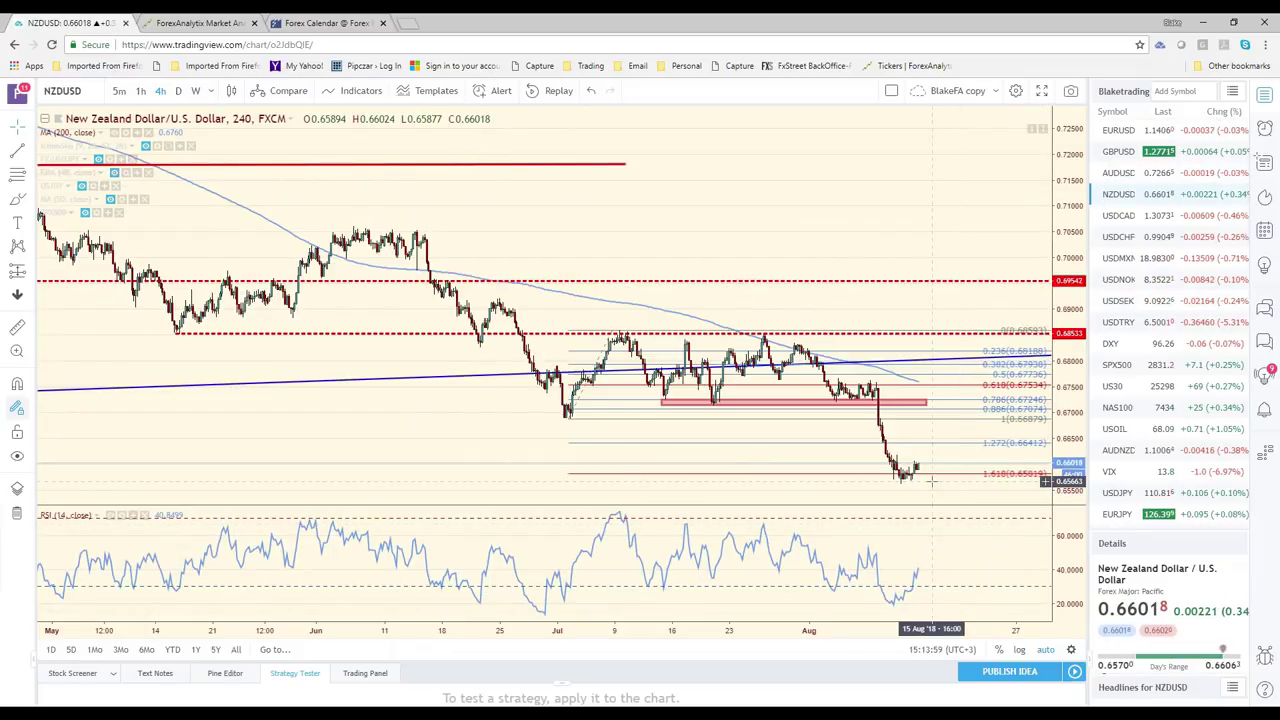
key(Down)
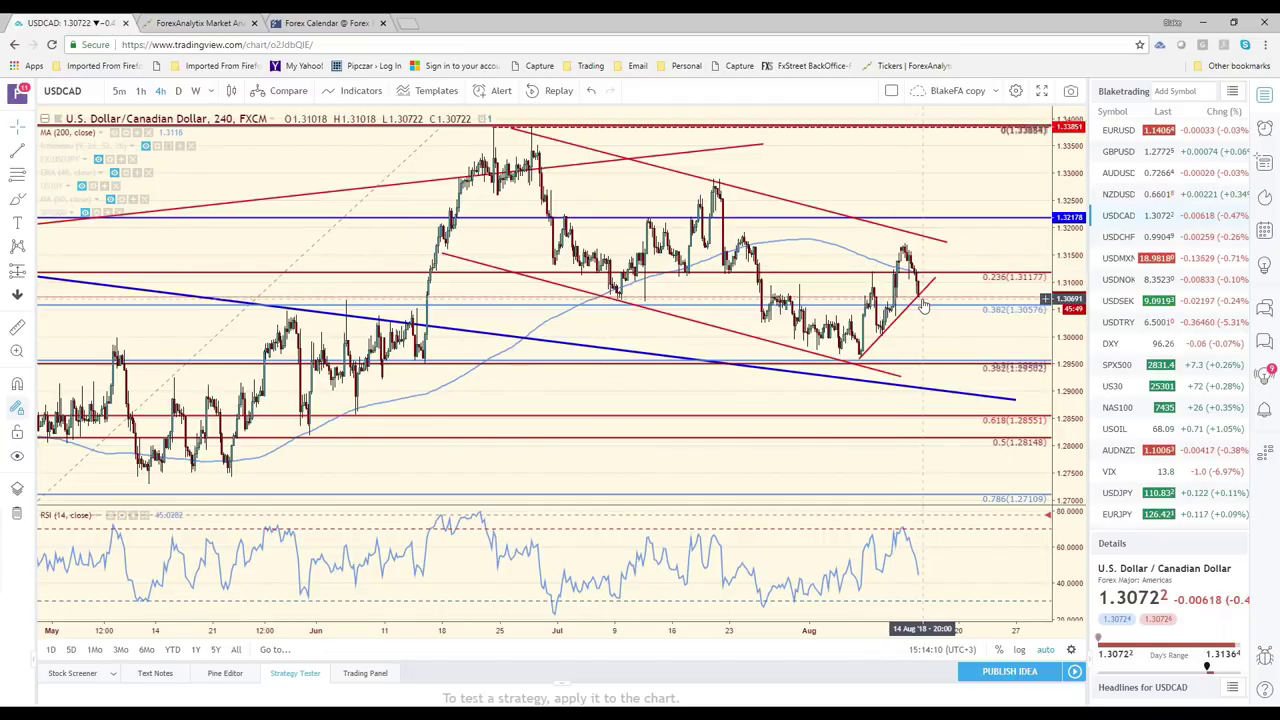
On USDMXN, draw a red path dipping into the support zone and rebounding, then load USDNOK.
click(1118, 258)
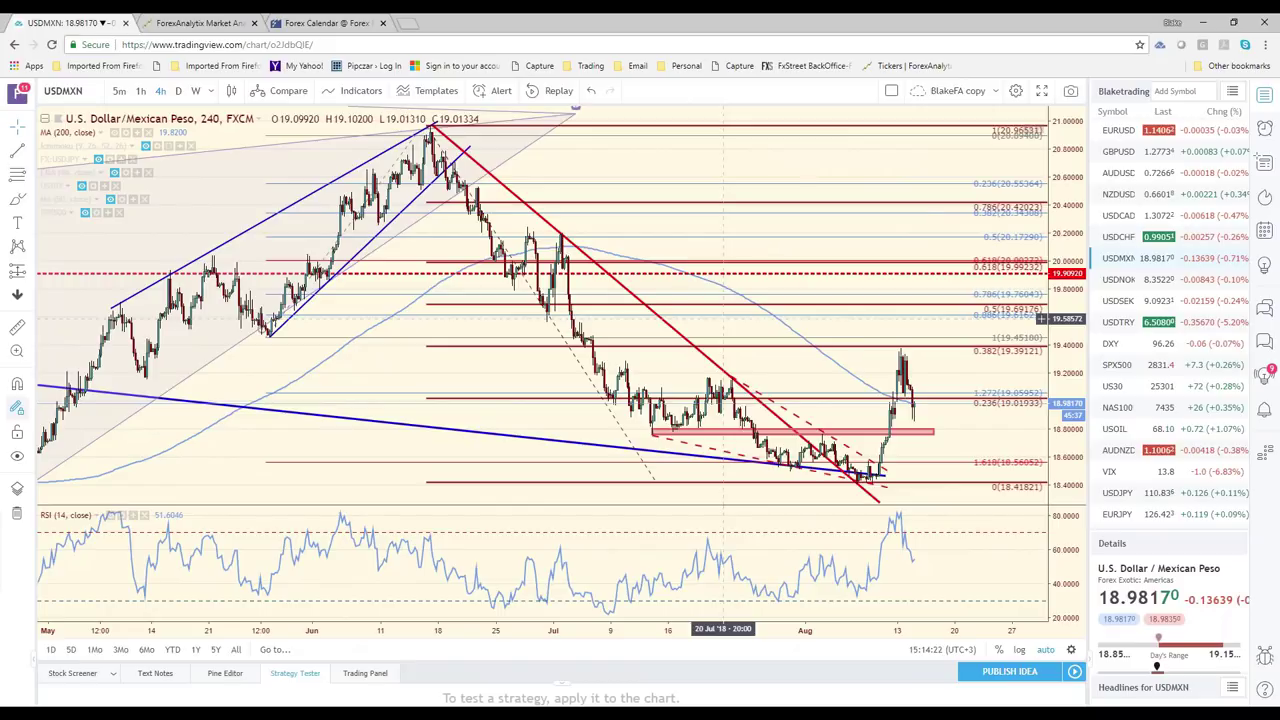
click(915, 430)
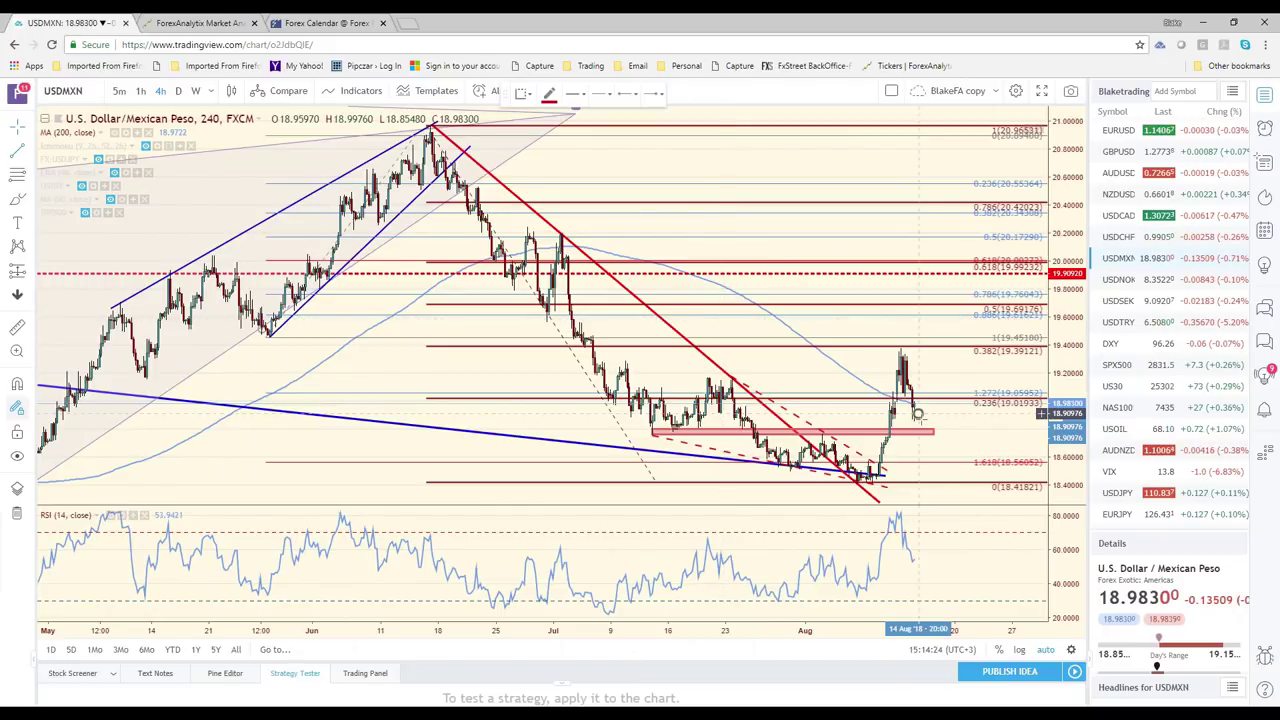
click(913, 408)
click(930, 430)
click(956, 368)
click(977, 462)
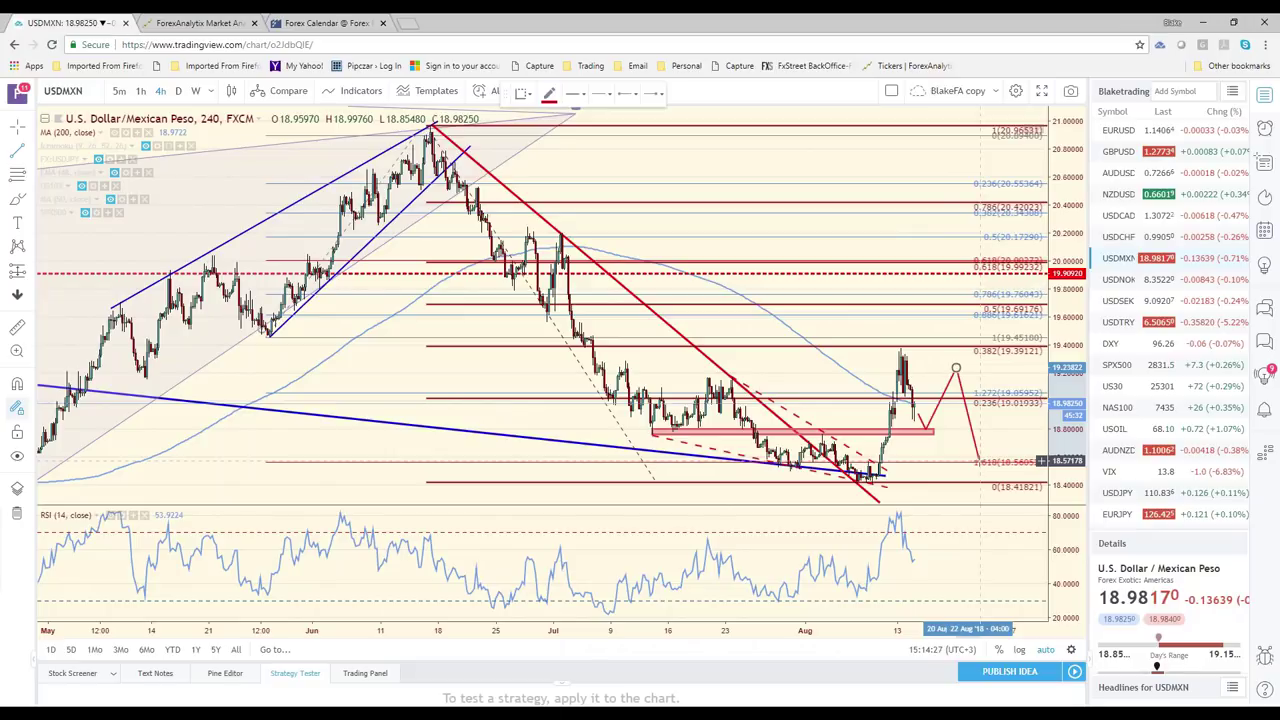
key(Escape)
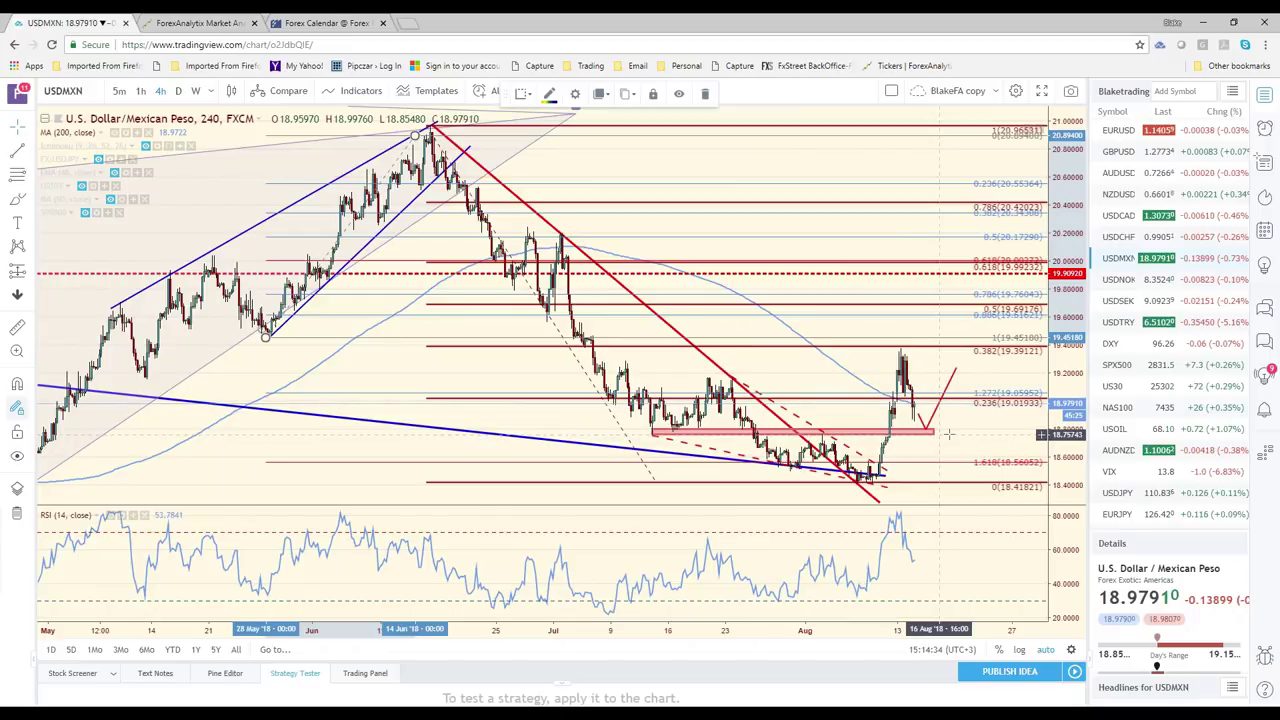
click(1130, 281)
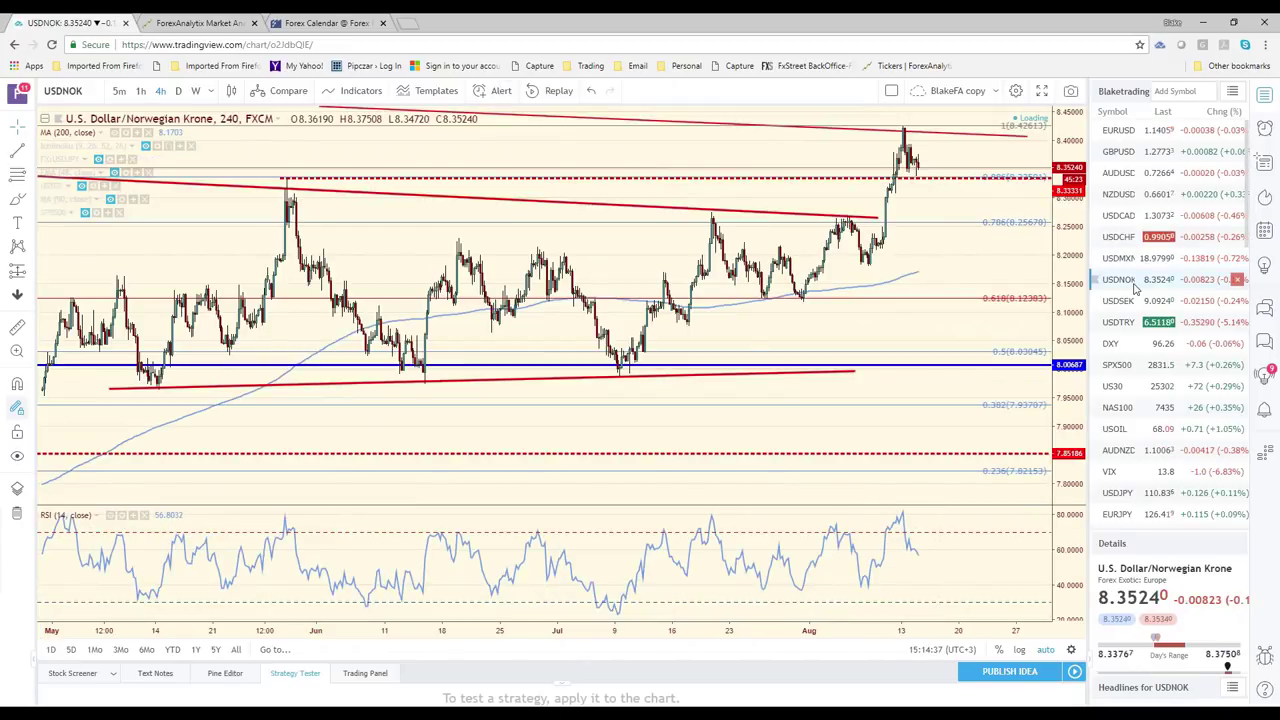
Return to USDNOK via USDSEK and show it on daily candles spanning 2017–2018.
click(1130, 302)
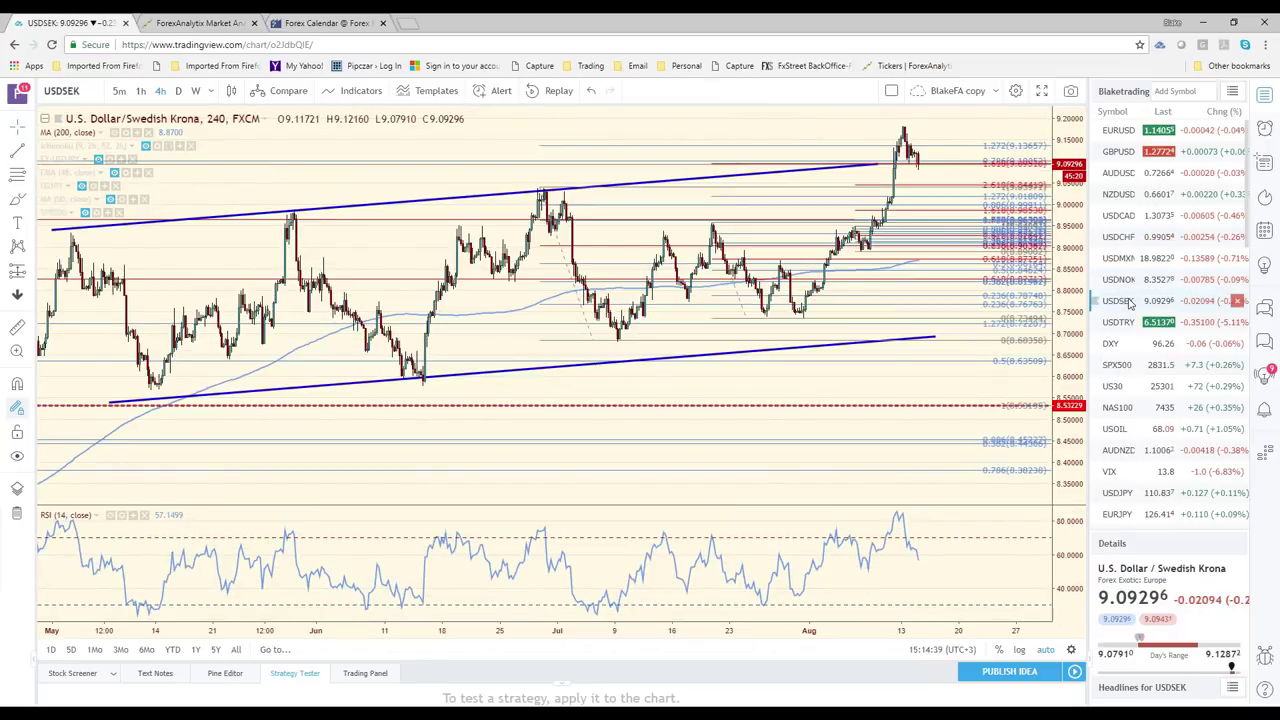
click(1130, 281)
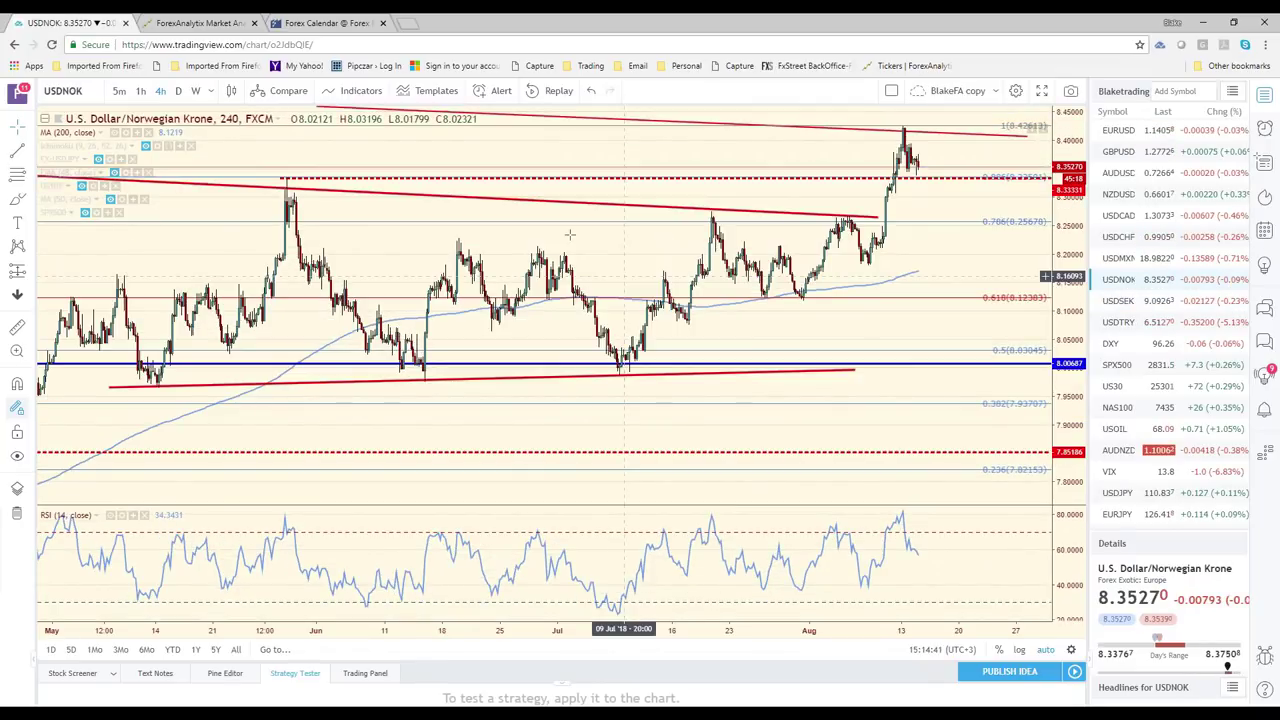
key(d)
key(Return)
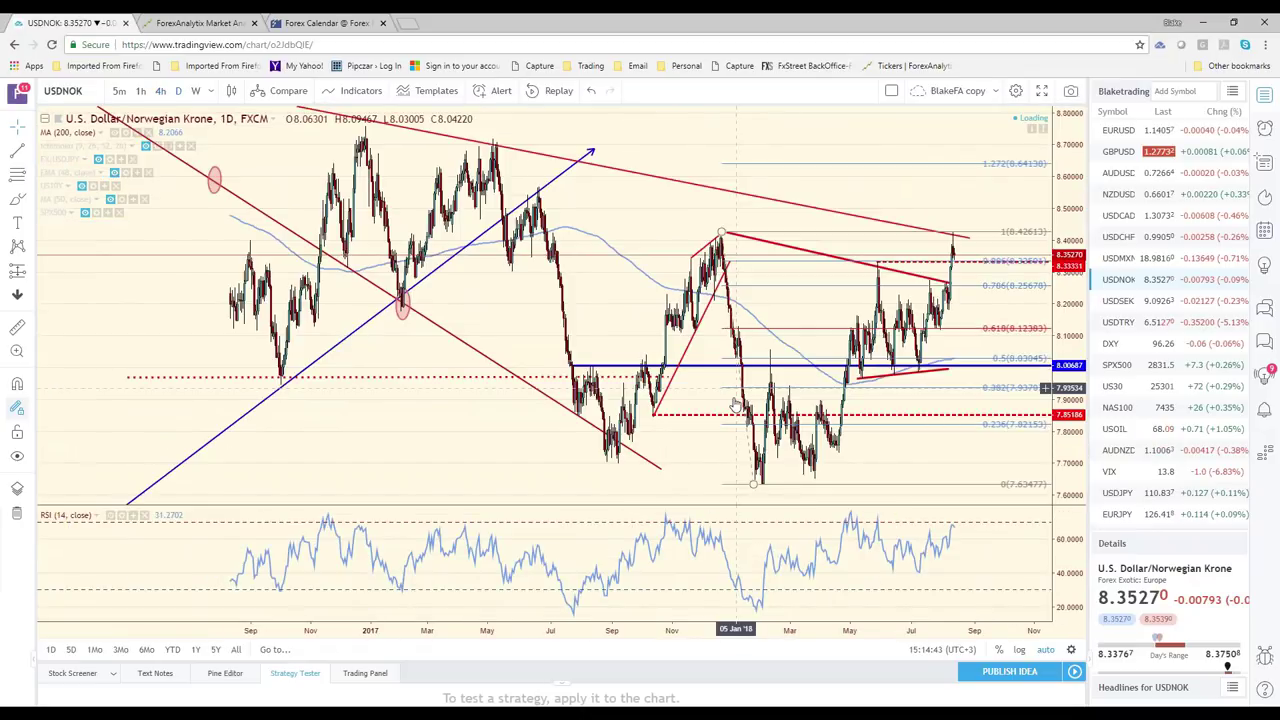
scroll(734, 405, down, 2)
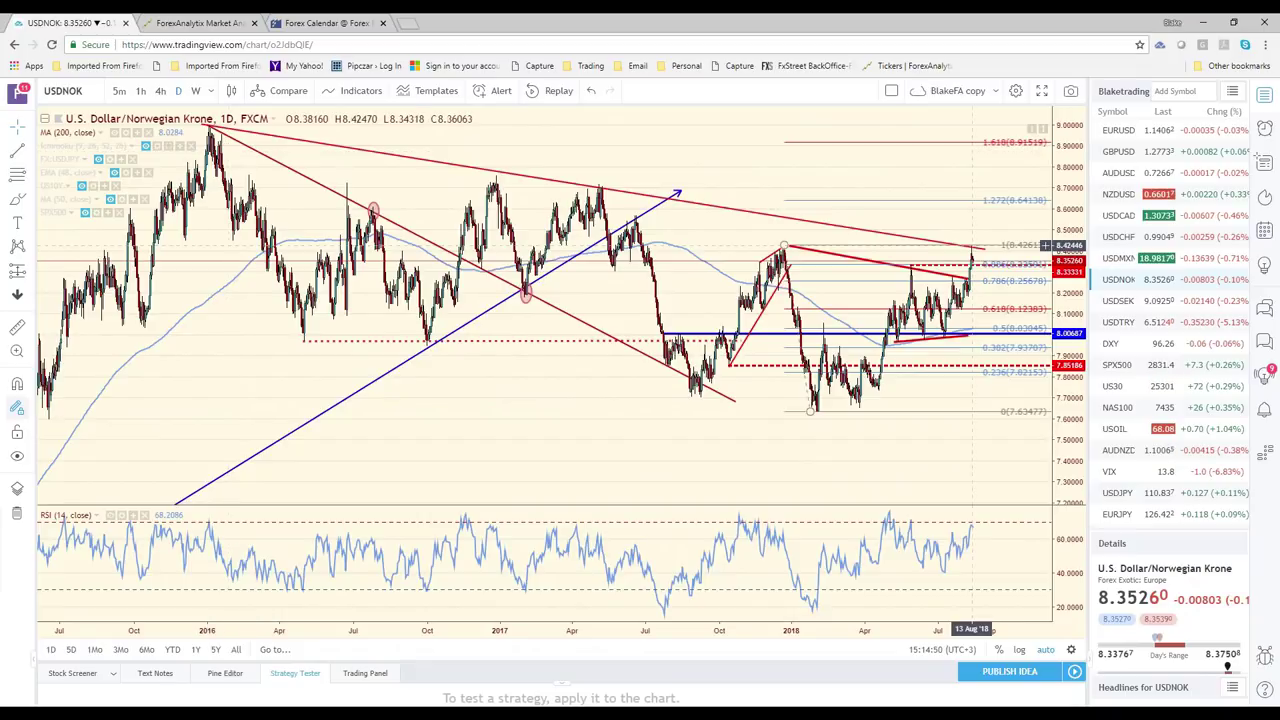
scroll(972, 245, up, 3)
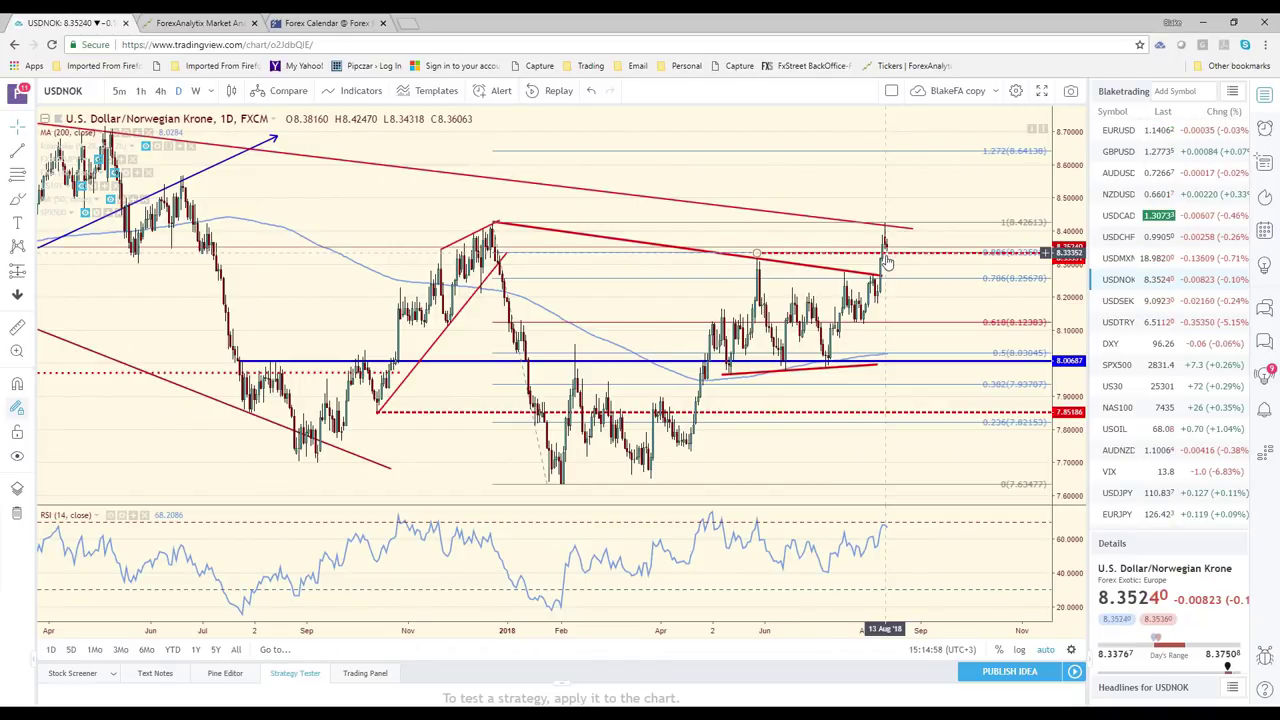
Move from USDJPY to the EURJPY daily chart with its Fibonacci retracement and trendlines.
click(1160, 492)
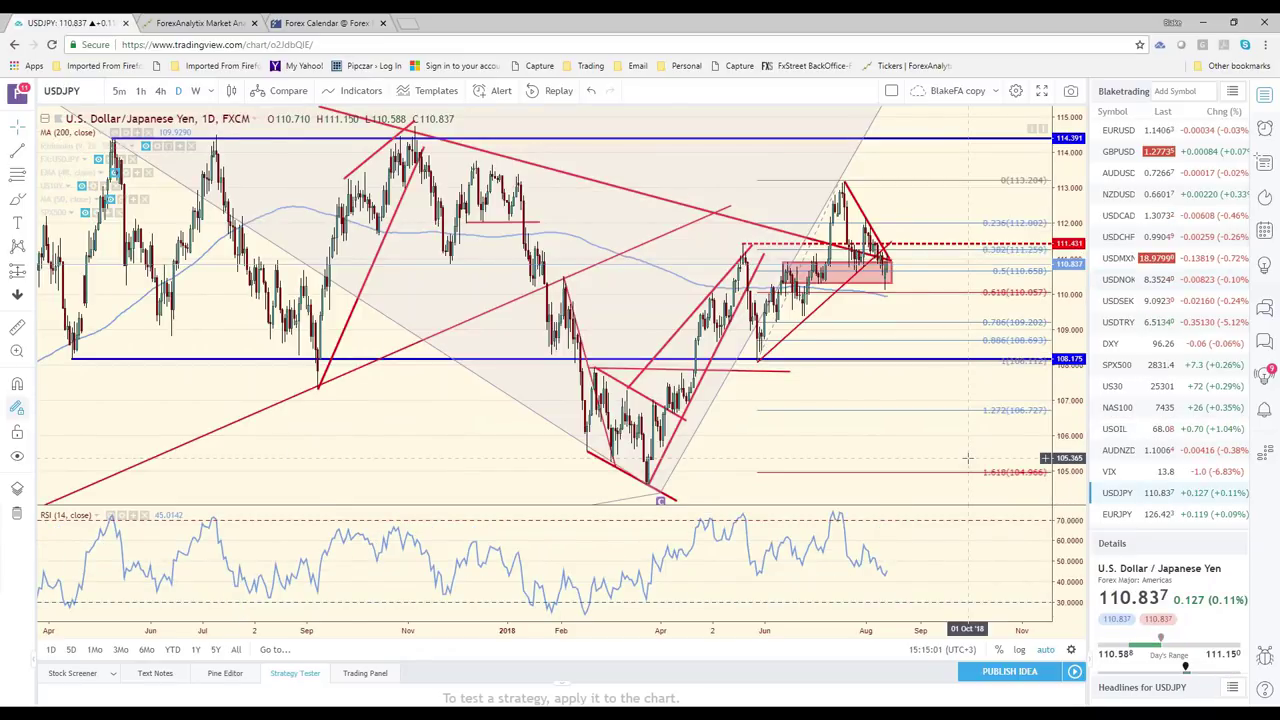
scroll(728, 286, up, 3)
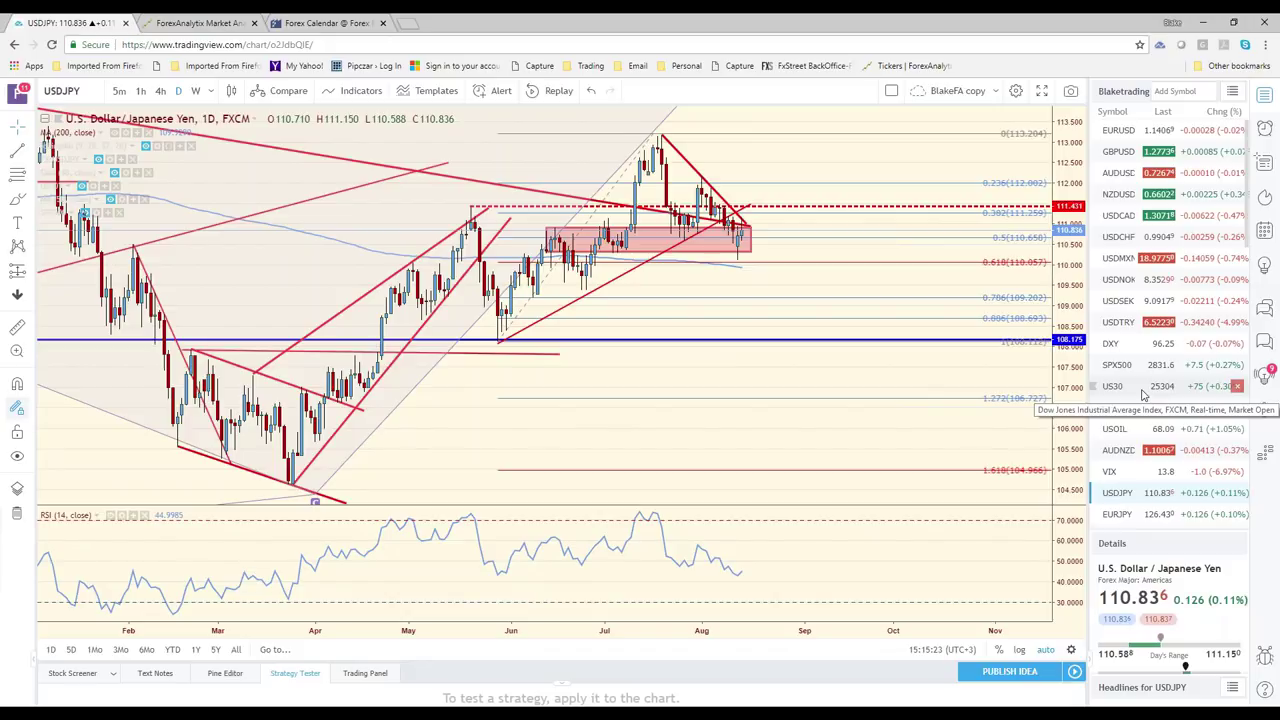
click(1121, 515)
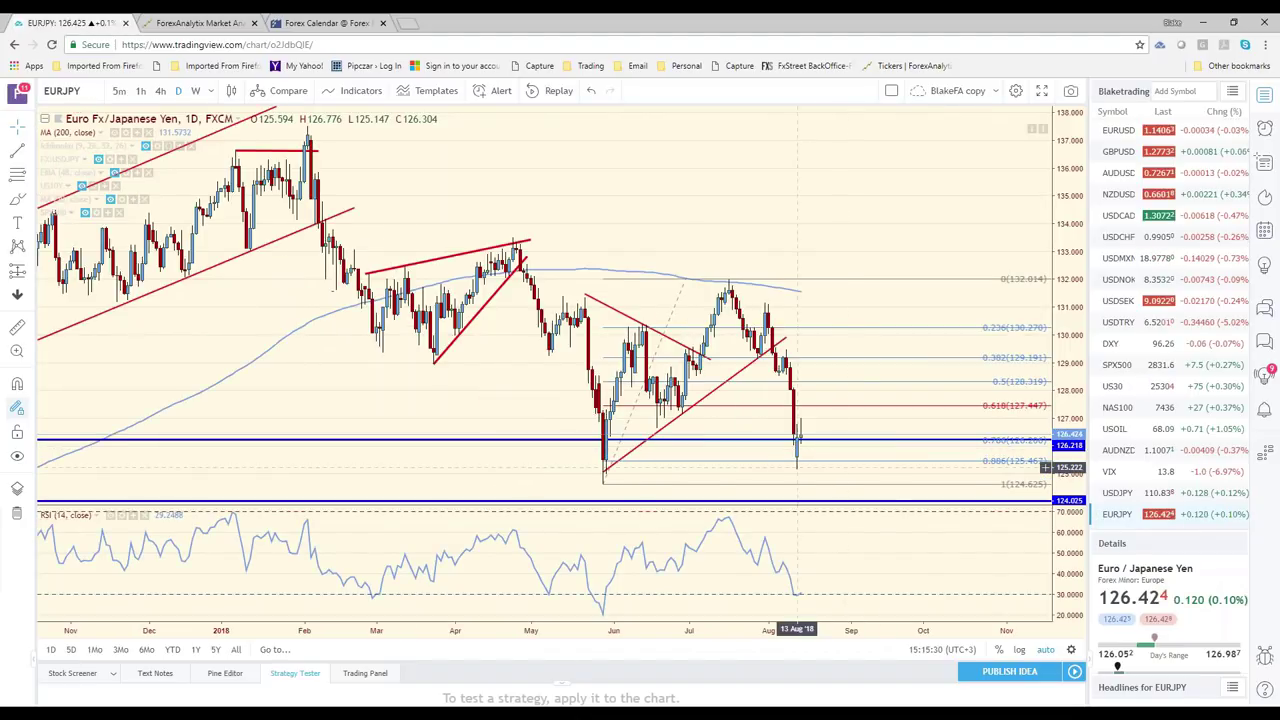
Step through the watchlist past AUDJPY to load the NZDJPY daily chart.
scroll(1143, 460, down, 2)
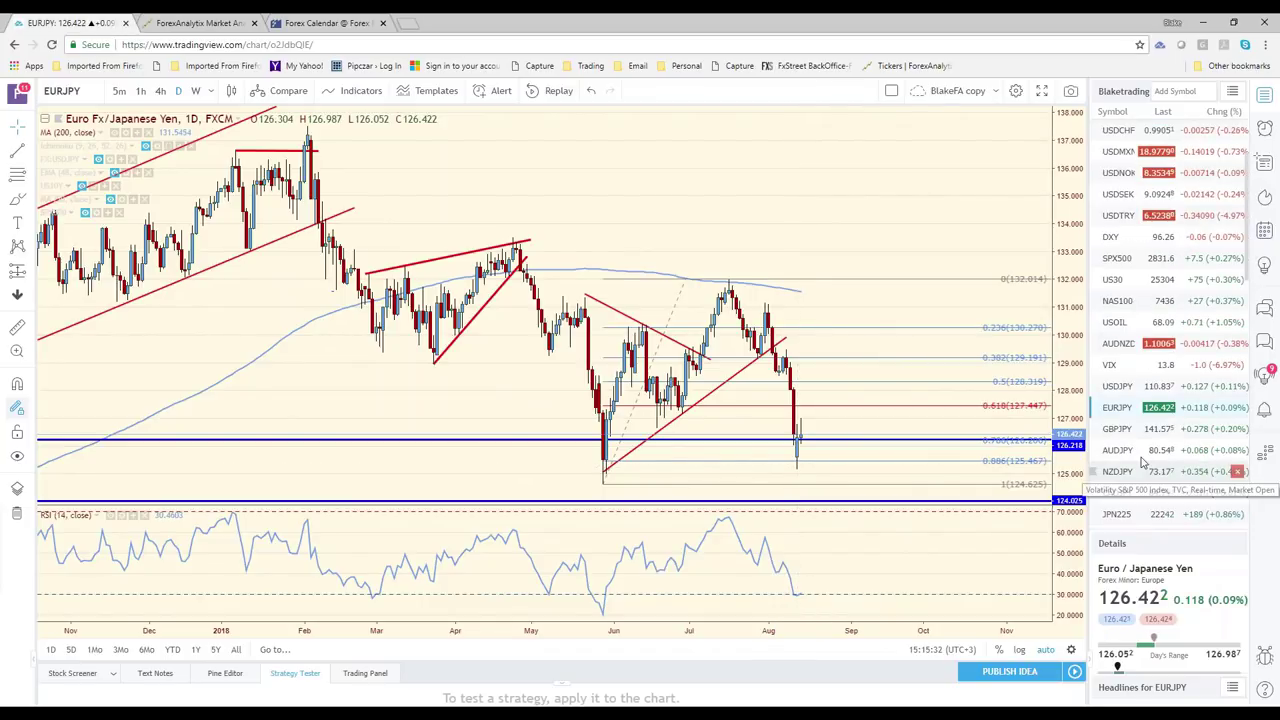
click(1142, 456)
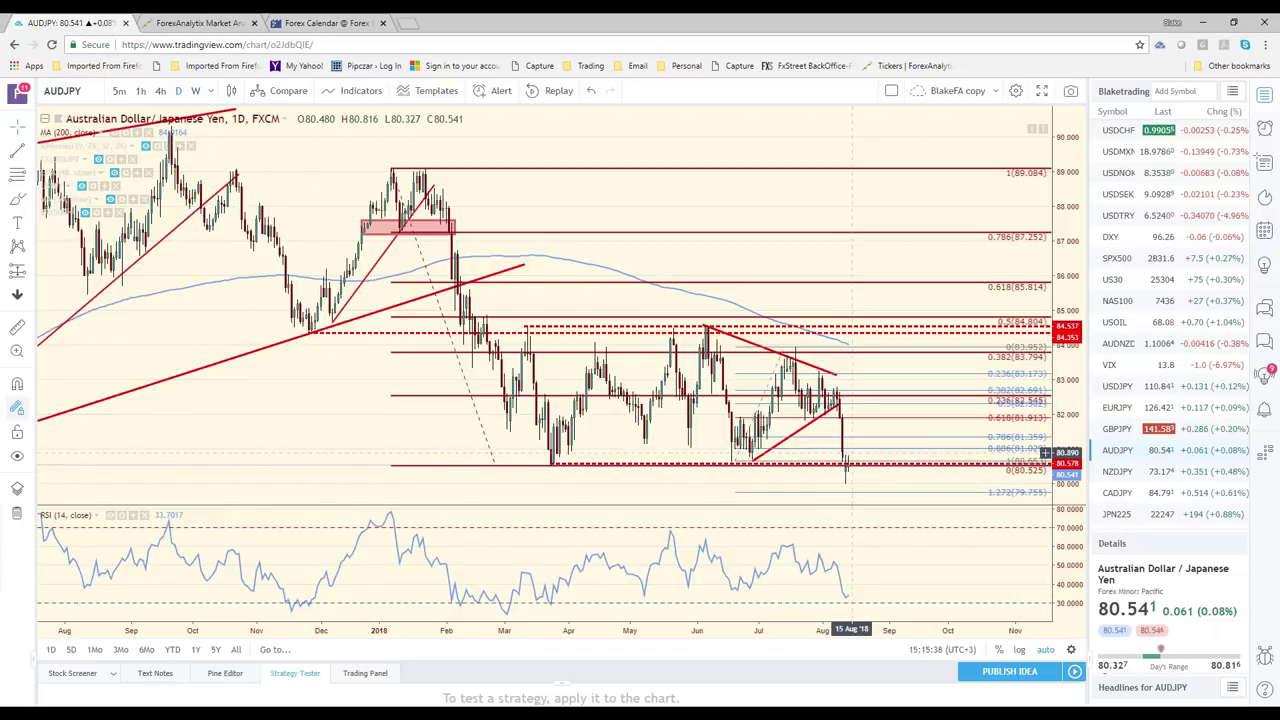
scroll(851, 455, down, 3)
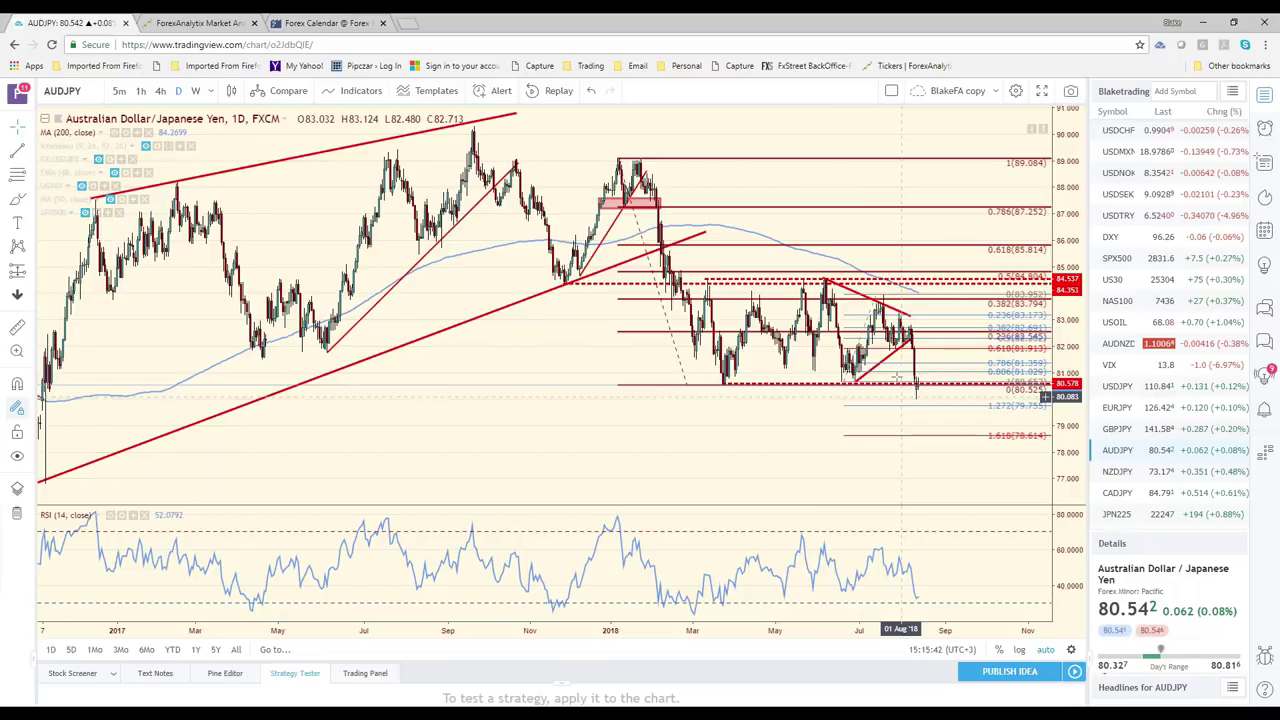
key(Down)
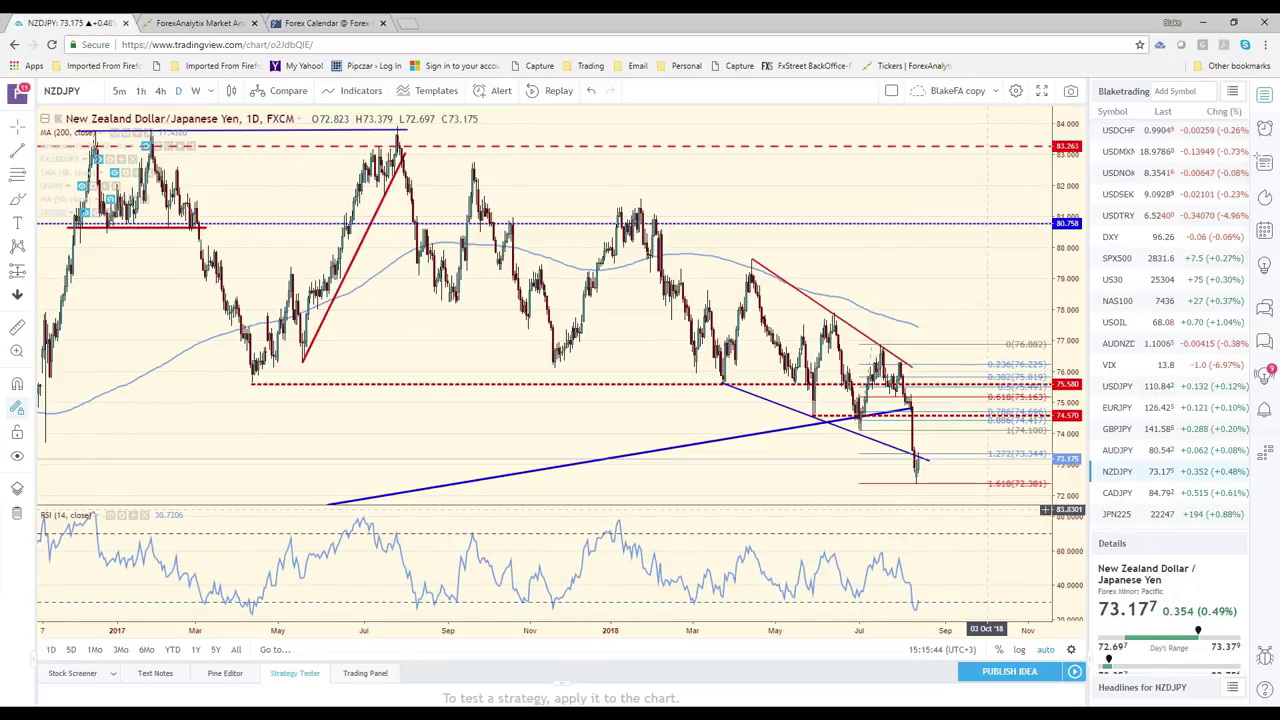
Draw a red projection path from the latest NZDJPY candle up toward 74 and back down.
drag(755, 485, 678, 483)
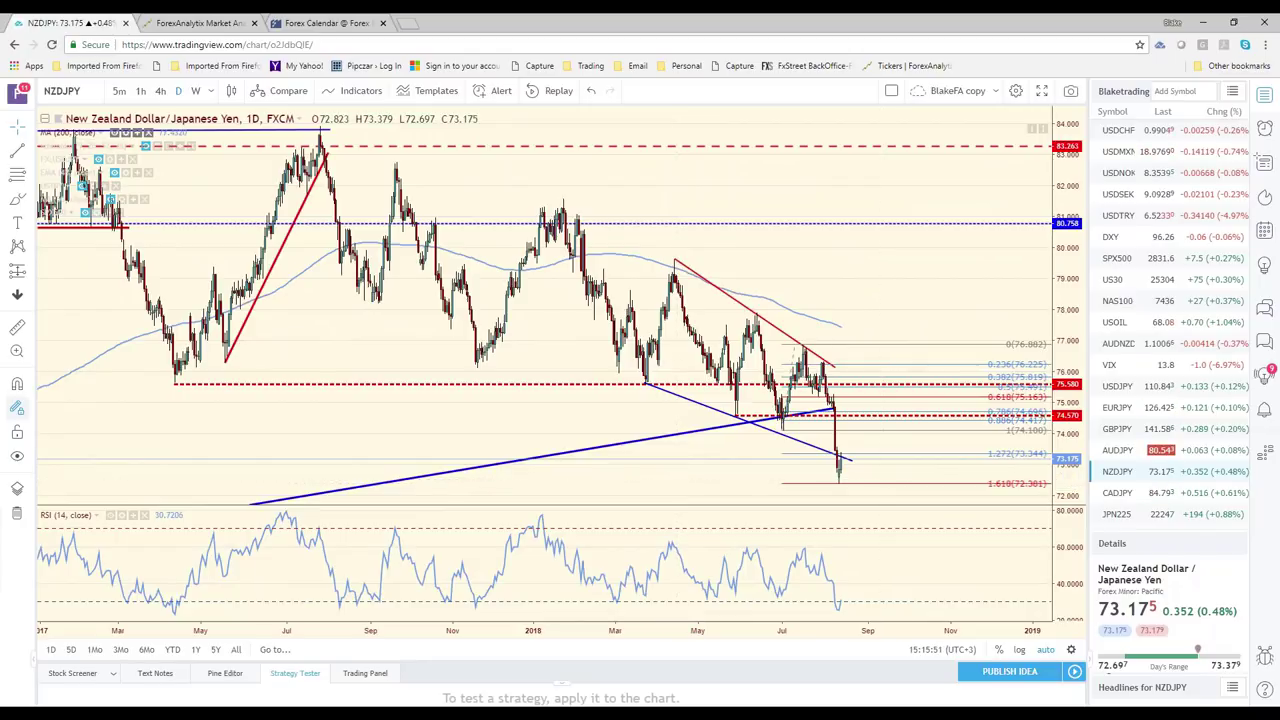
click(842, 478)
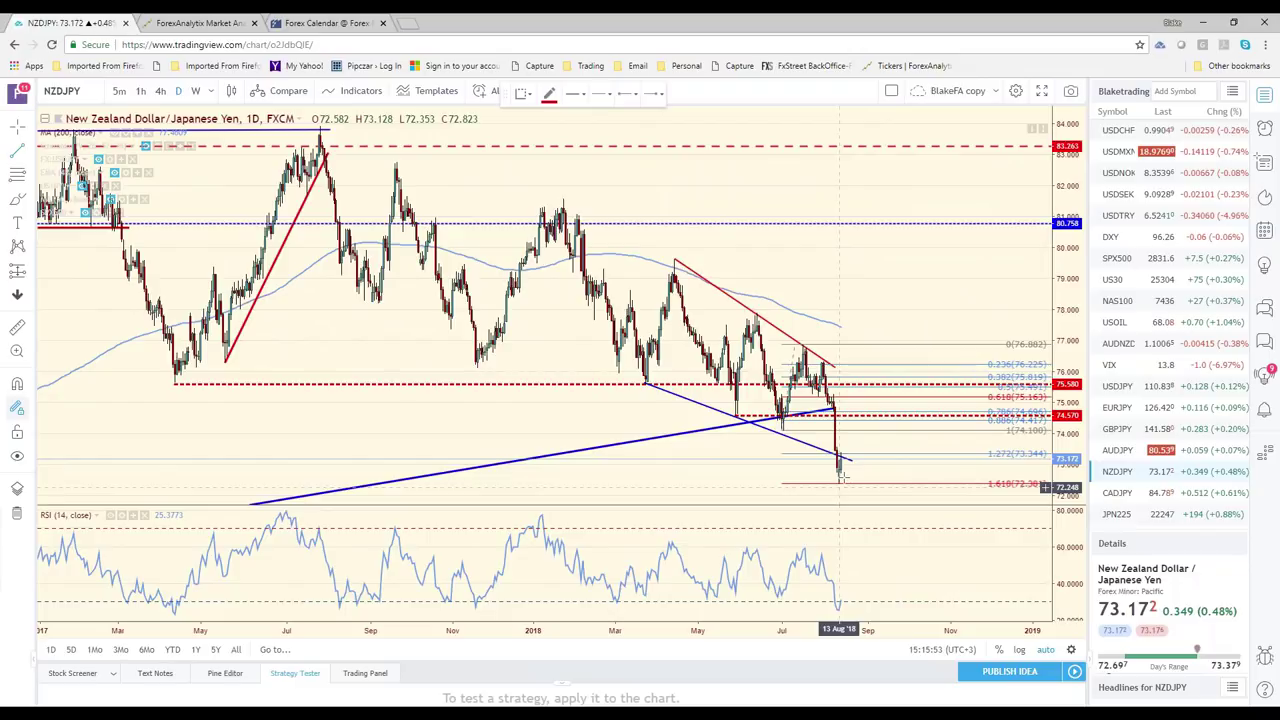
click(862, 429)
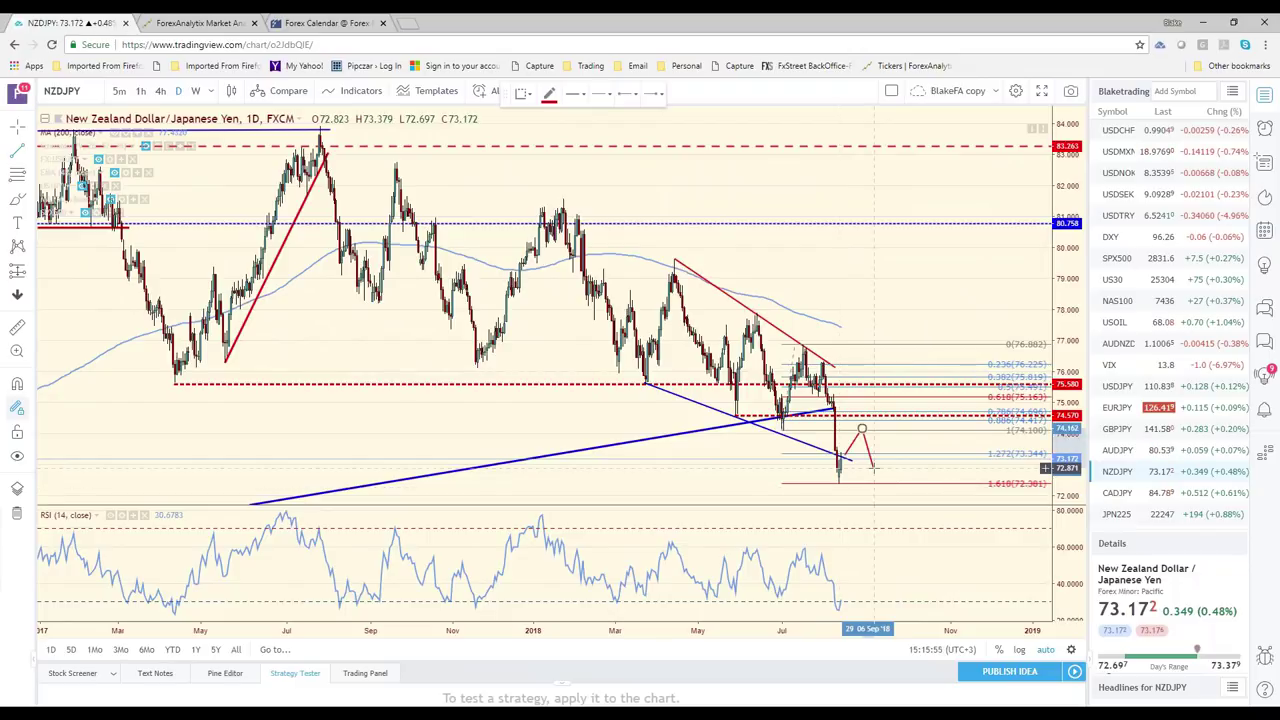
double_click(874, 467)
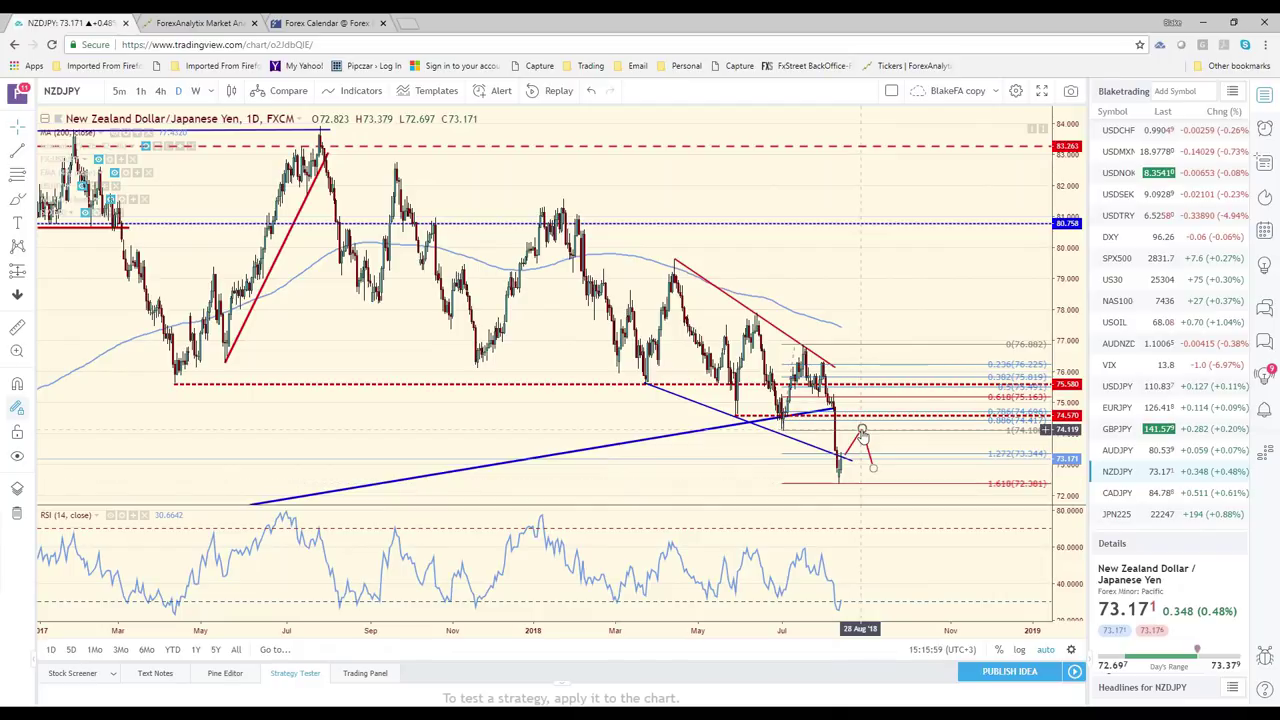
Open CADJPY, then scroll down the watchlist and load the BTCUSD daily chart.
click(1120, 492)
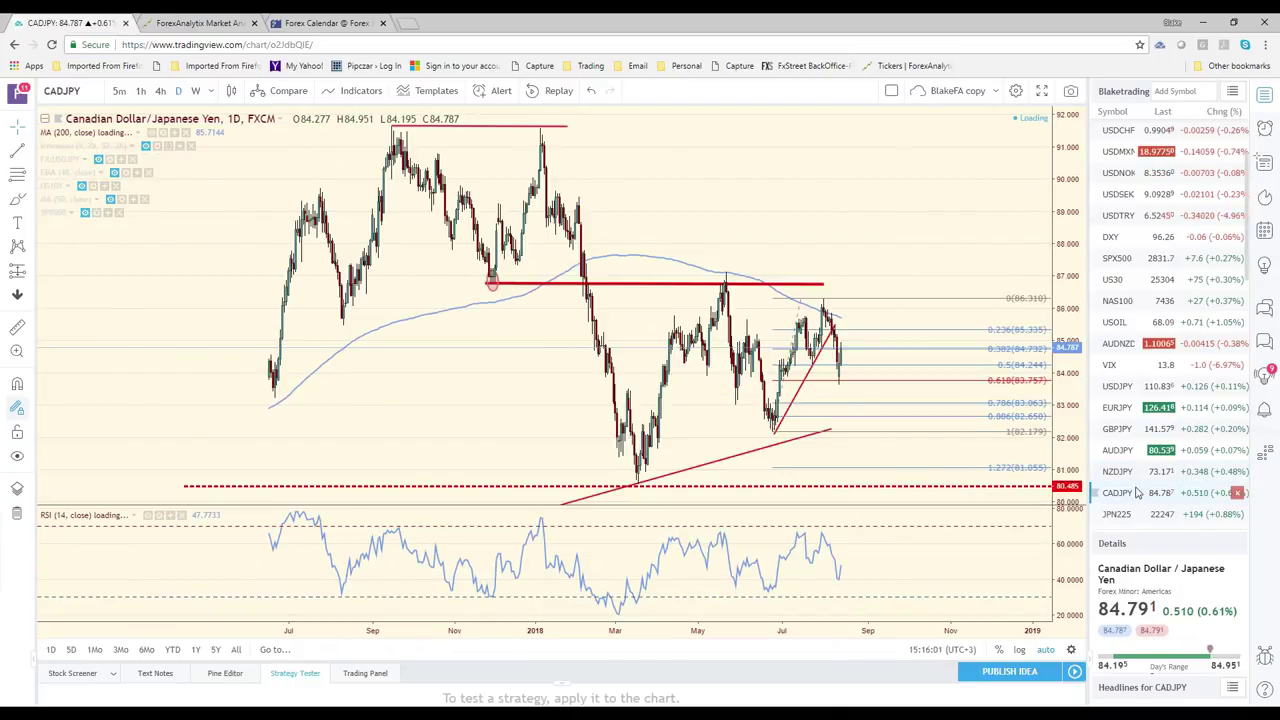
scroll(1160, 440, down, 2)
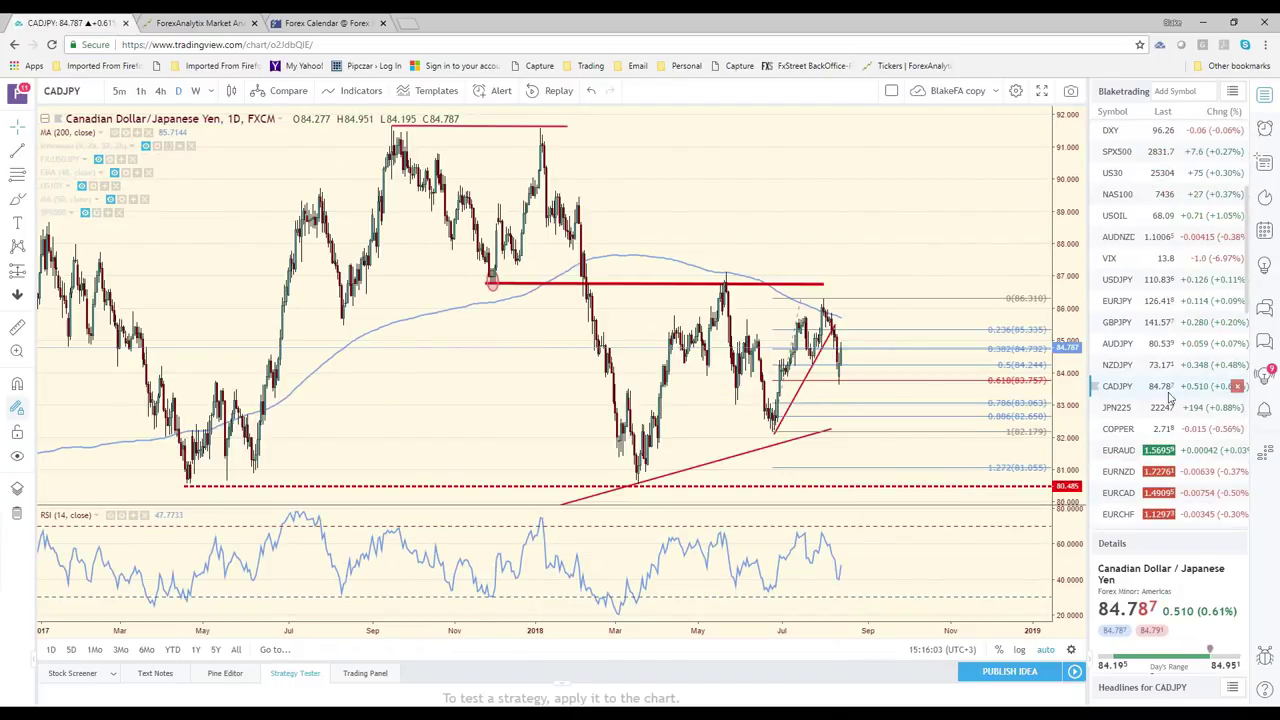
scroll(1170, 397, down, 4)
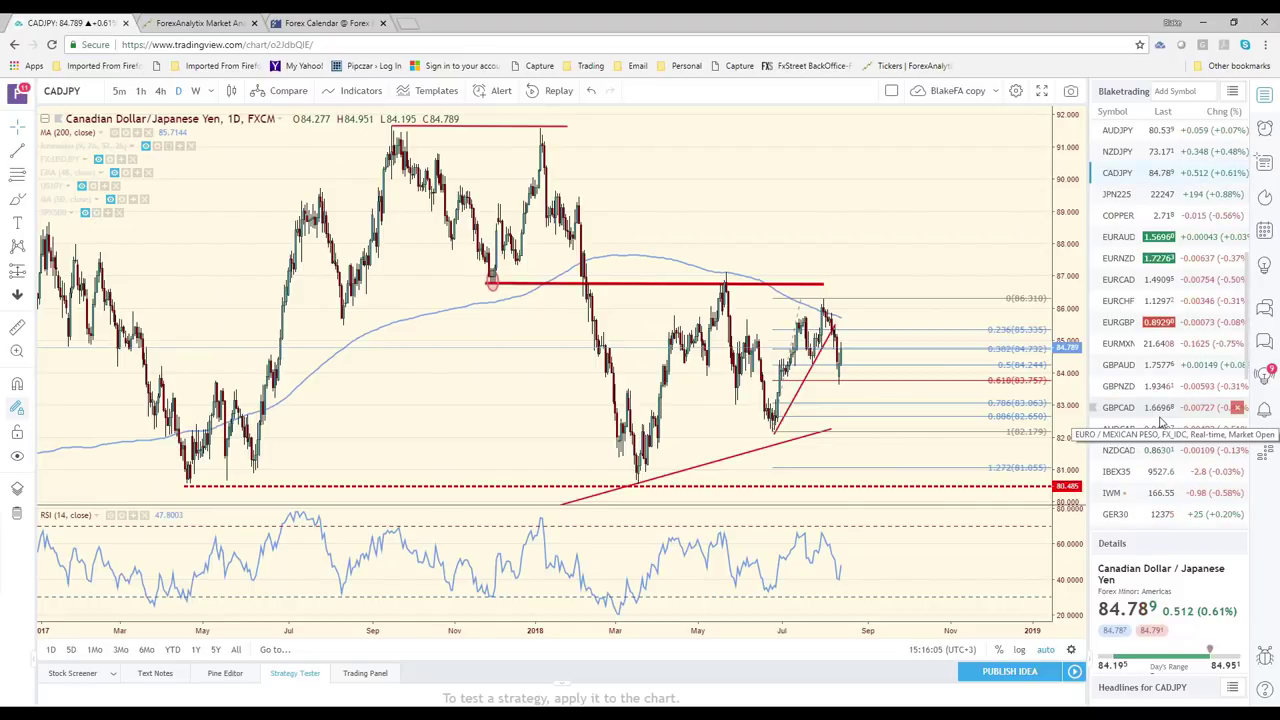
scroll(1160, 425, down, 3)
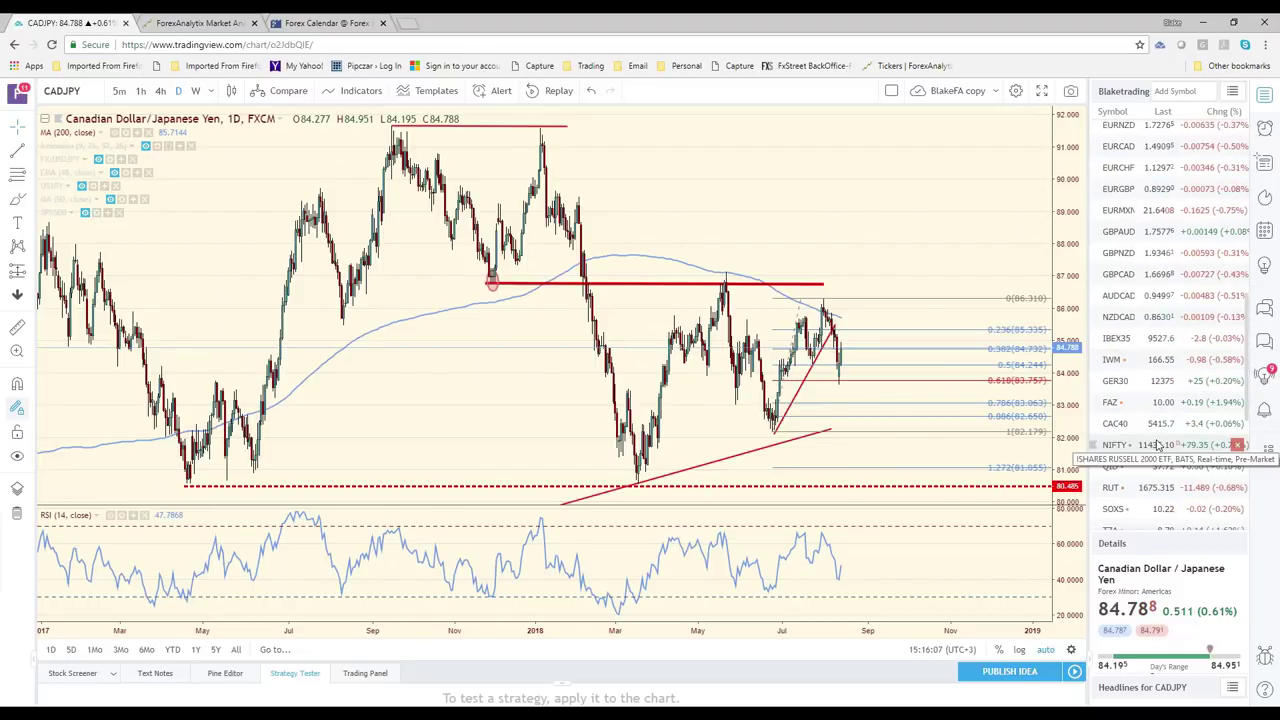
scroll(1157, 444, down, 5)
scroll(1155, 446, down, 2)
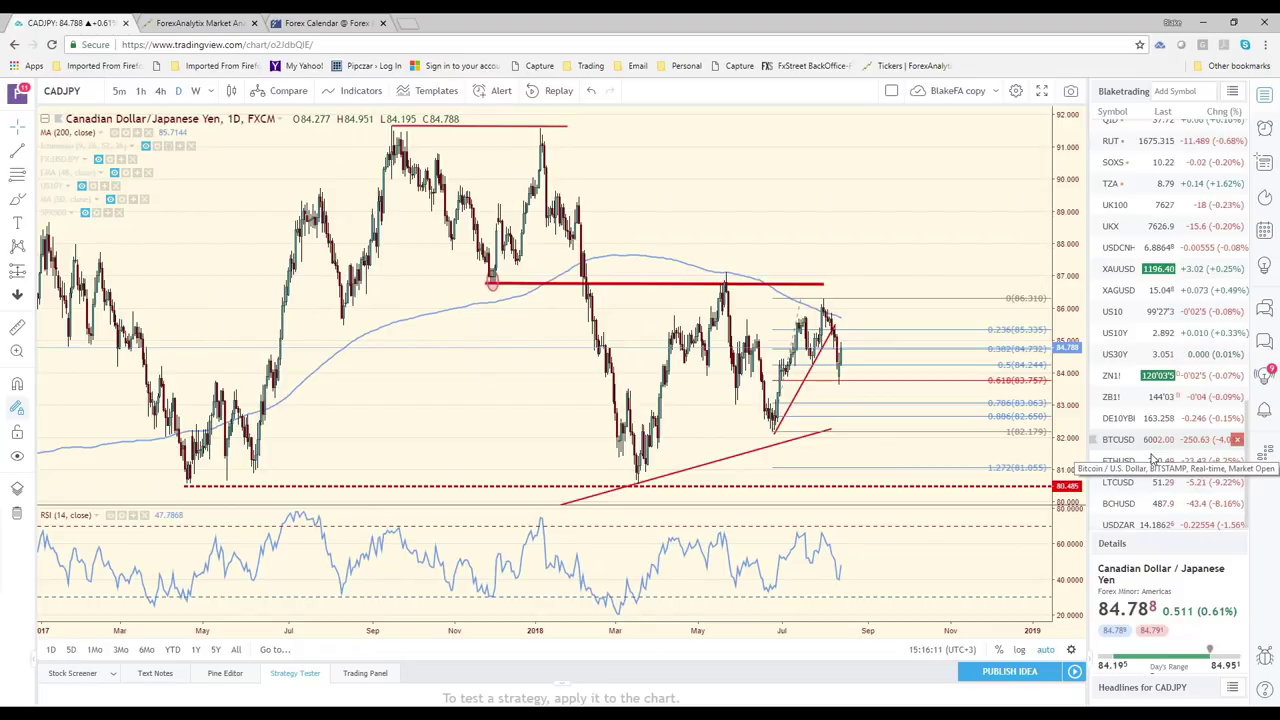
click(1152, 460)
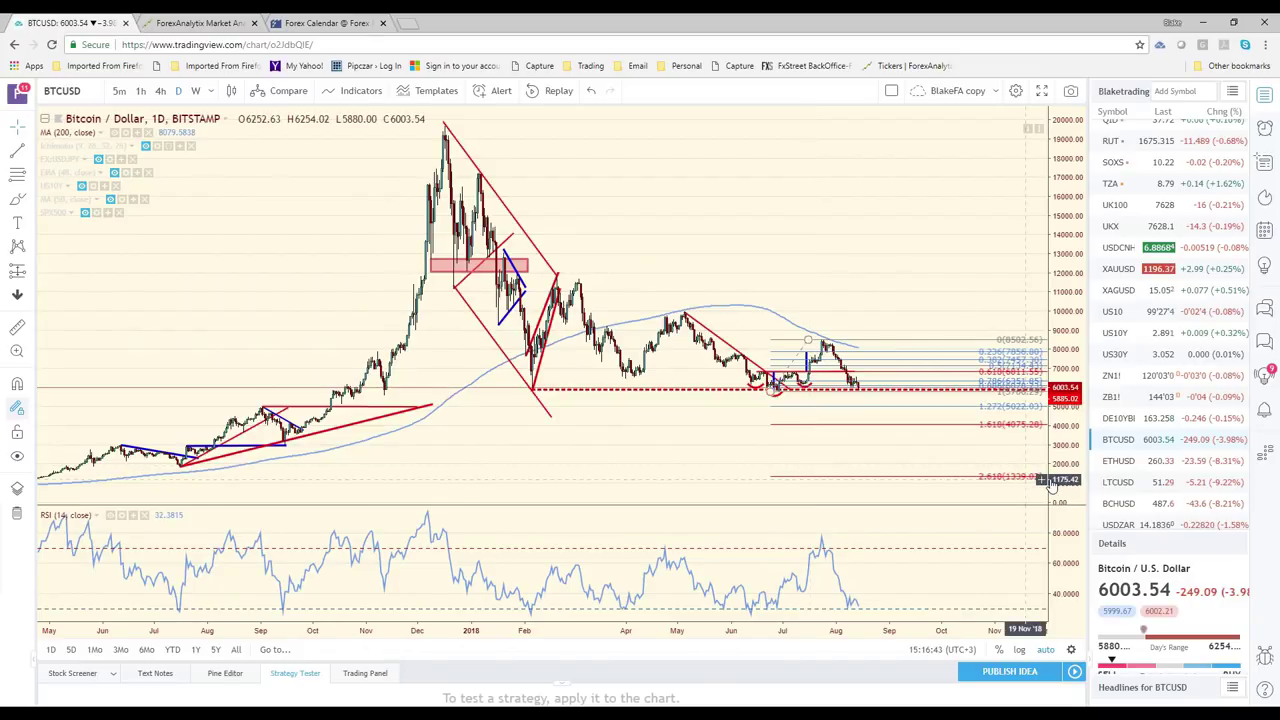
Load the ETHUSD daily chart with its trendlines, Fibonacci levels and projection arrow.
click(1128, 471)
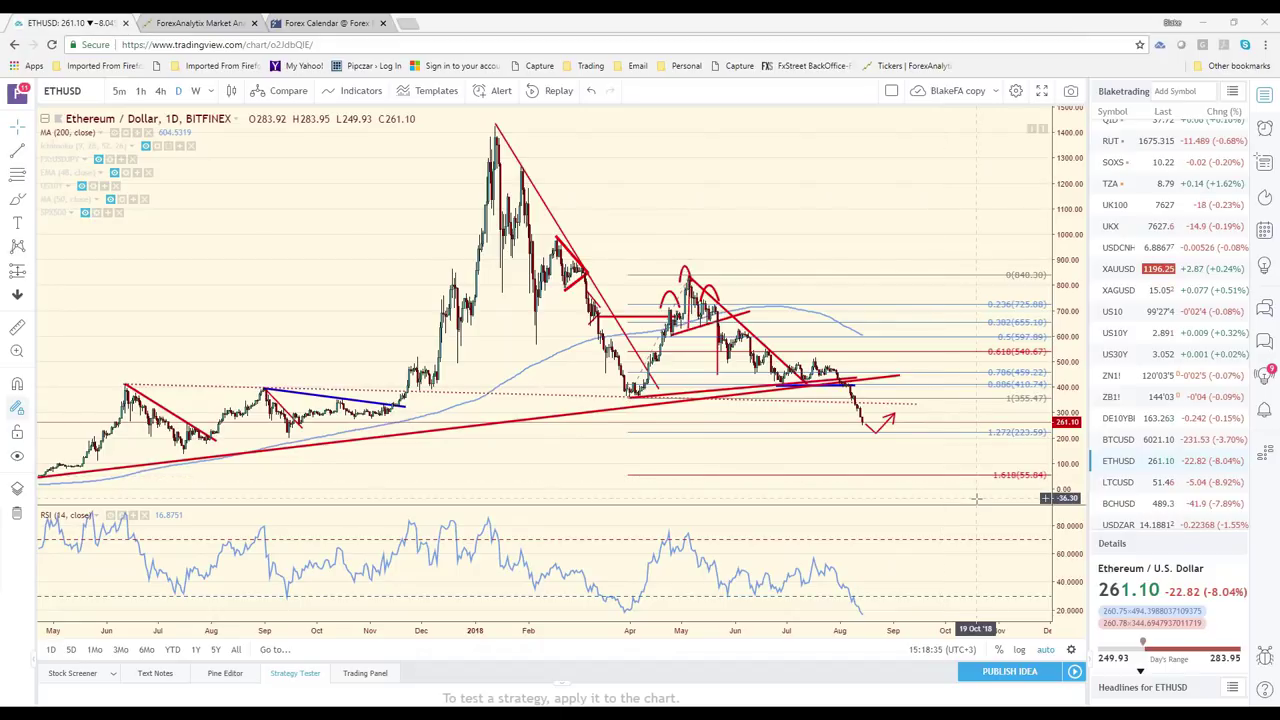
Shade a red ETHUSD zone from about 150 to 203, discard a trial path, then load LTCUSD.
scroll(889, 496, up, 2)
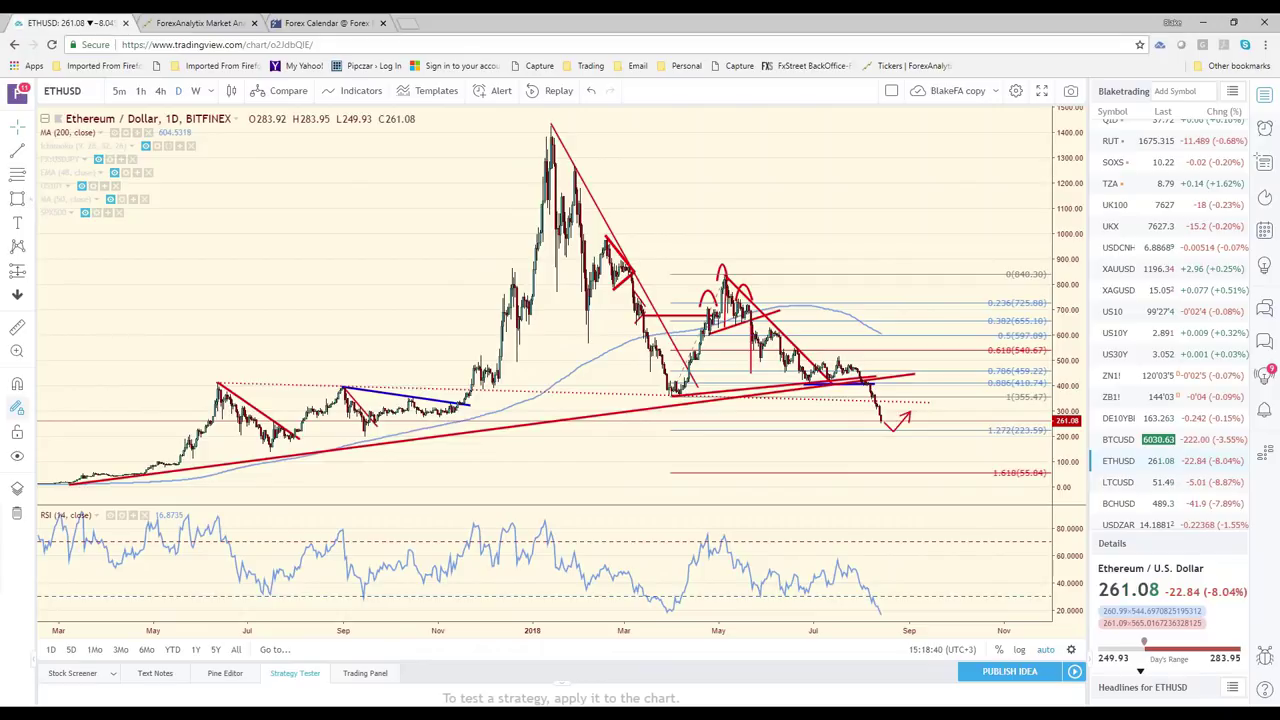
drag(268, 444, 964, 436)
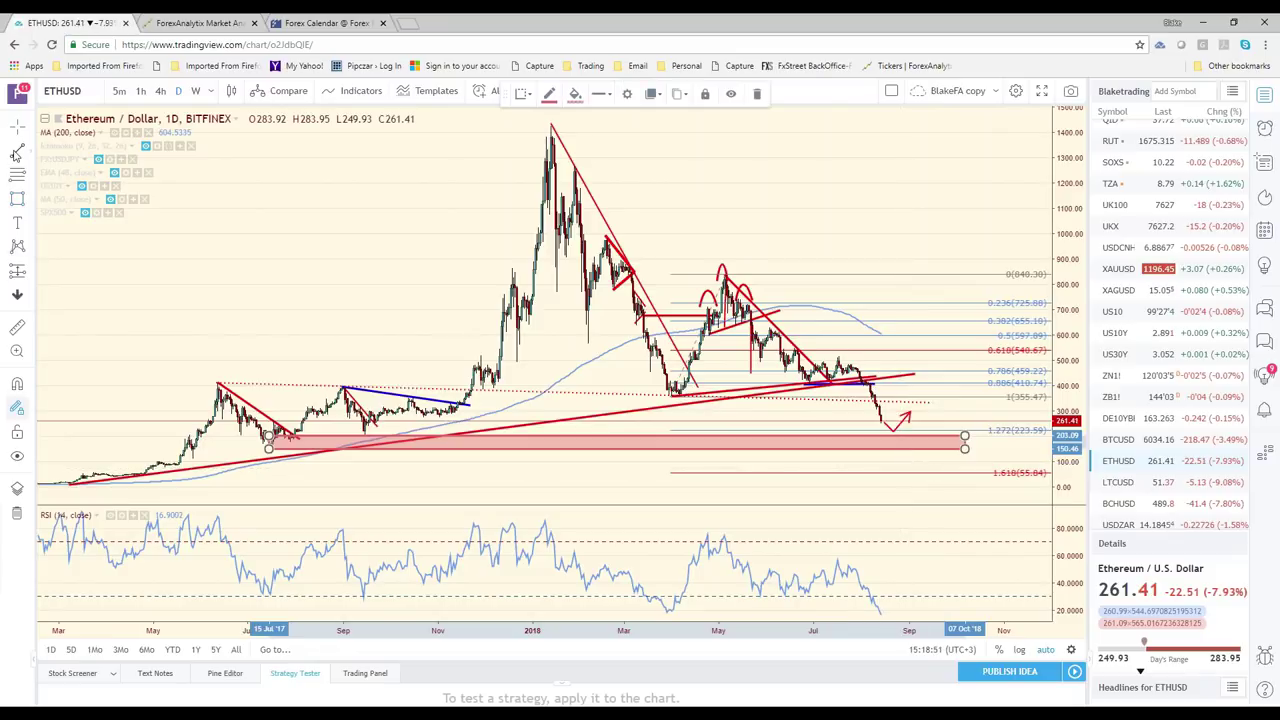
click(17, 152)
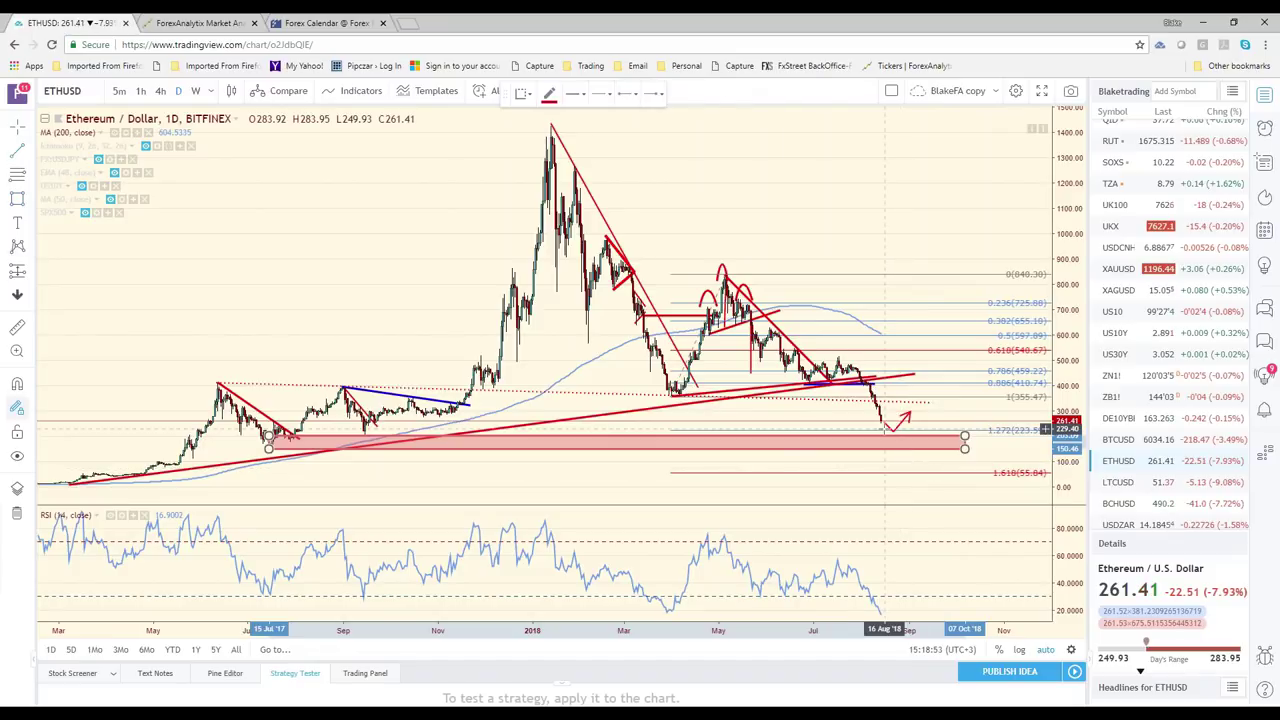
click(884, 429)
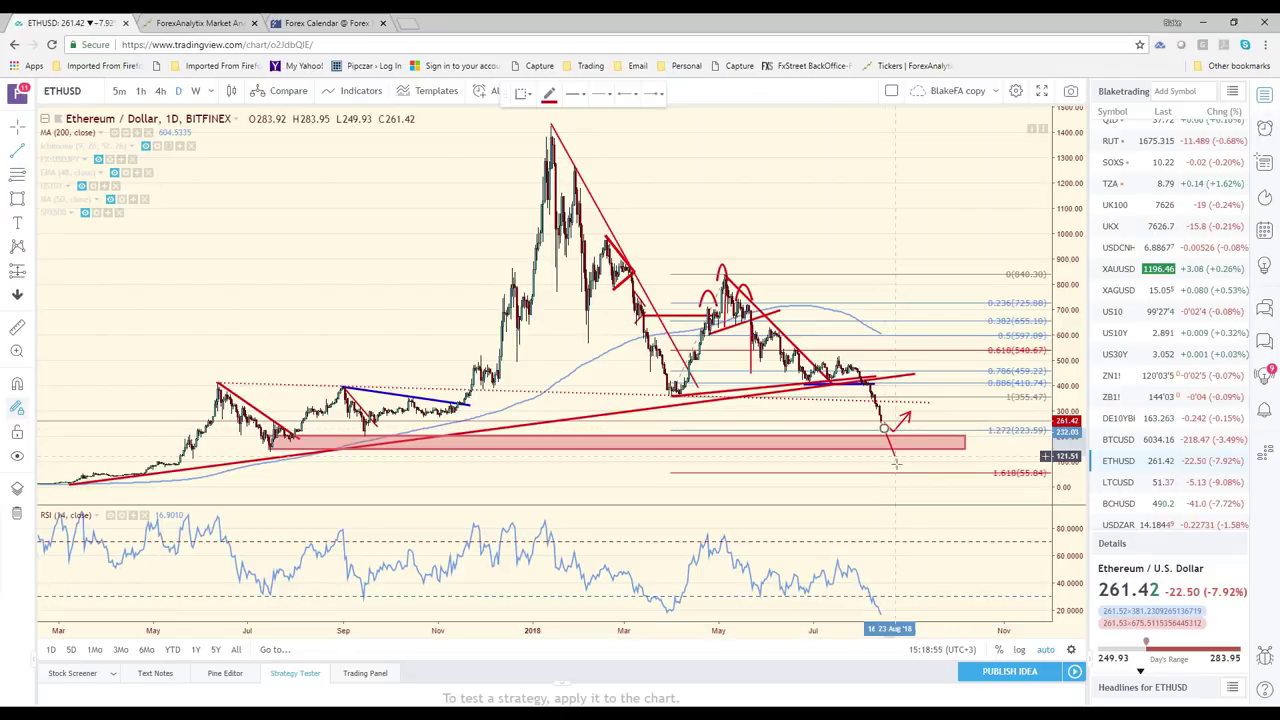
click(896, 473)
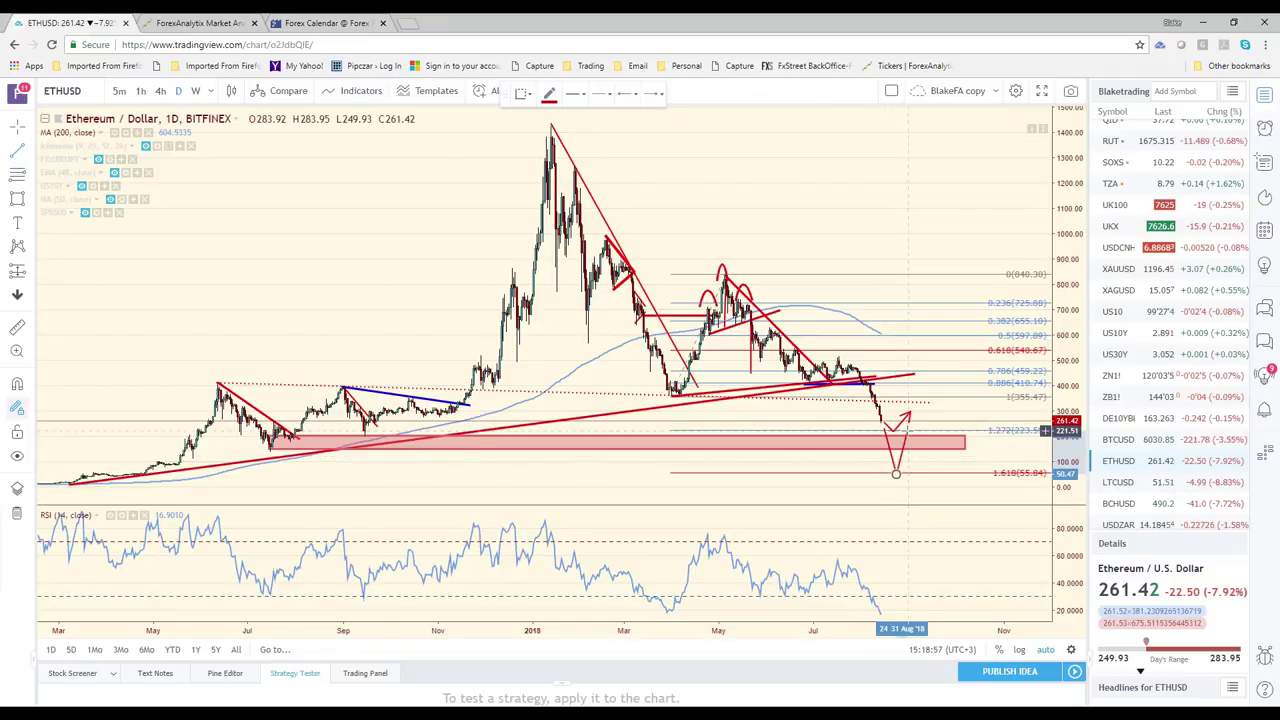
double_click(908, 430)
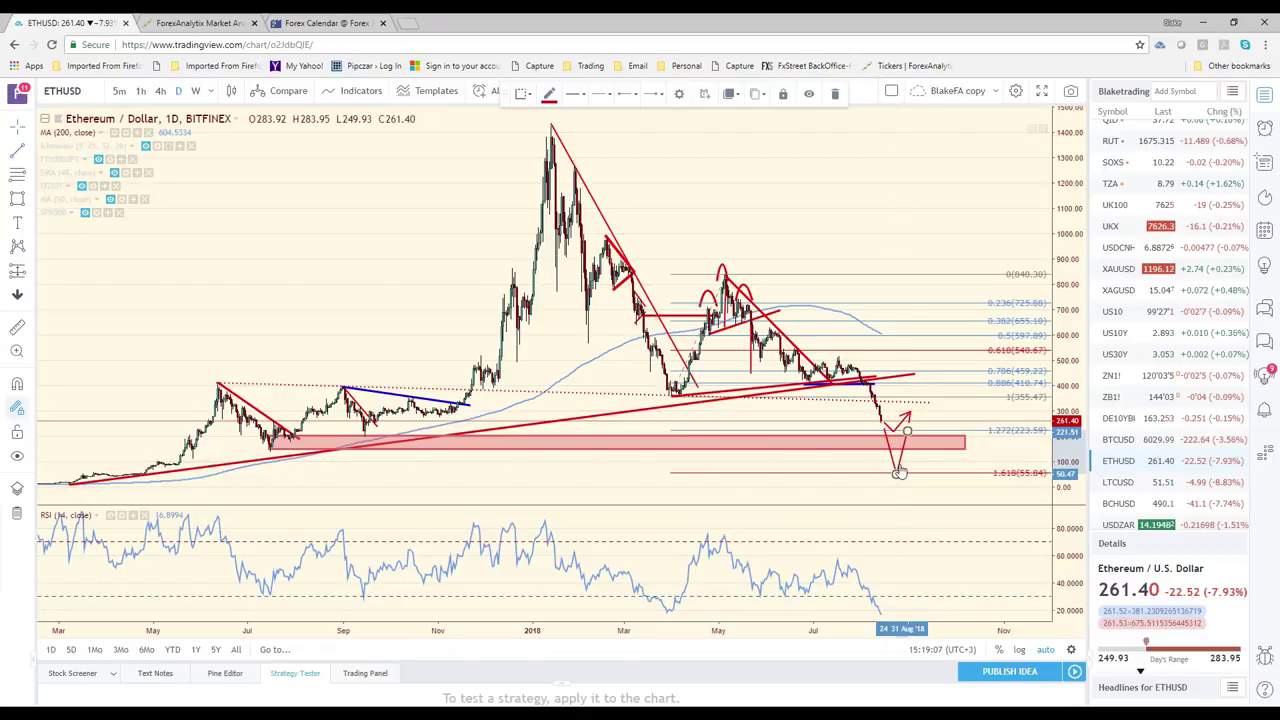
key(Delete)
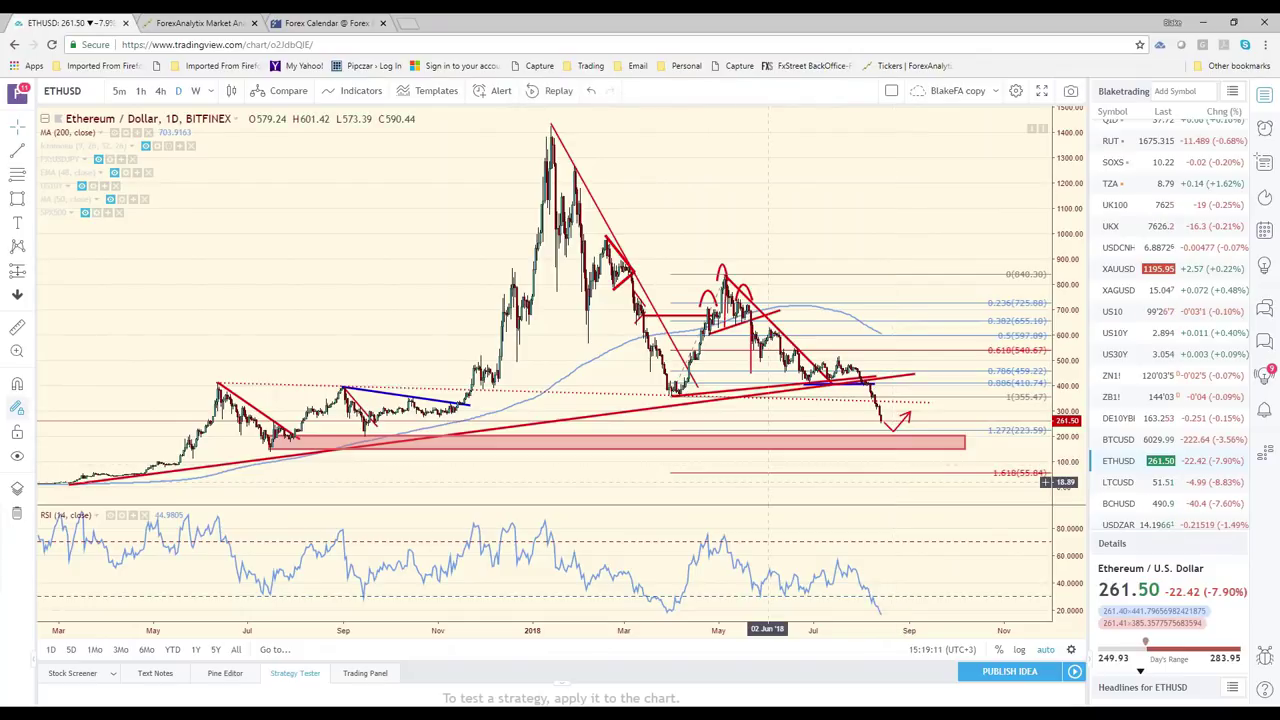
click(1125, 484)
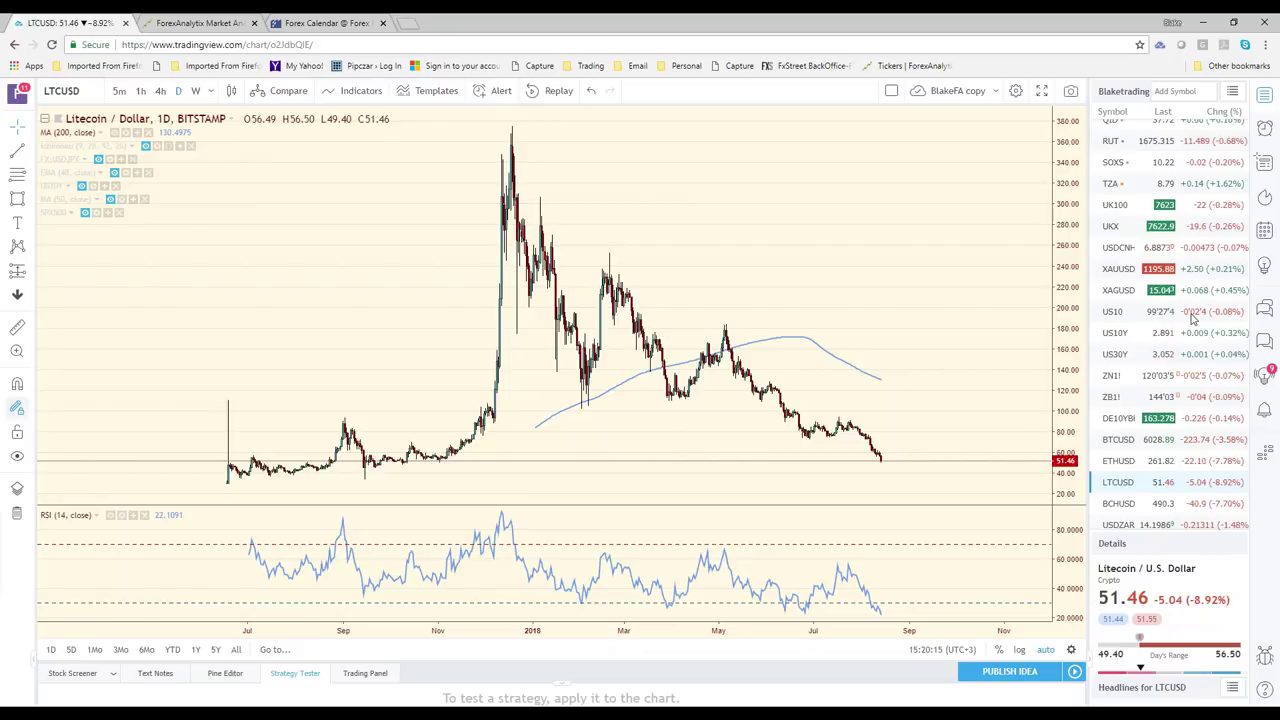
Return to BTCUSD, pan to earlier history, and flip briefly to LTCUSD and back.
click(1167, 458)
click(1121, 444)
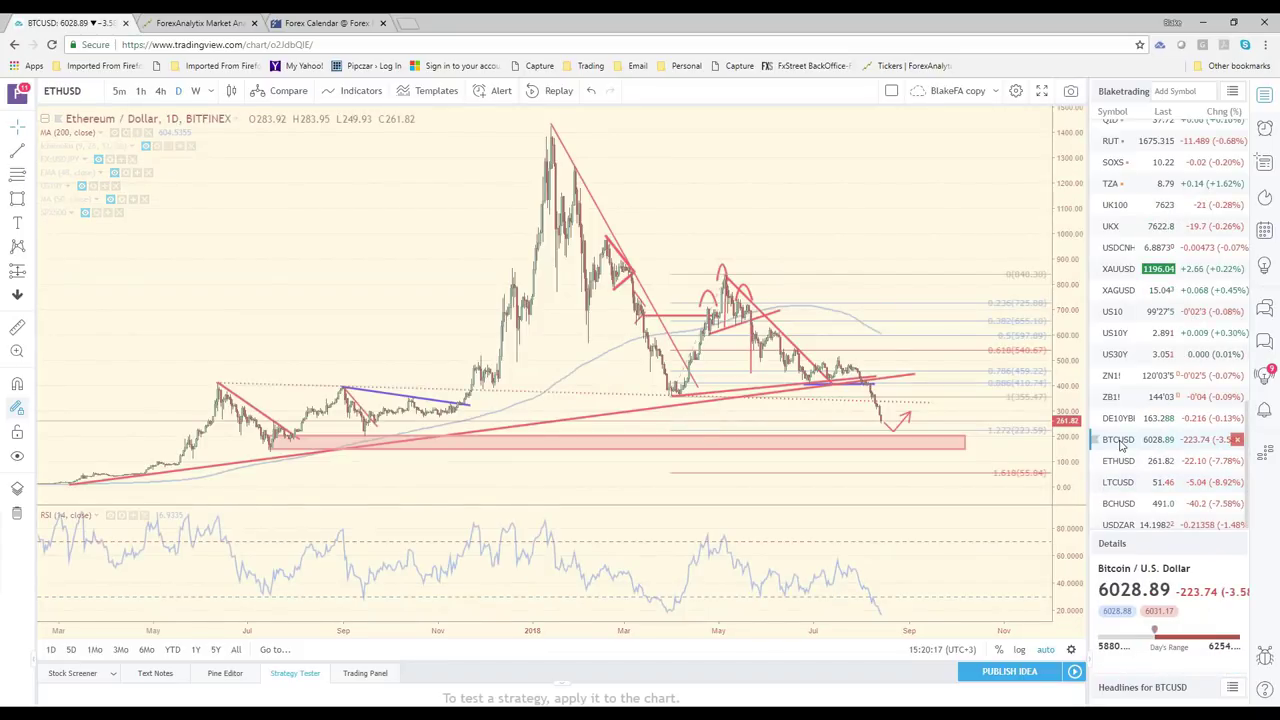
scroll(712, 461, down, 2)
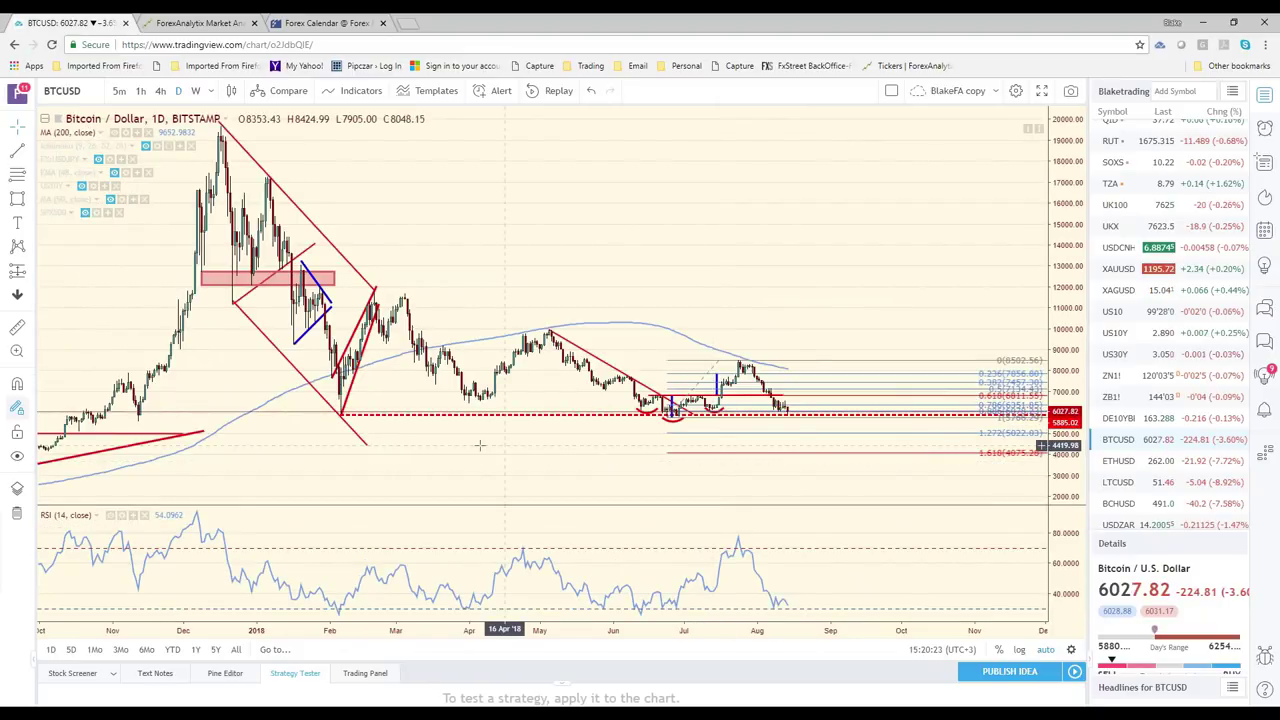
drag(480, 445, 599, 455)
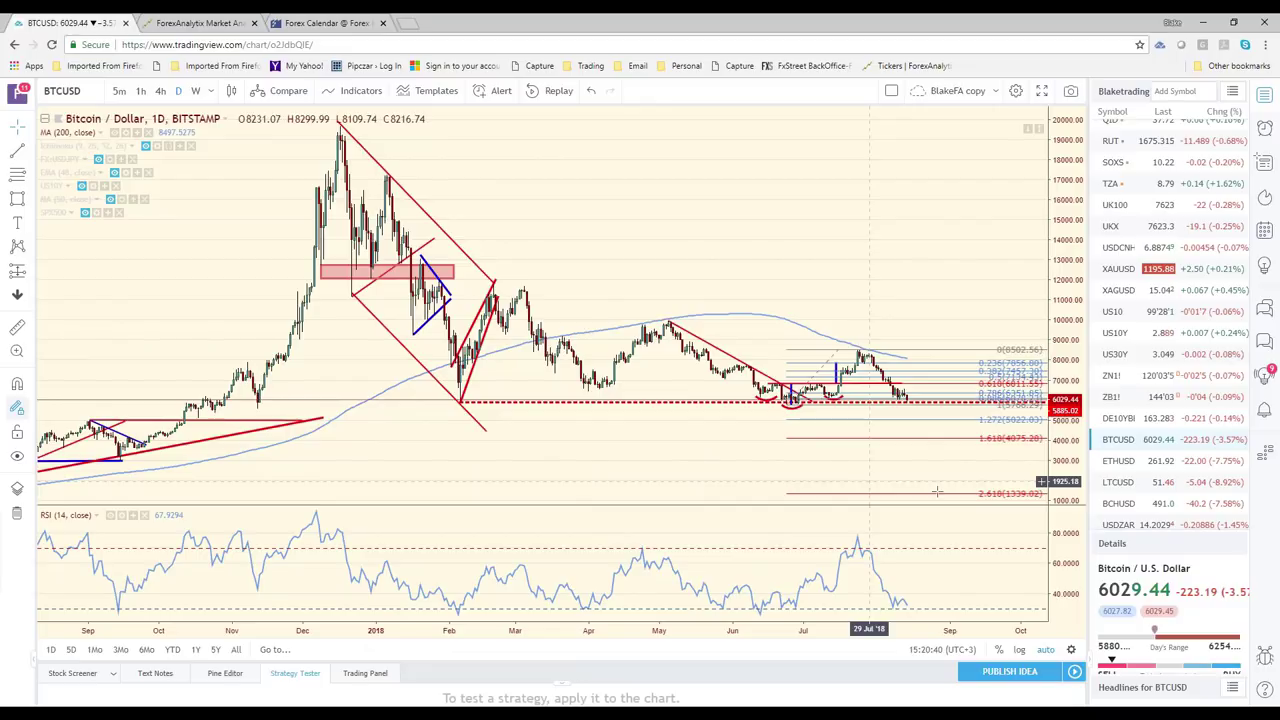
key(Down)
key(Down)
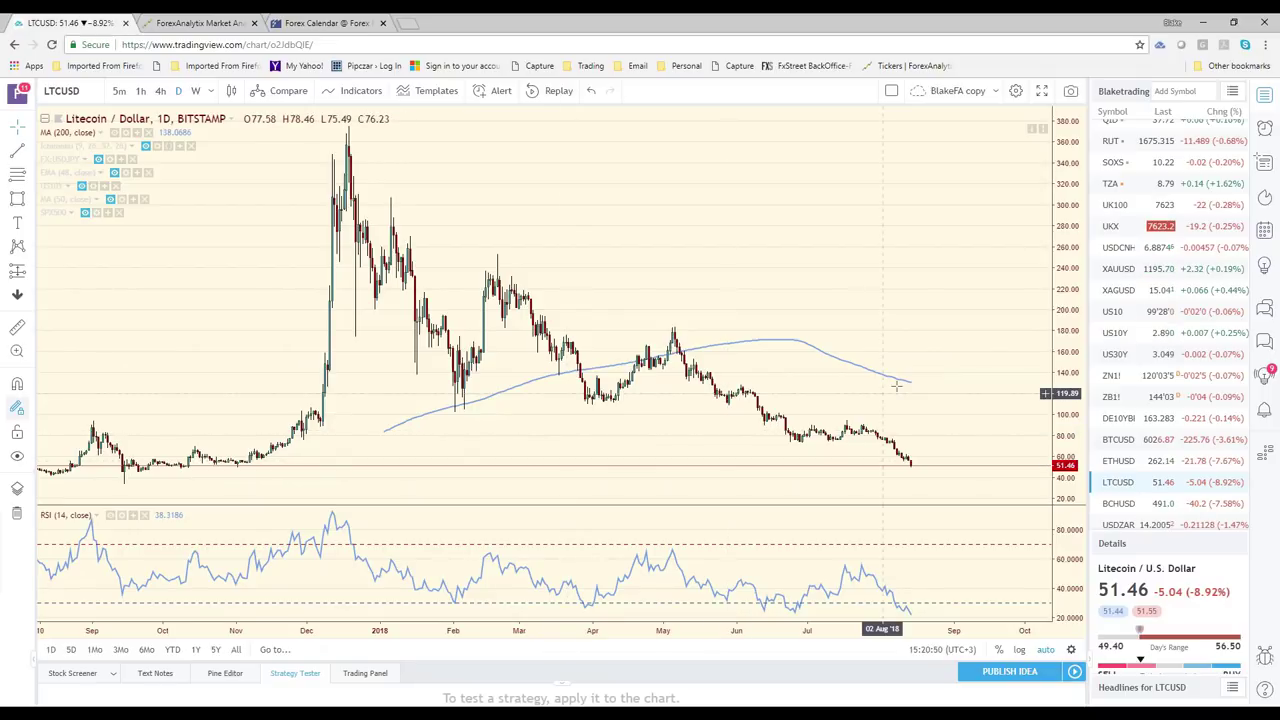
click(1142, 442)
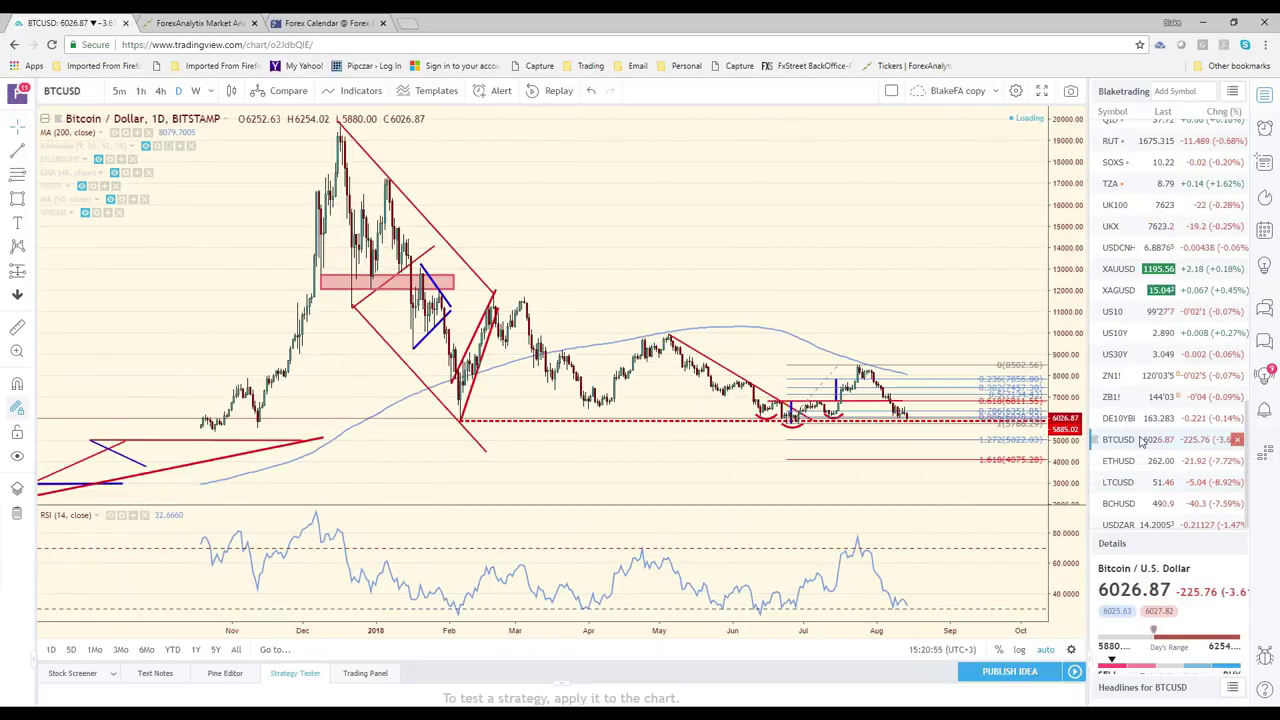
scroll(748, 461, up, 2)
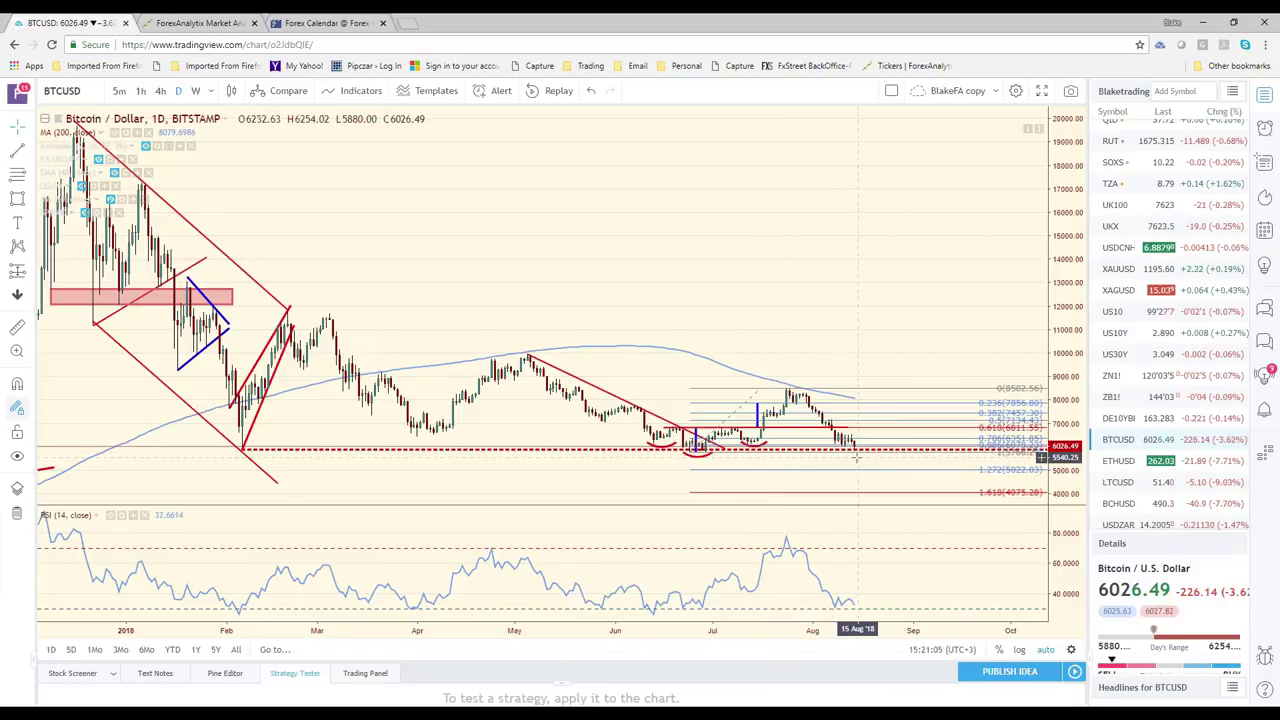
scroll(857, 457, down, 2)
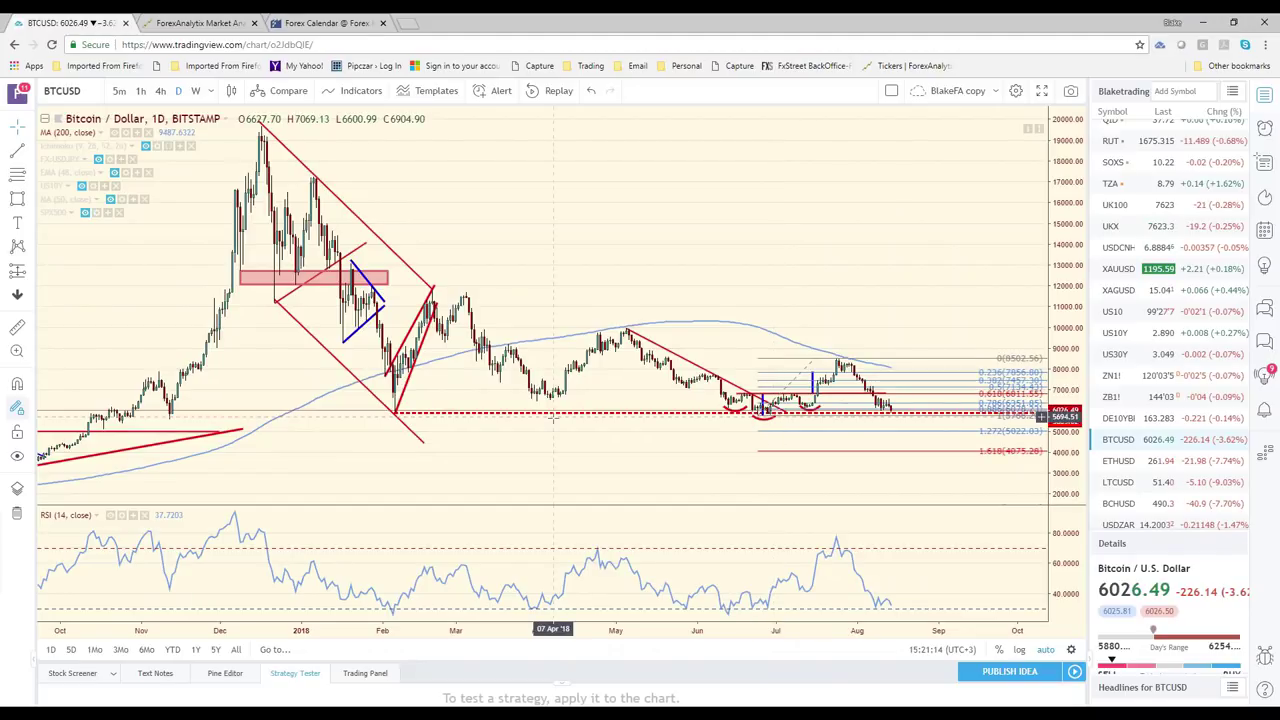
Add a horizontal ray at 5630.44 on the BTCUSD chart.
click(34, 157)
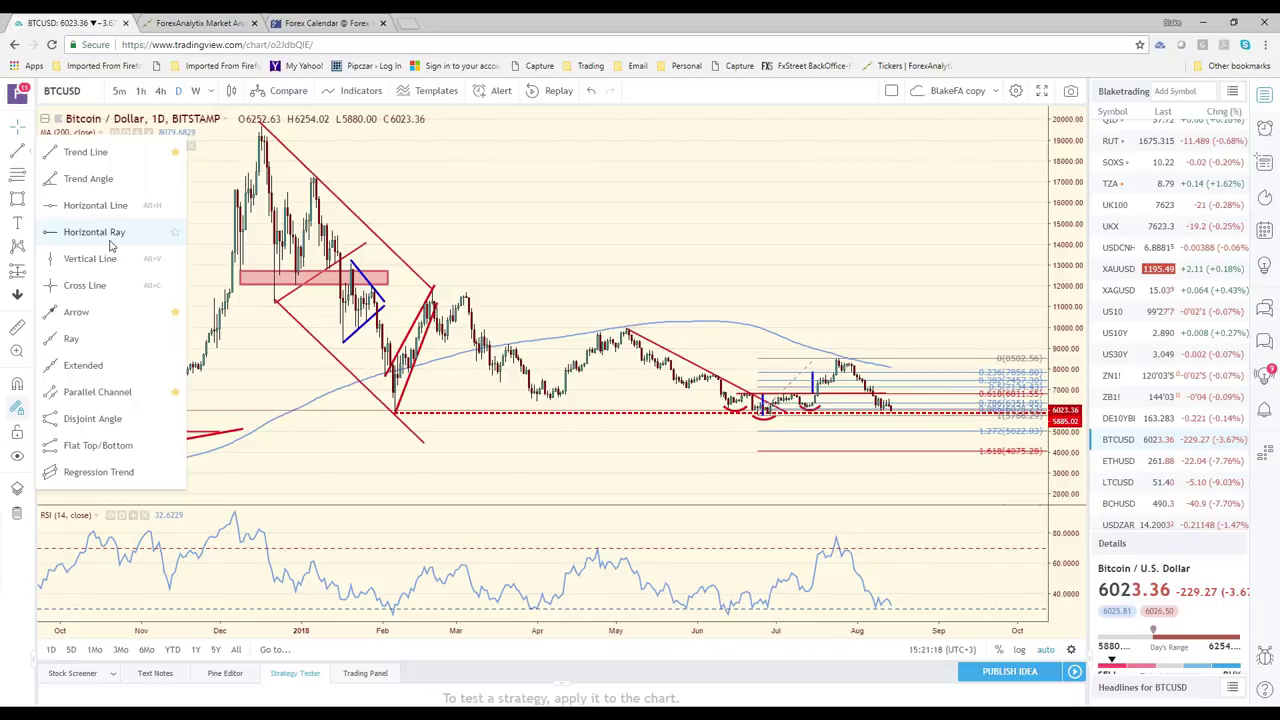
click(110, 245)
click(763, 418)
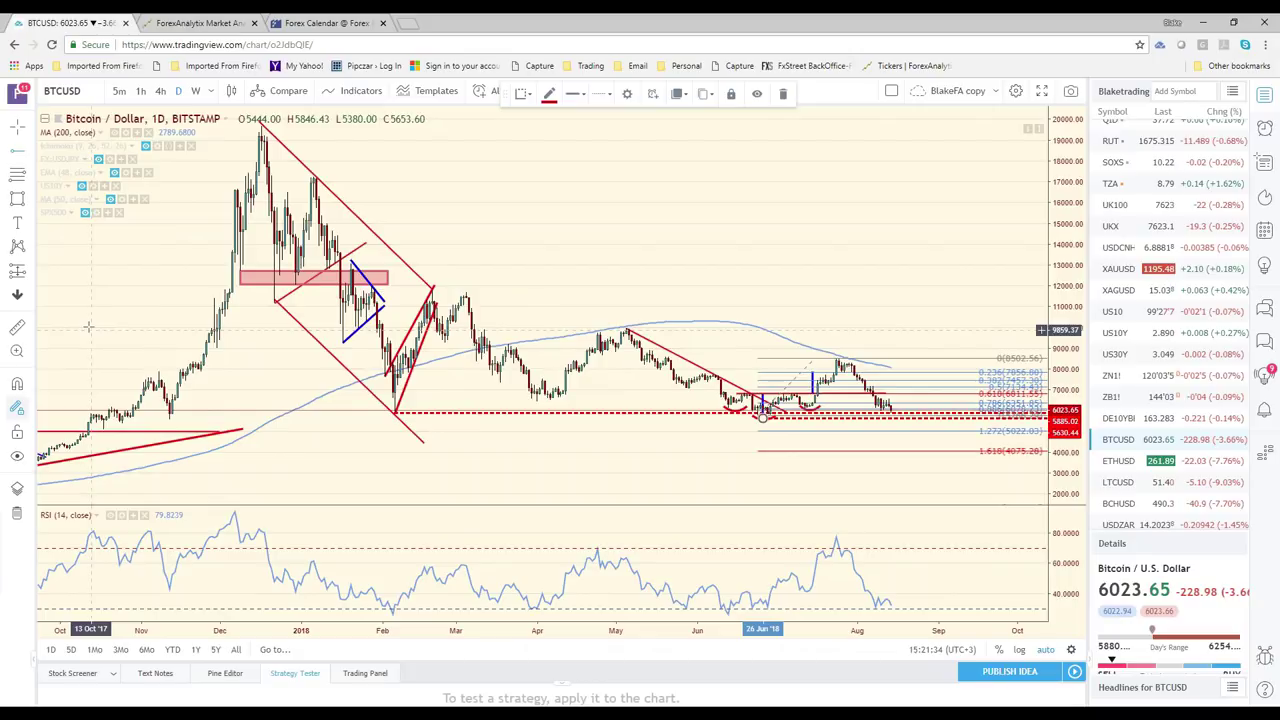
Sketch a red down-then-up projection to the 1.618 level, adjust it, then delete it.
click(29, 151)
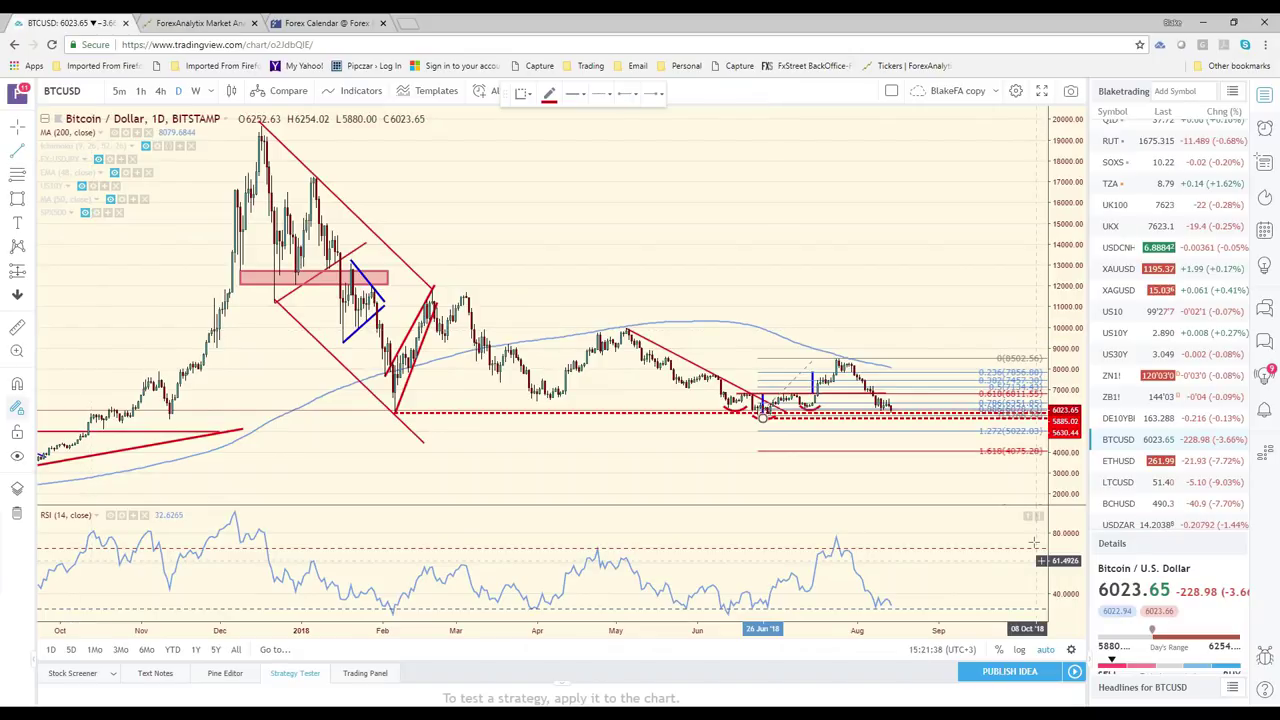
click(894, 408)
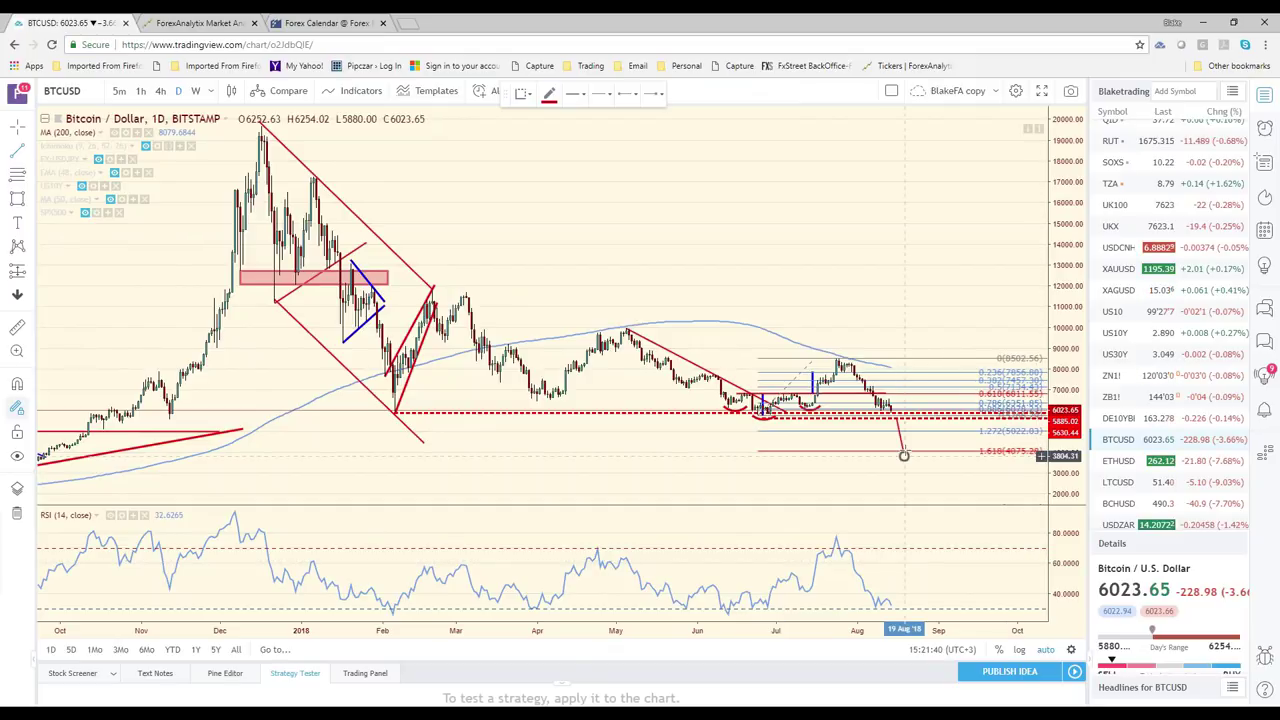
click(904, 455)
drag(904, 455, 912, 422)
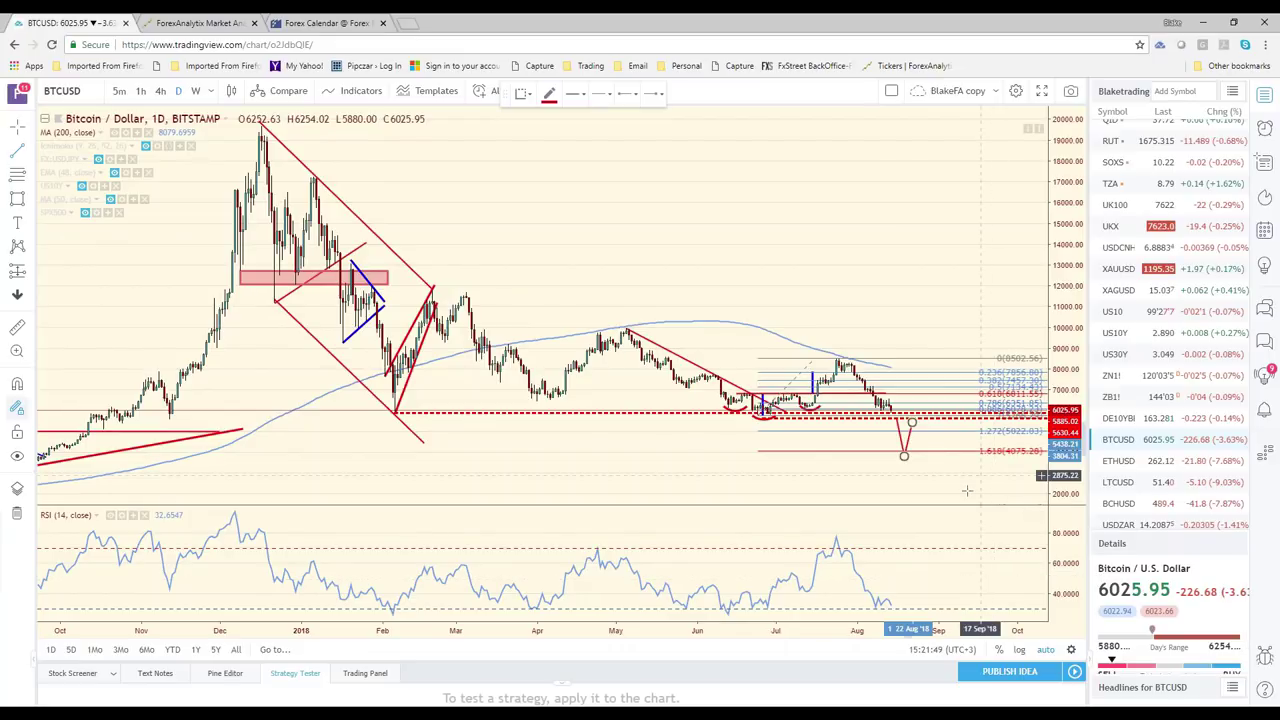
click(907, 462)
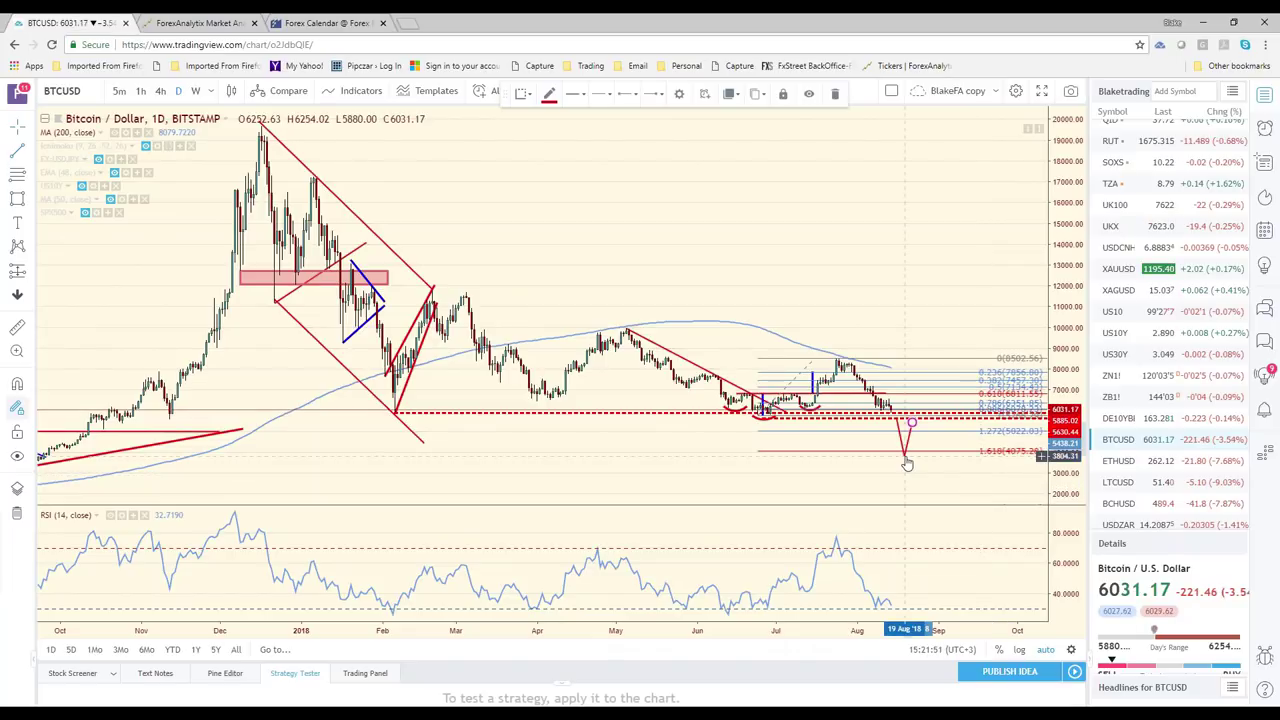
drag(907, 462, 903, 452)
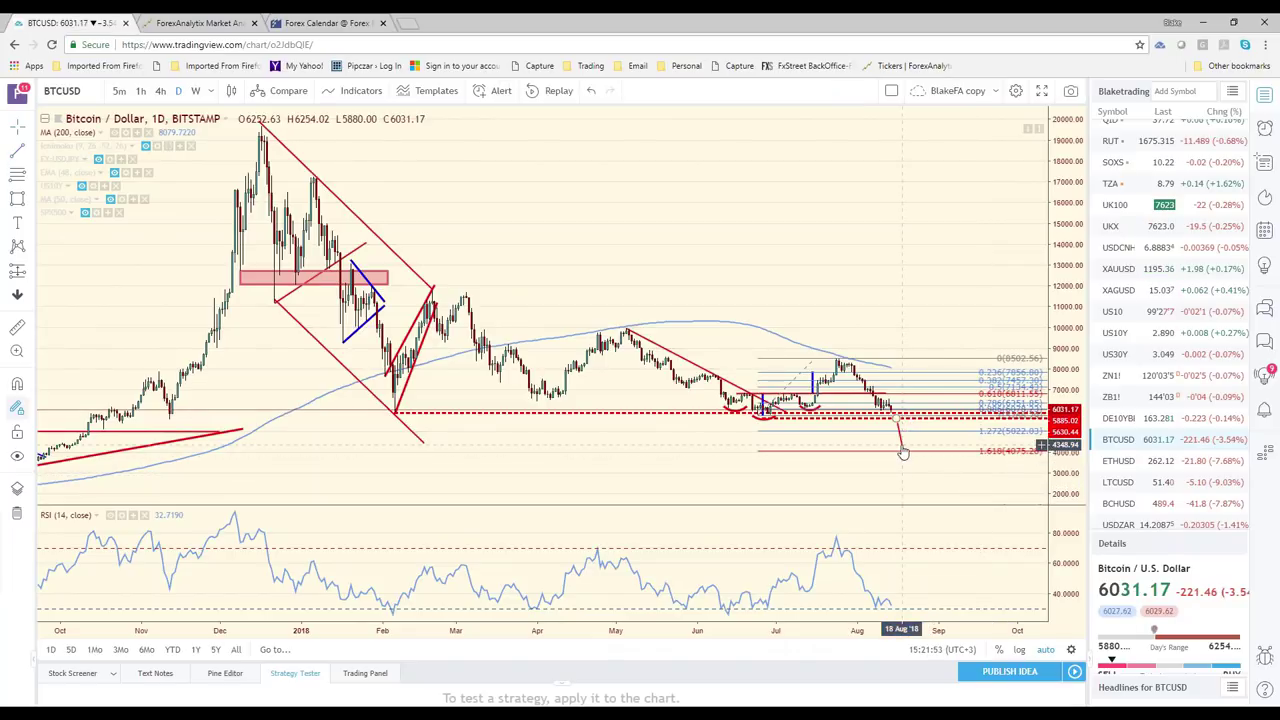
key(Delete)
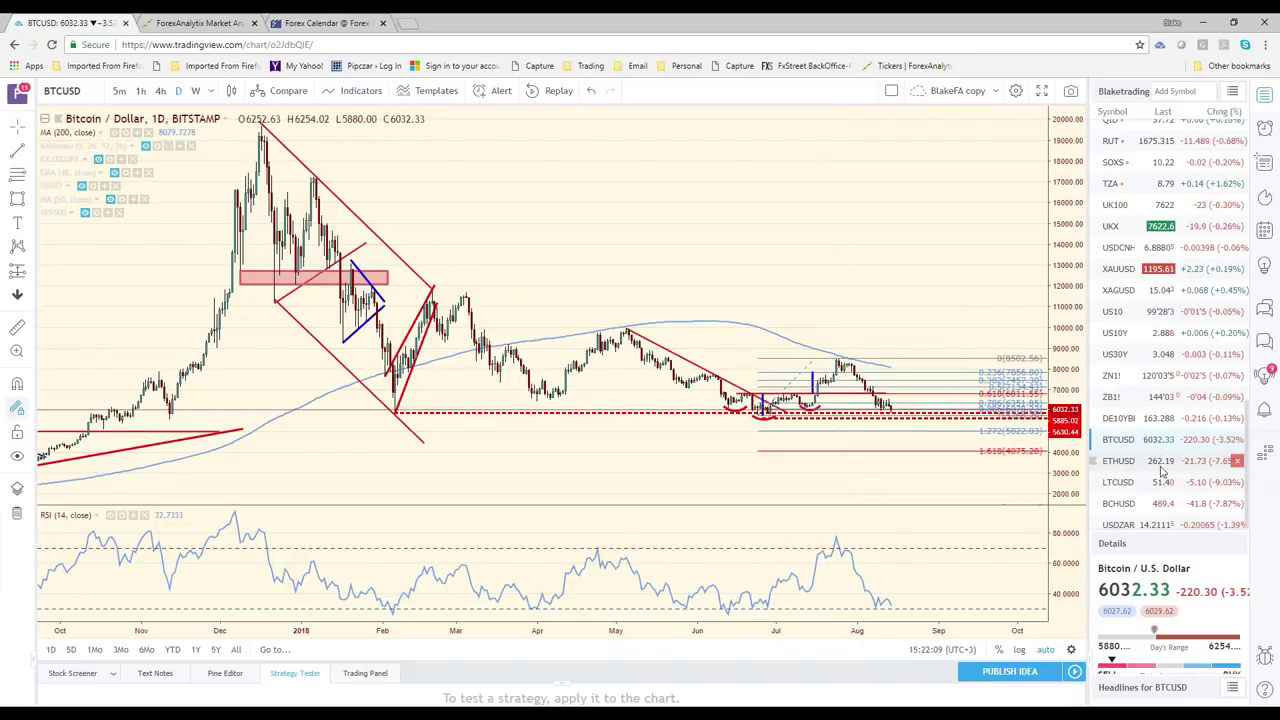
Load the USDZAR daily chart and zoom out and back in on its channel and Fibonacci levels.
scroll(1163, 472, up, 1)
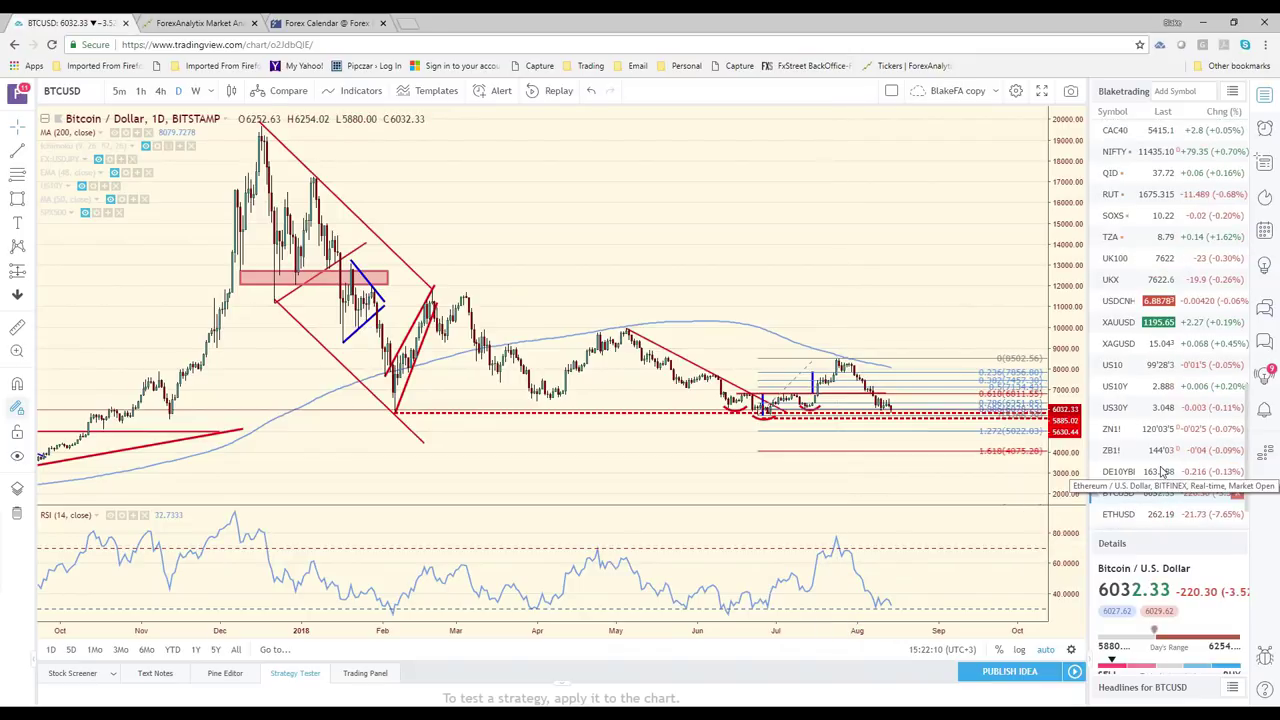
scroll(1163, 472, down, 1)
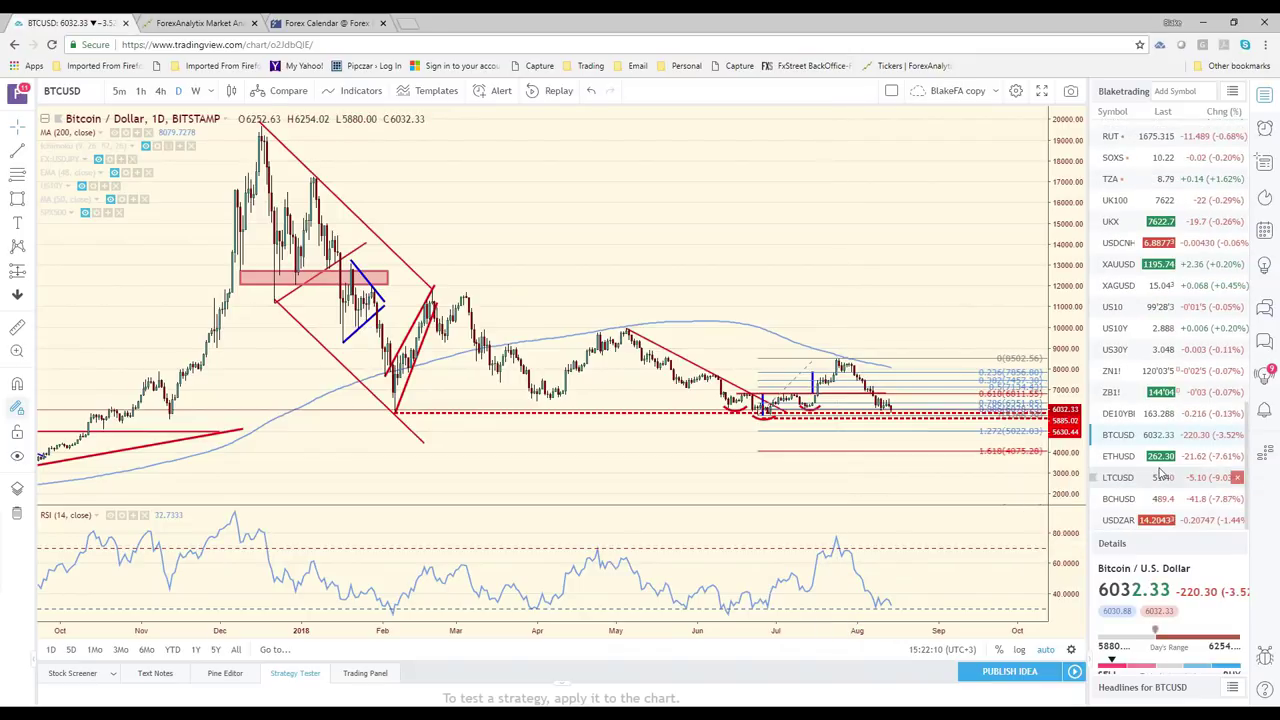
click(1120, 518)
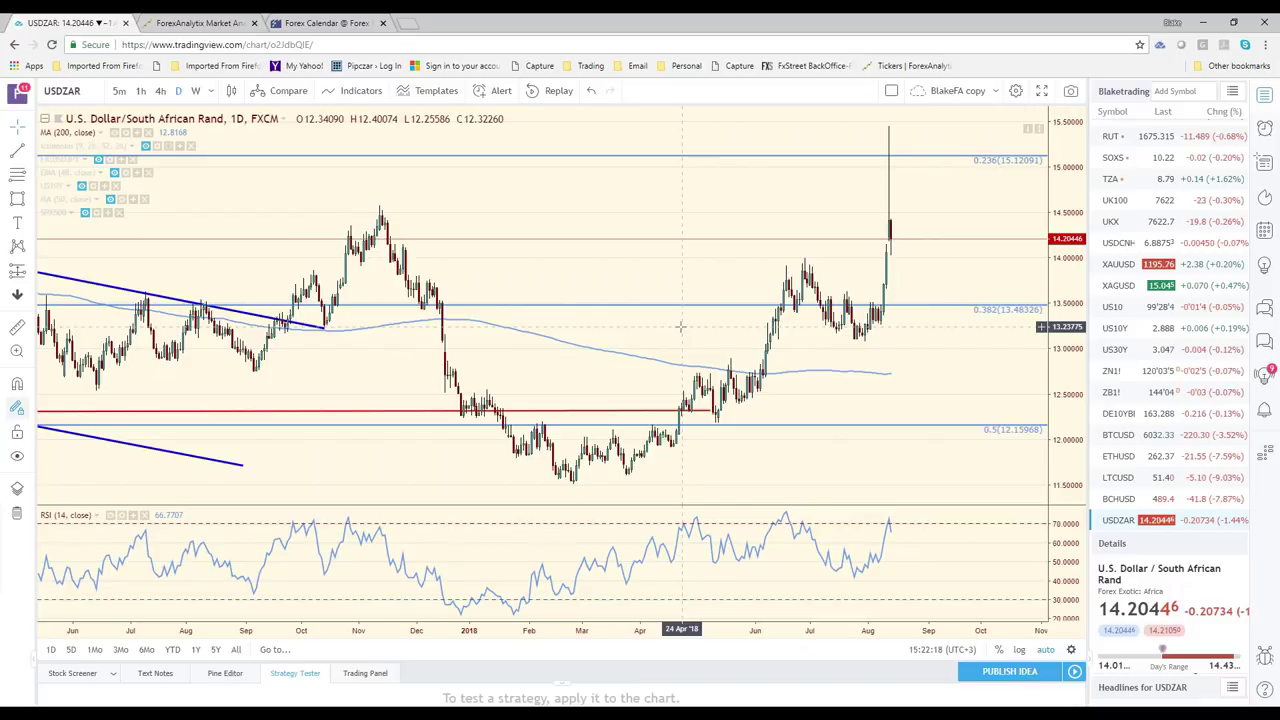
scroll(593, 337, down, 1)
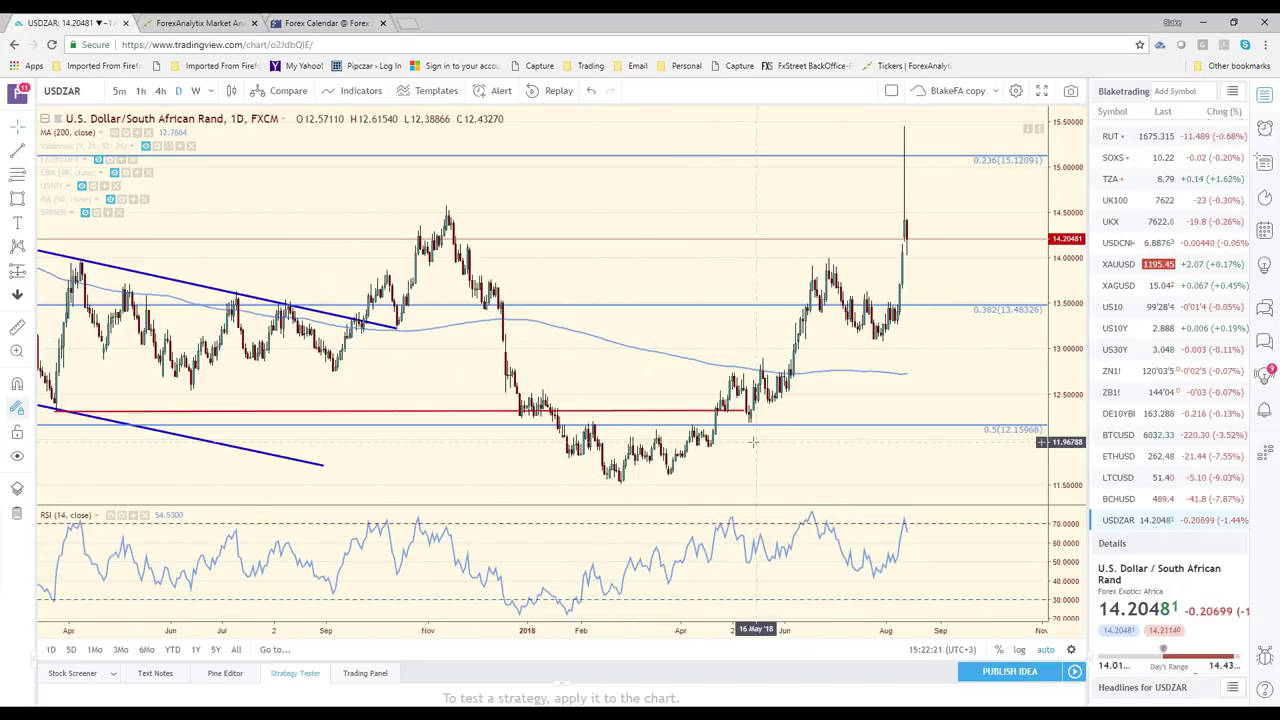
scroll(753, 441, down, 3)
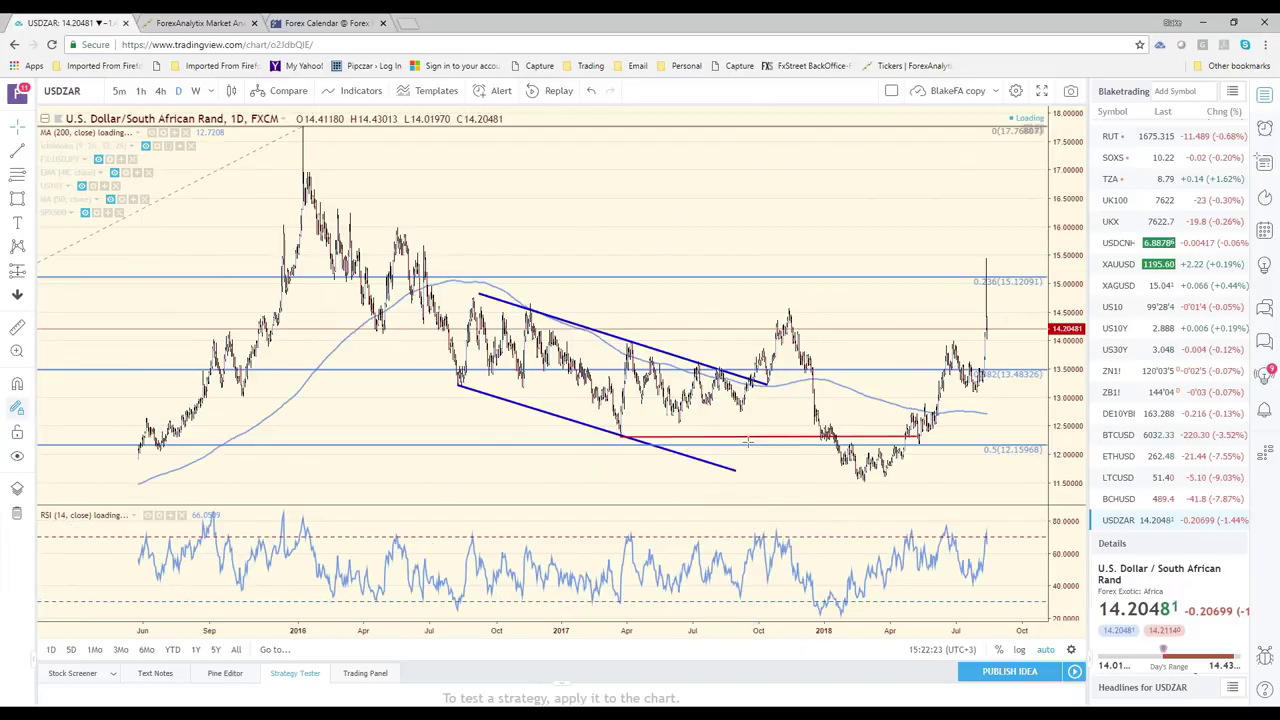
scroll(748, 441, up, 3)
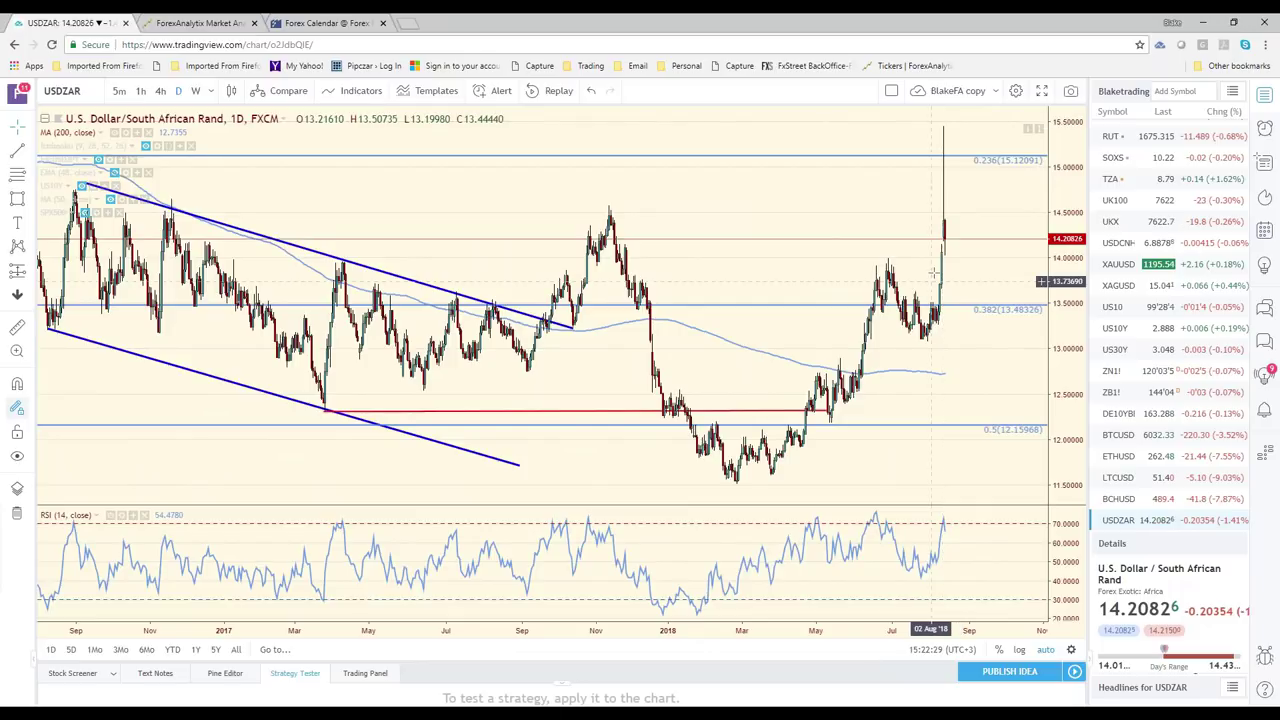
Draw a red level line at about 13.98647 from the July swing high to the right.
click(17, 152)
click(845, 259)
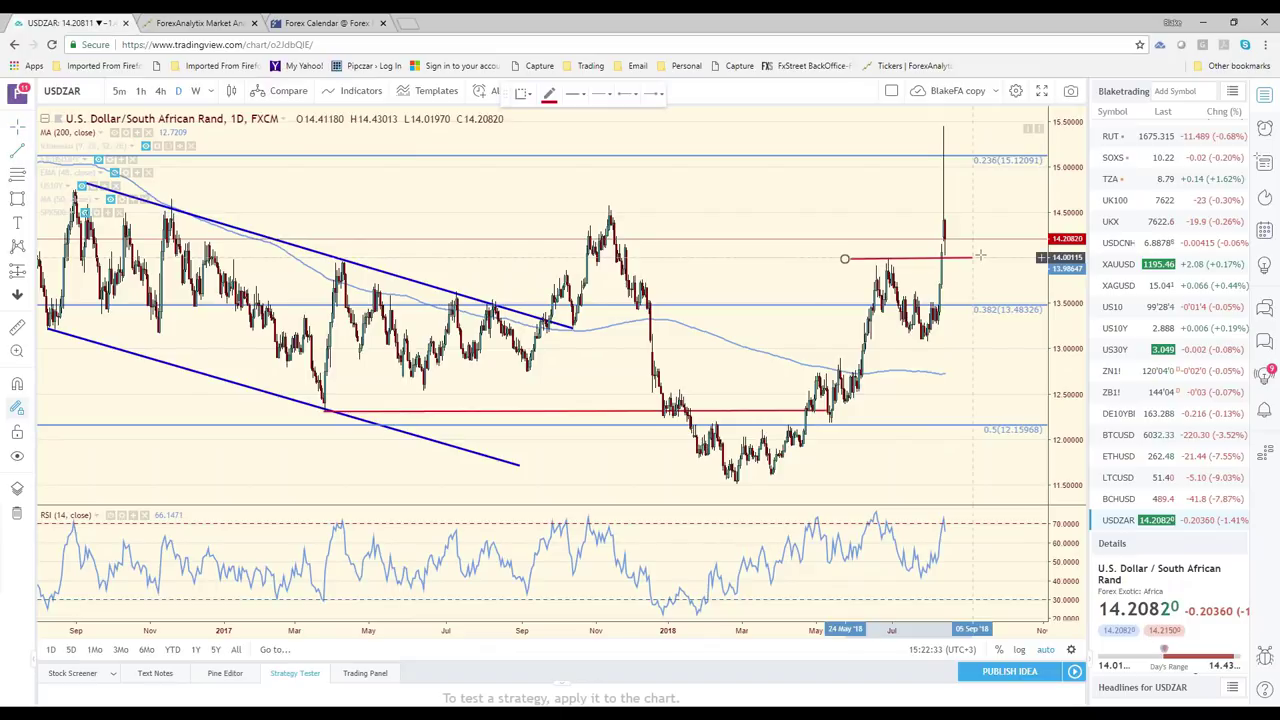
click(997, 259)
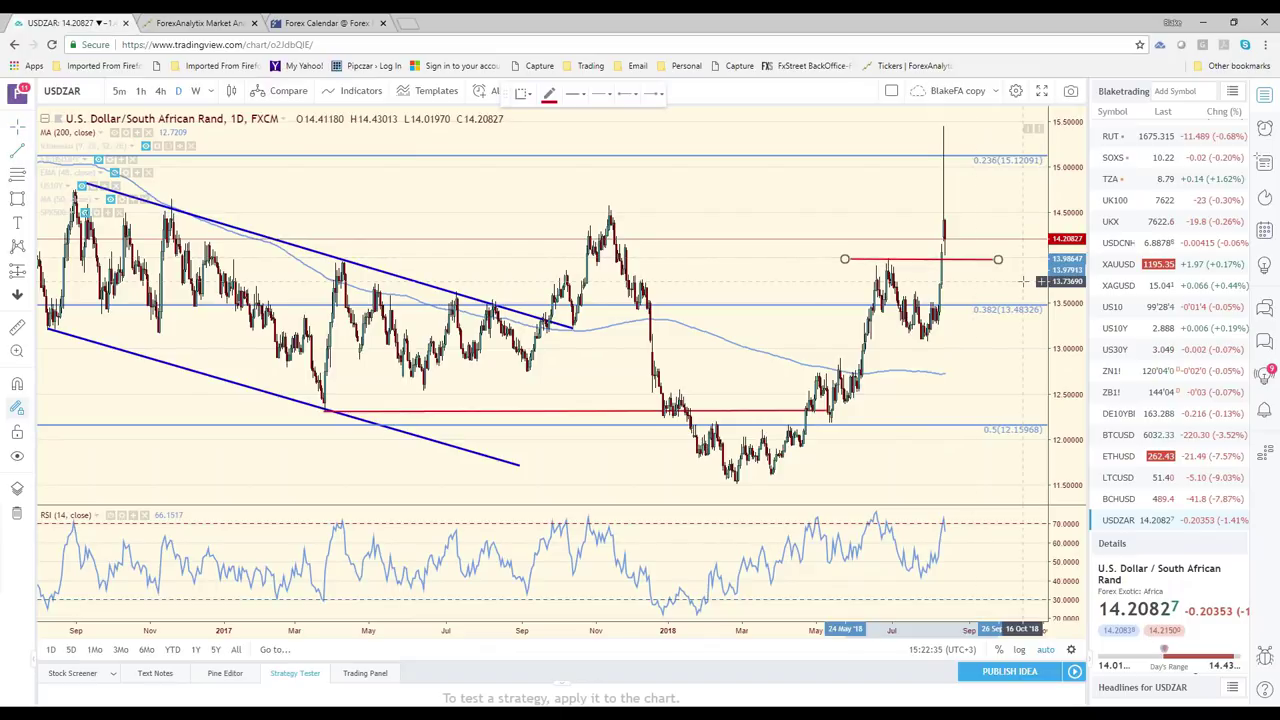
drag(997, 259, 1005, 259)
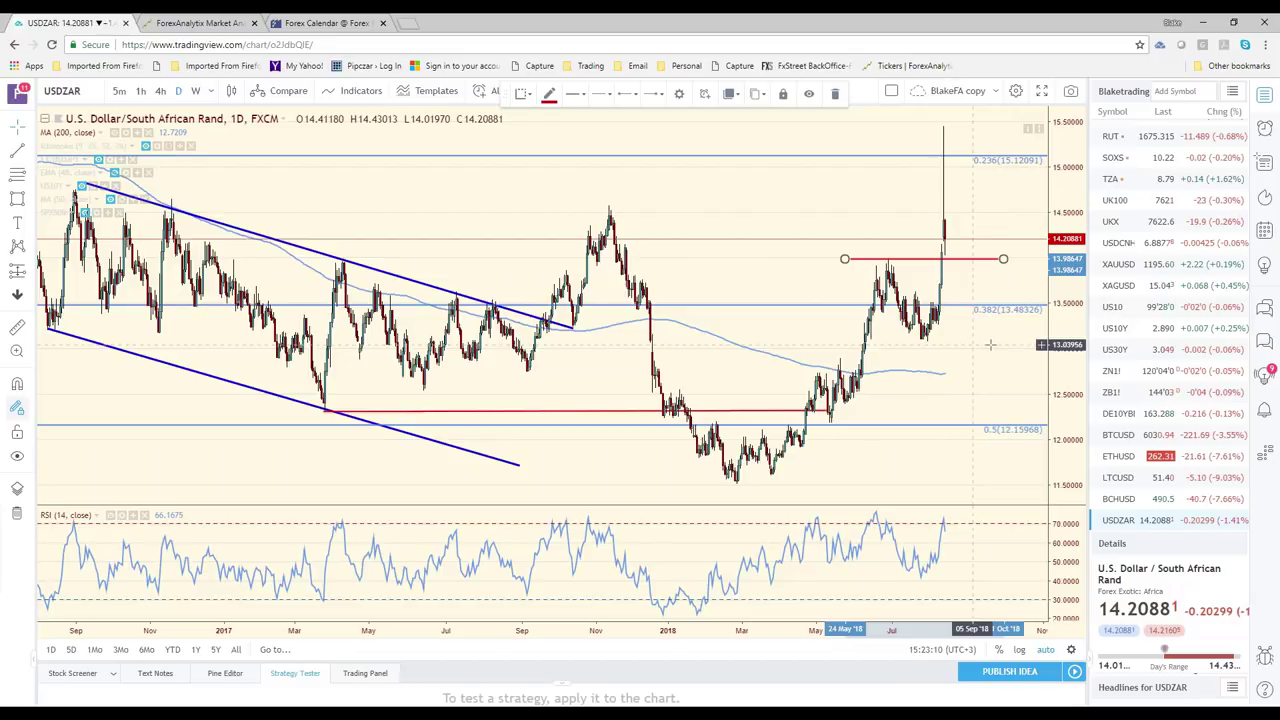
Scroll up the watchlist and load the GBPUSD daily chart.
scroll(1148, 390, up, 5)
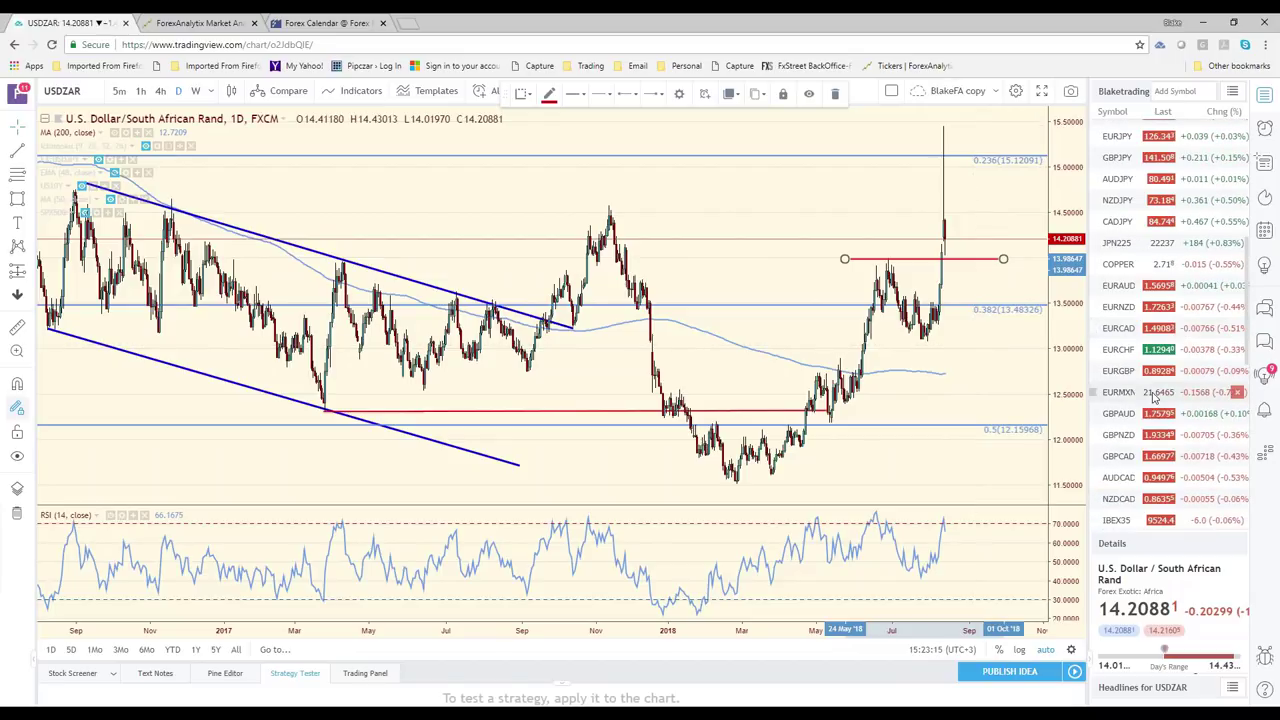
scroll(1150, 380, up, 2)
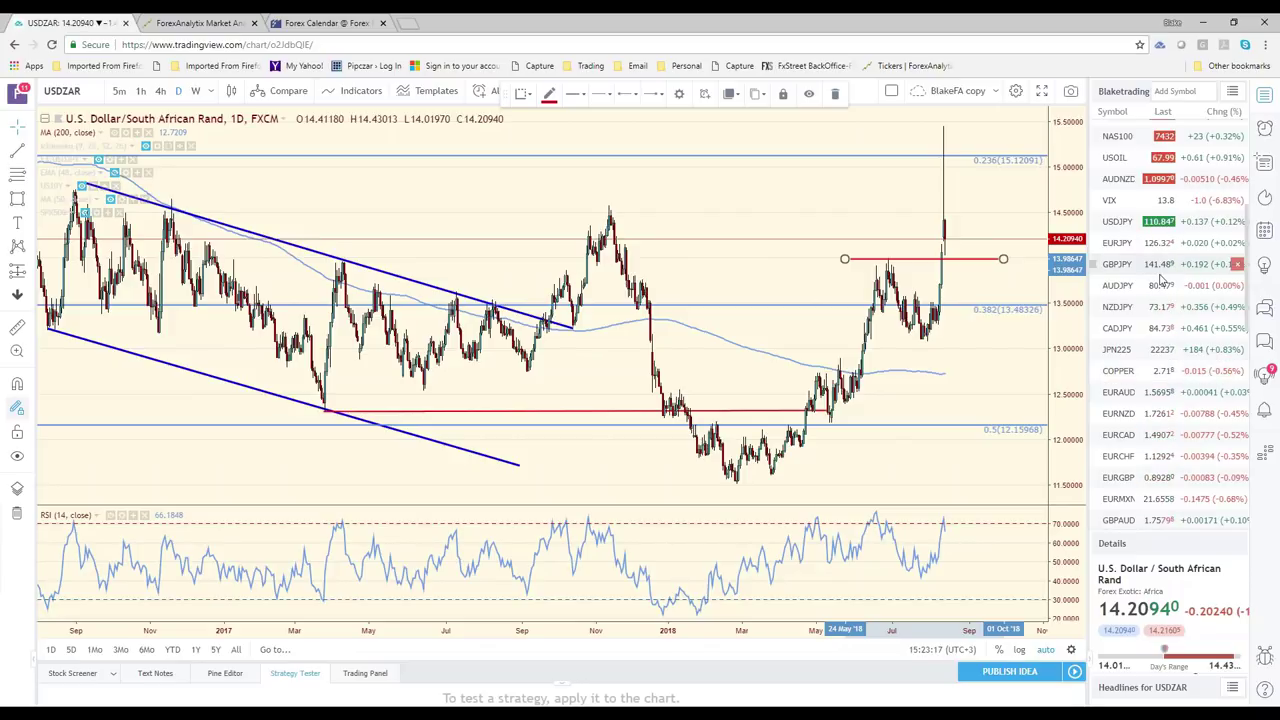
scroll(1160, 280, up, 3)
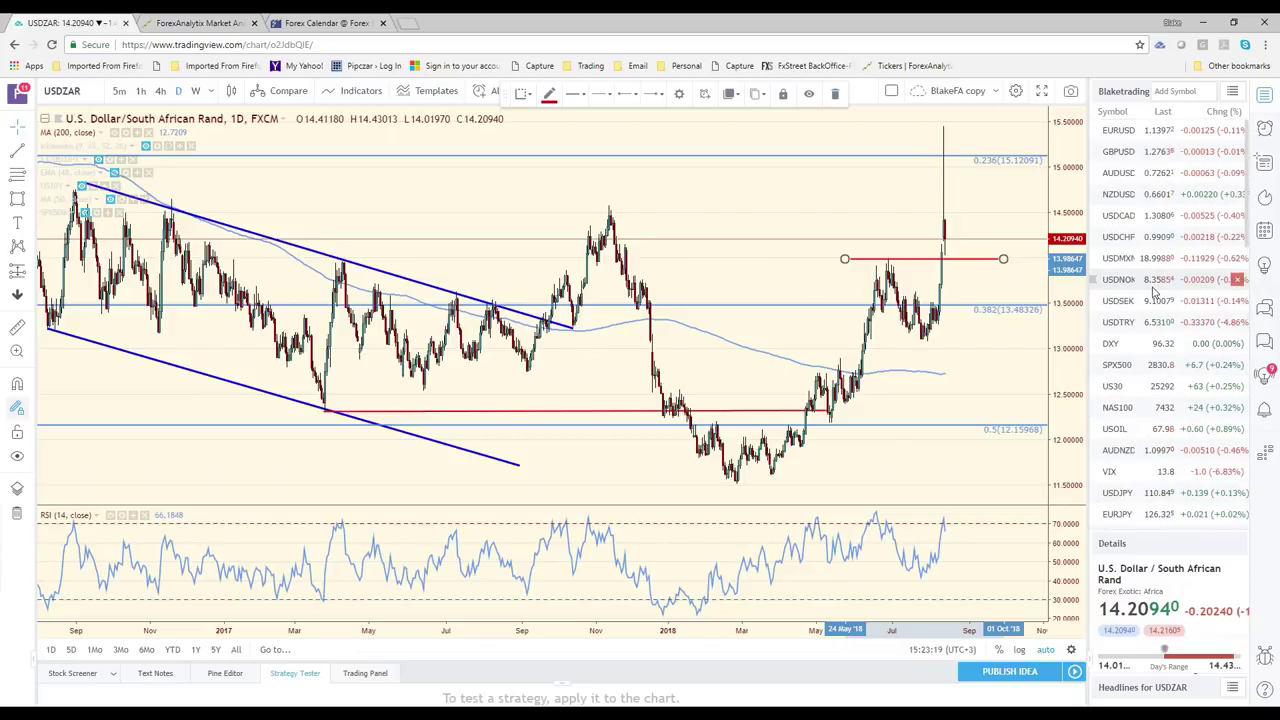
click(1118, 152)
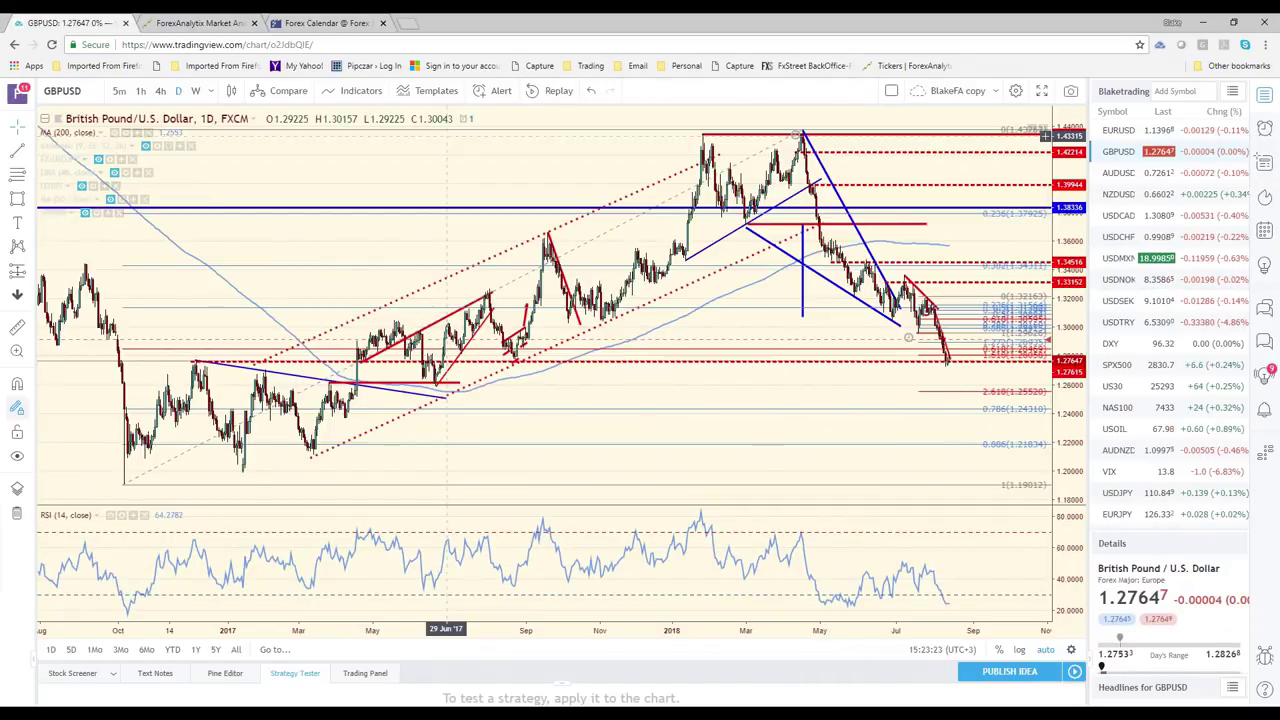
Switch GBPUSD to 240-minute candles, zoom in, and briefly view the Photos window.
text(240)
key(Return)
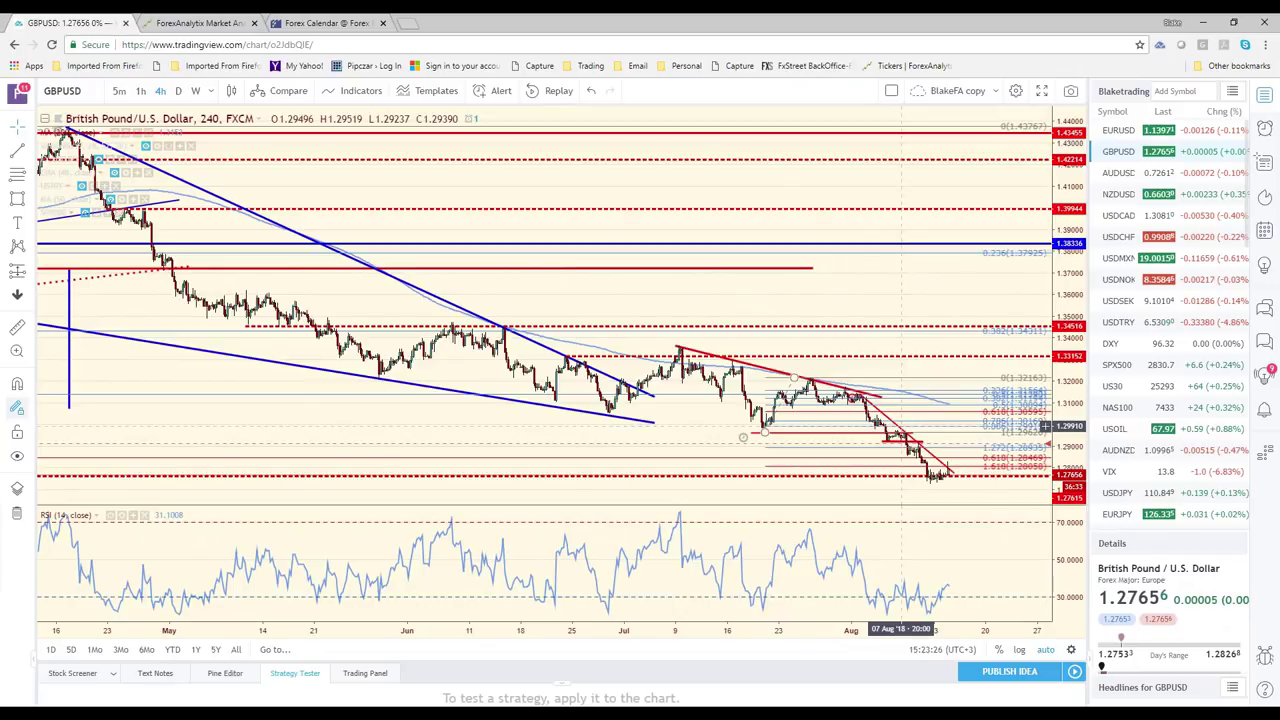
scroll(880, 440, up, 3)
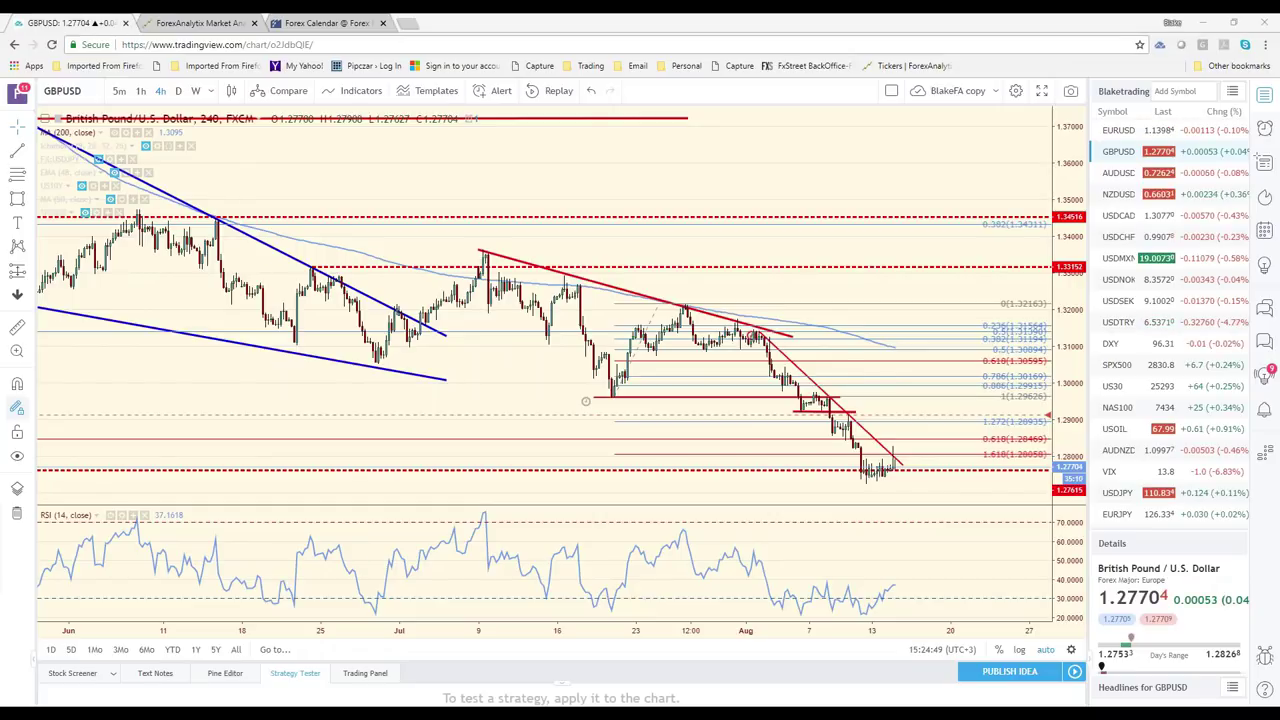
key(alt+Tab)
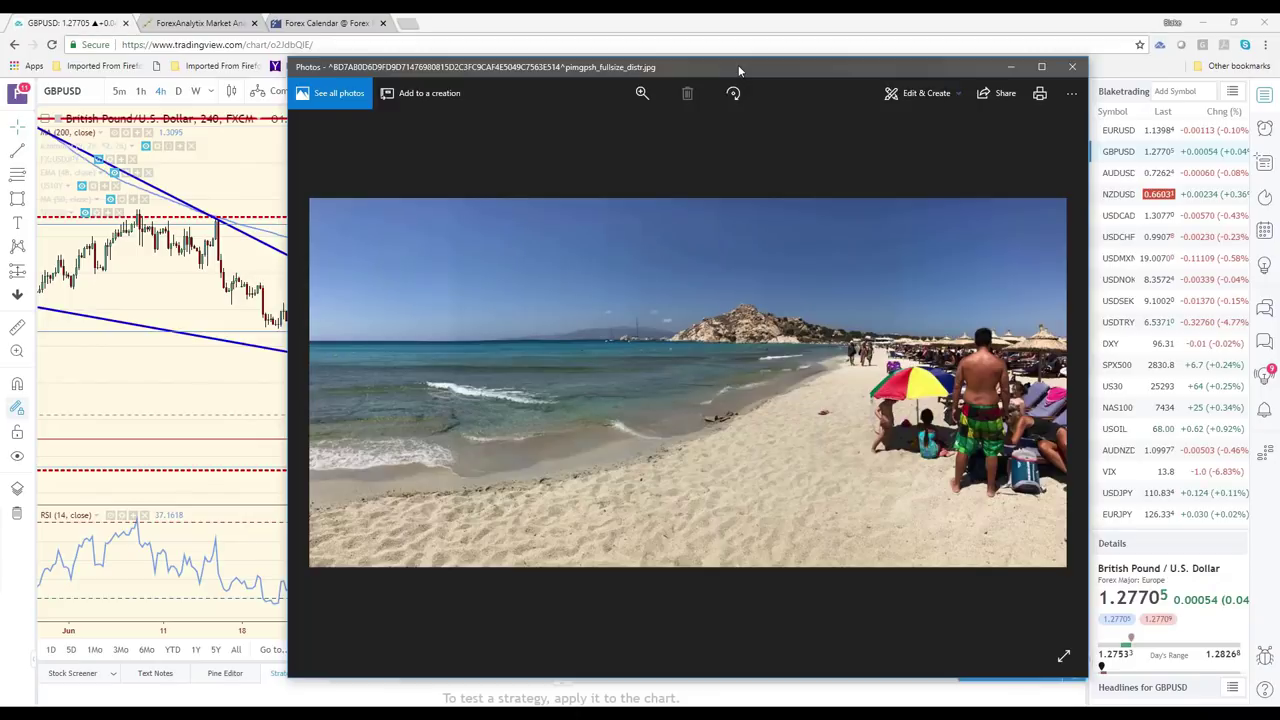
key(alt+Tab)
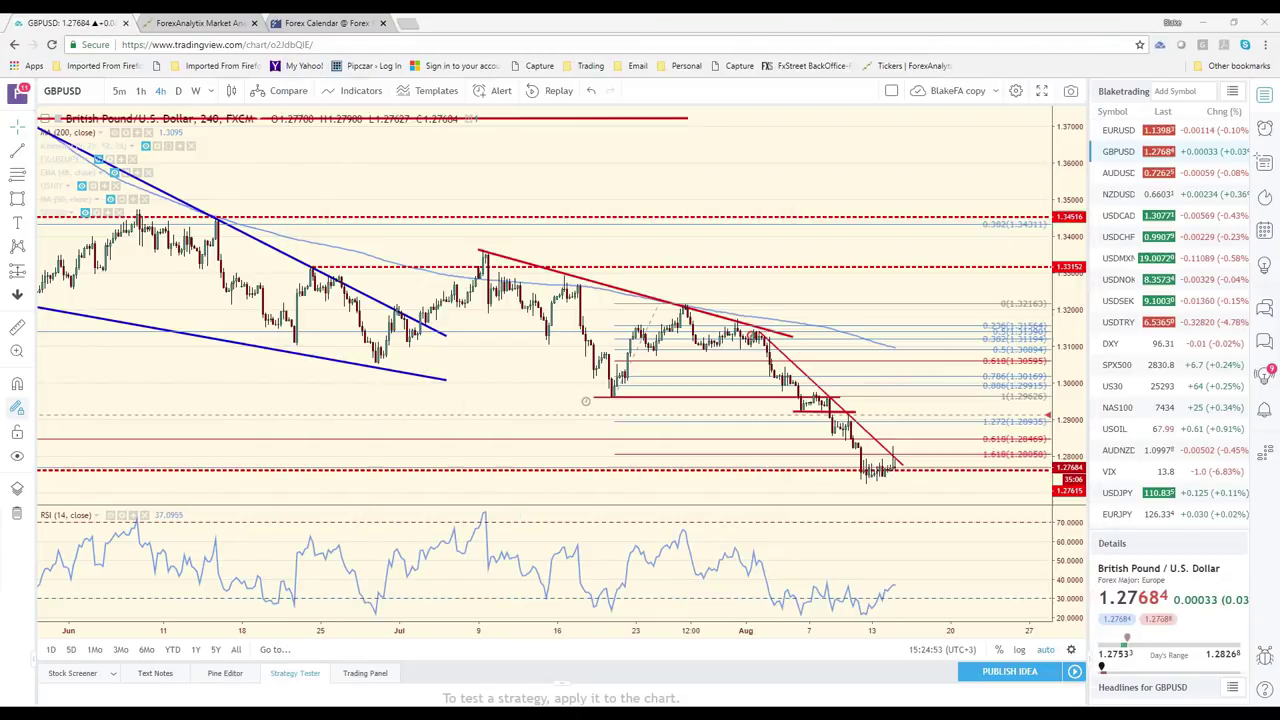
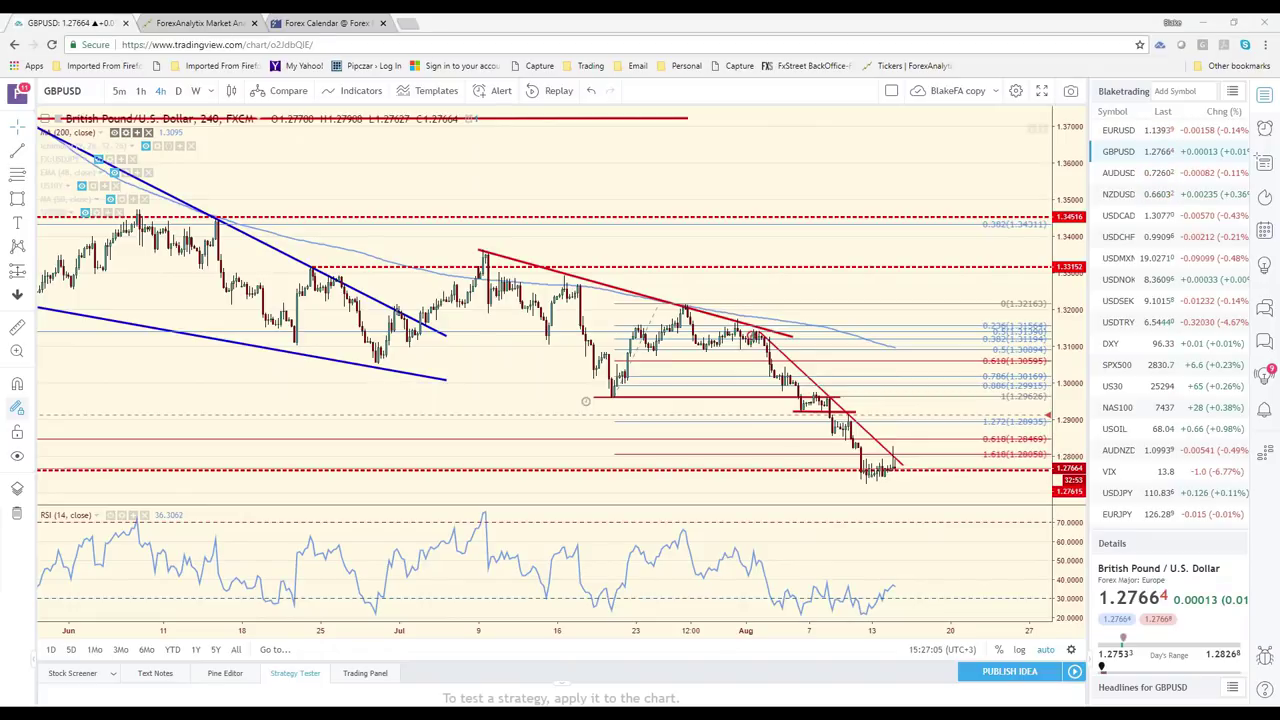
Switch the TradingView chart from EURUSD to DXY and zoom out to cover April–August.
click(1118, 130)
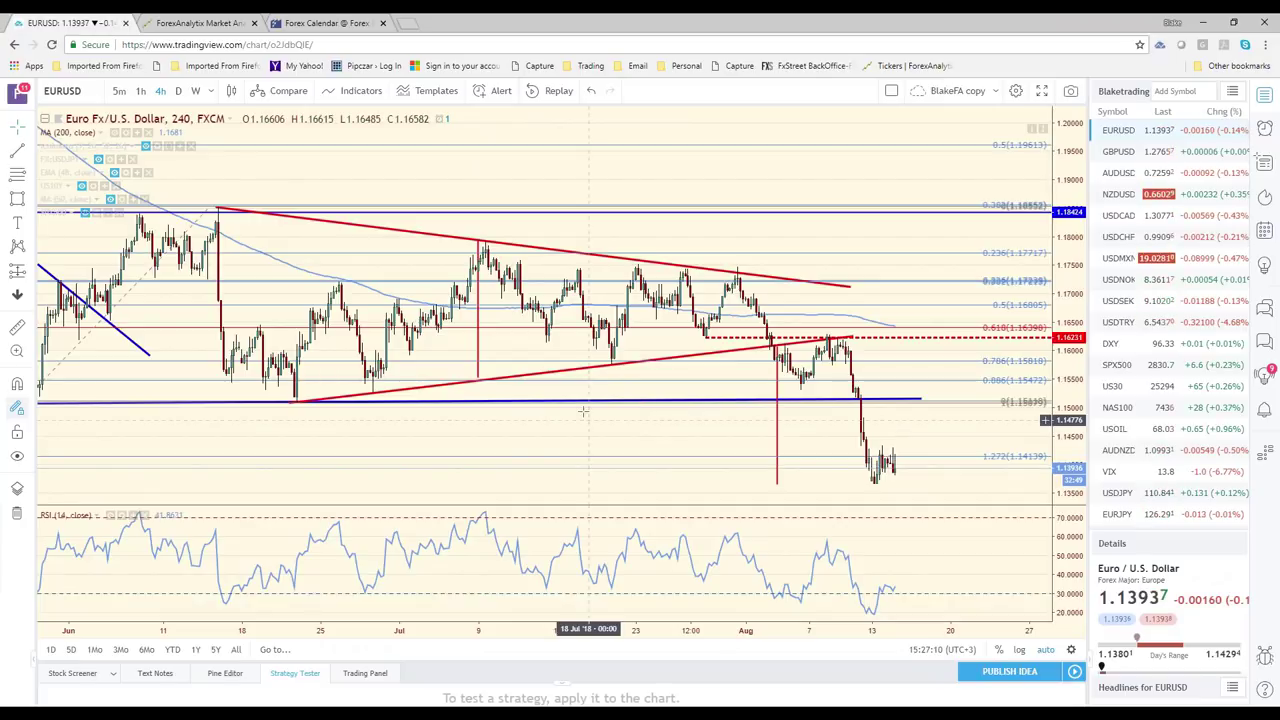
click(1110, 343)
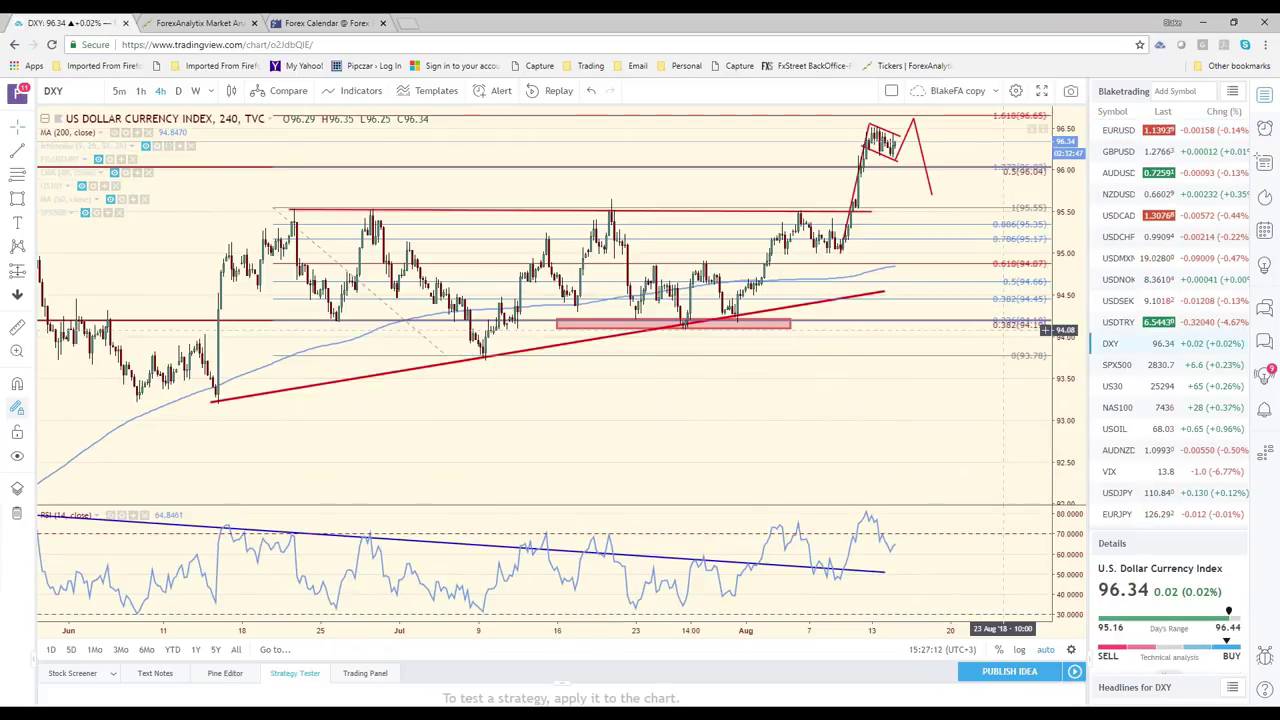
scroll(1003, 330, down, 3)
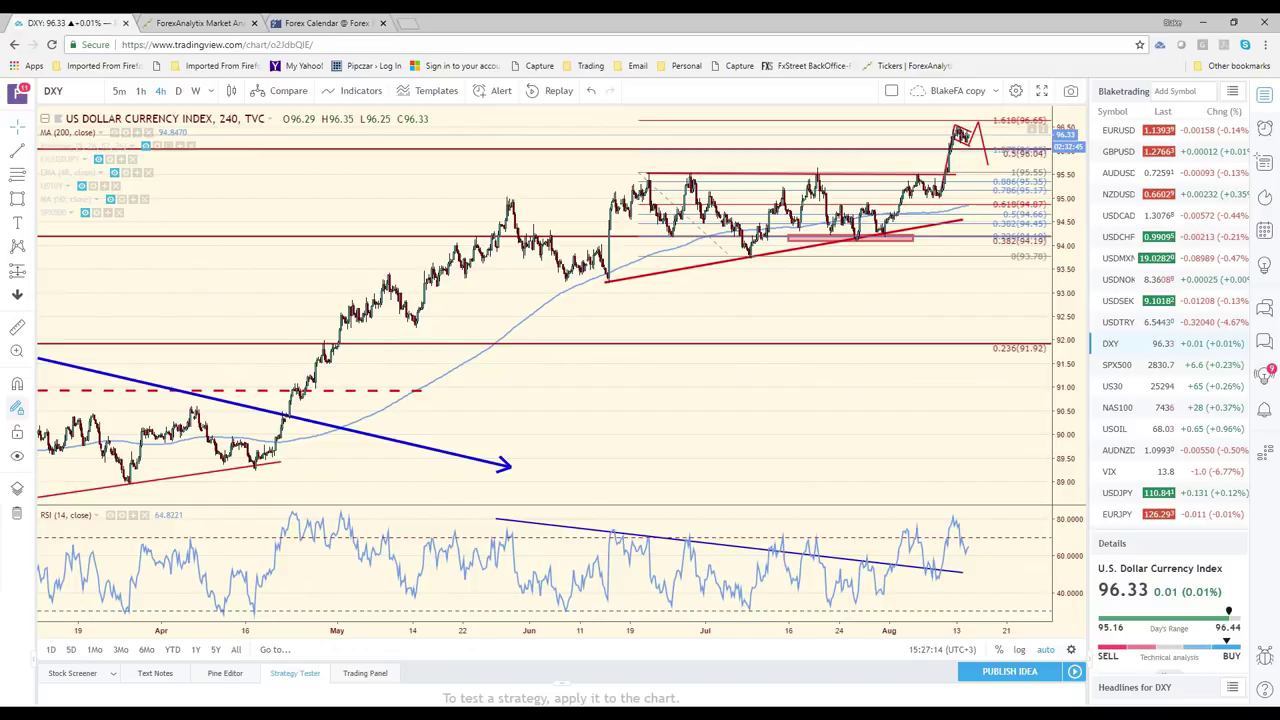
scroll(237, 221, up, 1)
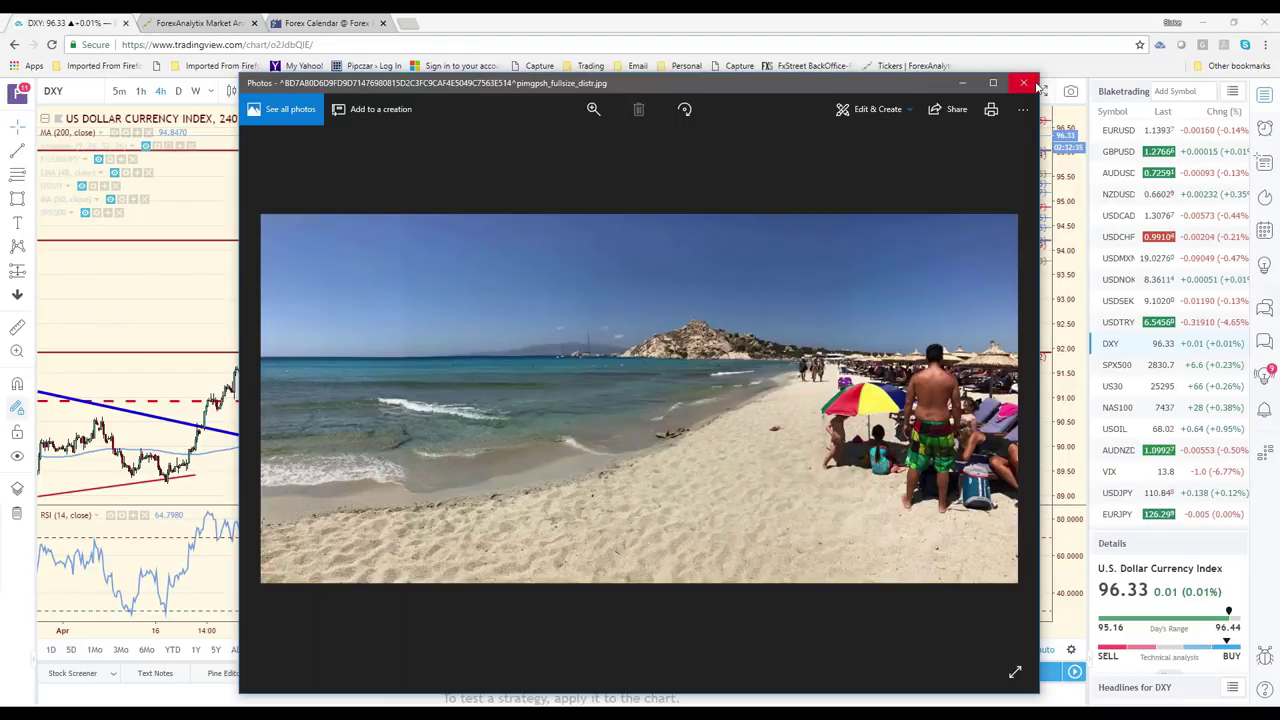
Close the beach photo in the Windows Photos viewer.
click(1023, 83)
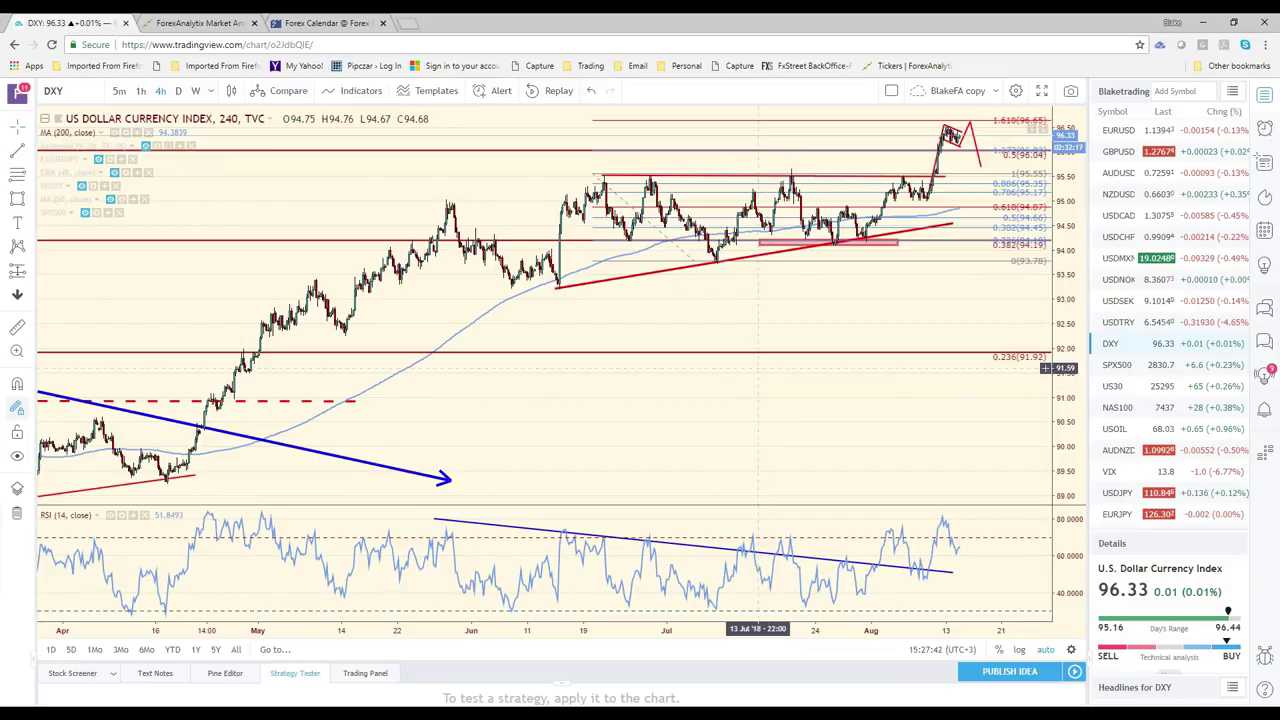
Switch to the Forex Factory economic calendar tab for the week of Aug 12–18.
key(ctrl+3)
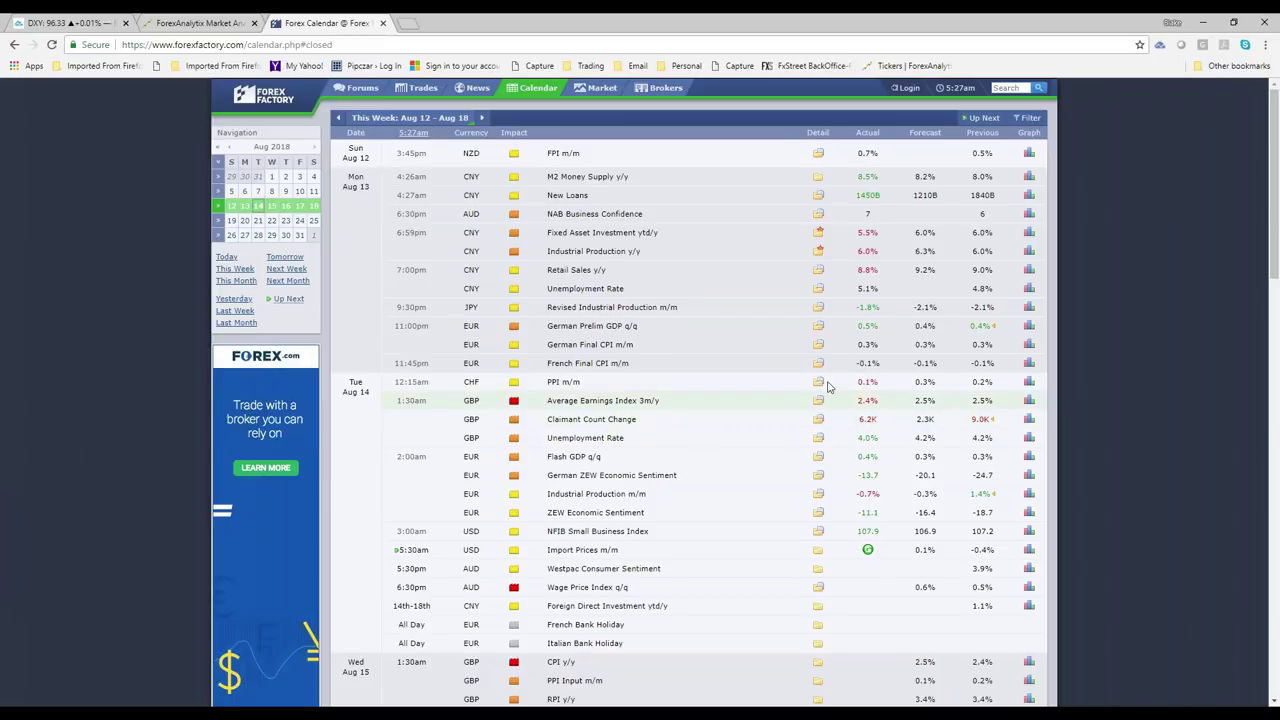
Leave the calendar by returning to the DXY browser tab.
click(68, 24)
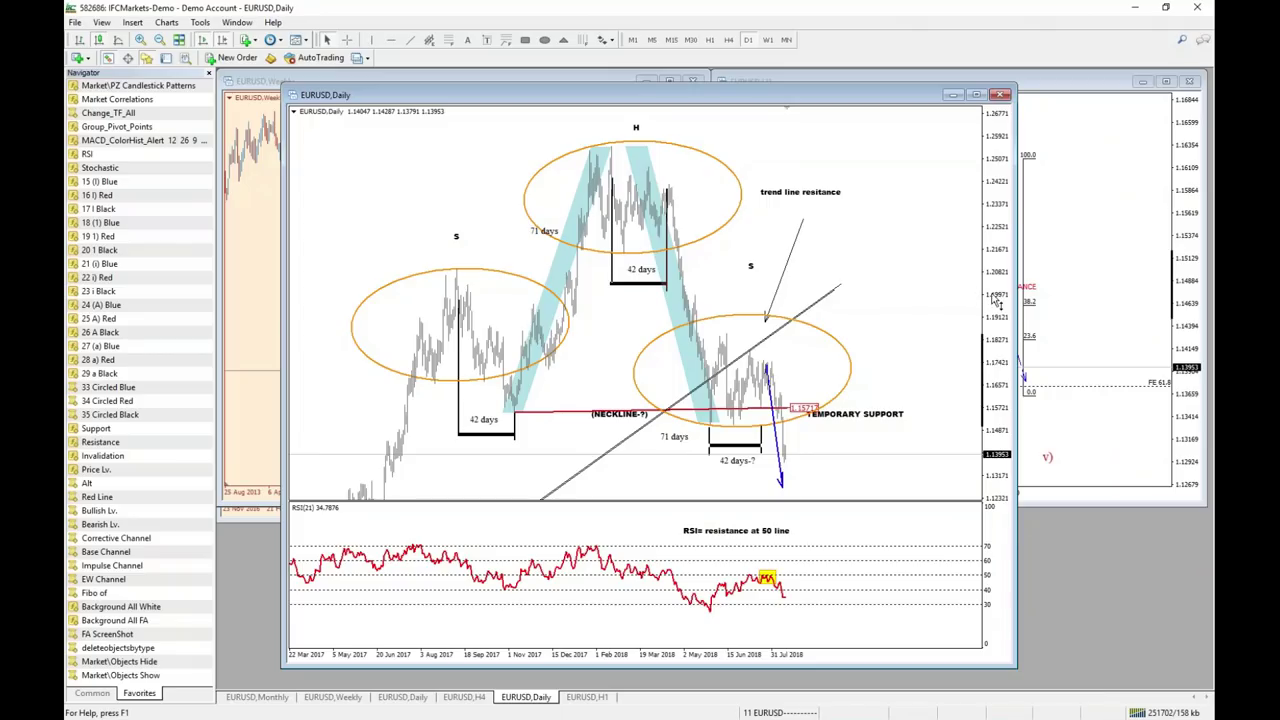
Compress the EURUSD daily and weekly price scales and nudge the weekly V wave label up.
drag(1003, 320, 1003, 365)
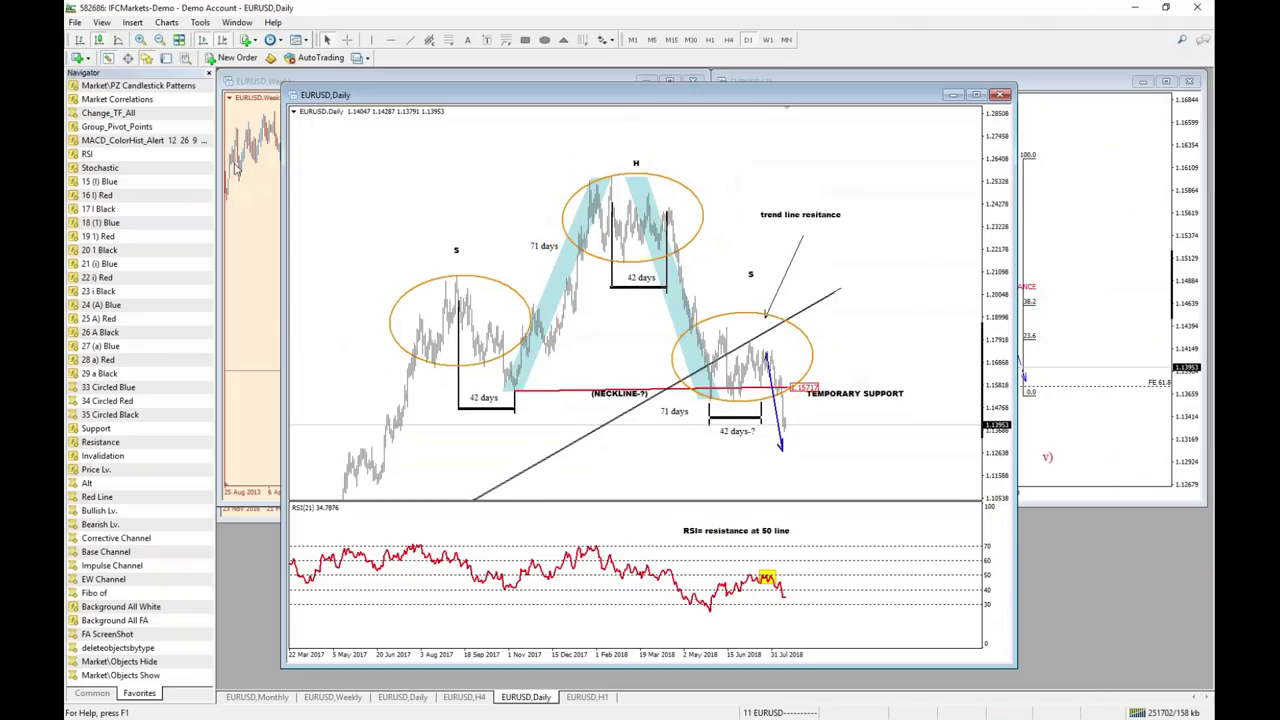
click(236, 170)
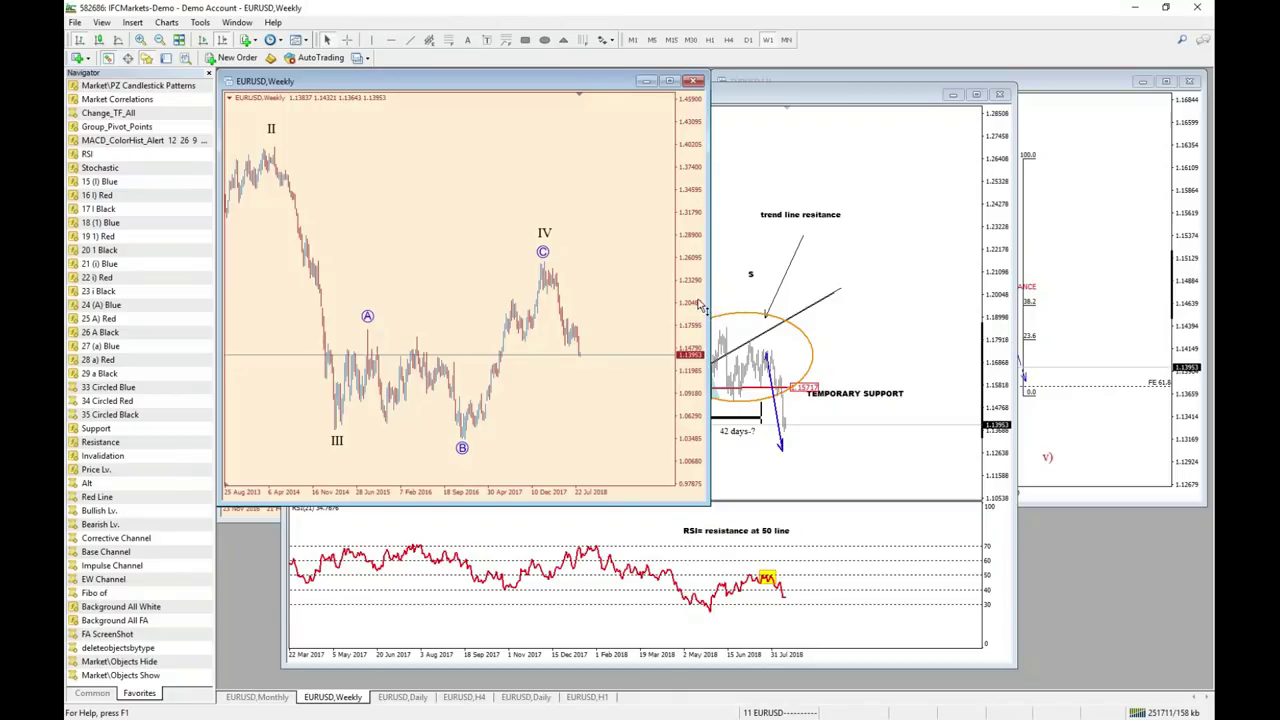
drag(703, 306, 700, 325)
drag(586, 480, 593, 470)
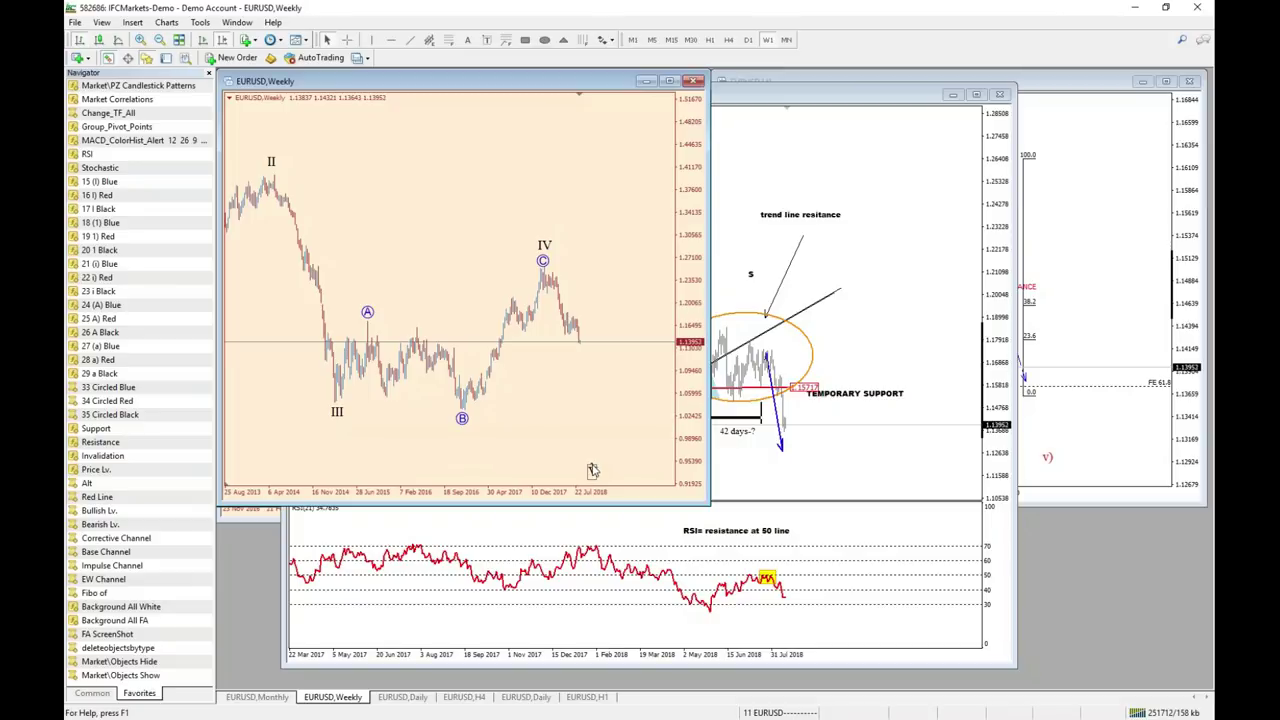
Bring the EURUSD Daily, then H4 chart forward and move the H4 window right.
click(402, 697)
click(464, 697)
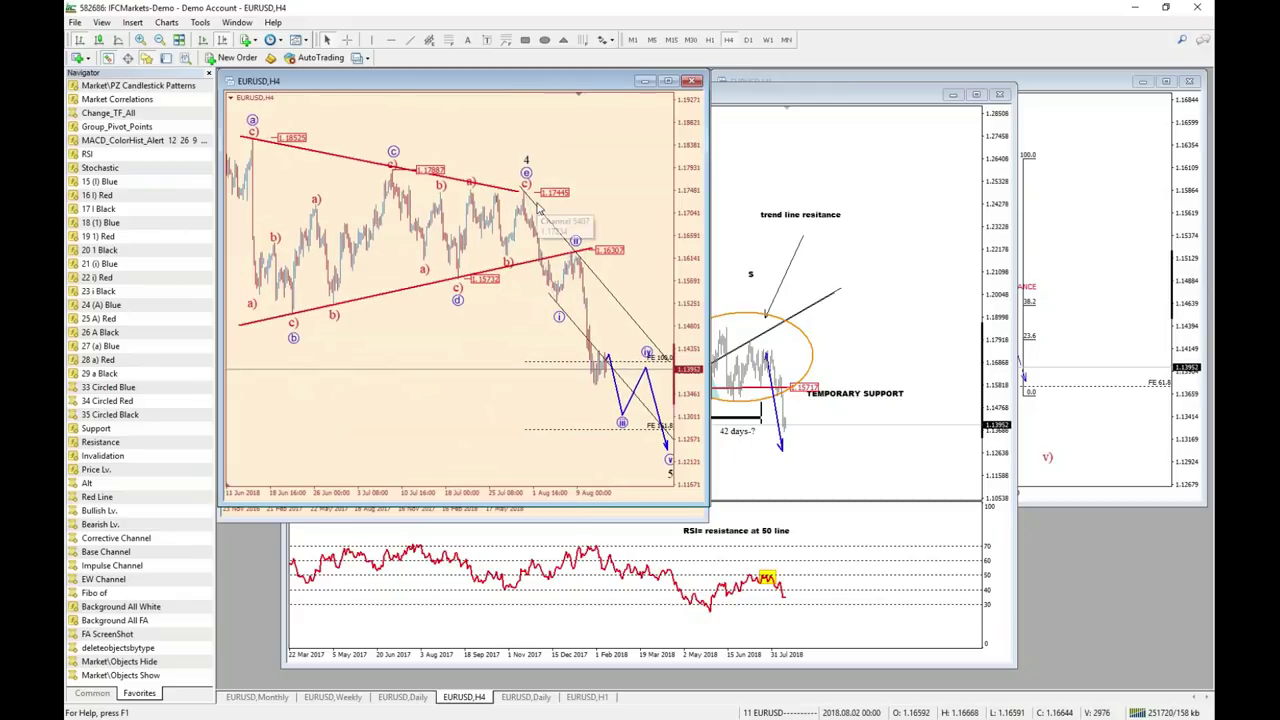
drag(530, 86, 612, 94)
Maximize the EURUSD H4 chart and pan it to reveal the older higher swings.
double_click(612, 94)
scroll(643, 250, up, 5)
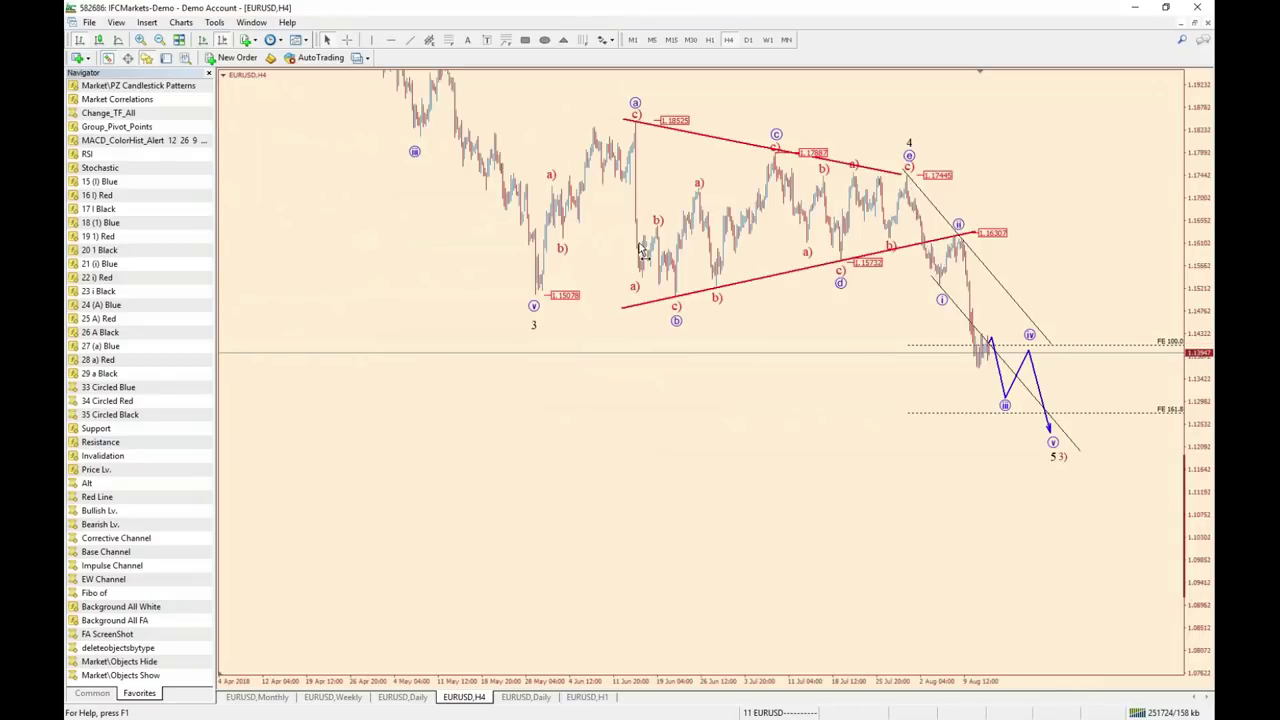
drag(643, 250, 635, 351)
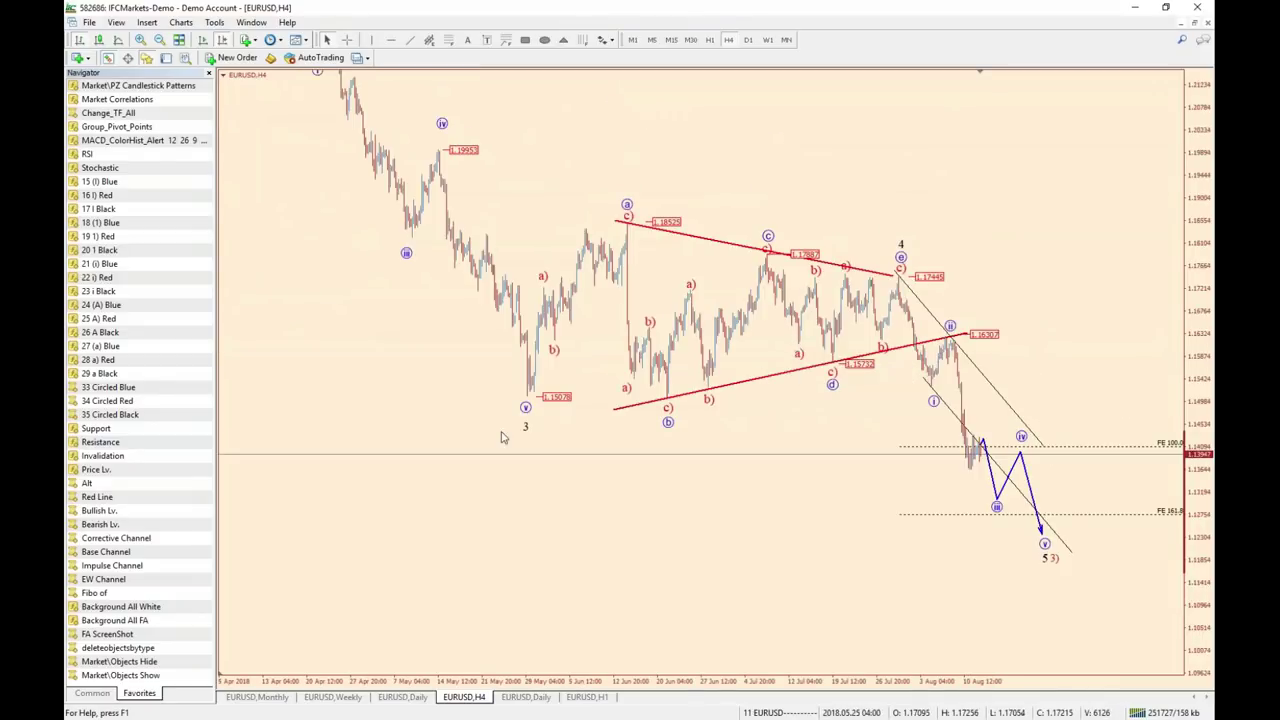
middle_click(937, 320)
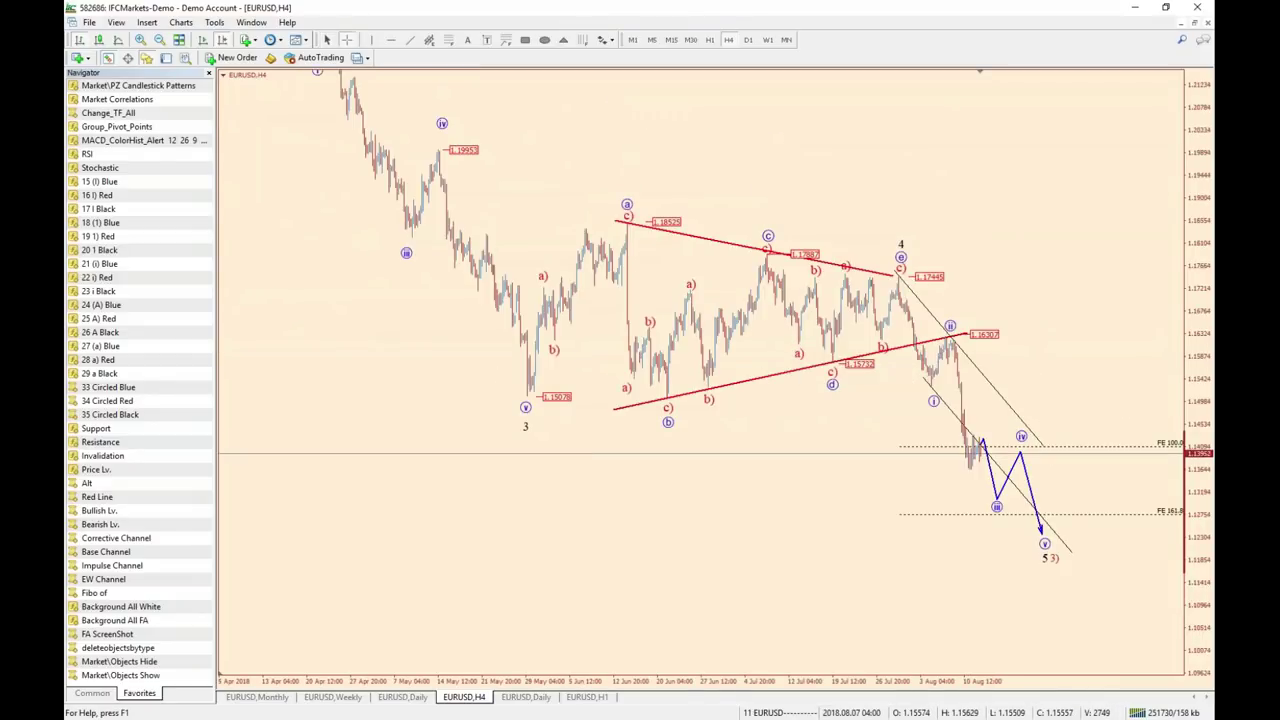
middle_click(918, 316)
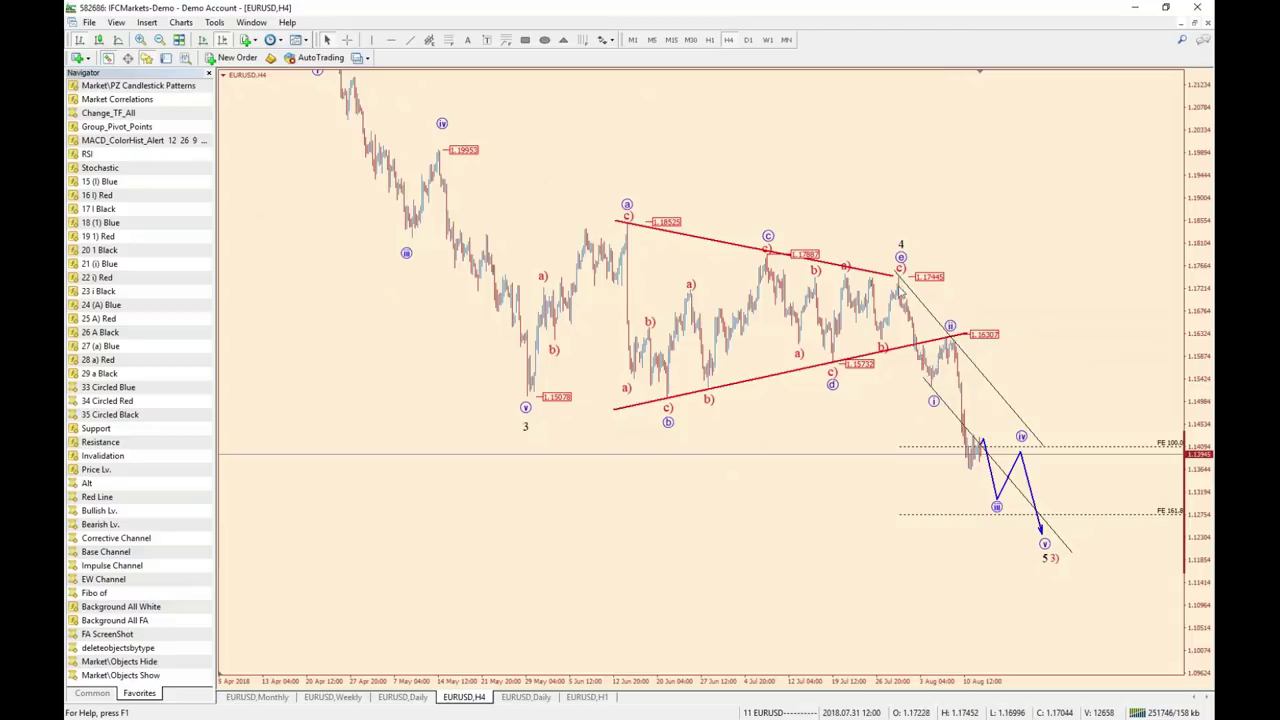
Move the 3) wave label below wave 5 and measure a price distance with the crosshair.
double_click(1054, 559)
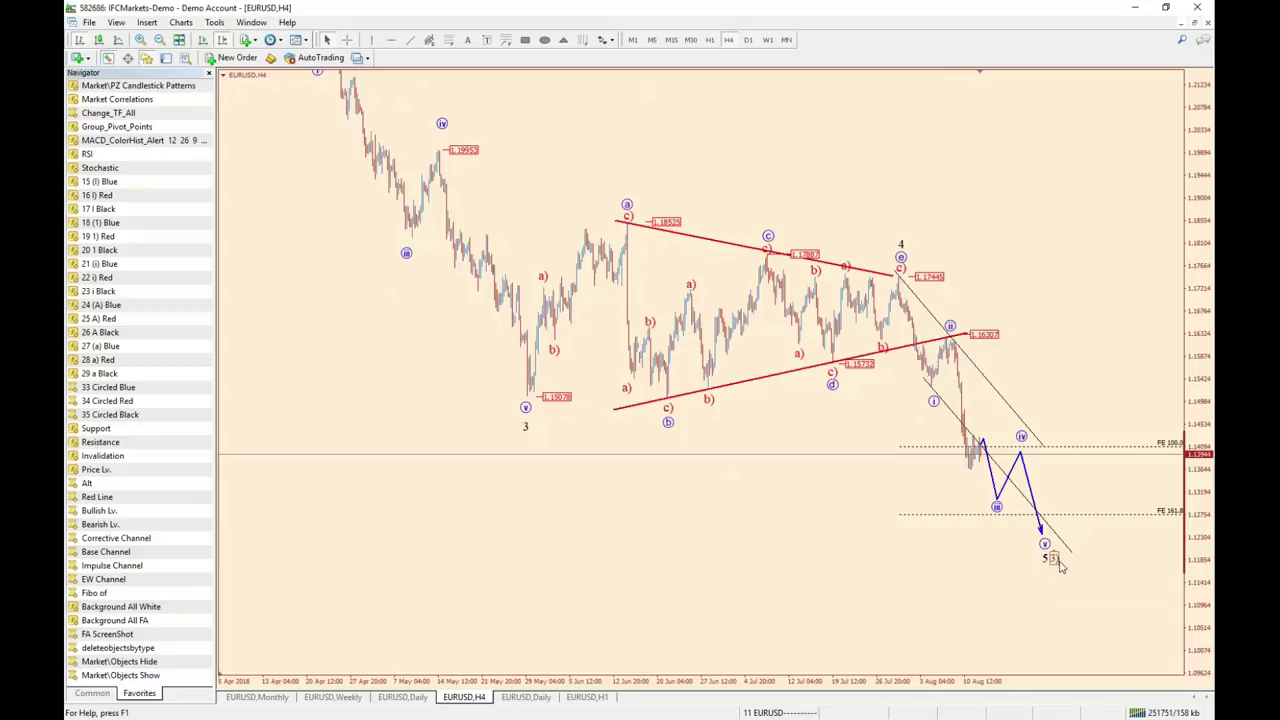
drag(1054, 559, 1054, 581)
middle_click(950, 336)
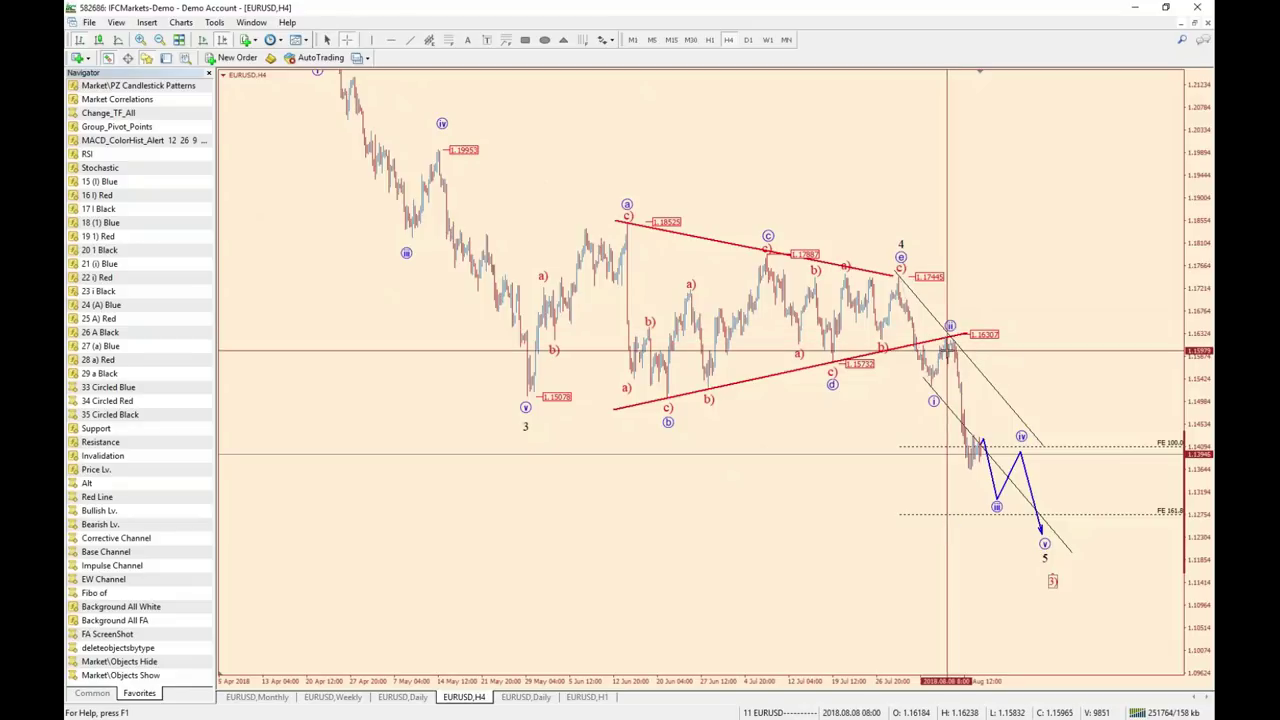
drag(947, 351, 941, 372)
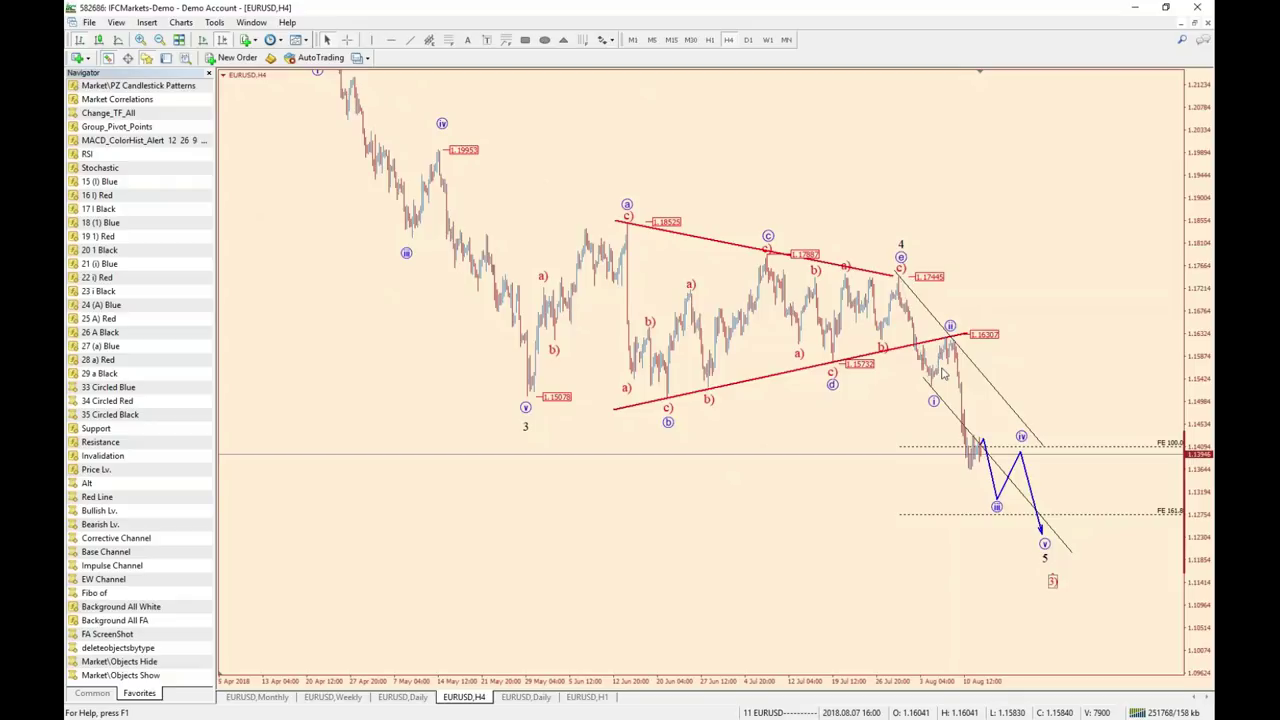
key(ctrl+f)
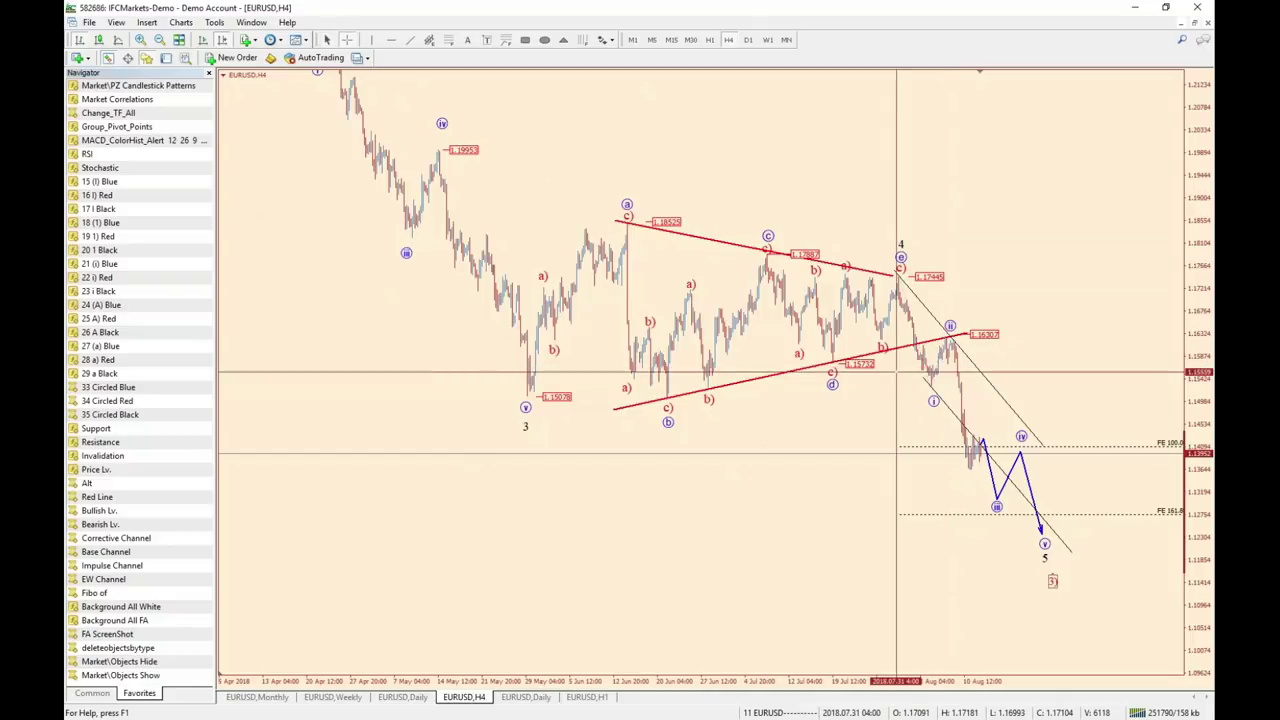
Measure prices, bars and pips between the H4 wave lines using the crosshair.
click(825, 363)
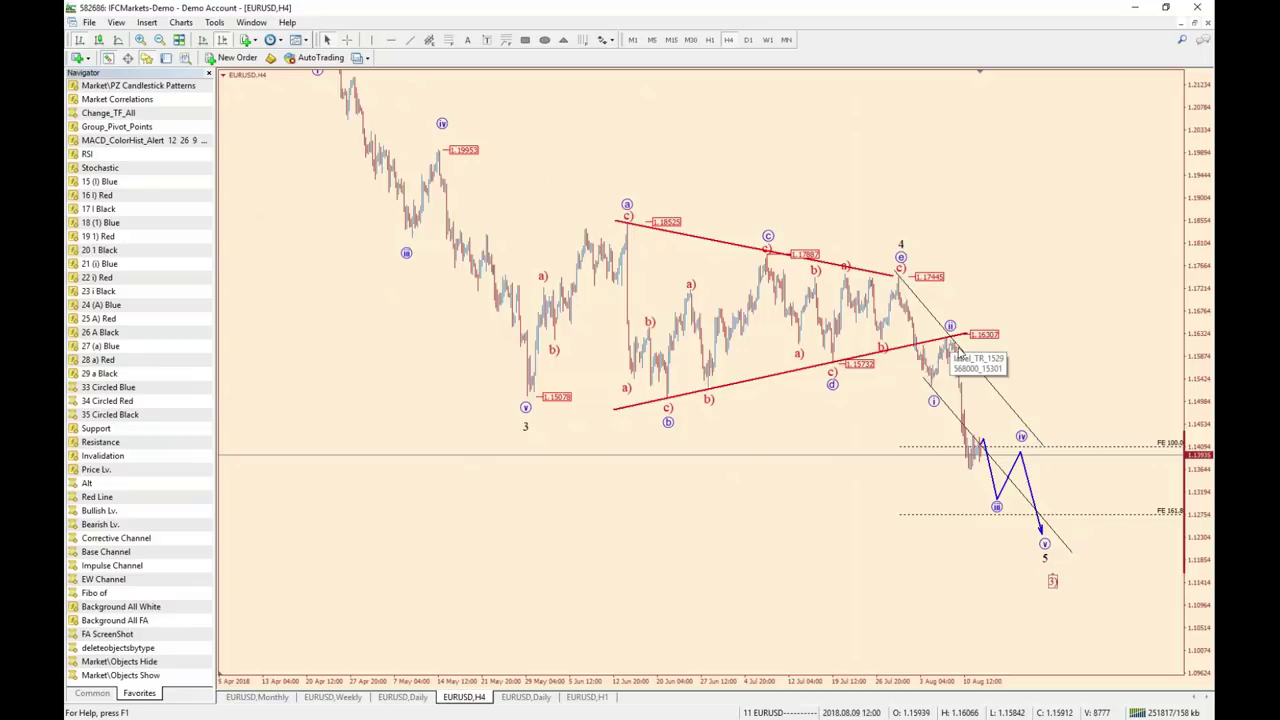
middle_click(962, 343)
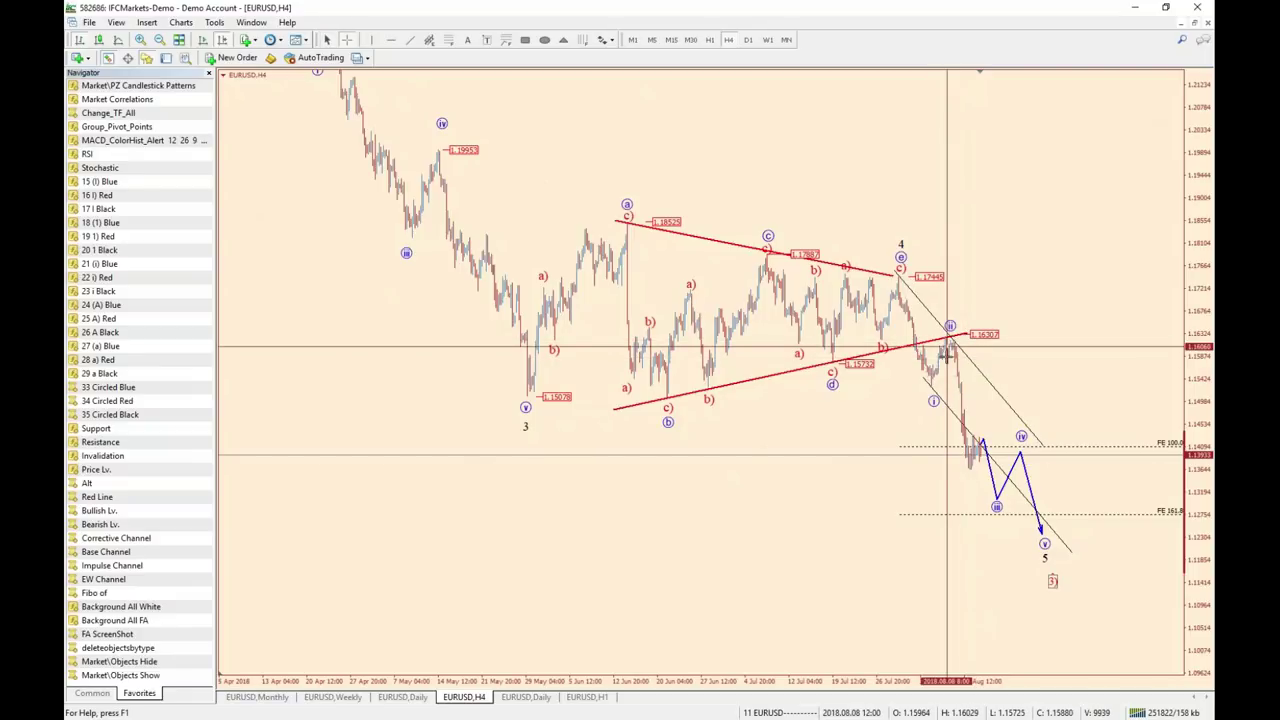
middle_click(958, 372)
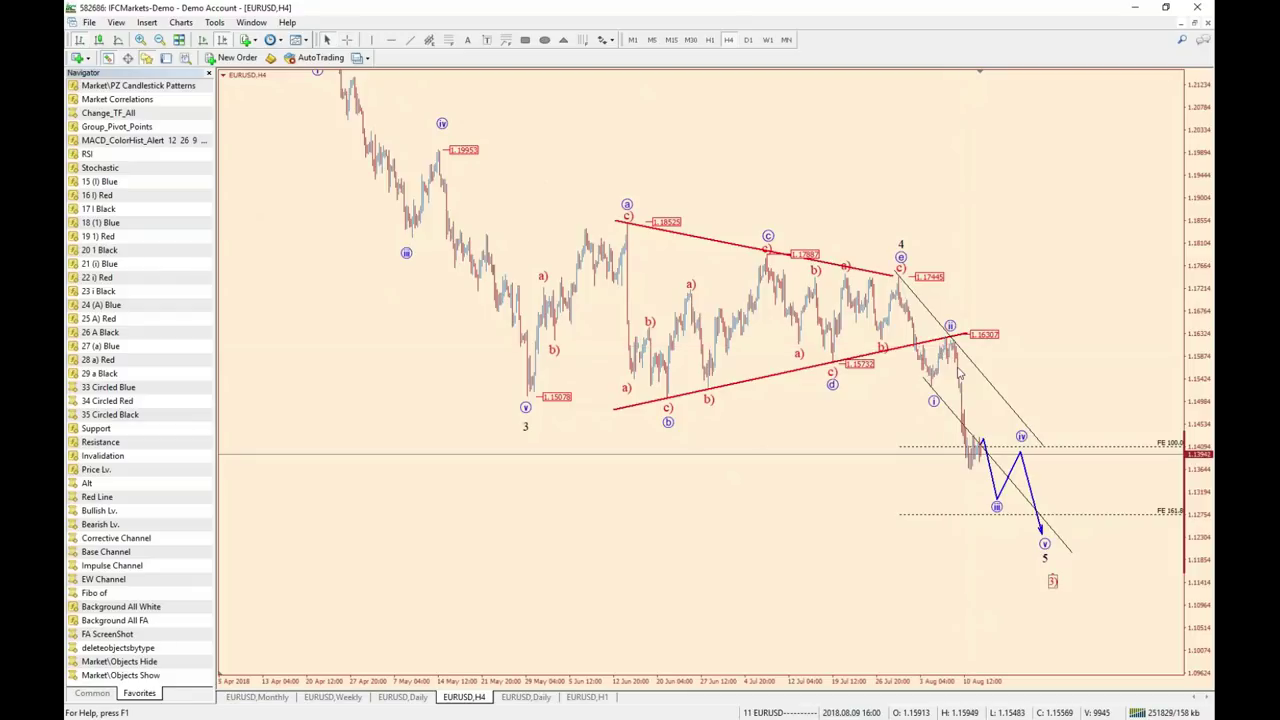
middle_click(950, 383)
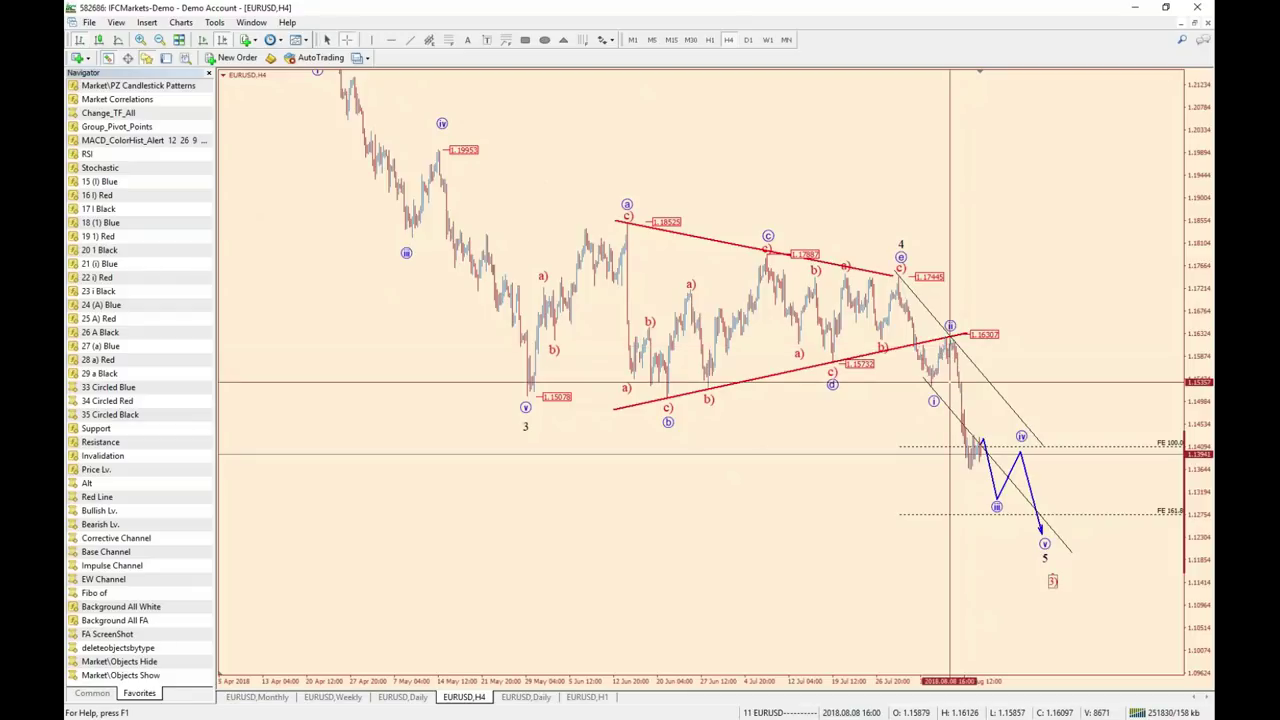
middle_click(950, 383)
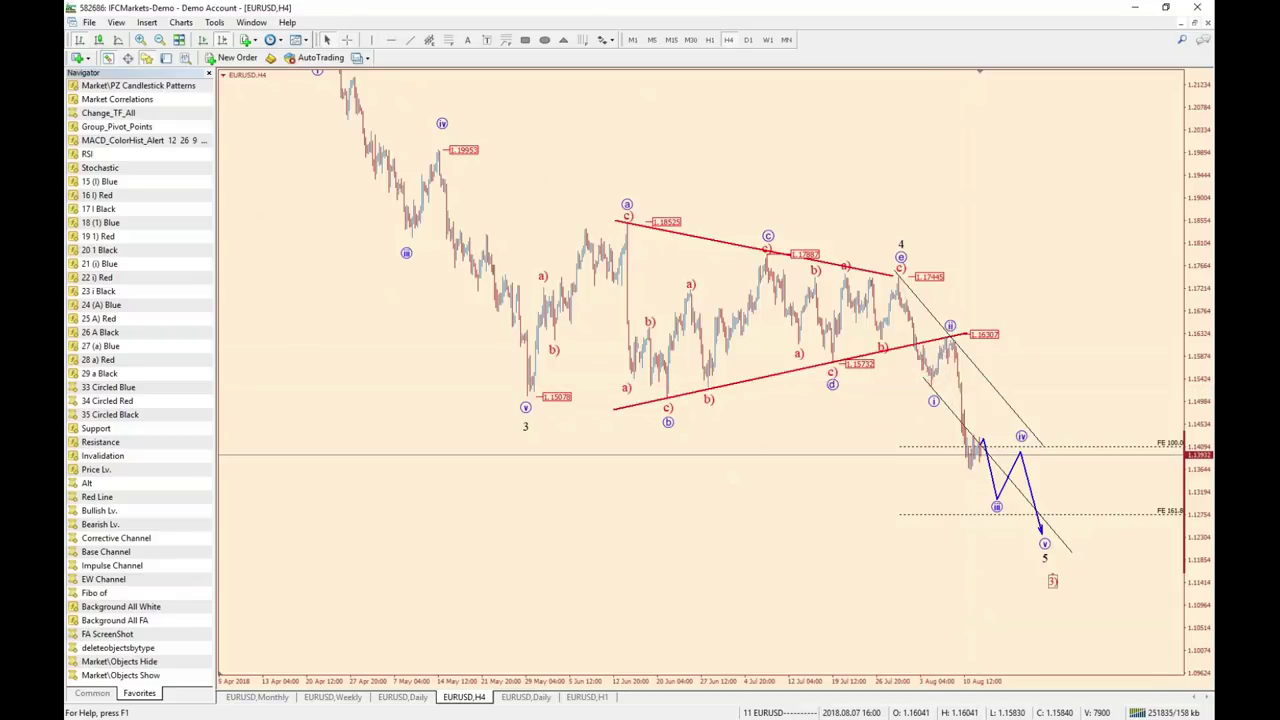
middle_click(941, 369)
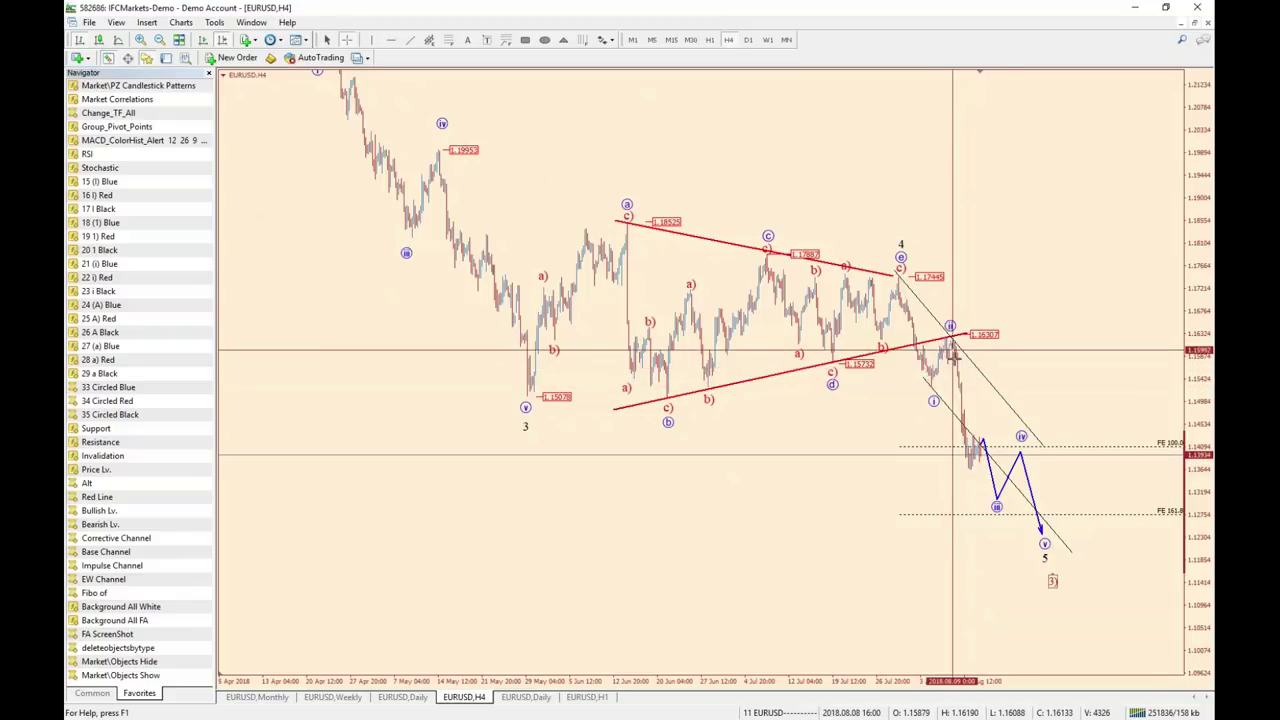
middle_click(1014, 532)
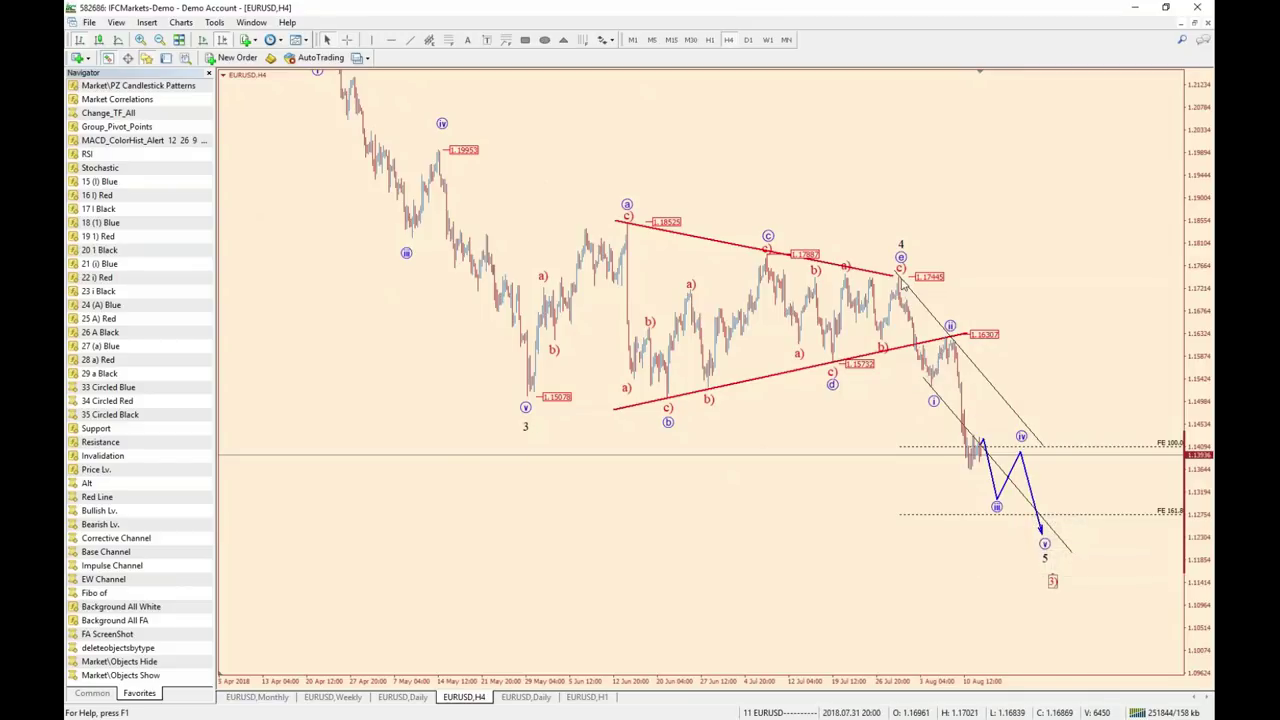
middle_click(900, 280)
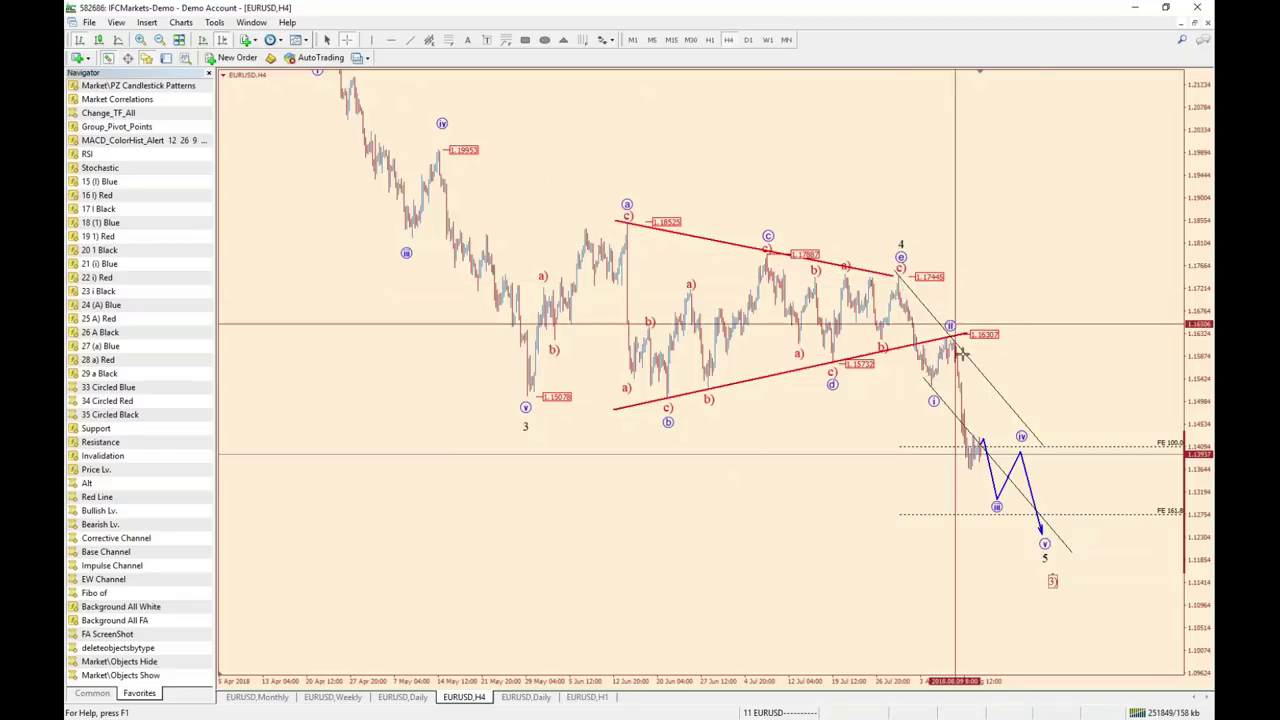
drag(1016, 446, 1037, 518)
middle_click(993, 468)
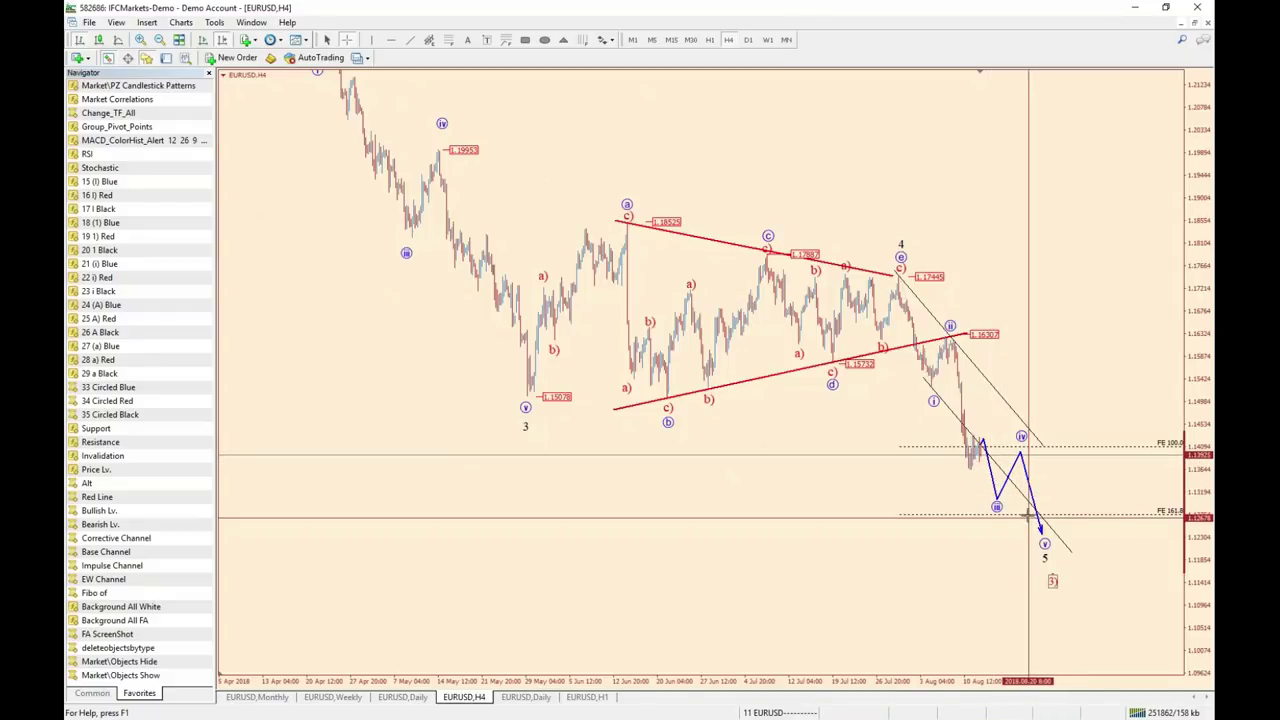
click(973, 511)
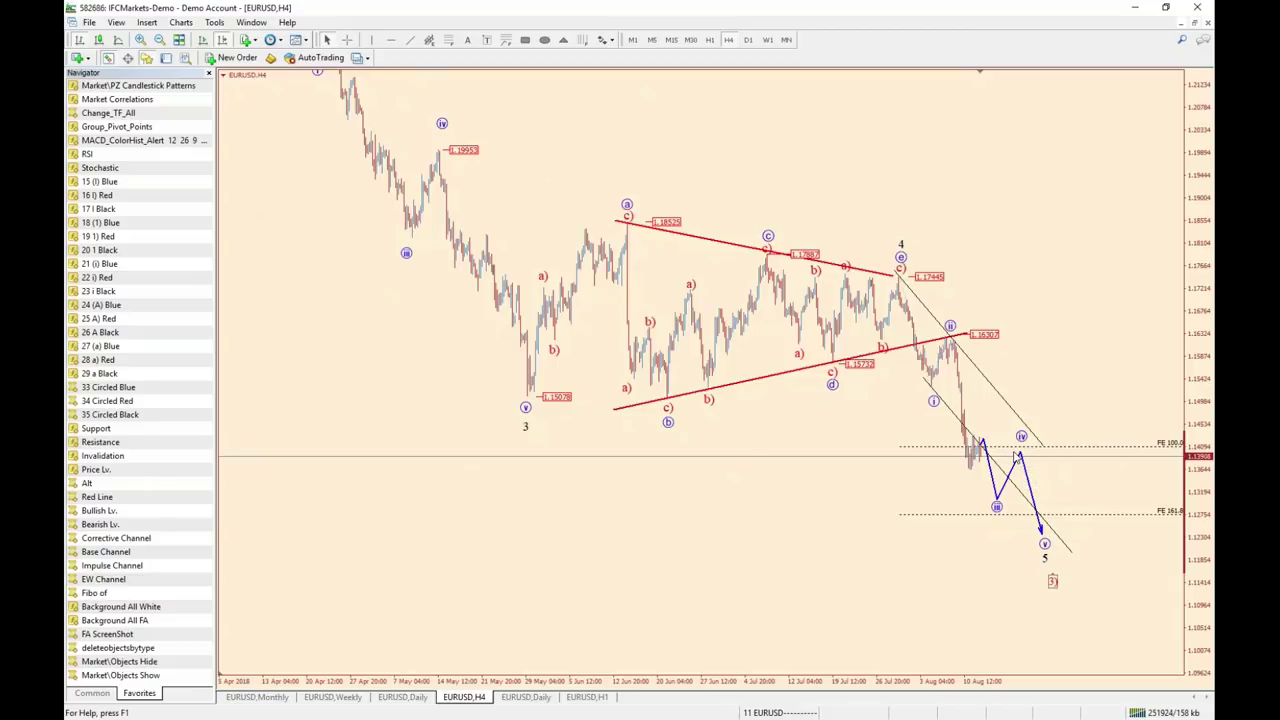
Show the EURUSD daily chart zoomed out to 2014 and read prices with the crosshair.
click(403, 697)
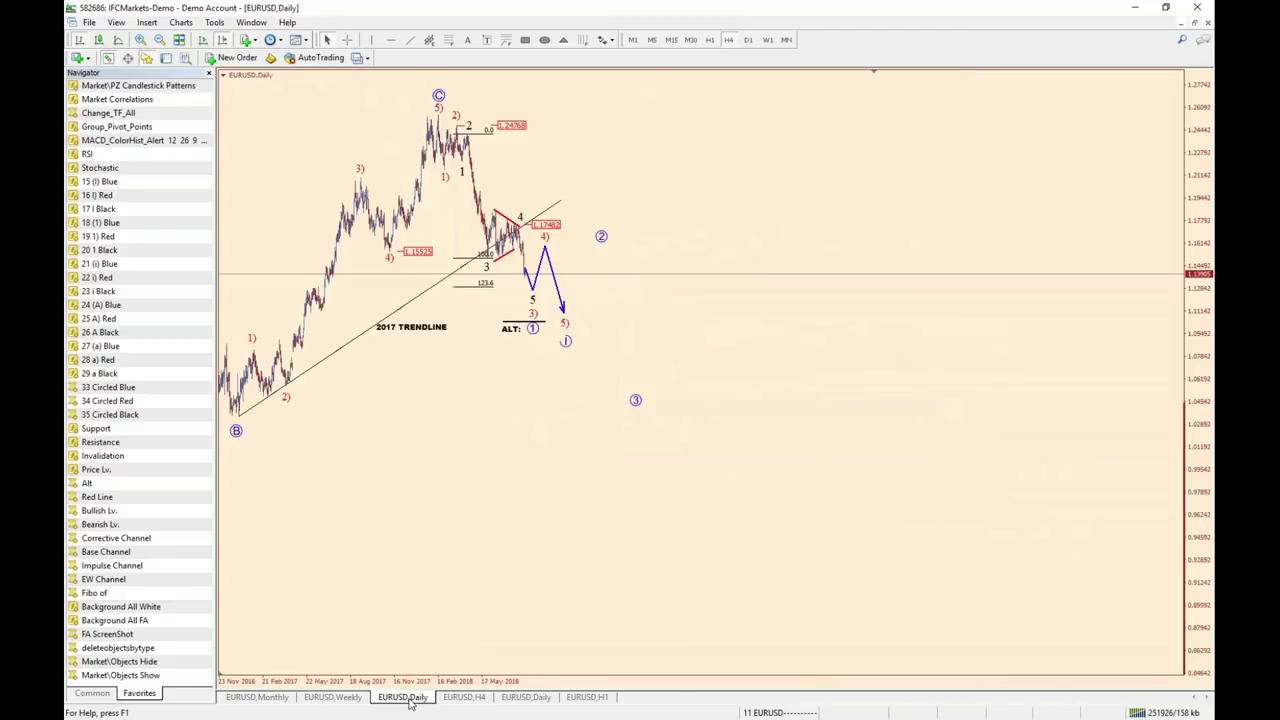
key(minus)
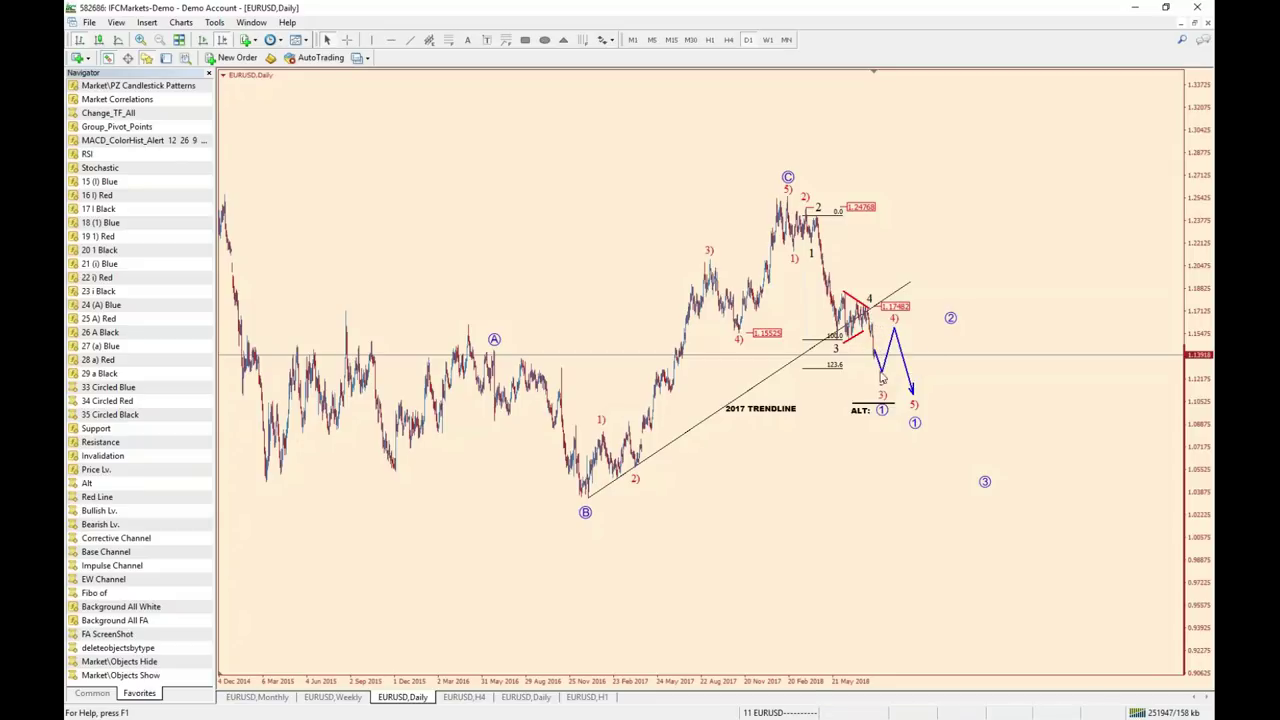
middle_click(803, 211)
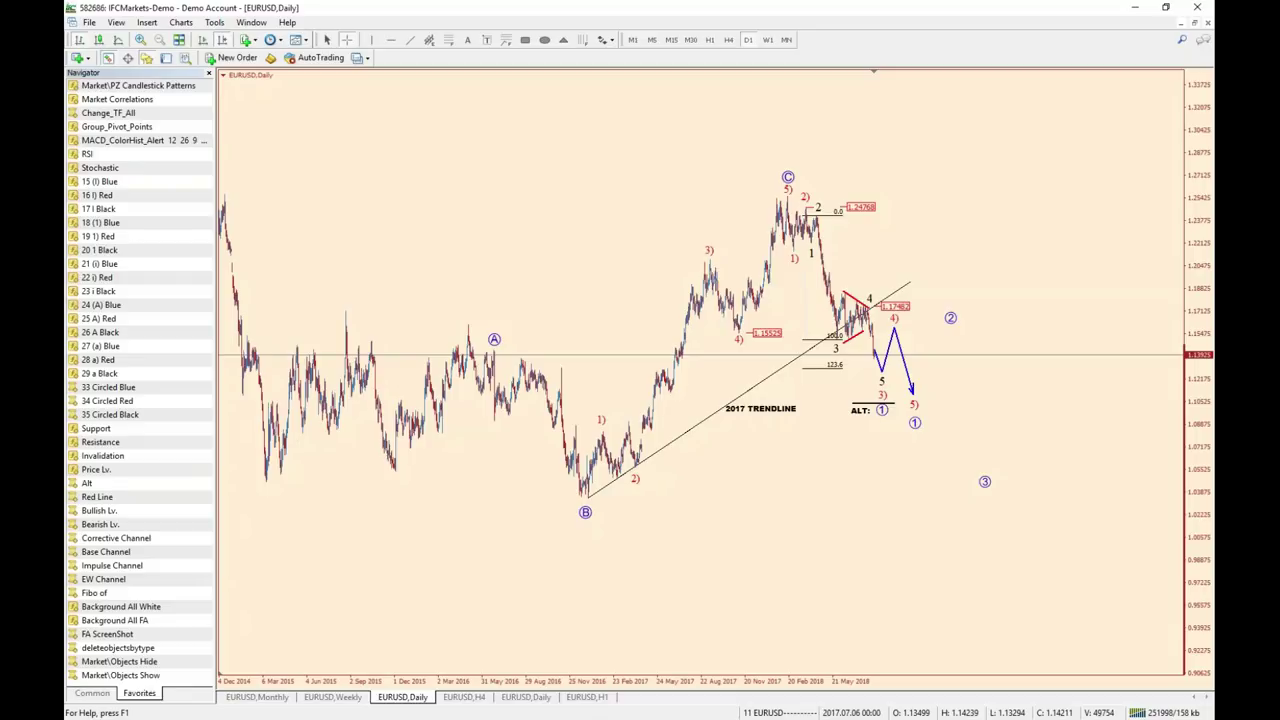
Measure the daily price drop to about 1.108, then switch to the EURUSD H1 chart.
middle_click(750, 525)
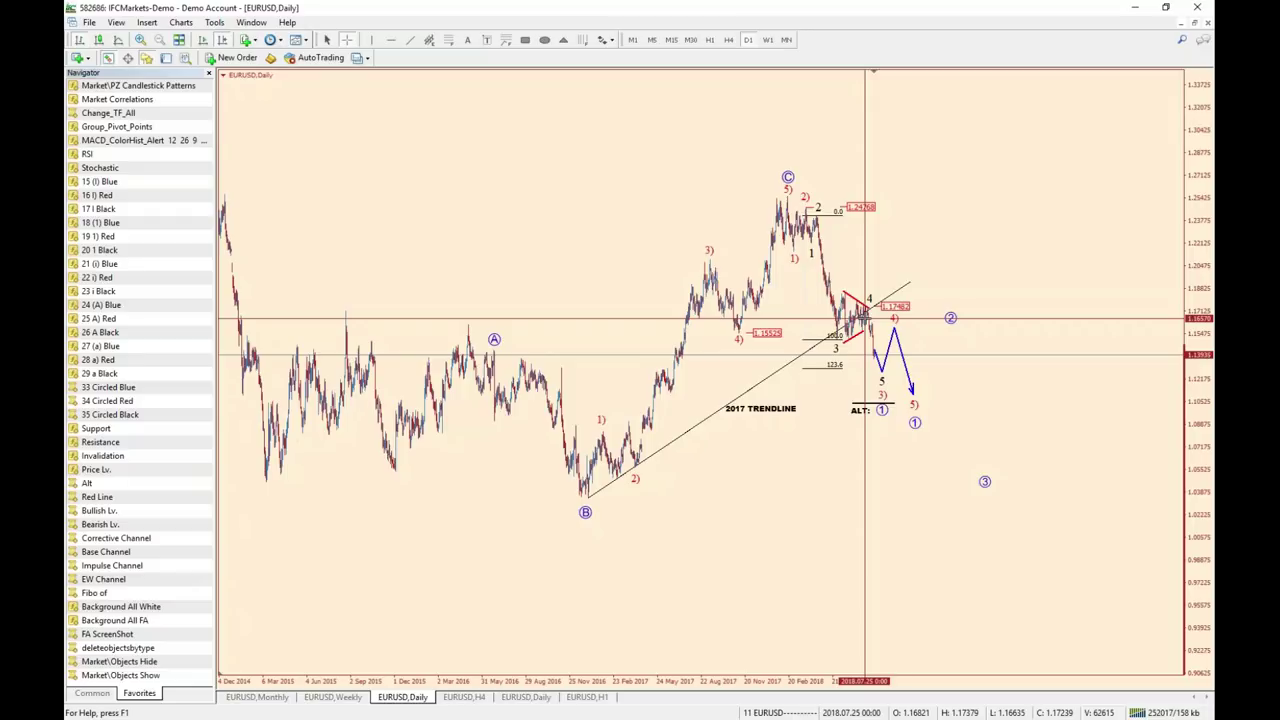
drag(862, 316, 820, 397)
key(Escape)
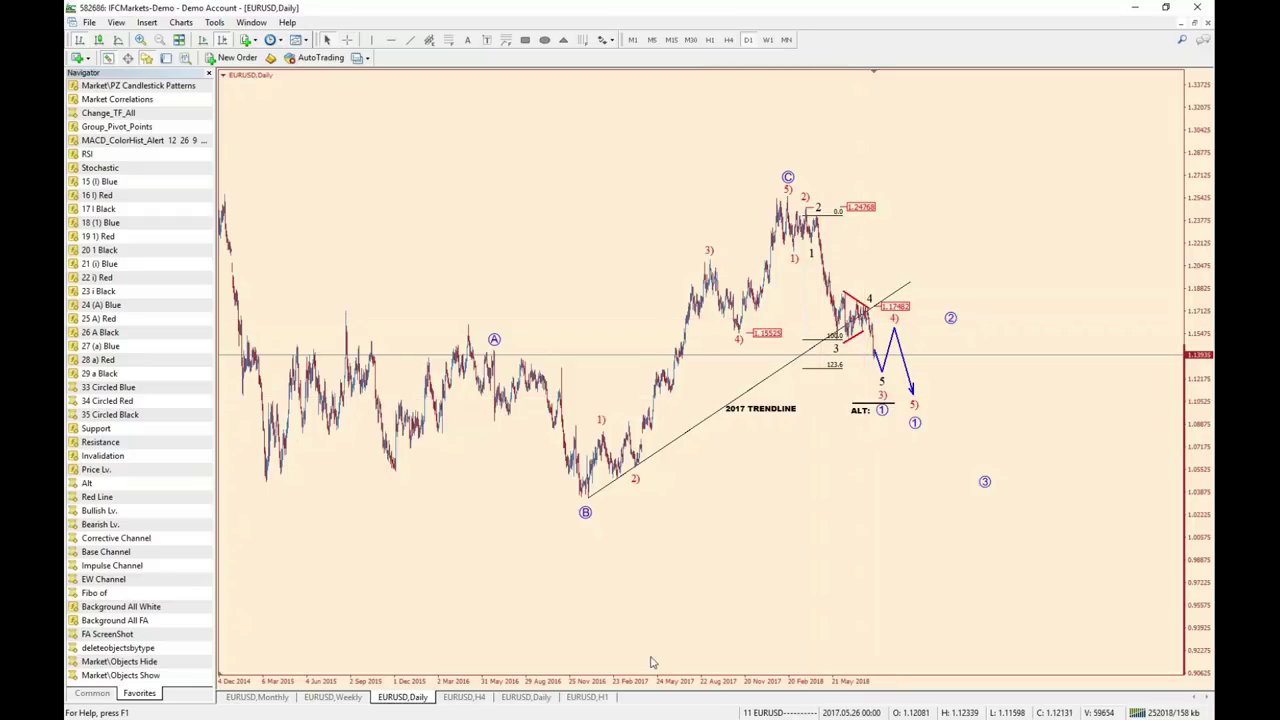
click(586, 696)
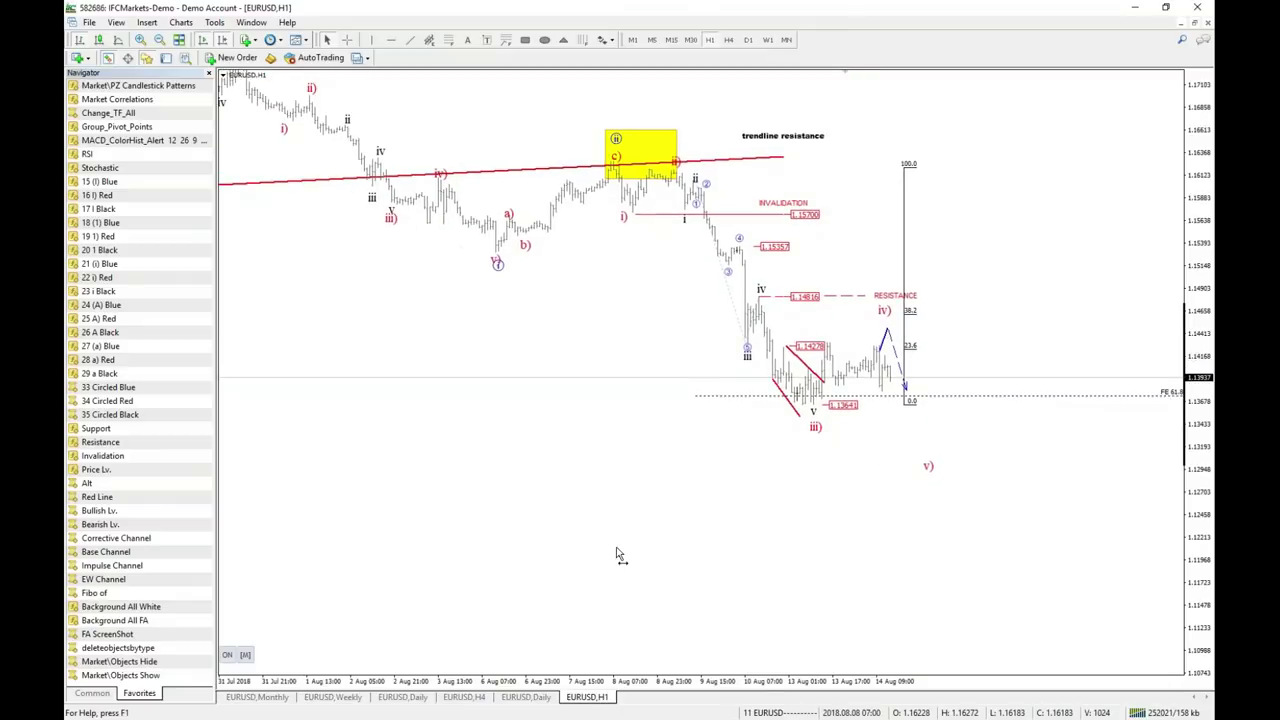
Scroll the H1 chart and return to the EURUSD 4-hour triangle wave chart.
scroll(617, 555, down, 3)
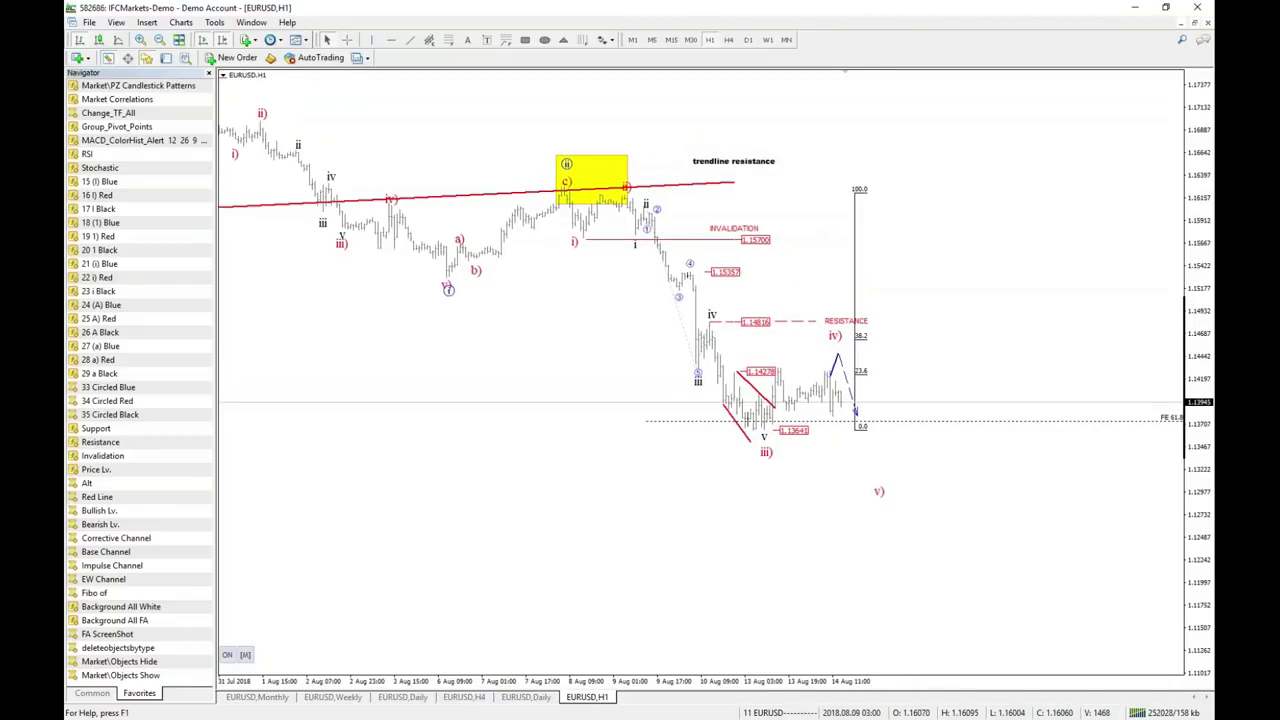
click(476, 702)
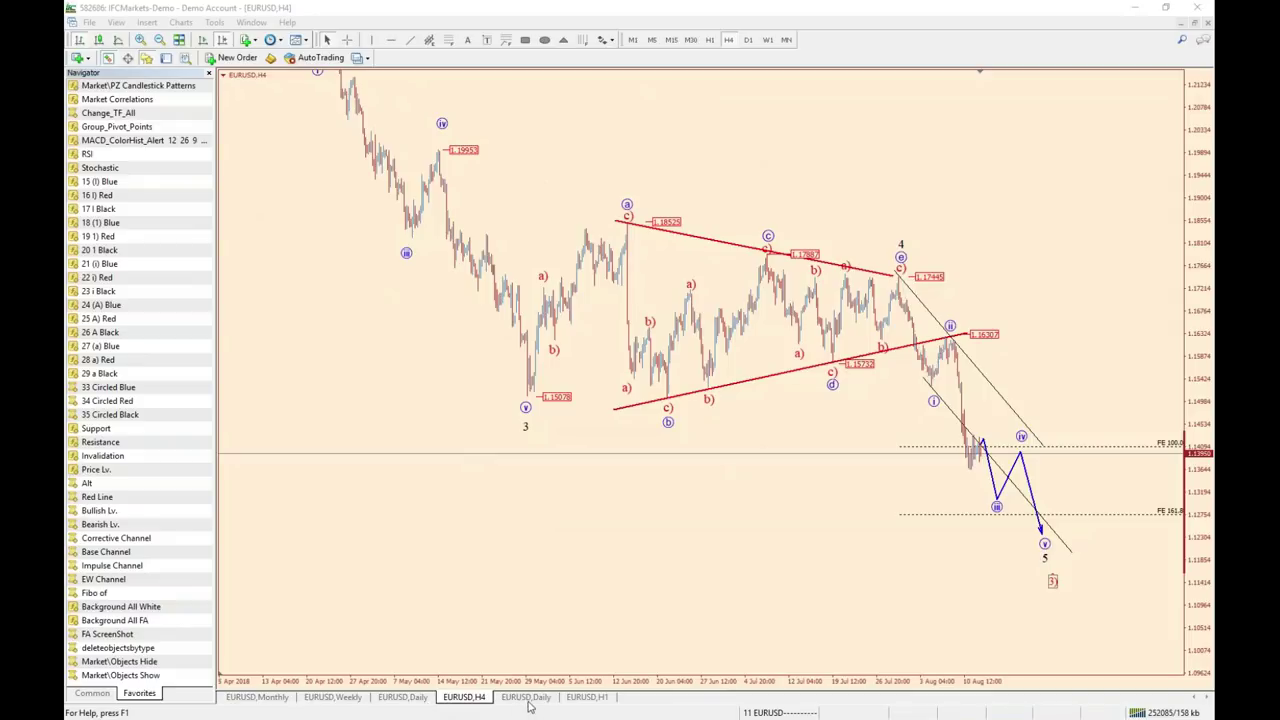
Bring the EURUSD daily wave-count chart back to the front.
click(400, 698)
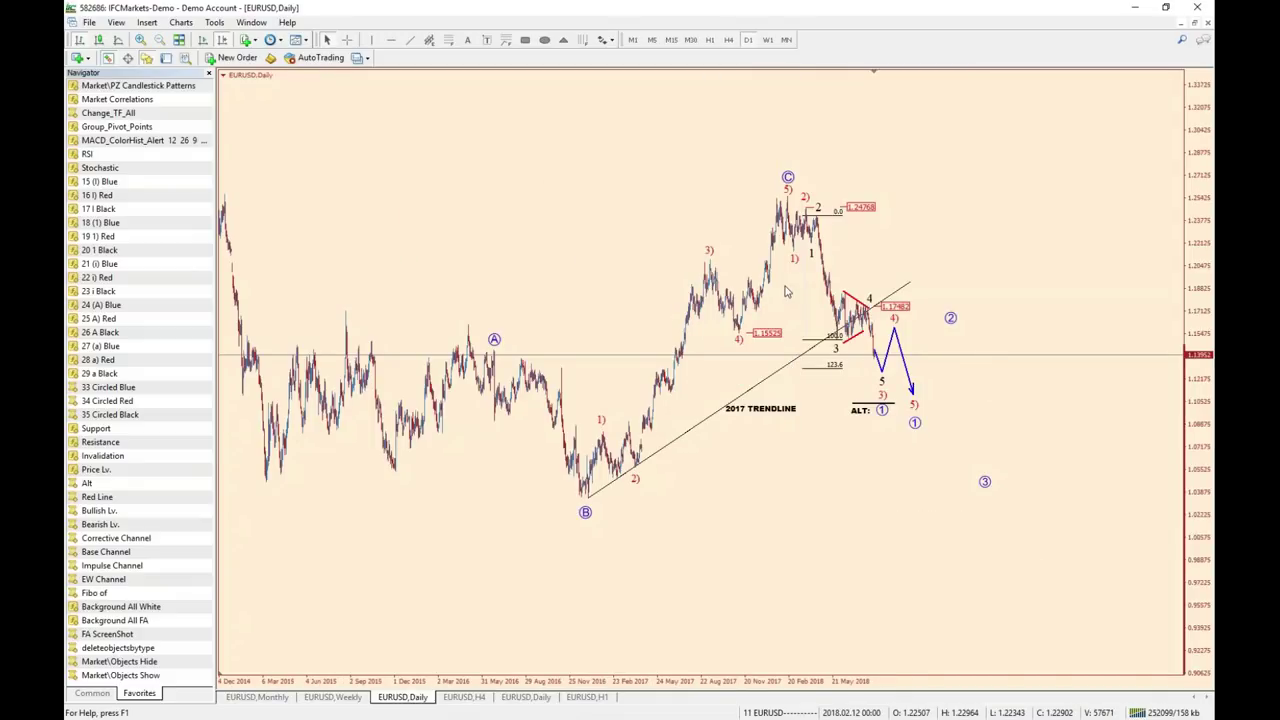
middle_click(834, 370)
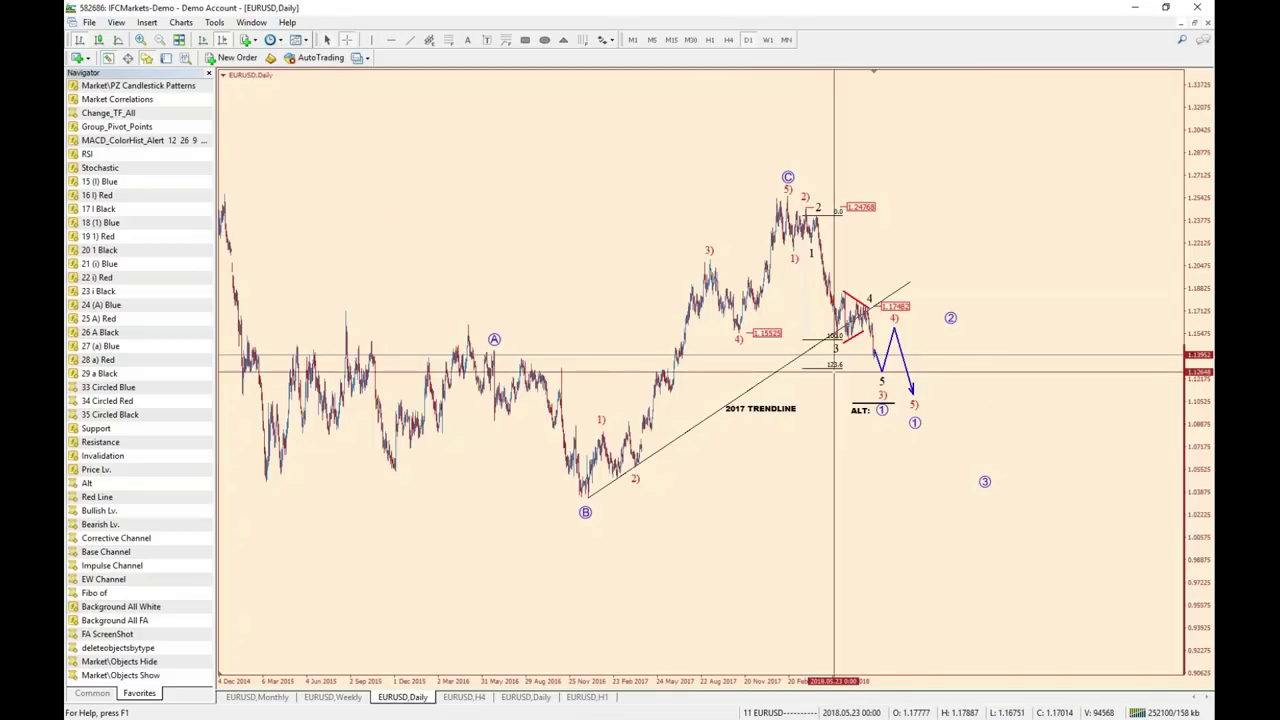
middle_click(947, 265)
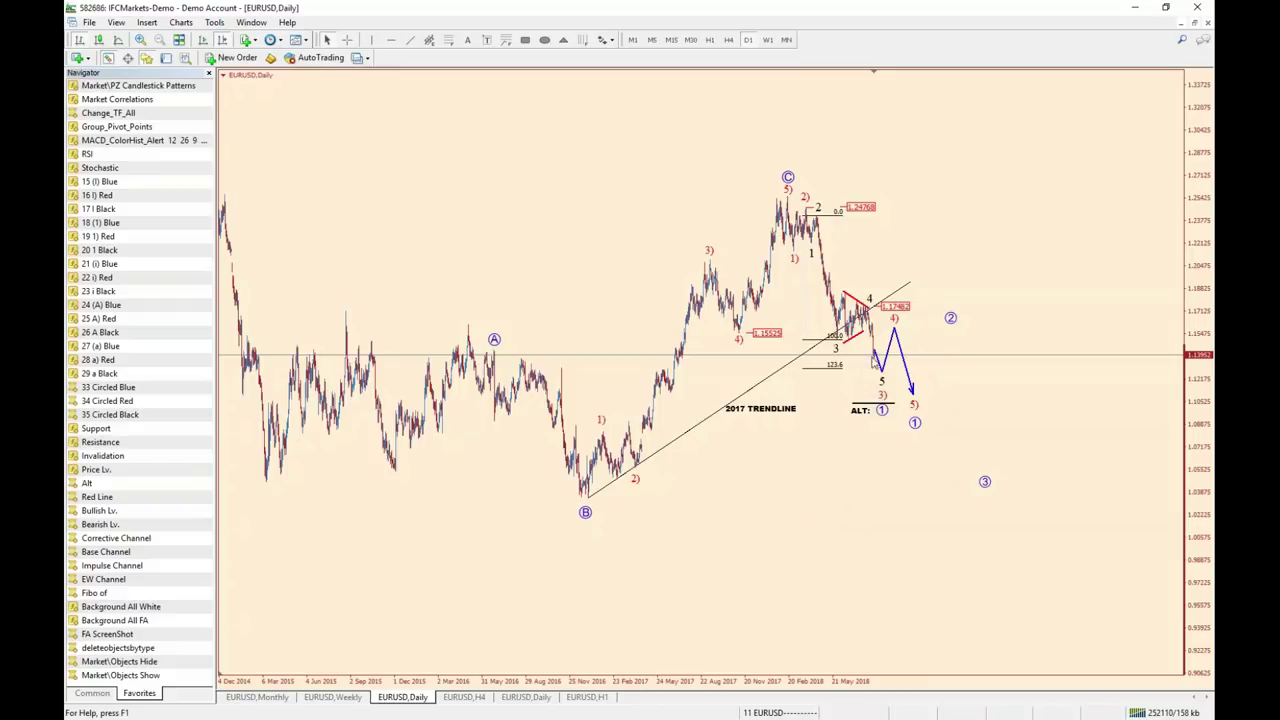
middle_click(864, 470)
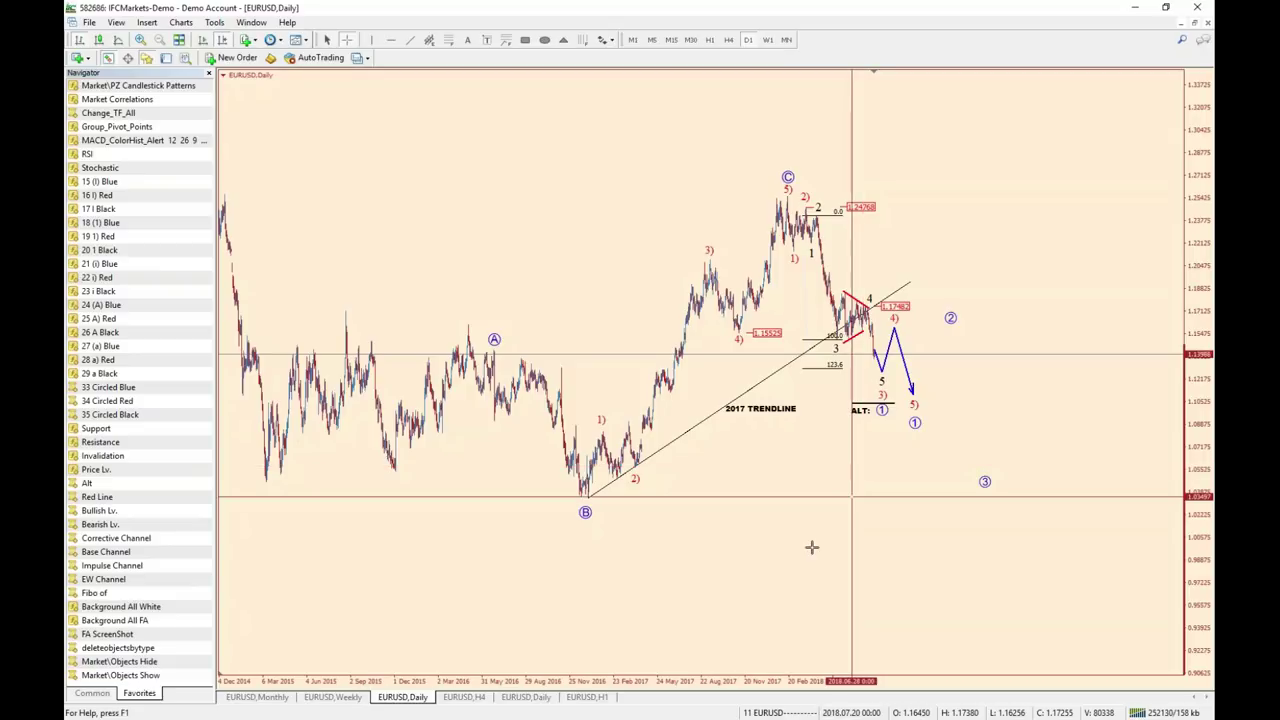
middle_click(722, 316)
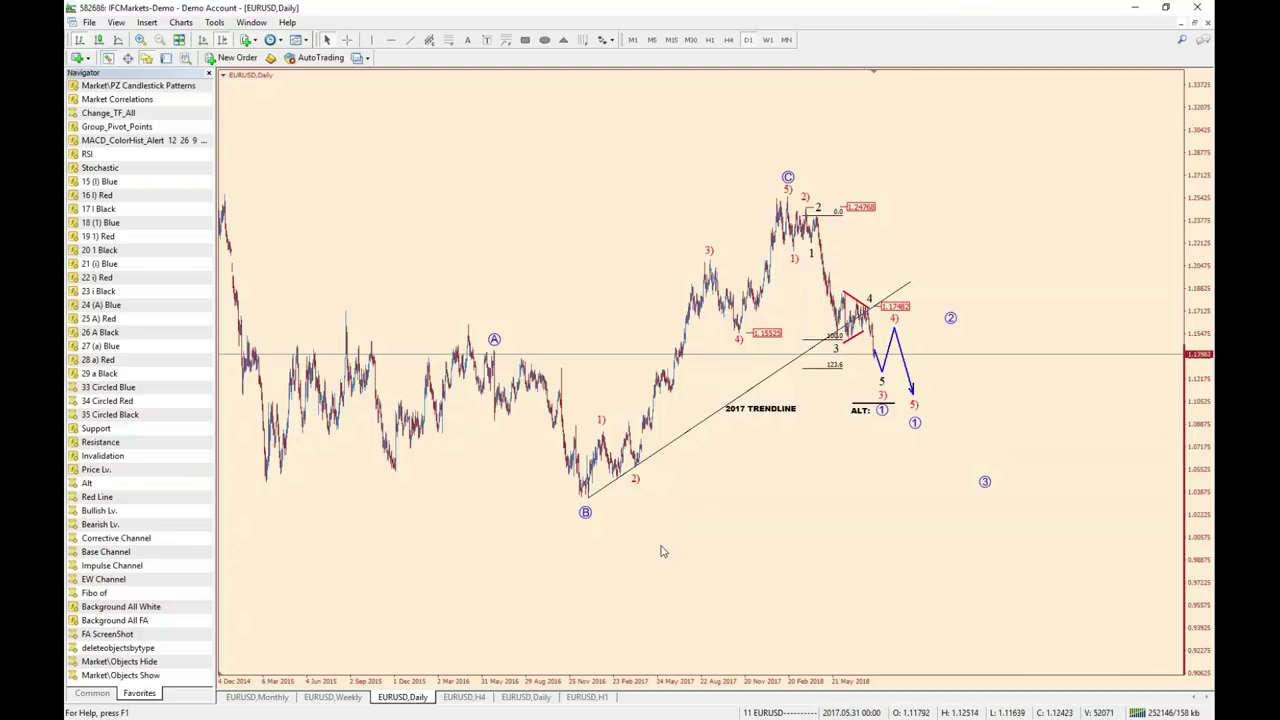
Move circled A onto the earlier peak; draw the blue path up to circled 2, down to lowered 3.
drag(660, 549, 688, 550)
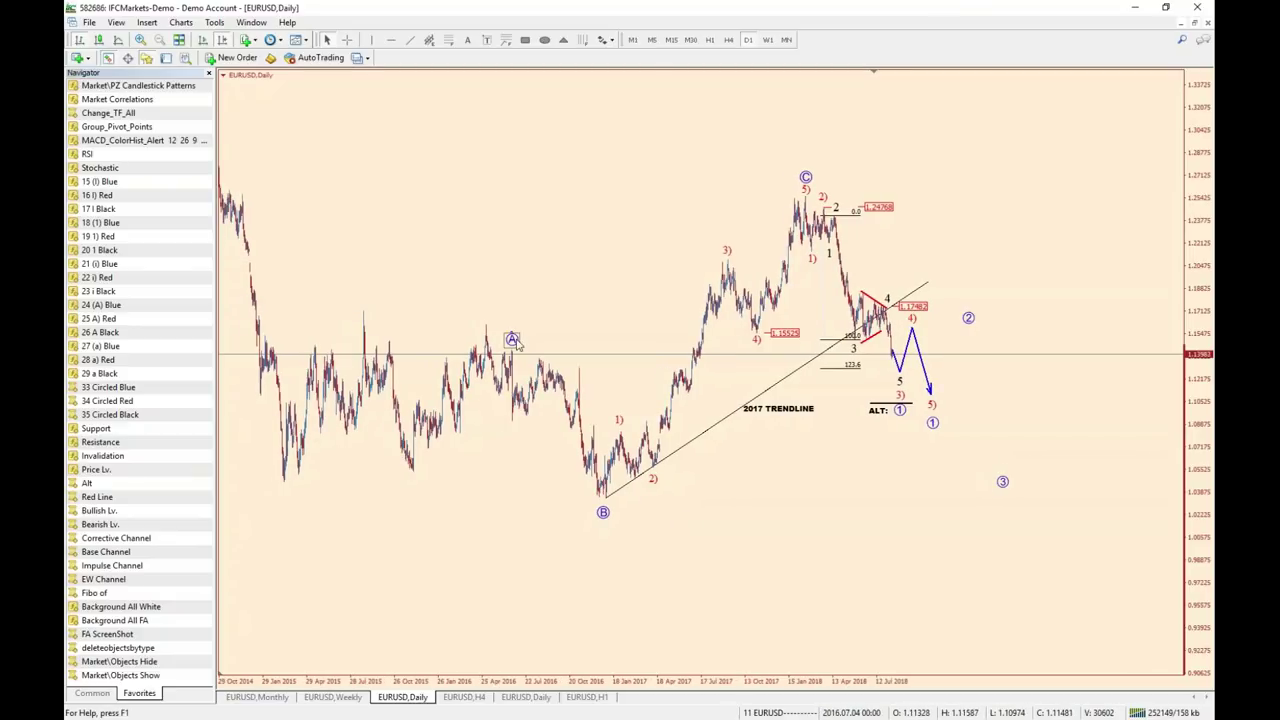
drag(513, 344, 360, 295)
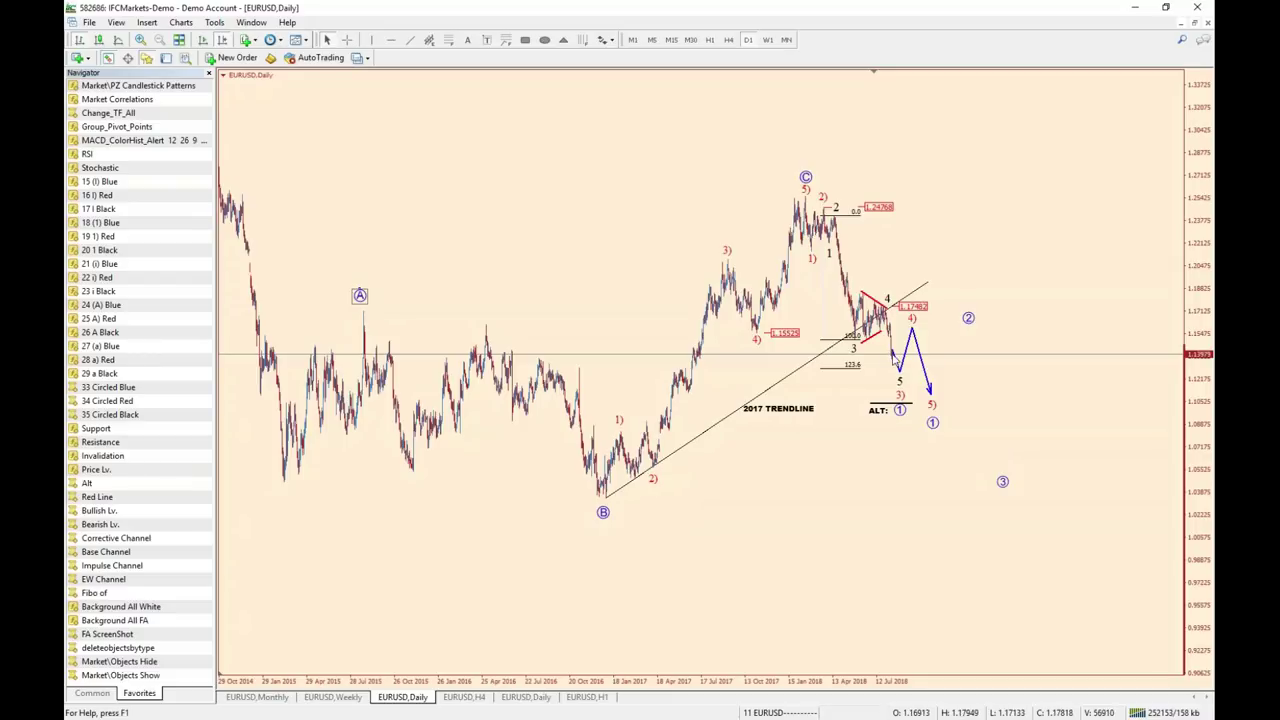
middle_click(681, 548)
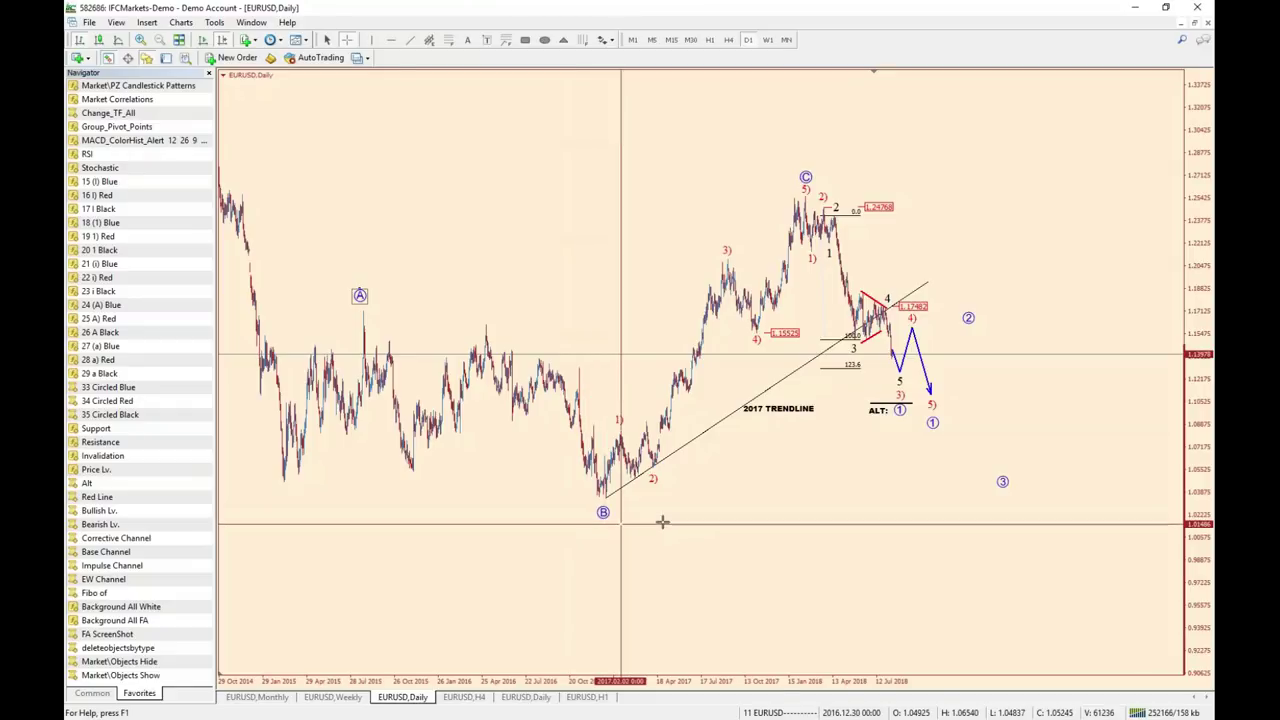
mouse_move(930, 390)
mouse_down()
mouse_move(973, 294)
mouse_move(969, 310)
mouse_up()
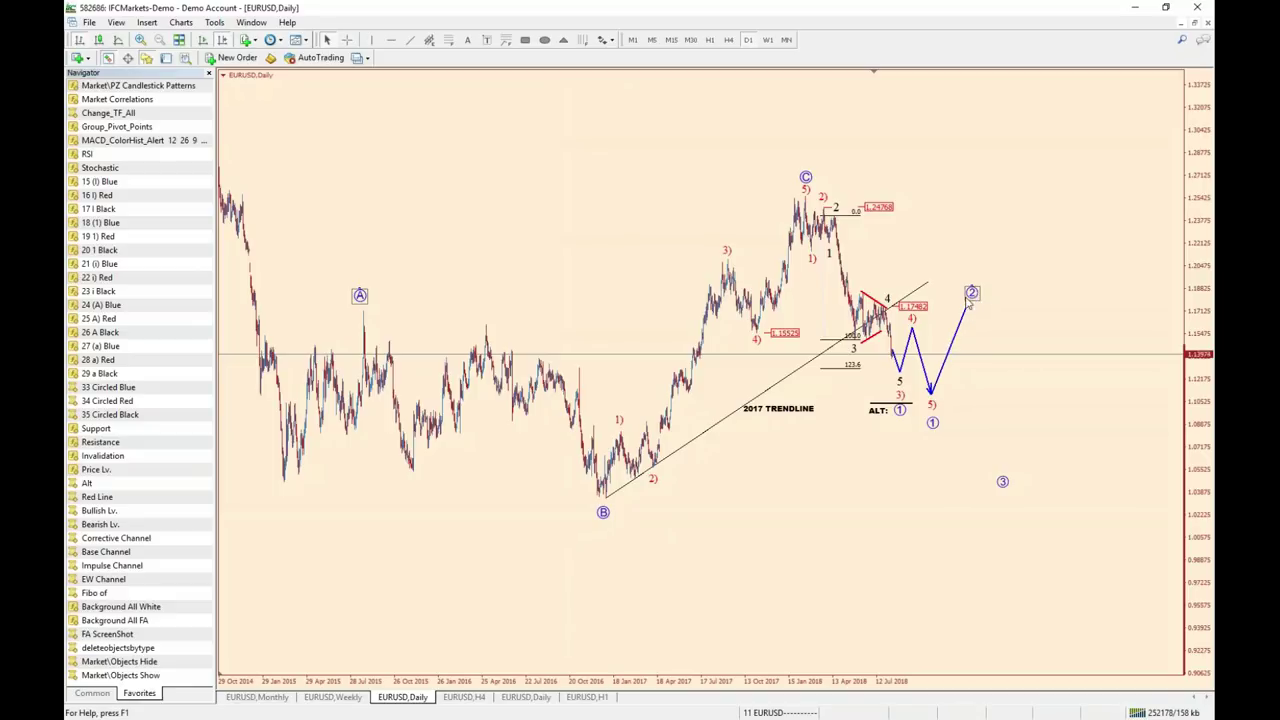
double_click(951, 358)
mouse_move(967, 302)
mouse_down()
mouse_move(1029, 463)
mouse_move(1014, 457)
mouse_move(1034, 531)
mouse_move(1013, 455)
mouse_up()
double_click(1003, 481)
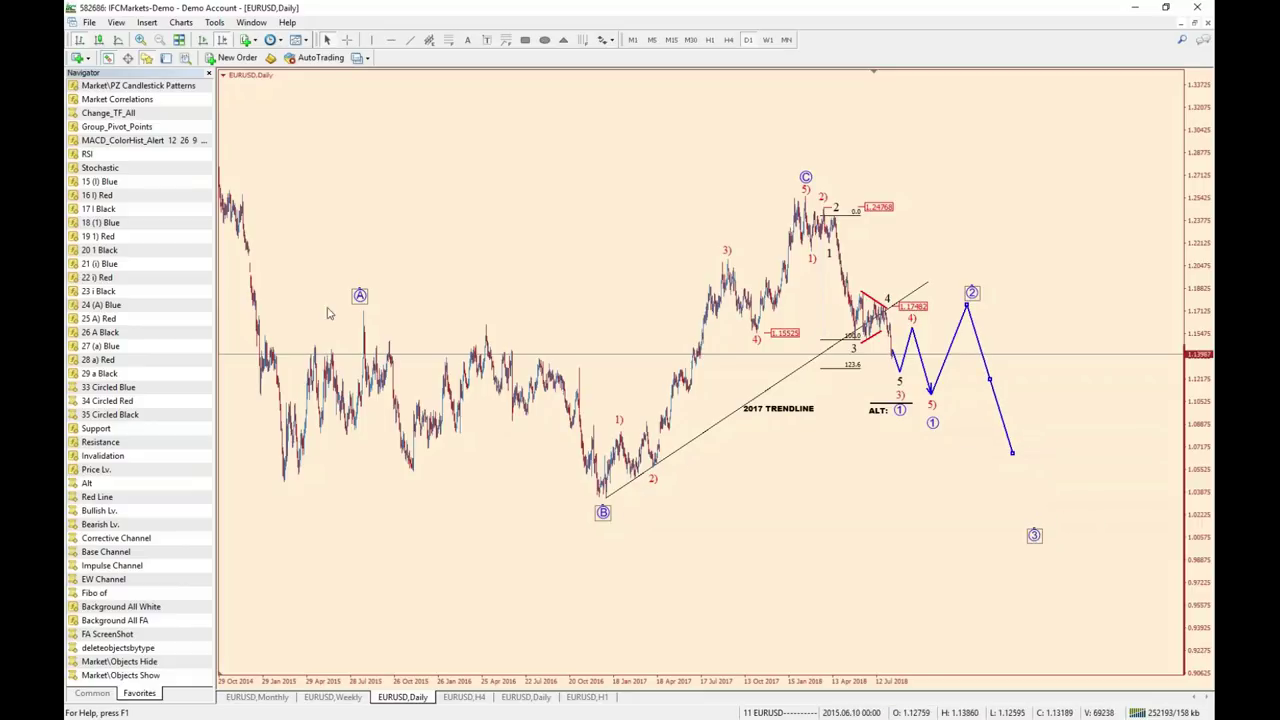
drag(360, 296, 353, 307)
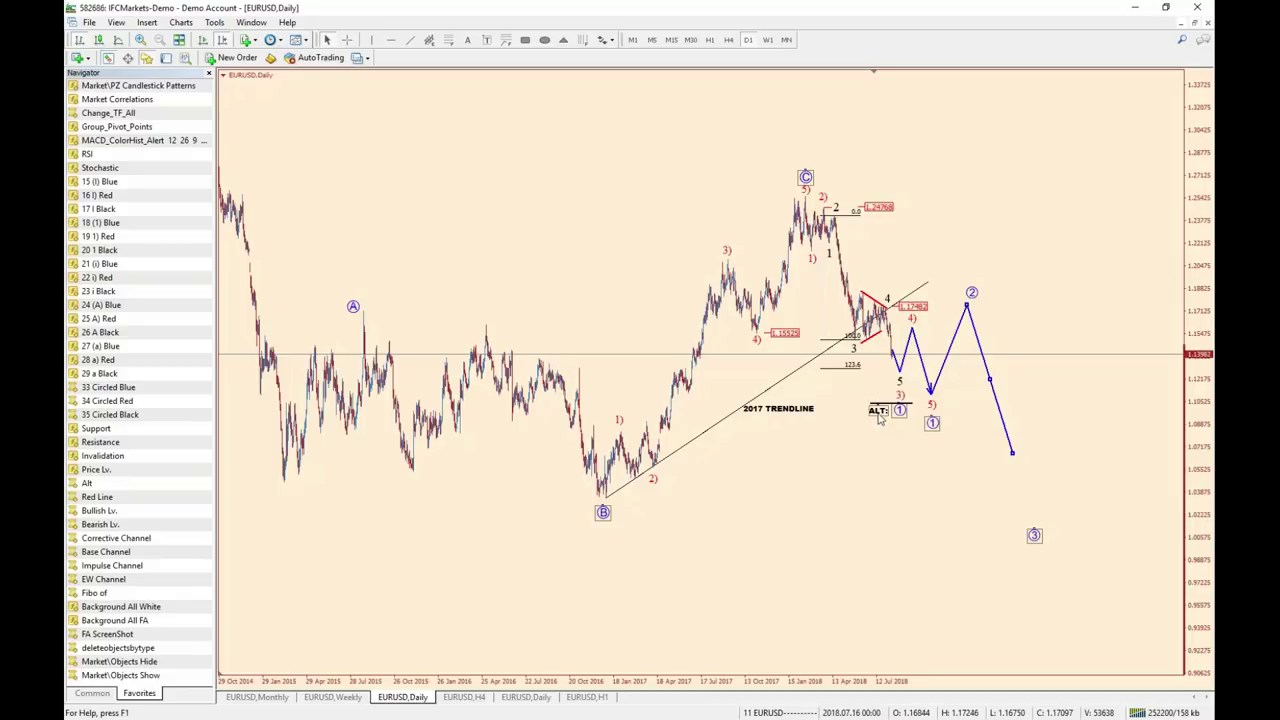
Delete the old wave labels, circled 2, the line under 3), the 2017 TRENDLINE text and circled A.
key(BackSpace)
key(BackSpace)
key(BackSpace)
key(BackSpace)
key(BackSpace)
key(BackSpace)
key(BackSpace)
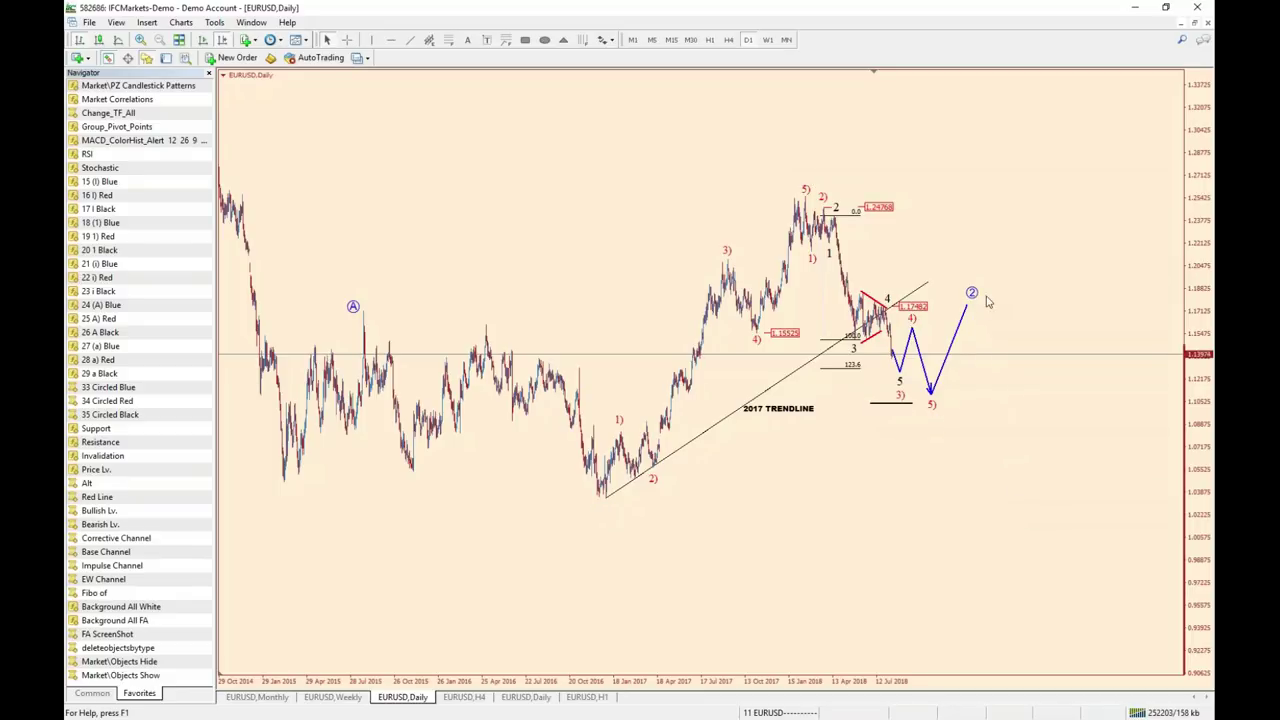
double_click(971, 292)
key(BackSpace)
double_click(871, 402)
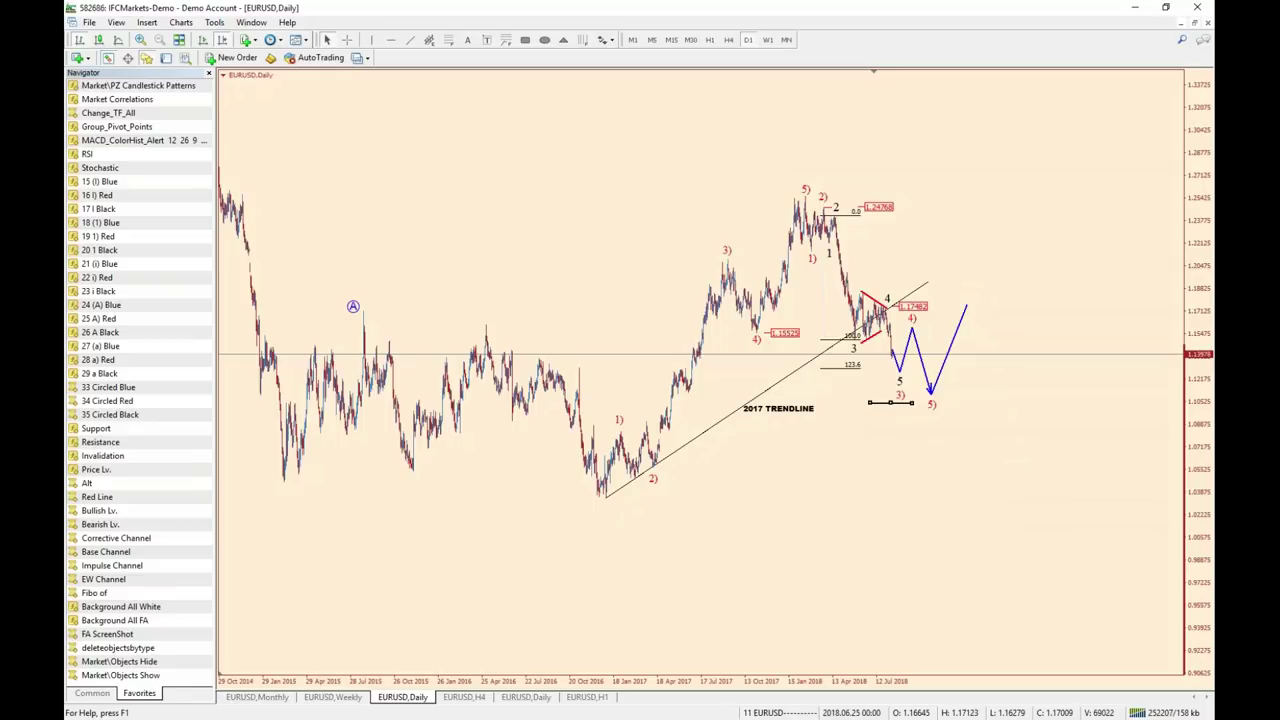
key(BackSpace)
double_click(778, 408)
key(BackSpace)
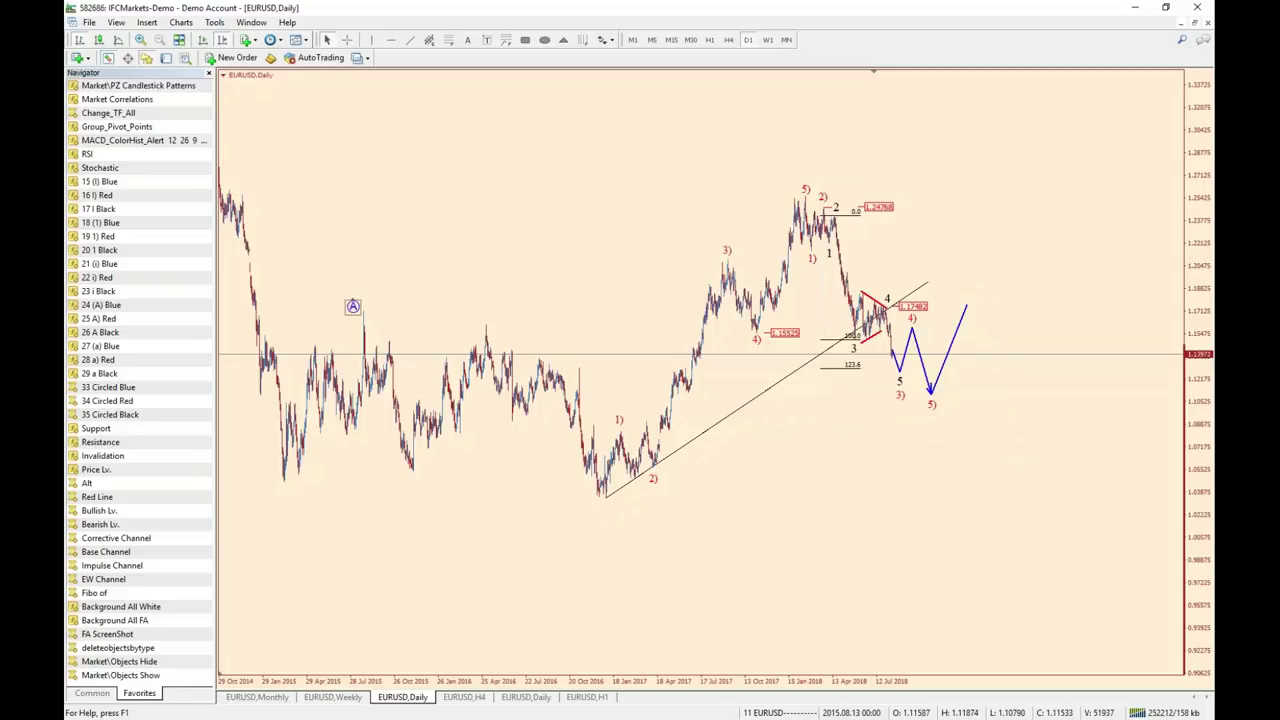
double_click(352, 306)
key(BackSpace)
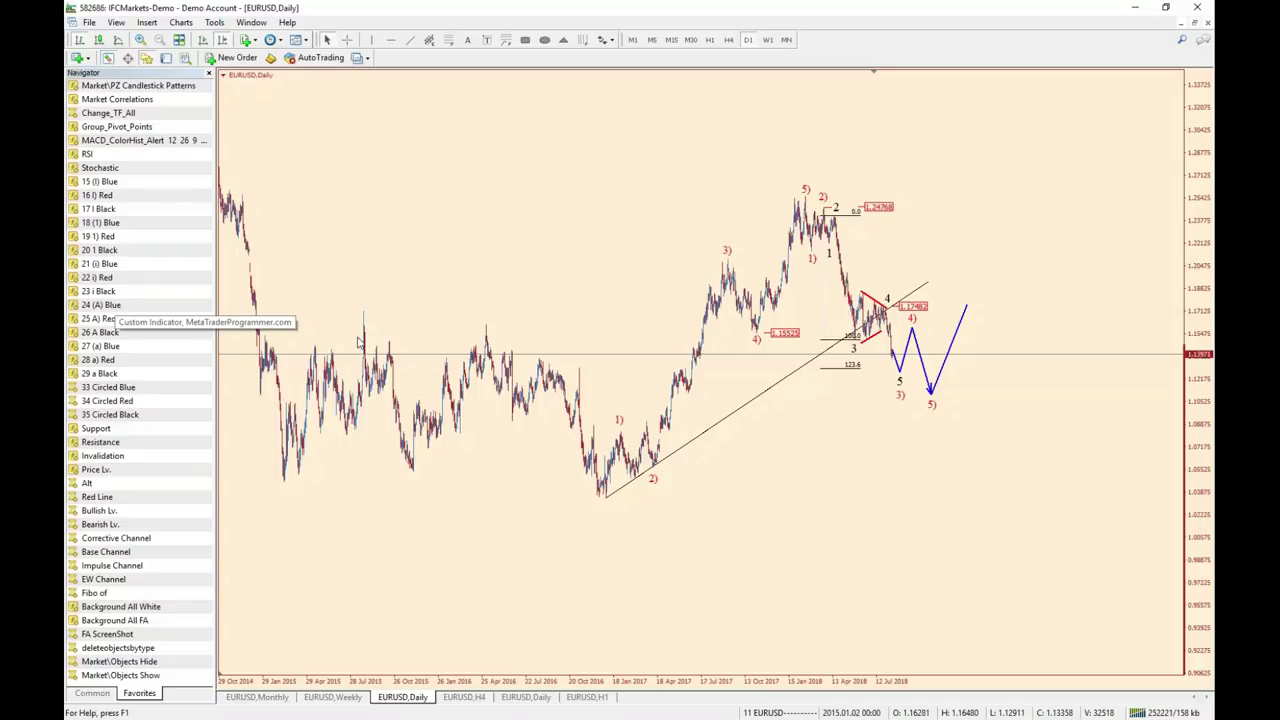
Apply the 24 (A) Blue indicator to place new circled A, B, C labels.
middle_click(603, 520)
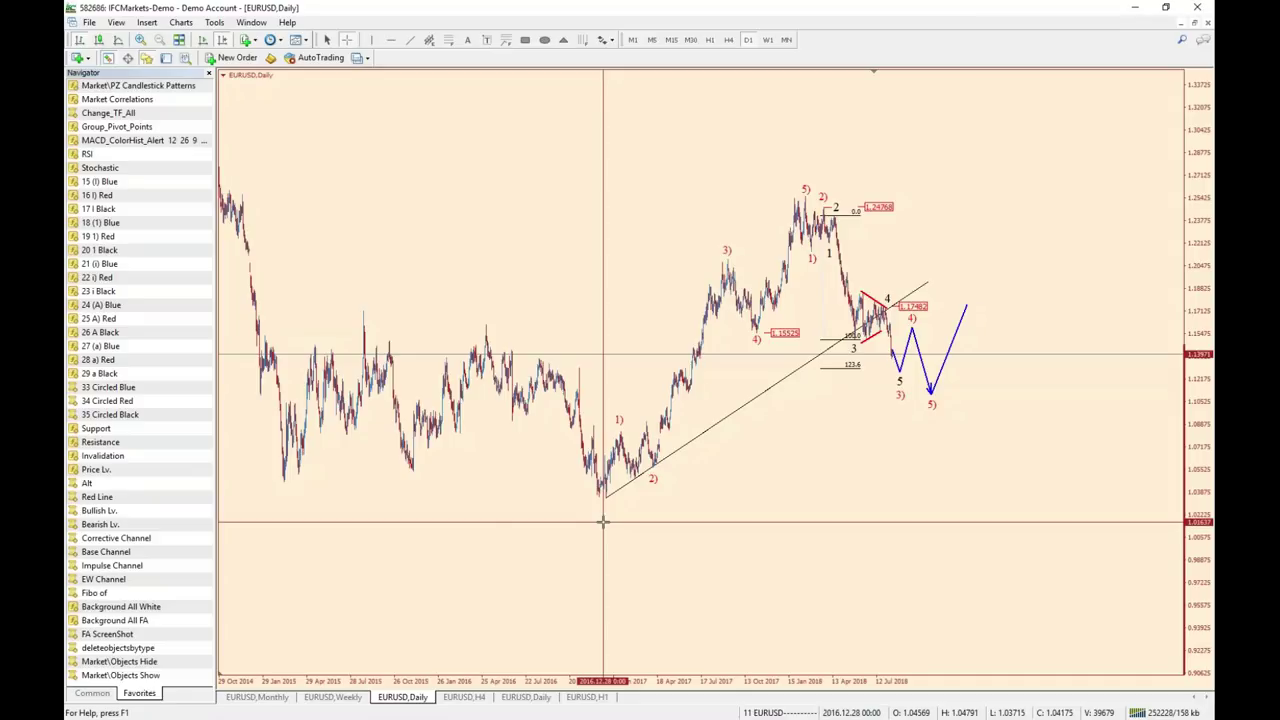
middle_click(603, 520)
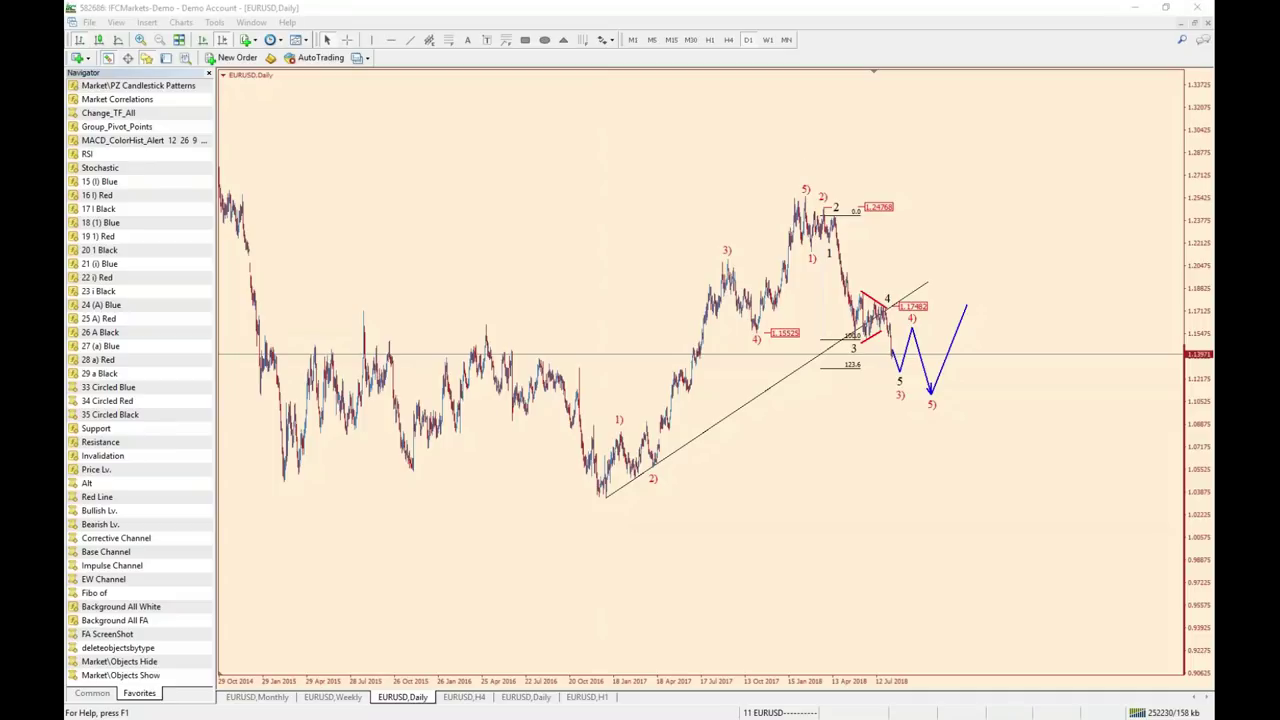
key(ctrl+4)
key(Return)
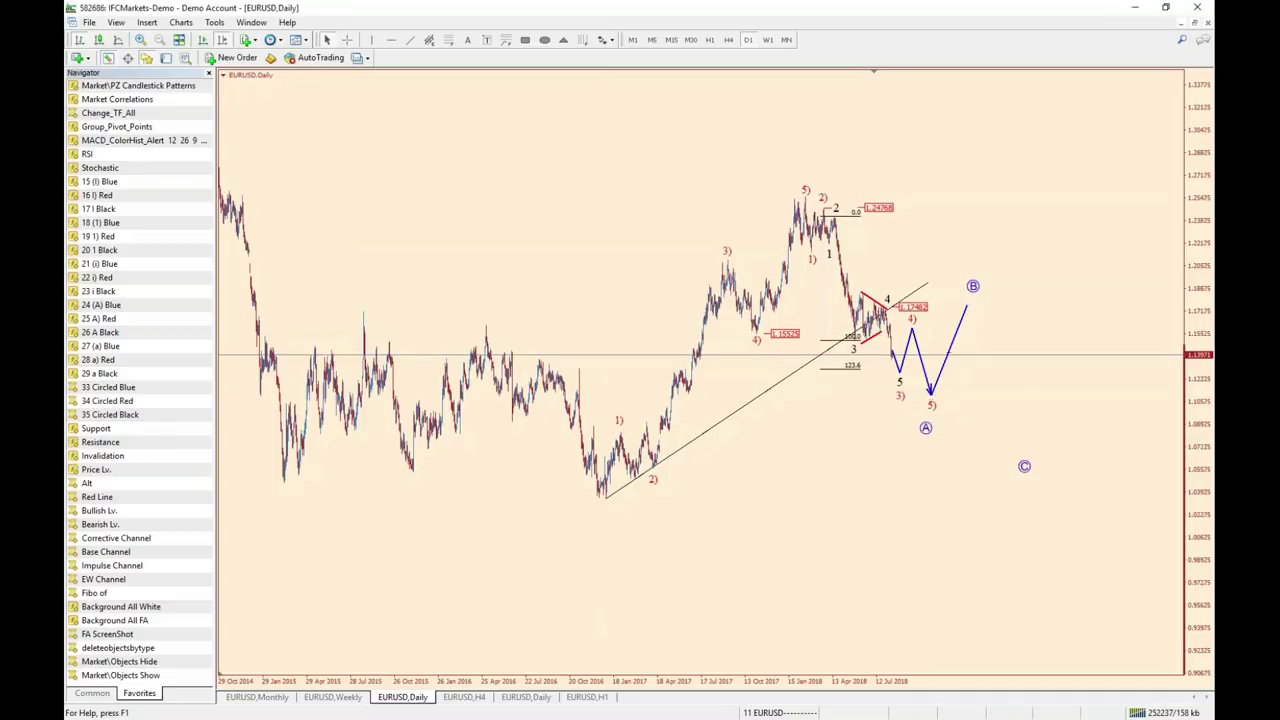
Draw a blue leg from the circled B peak down, ending just above circled C.
drag(966, 305, 1023, 448)
drag(1021, 442, 1027, 454)
mouse_move(1025, 458)
mouse_down()
mouse_move(1034, 554)
mouse_move(1024, 465)
mouse_up()
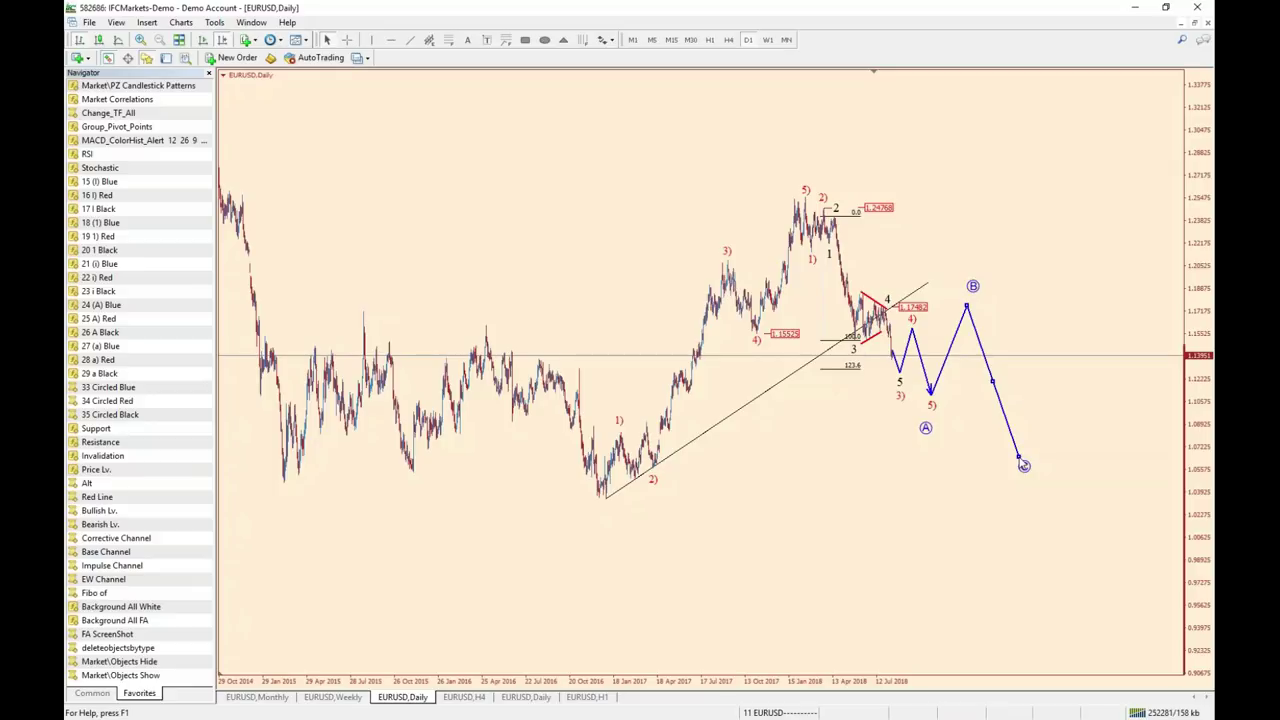
drag(1020, 461, 1020, 446)
middle_click(1022, 450)
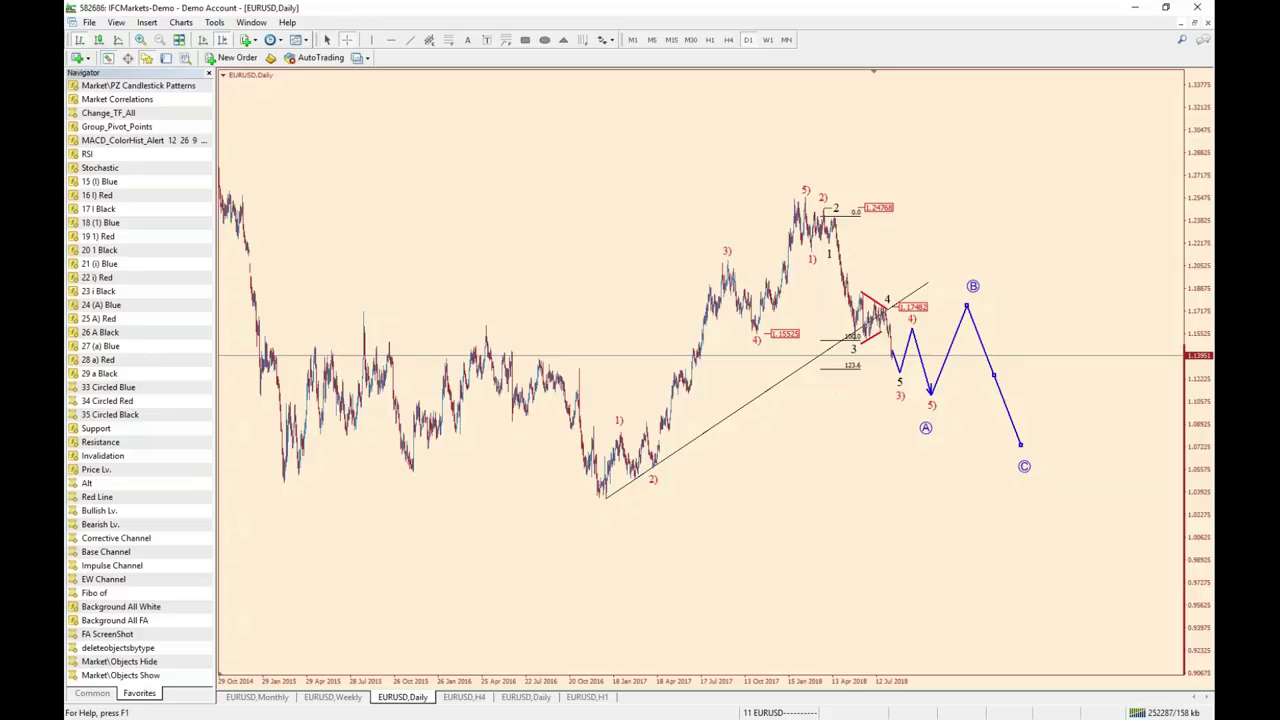
scroll(1021, 444, down, 1)
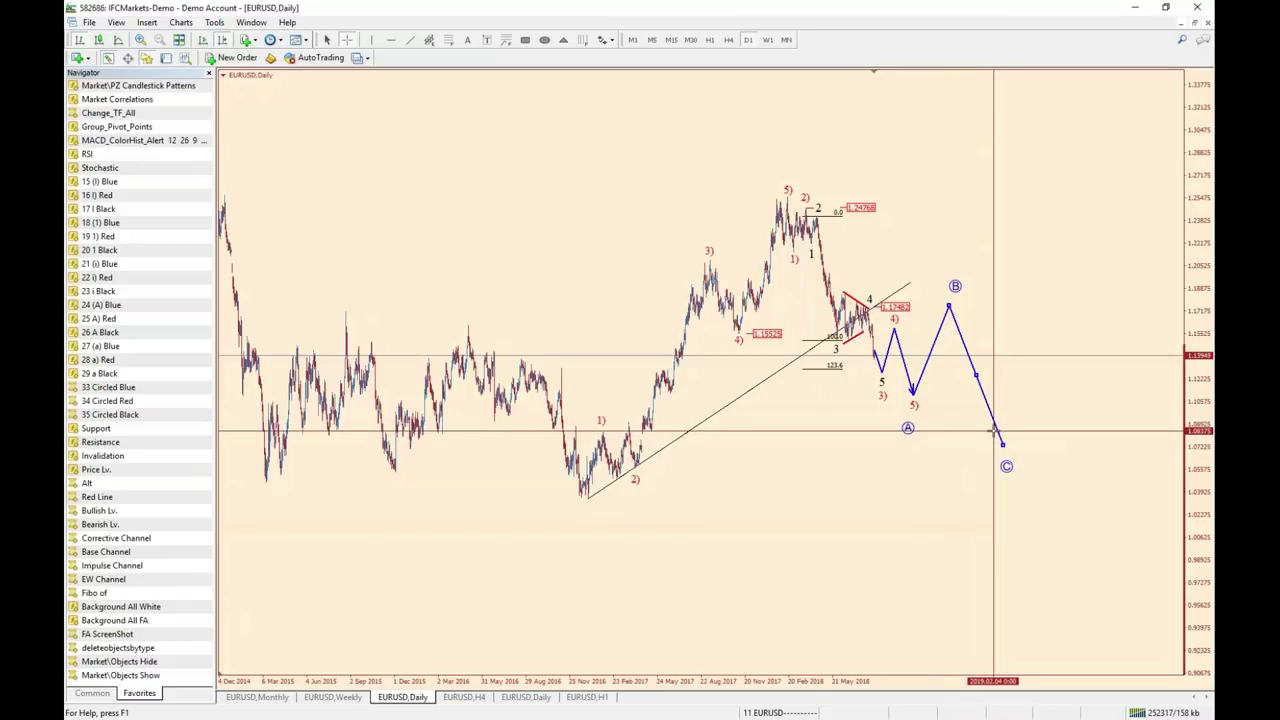
Turn off the crosshair on the EURUSD daily chart.
click(993, 430)
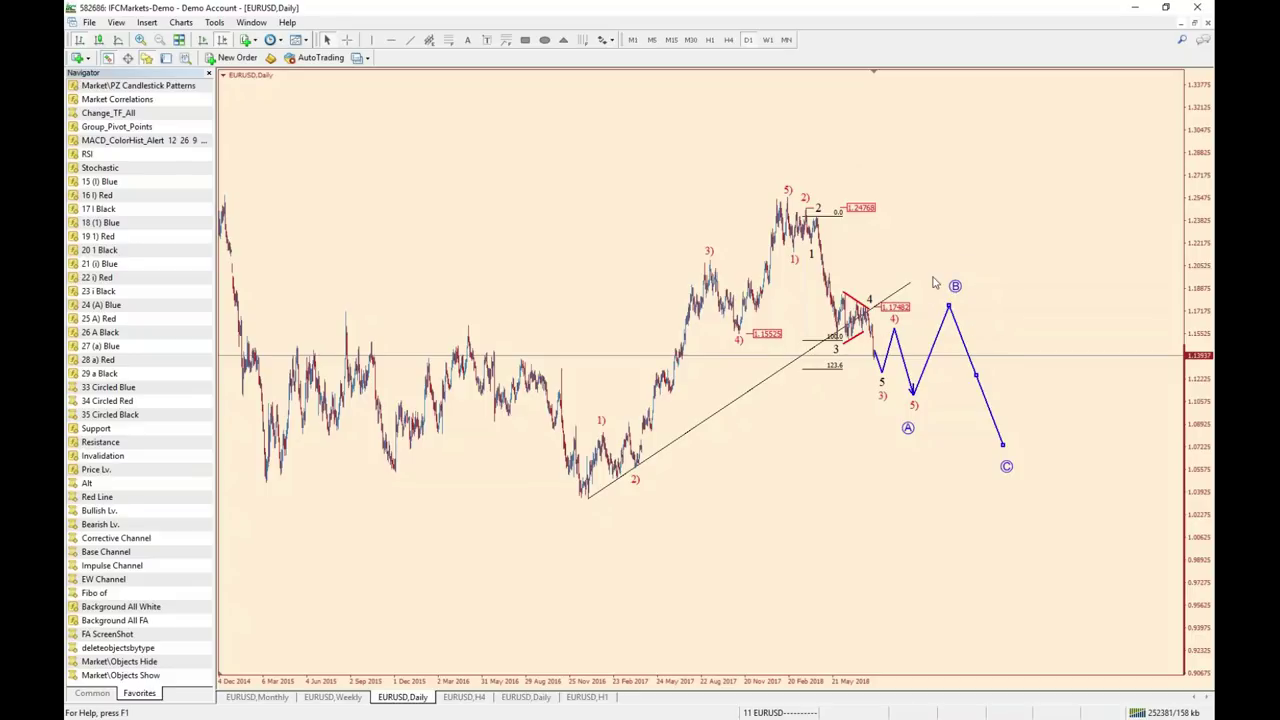
Load the 18 GOLD profile and bring its XAUUSD weekly charts to the front.
click(778, 713)
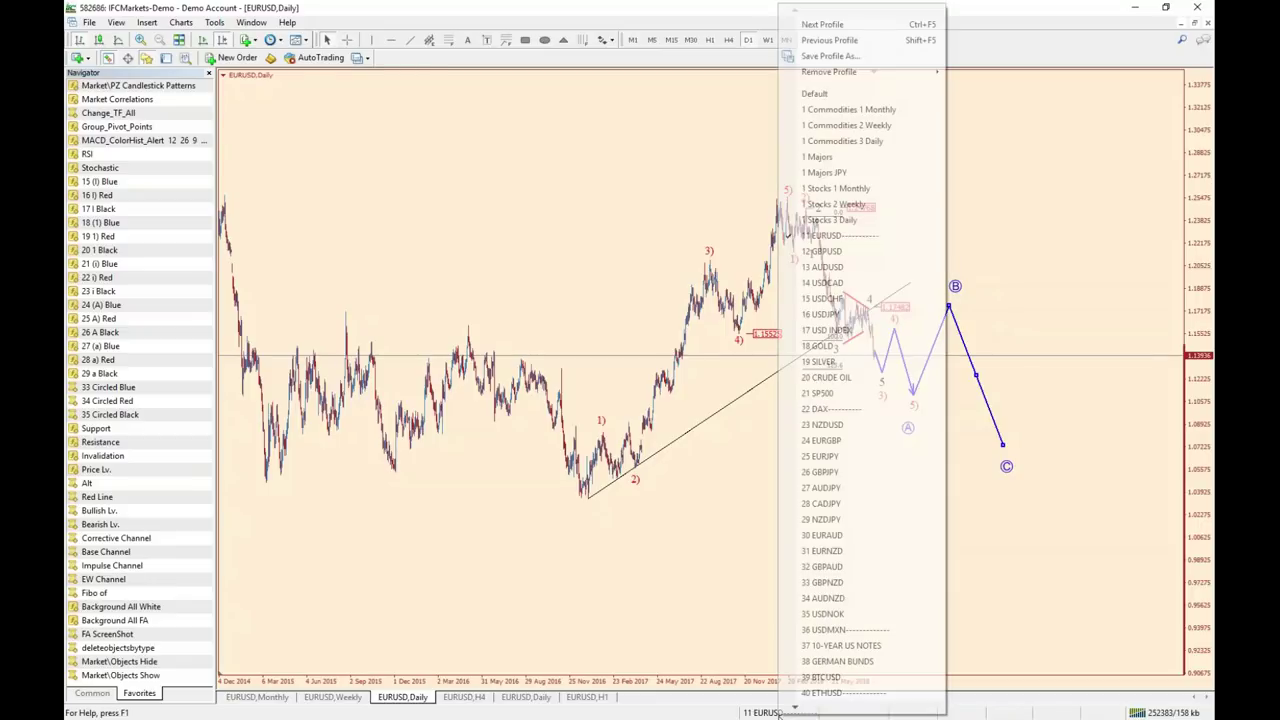
click(855, 347)
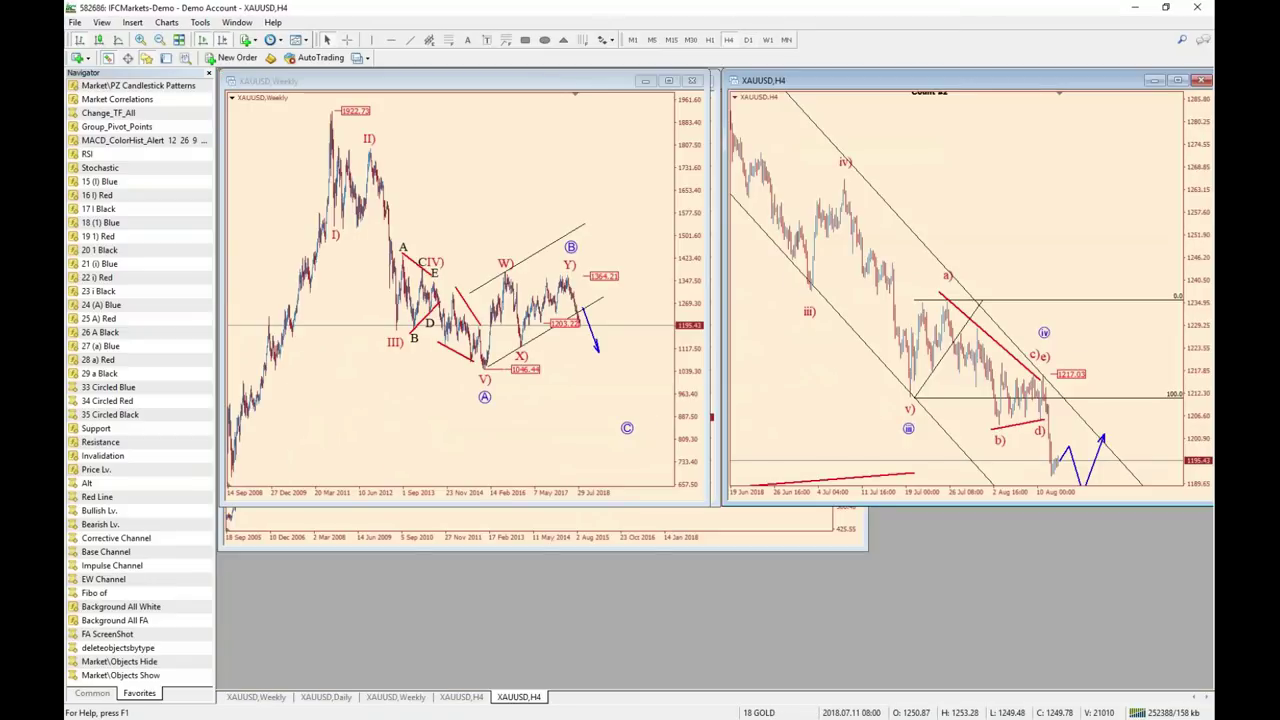
click(383, 697)
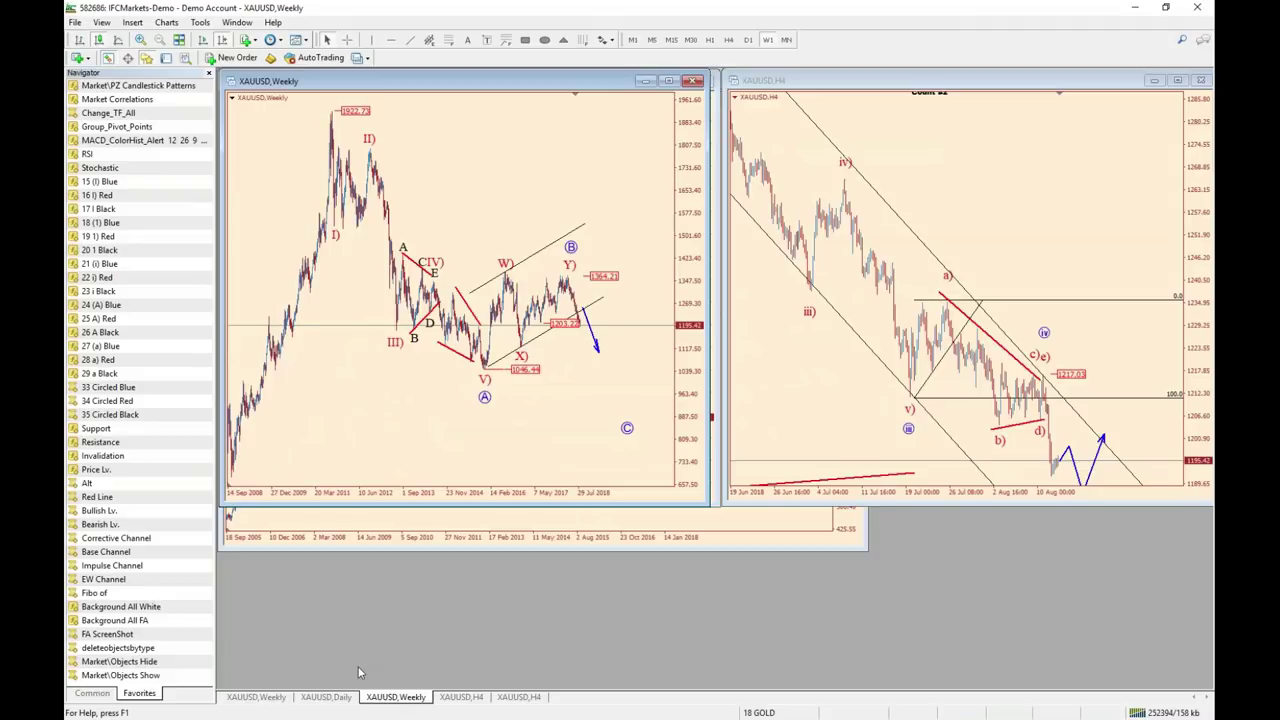
click(272, 697)
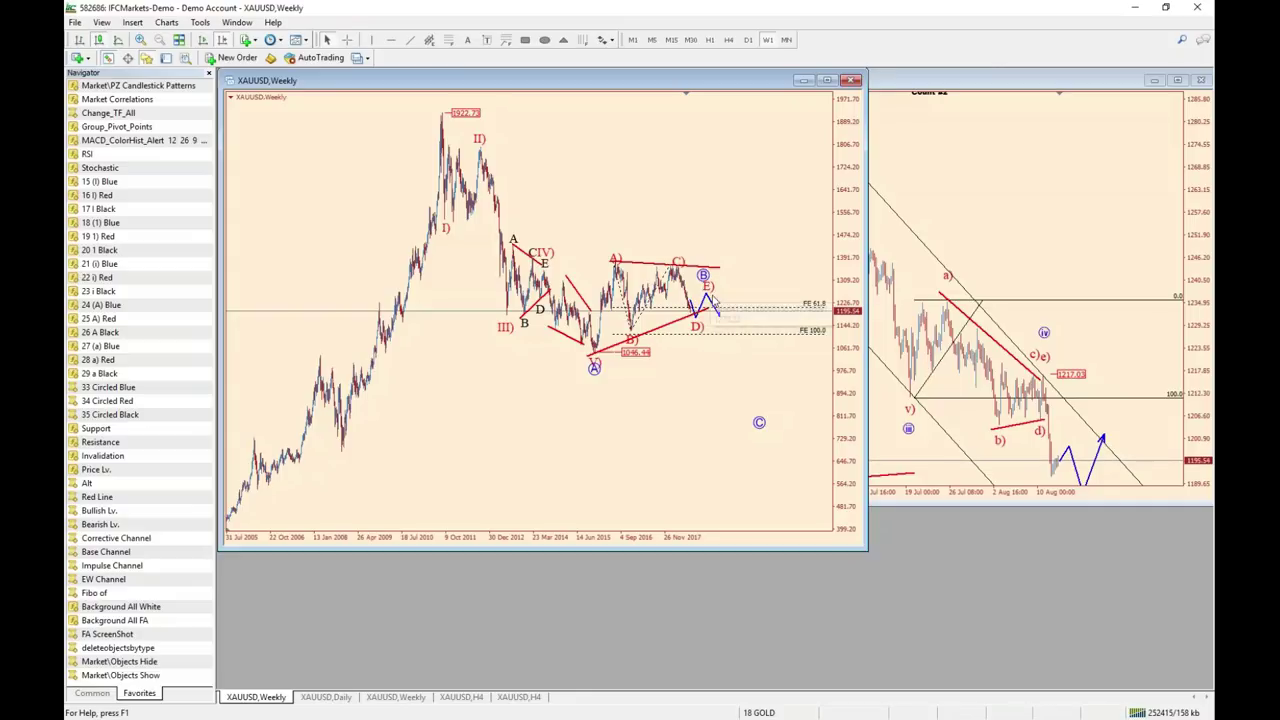
Extend the blue gold projection's last point down to the circled C target.
drag(719, 316, 754, 418)
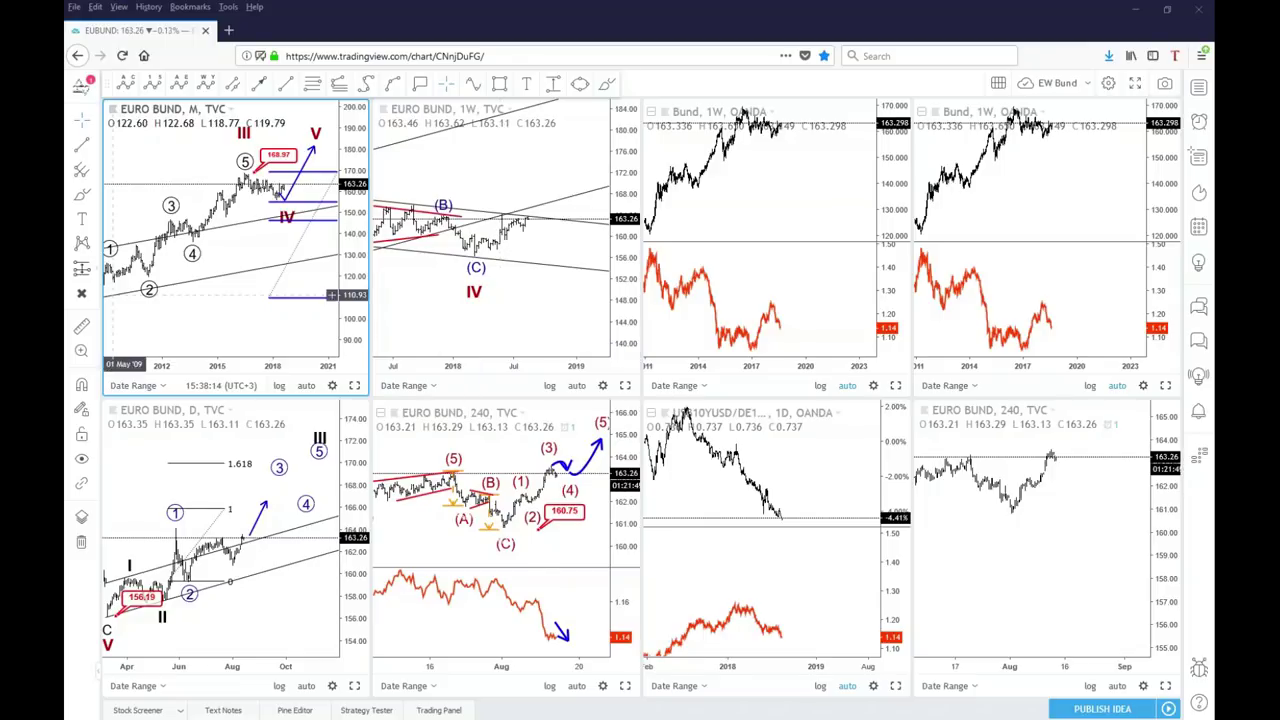
Maximize the monthly Euro Bund chart and move the III label above circled 5.
key(alt+Return)
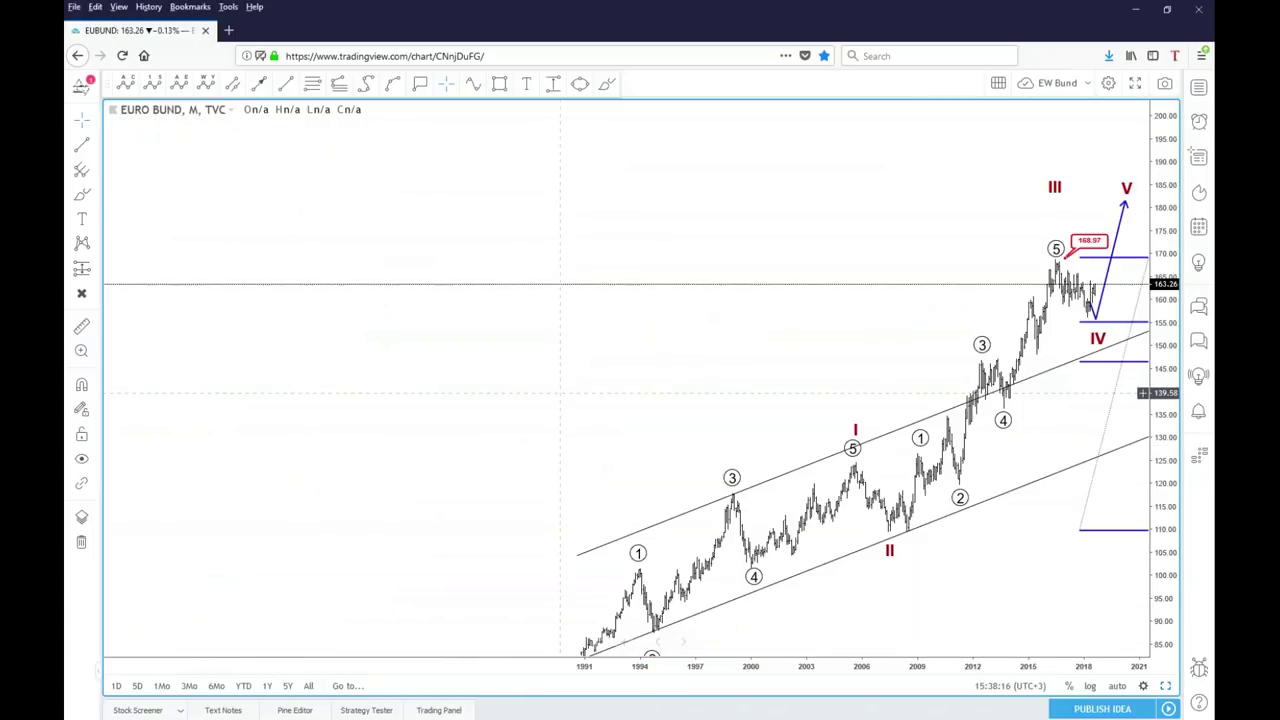
scroll(458, 436, up, 3)
drag(288, 344, 561, 334)
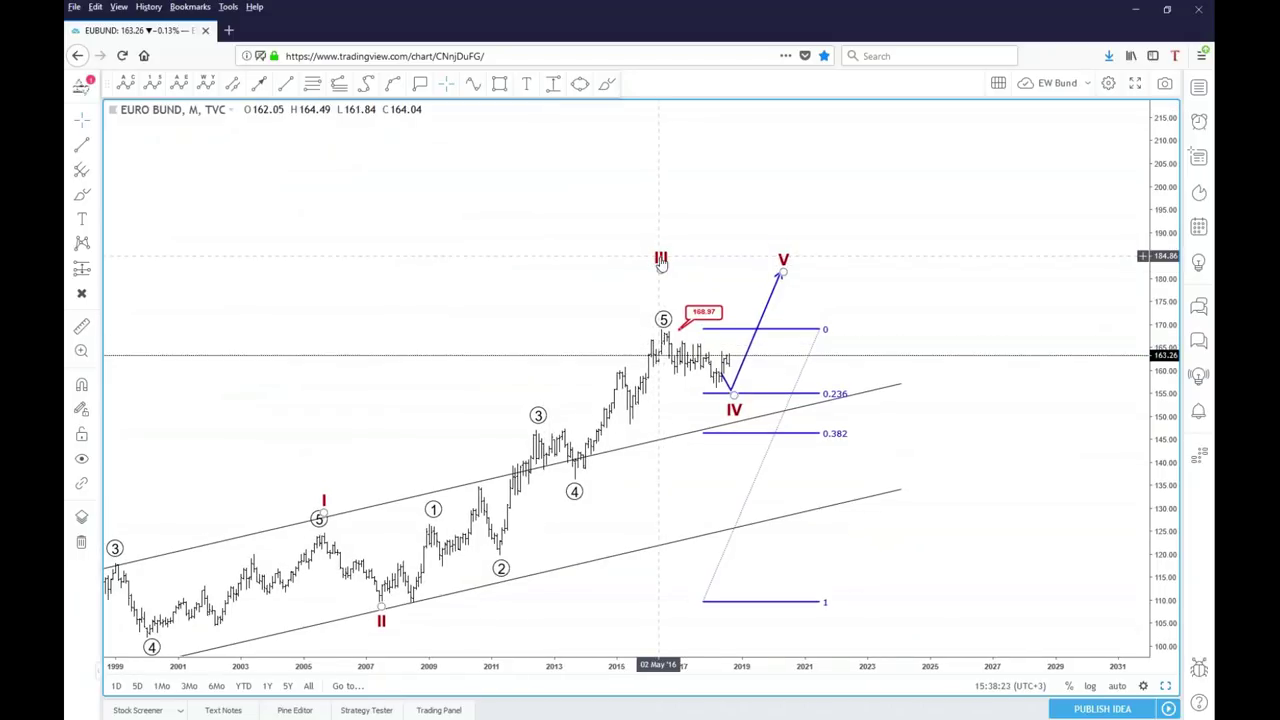
drag(661, 258, 663, 298)
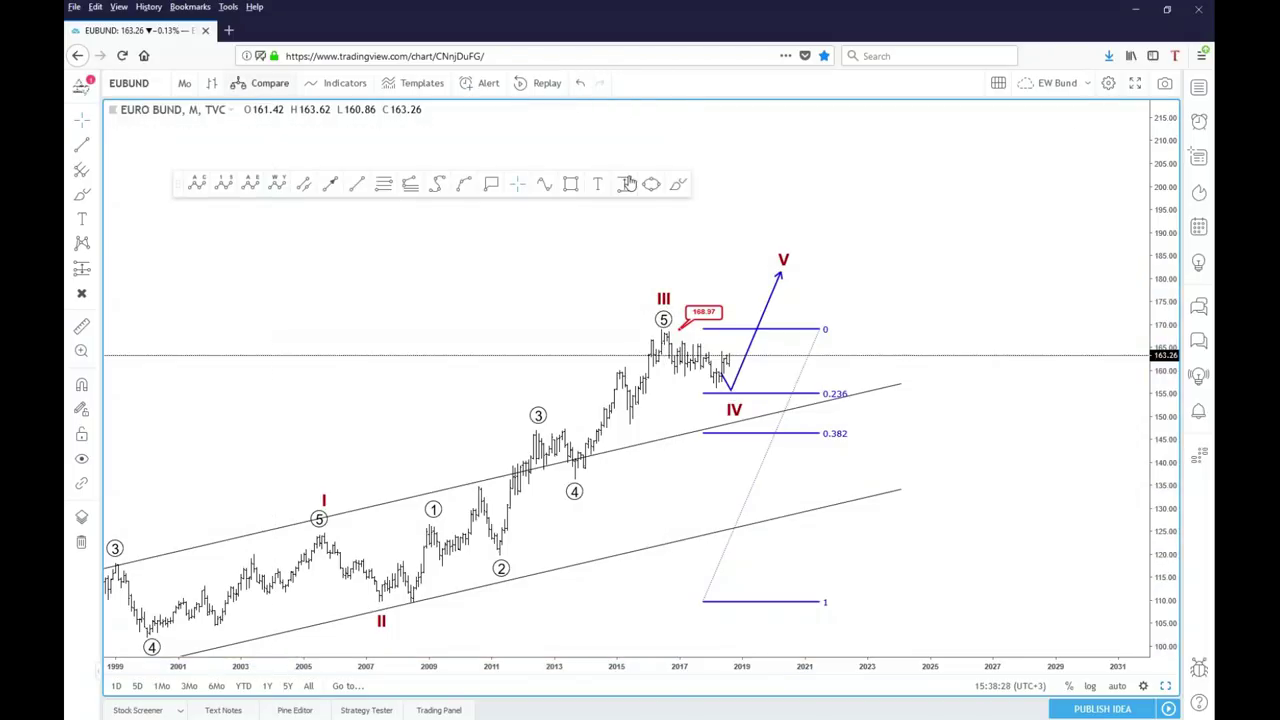
Overlay FX:EURUSD as a comparison line and pan to uncover the wave labels.
text(EURUSD)
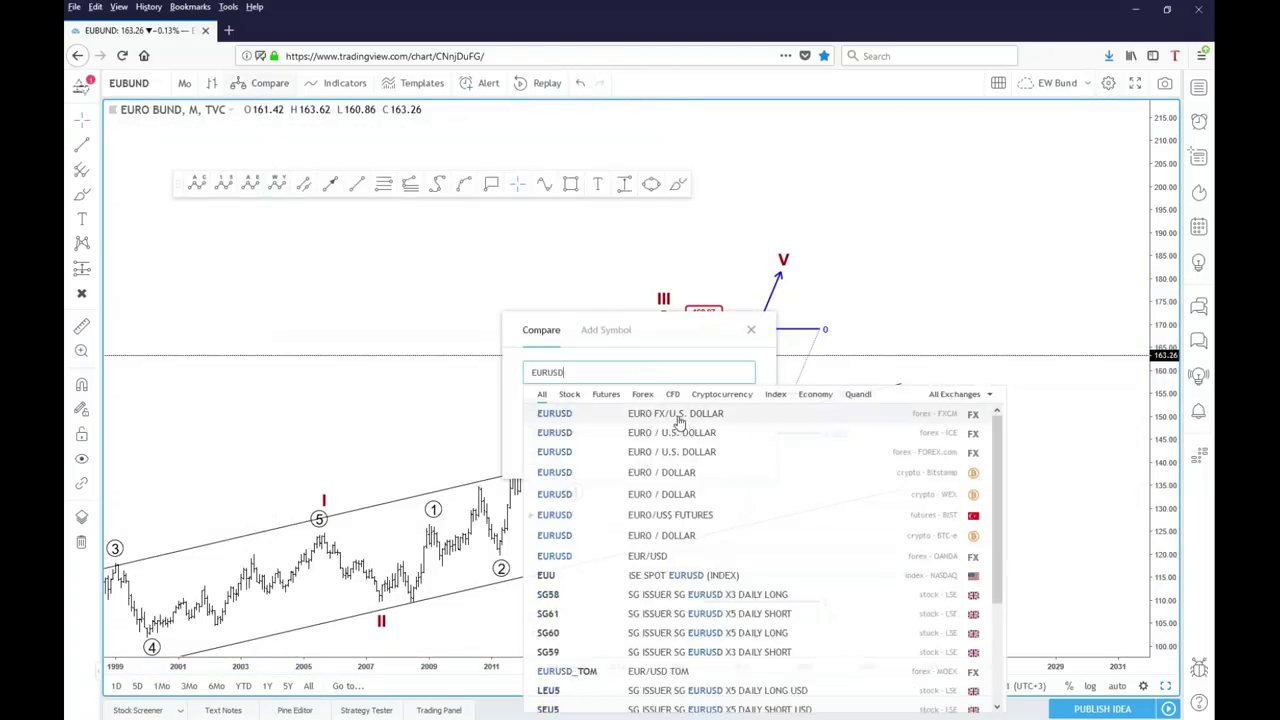
click(679, 417)
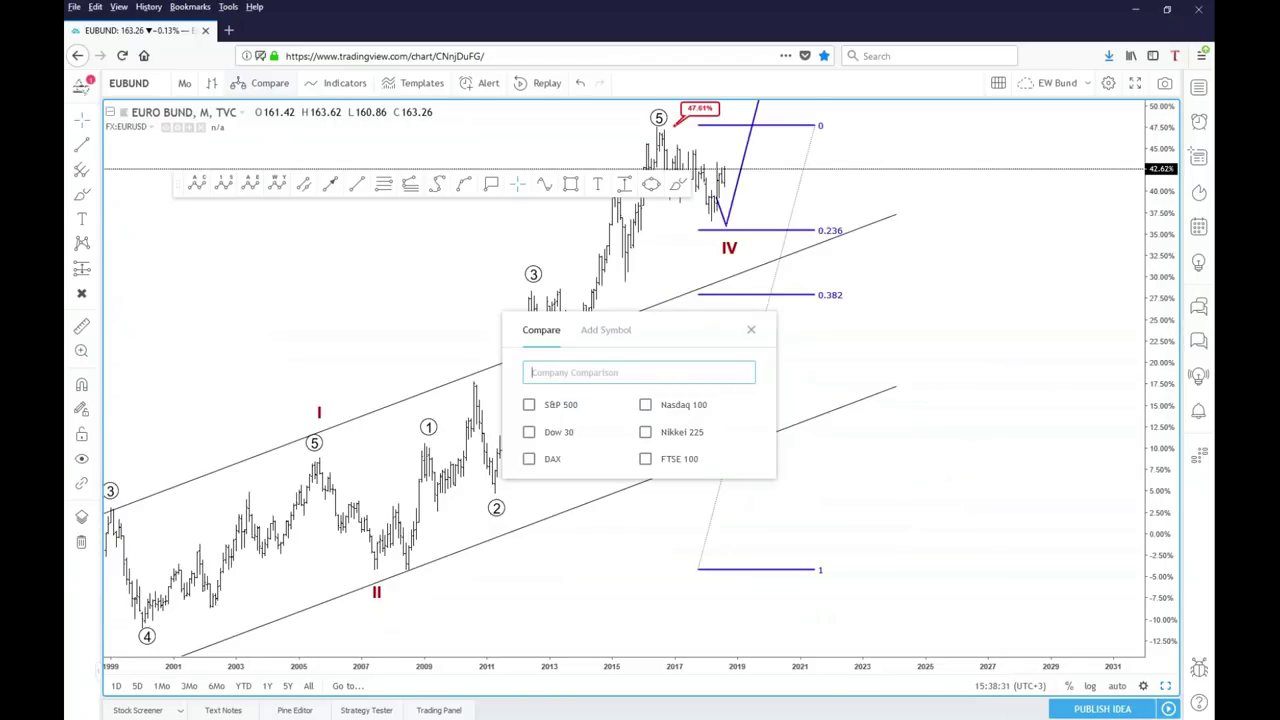
click(615, 586)
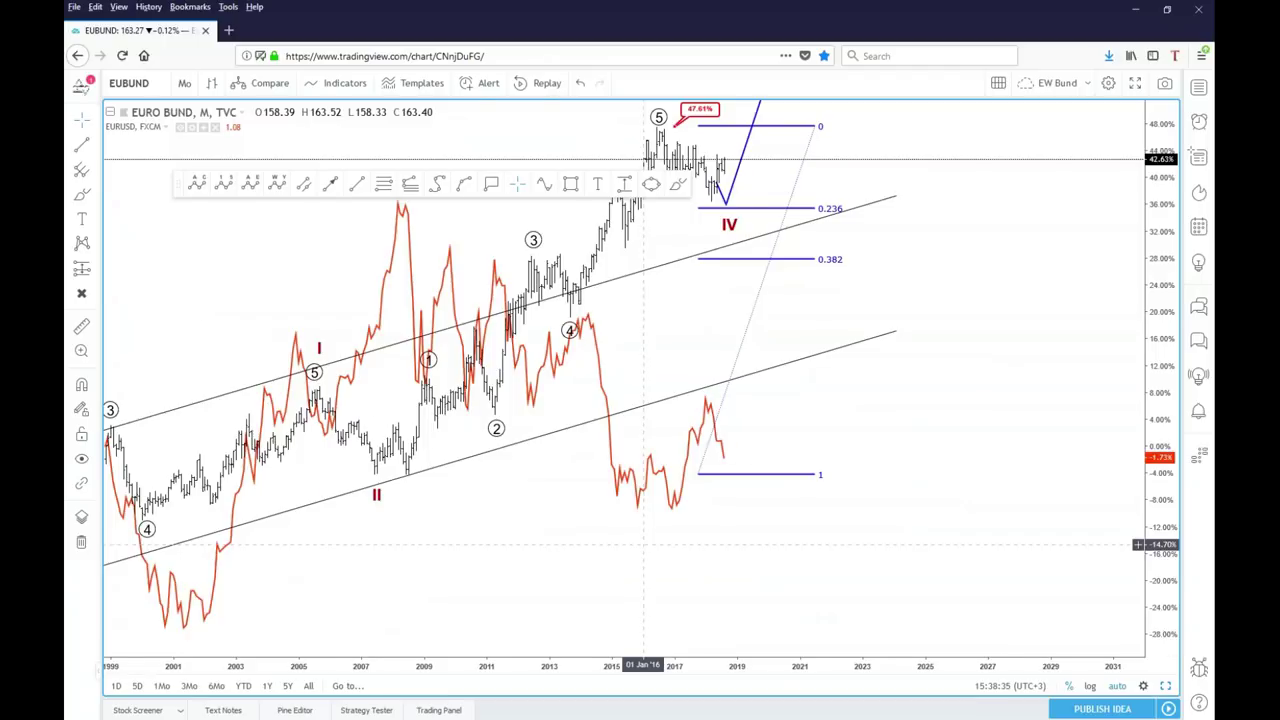
scroll(643, 544, up, 3)
mouse_move(178, 184)
mouse_down()
mouse_move(656, 203)
mouse_move(710, 143)
mouse_up()
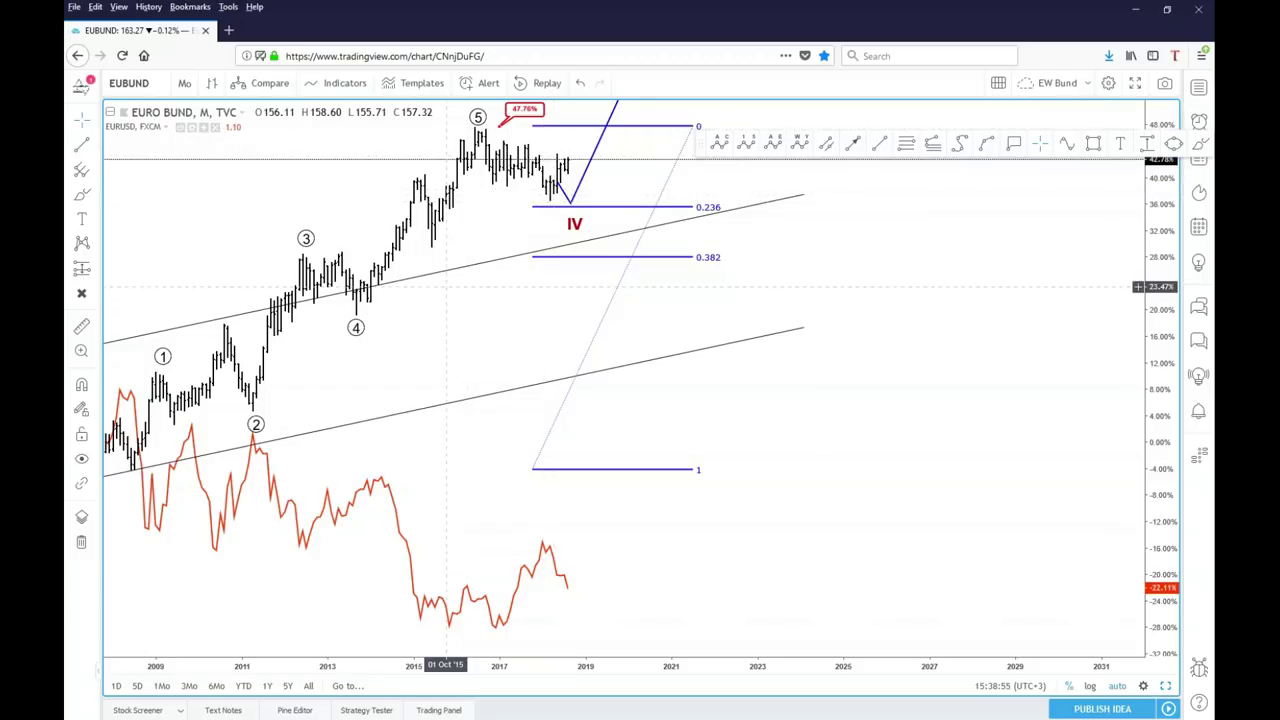
Unmerge the EURUSD comparison down into its own pane and pan back to the latest bars.
drag(447, 287, 530, 295)
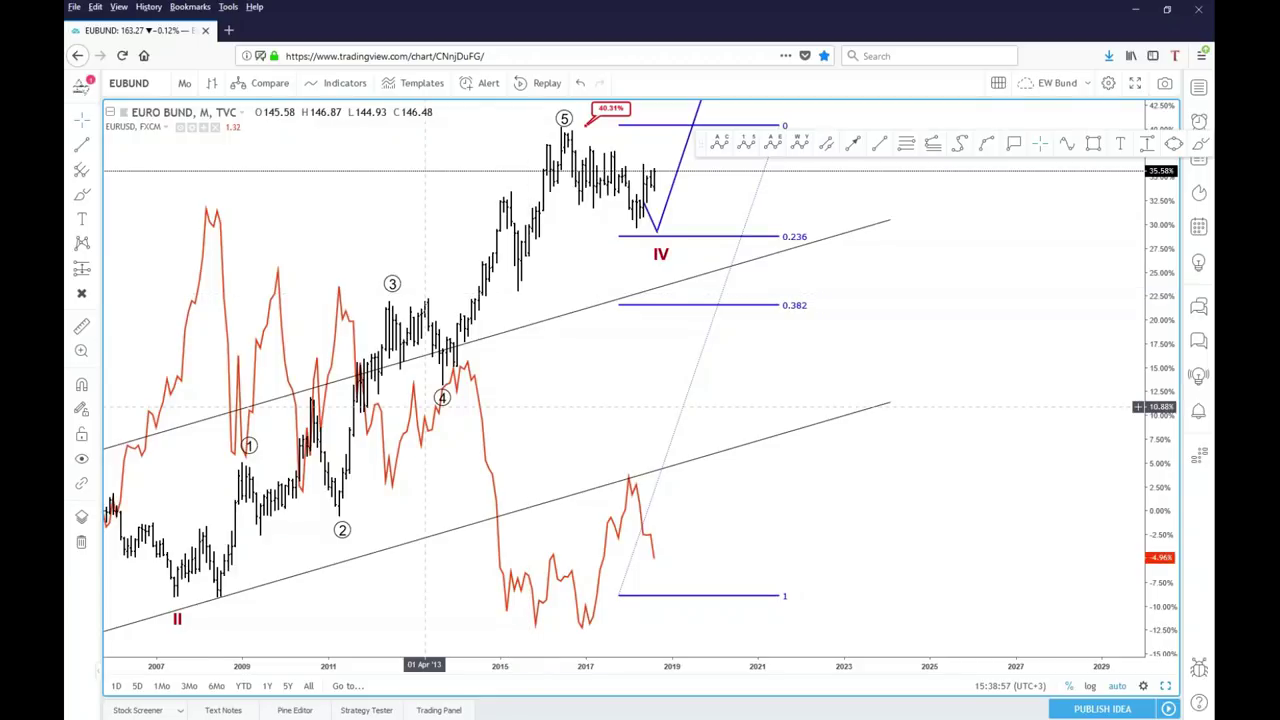
right_click(450, 380)
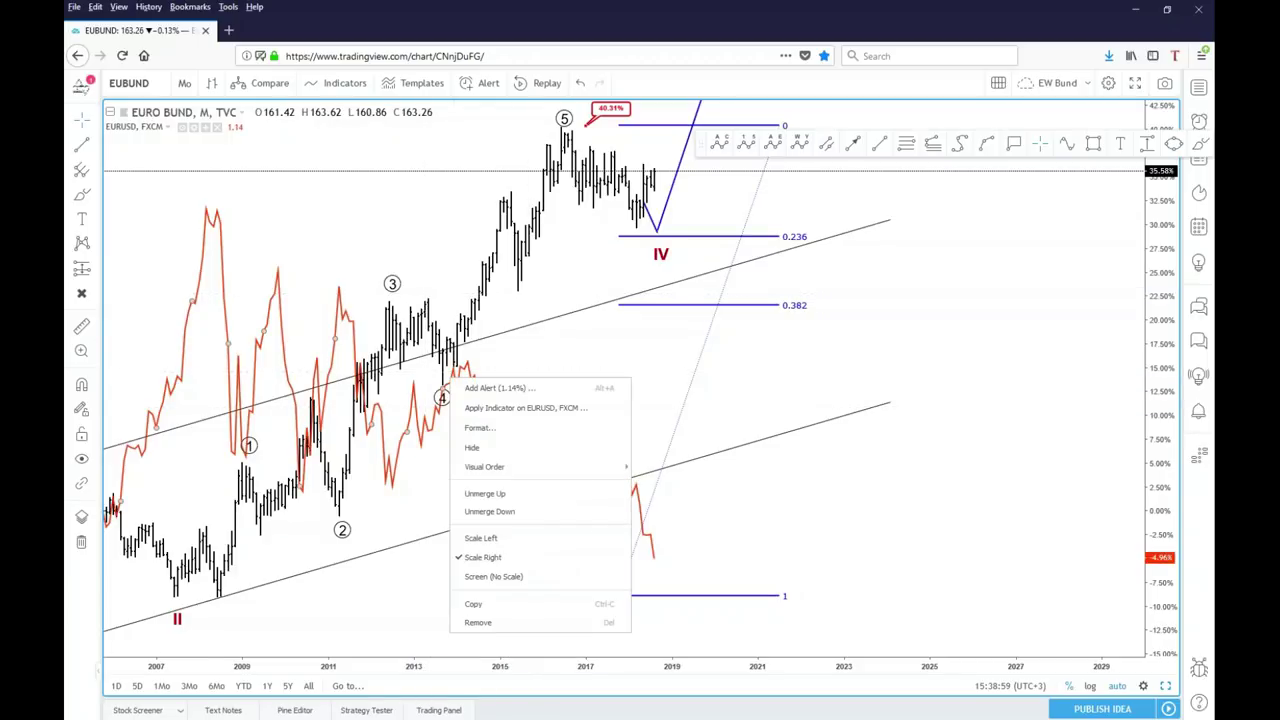
click(428, 425)
right_click(428, 425)
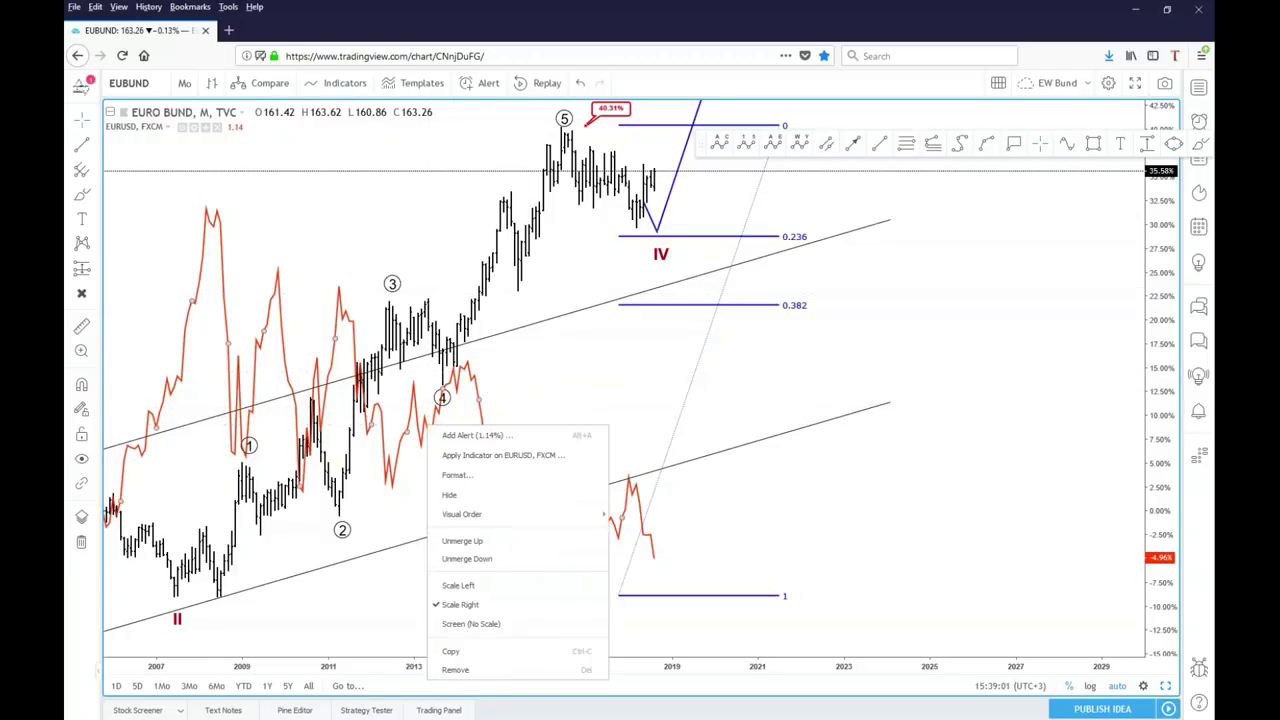
click(467, 558)
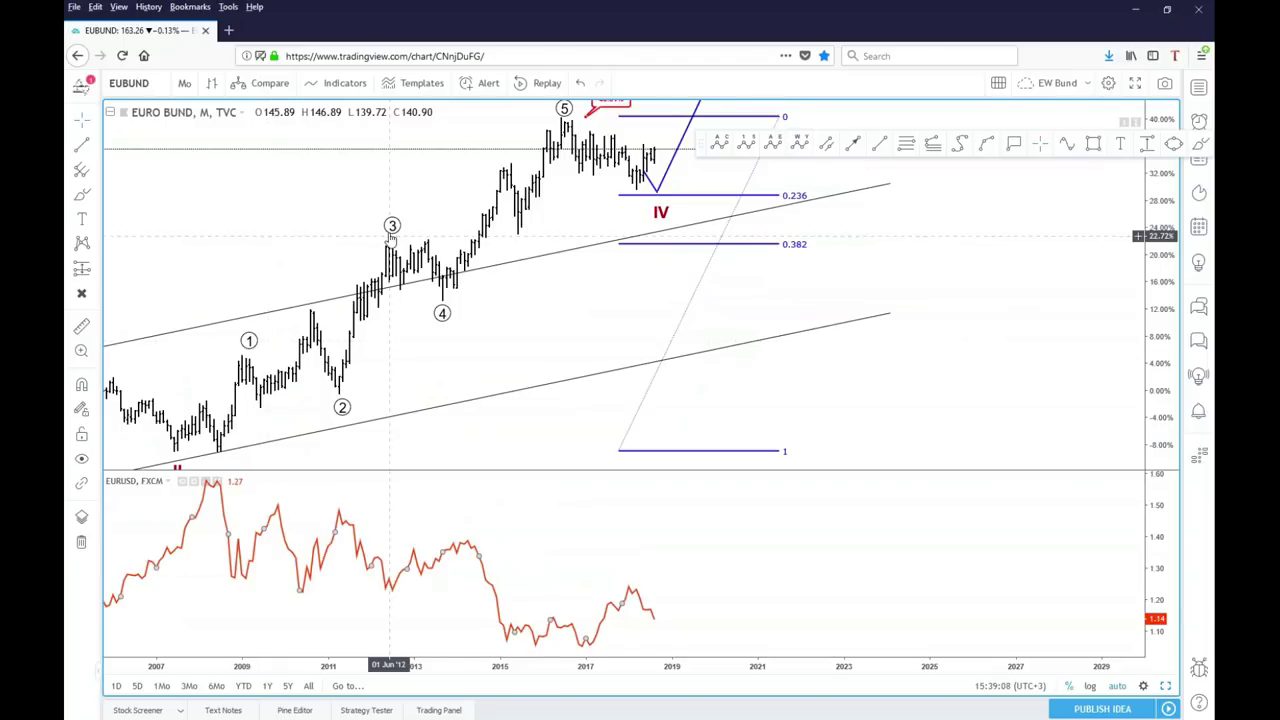
drag(497, 206, 484, 206)
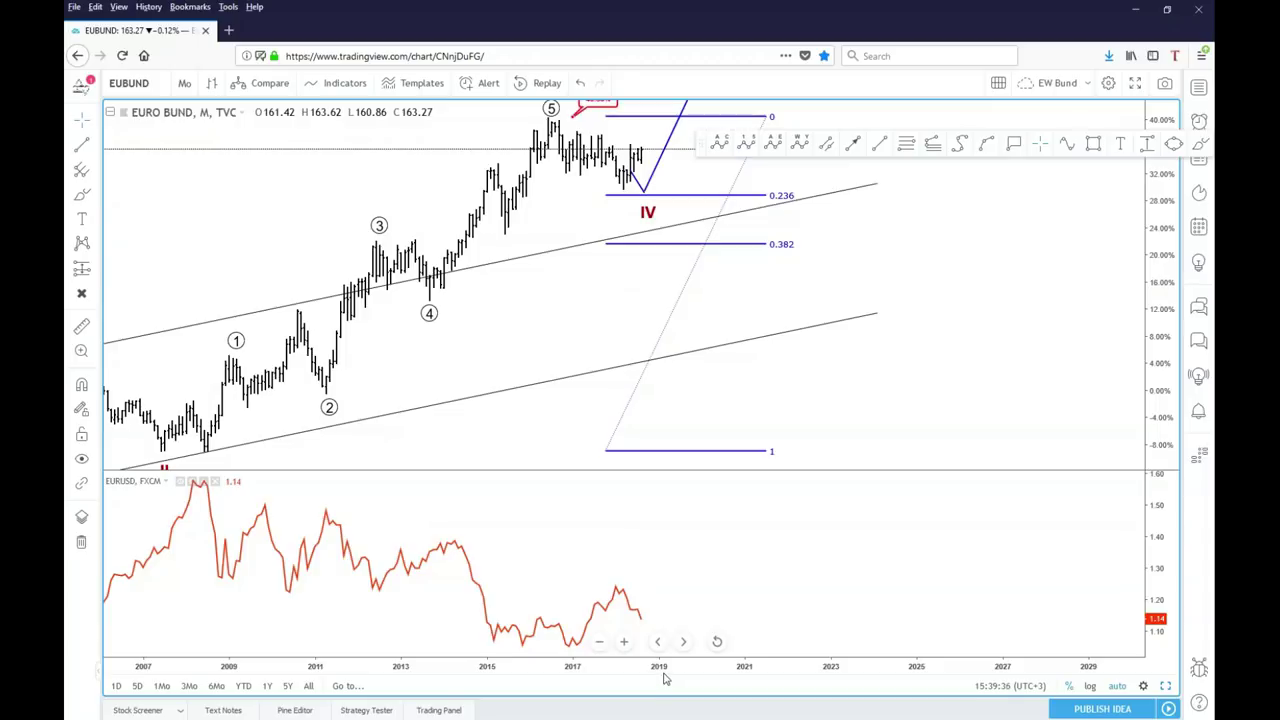
View the weekly Euro Bund wave IV structure full-size, then return to the eight-chart grid.
click(1166, 688)
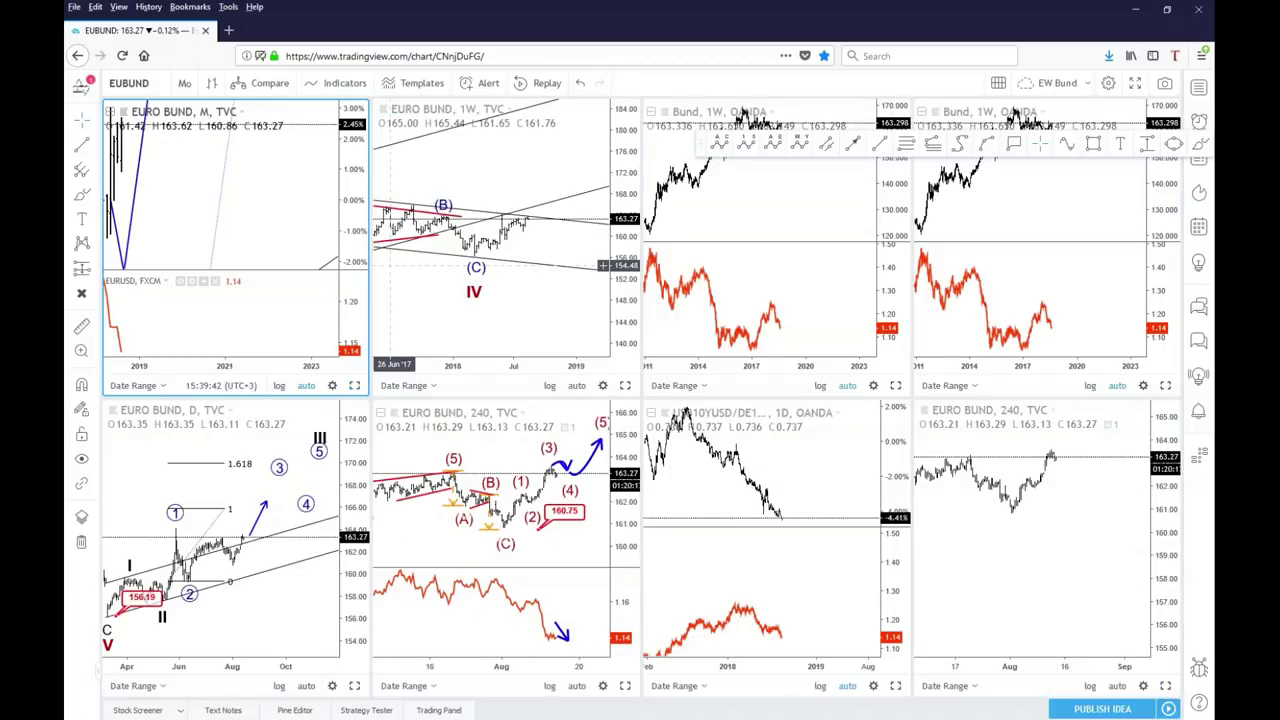
drag(390, 265, 465, 299)
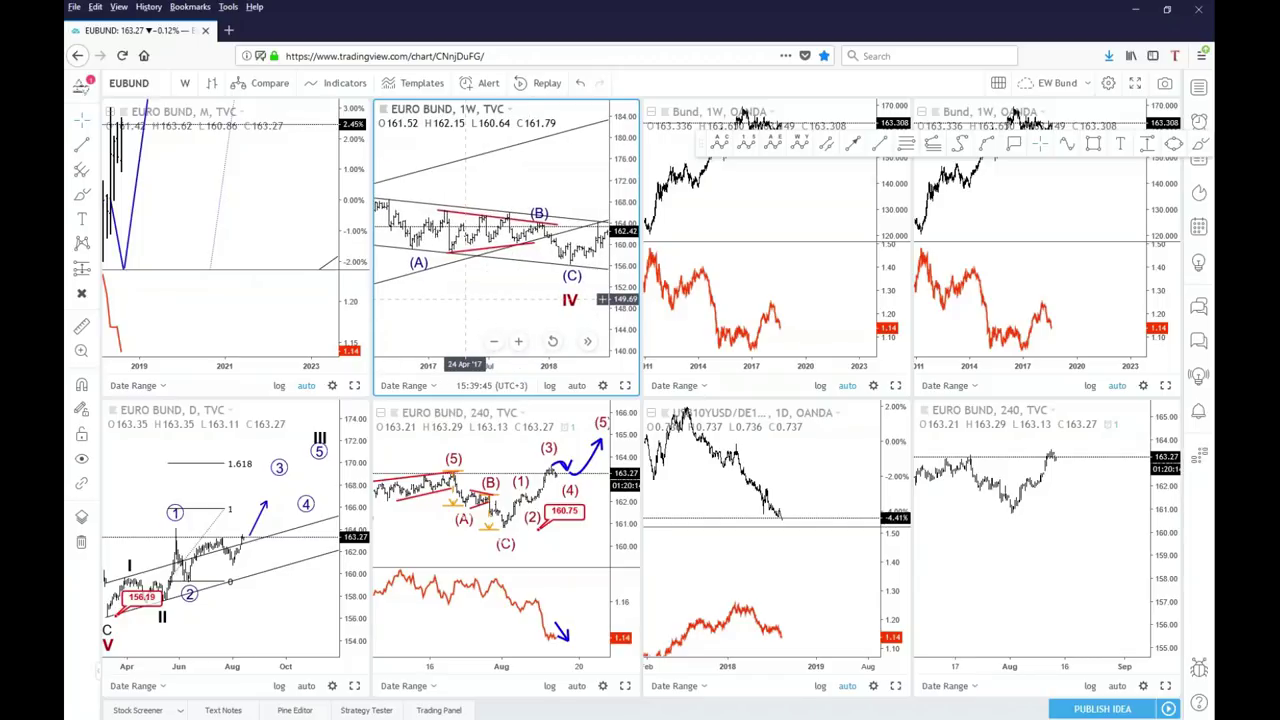
key(alt+Return)
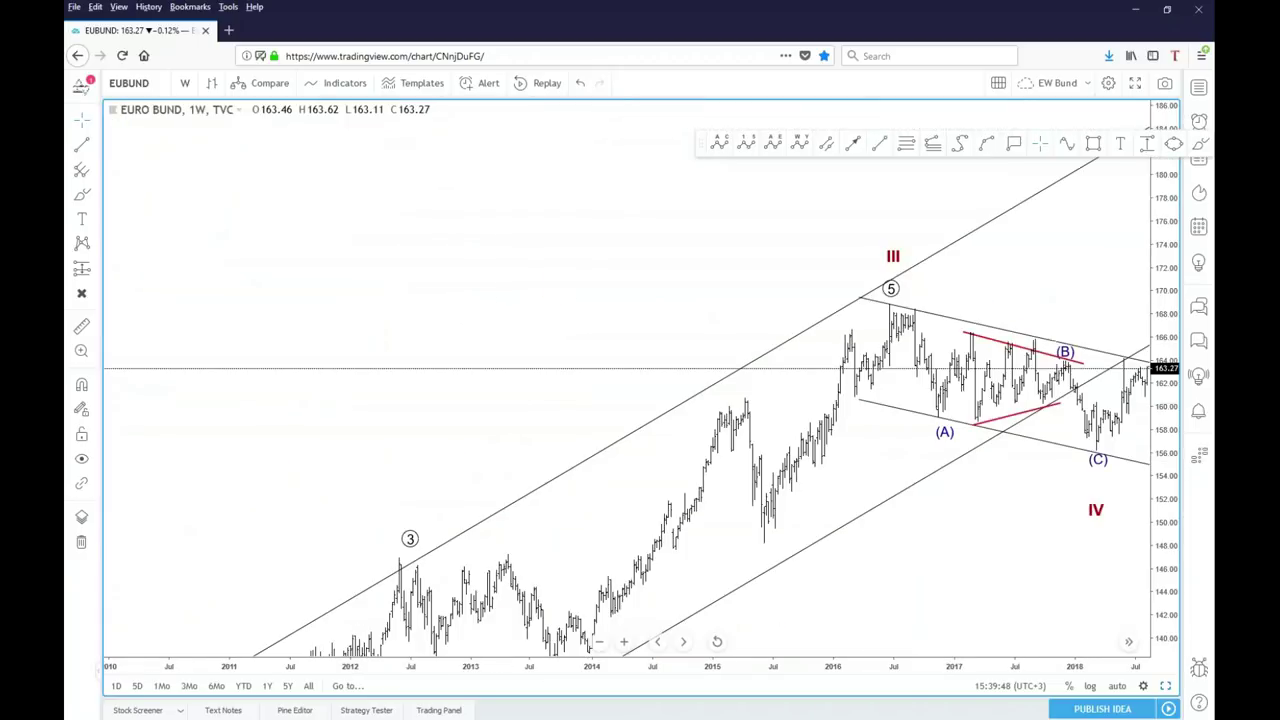
drag(974, 371, 563, 371)
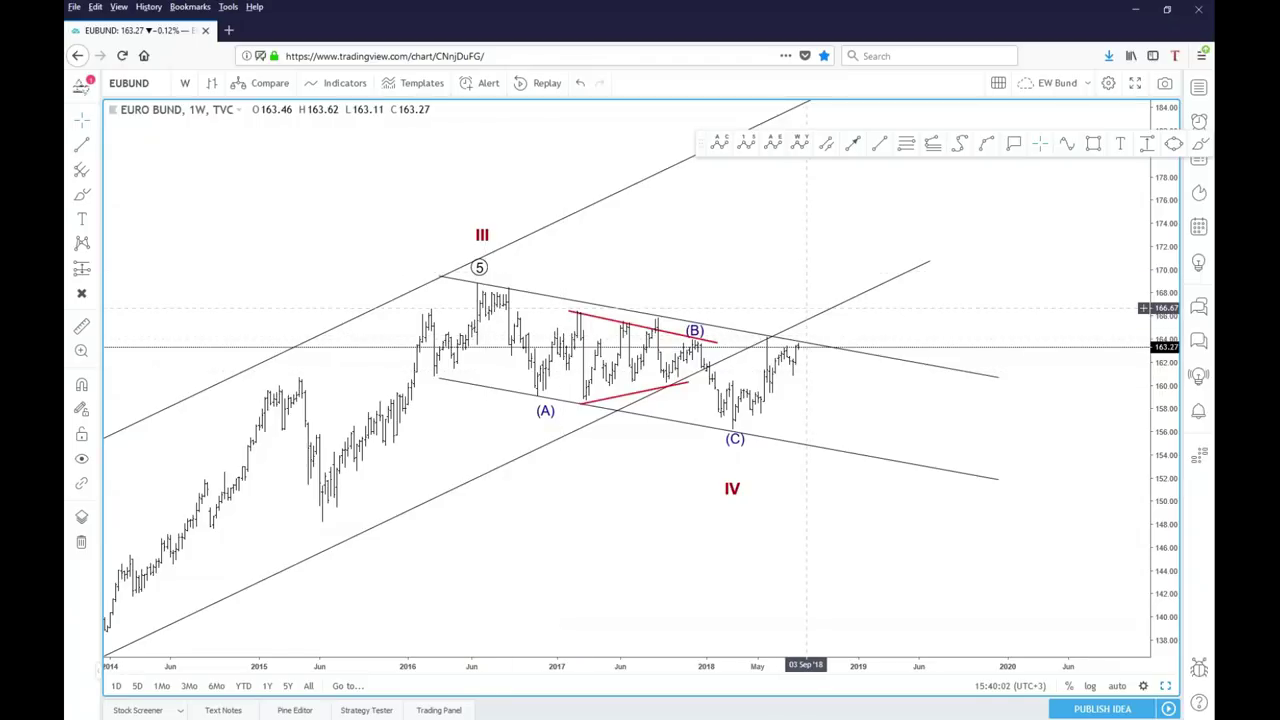
click(1166, 687)
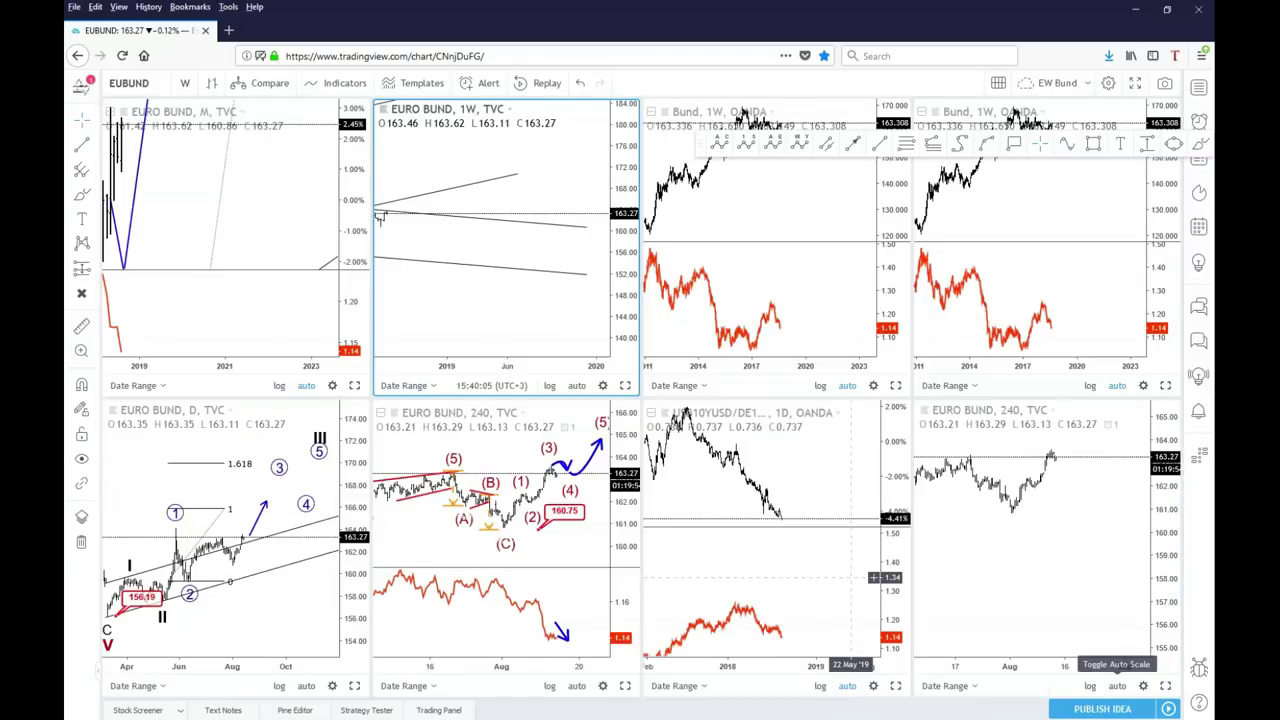
Review the 4-hour Euro Bund chart full-size, then put the browser away to show MetaTrader 4.
click(624, 686)
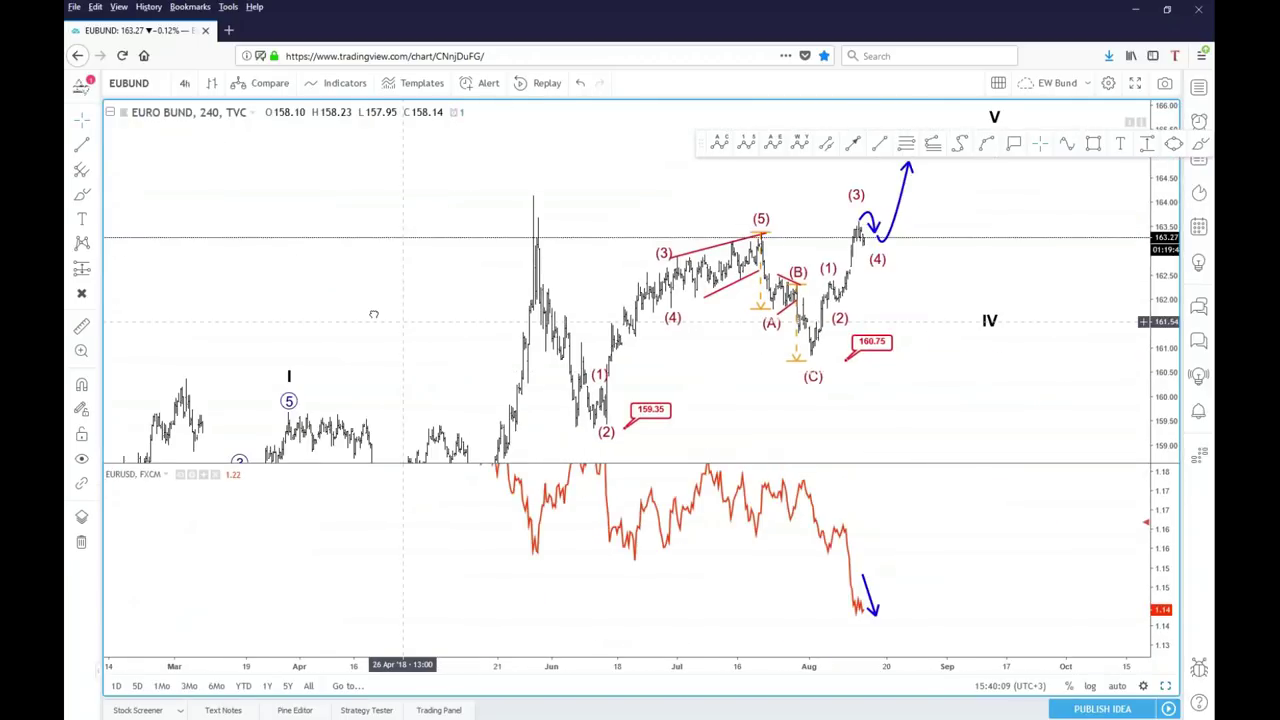
drag(683, 375, 602, 372)
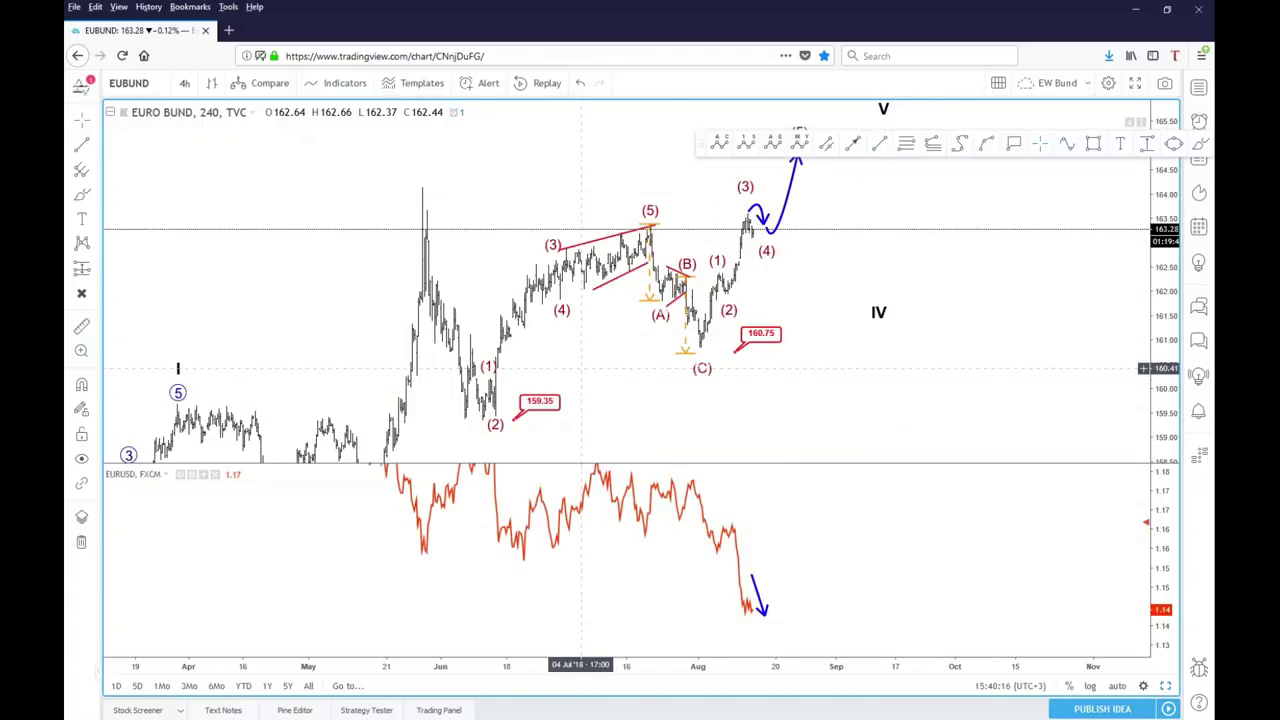
scroll(710, 348, up, 1)
scroll(710, 348, up, 2)
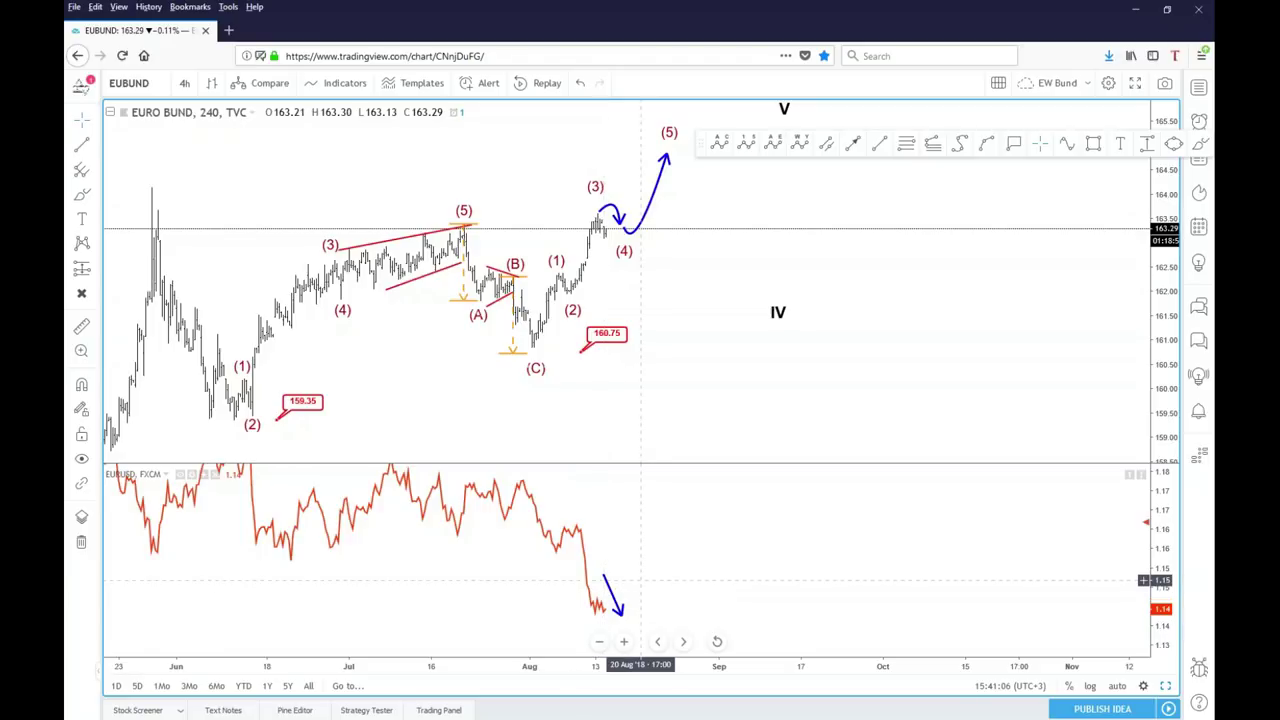
double_click(603, 25)
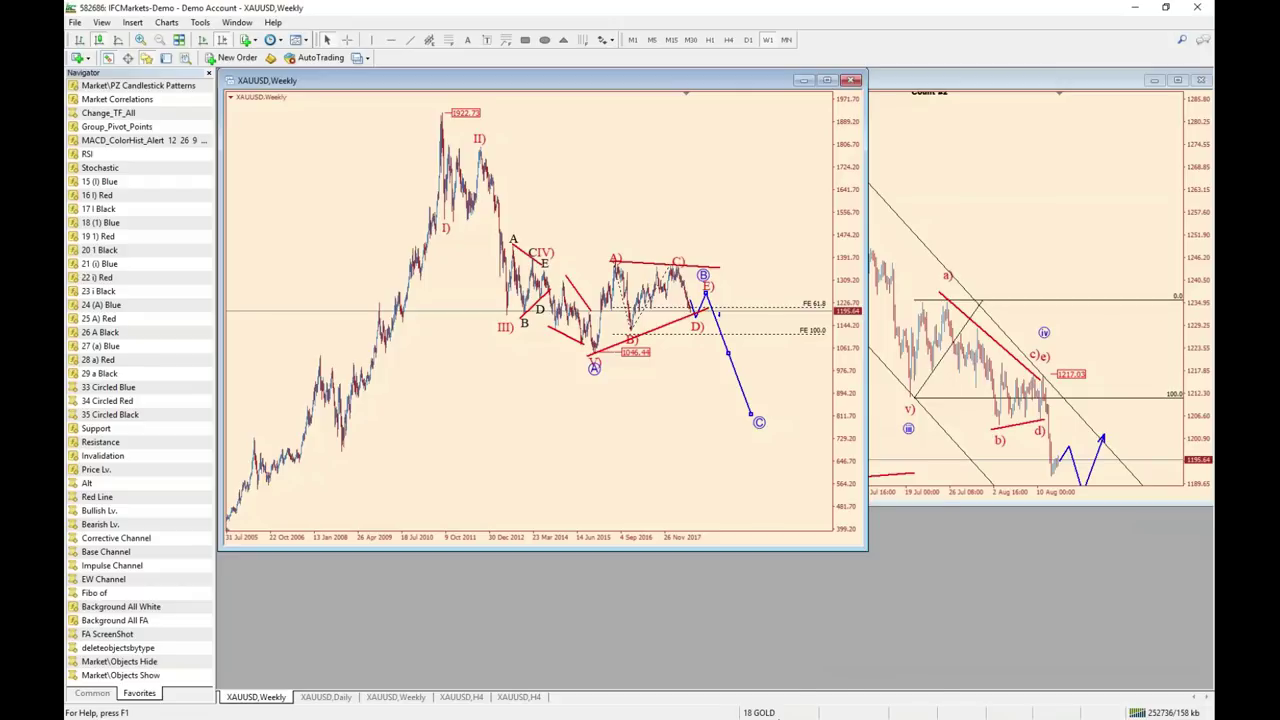
Load the 13 AUDUSD chart profile from the status-bar profiles list.
click(770, 712)
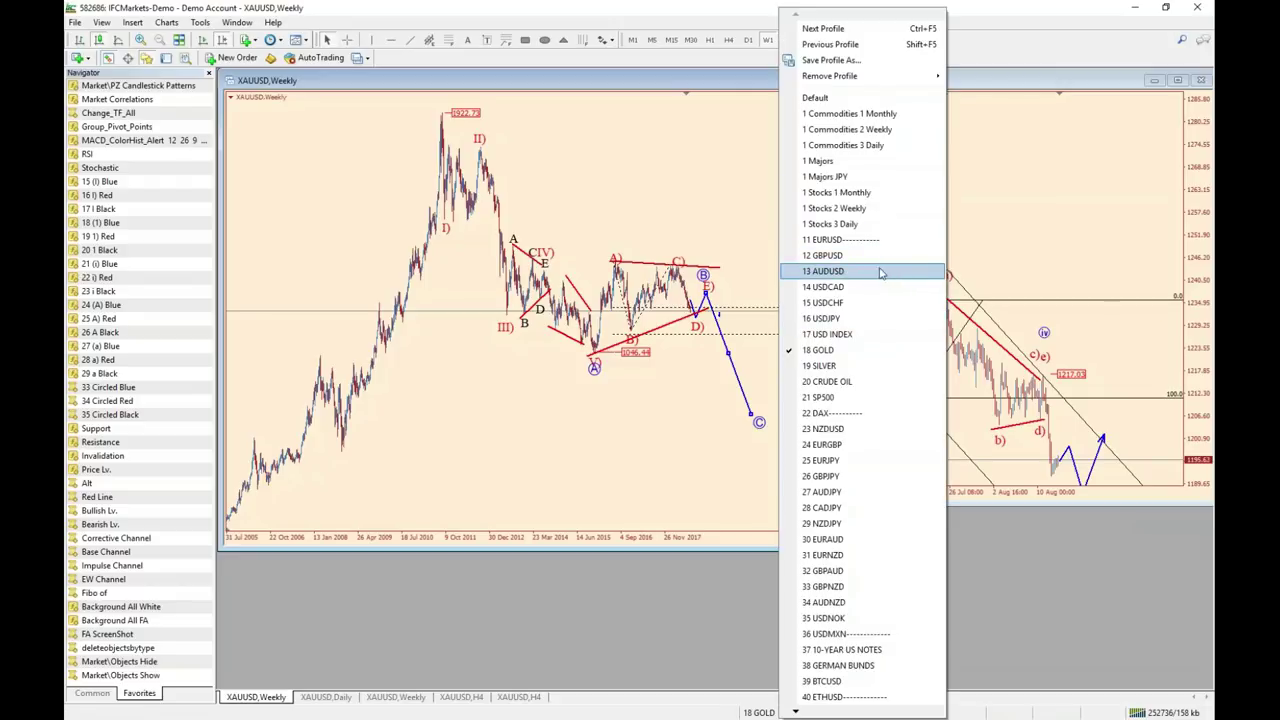
click(880, 272)
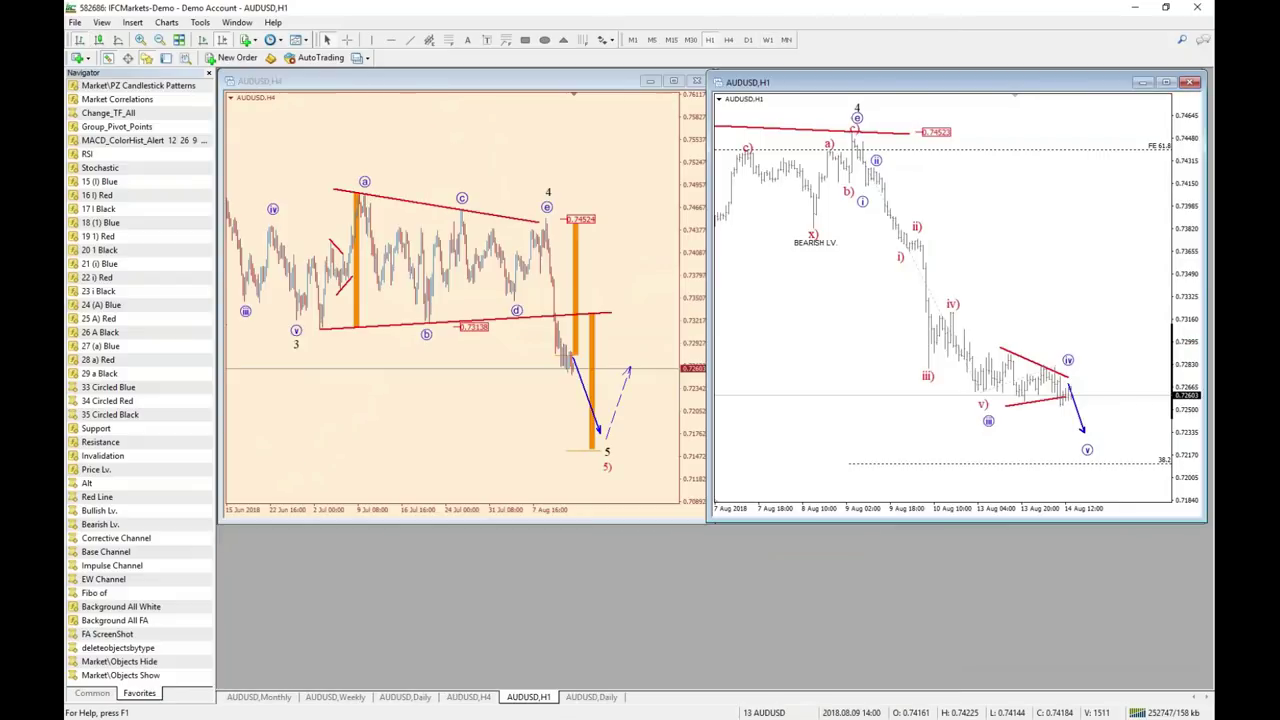
Read bar dates and price levels on the AUDUSD H4 chart with the crosshair.
click(420, 449)
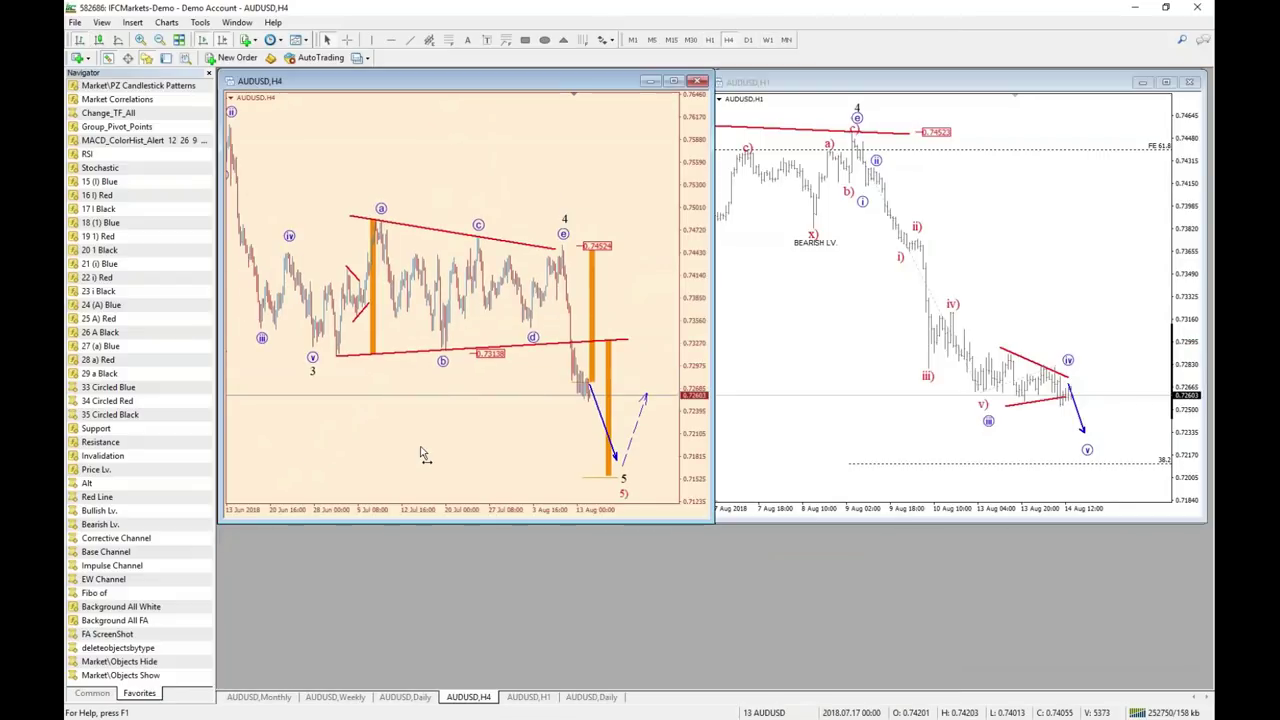
middle_click(282, 281)
middle_click(282, 281)
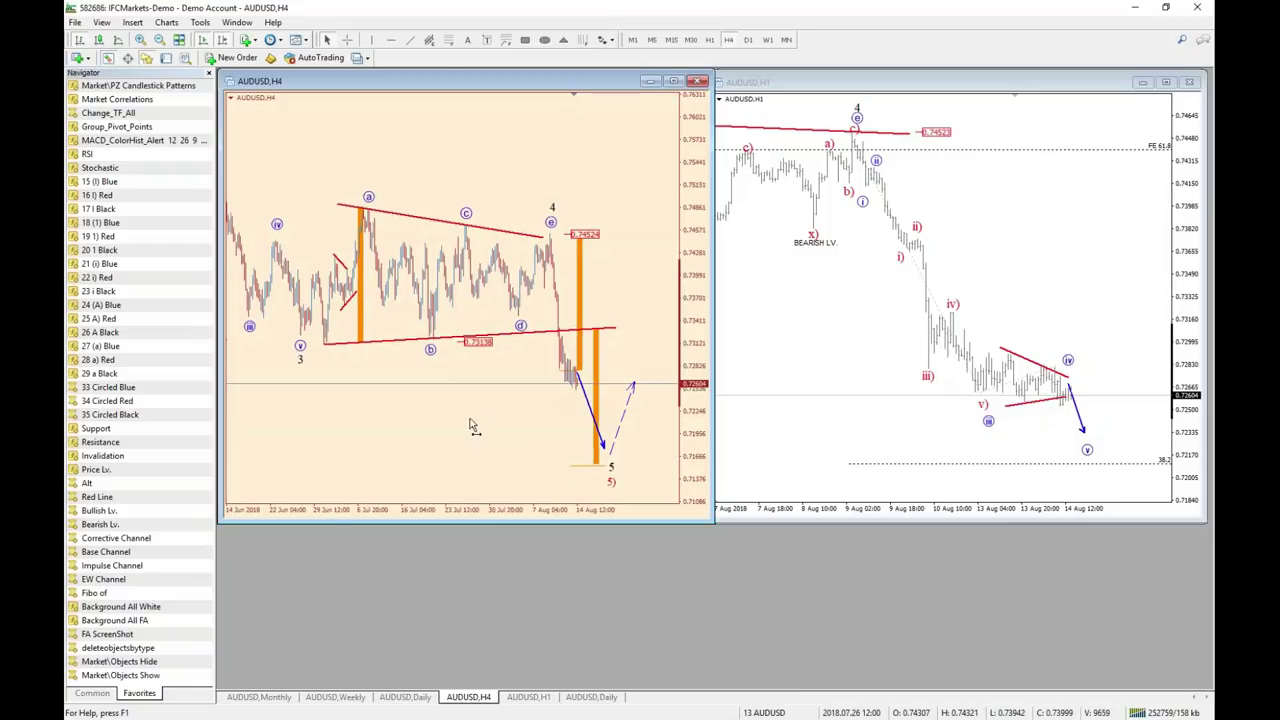
middle_click(541, 377)
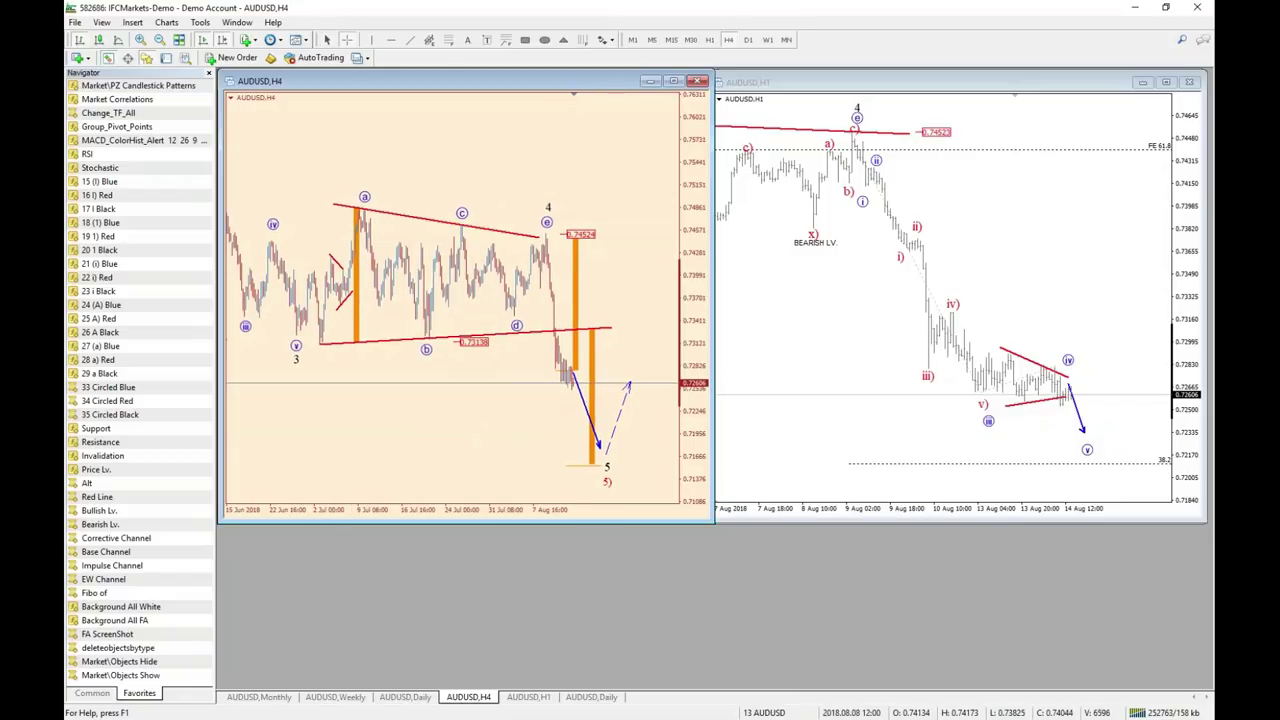
middle_click(541, 377)
middle_click(562, 250)
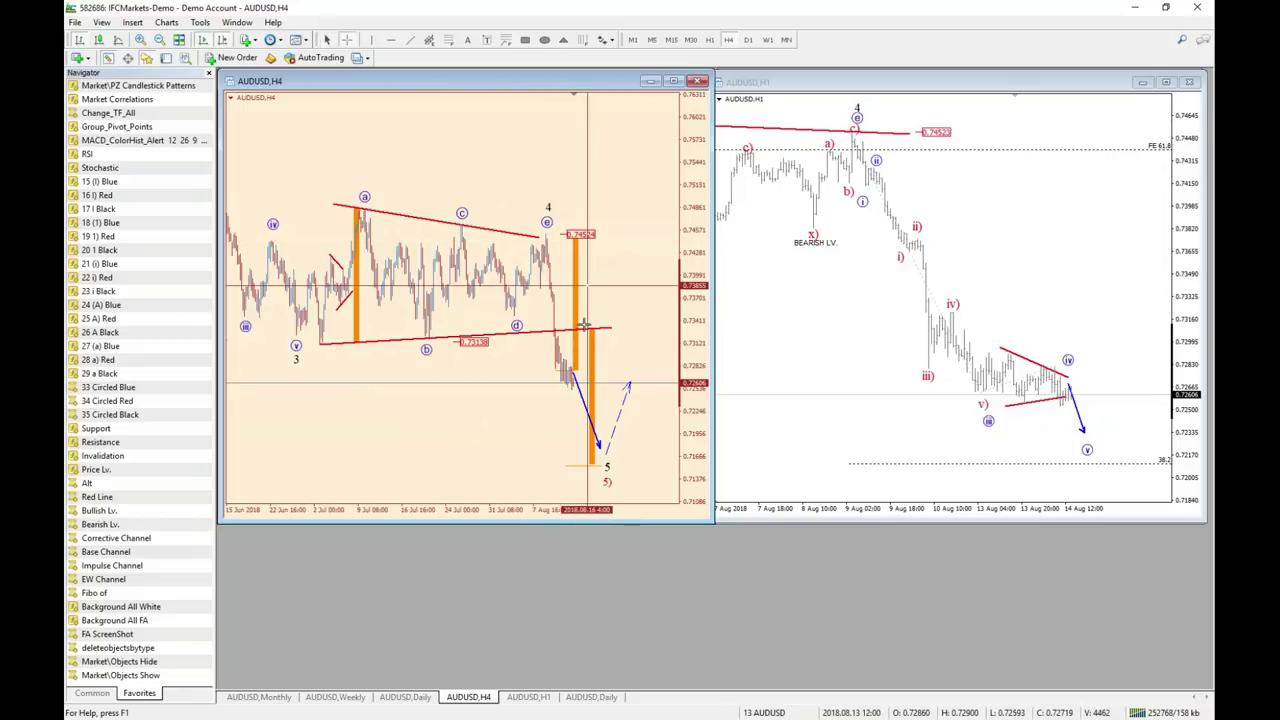
middle_click(589, 372)
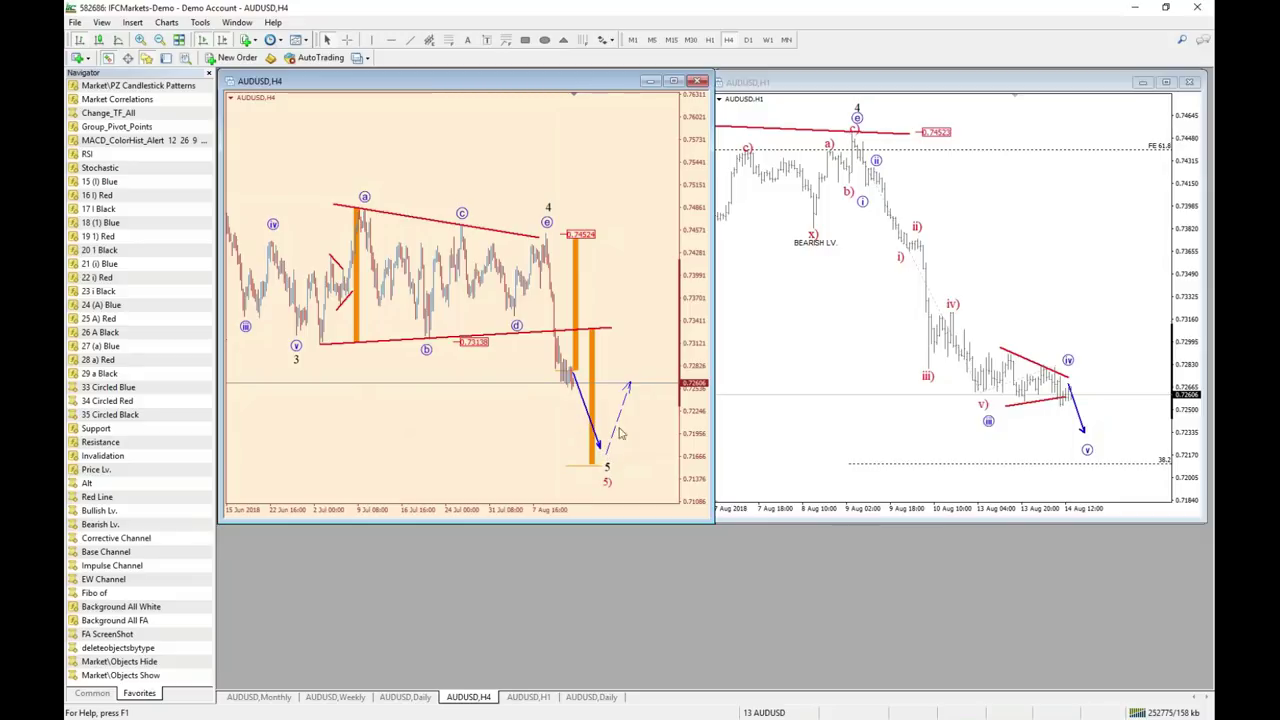
middle_click(545, 470)
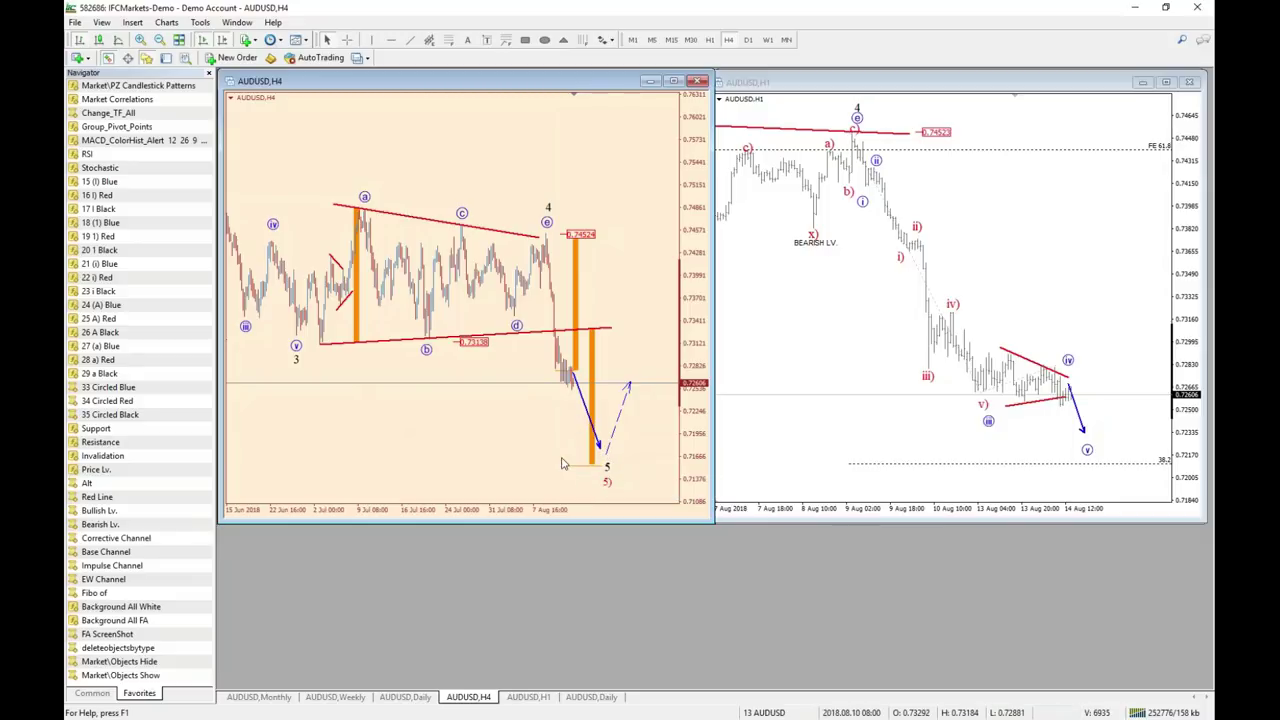
key(Escape)
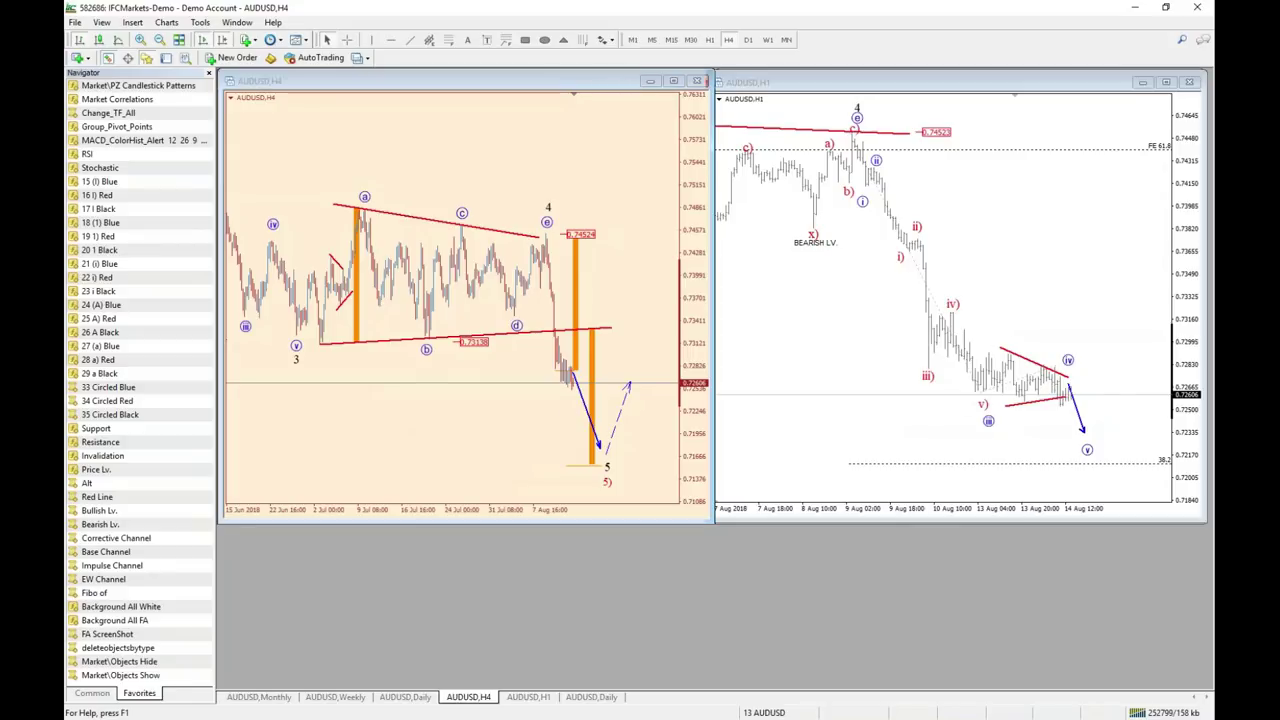
Measure the AUDUSD H1 drop to the wave (v) target, then open the profiles list.
click(1103, 476)
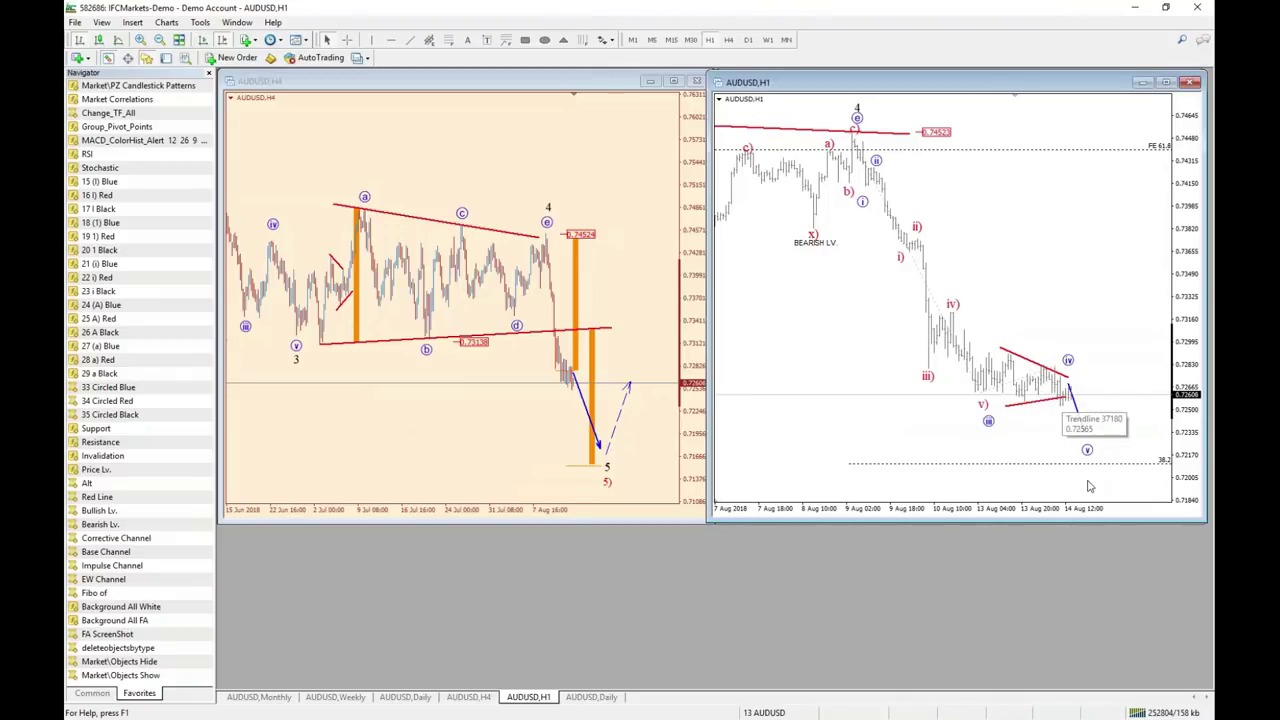
middle_click(1070, 404)
drag(1070, 404, 1100, 462)
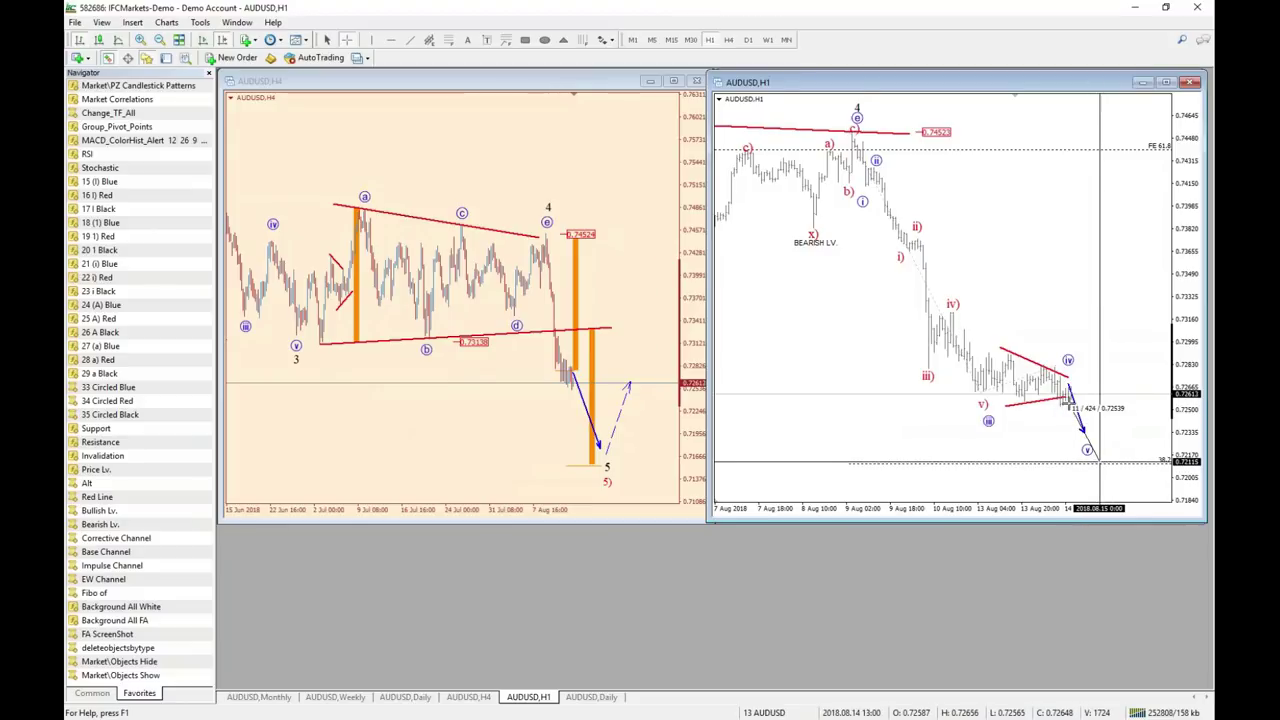
click(787, 712)
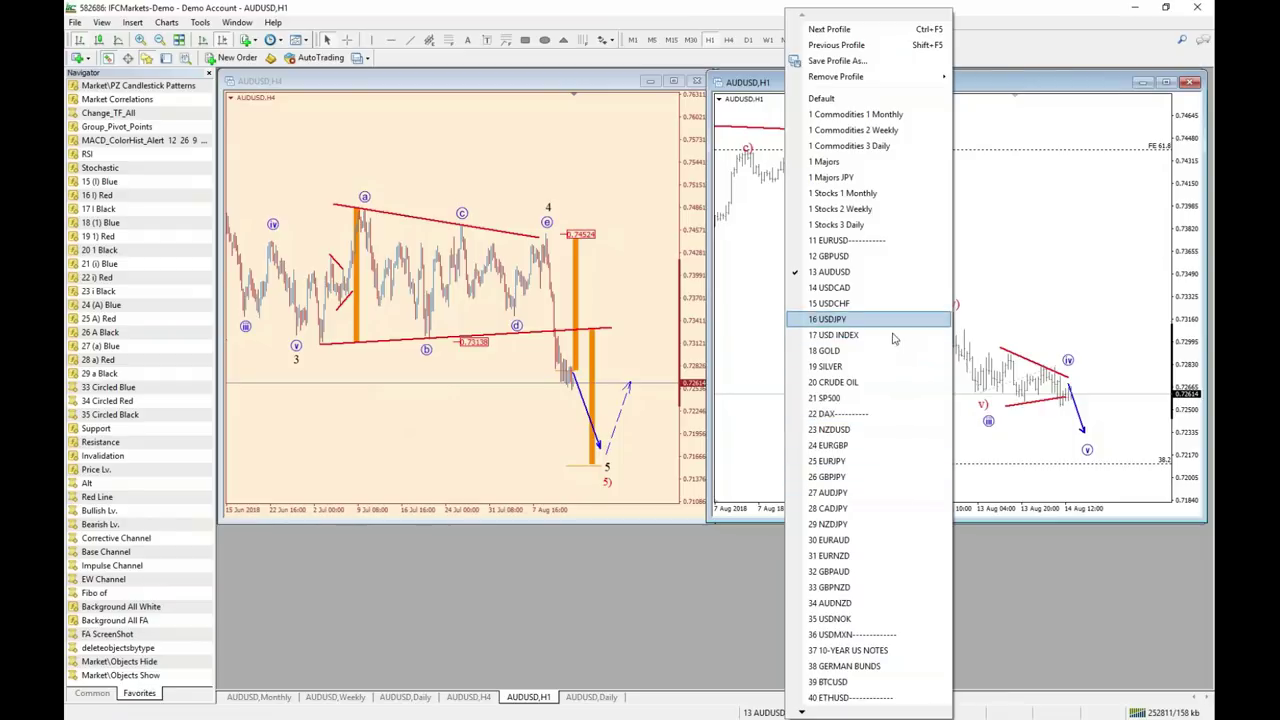
Load the 19 SILVER profile and maximize the XAGUSD H1 chart.
click(892, 372)
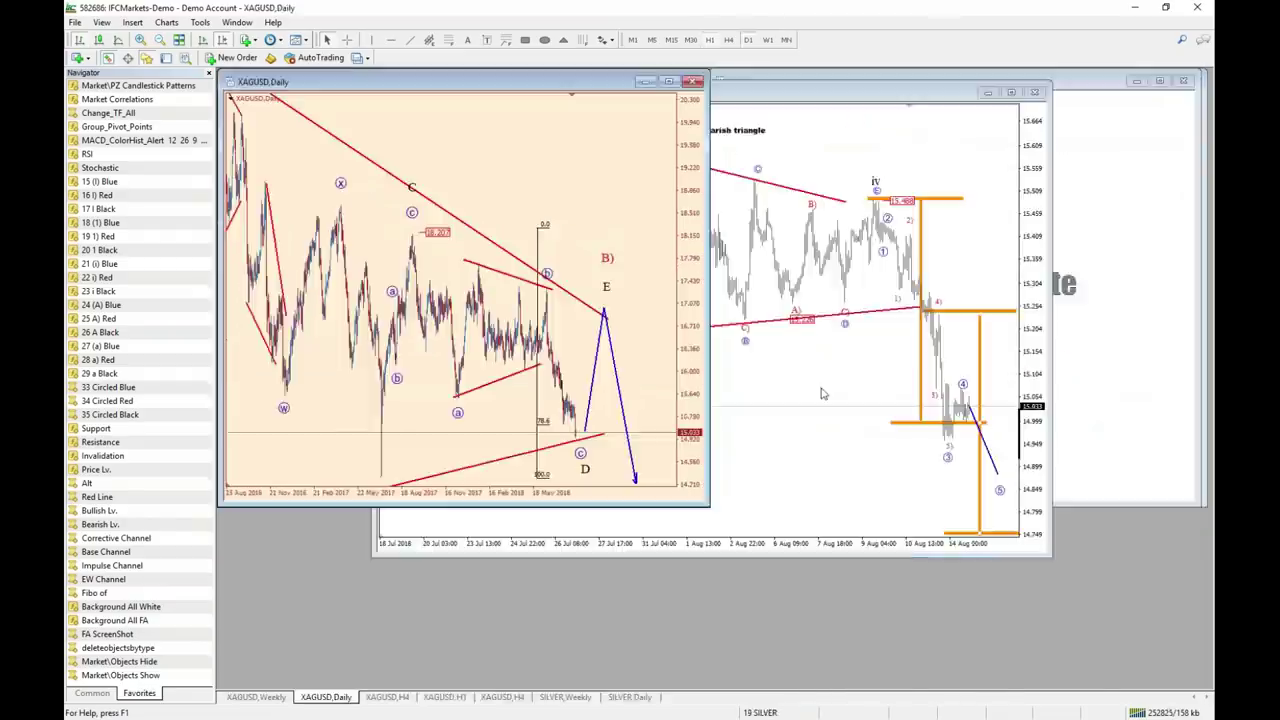
click(882, 300)
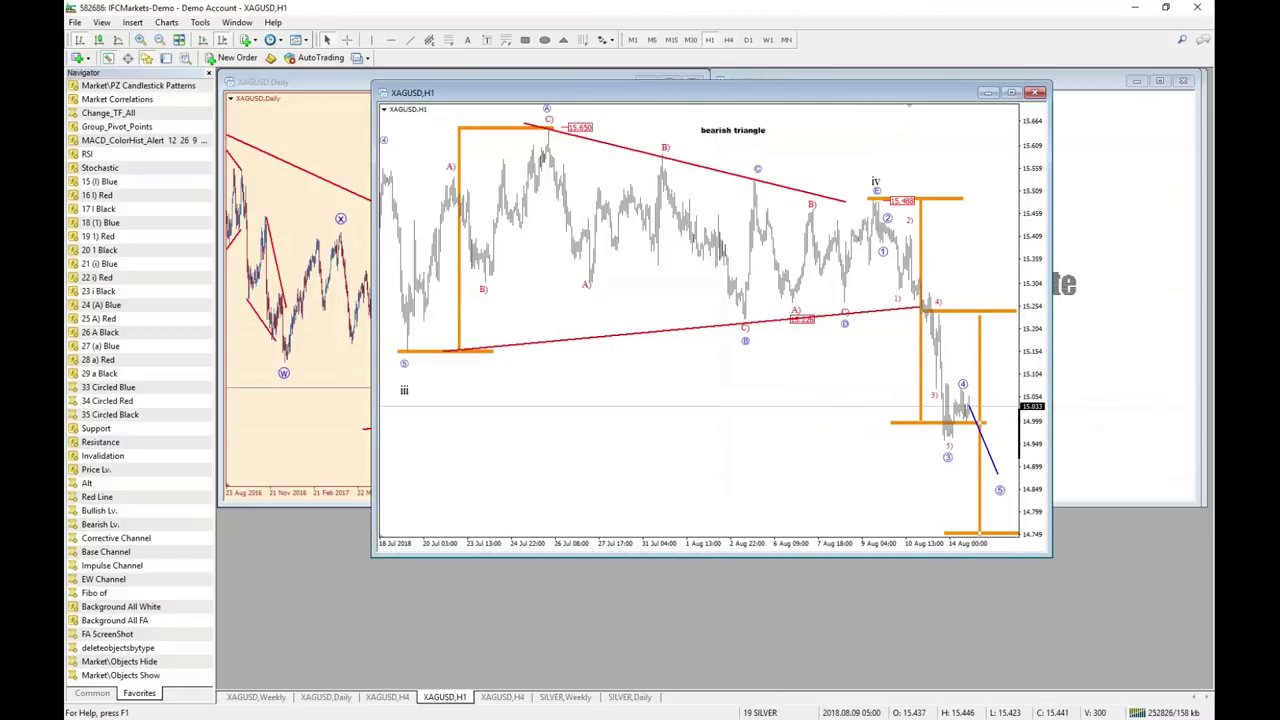
double_click(740, 92)
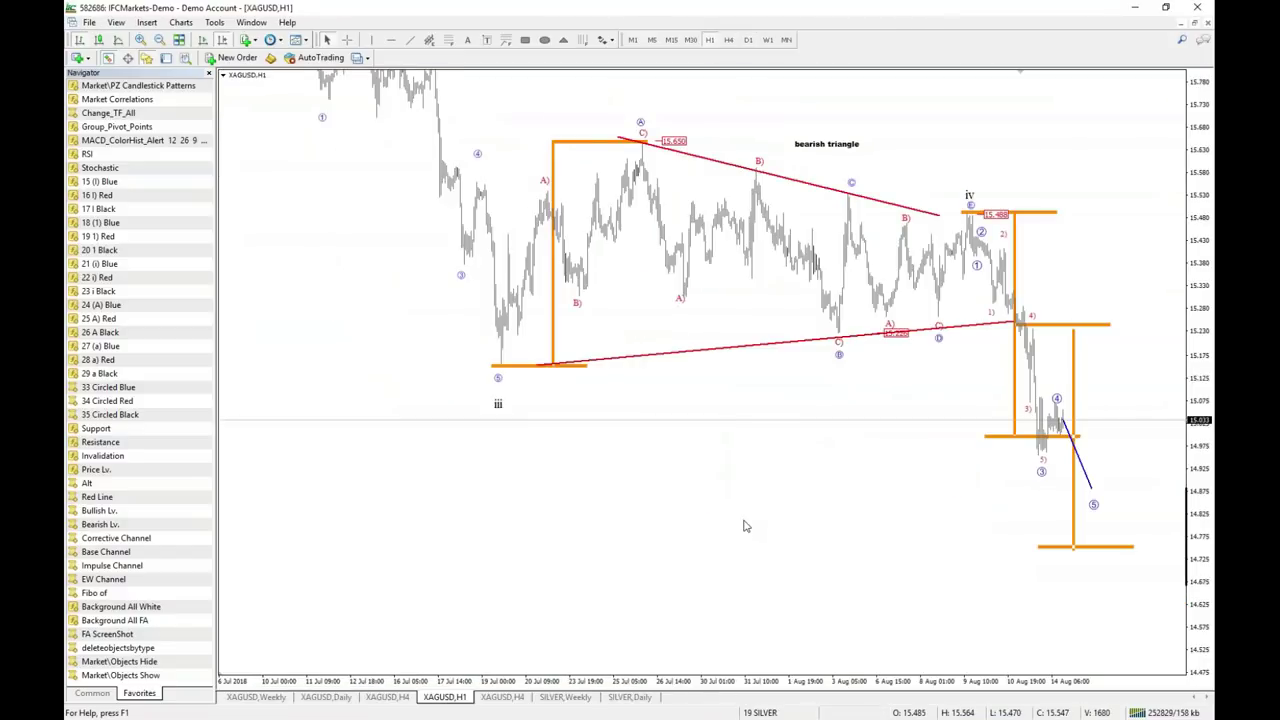
scroll(743, 526, down, 2)
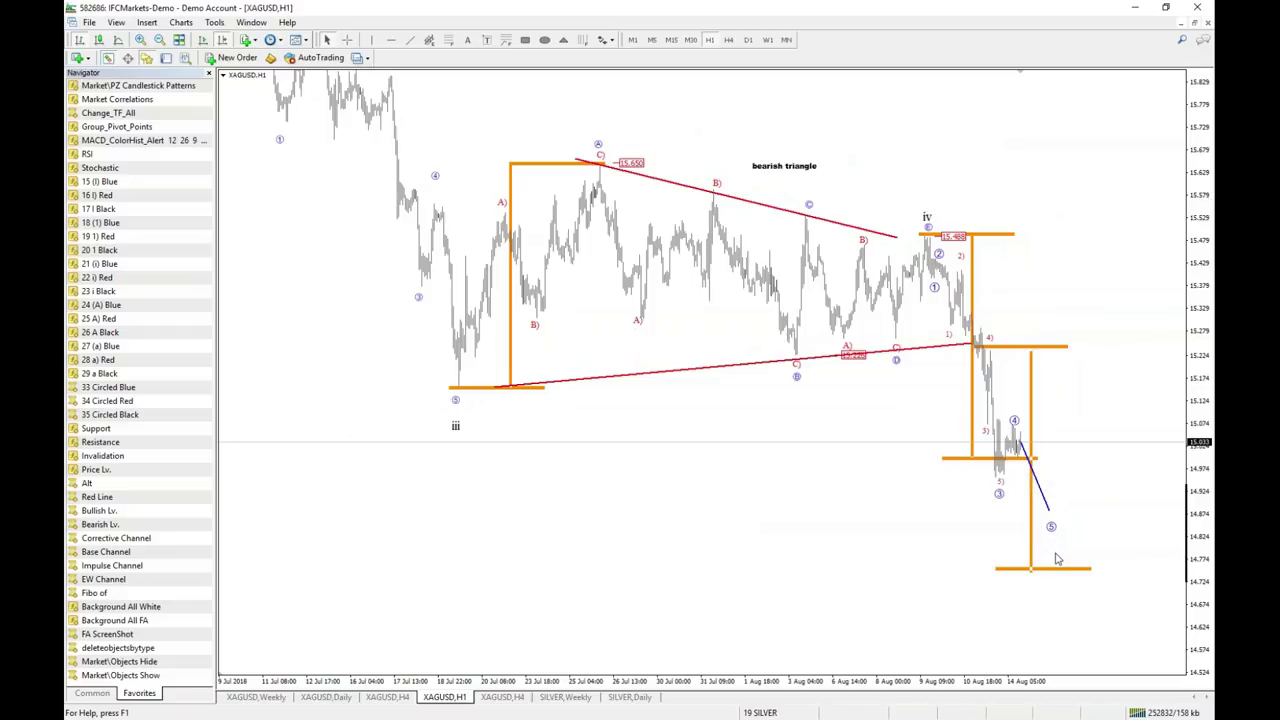
Check XAGUSD H1 price and time readouts, restore the chart window, and reopen the profiles list.
middle_click(926, 235)
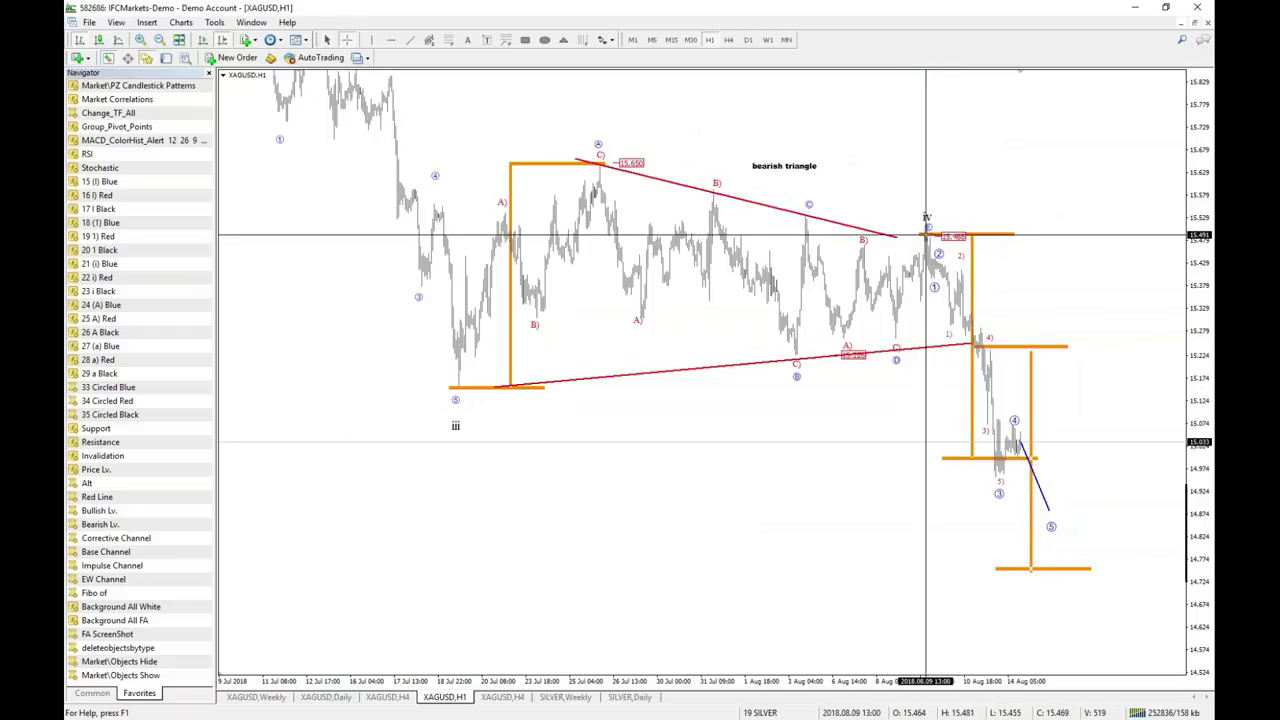
middle_click(926, 235)
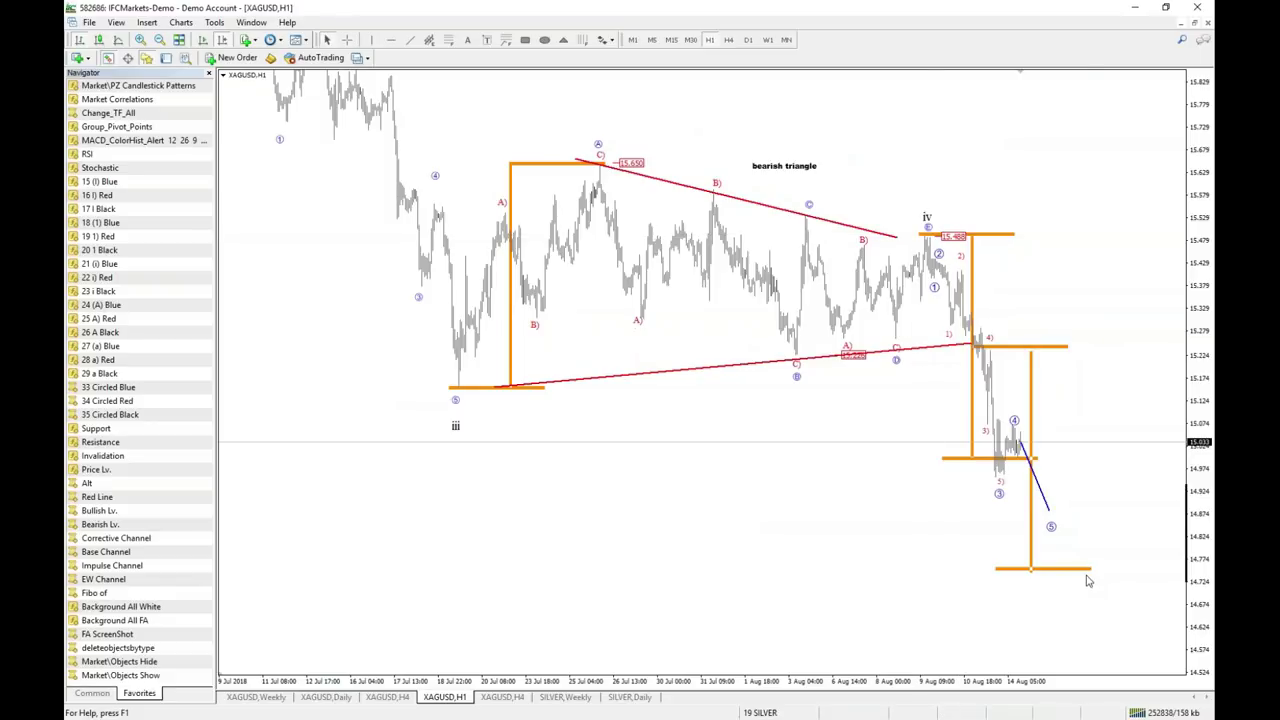
middle_click(1031, 568)
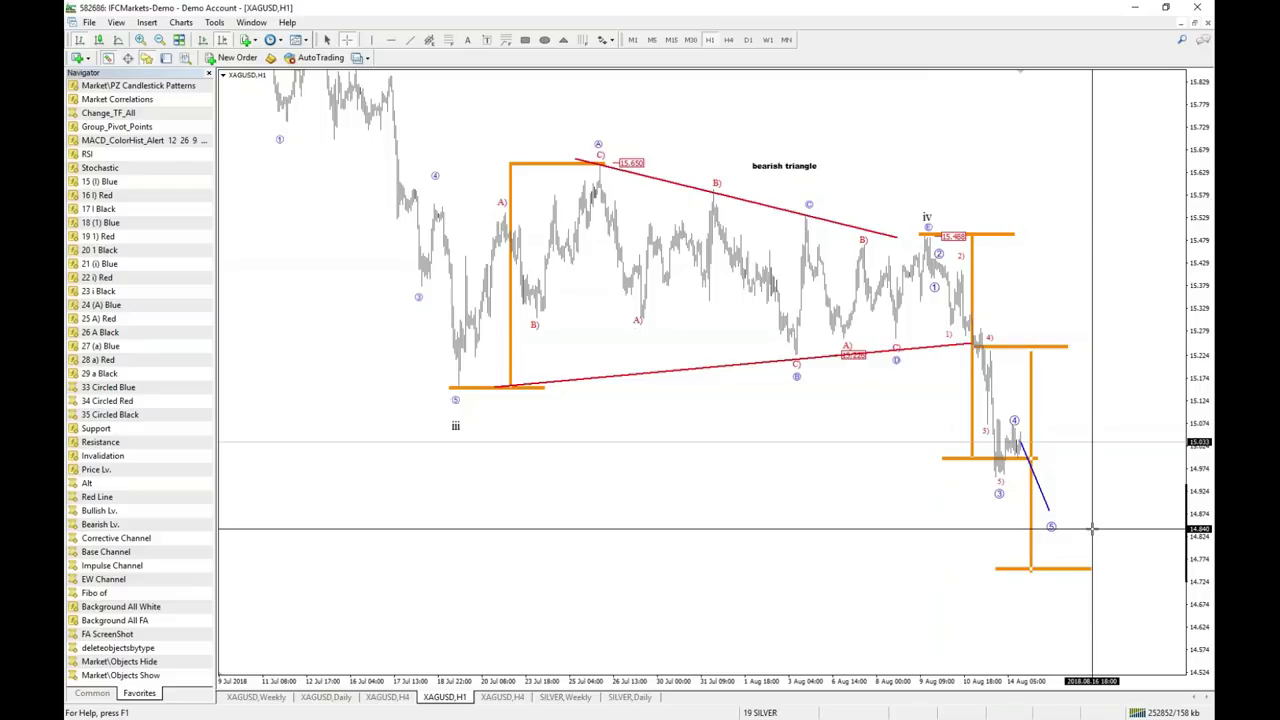
click(1197, 24)
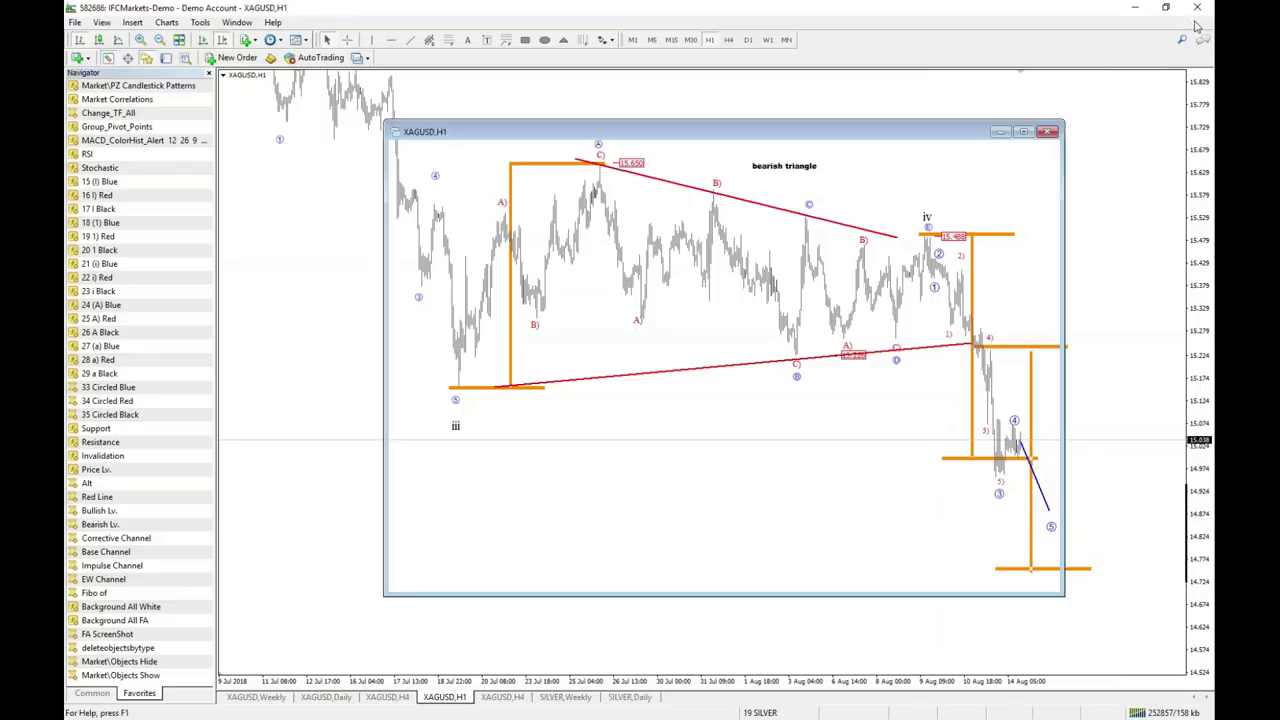
click(760, 712)
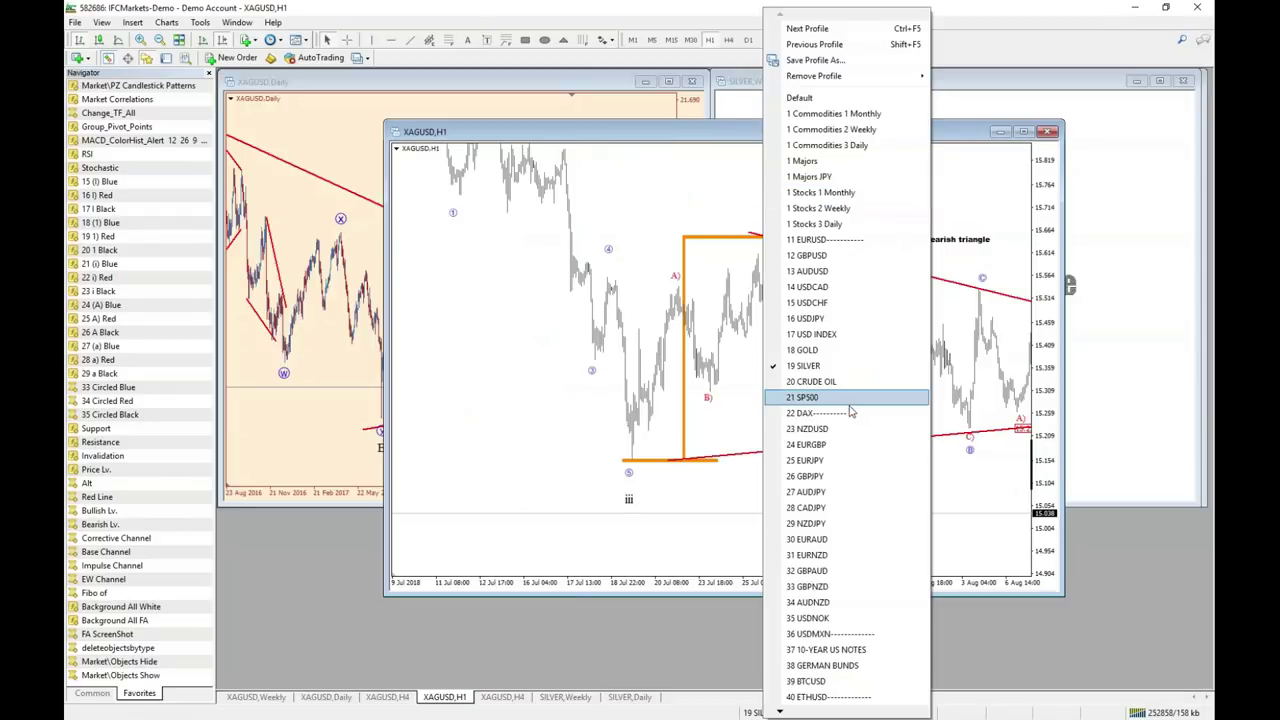
Load the 26 GBPJPY profile and pan the H4 chart to show wave 3.
click(847, 482)
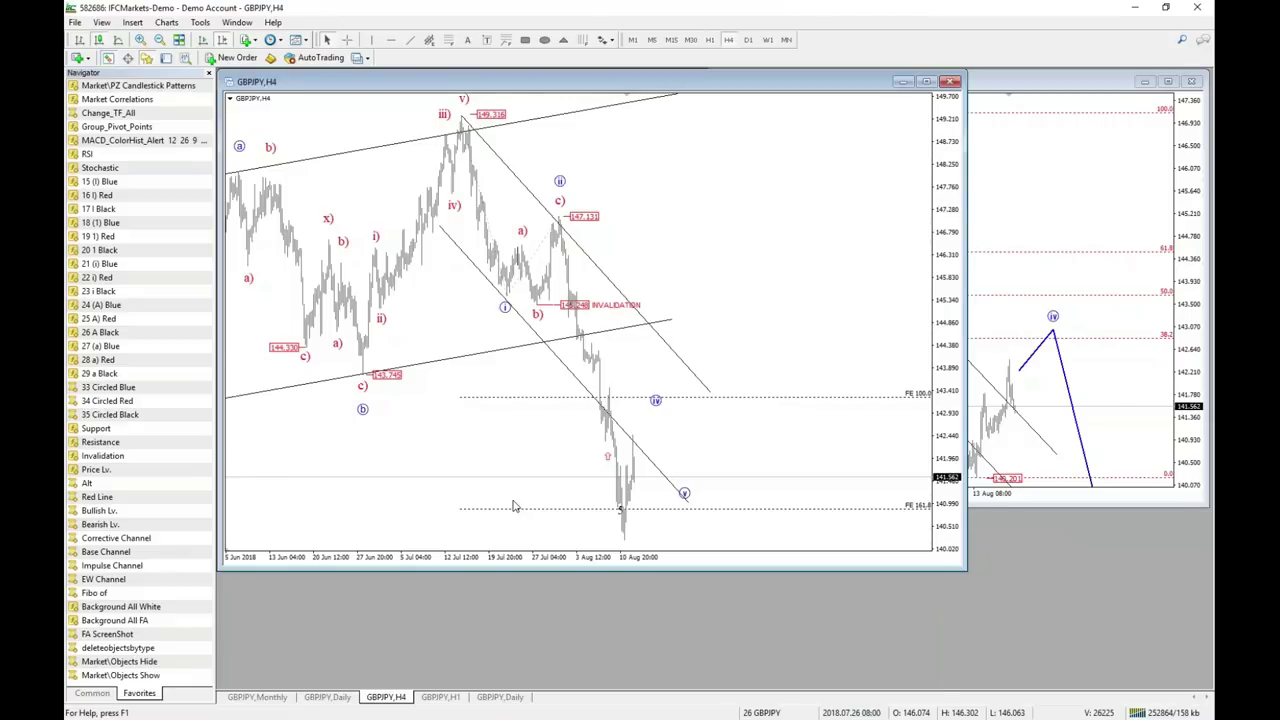
click(327, 697)
click(384, 699)
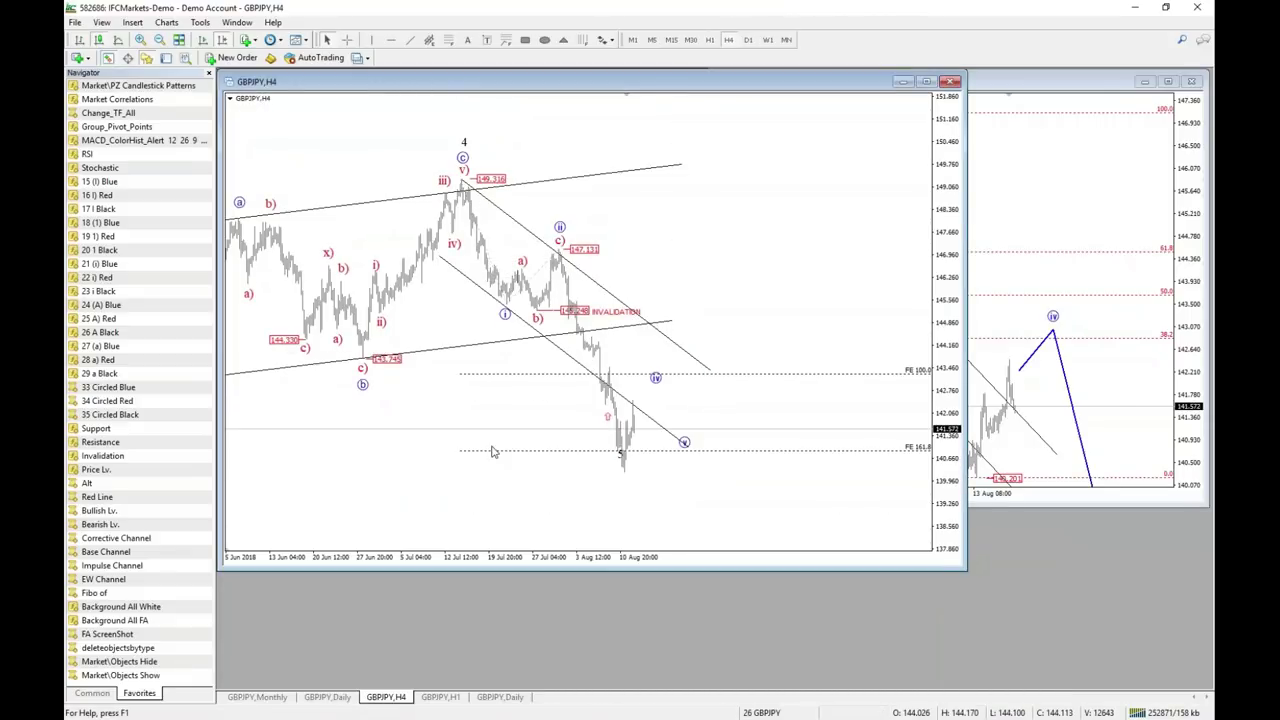
drag(492, 451, 601, 418)
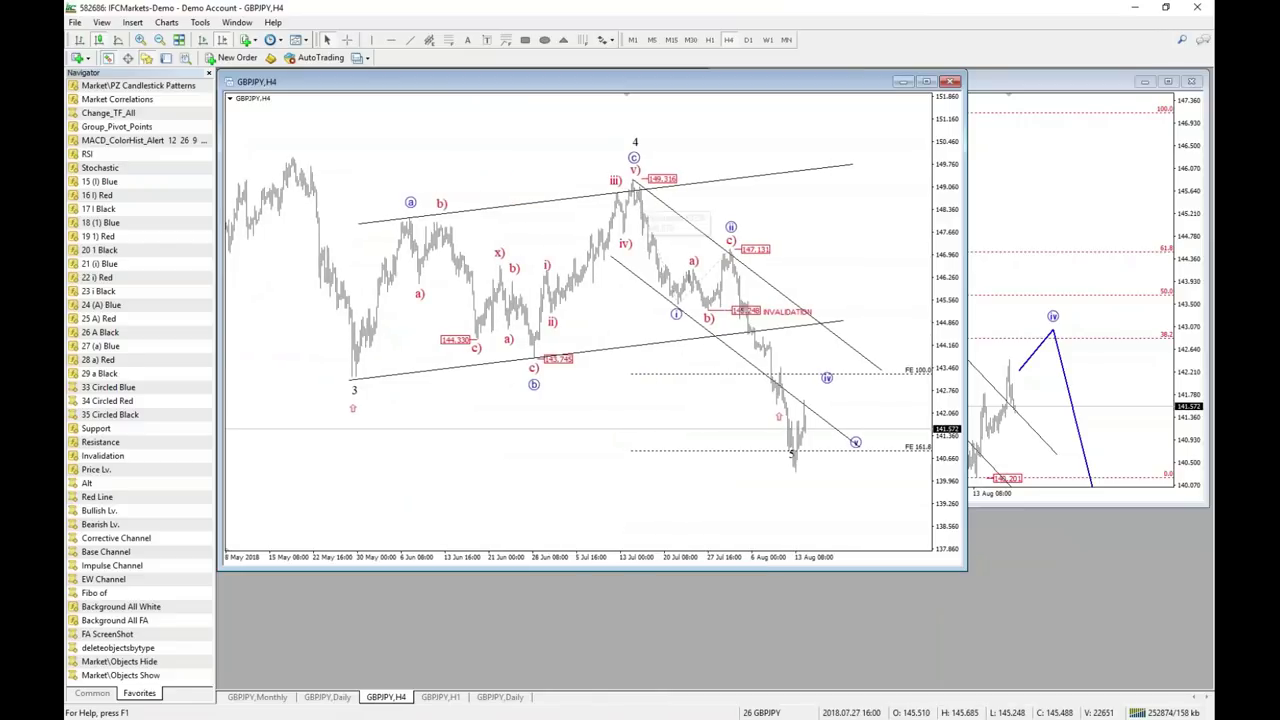
drag(738, 227, 650, 227)
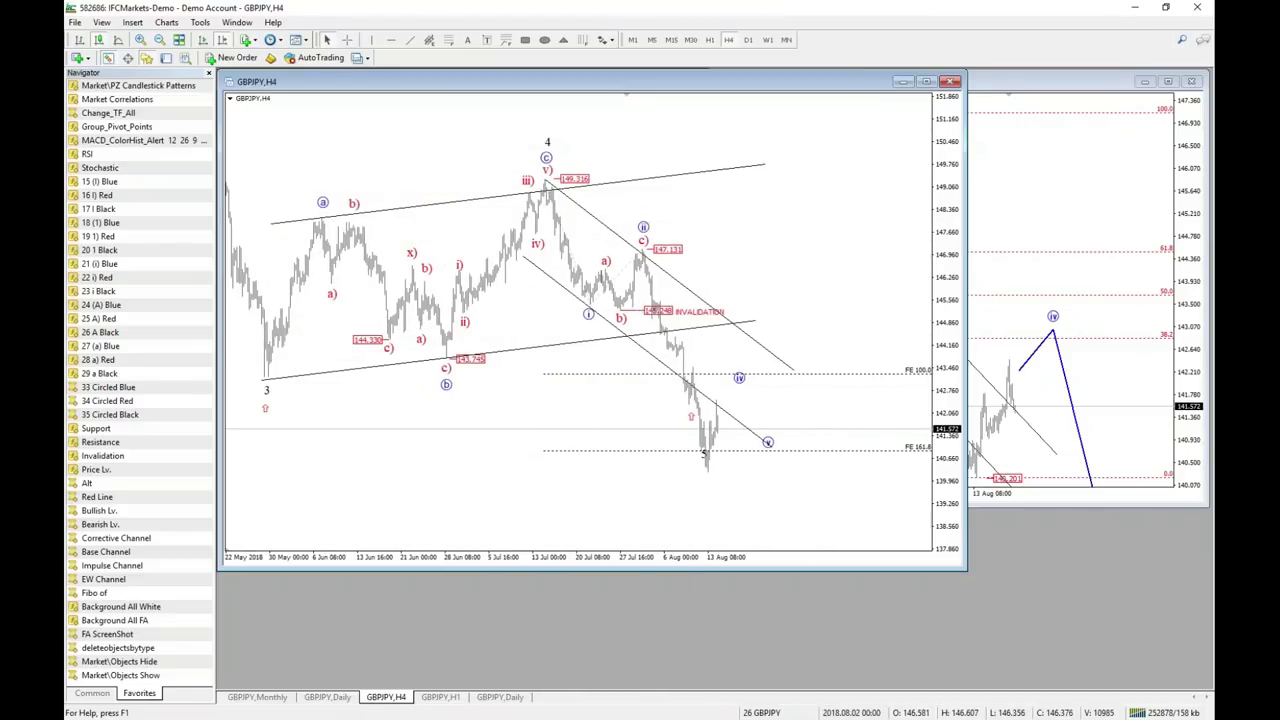
Delete the old ii, i, iv and v wave labels from the GBPJPY H4 chart.
double_click(643, 227)
double_click(588, 314)
double_click(739, 377)
double_click(767, 443)
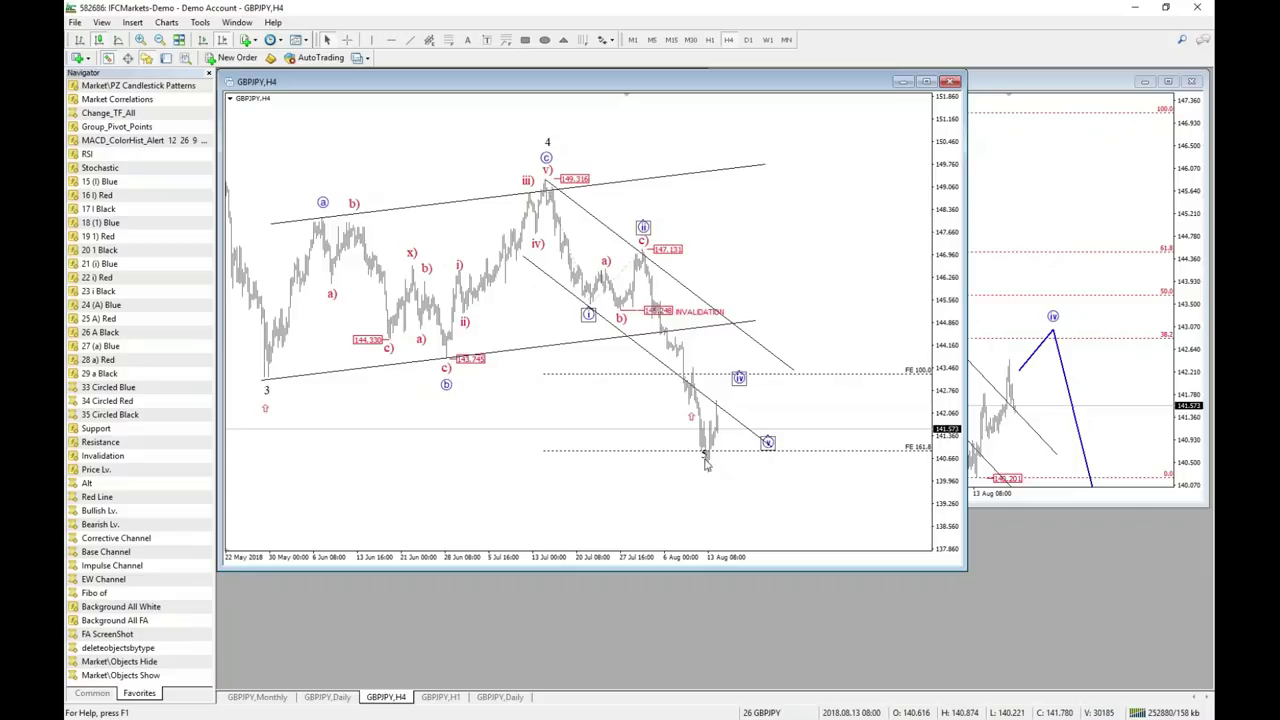
drag(705, 455, 772, 490)
key(Delete)
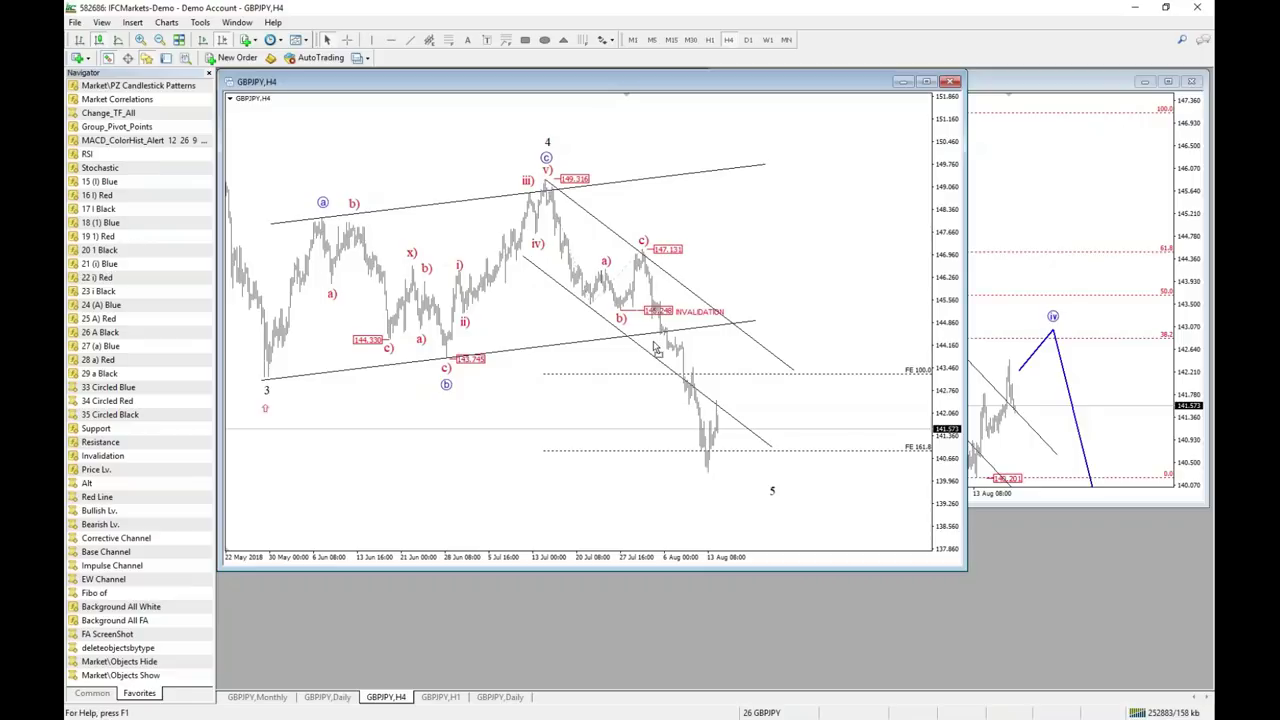
drag(655, 346, 633, 343)
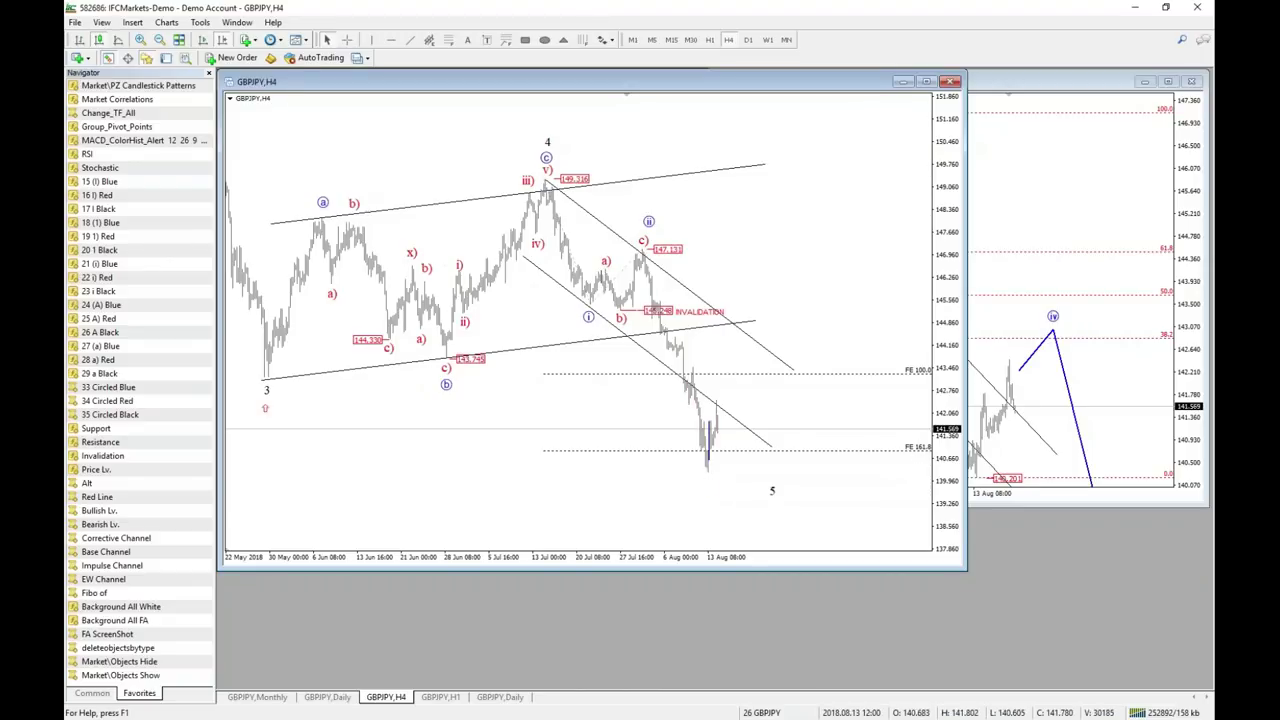
Place circled iii, iv, v labels on a projected path and draw a Fibonacci from the iii low.
click(709, 484)
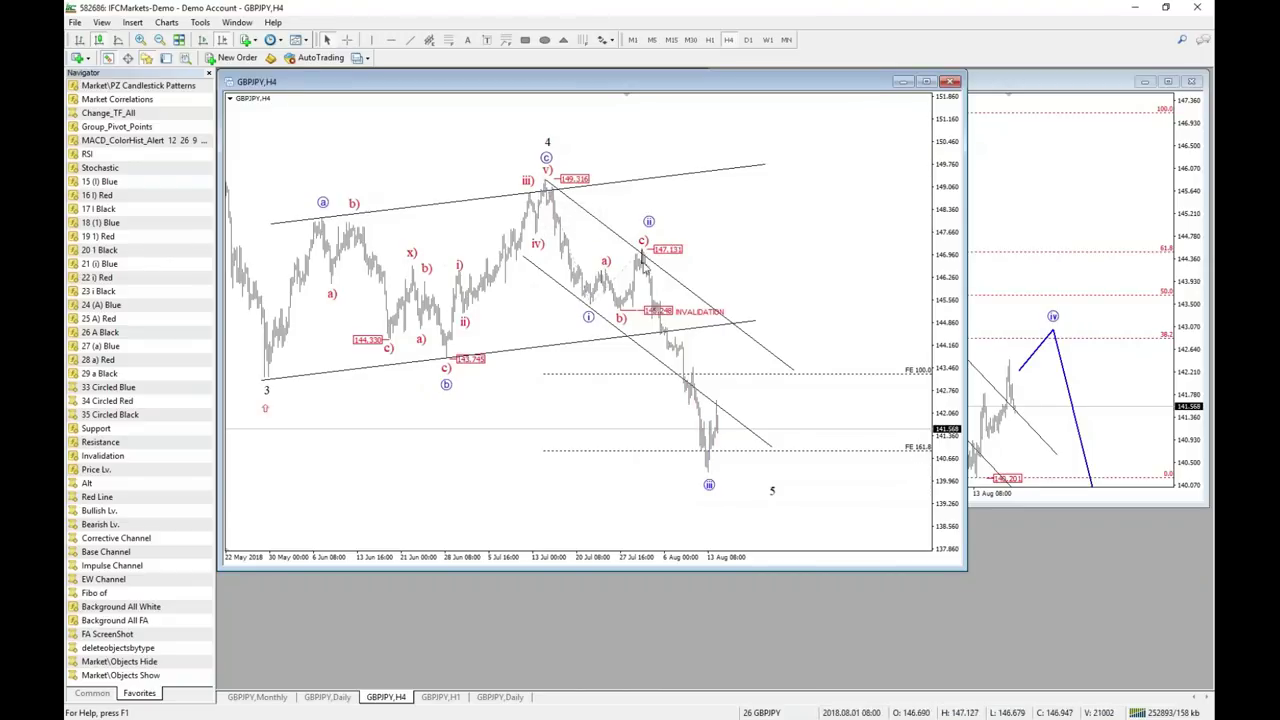
click(741, 386)
click(777, 506)
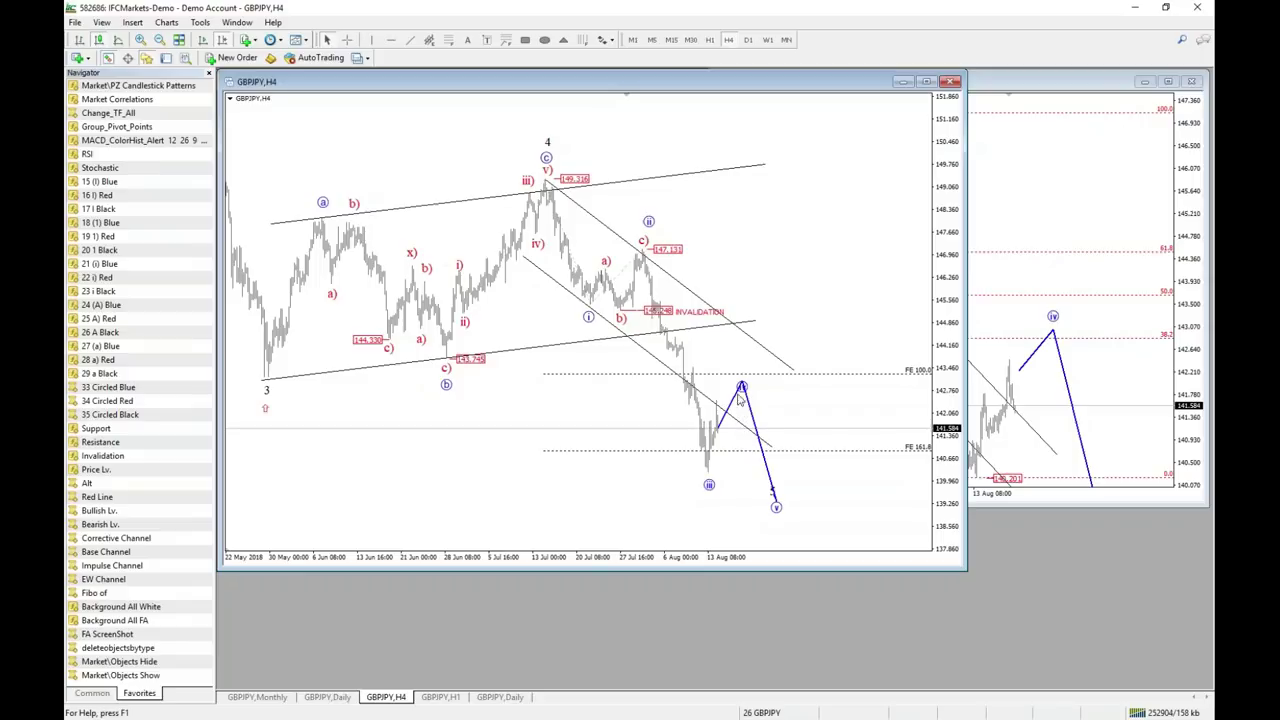
drag(741, 387, 741, 370)
click(450, 42)
drag(706, 244, 706, 469)
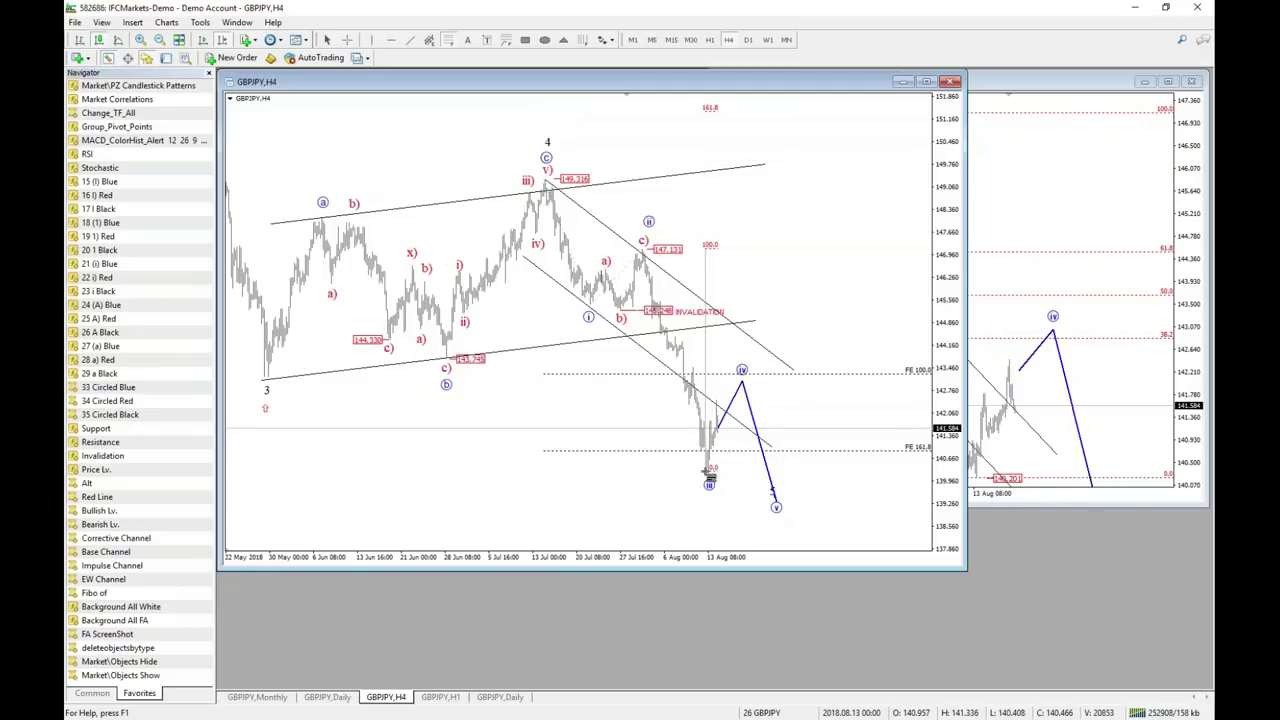
Remove the Fibonacci's 50.0 level and shift the Fibonacci to the right.
double_click(708, 478)
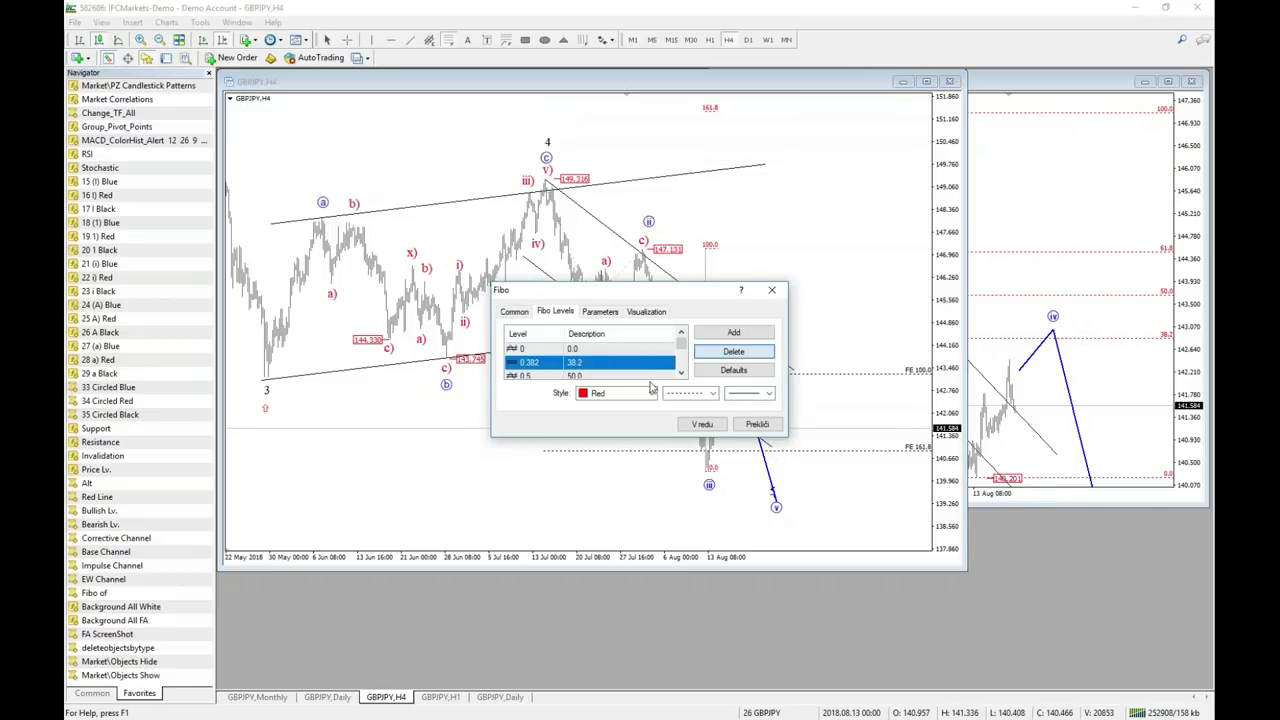
click(748, 352)
click(748, 353)
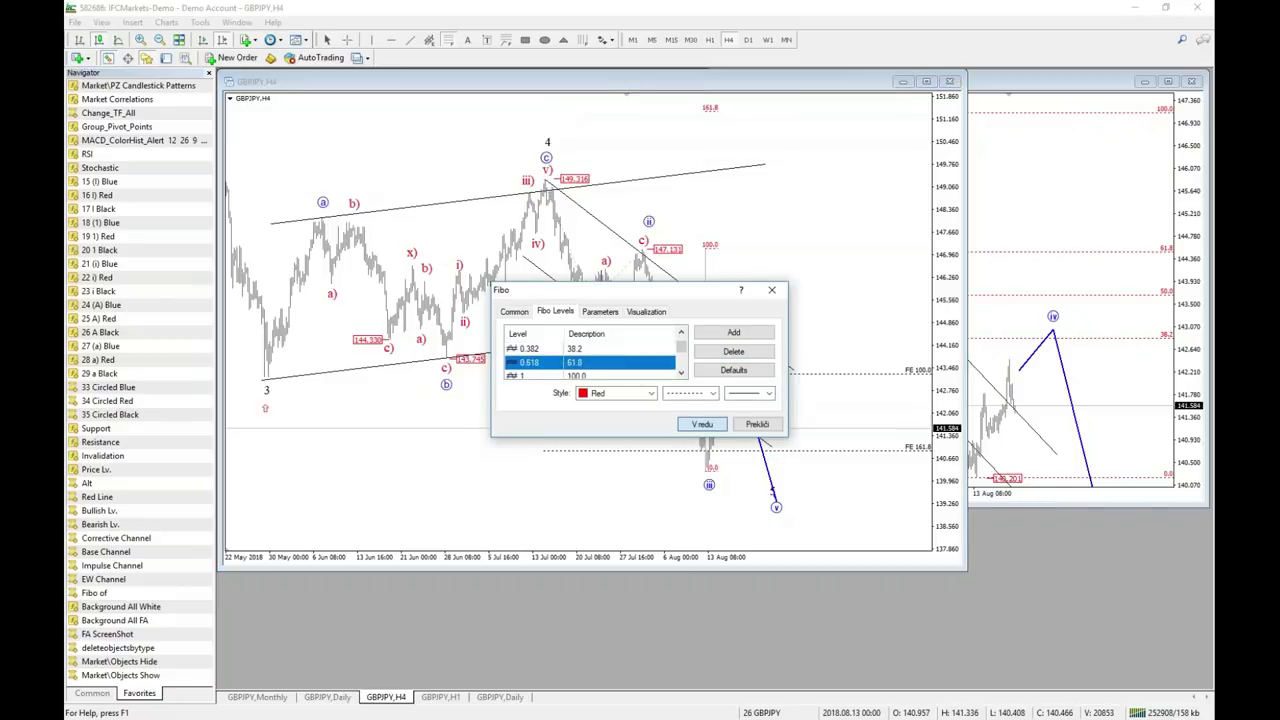
click(702, 424)
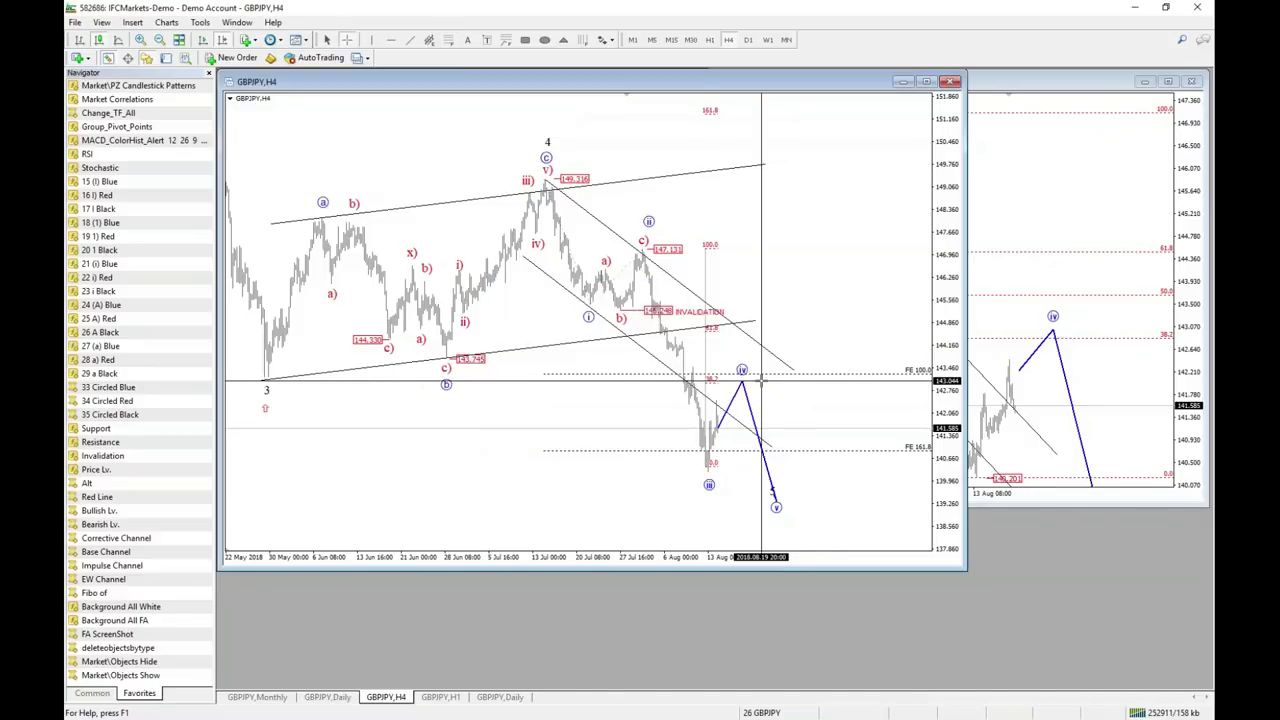
drag(709, 366, 785, 366)
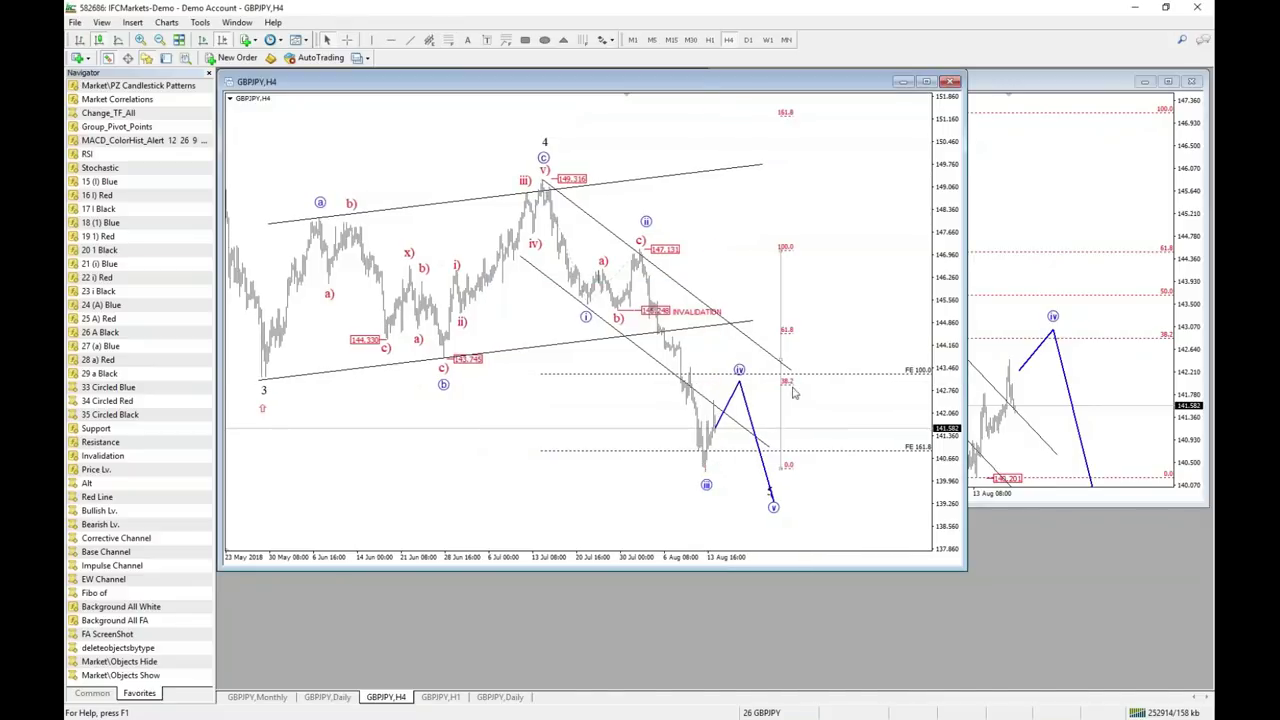
Draw a black horizontal line from the wave 3 low across the chart.
middle_click(794, 385)
click(414, 38)
drag(264, 378, 826, 380)
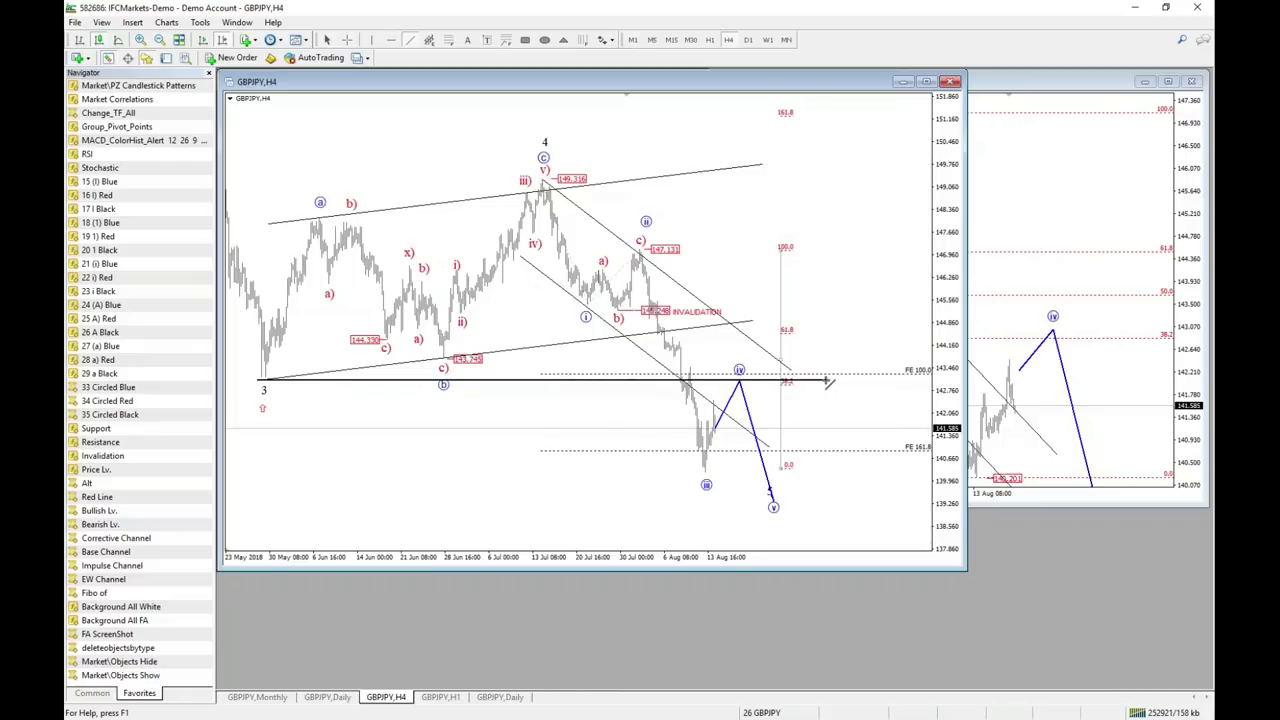
double_click(828, 381)
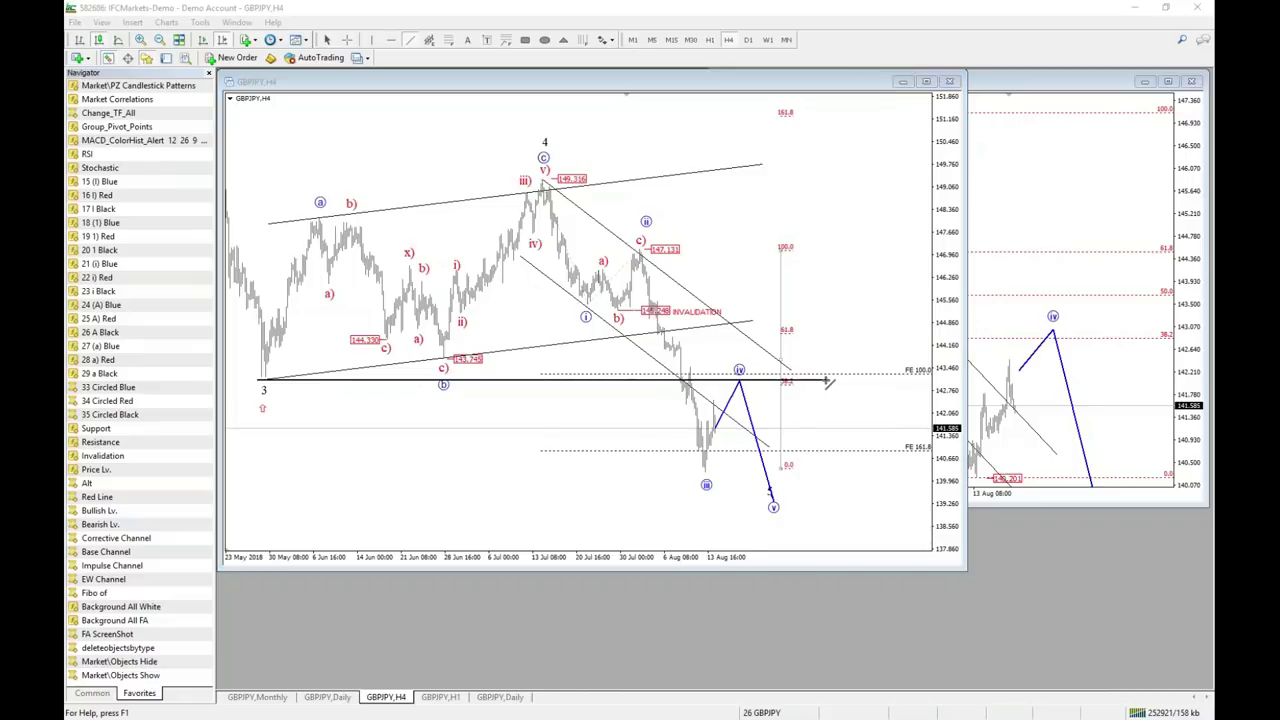
click(698, 413)
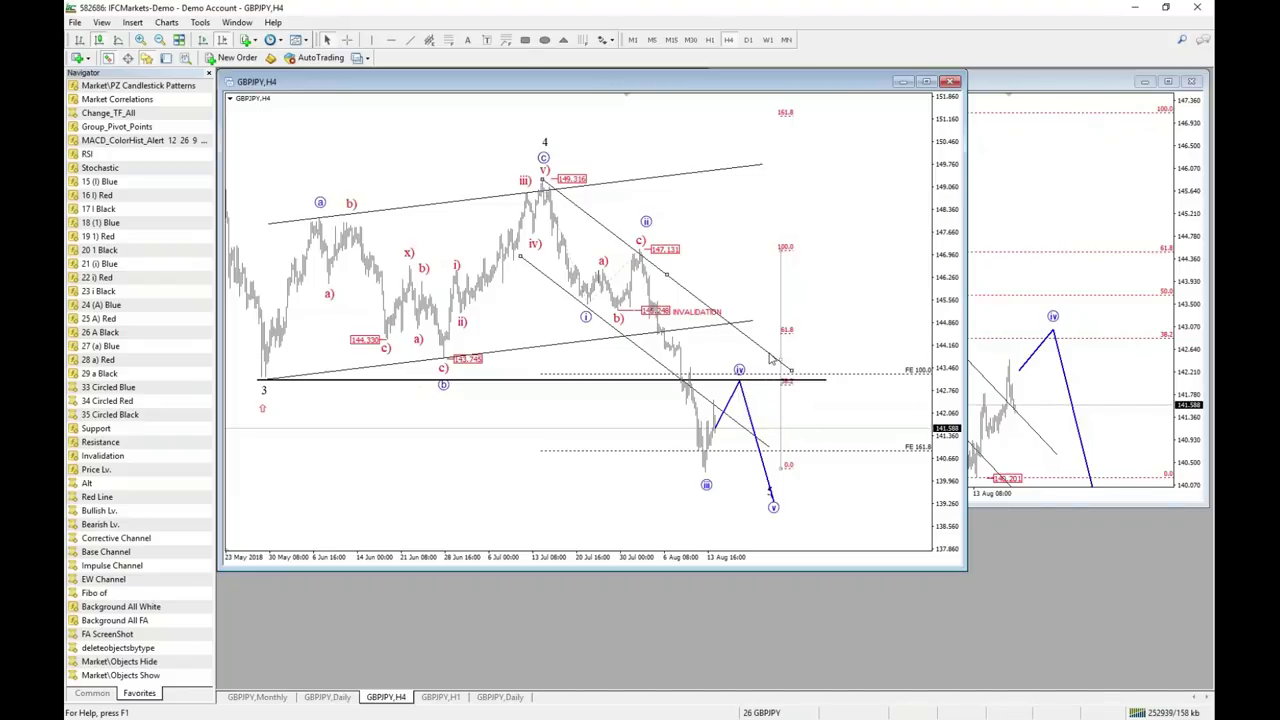
Measure up from the recent low and nudge the circled iv label slightly up-left.
middle_click(675, 271)
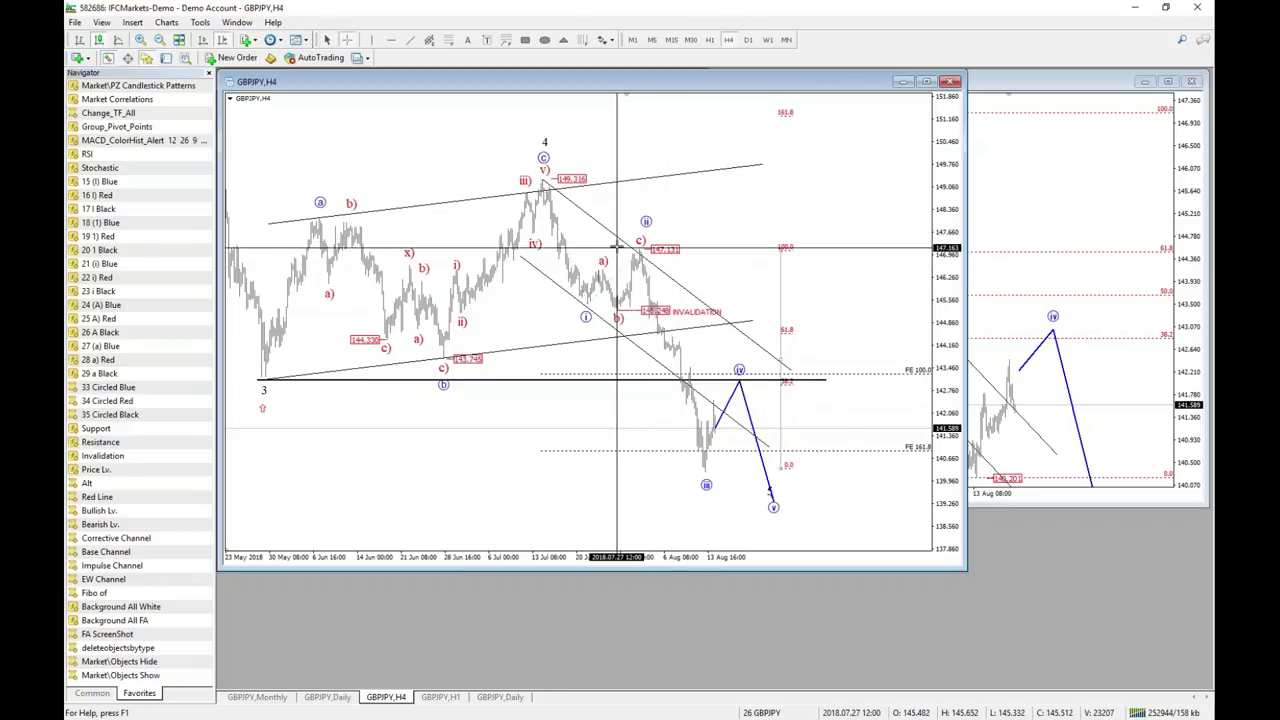
drag(732, 469, 736, 402)
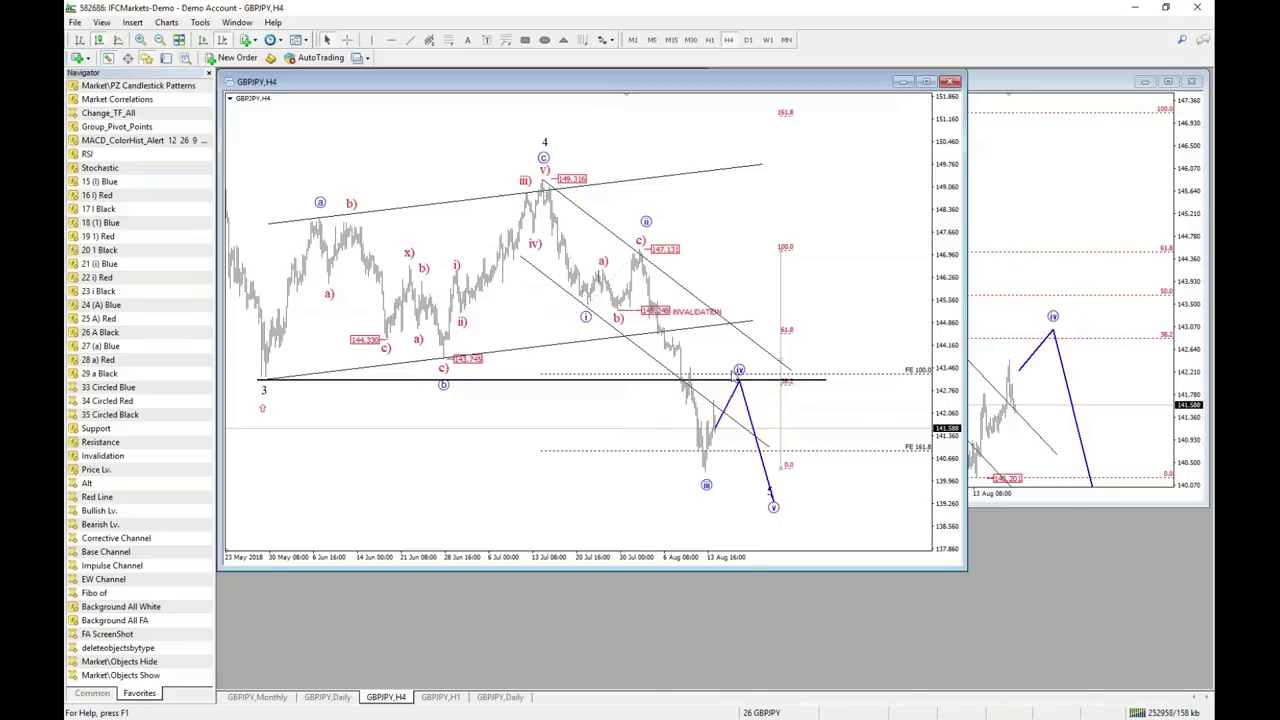
middle_click(737, 373)
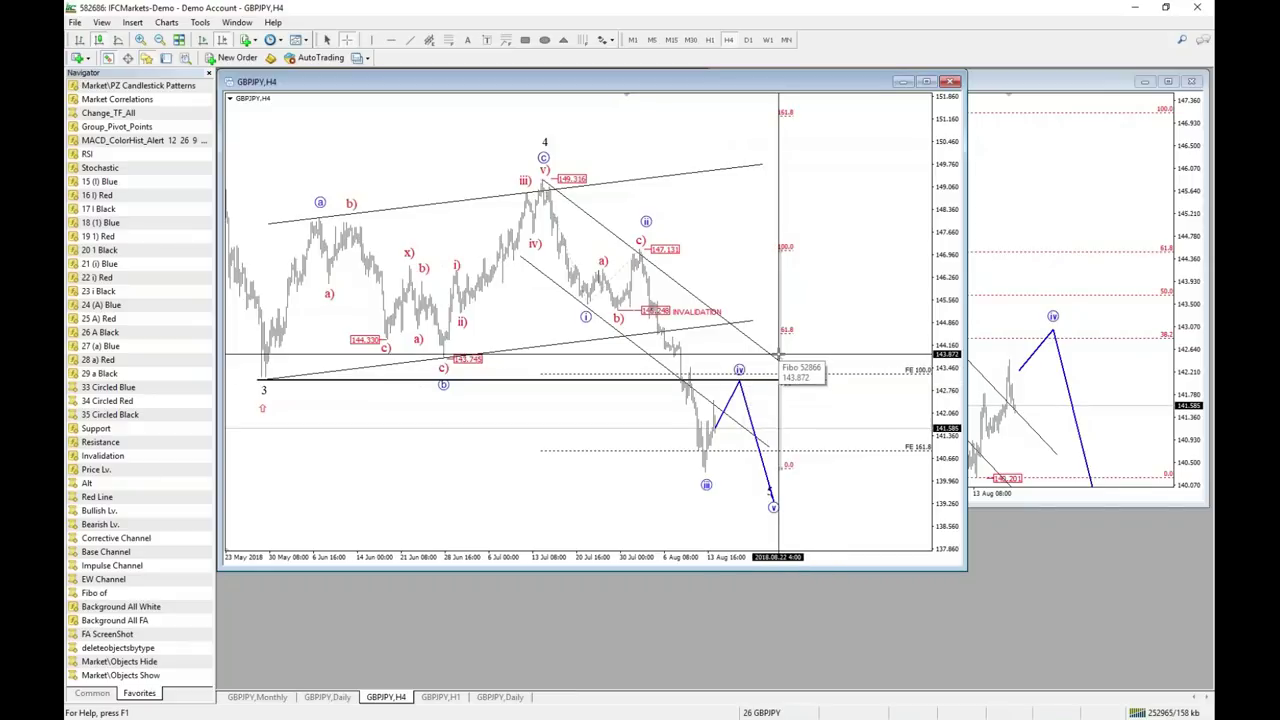
middle_click(762, 352)
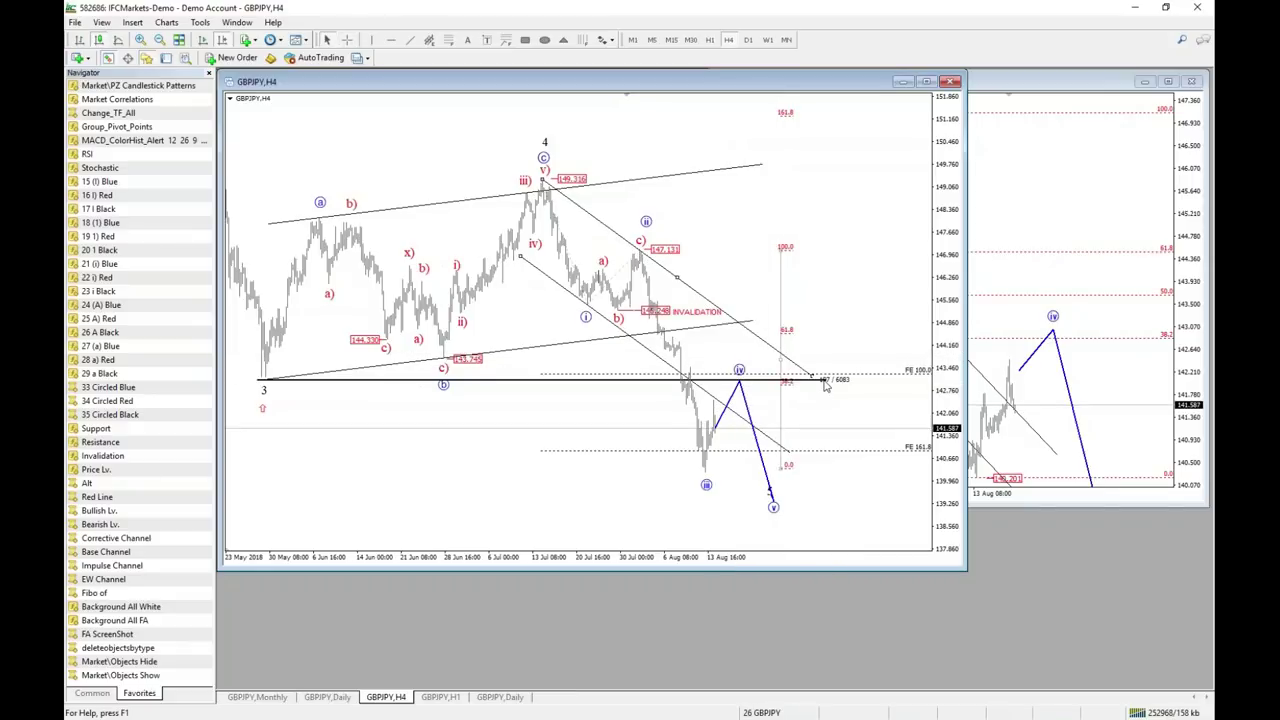
middle_click(753, 333)
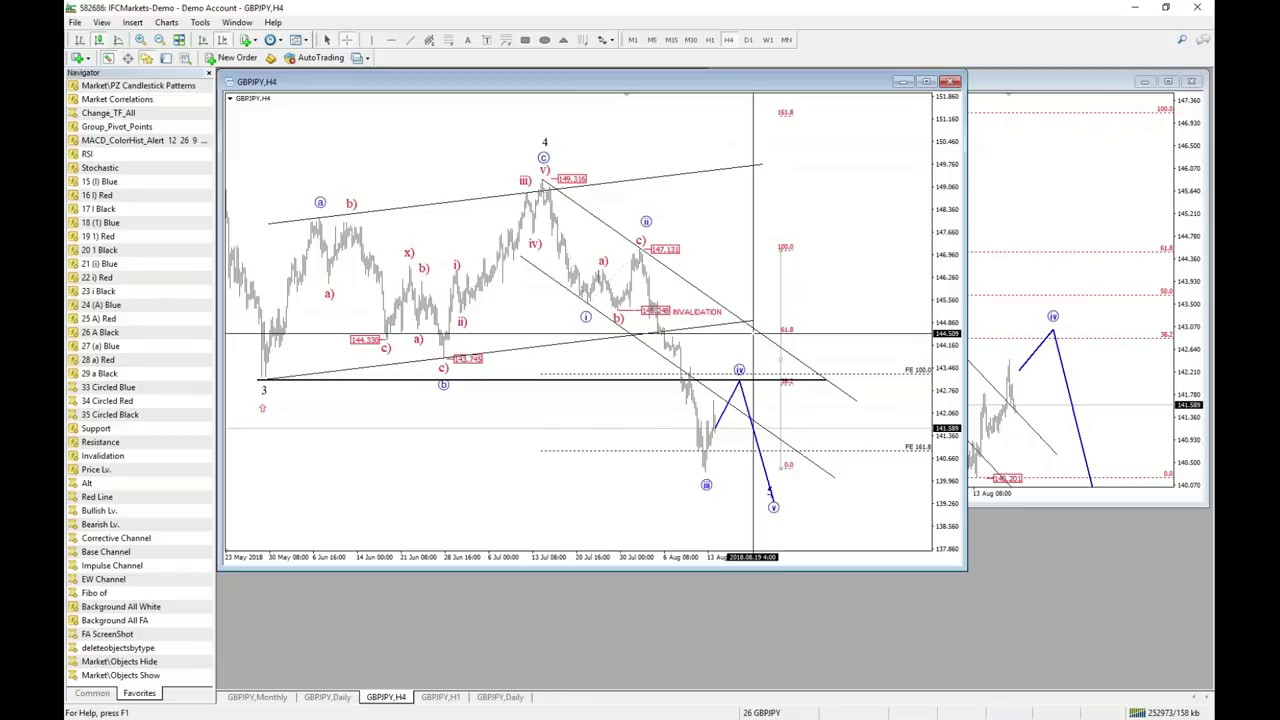
middle_click(749, 342)
double_click(742, 372)
drag(746, 374, 741, 367)
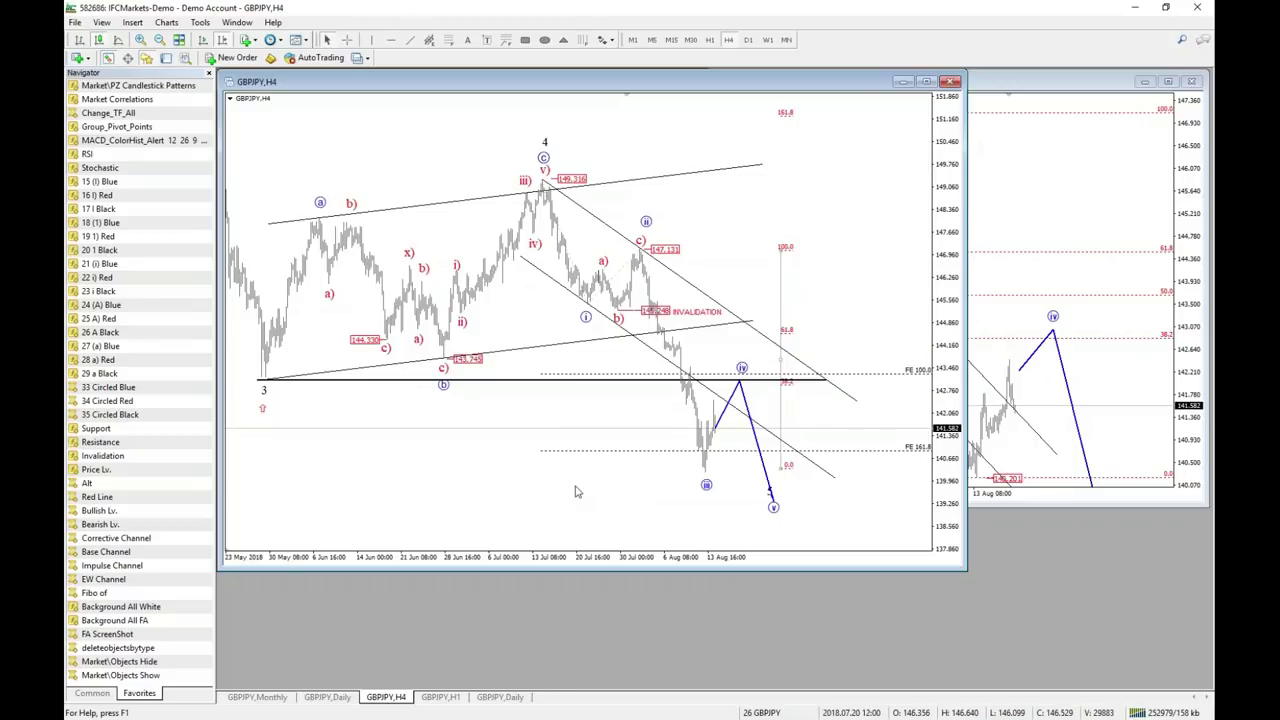
Extend the rising channel right, check the 144.467 level, then shorten it back left.
middle_click(773, 418)
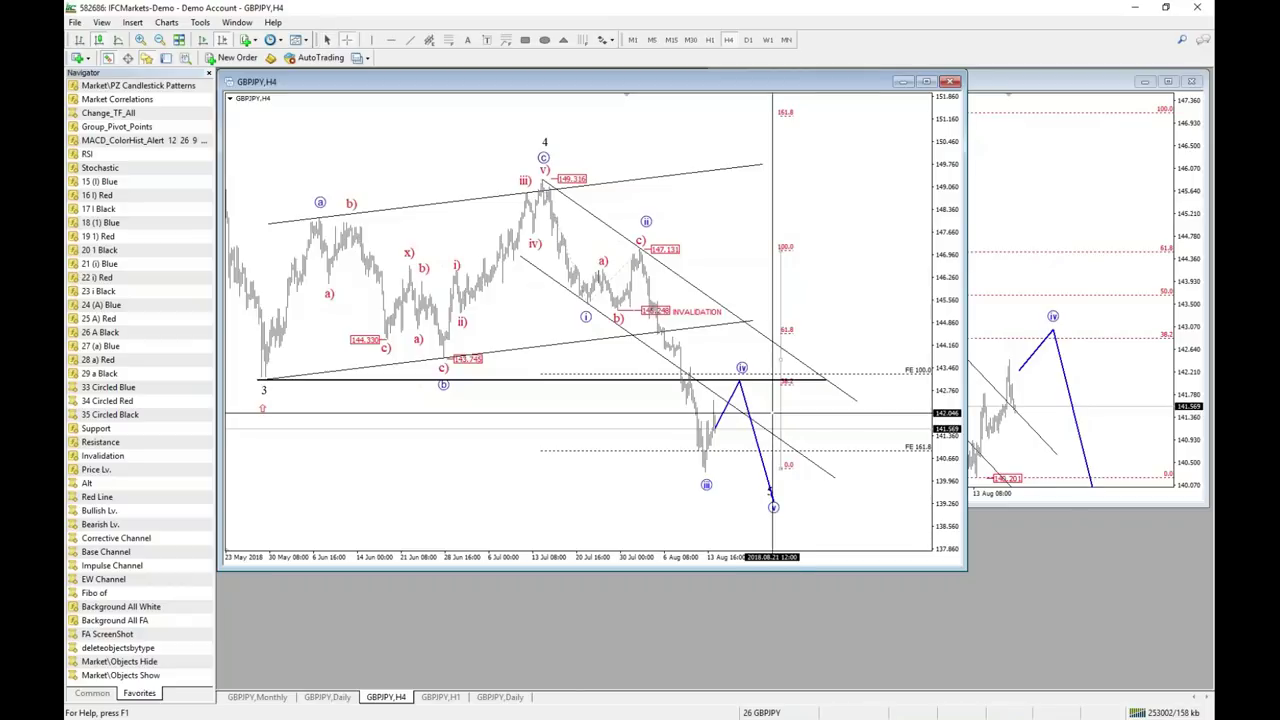
middle_click(706, 330)
drag(750, 321, 846, 317)
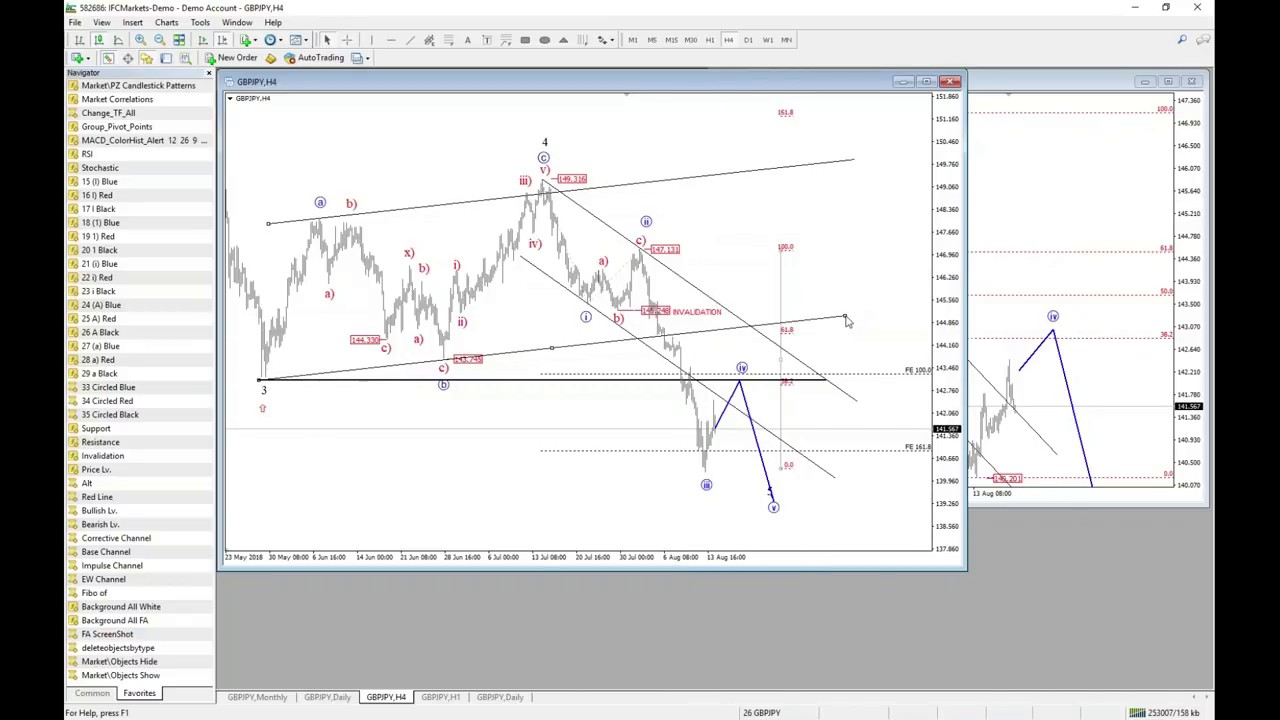
middle_click(801, 334)
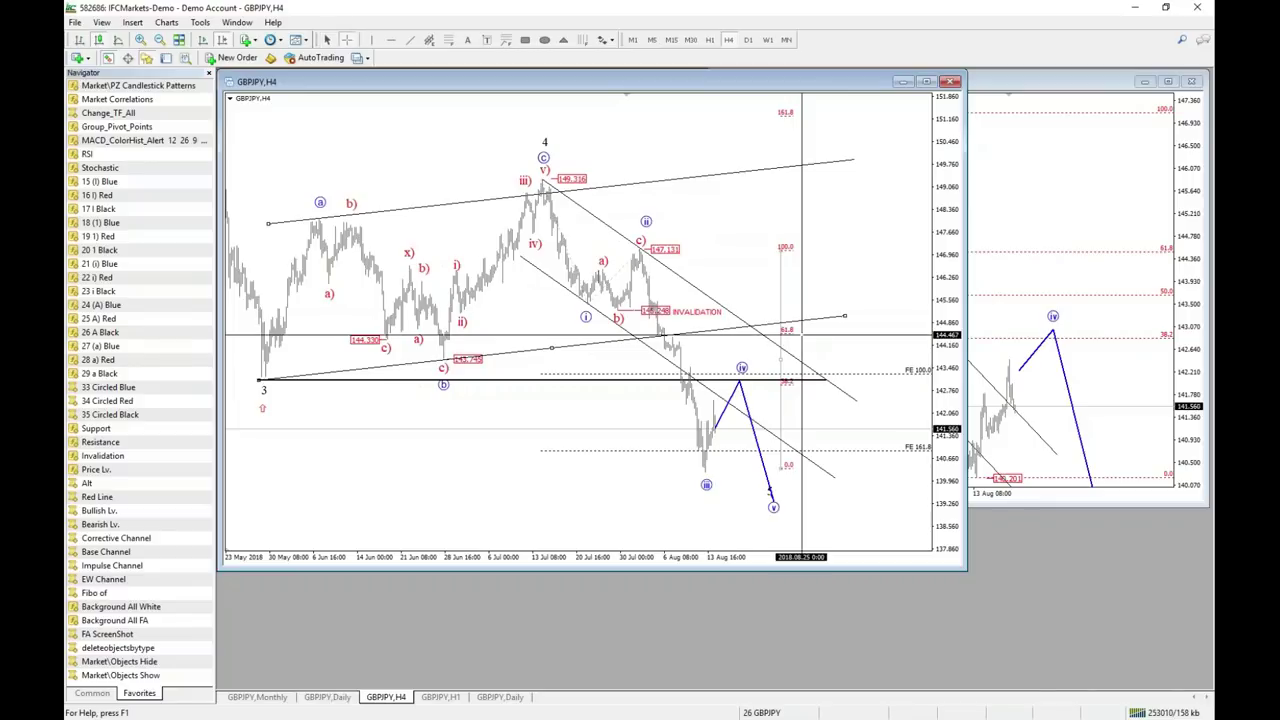
middle_click(801, 334)
drag(845, 316, 648, 322)
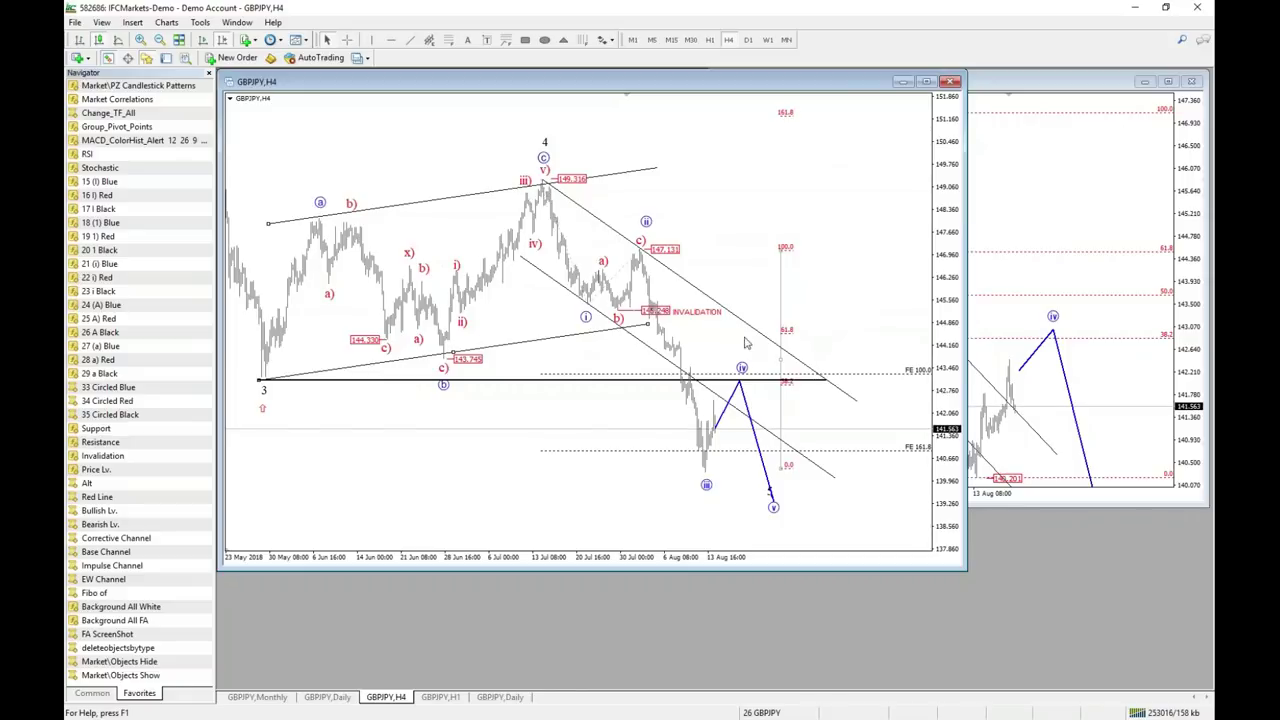
Stretch the red INVALIDATION line at 145.114 past the latest bars.
middle_click(735, 320)
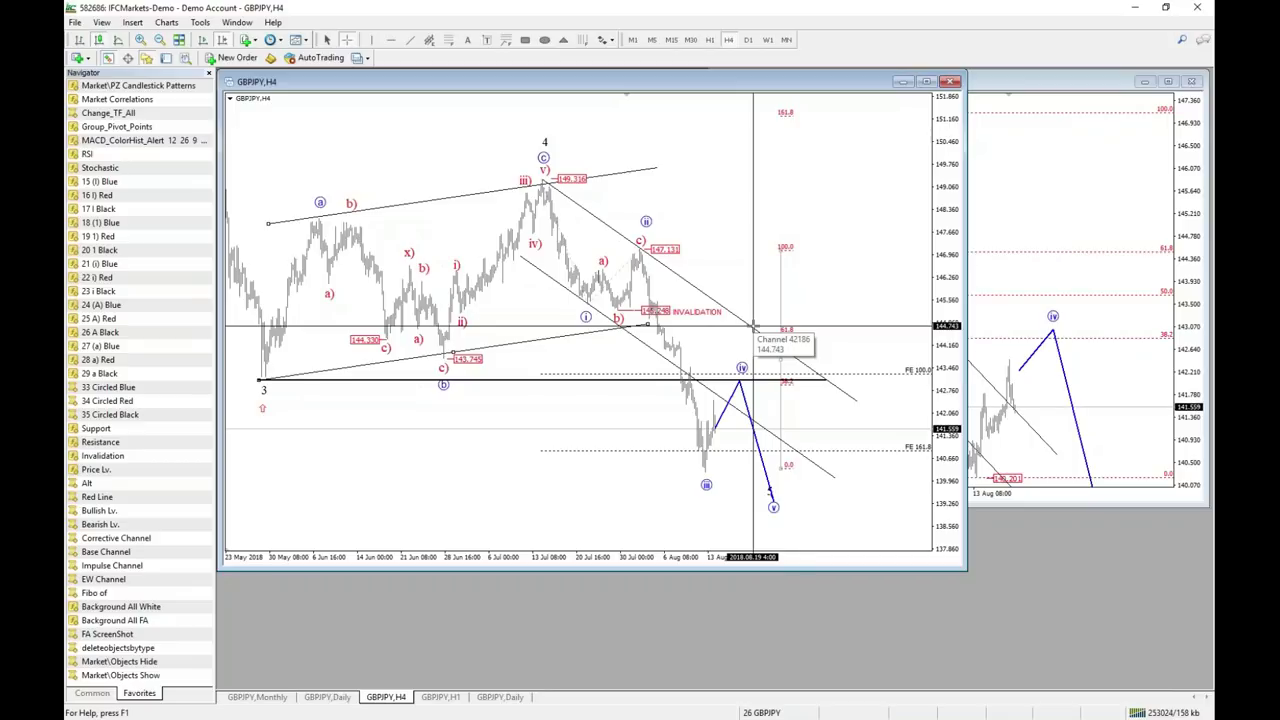
middle_click(755, 327)
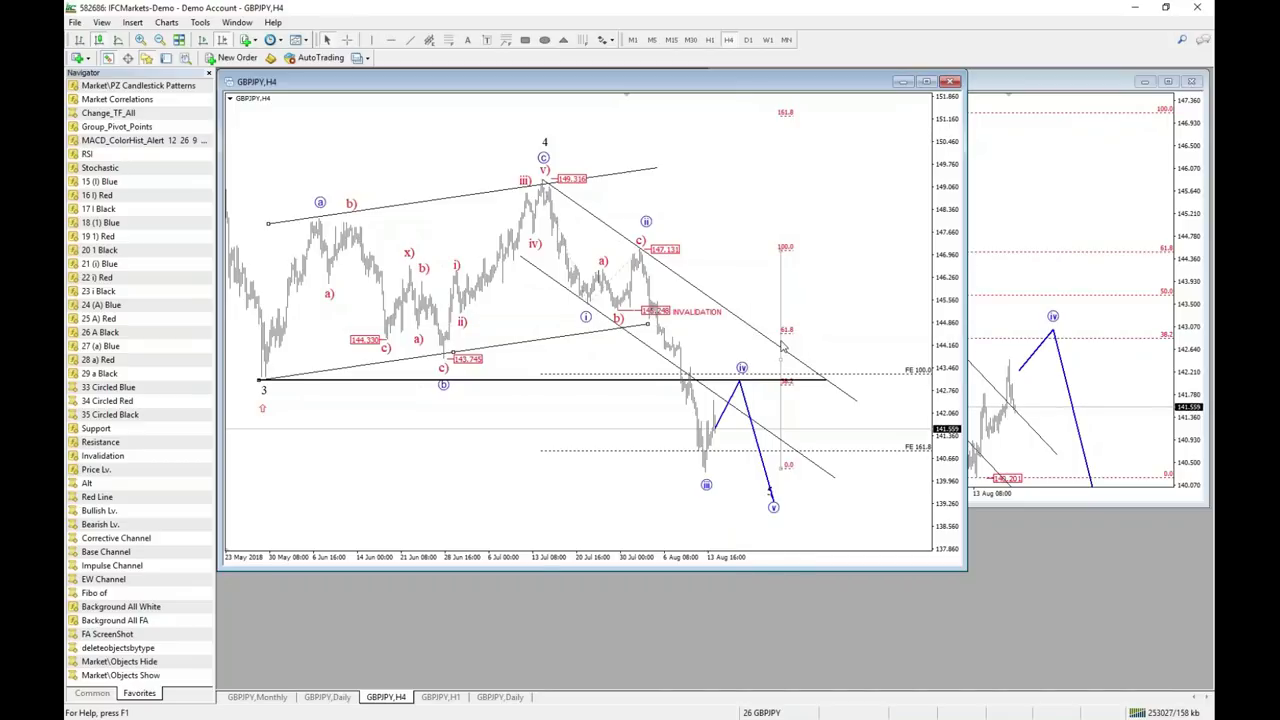
mouse_move(645, 312)
mouse_down()
mouse_move(900, 314)
mouse_move(879, 314)
mouse_up()
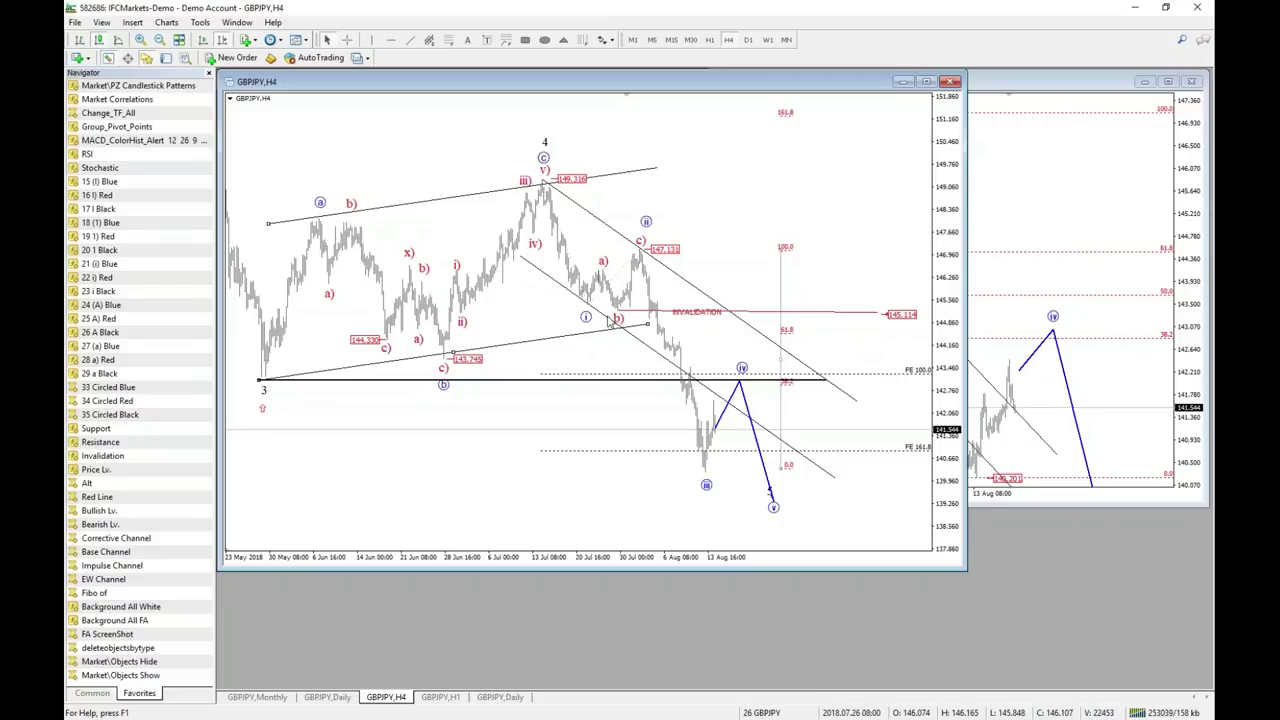
middle_click(605, 318)
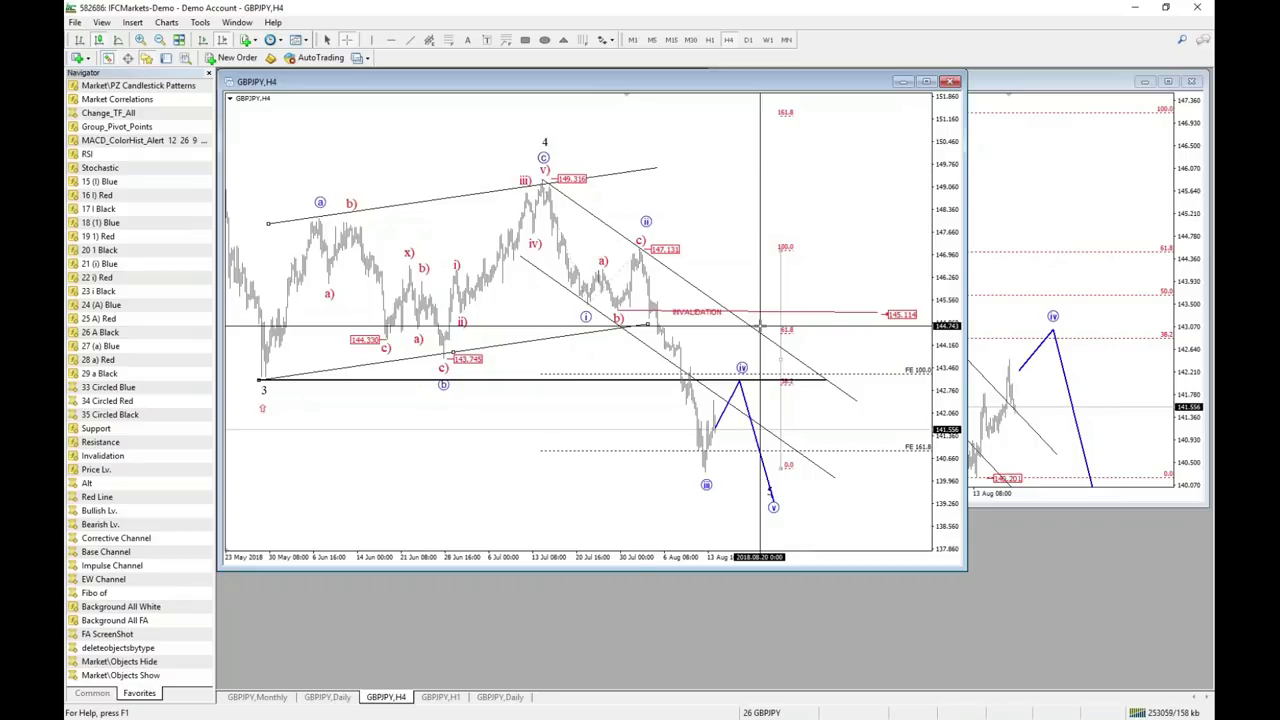
key(Escape)
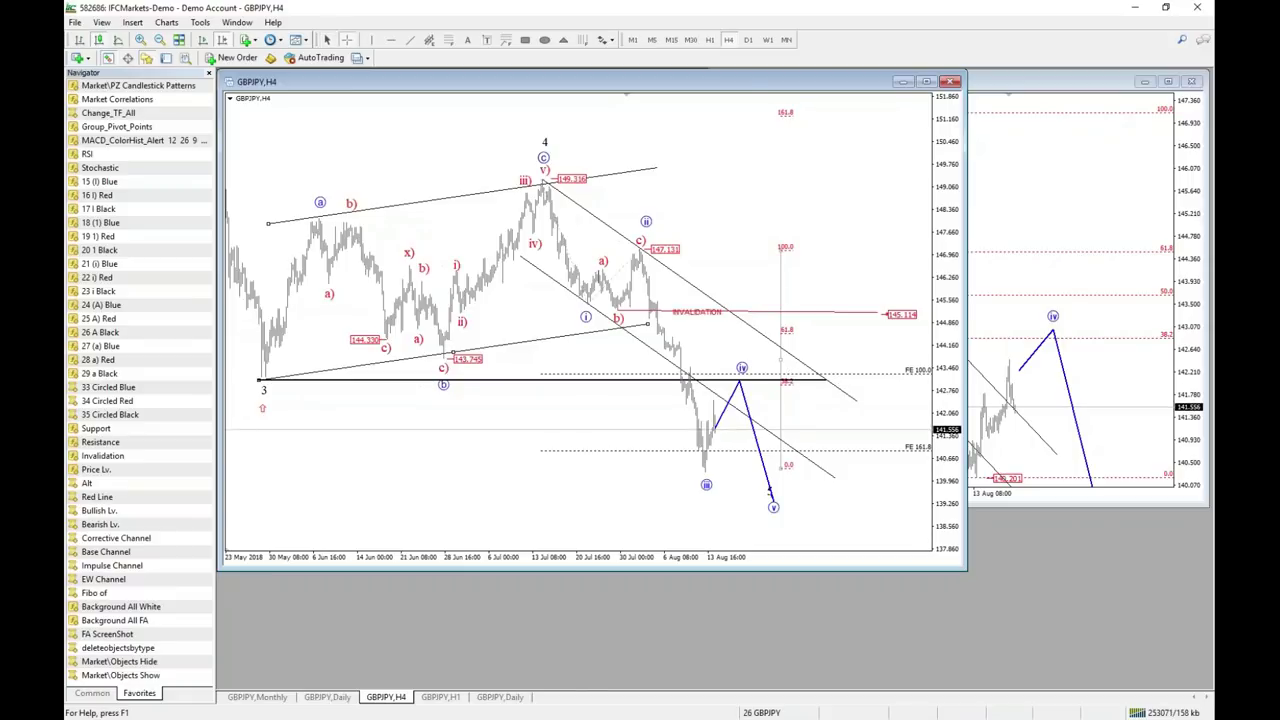
middle_click(752, 380)
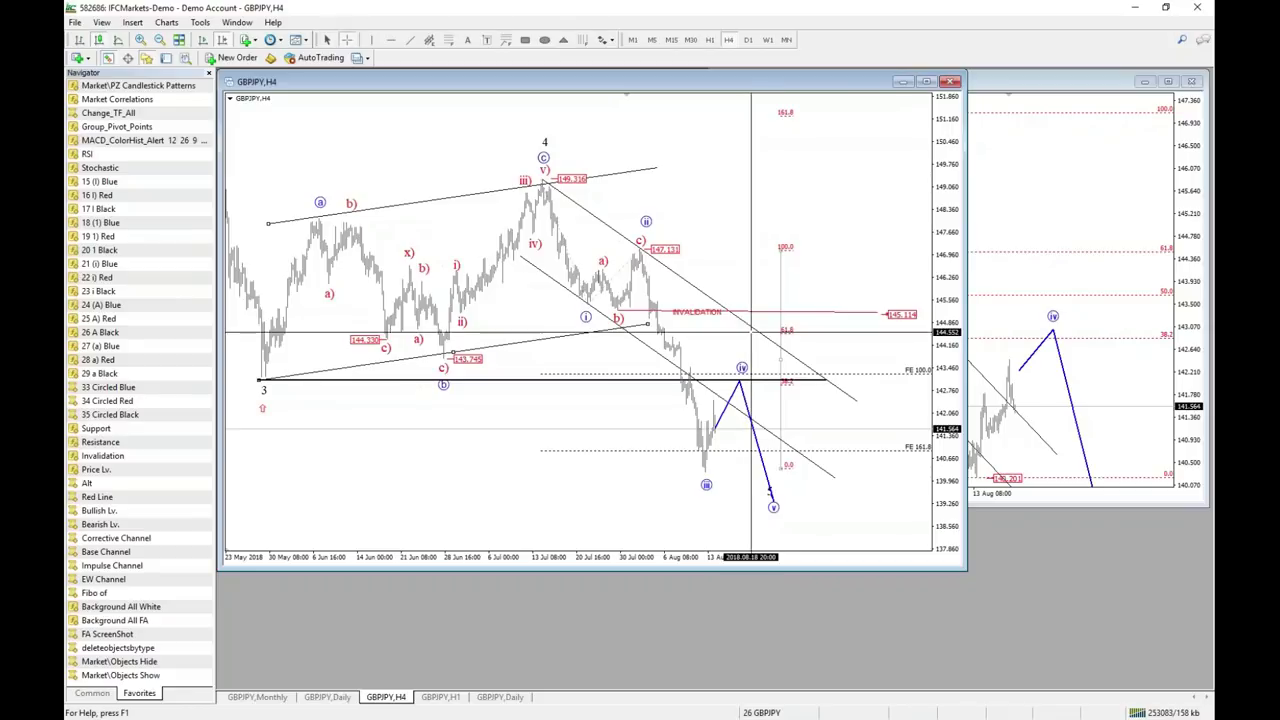
drag(805, 365, 763, 343)
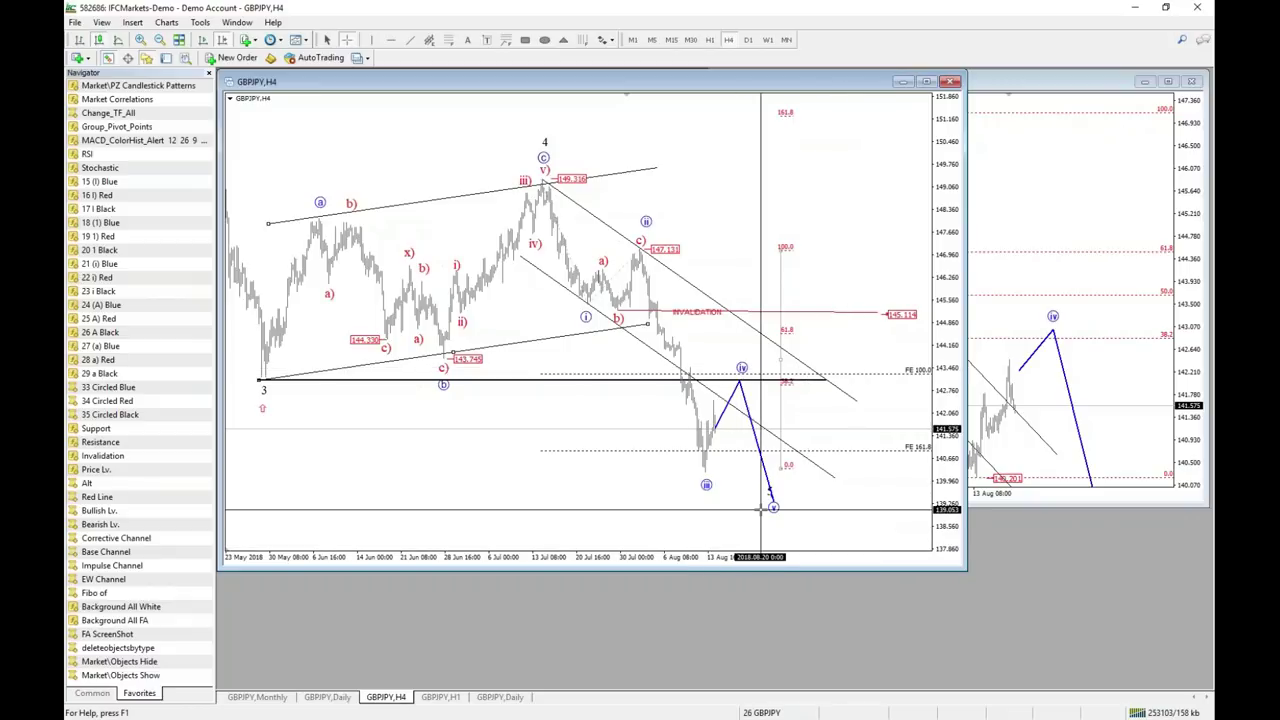
click(602, 501)
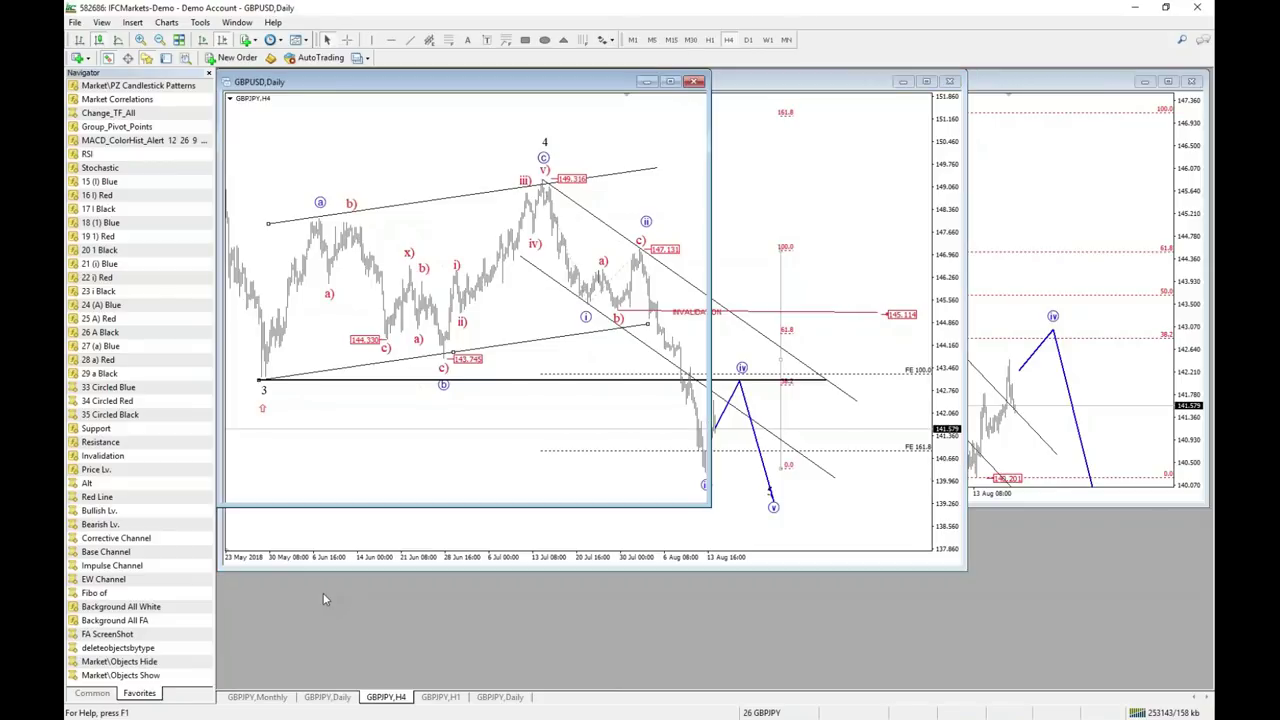
Open a new GBPCAD daily chart, maximize it and zoom out back to 2014.
text(gbpcad)
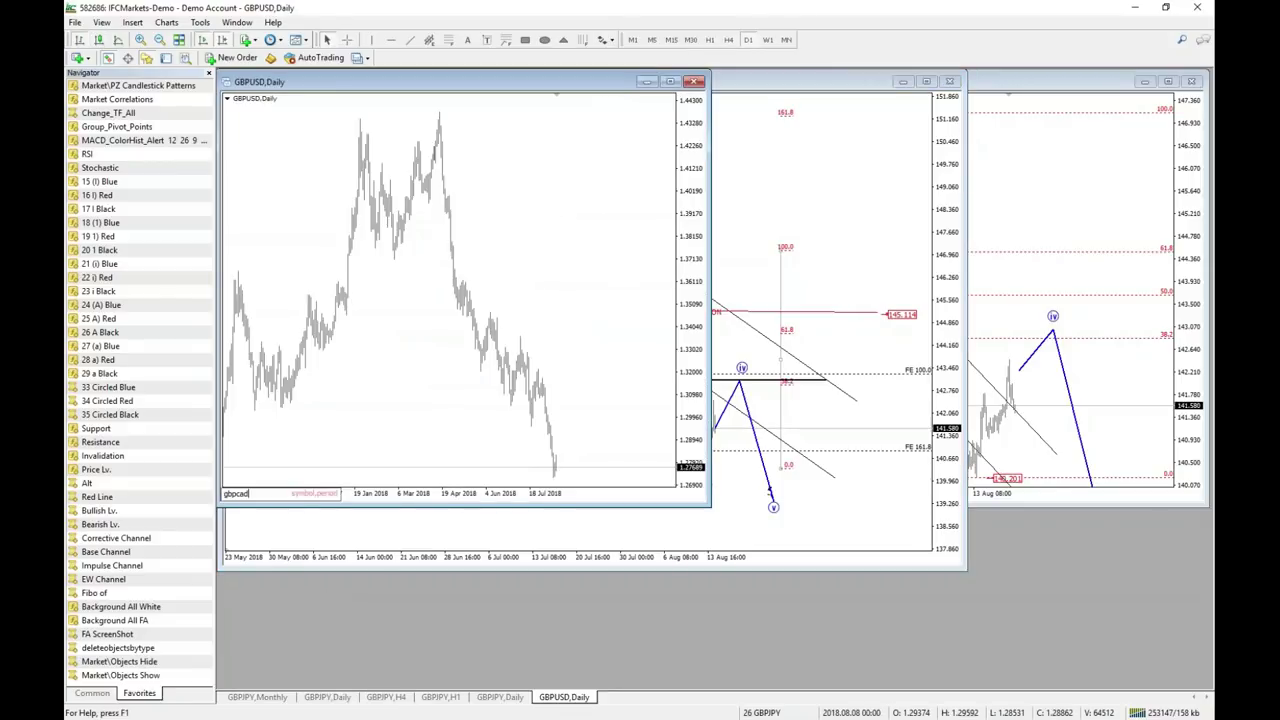
key(Return)
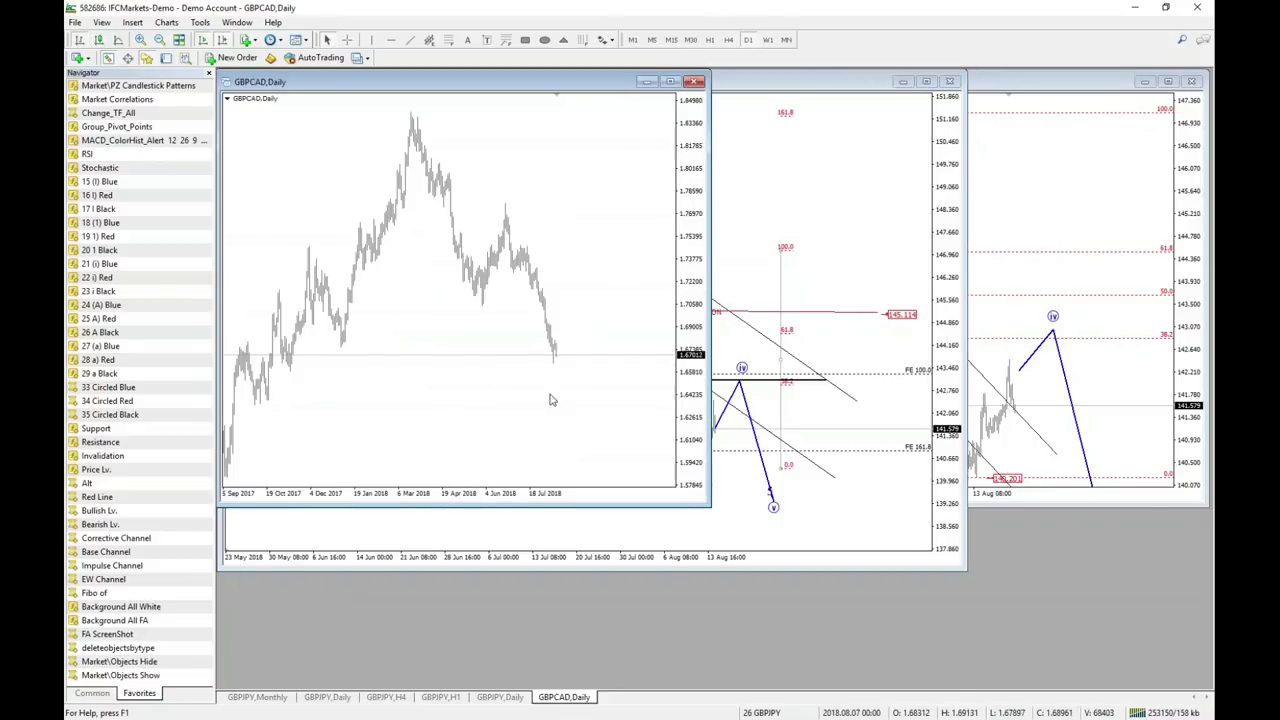
click(671, 83)
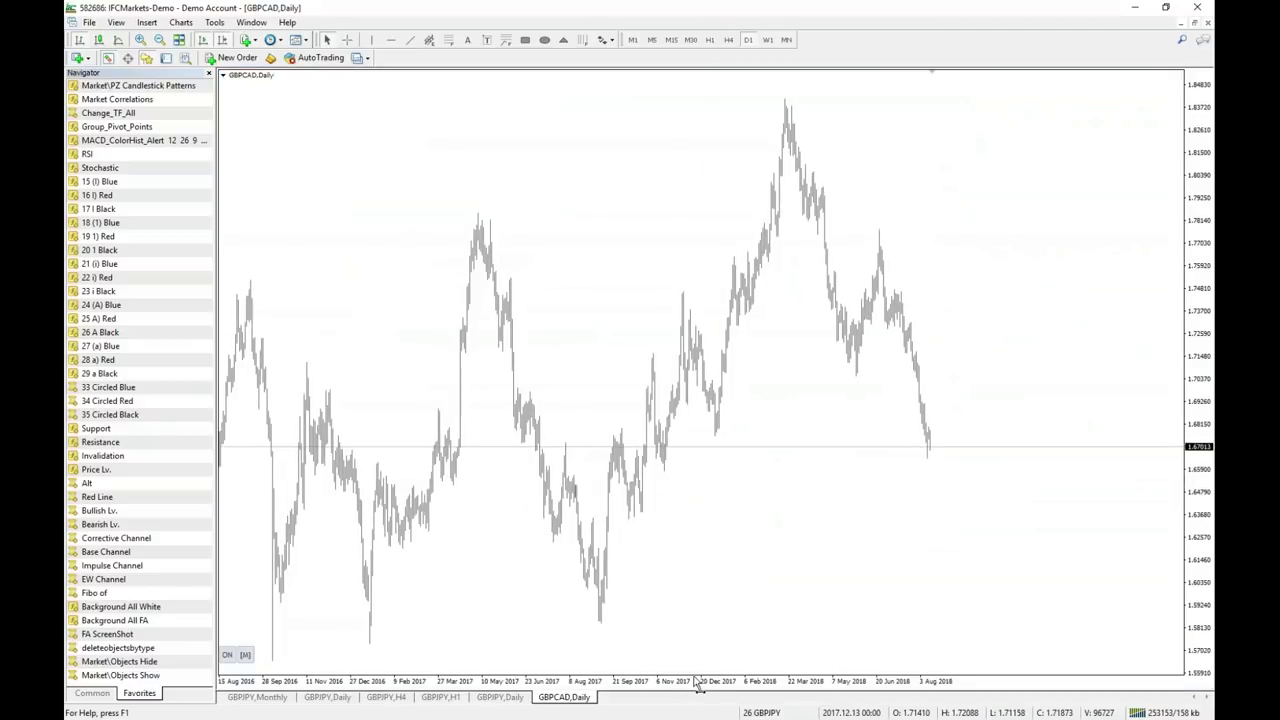
key(minus)
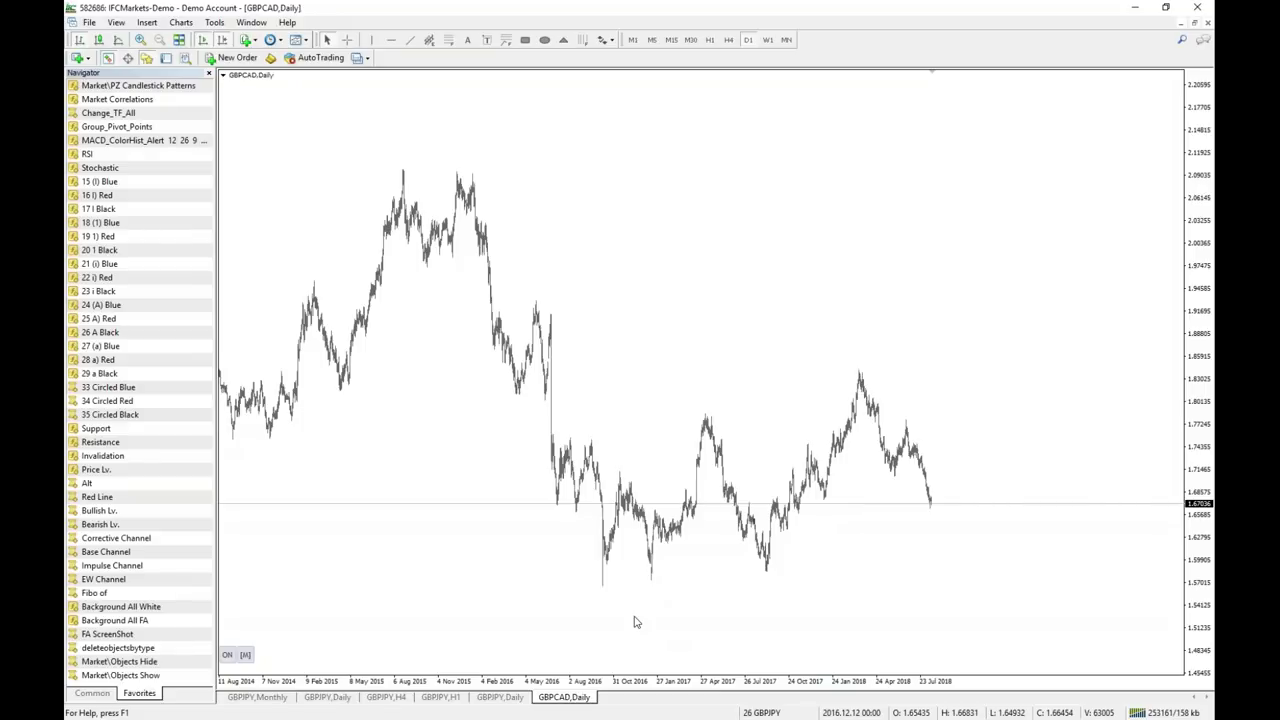
Measure the GBPCAD drop from the peak to the low with the crosshair.
scroll(351, 603, up, 2)
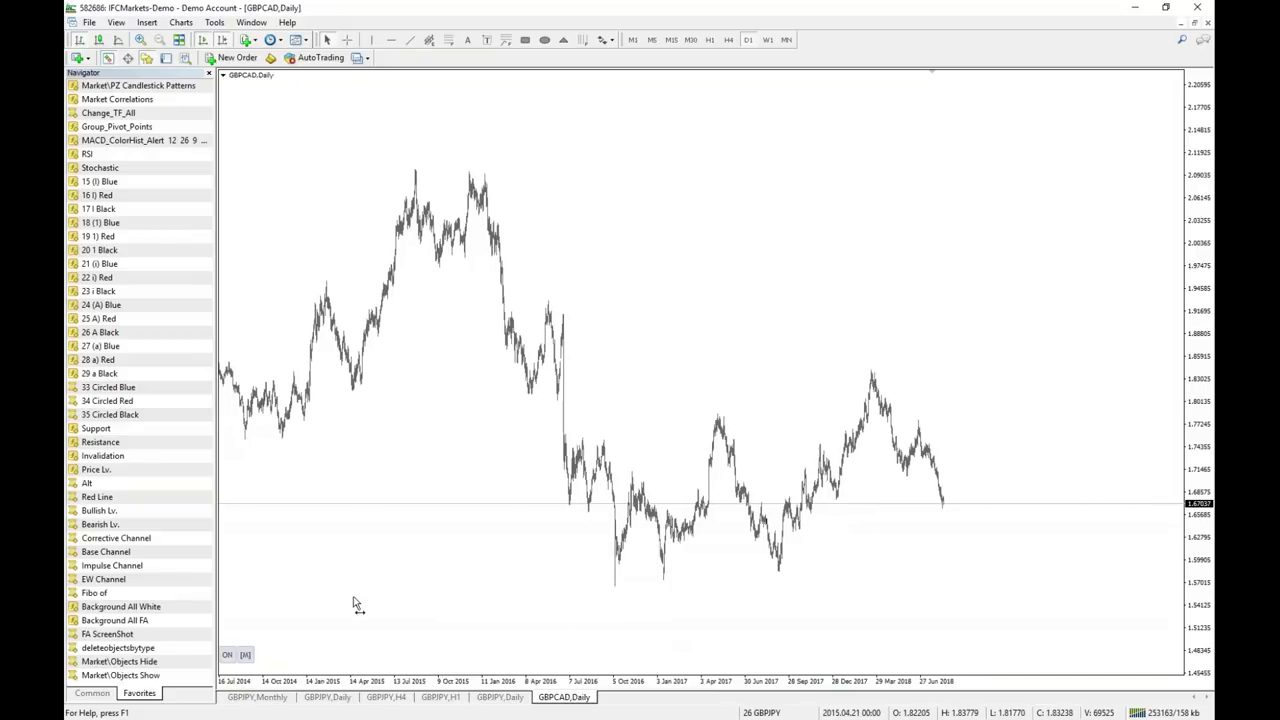
scroll(346, 600, down, 2)
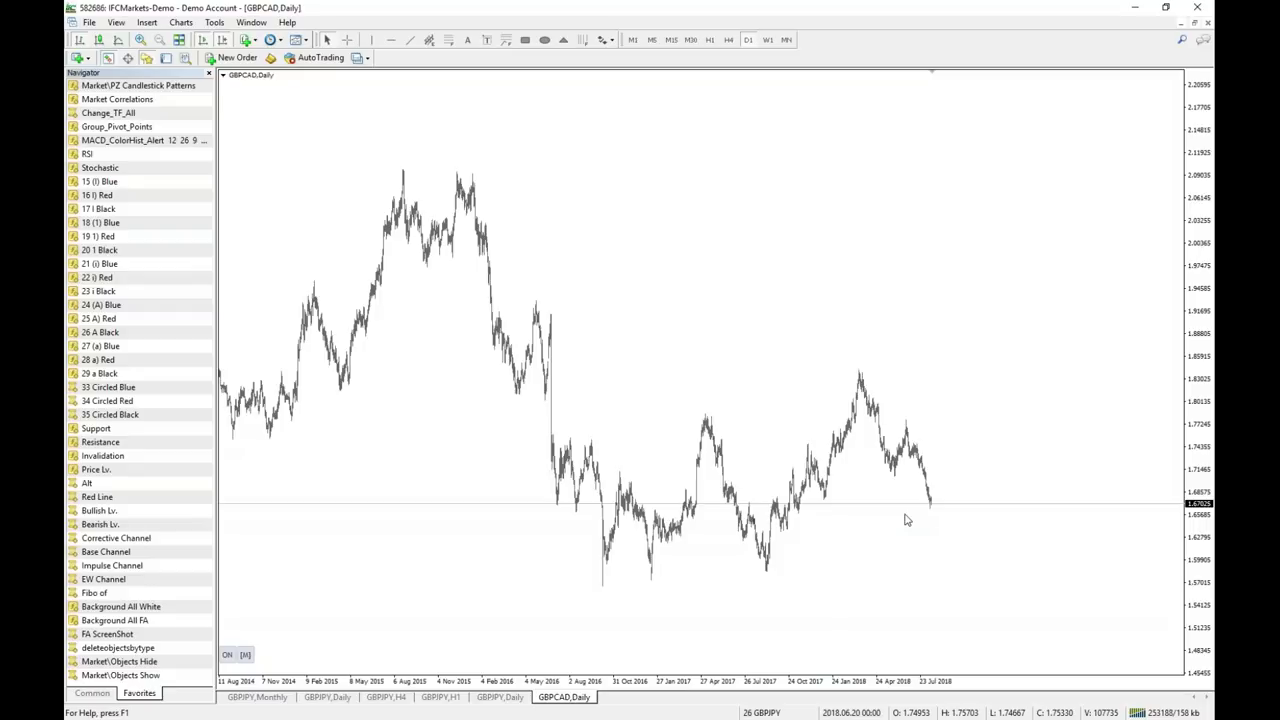
middle_click(546, 284)
drag(414, 171, 858, 380)
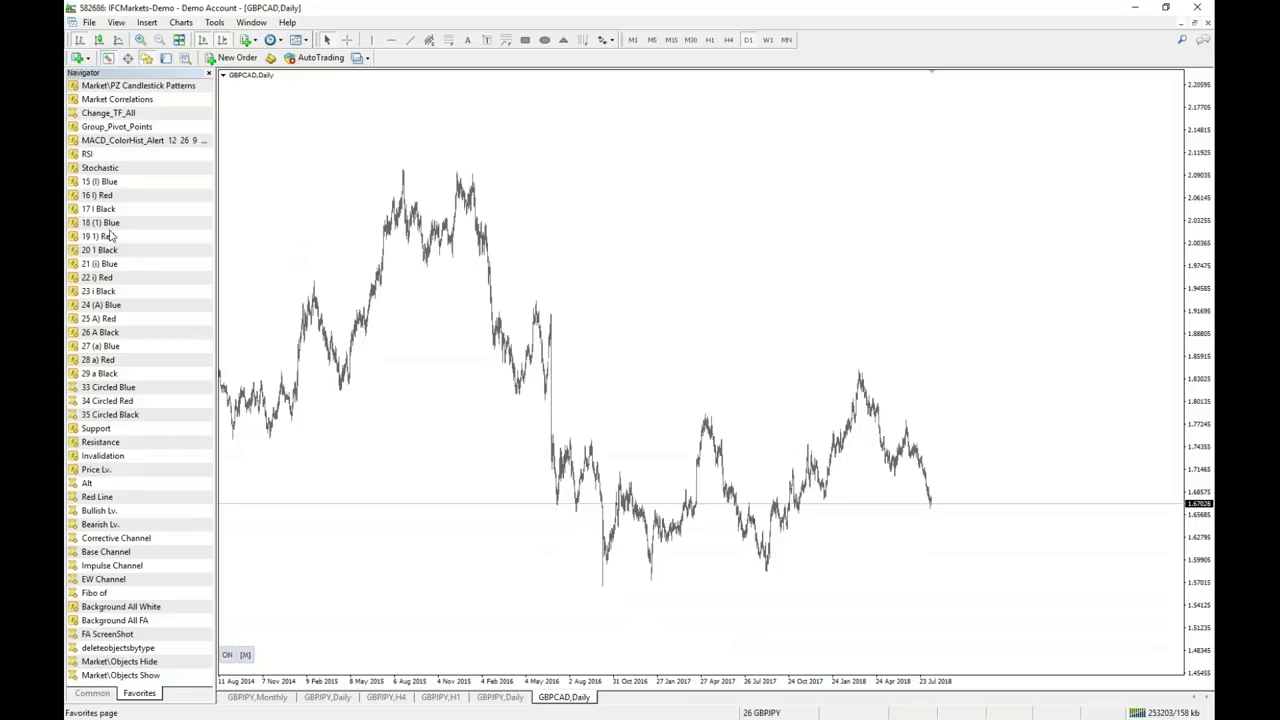
Add the 18 (1) Blue label indicator and mark circled waves 1–5 on the major swings.
drag(110, 223, 422, 276)
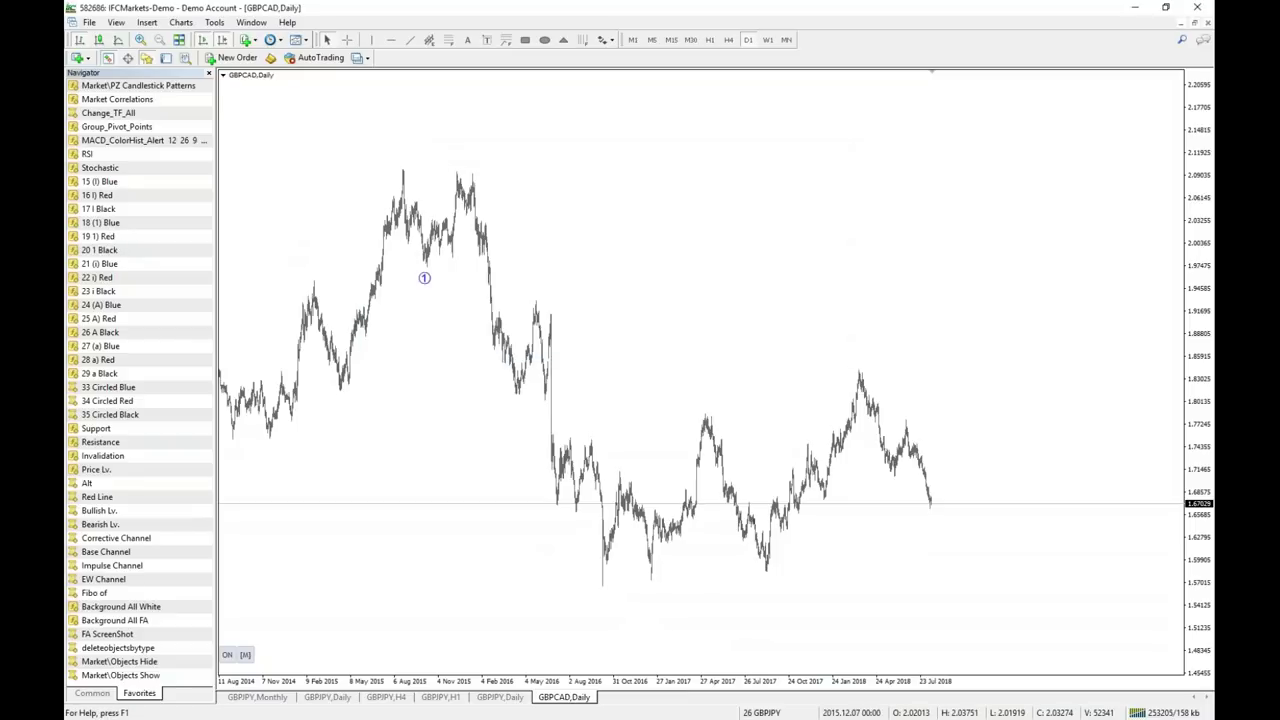
click(454, 166)
click(566, 522)
click(593, 420)
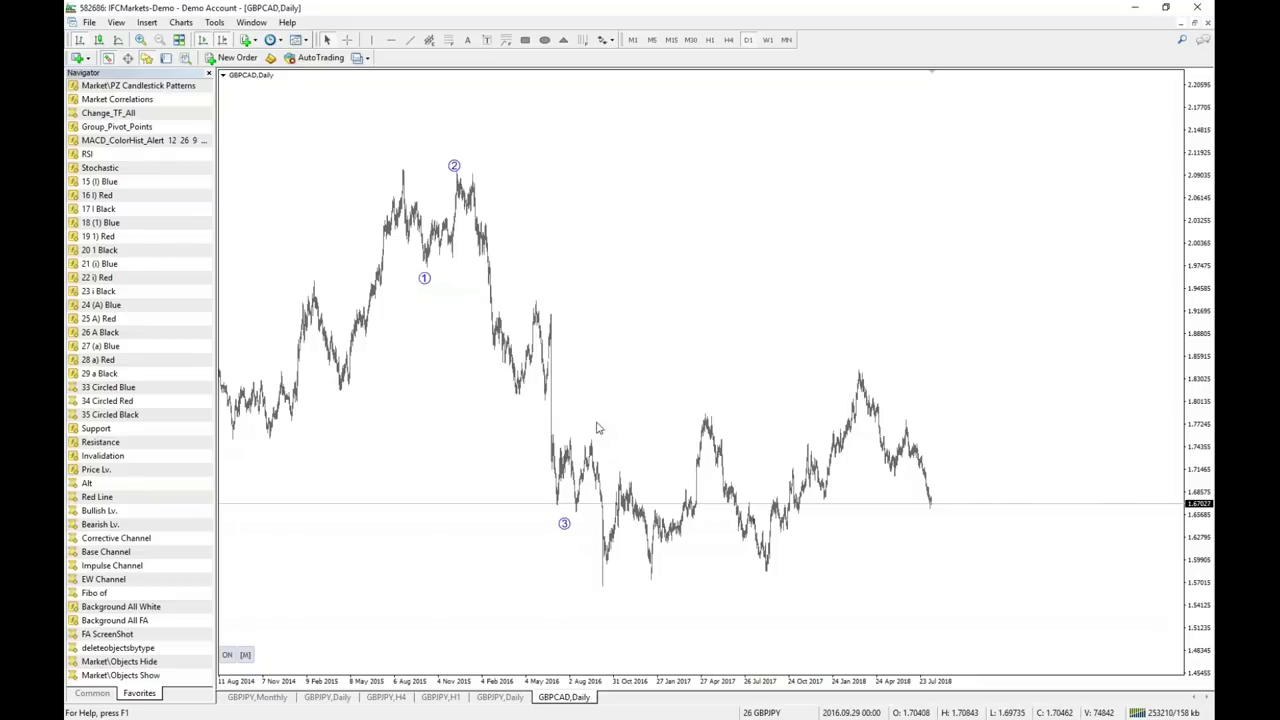
click(604, 596)
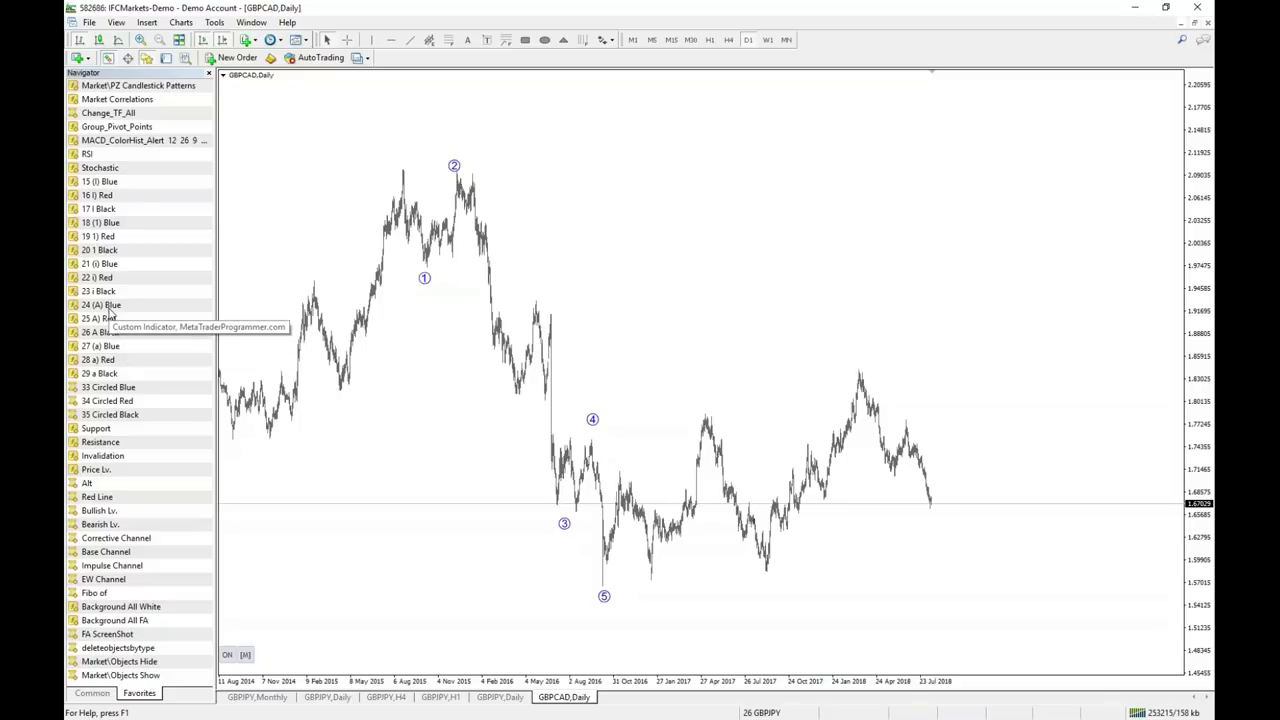
Add the circled letter indicator and mark A at the 2017 high, B at the 2017 low, C at the 2018 high.
double_click(106, 308)
key(Return)
click(703, 401)
click(767, 579)
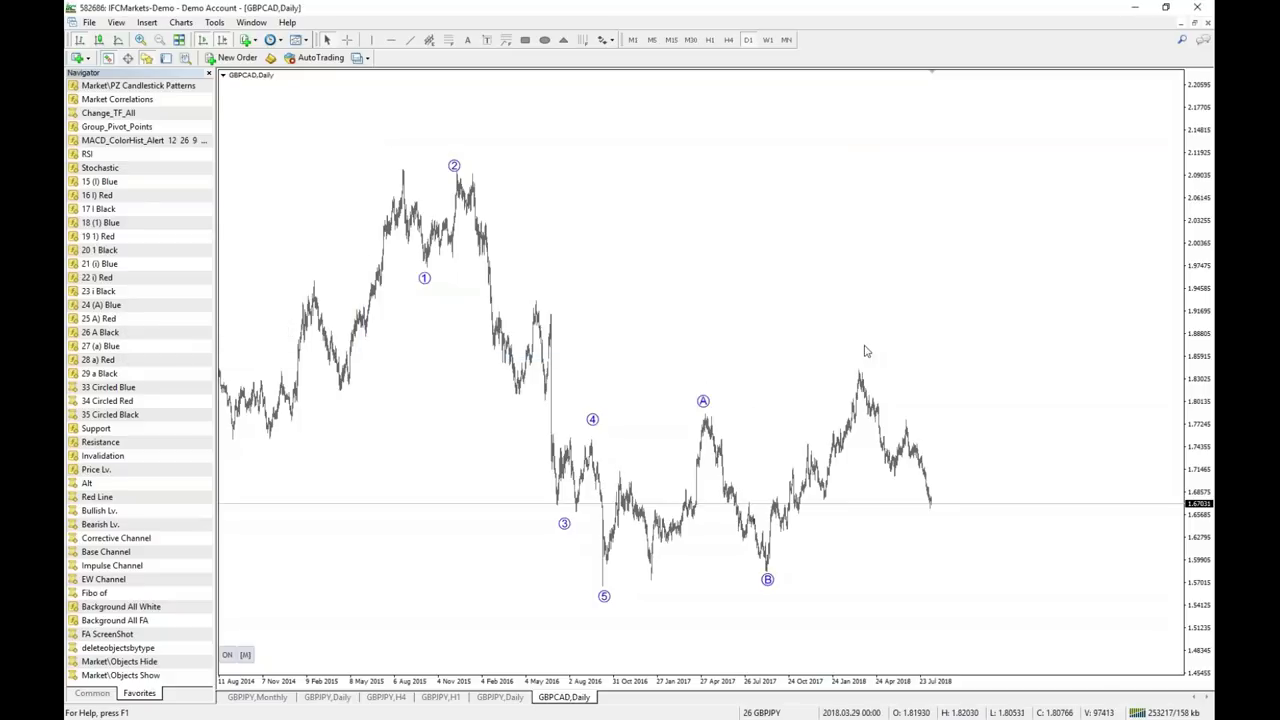
click(860, 355)
Draw an equidistant falling channel from the C peak.
click(429, 41)
drag(860, 372, 1032, 553)
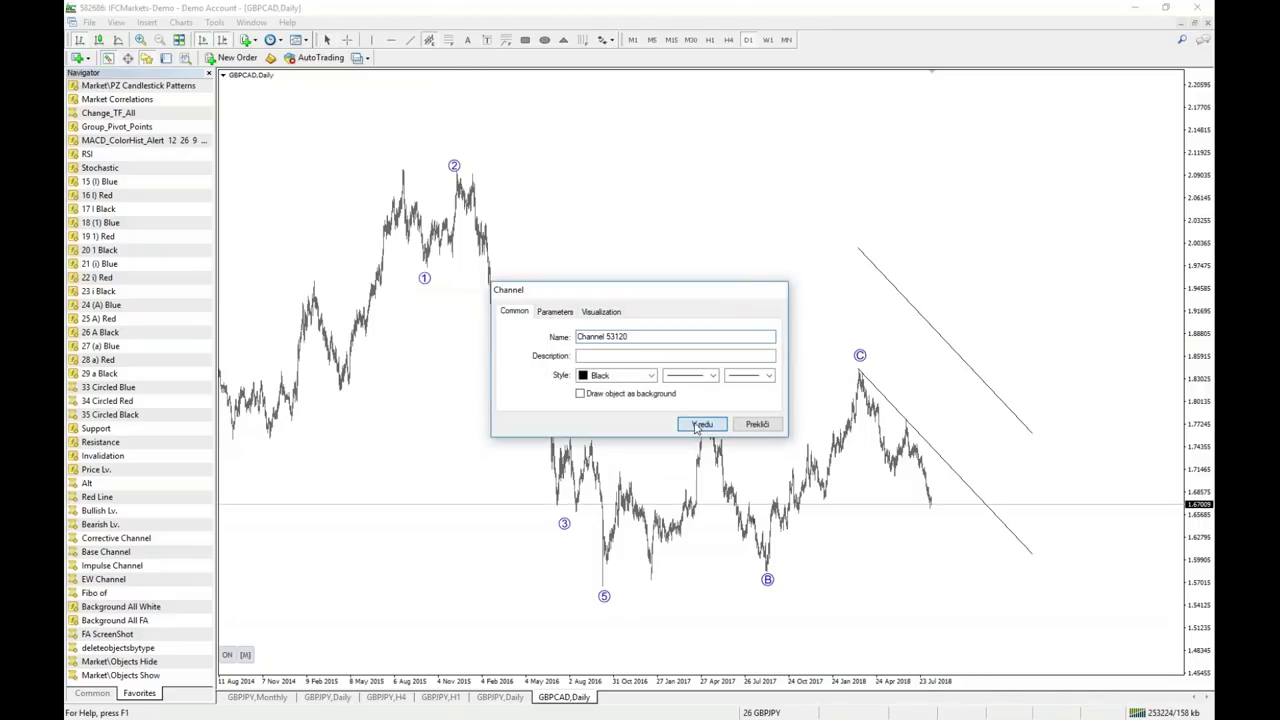
click(700, 424)
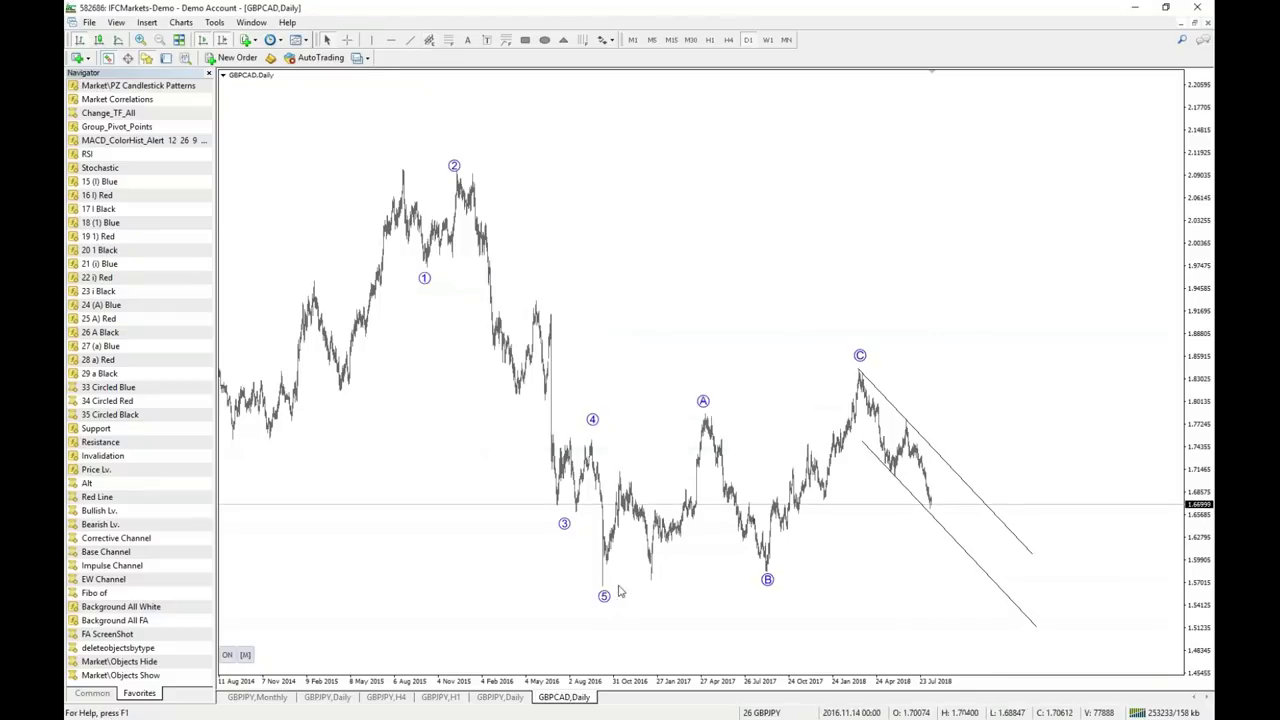
middle_click(943, 574)
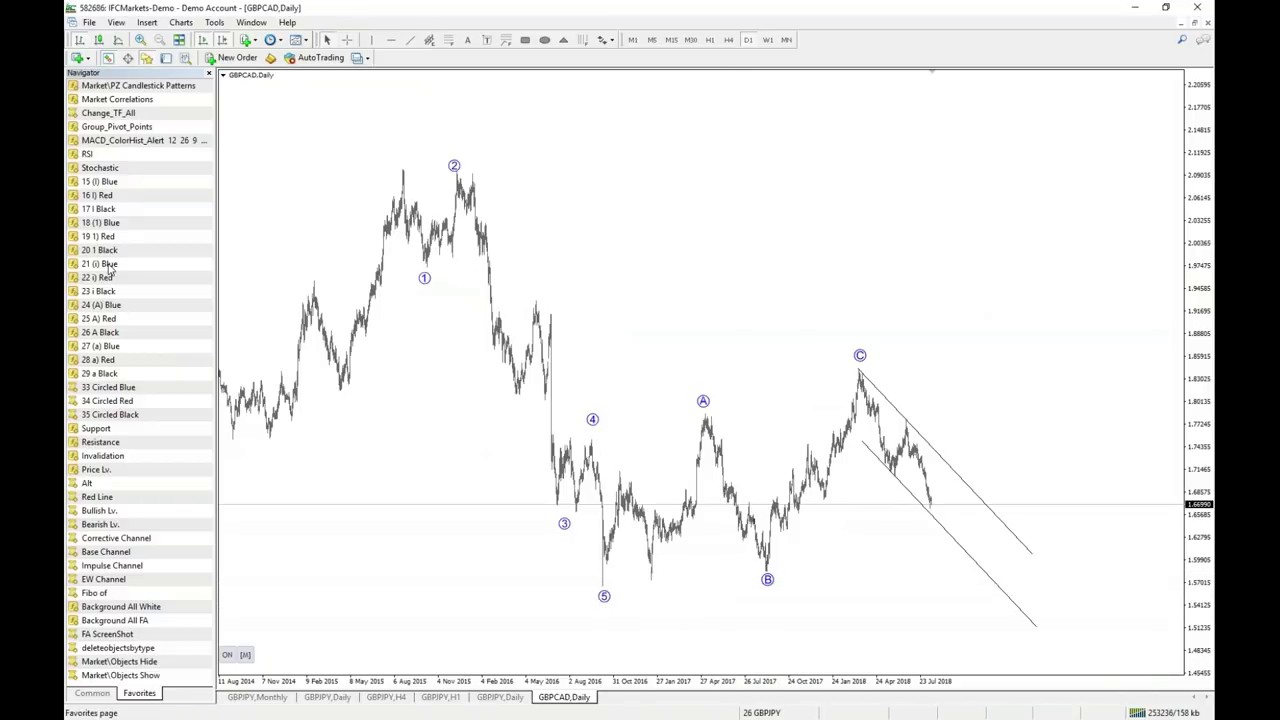
Add the circled wave-count script and plot the projected 1–5 path down the channel.
drag(108, 234, 880, 490)
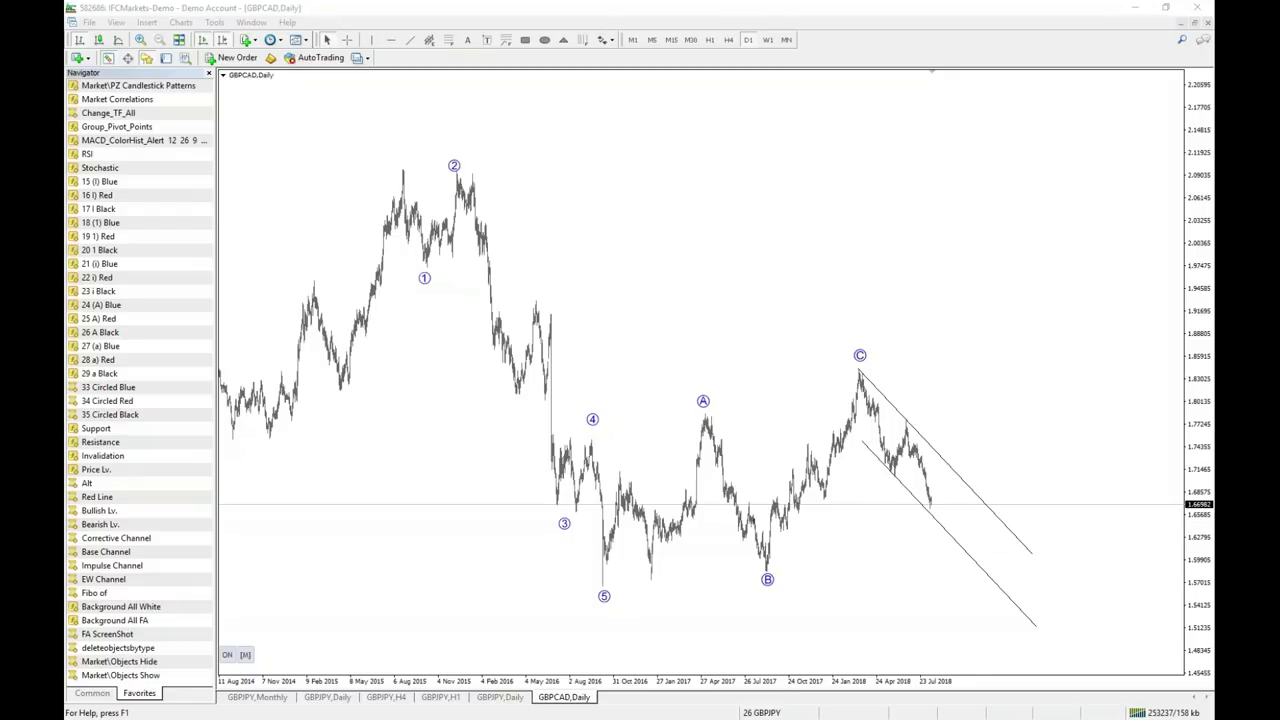
key(Return)
click(952, 564)
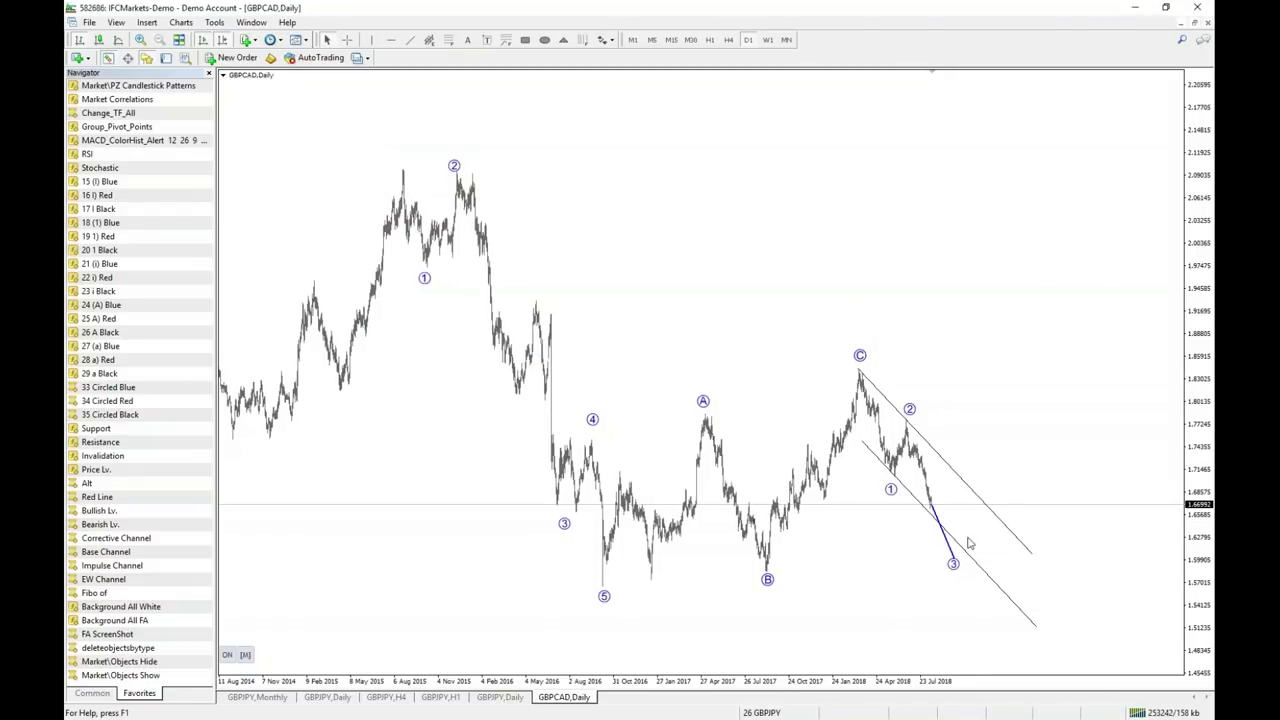
click(968, 534)
click(985, 592)
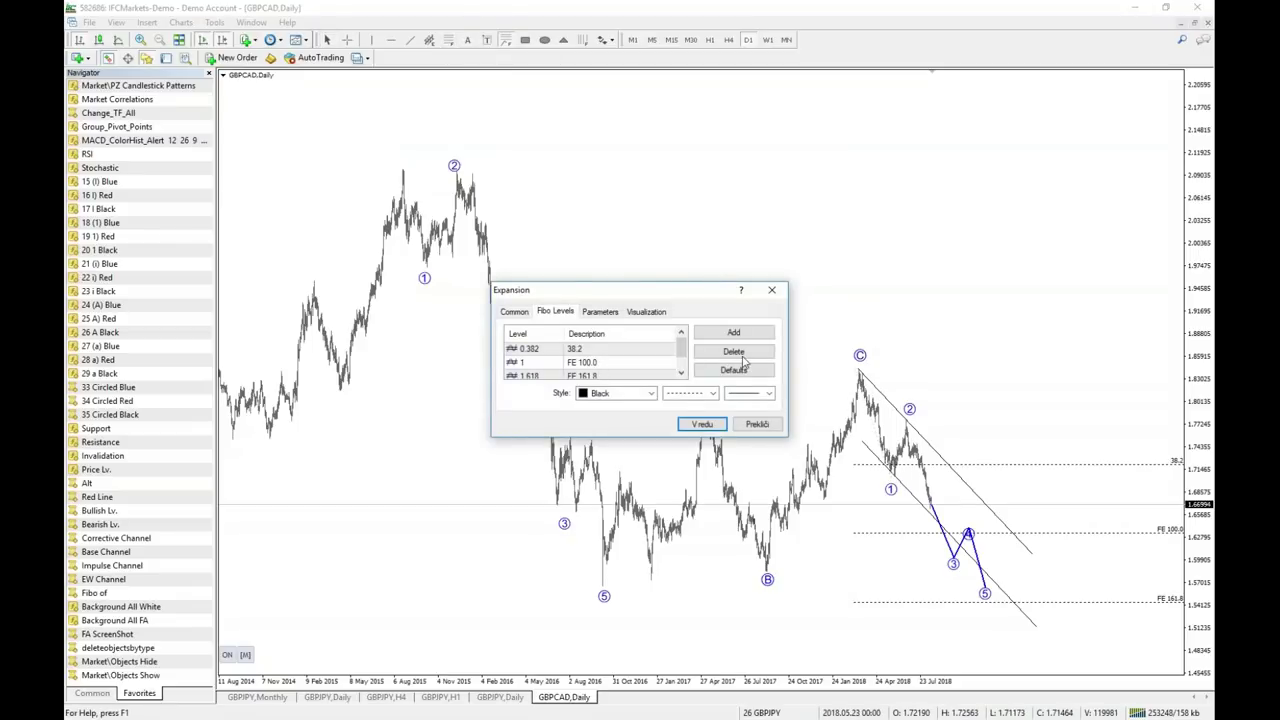
Delete the 0.382 expansion level, leaving FE 100.0 and FE 161.8.
click(605, 349)
click(748, 352)
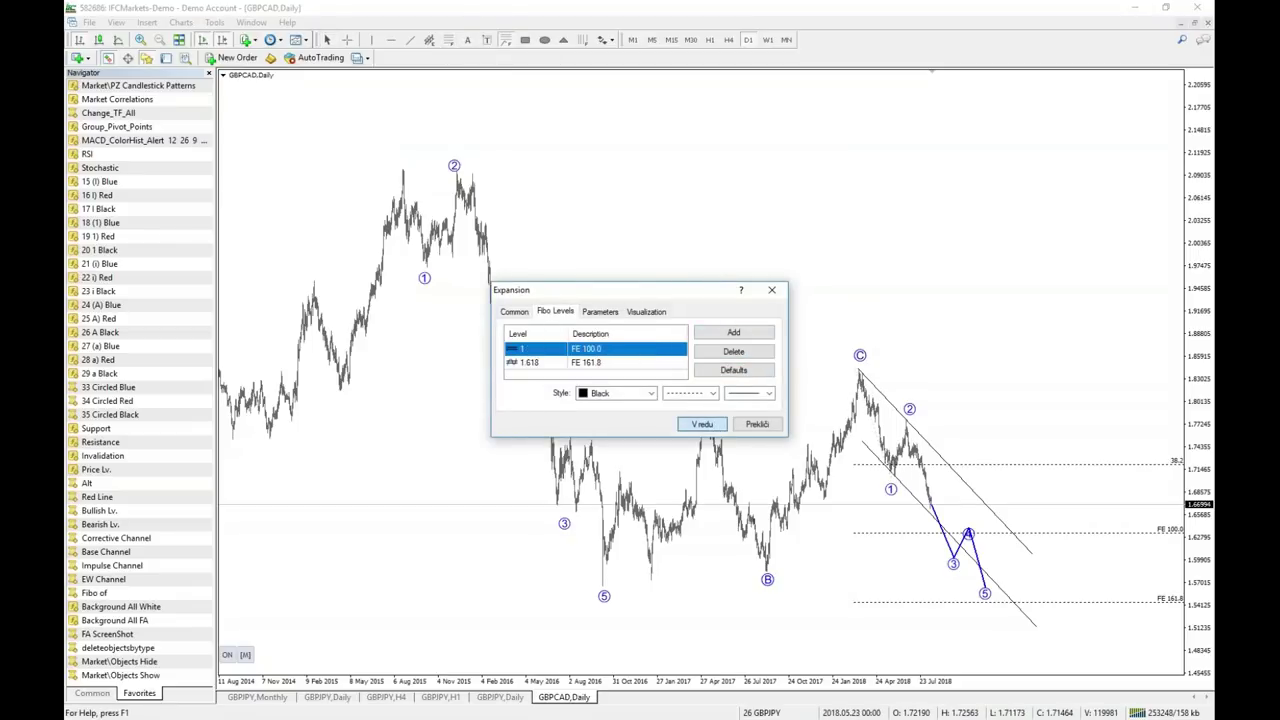
key(Return)
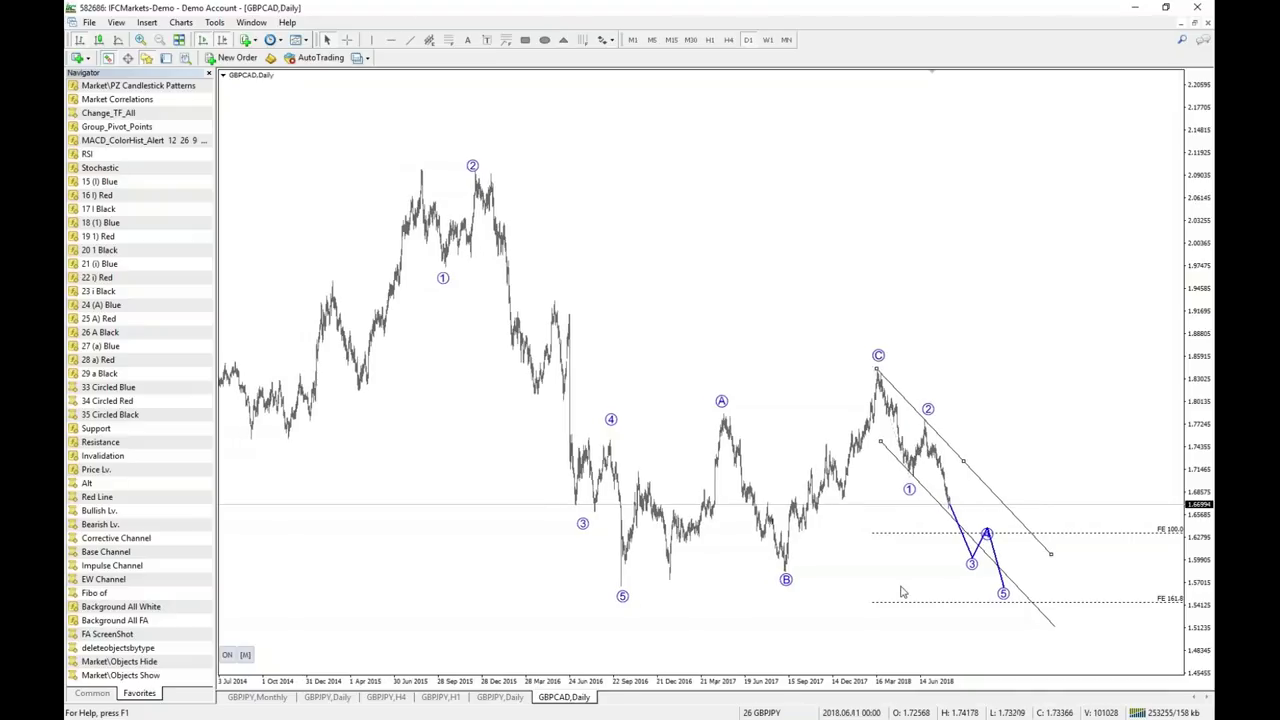
key(plus)
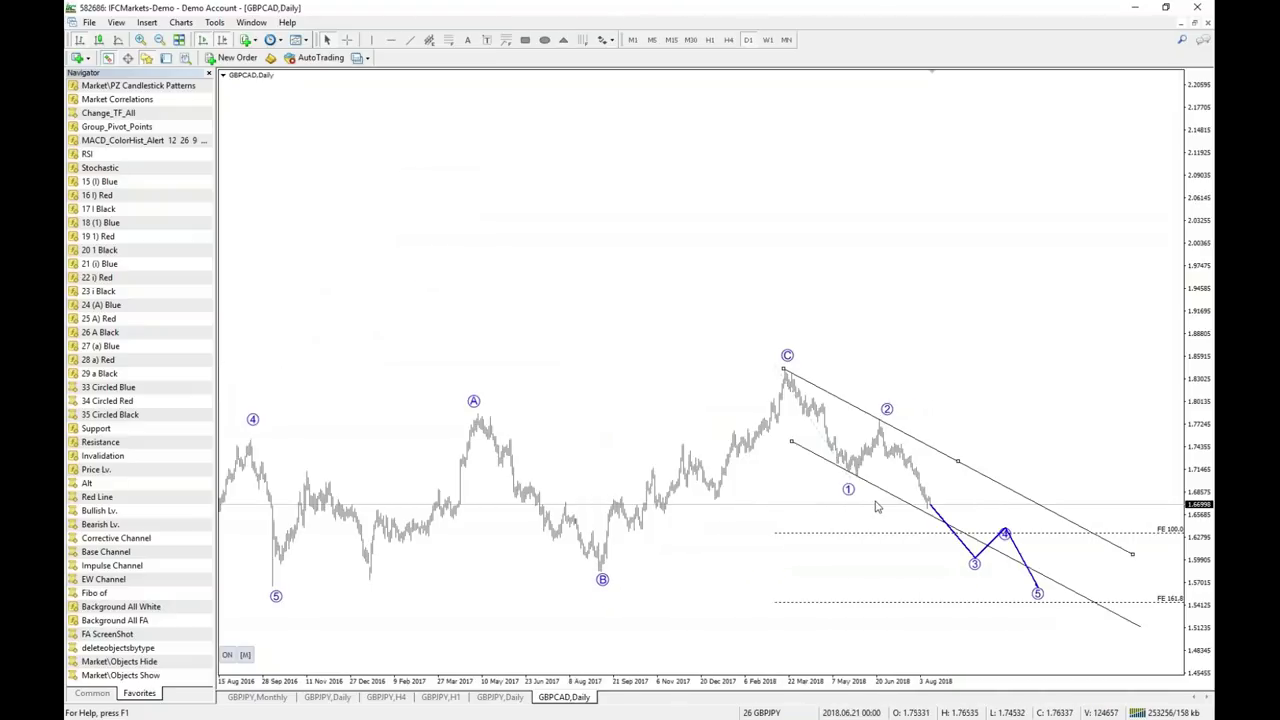
middle_click(1038, 600)
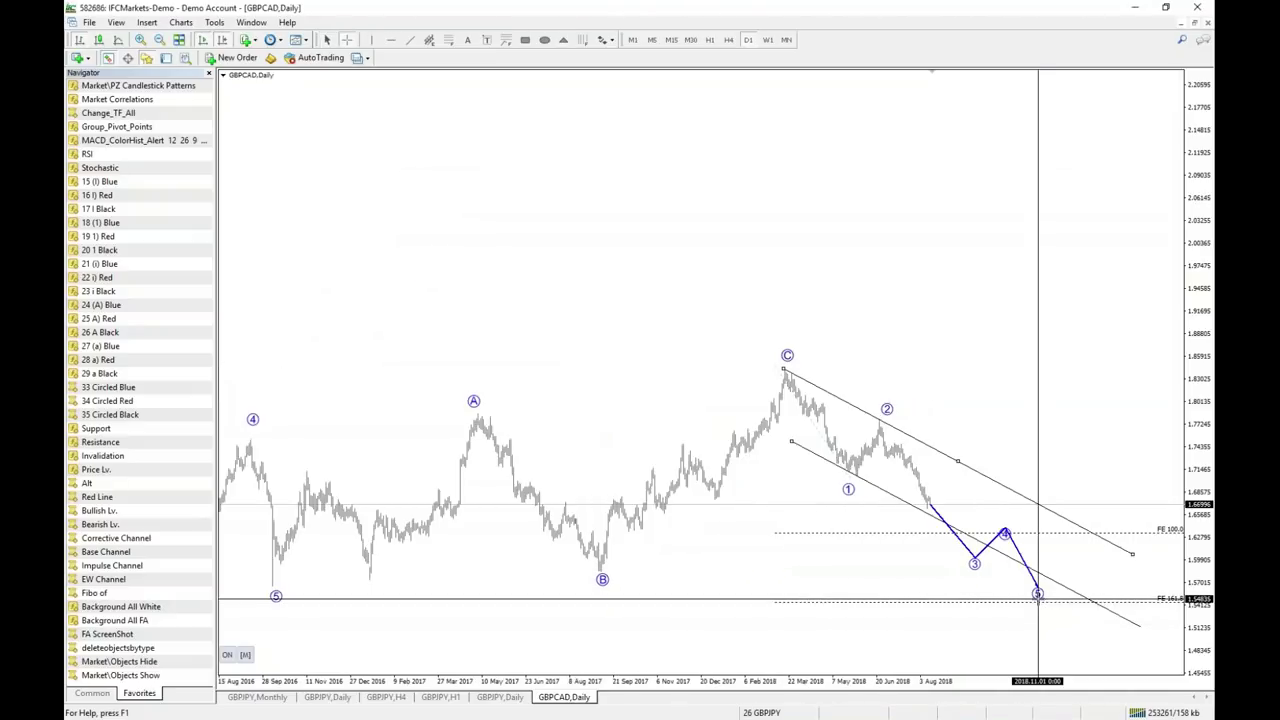
key(Escape)
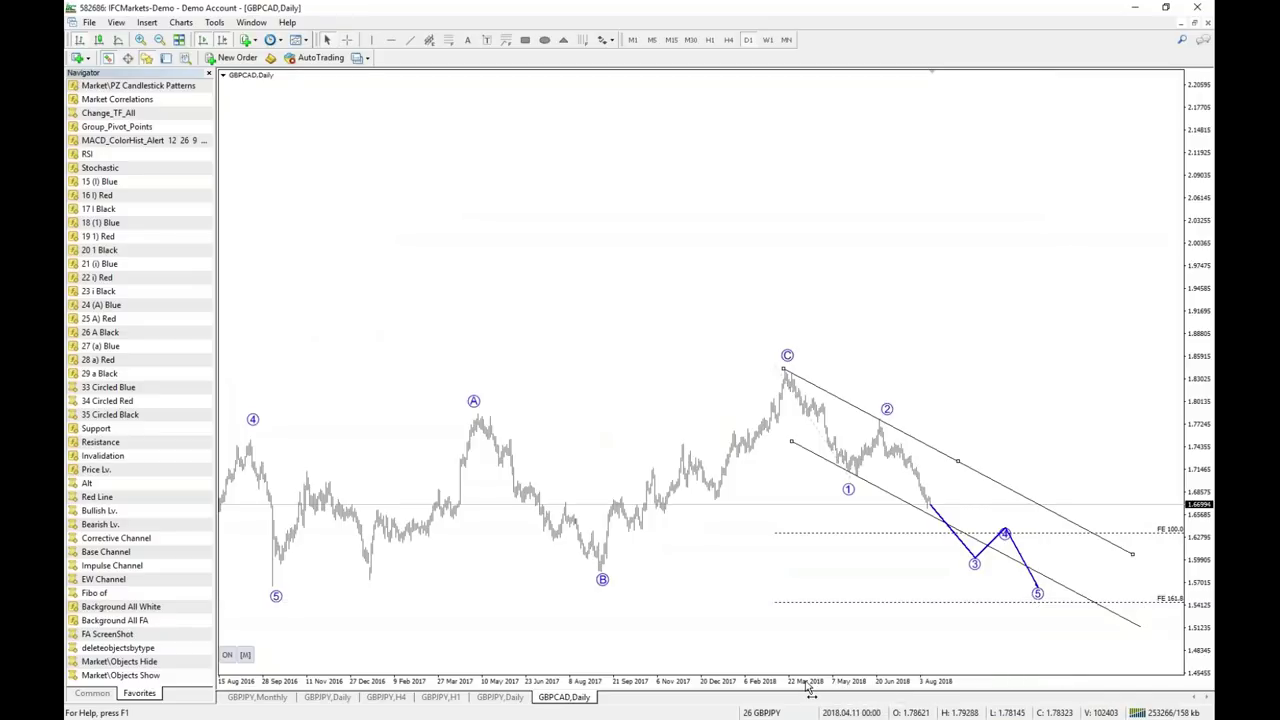
drag(808, 685, 760, 685)
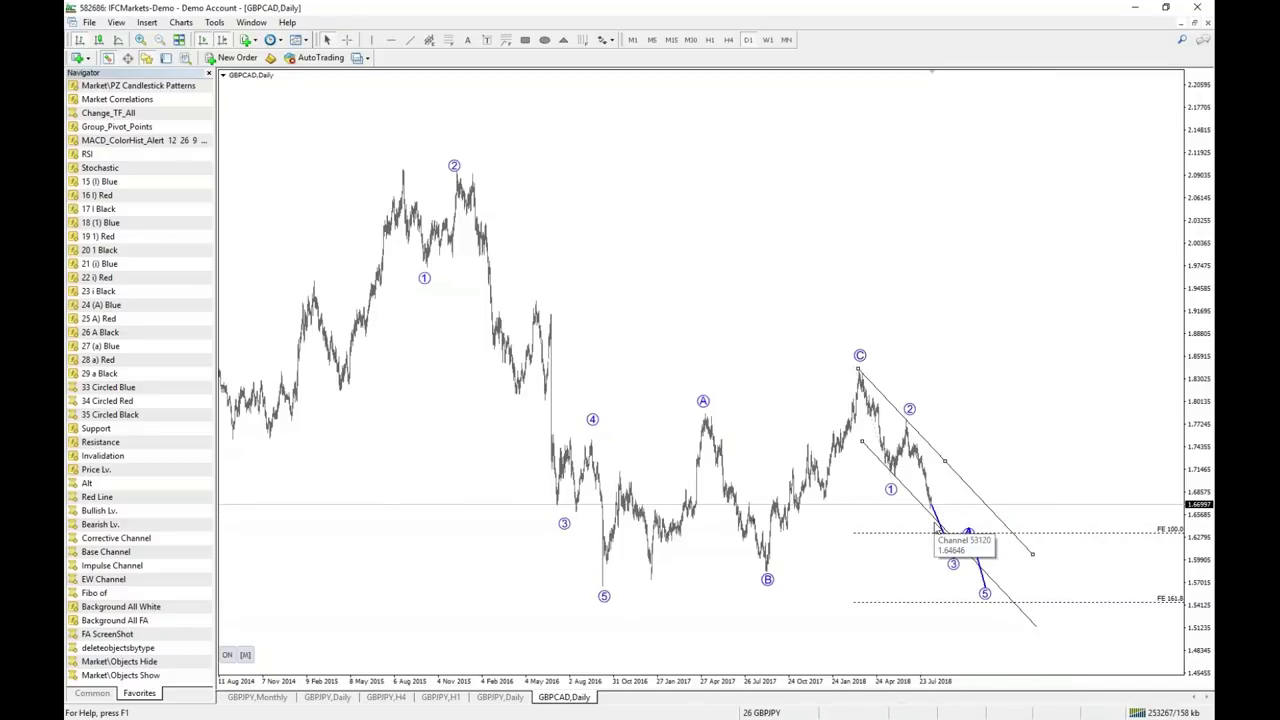
middle_click(934, 521)
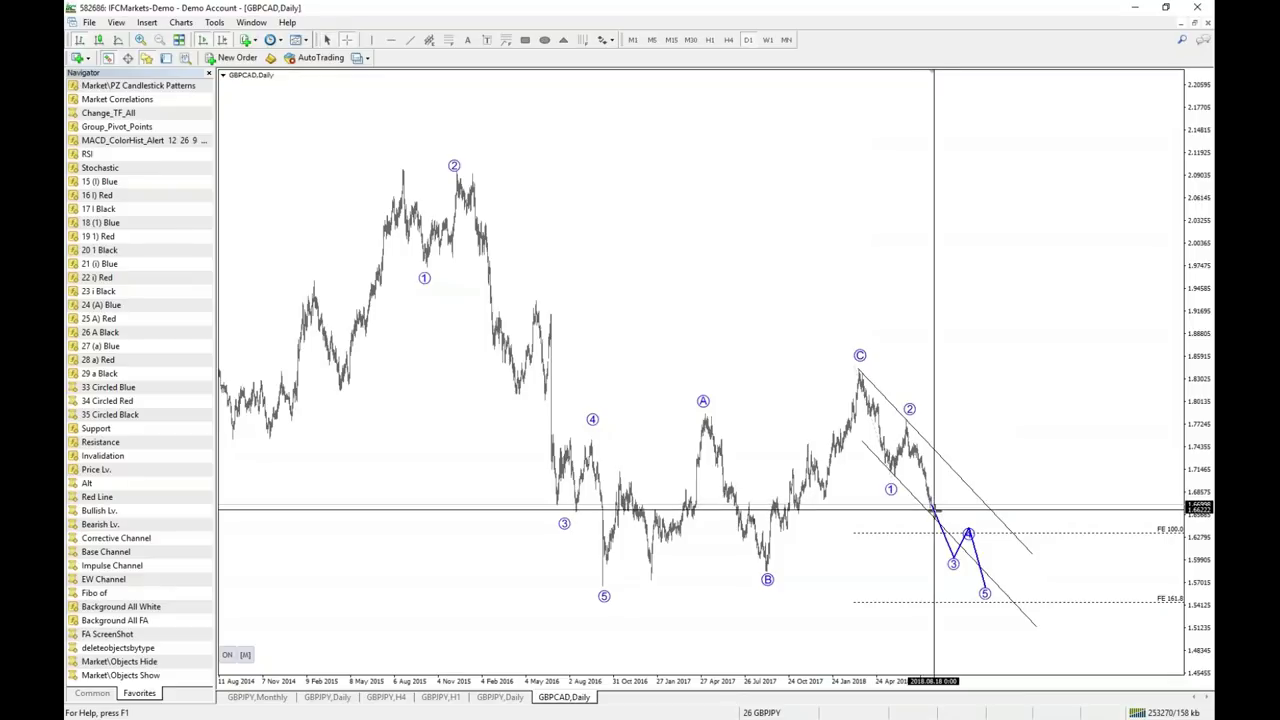
double_click(951, 566)
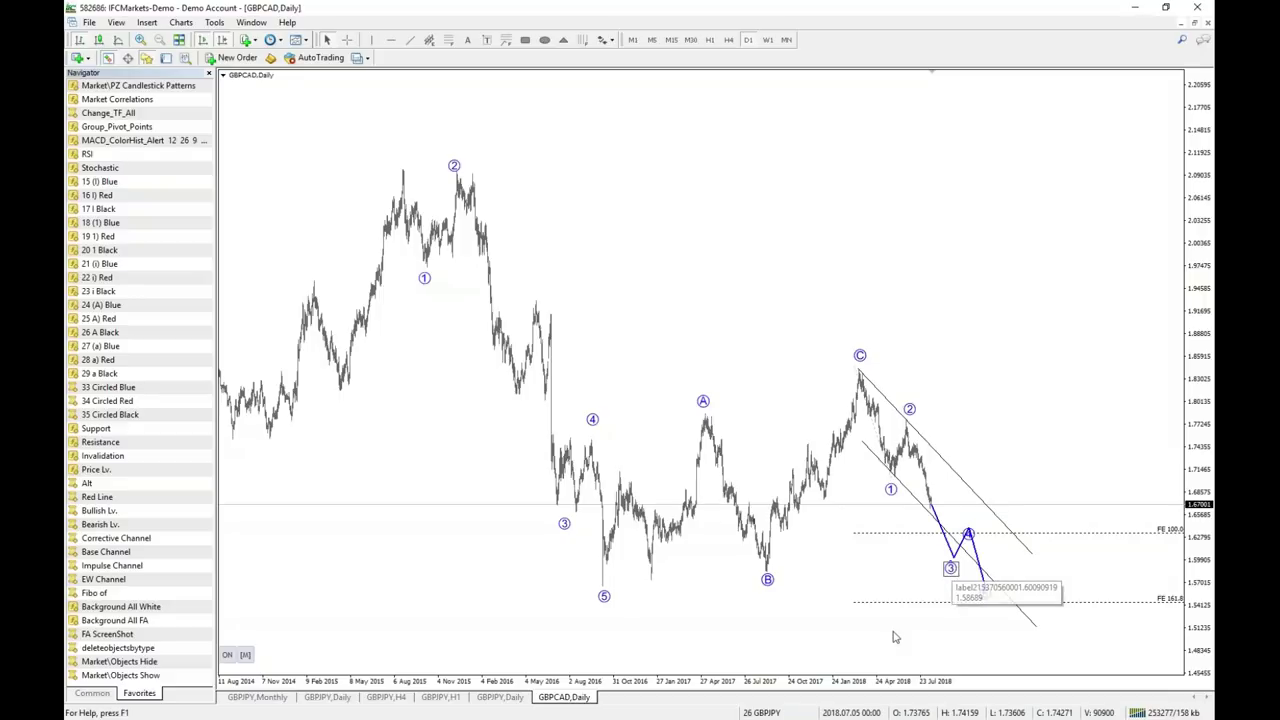
key(ctrl+z)
Move the circled 4 label above the peak.
drag(969, 538, 972, 520)
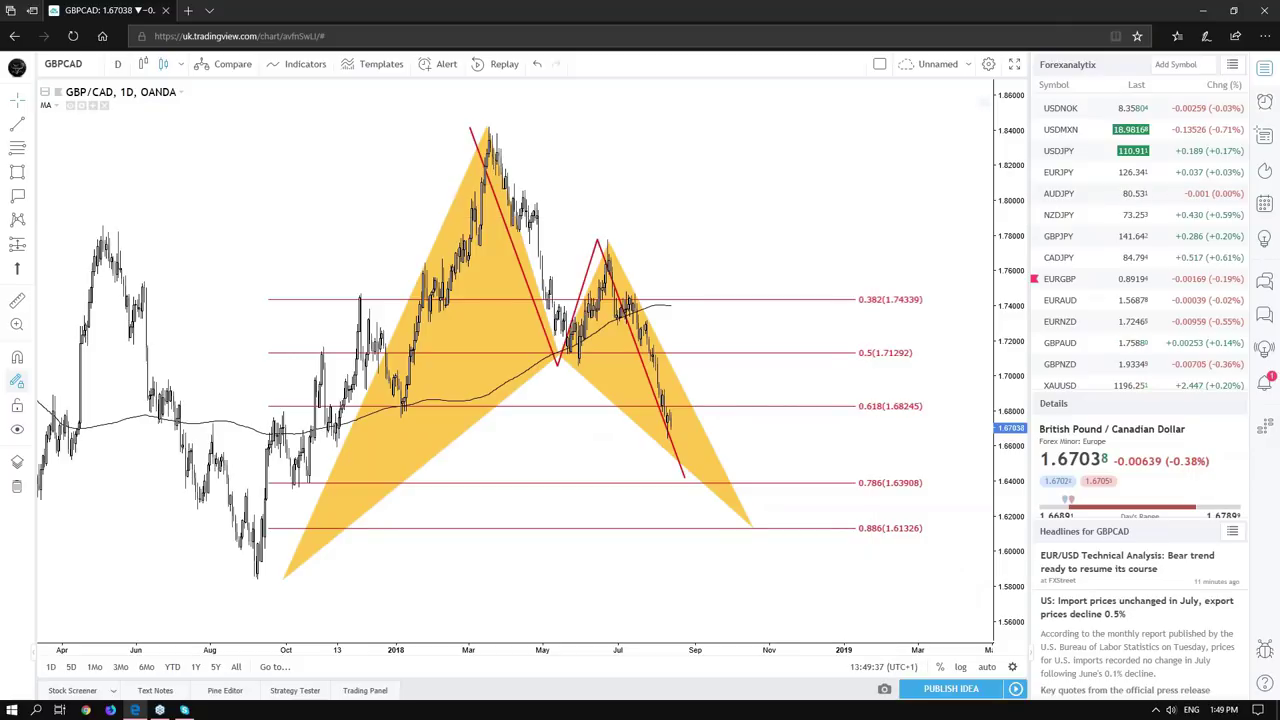
Extend the red zigzag's final point so it ends near the 0.786 level (1.63908).
click(686, 480)
drag(705, 473, 710, 473)
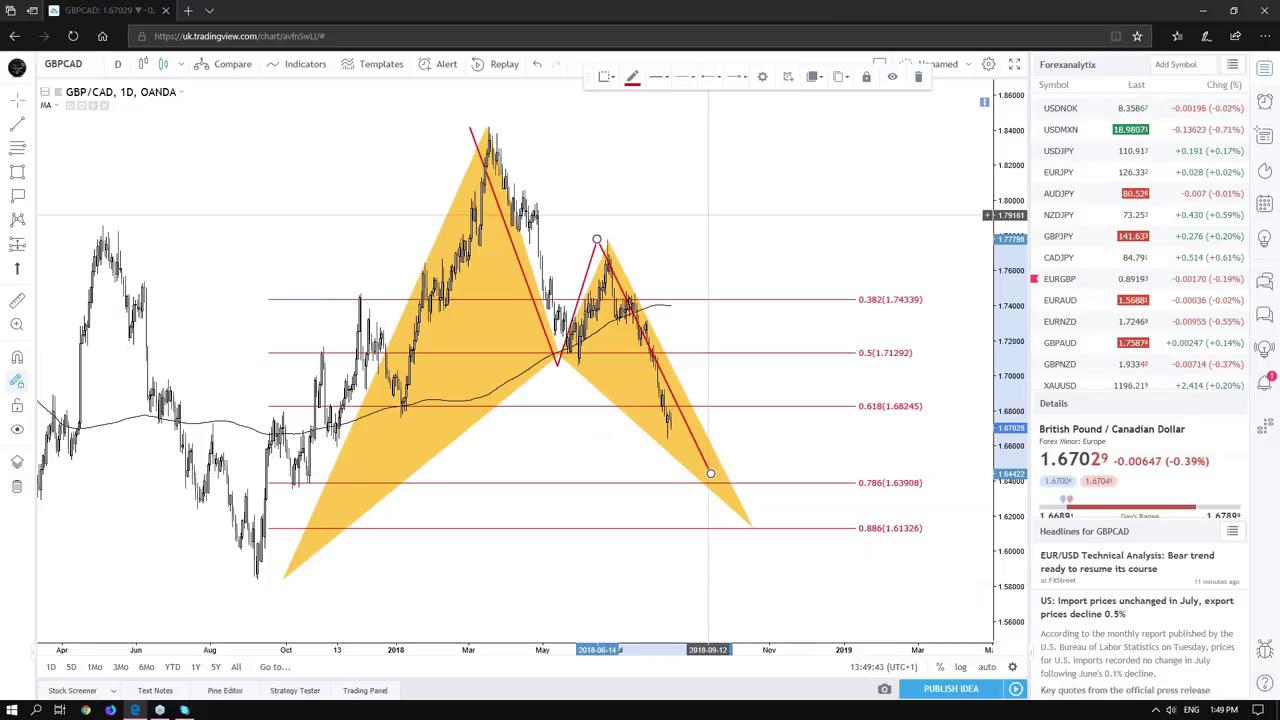
click(811, 212)
scroll(795, 218, up, 2)
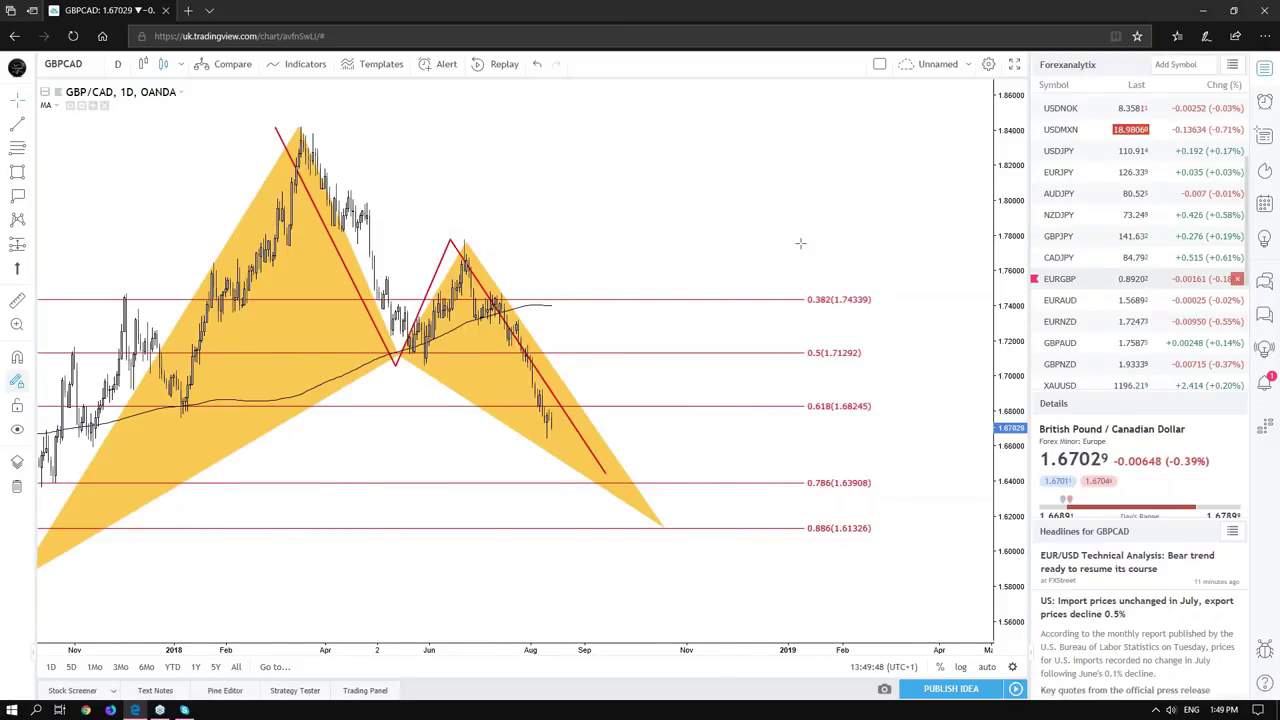
scroll(800, 243, down, 1)
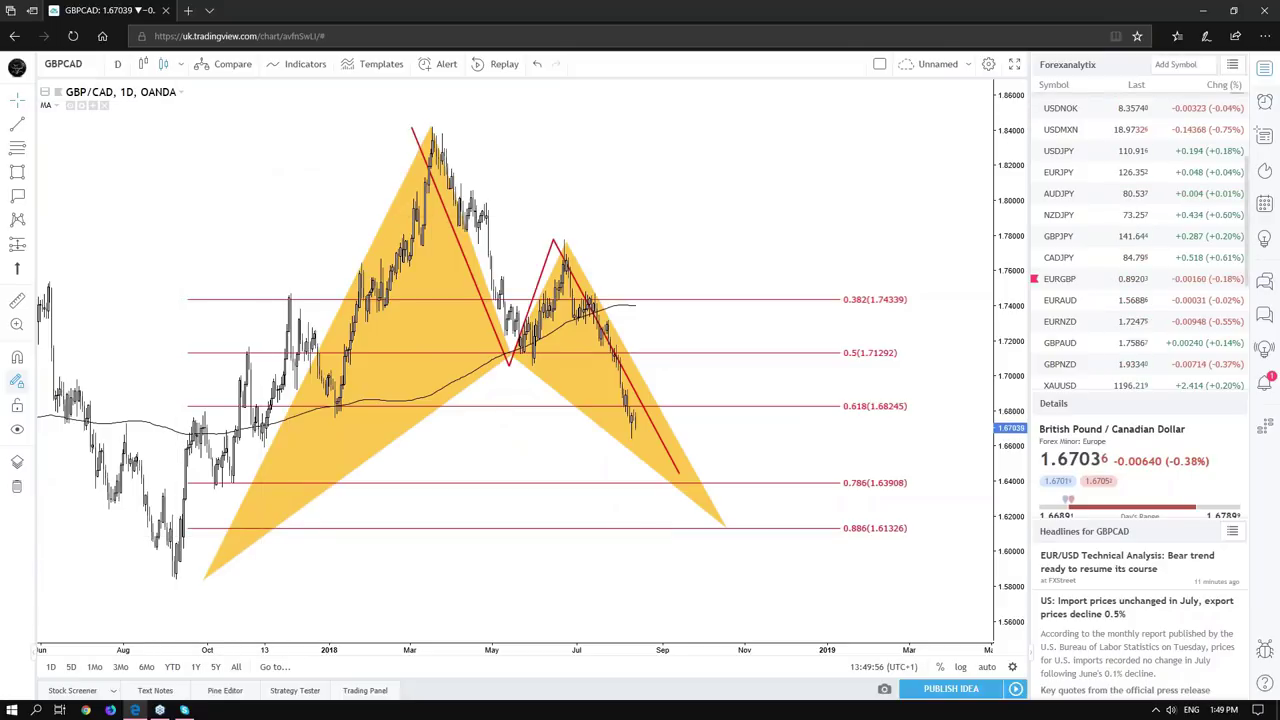
drag(733, 214, 753, 212)
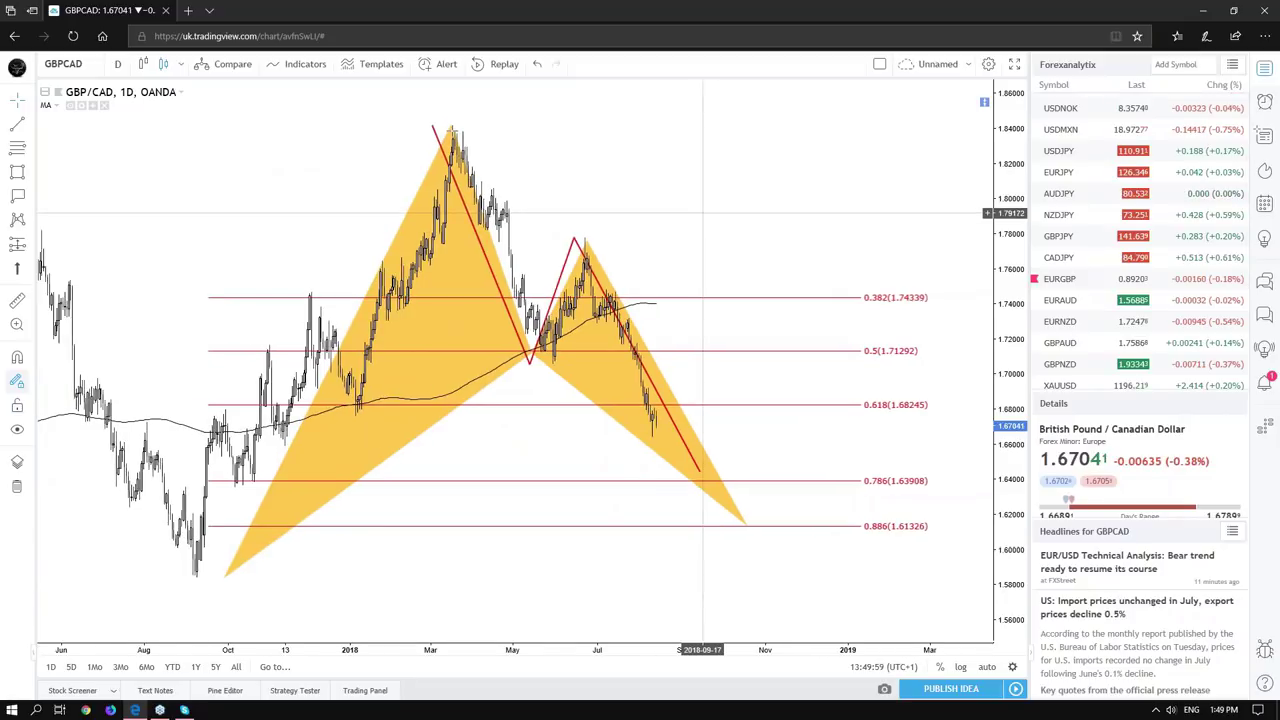
click(451, 126)
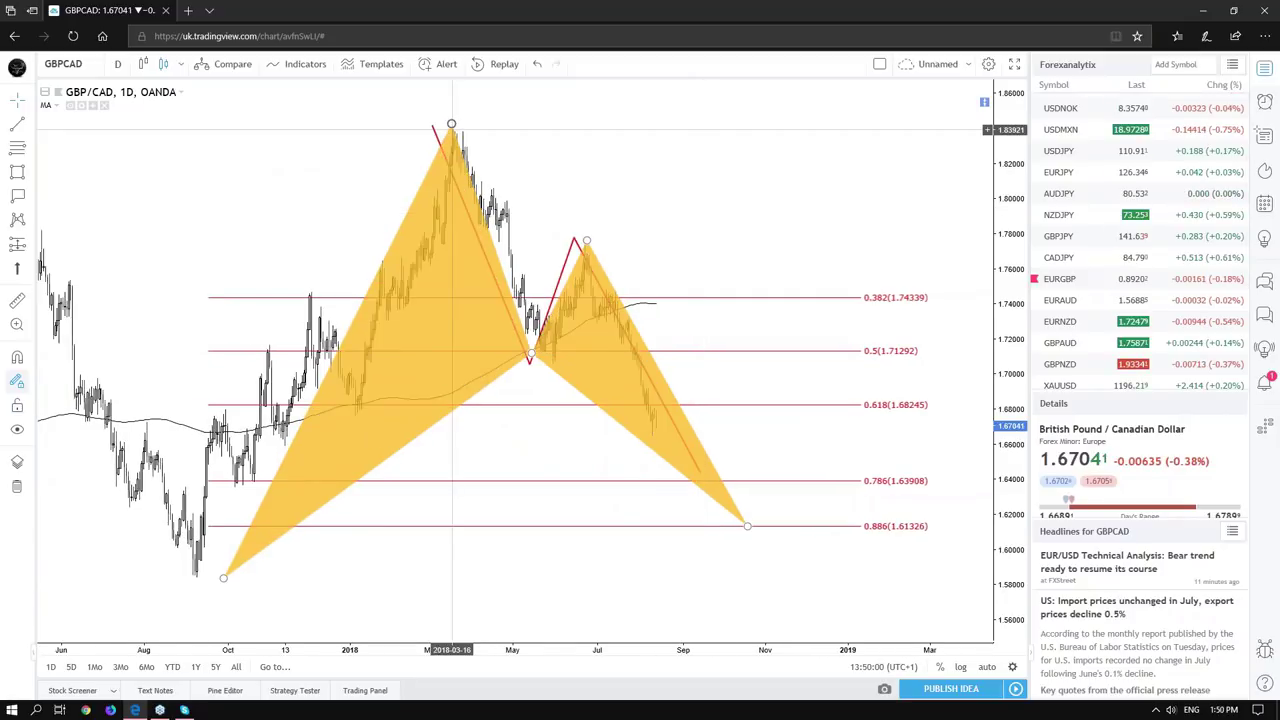
click(880, 320)
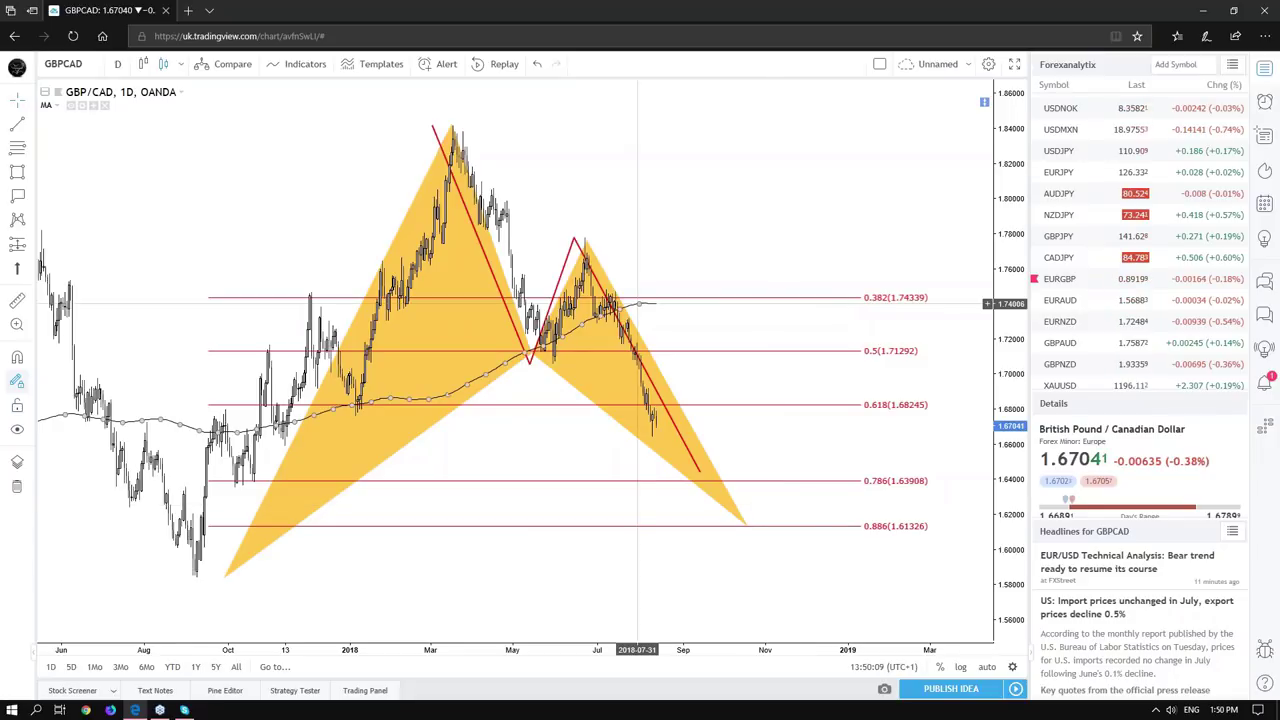
click(878, 410)
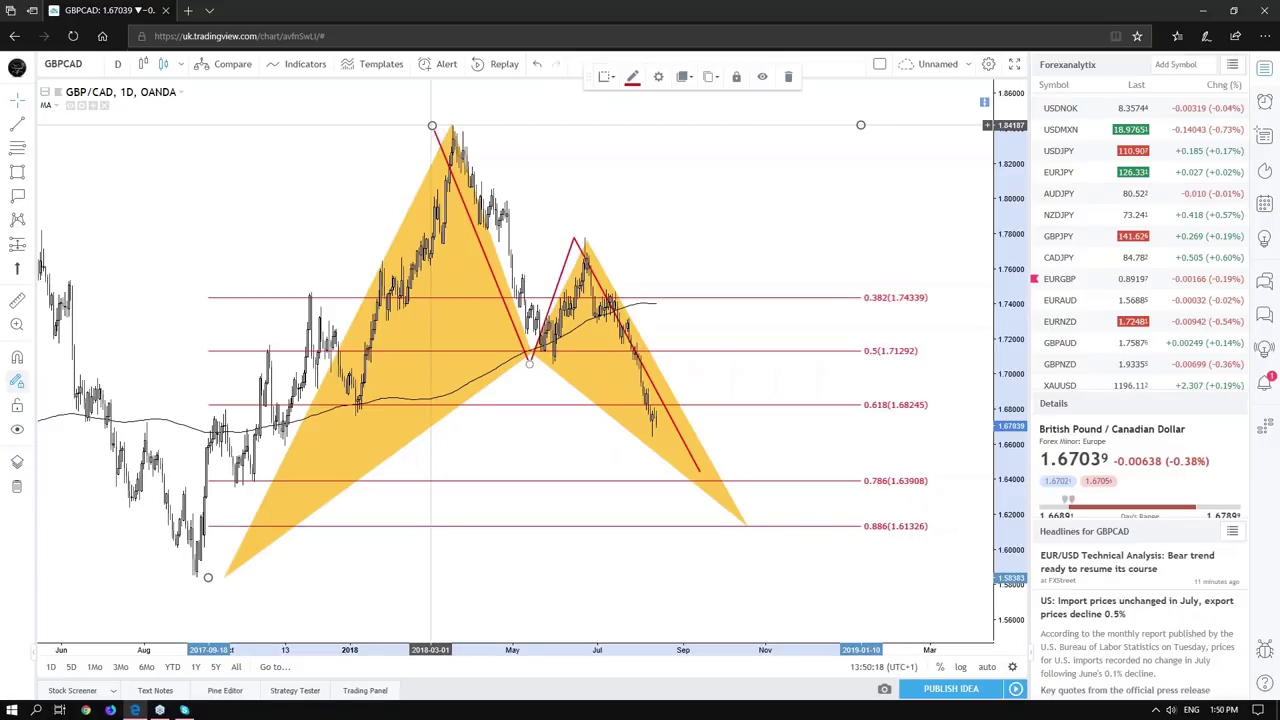
click(701, 471)
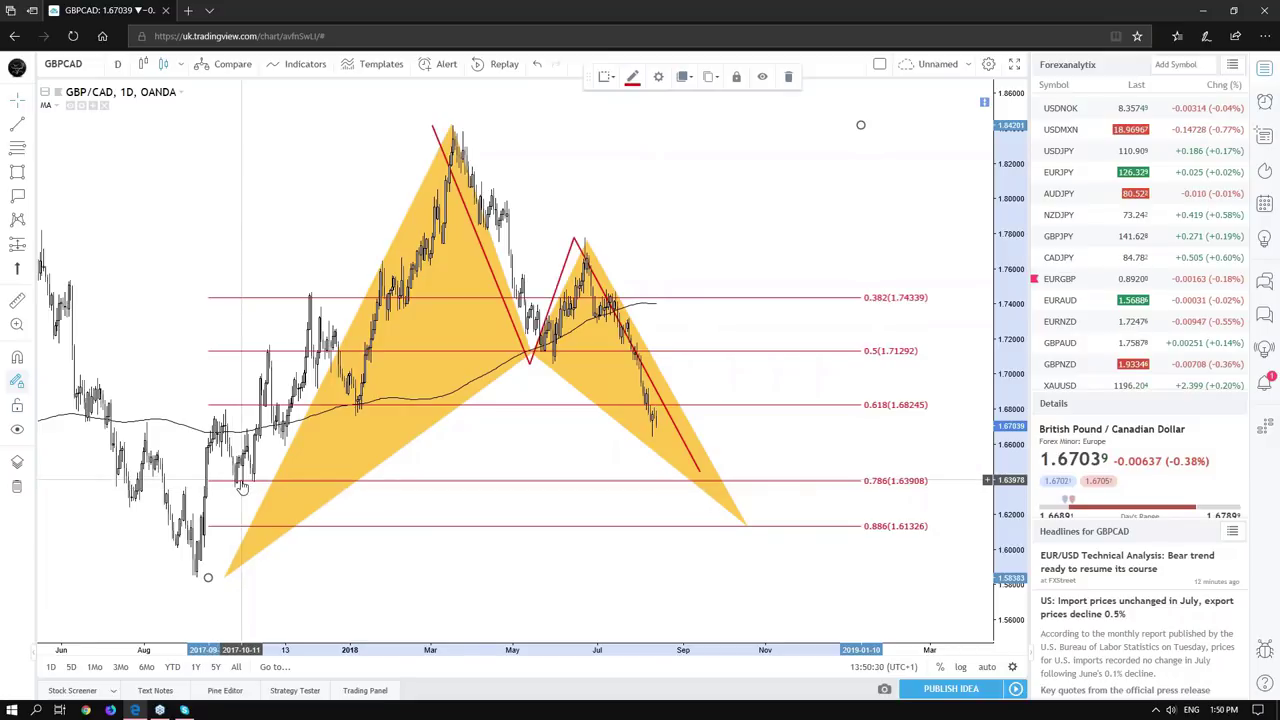
Set the pattern's final point on 0.886, then draw a red path up to 0.618 and down near 1.57.
click(747, 526)
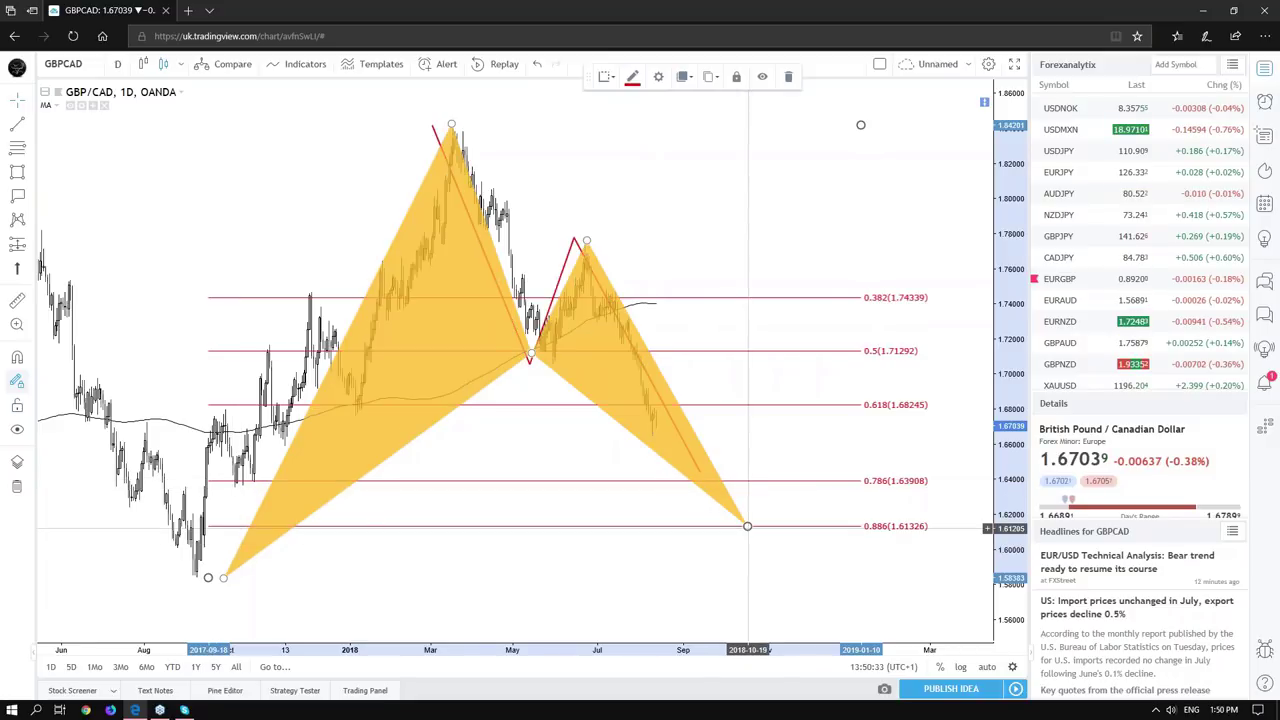
drag(747, 526, 727, 526)
click(767, 424)
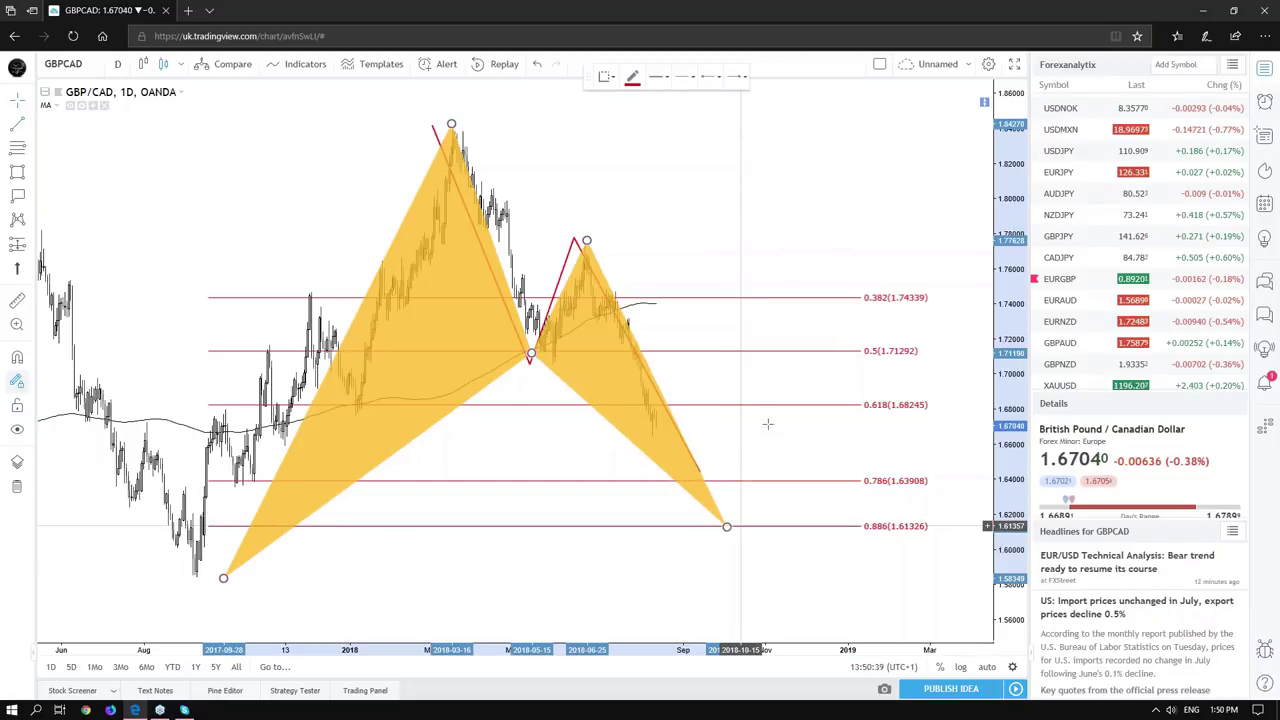
click(740, 526)
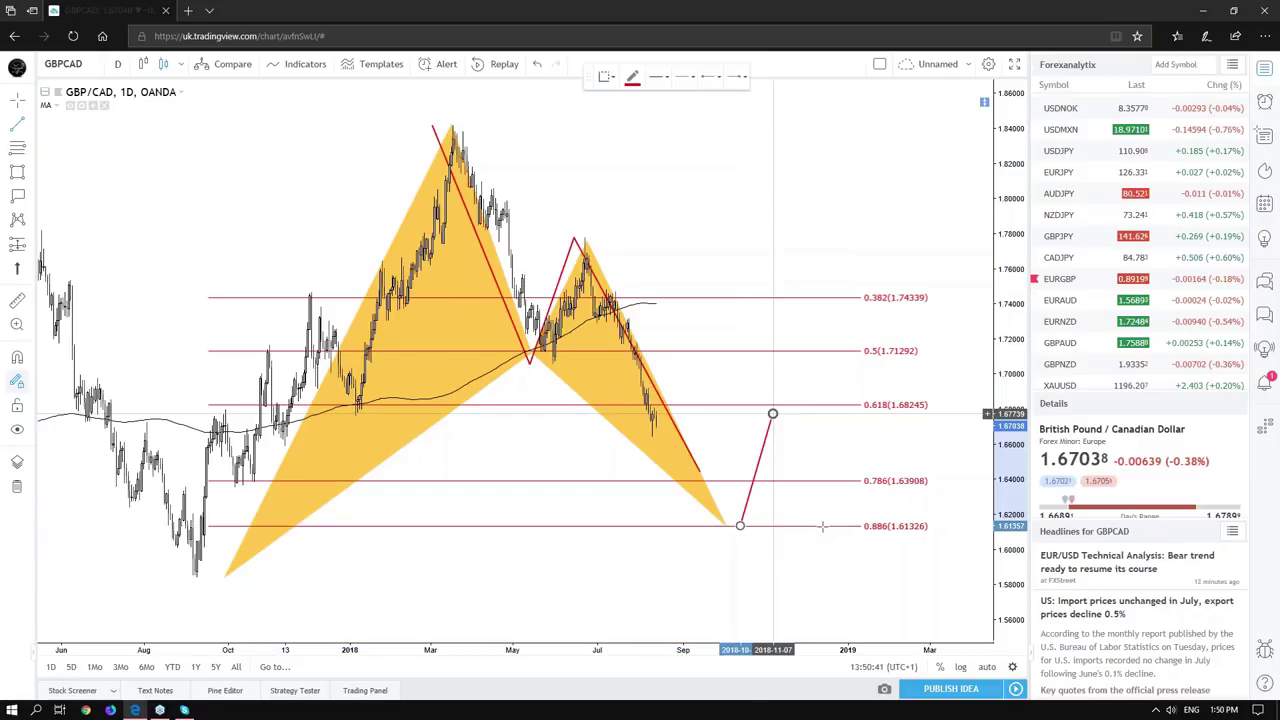
click(773, 413)
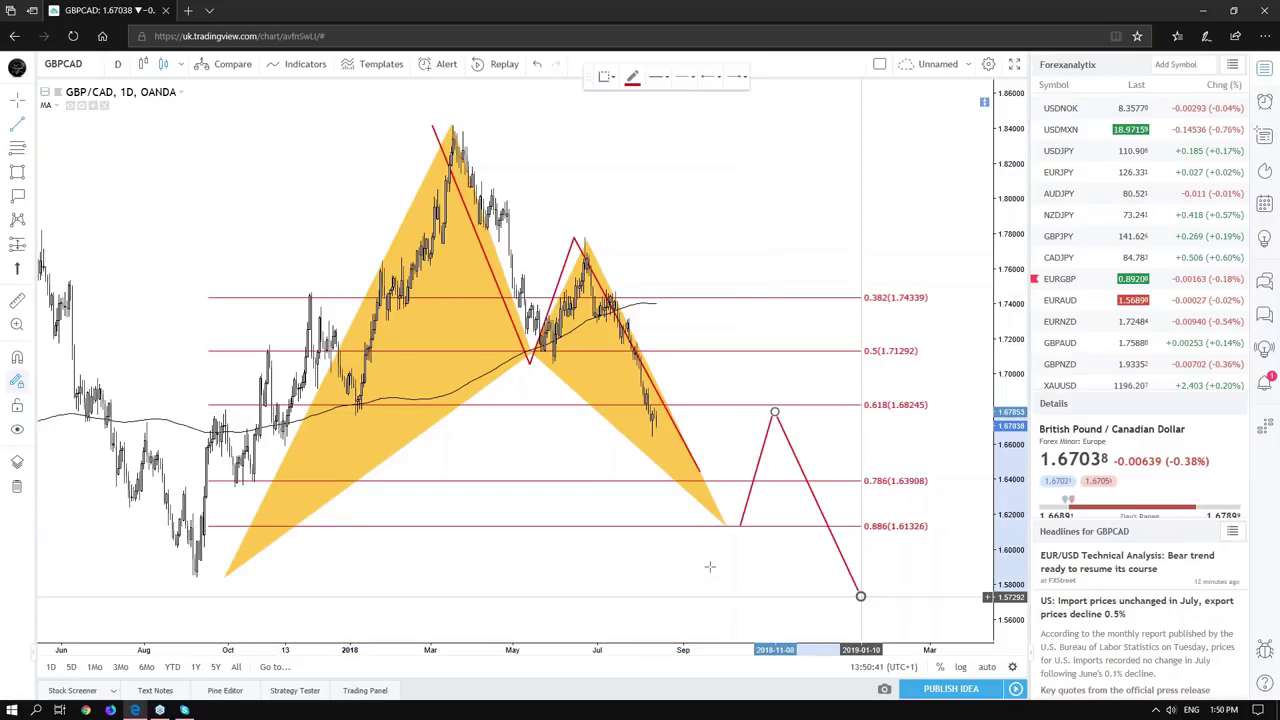
click(860, 596)
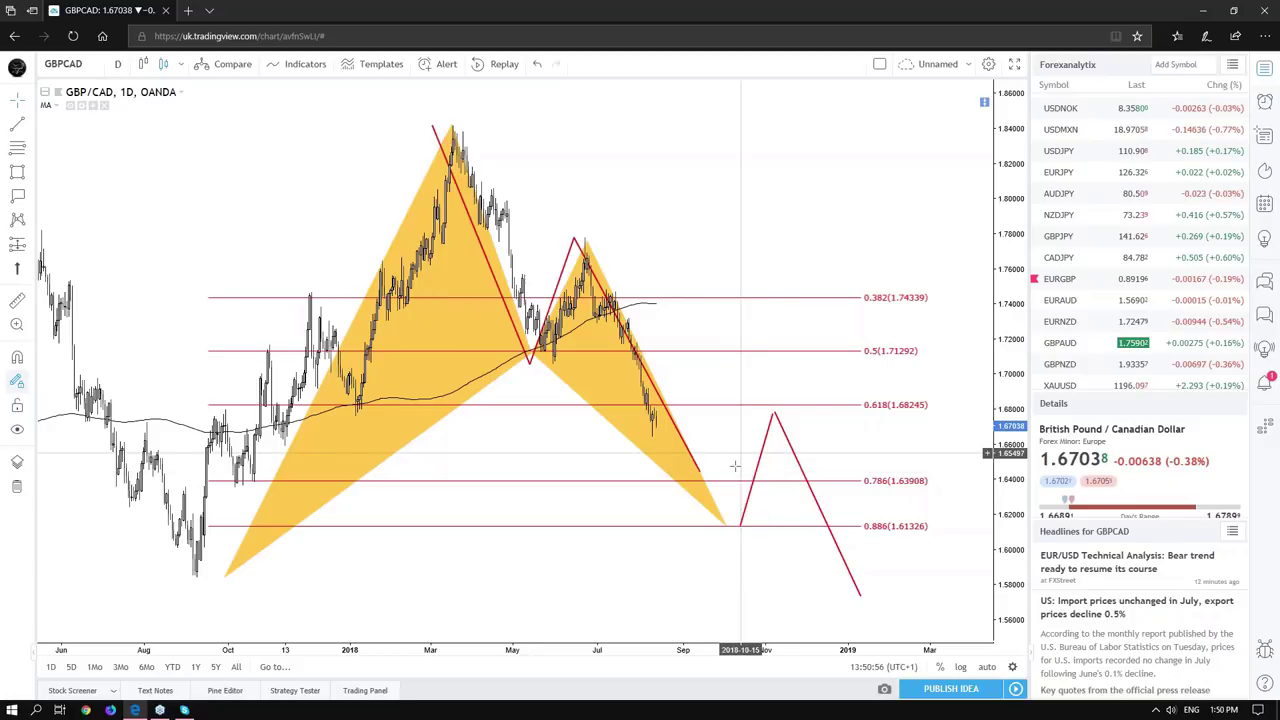
Shift the projected path's rising leg slightly to the left.
click(712, 527)
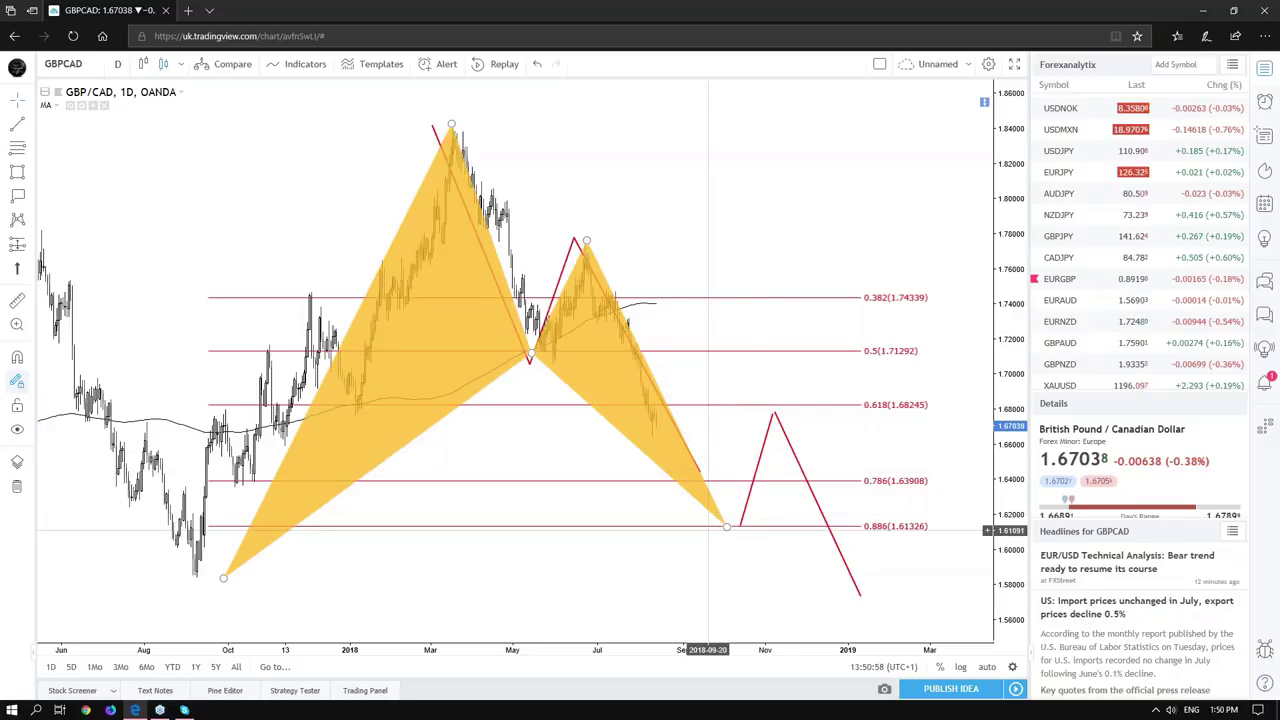
click(760, 423)
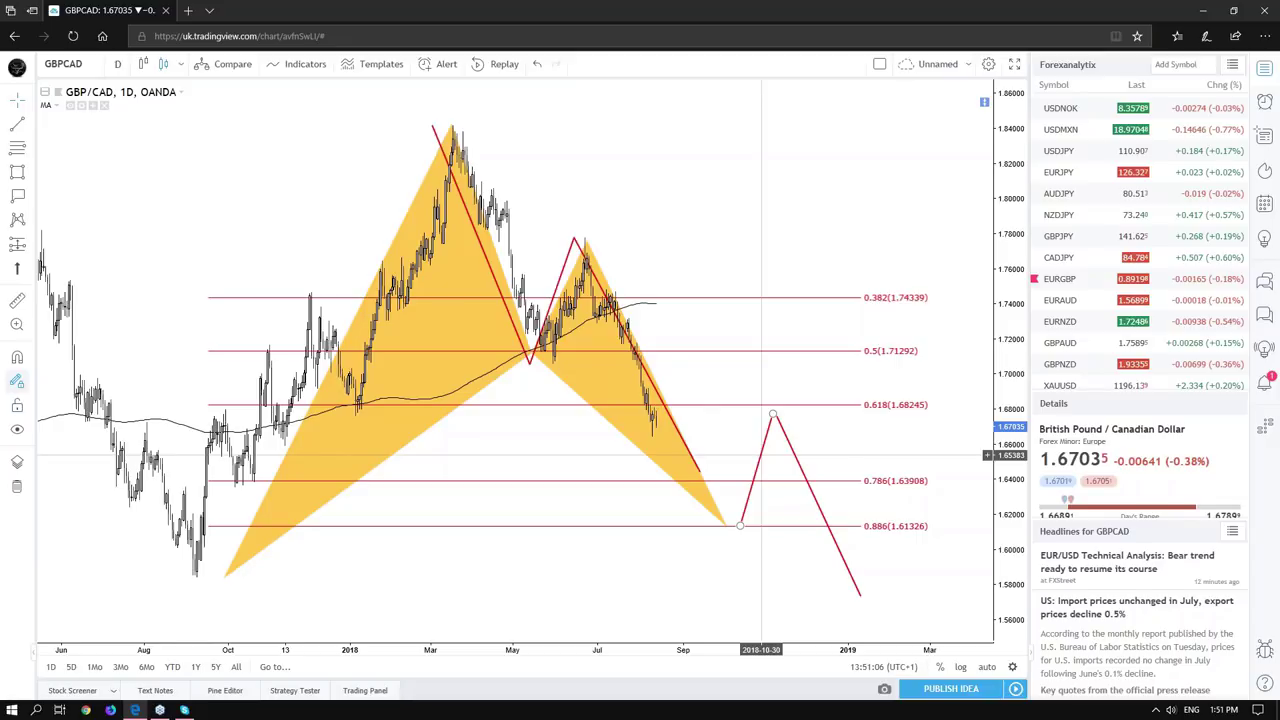
drag(762, 455, 741, 455)
Load the US Dollar Currency Index (DXY) daily chart from the watchlist in place of GBPCAD.
right_click(741, 455)
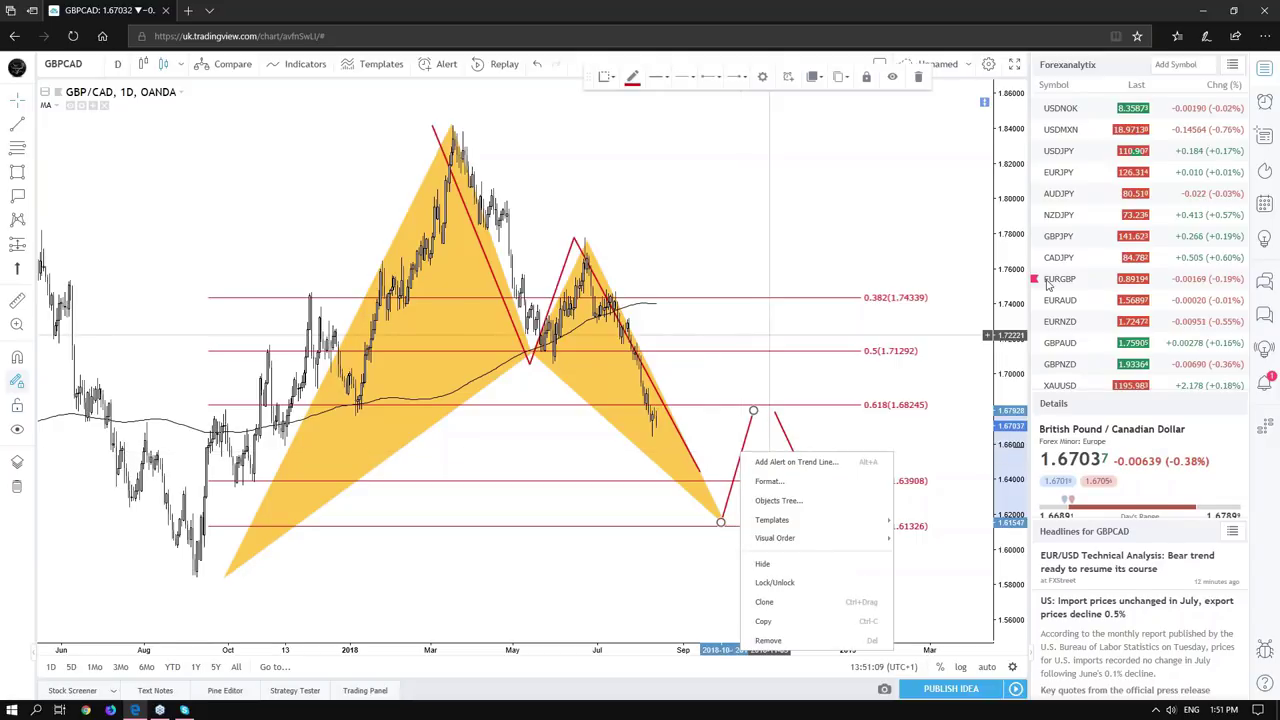
scroll(1080, 292, down, 3)
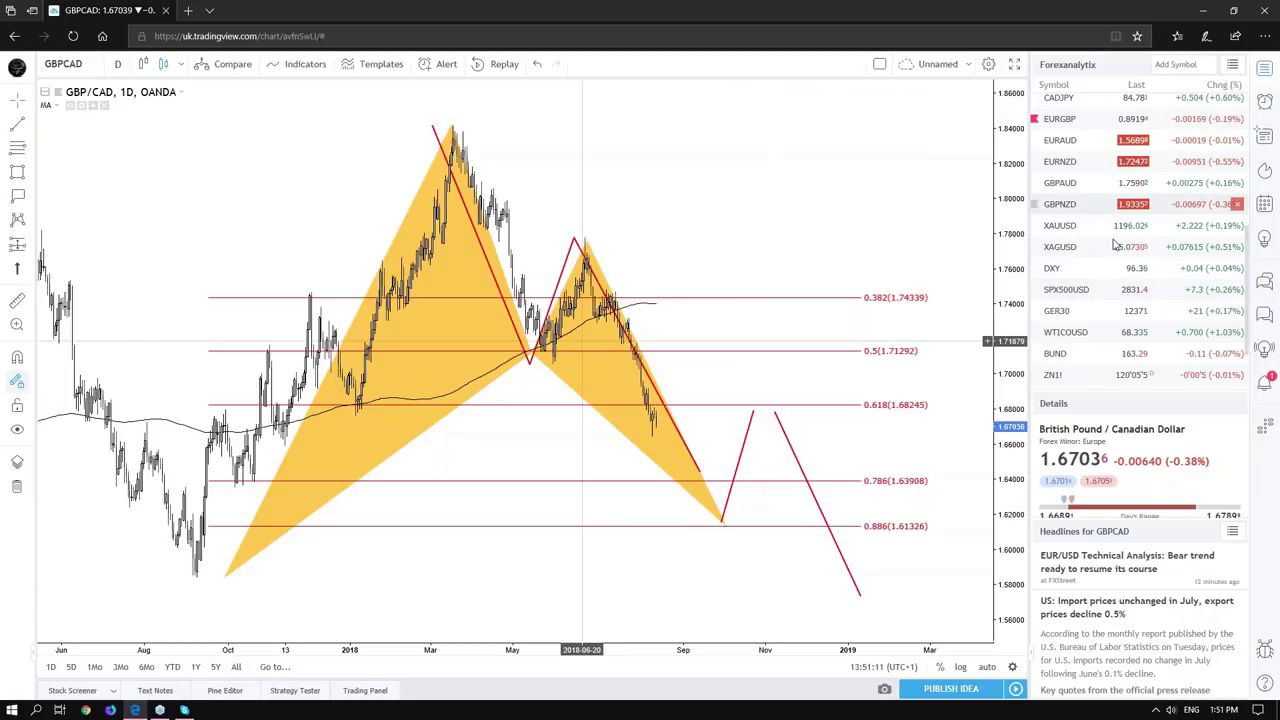
scroll(1115, 240, up, 5)
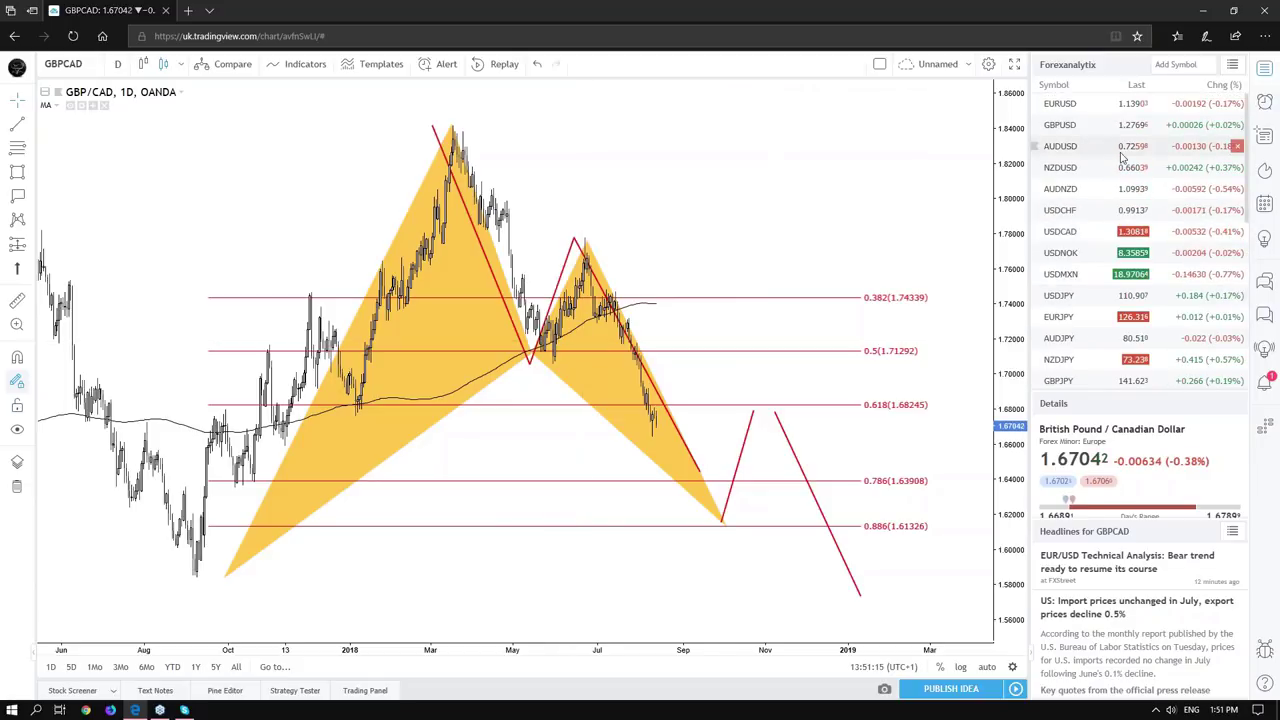
scroll(1070, 290, down, 5)
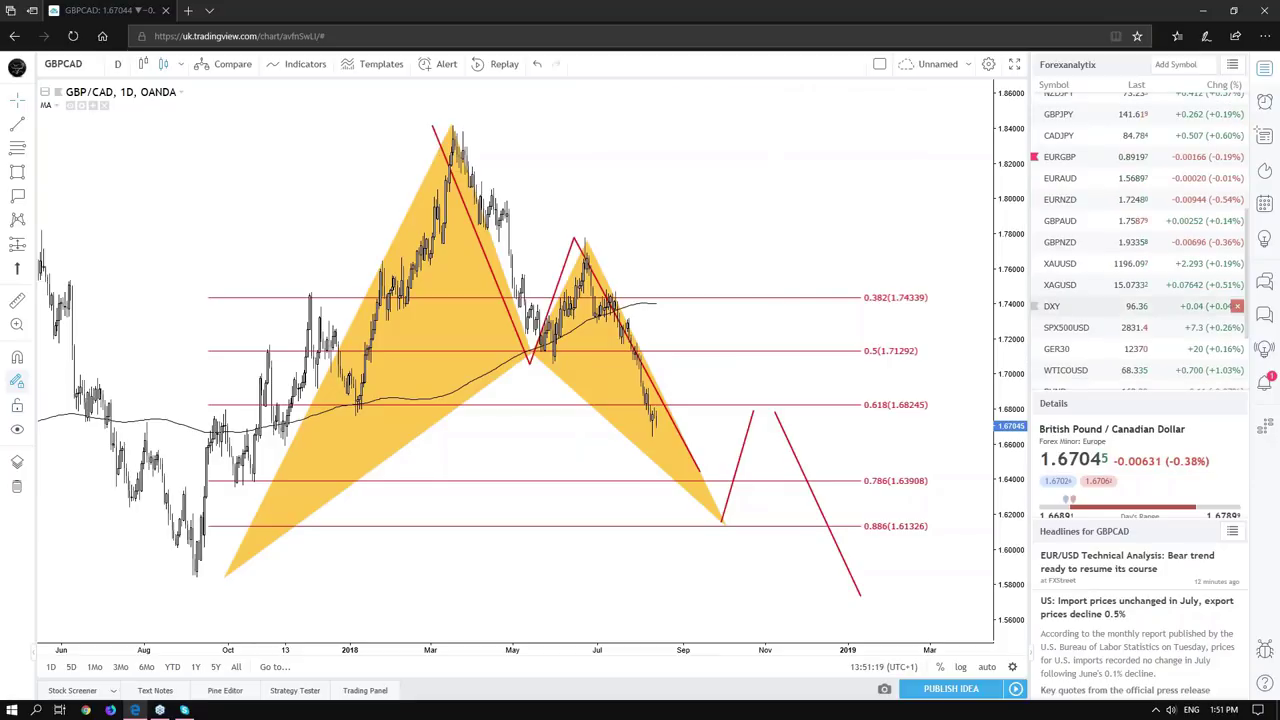
click(1070, 306)
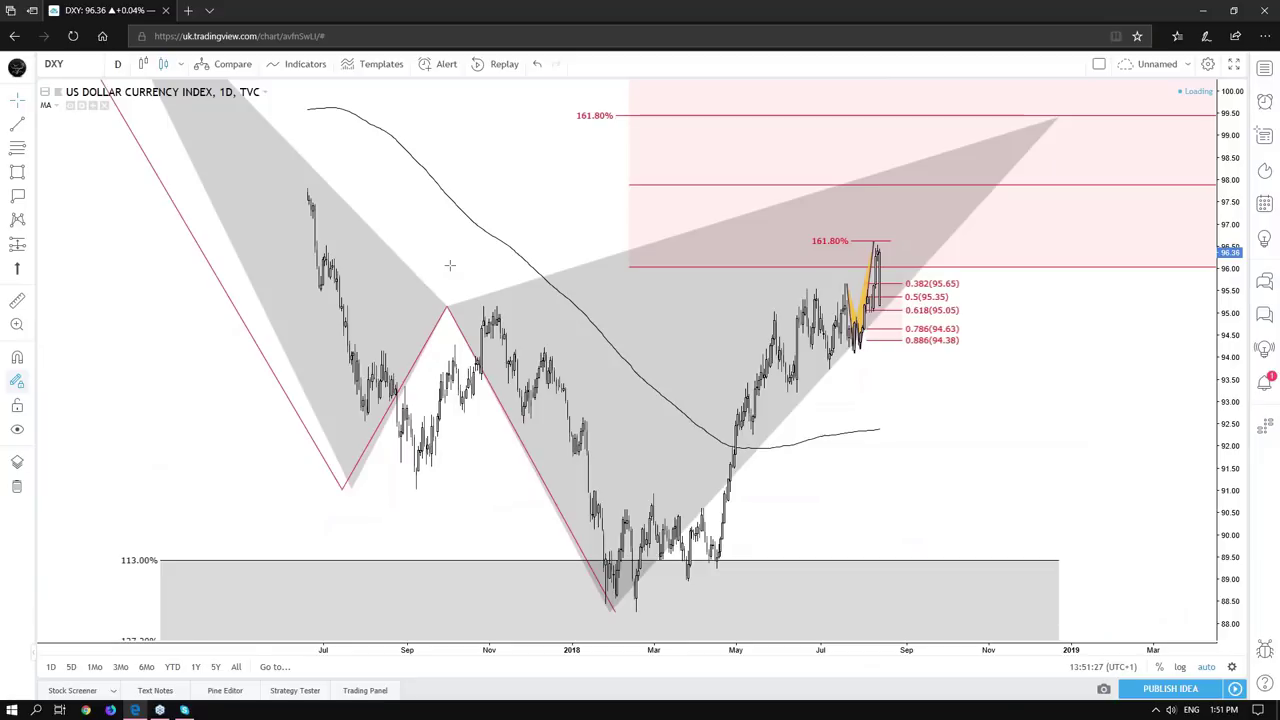
Switch the DXY chart to the 1-week interval.
click(117, 63)
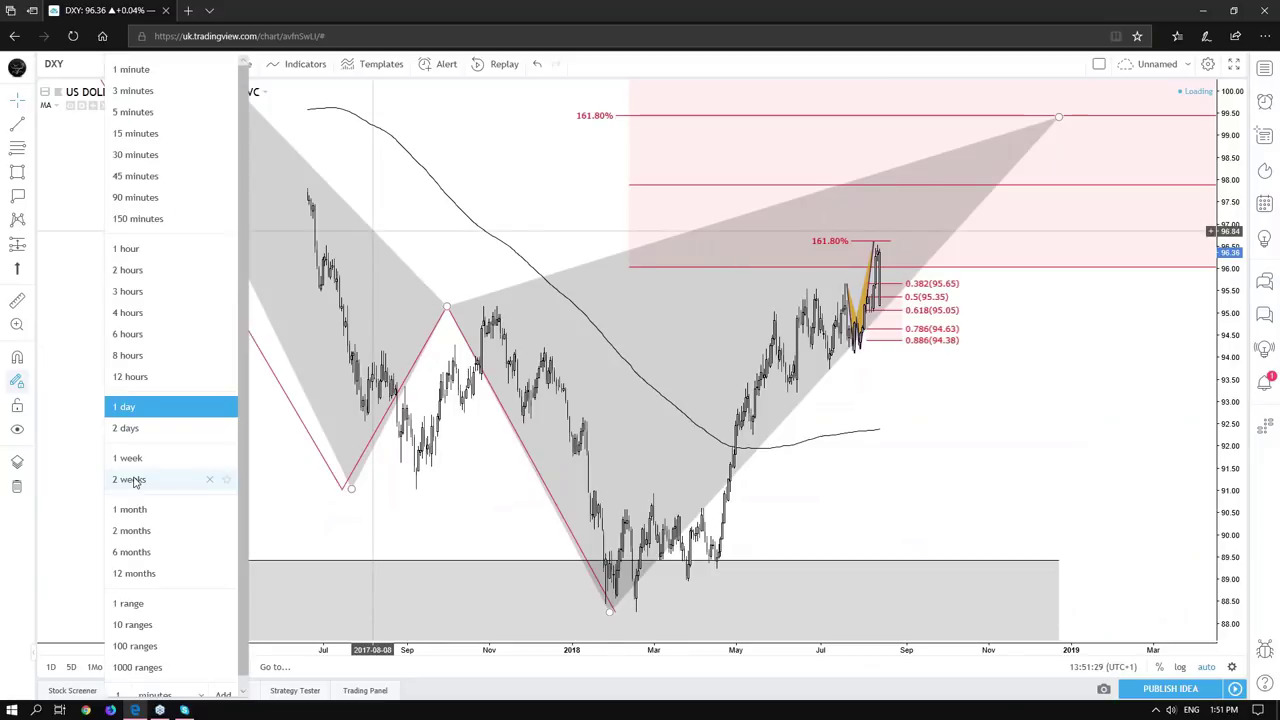
click(128, 458)
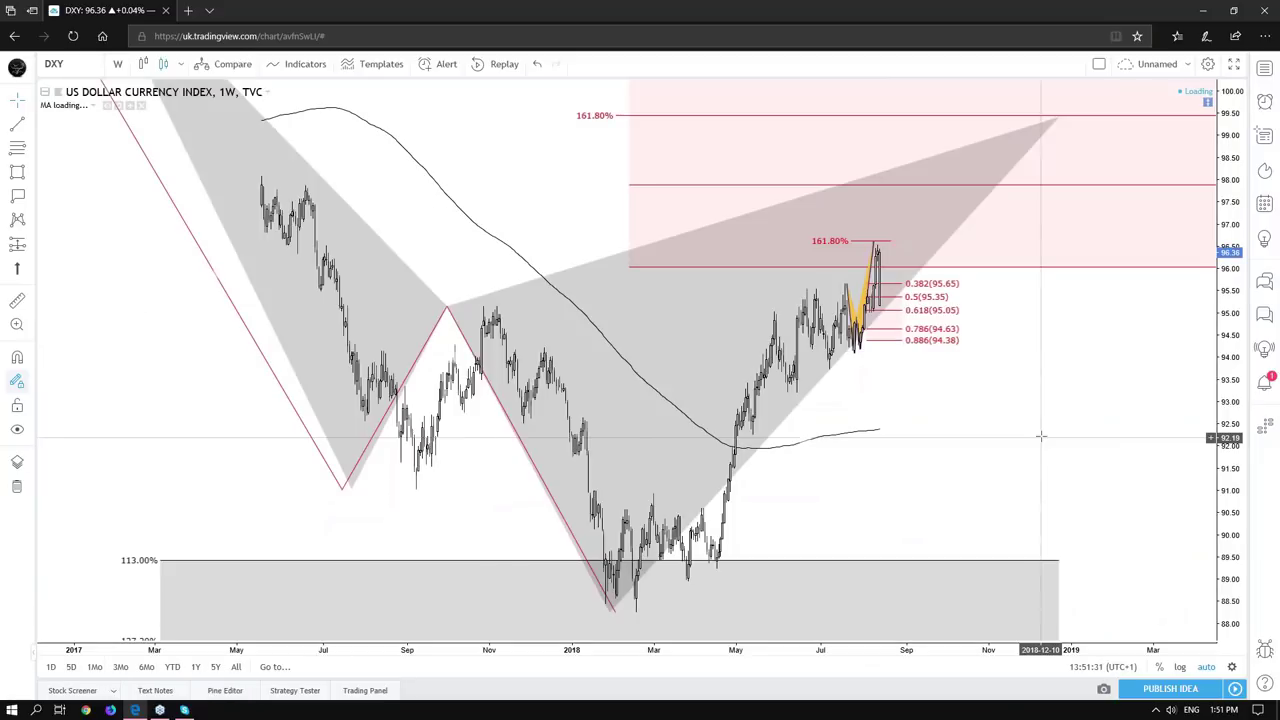
scroll(143, 214, up, 2)
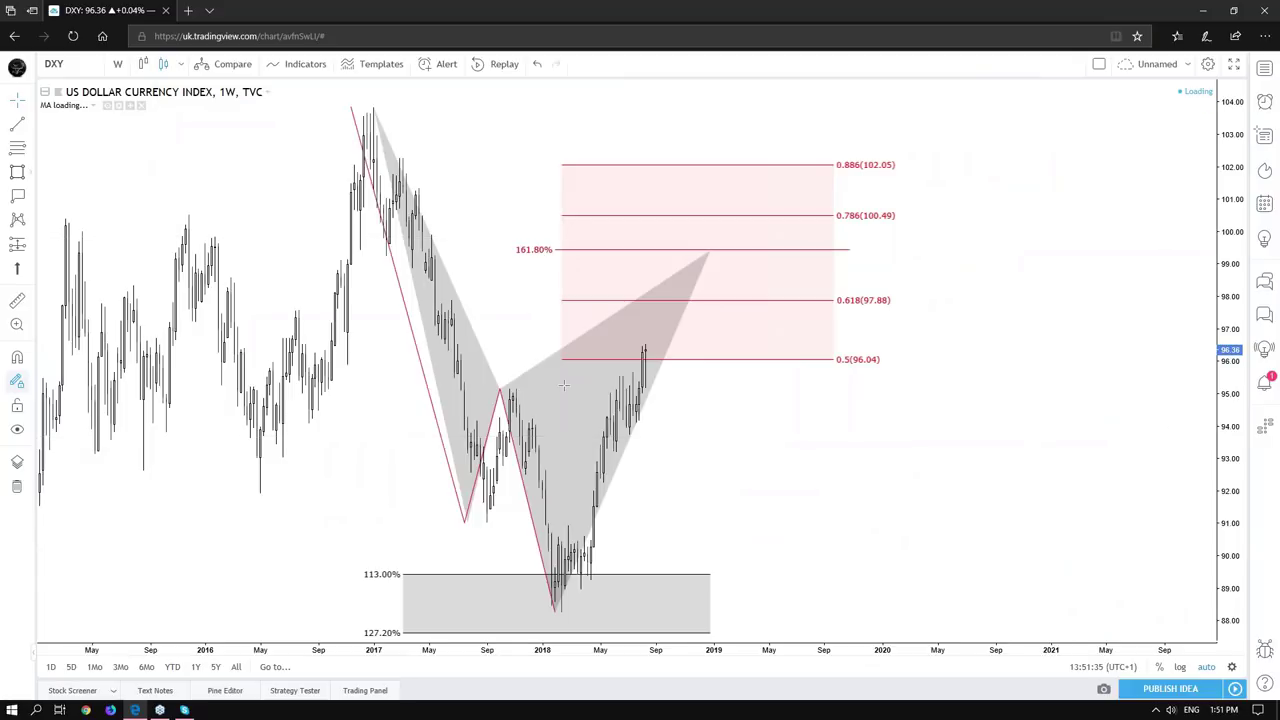
Draw a dark horizontal band along the 95 level from late 2017 into 2019.
click(497, 390)
mouse_move(490, 386)
mouse_down()
mouse_move(852, 400)
mouse_move(843, 298)
mouse_up()
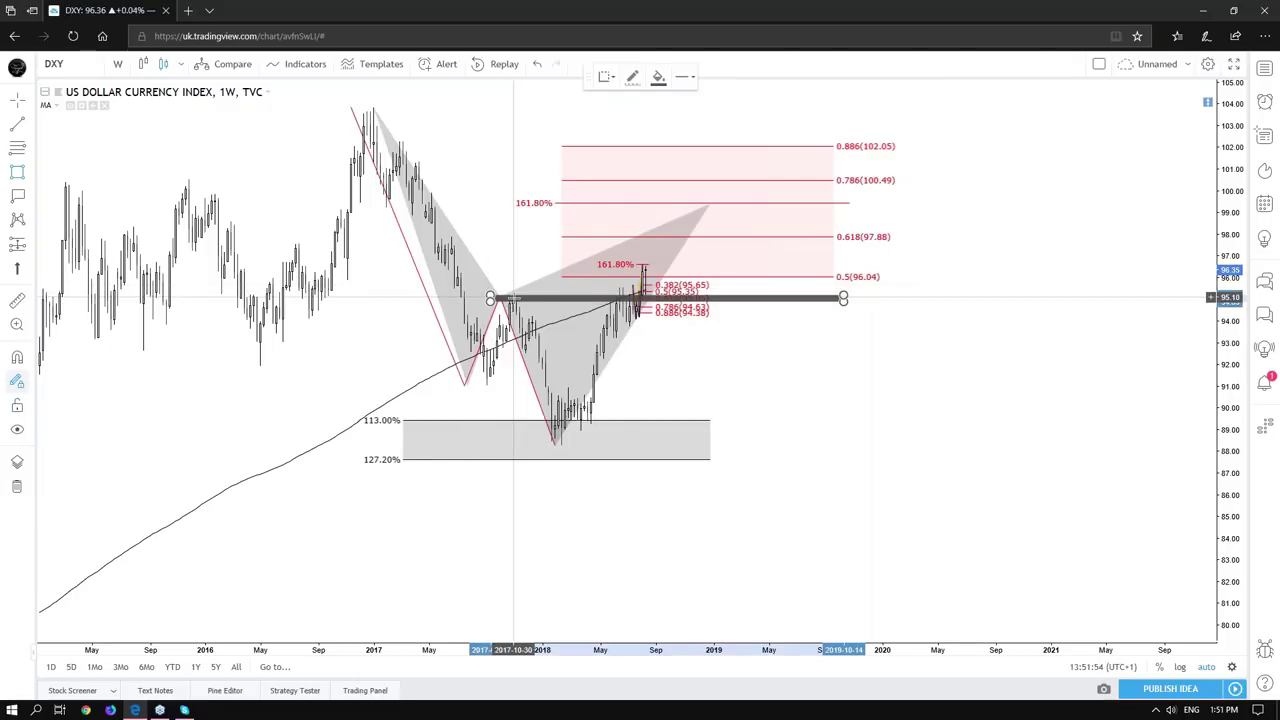
click(706, 205)
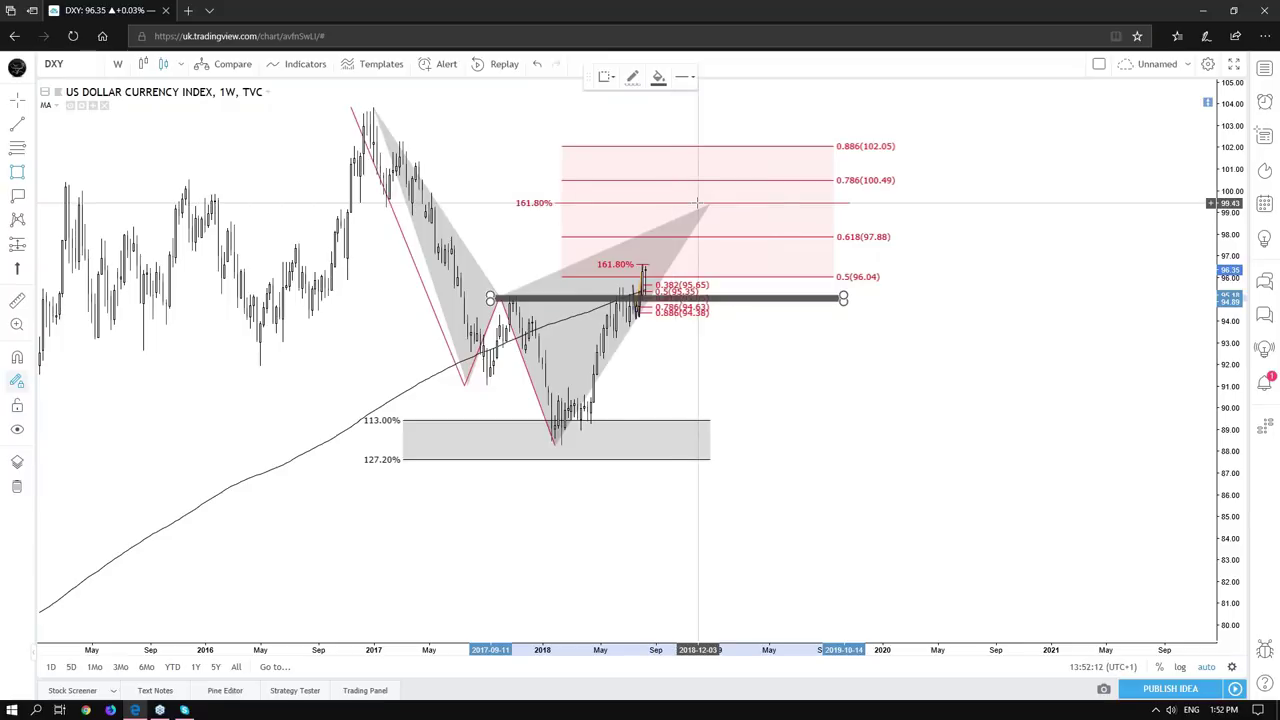
Box the zone near 100 and the early-2017 peak, then switch DXY to 4-hour candles.
click(18, 175)
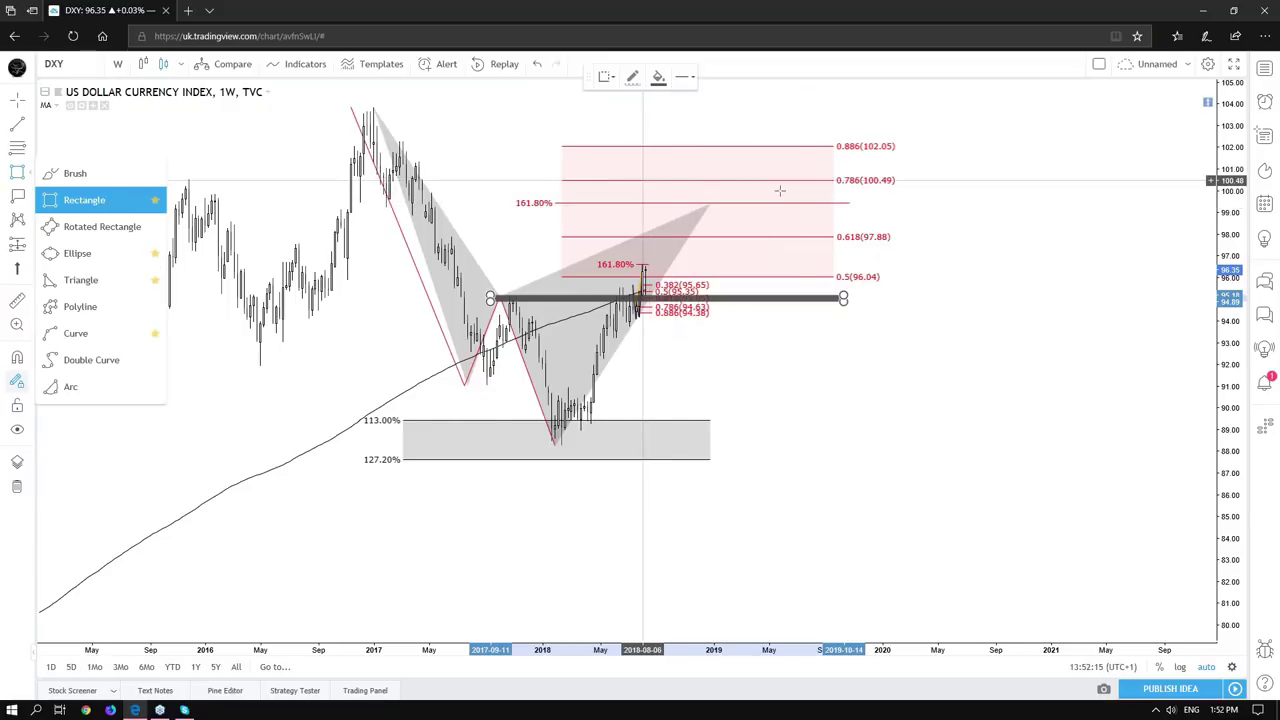
drag(642, 181, 798, 203)
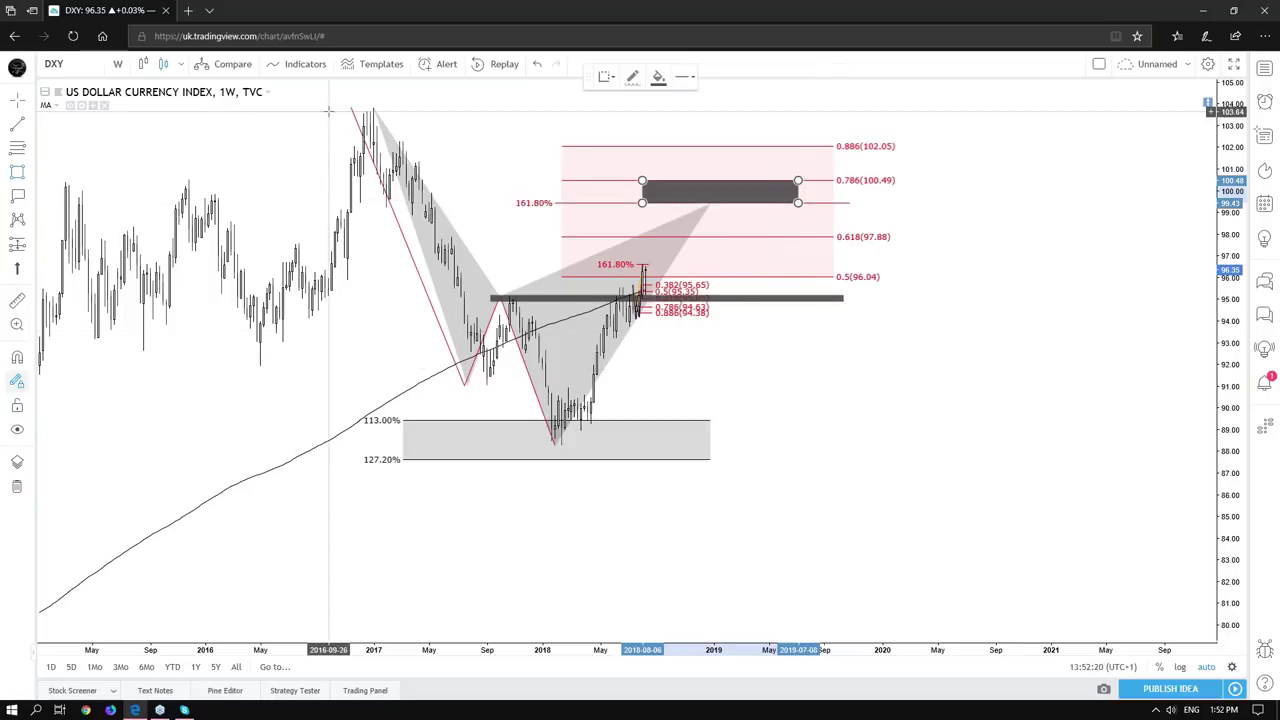
click(463, 112)
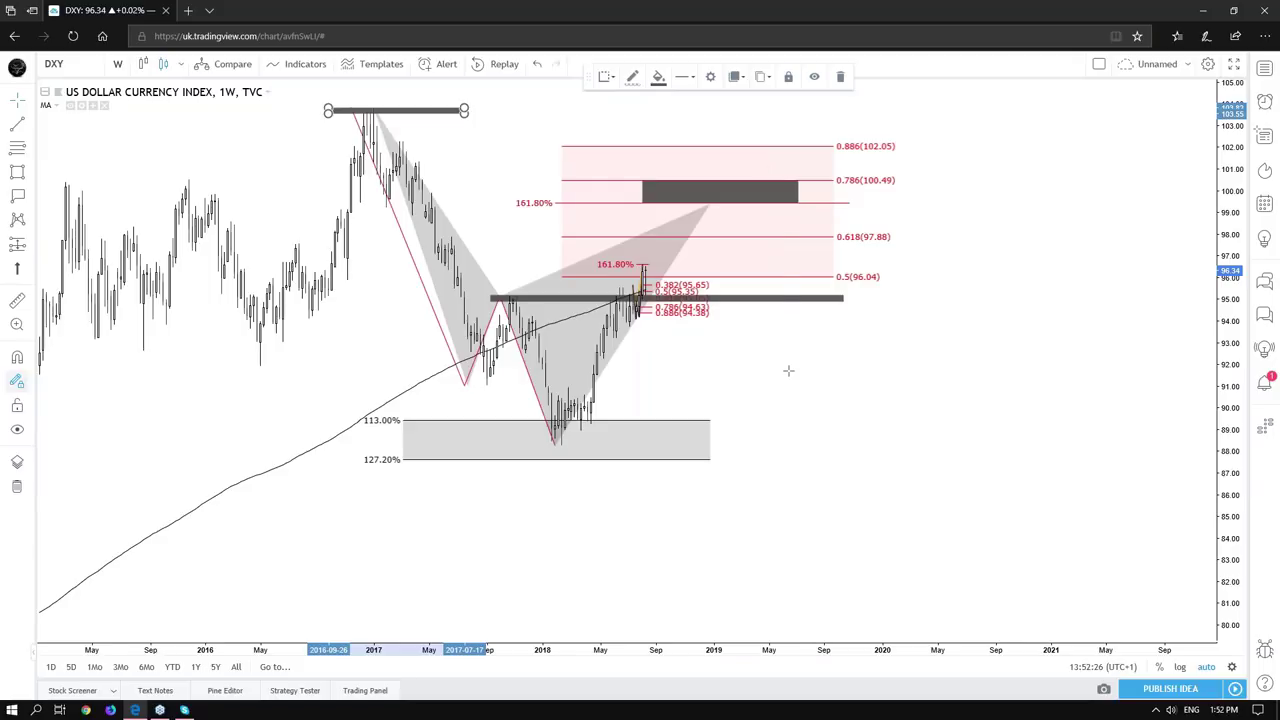
click(117, 63)
click(127, 312)
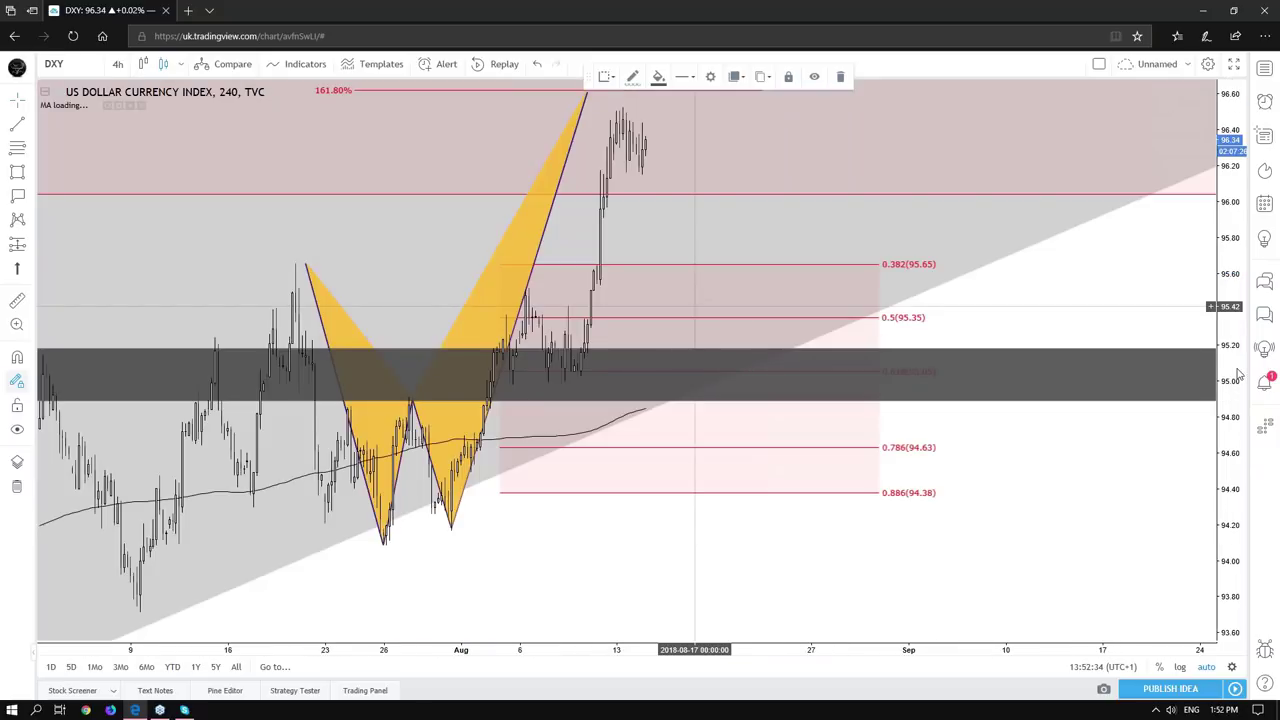
Delete the dark band near 95 and draw a new retracement over the latest upswing.
drag(1238, 374, 1012, 499)
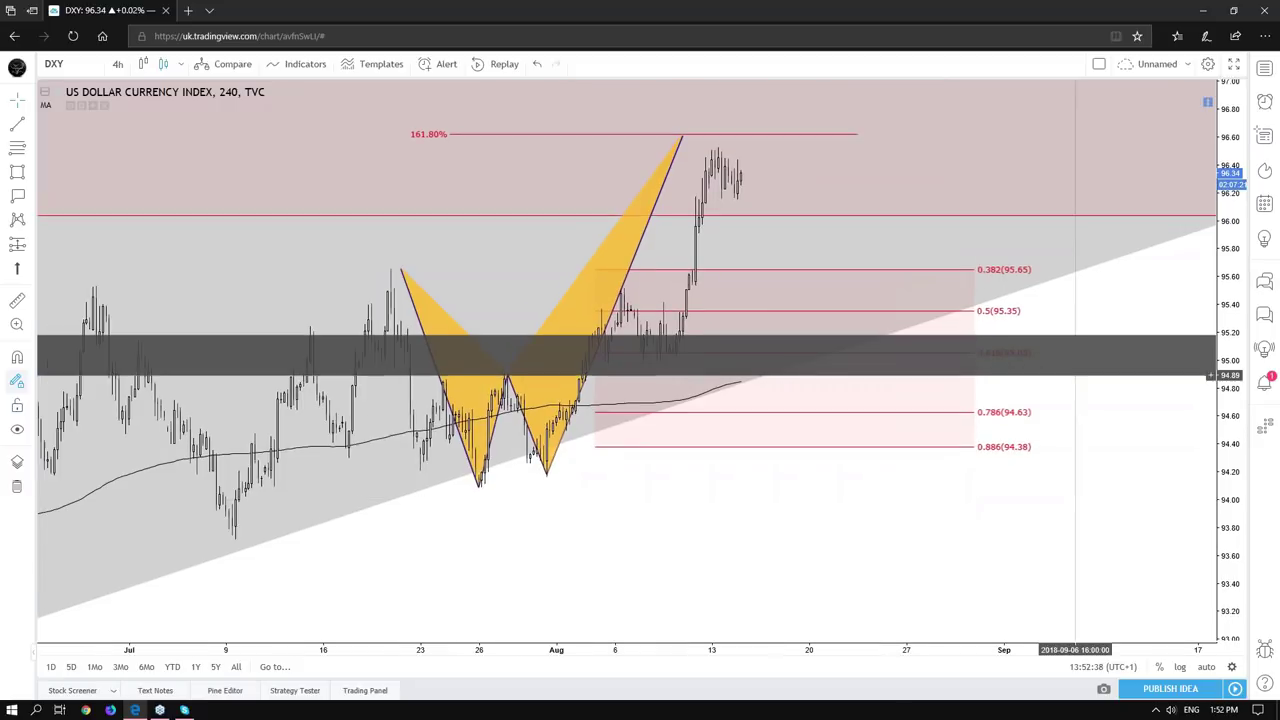
click(1020, 362)
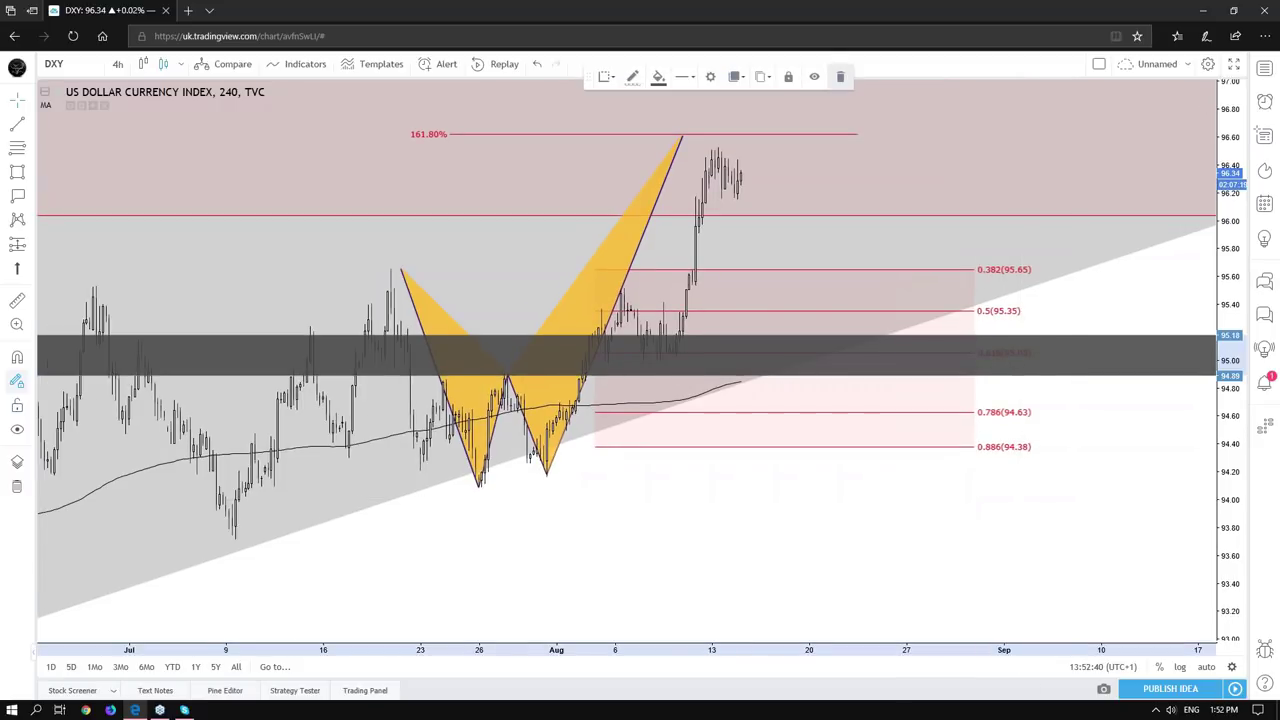
click(840, 76)
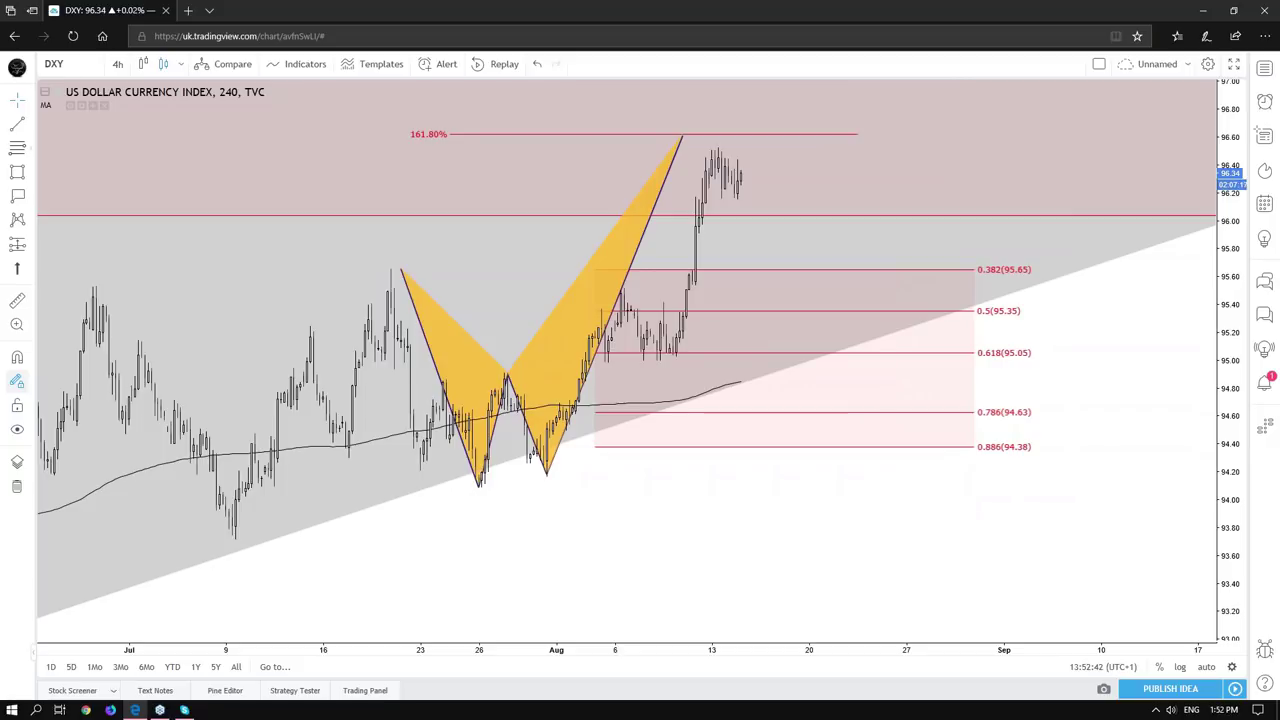
click(730, 267)
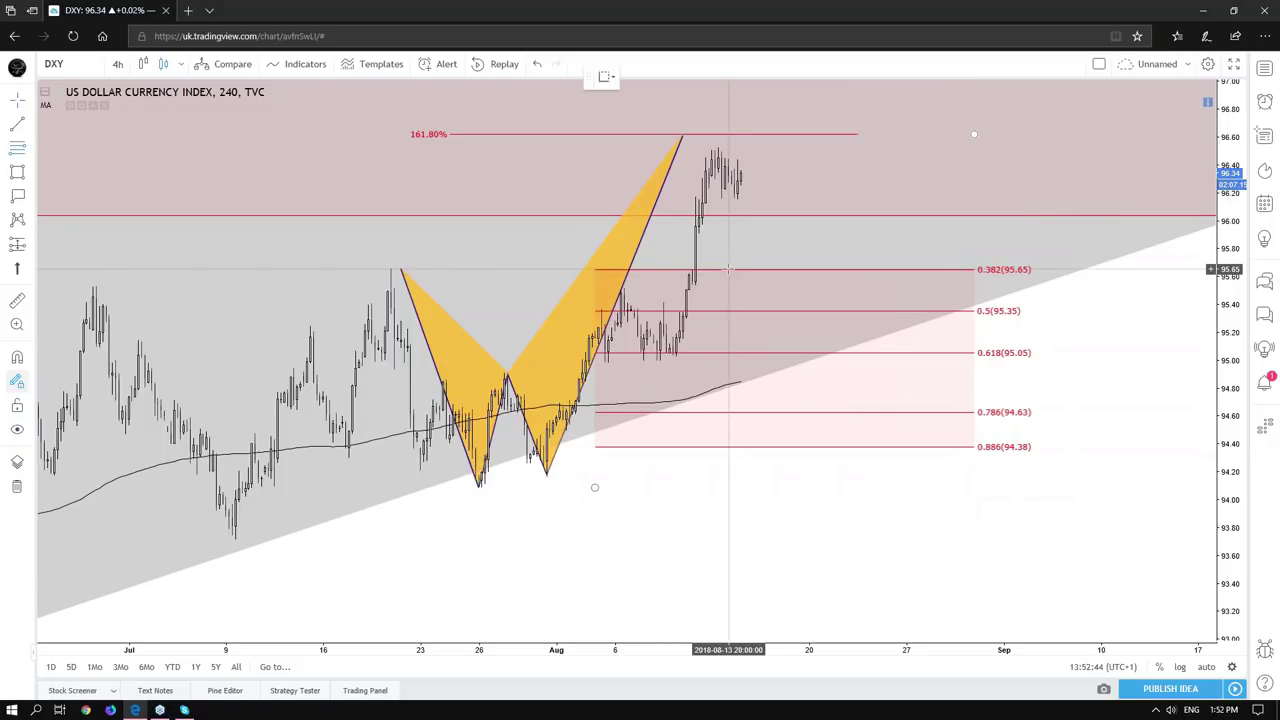
click(560, 487)
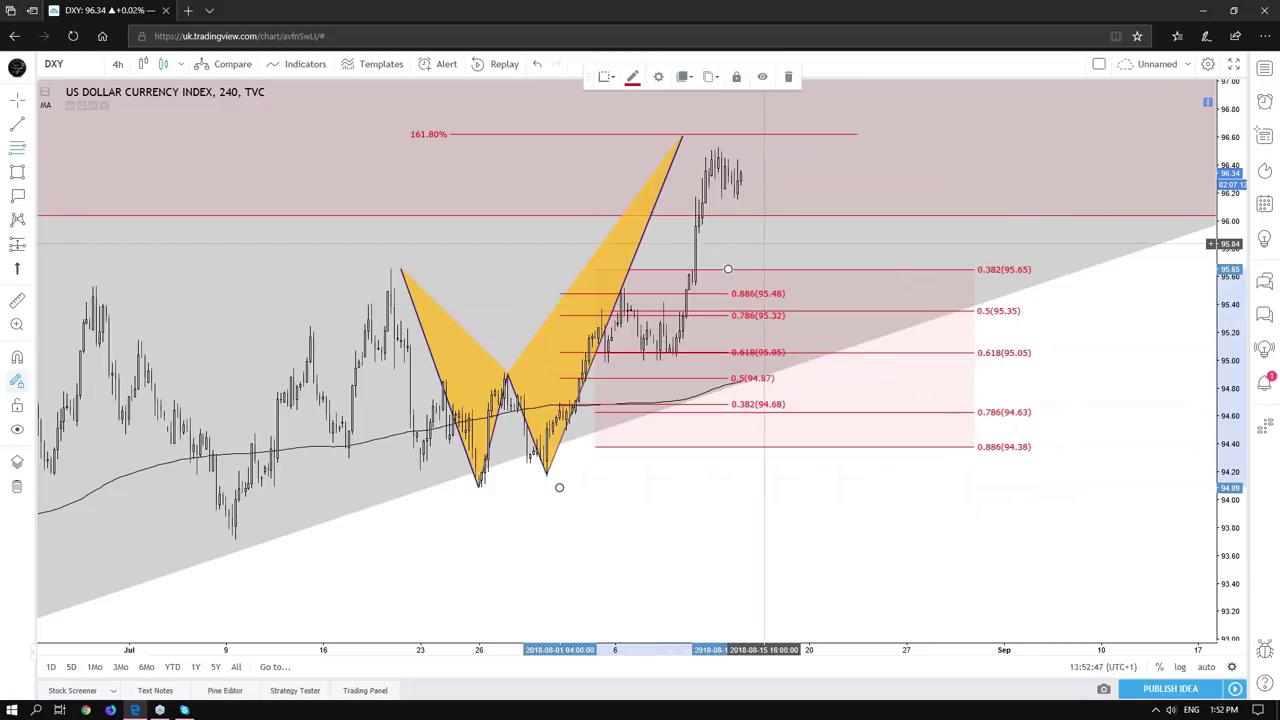
Move the pattern's final point down to 95.48 and recentre the chart around it.
drag(682, 133, 617, 294)
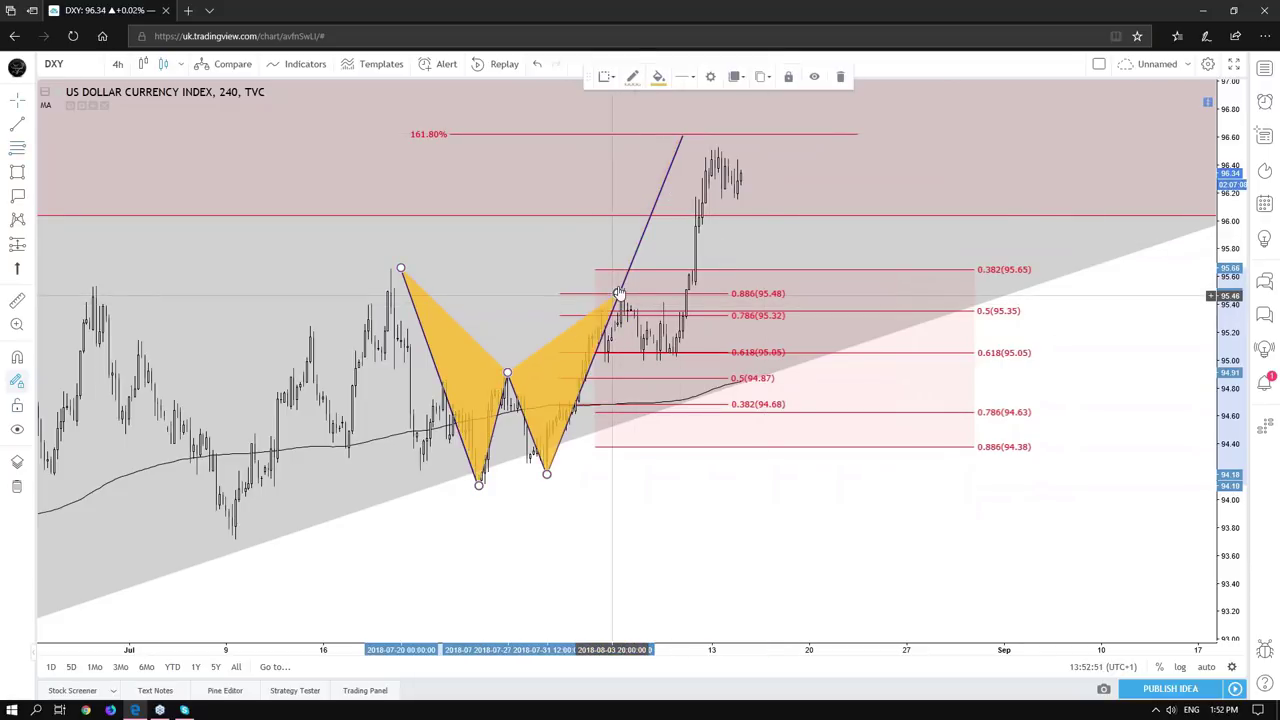
click(654, 503)
drag(654, 503, 881, 517)
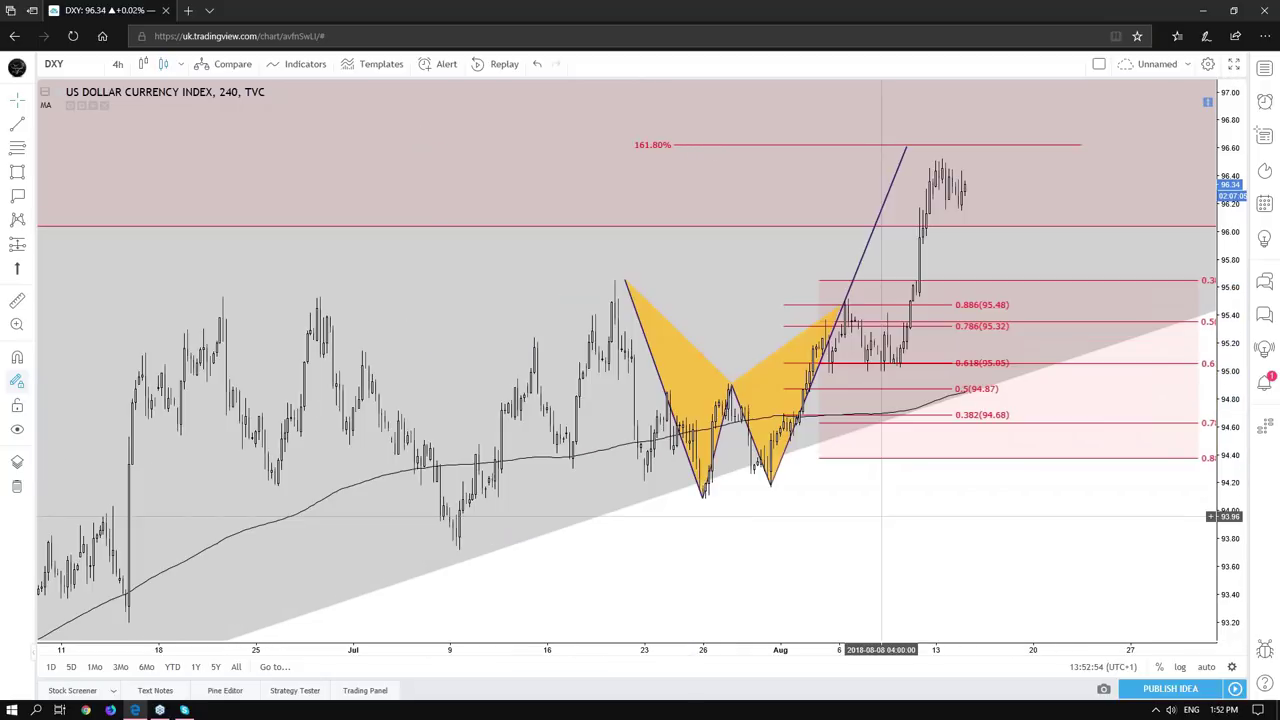
scroll(881, 517, up, 2)
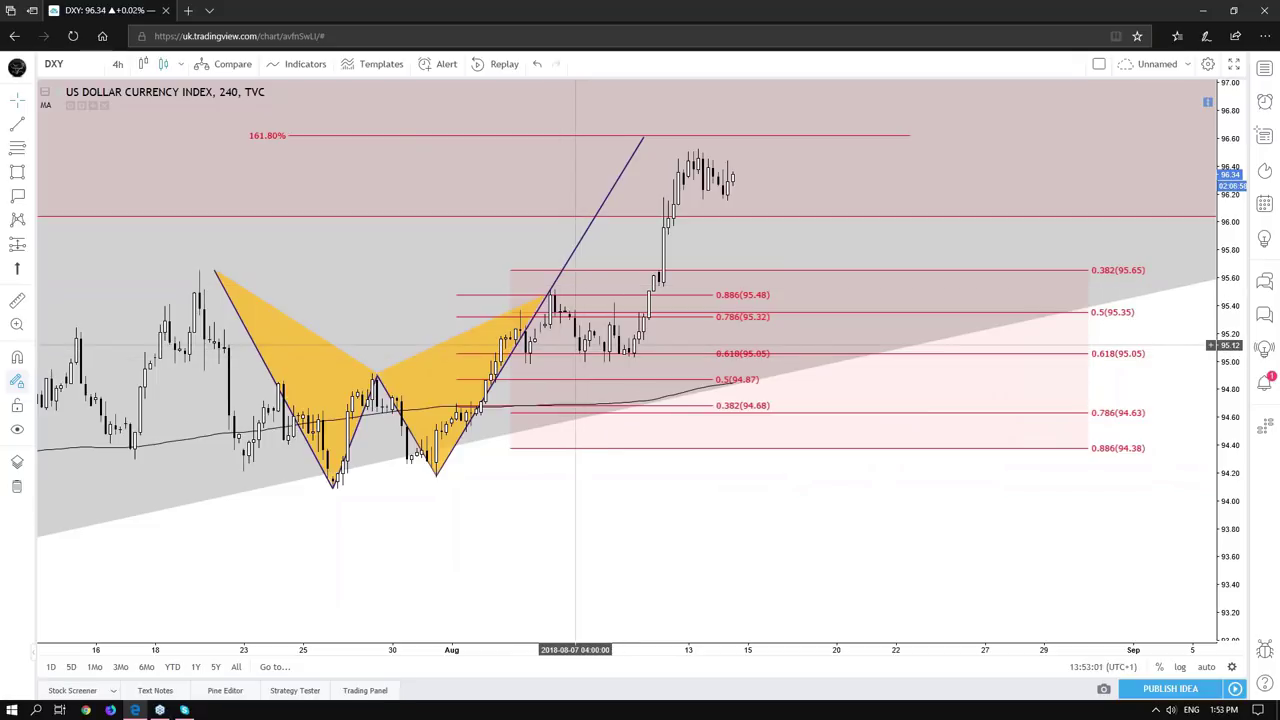
drag(1232, 495, 1234, 464)
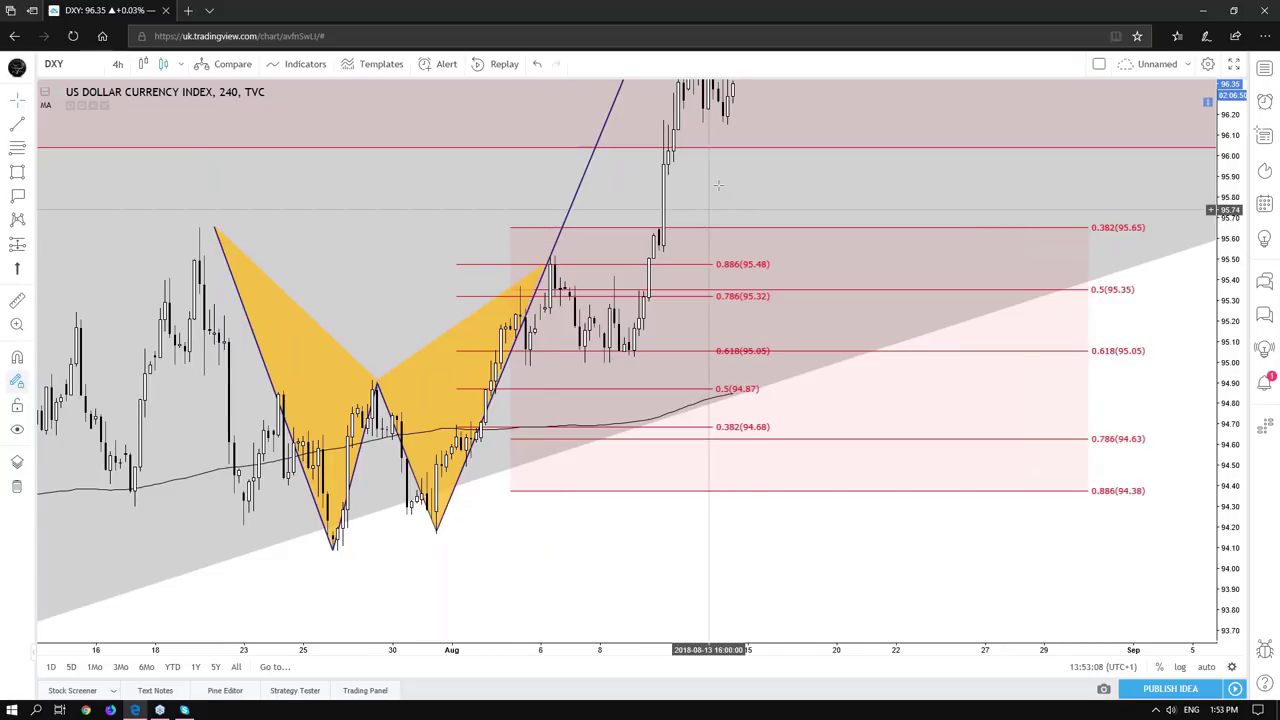
Give the yellow harmonic pattern the thickest line width.
drag(607, 363, 599, 381)
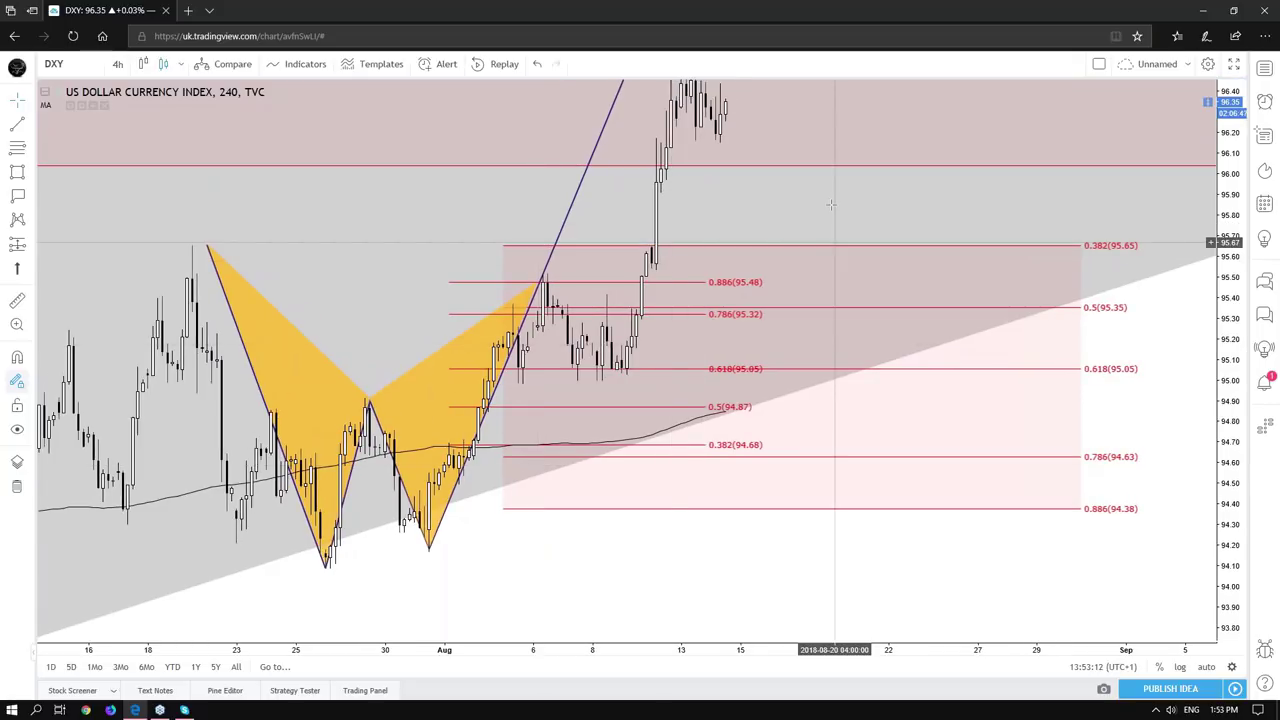
drag(545, 297, 535, 315)
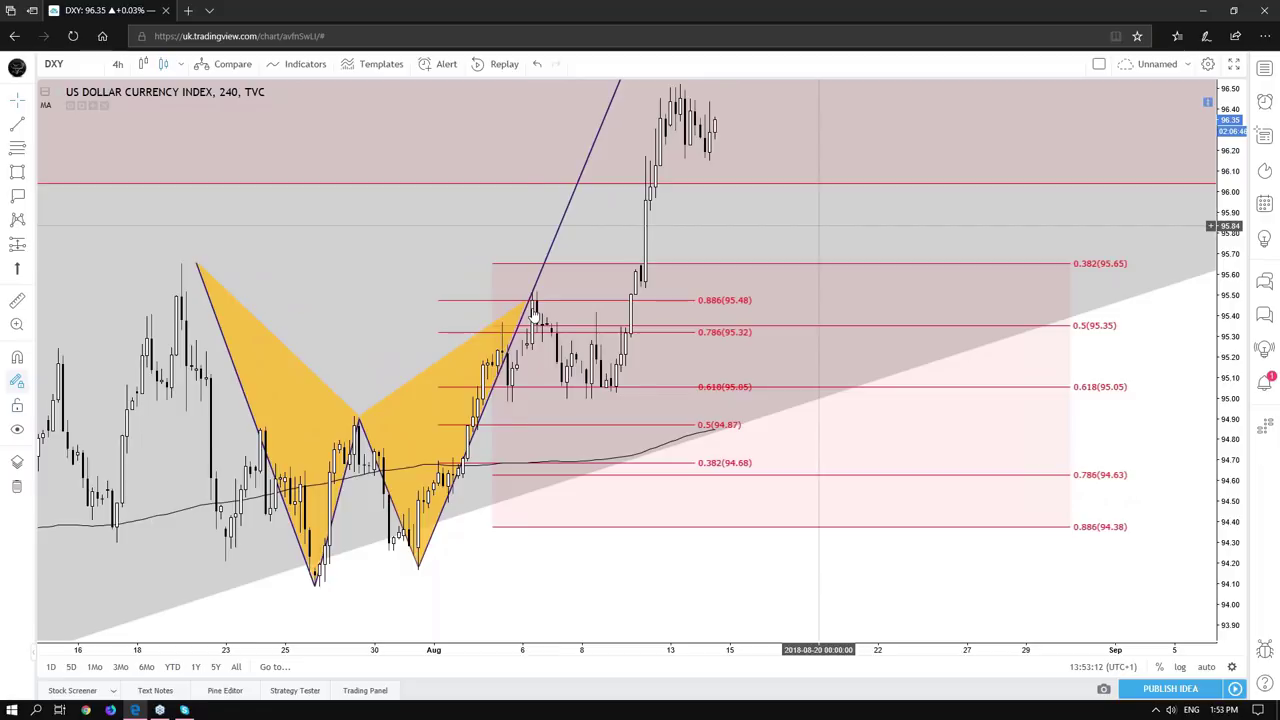
click(533, 308)
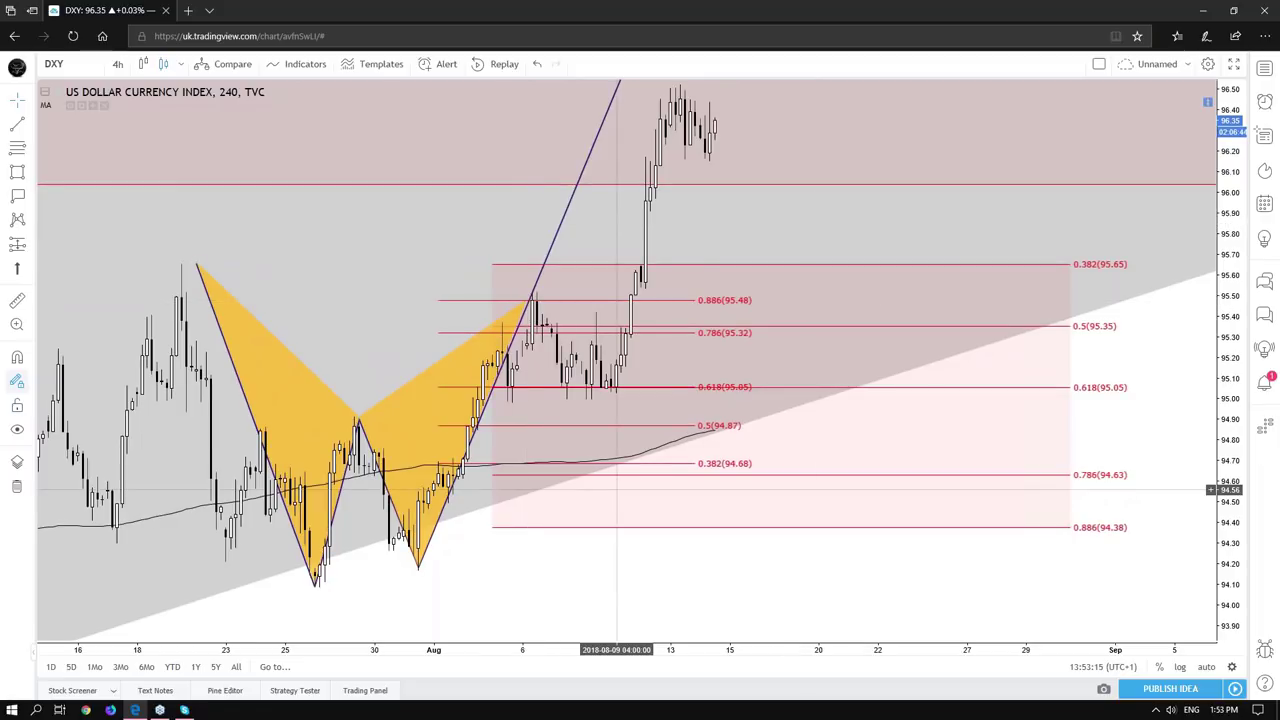
click(550, 243)
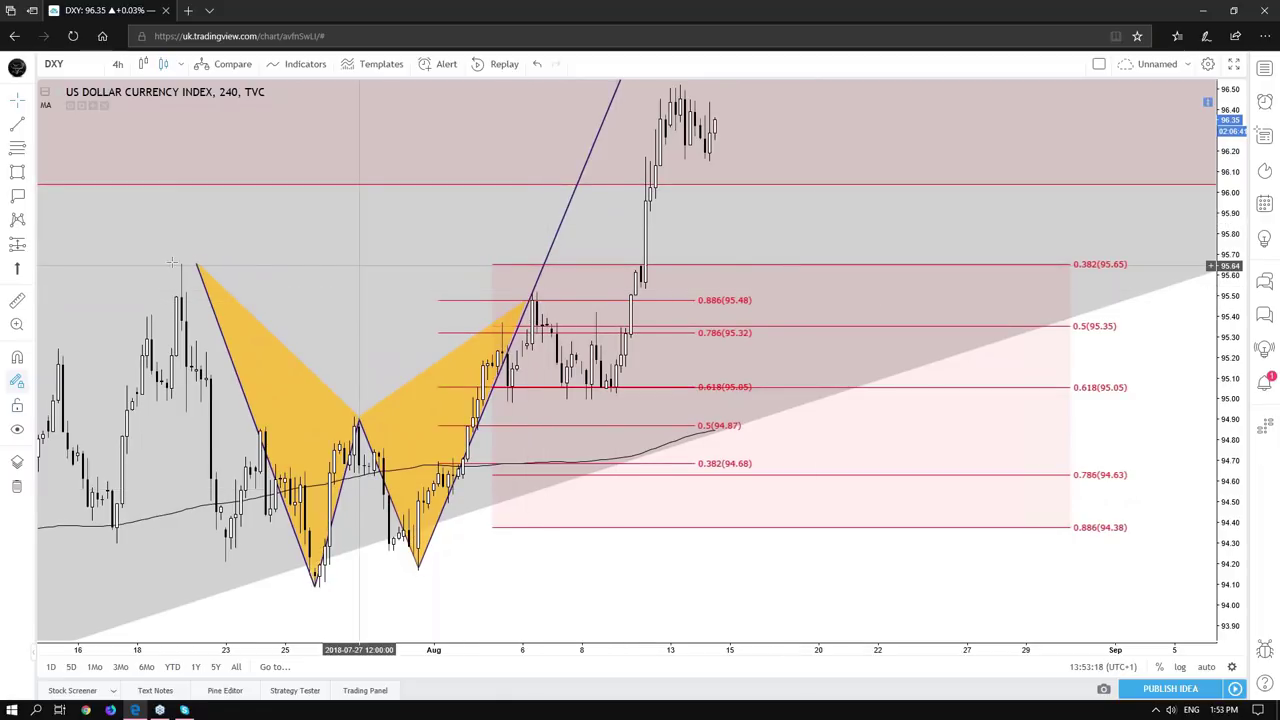
drag(716, 225, 710, 245)
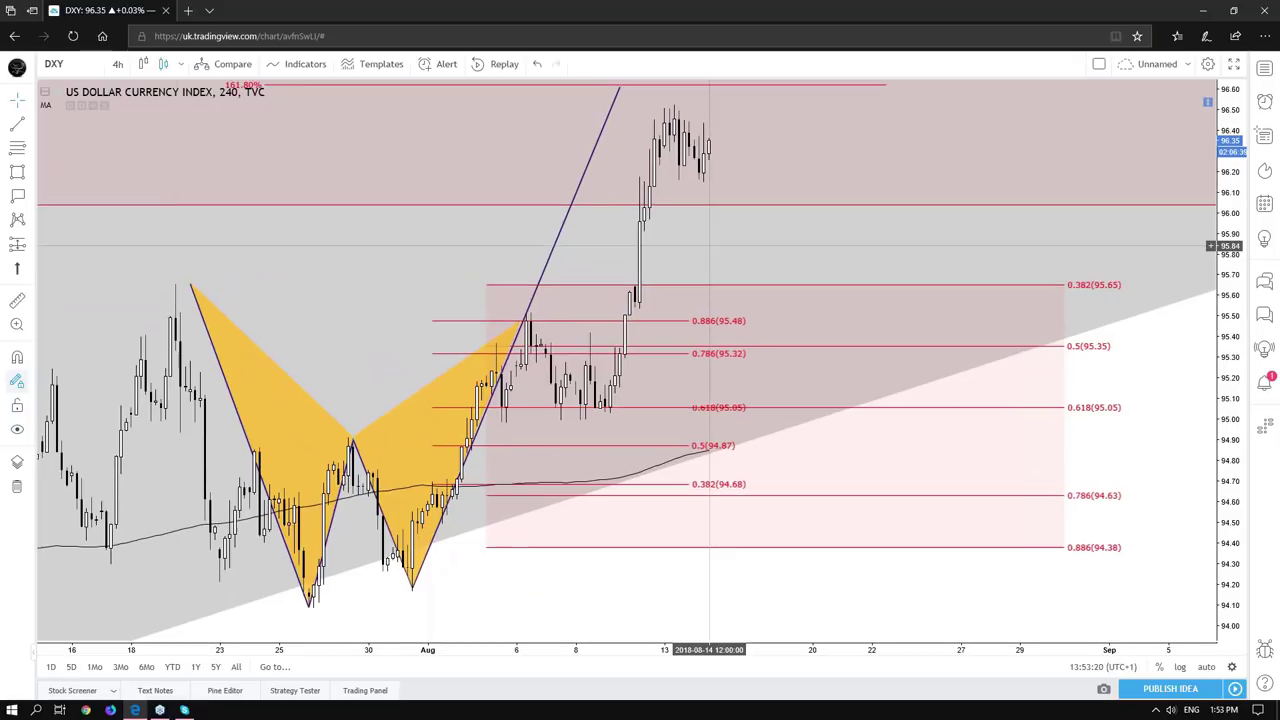
click(205, 330)
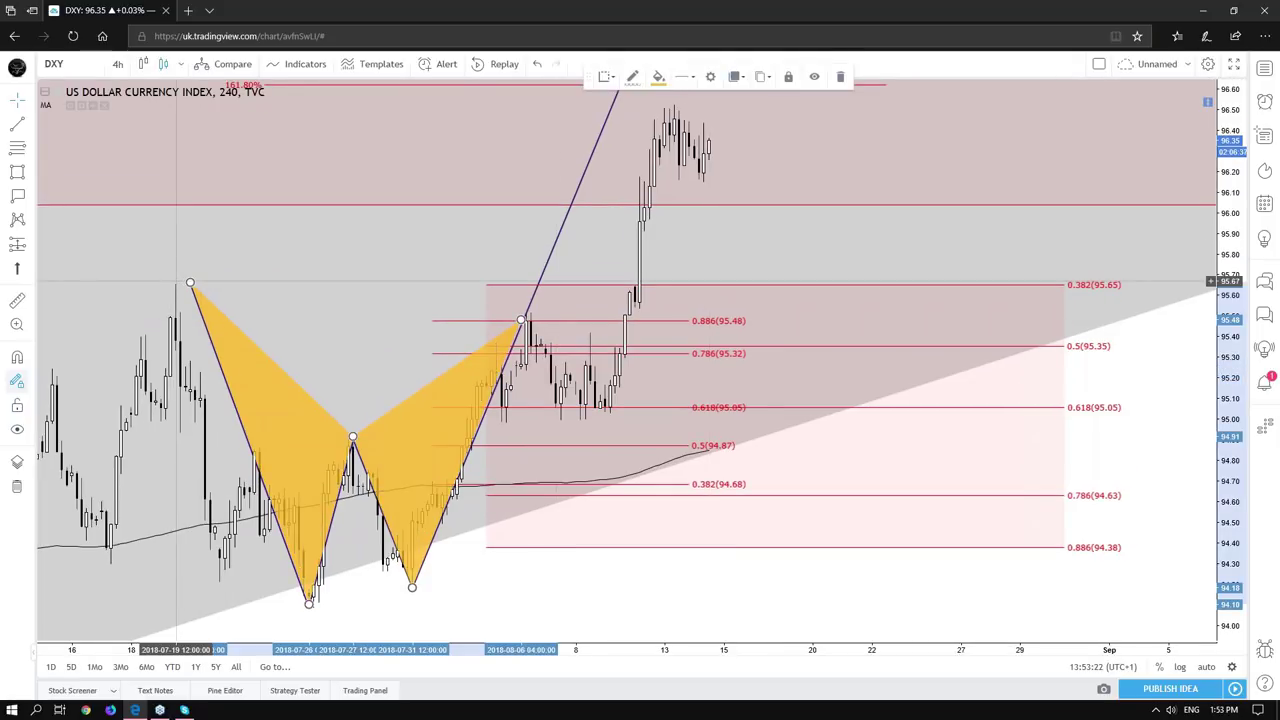
click(685, 76)
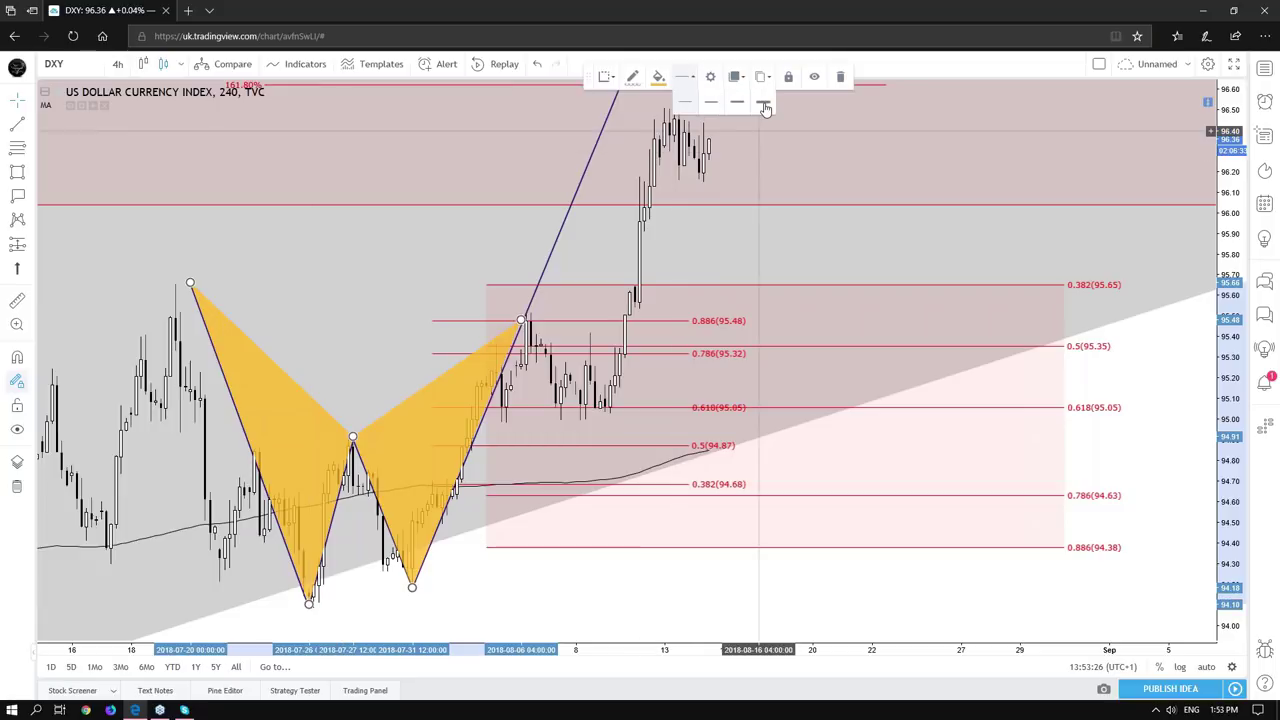
click(765, 105)
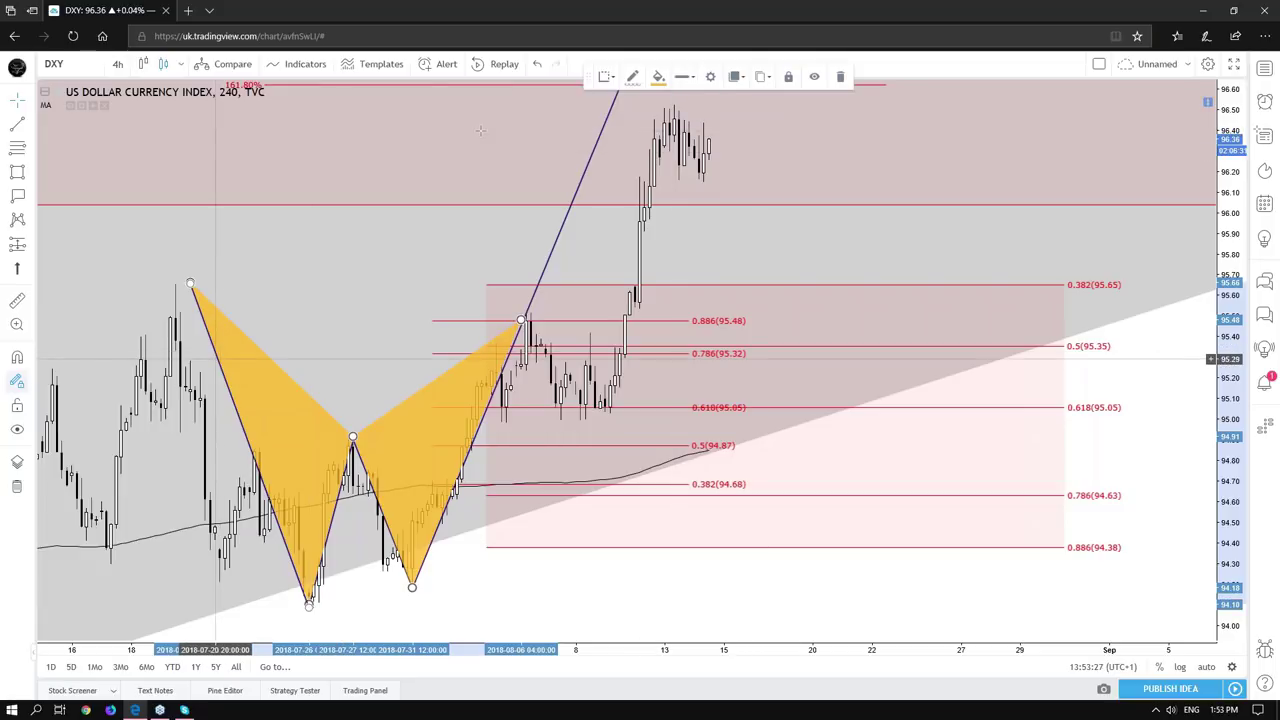
Draw a red projected path from the 161.8% level down to 0.382 at 95.65.
right_click(373, 265)
click(377, 237)
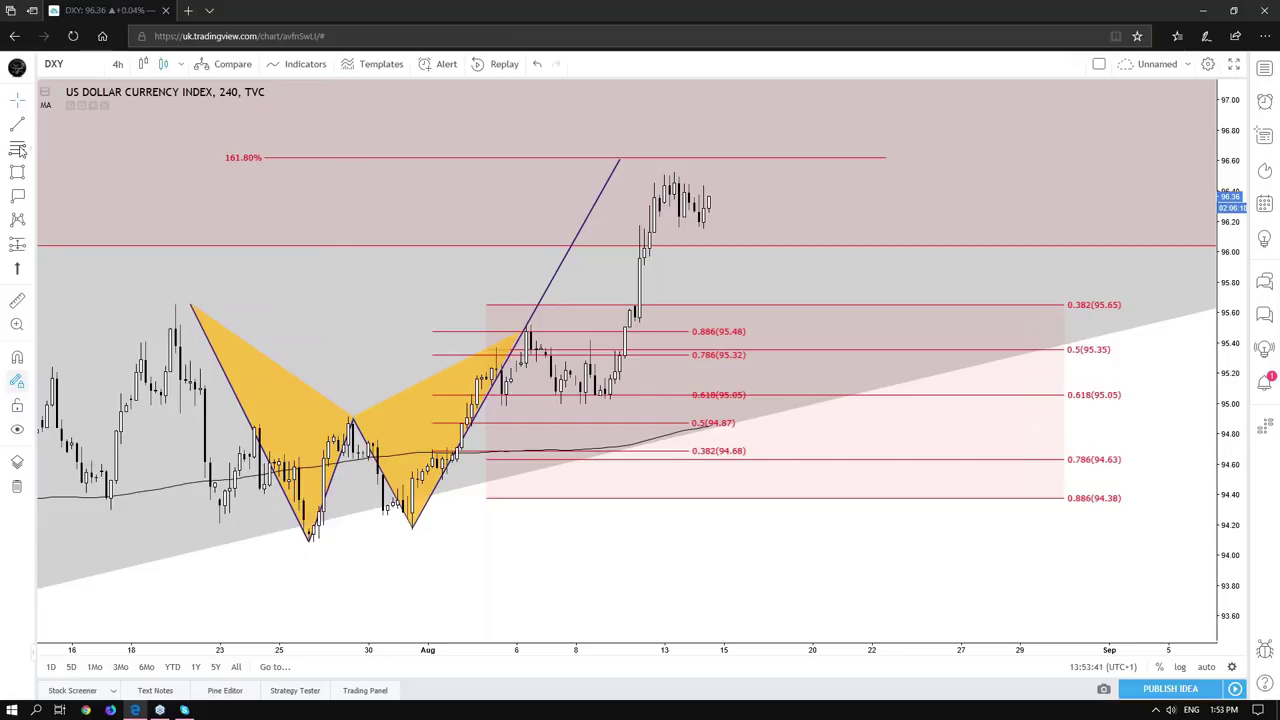
click(739, 158)
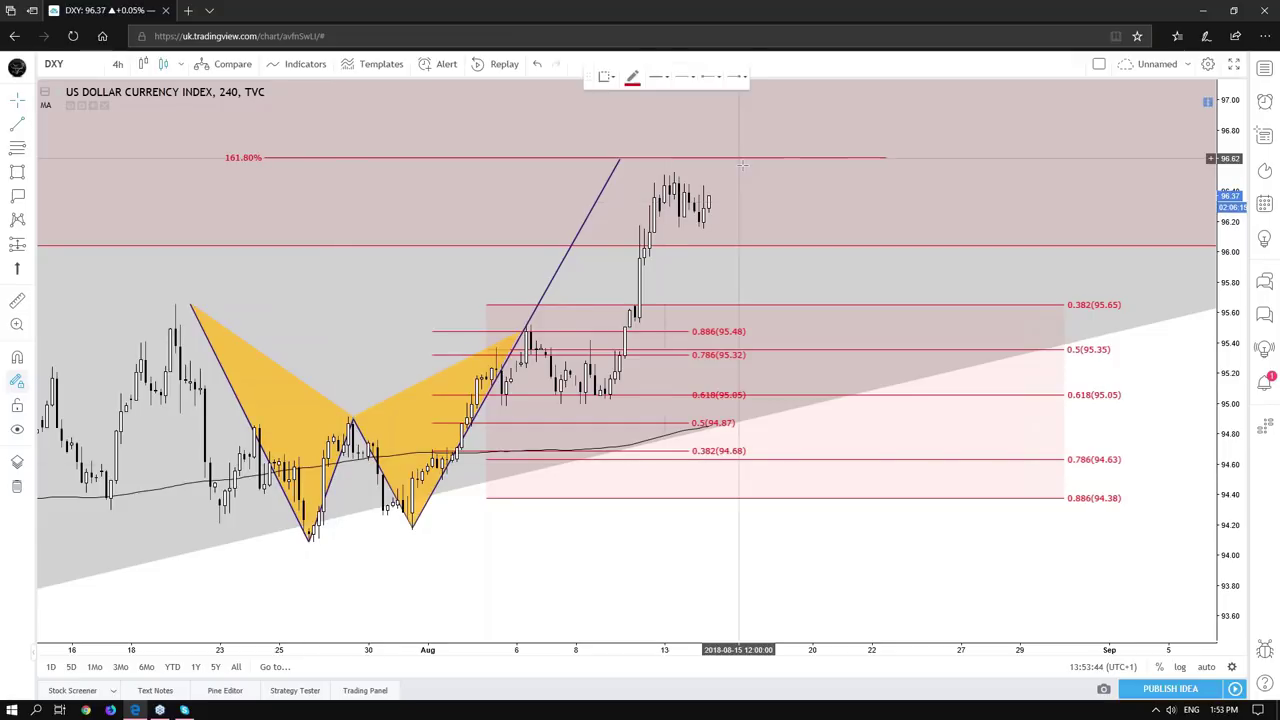
click(787, 303)
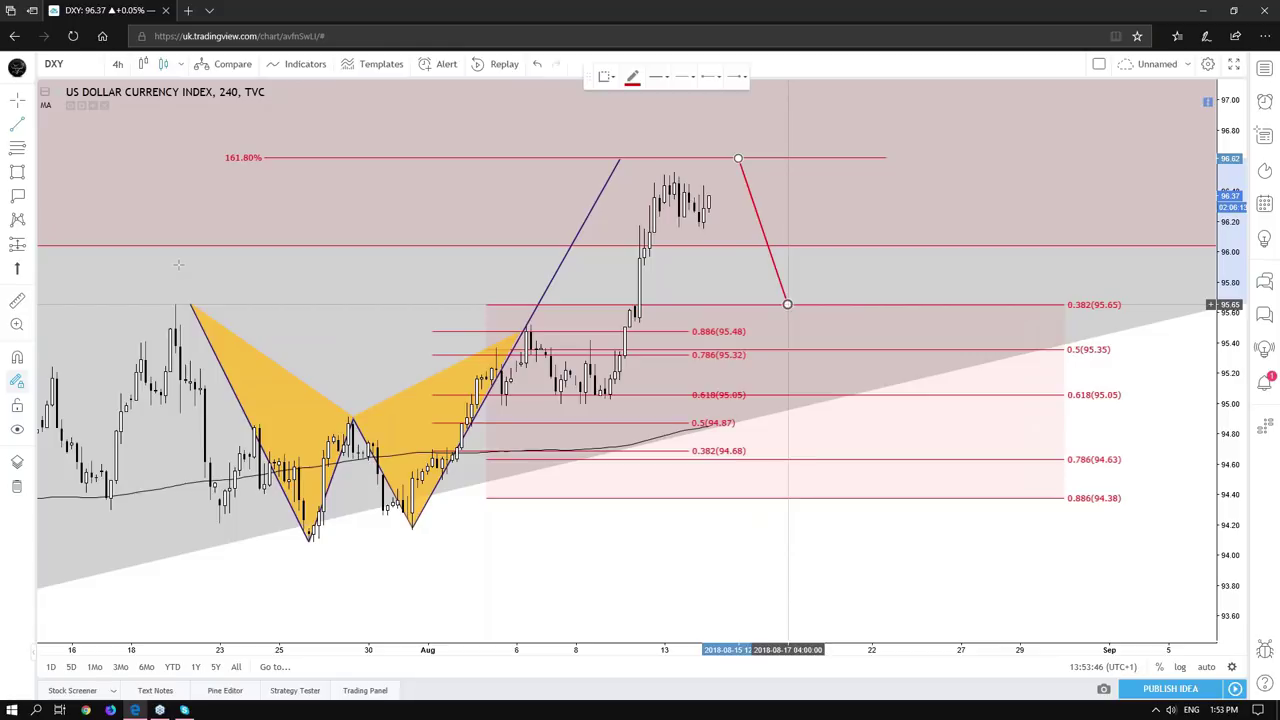
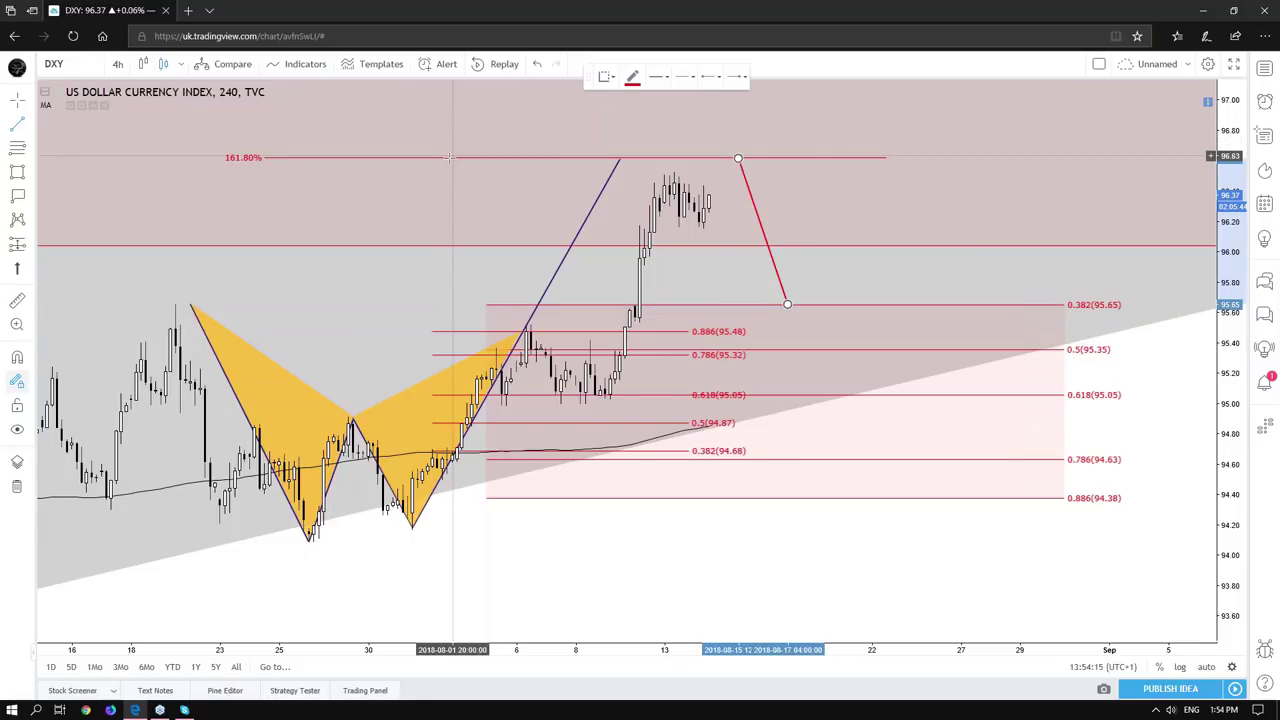
Drag the yellow XABCD pattern's D point up onto the 161.80% Fibonacci extension line.
click(508, 338)
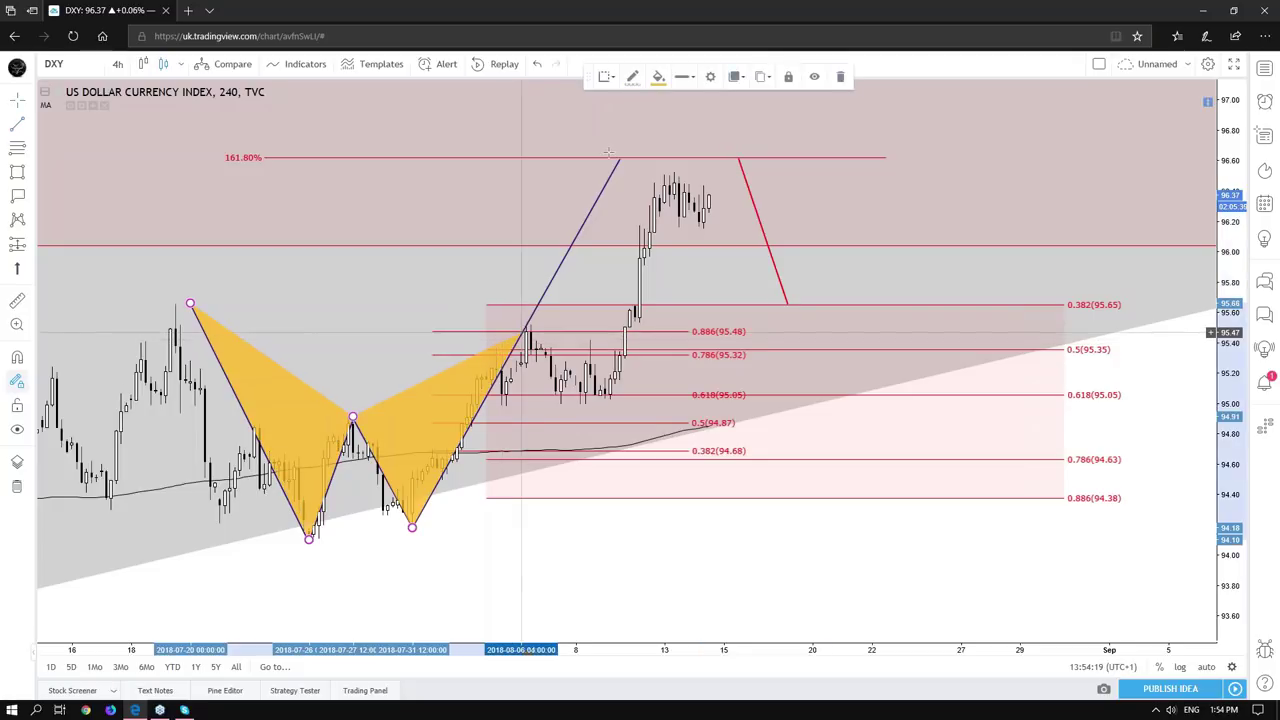
drag(608, 152, 620, 158)
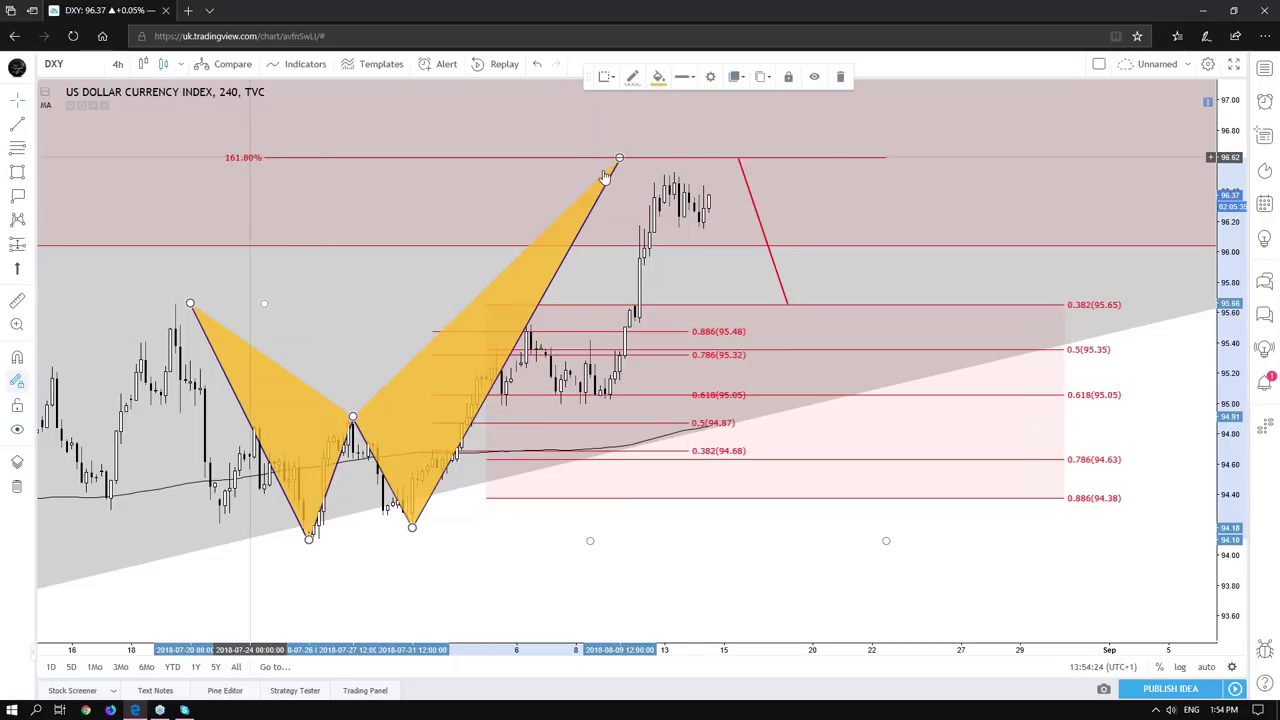
click(808, 199)
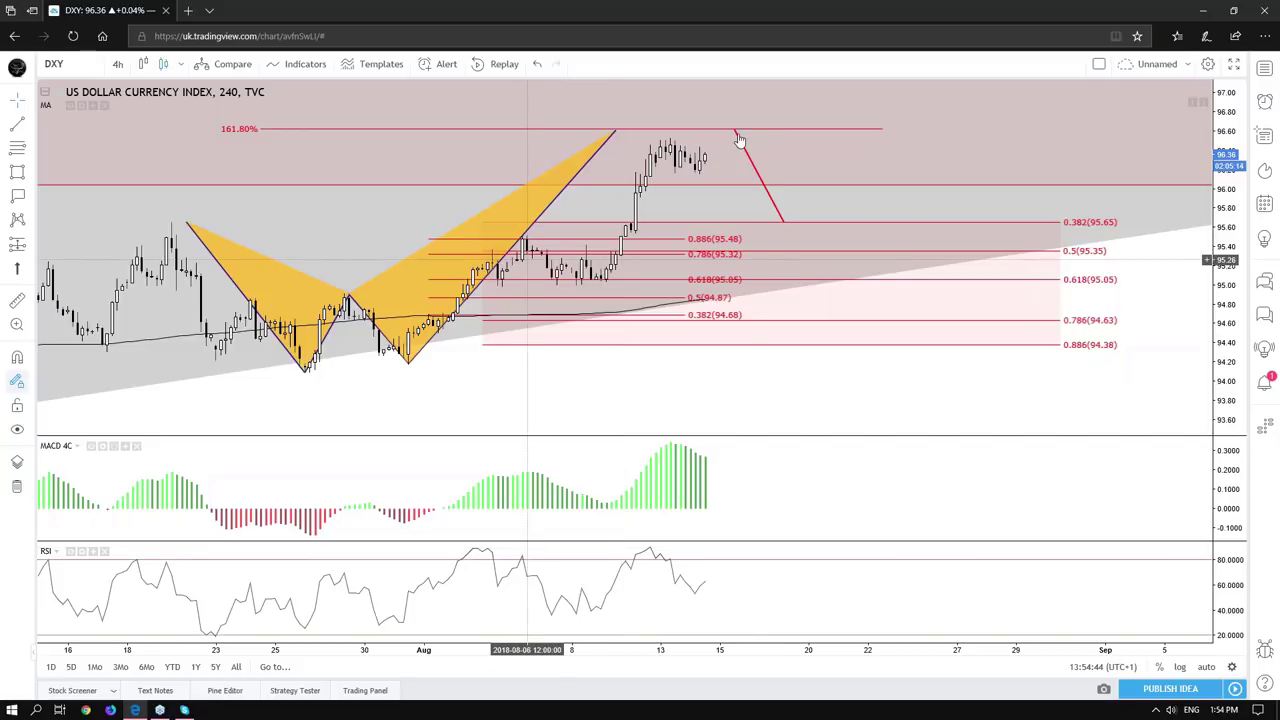
scroll(749, 290, down, 2)
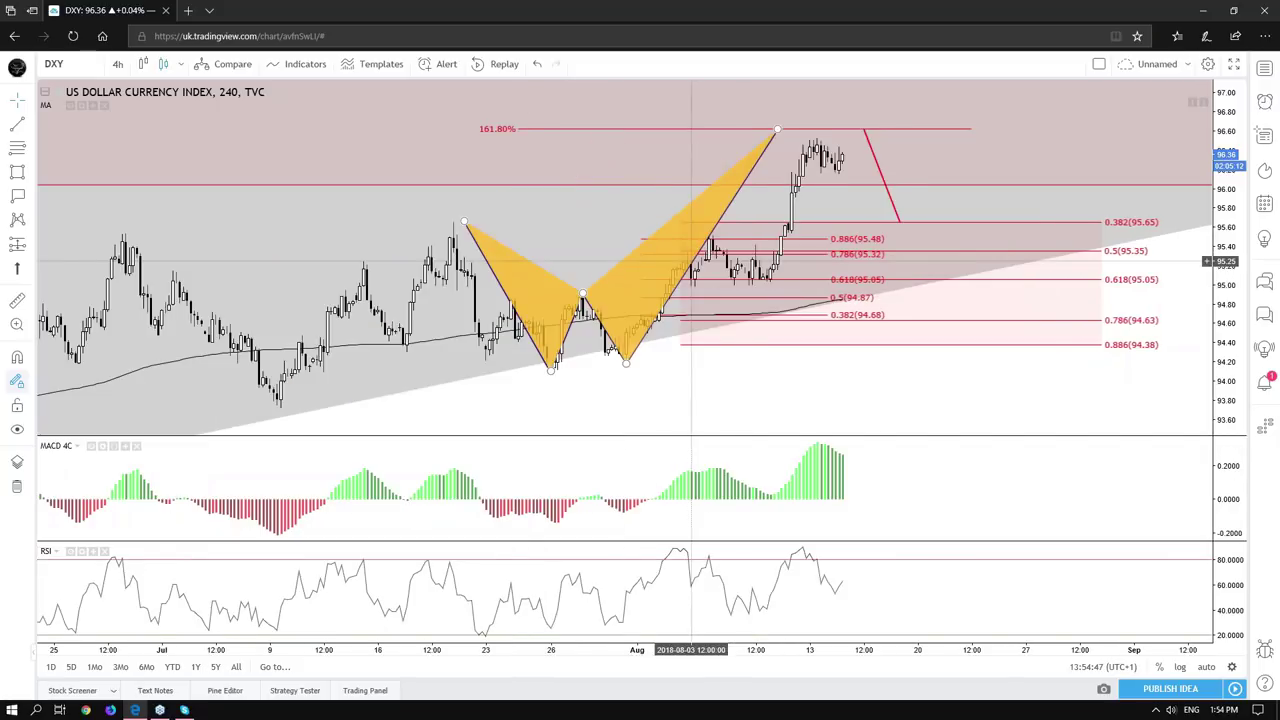
click(855, 170)
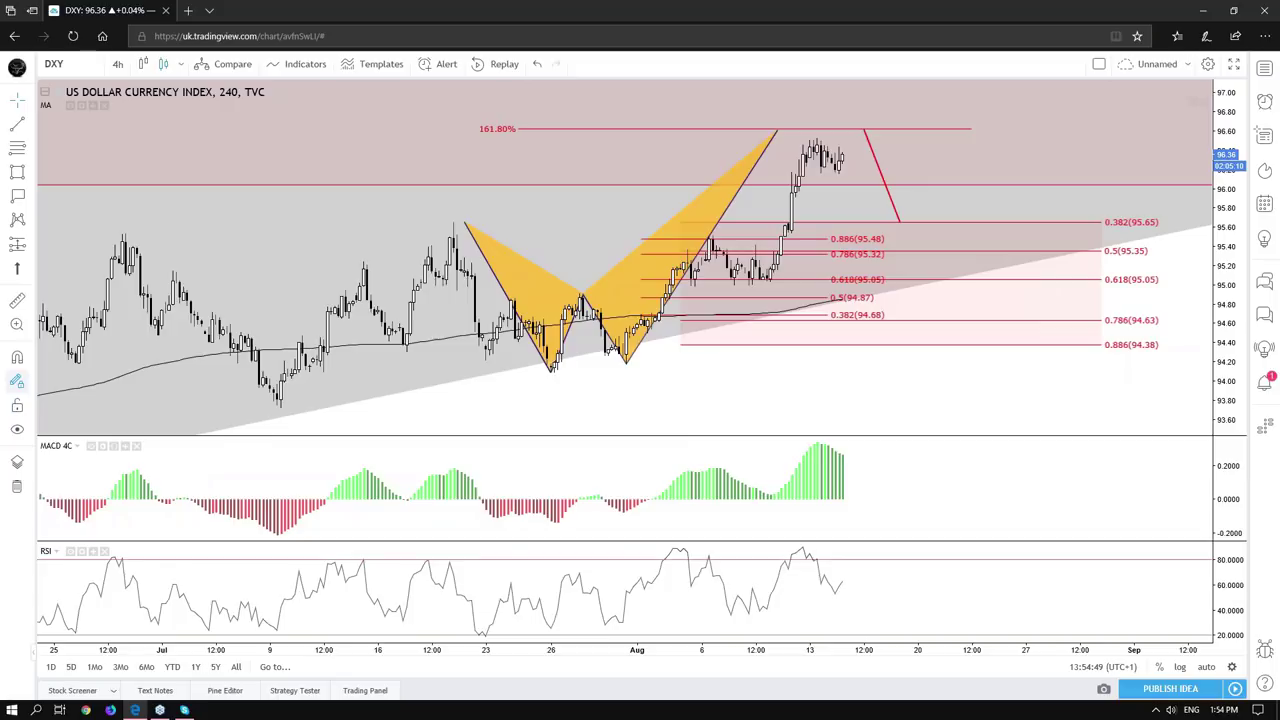
drag(1056, 151, 1030, 172)
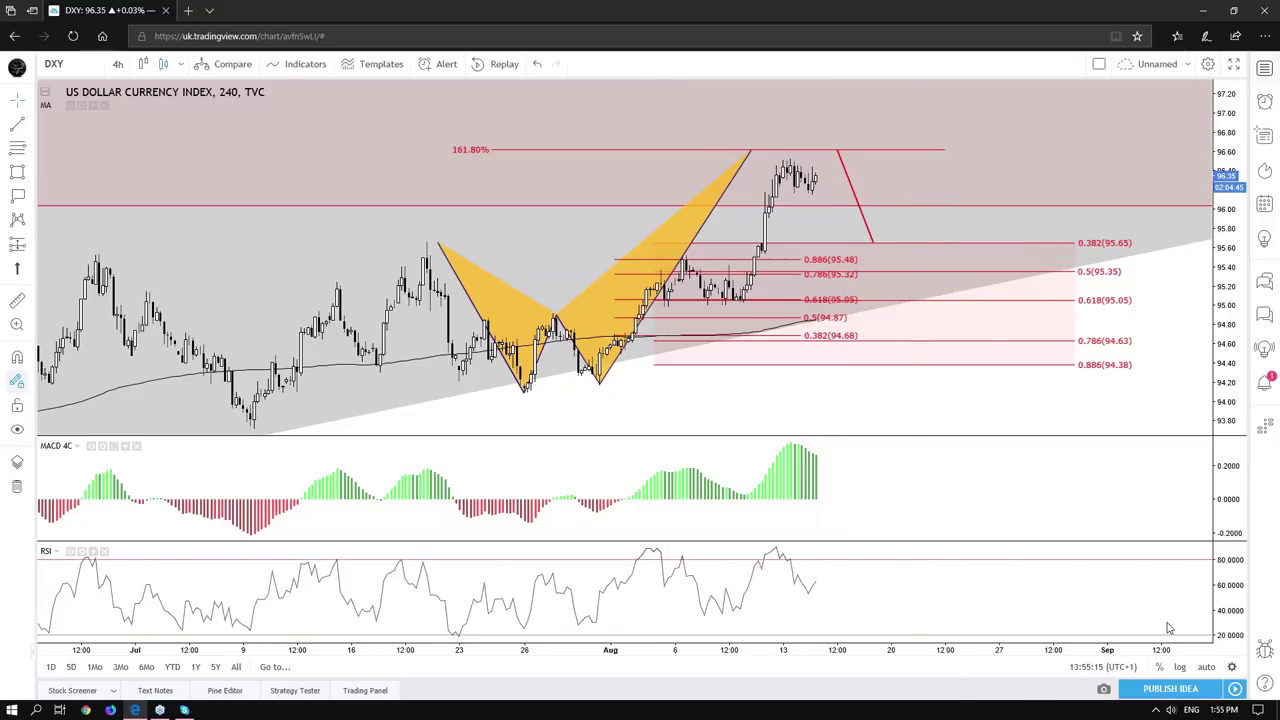
Show the watchlist with DAX Index details and headlines, and scroll through the list.
click(1264, 68)
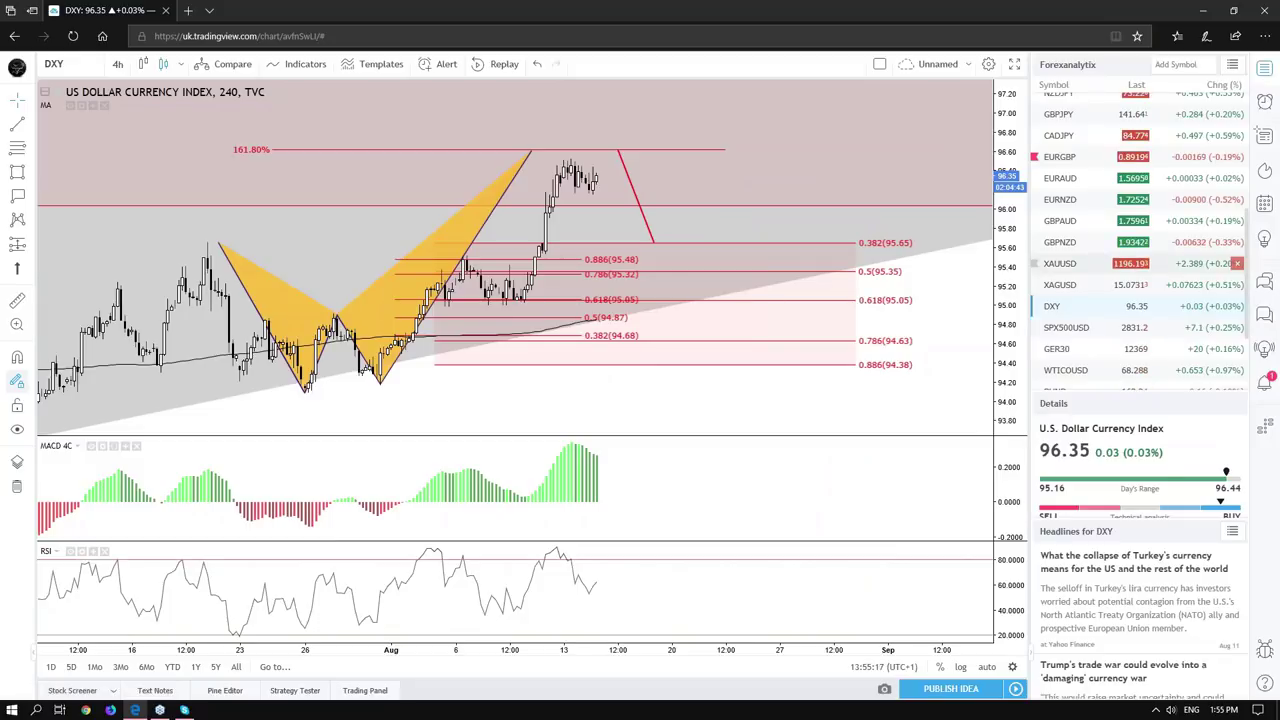
scroll(1094, 258, down, 3)
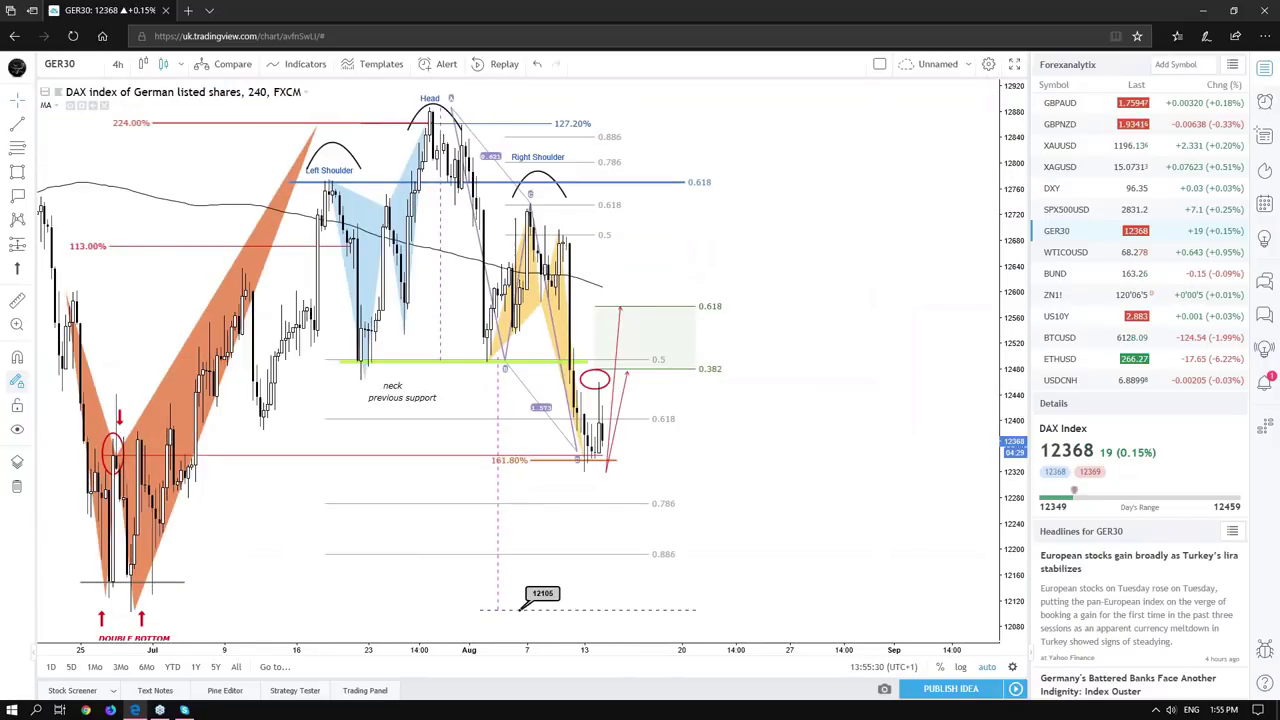
Zoom the GER30 chart out to history back to February and bring up the timeframe list.
drag(778, 493, 952, 423)
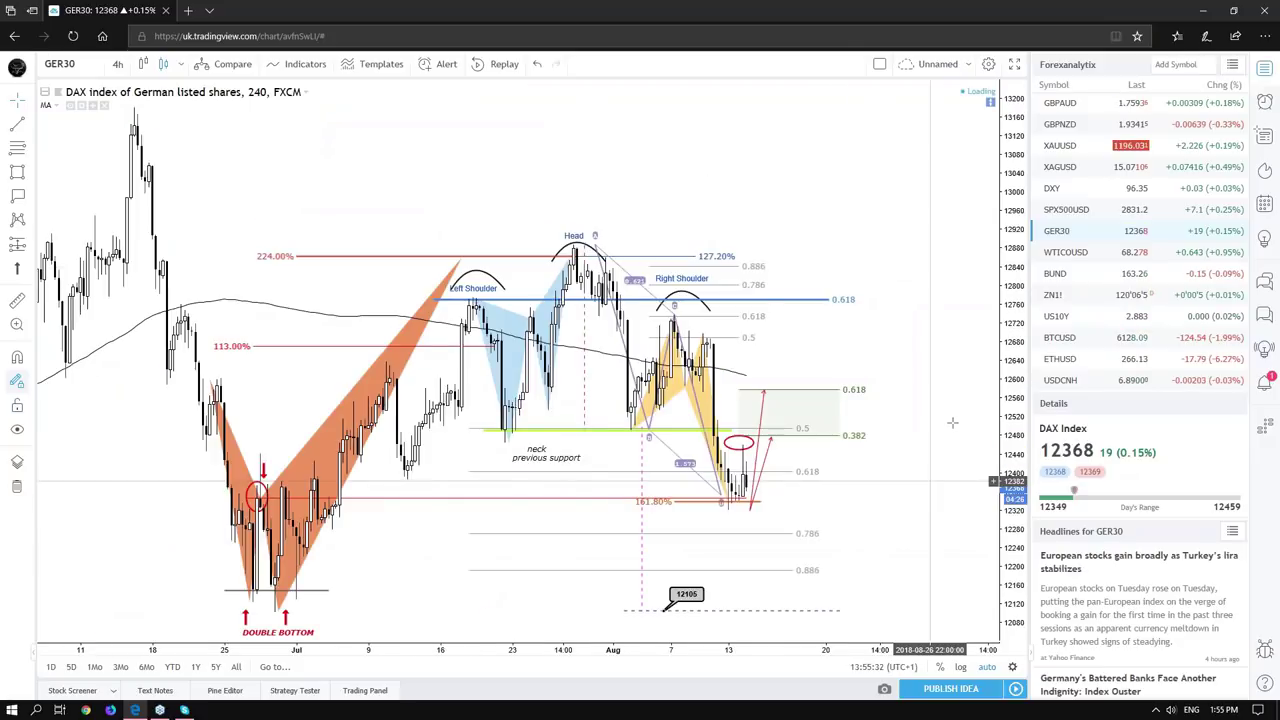
scroll(952, 423, down, 3)
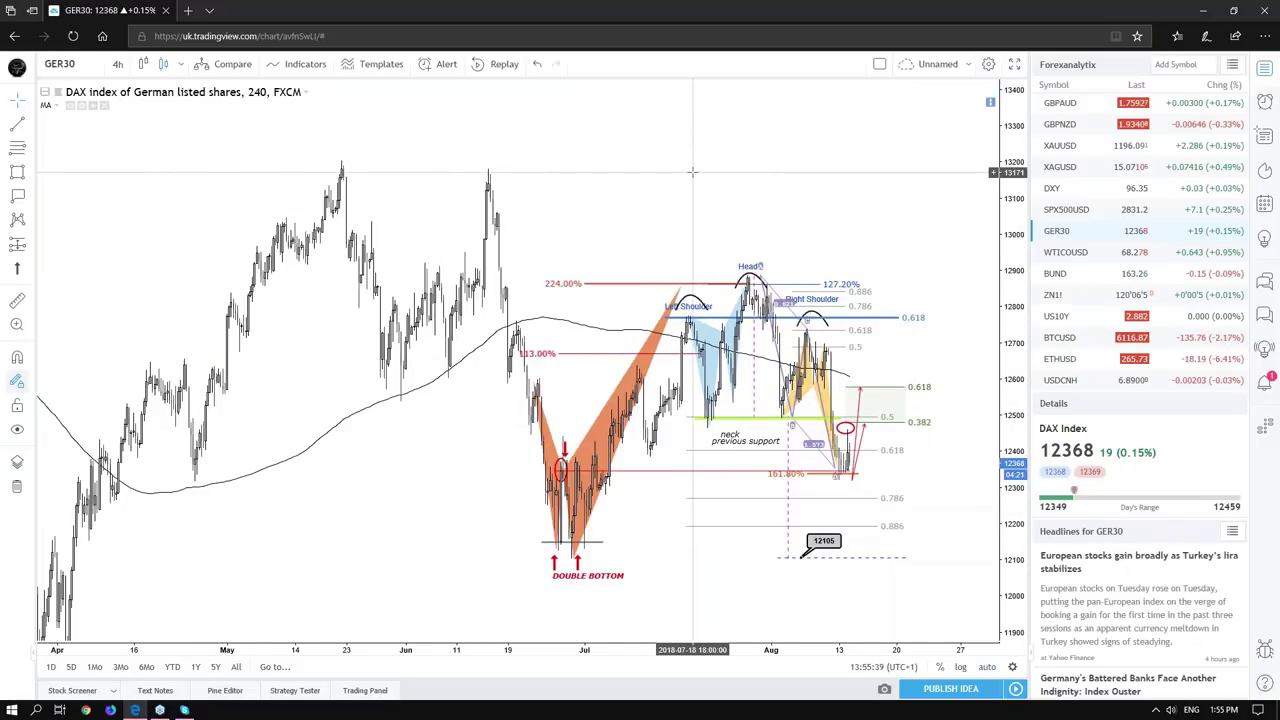
scroll(692, 172, up, 2)
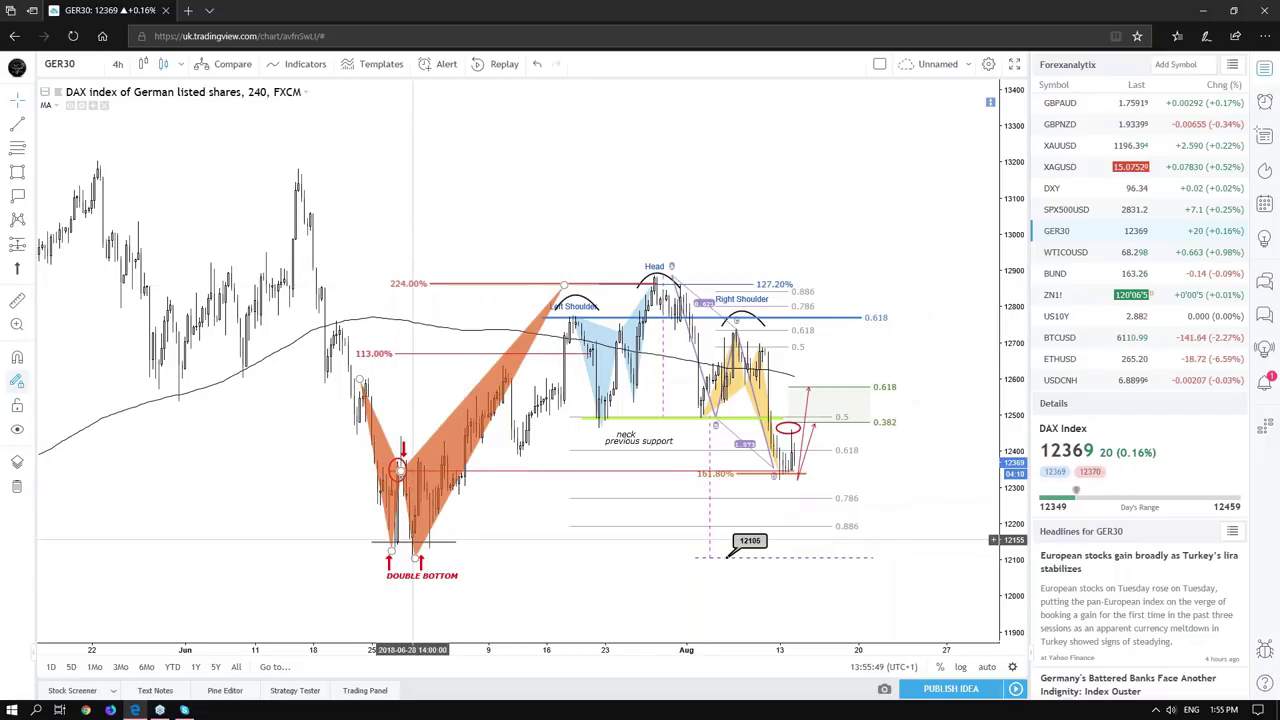
scroll(740, 291, down, 3)
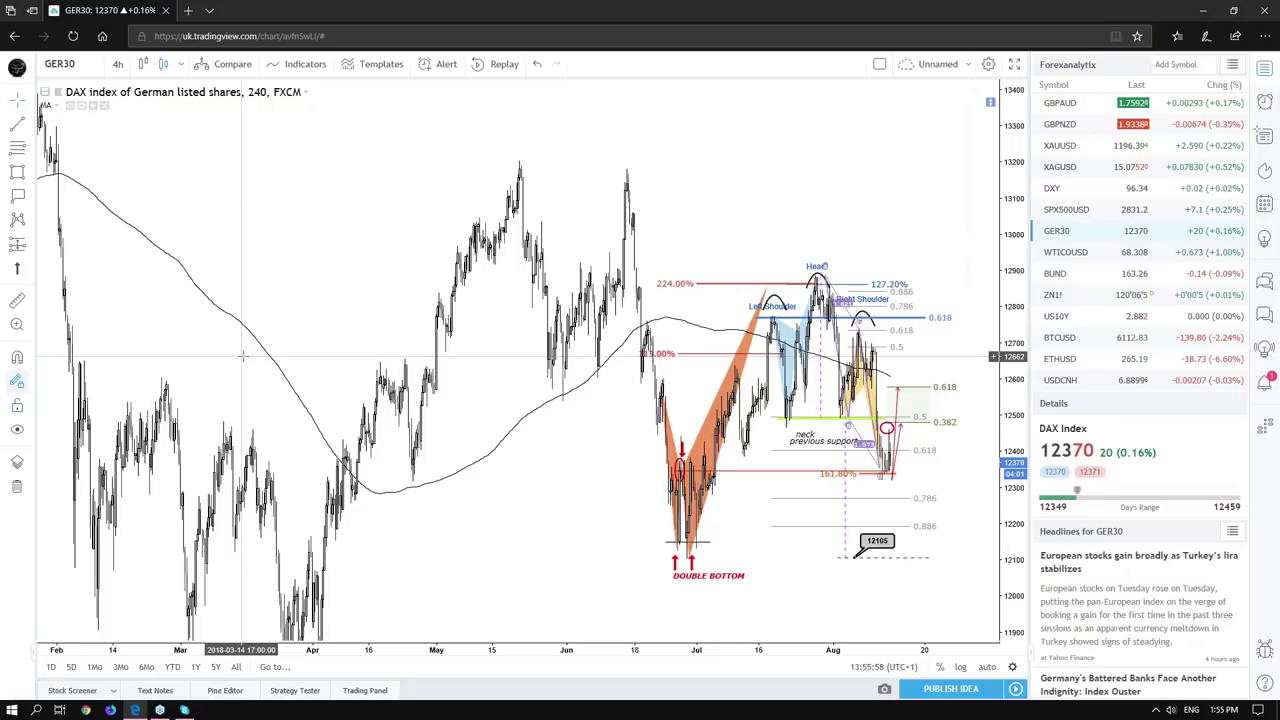
scroll(670, 235, up, 2)
scroll(670, 235, down, 2)
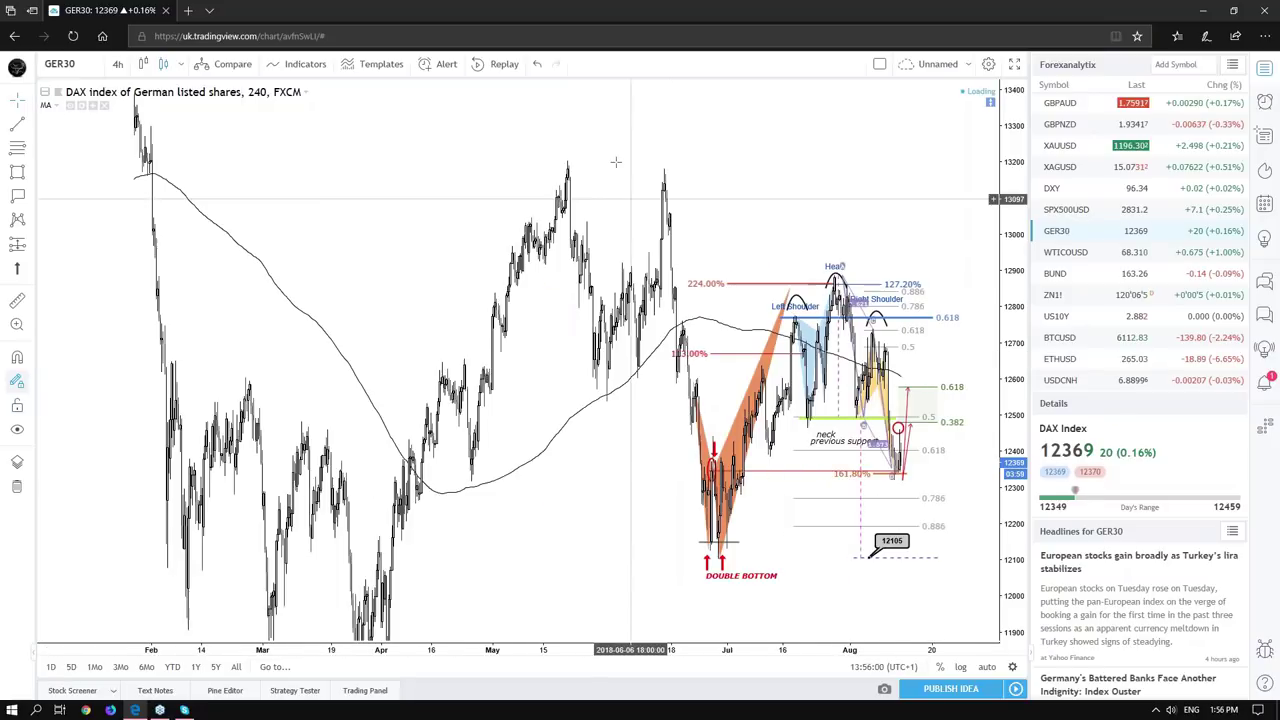
scroll(616, 161, down, 2)
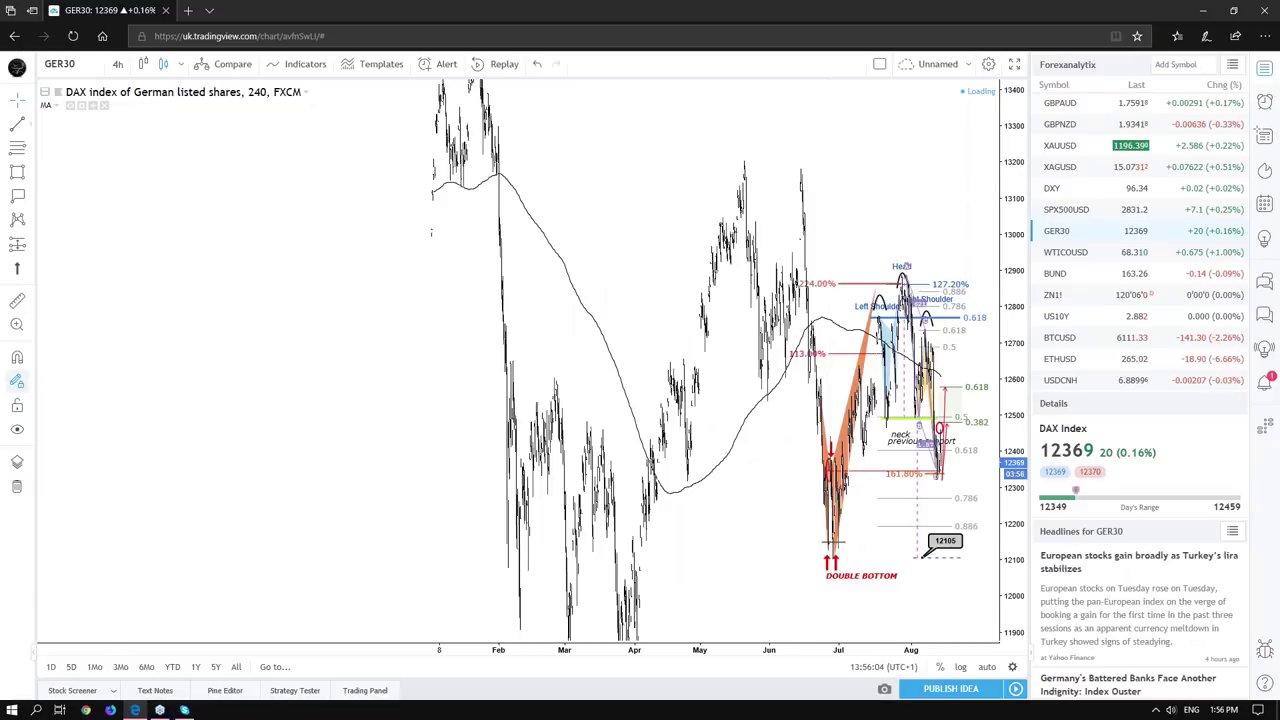
click(117, 63)
Switch GER30 to the weekly timeframe and frame late 2015 through 2018.
click(144, 458)
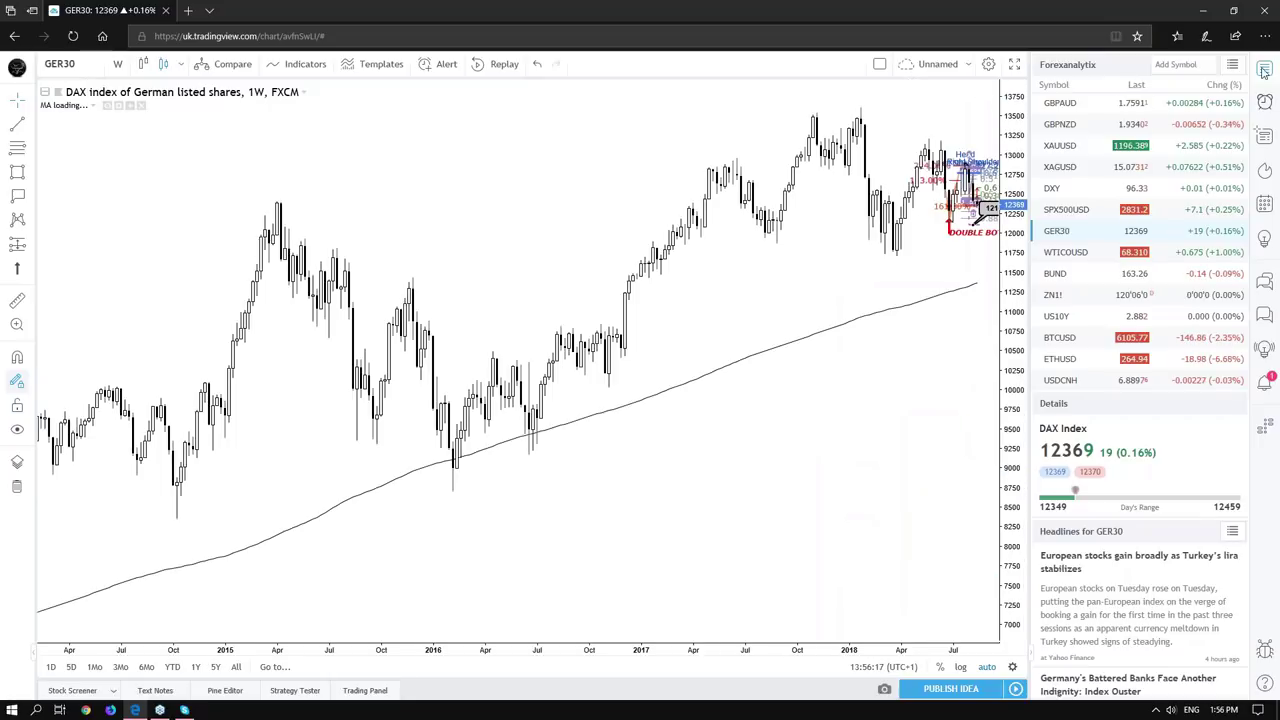
drag(873, 412, 523, 424)
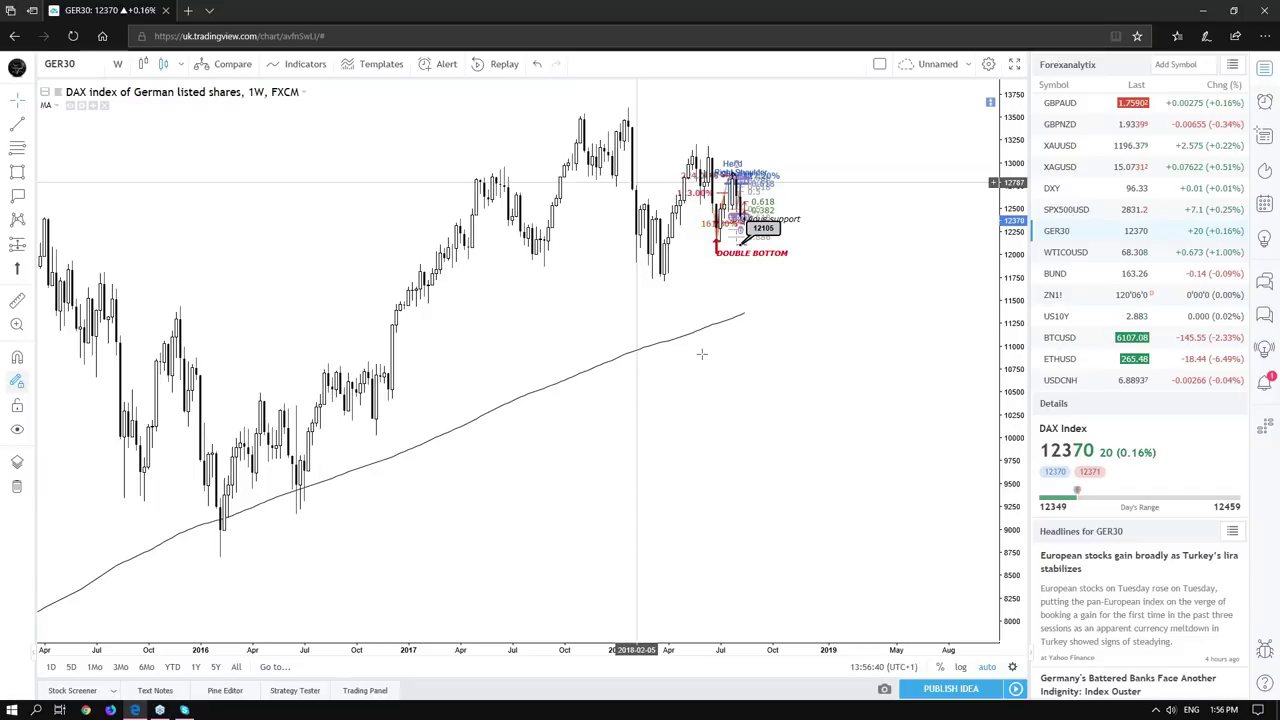
scroll(701, 354, up, 2)
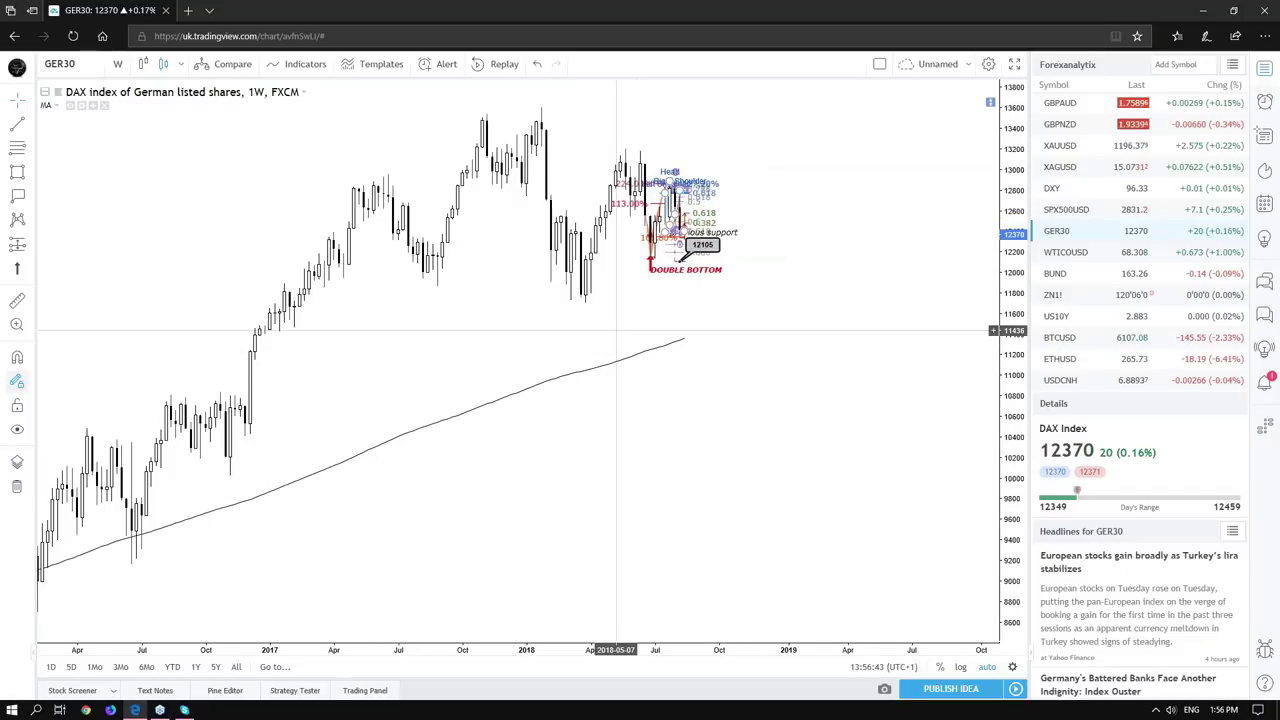
drag(616, 330, 703, 296)
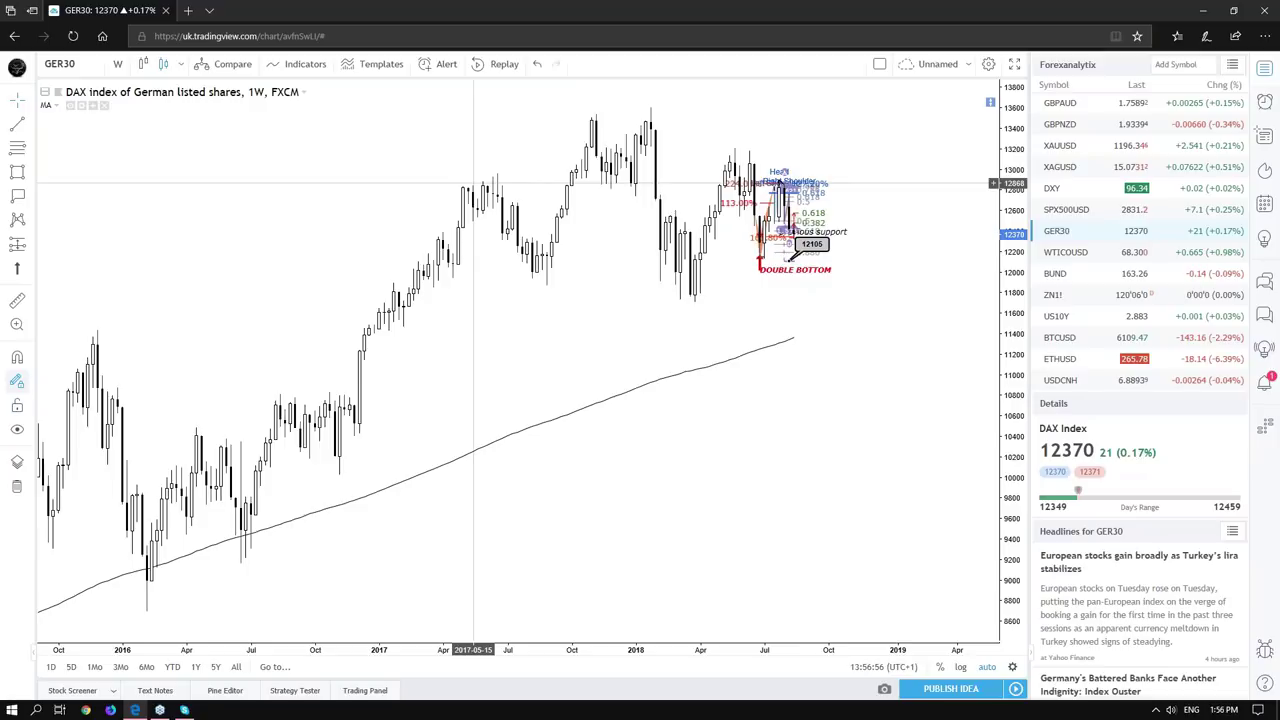
Hide all drawings and maximize the price pane, removing the MACD and RSI panes.
click(18, 432)
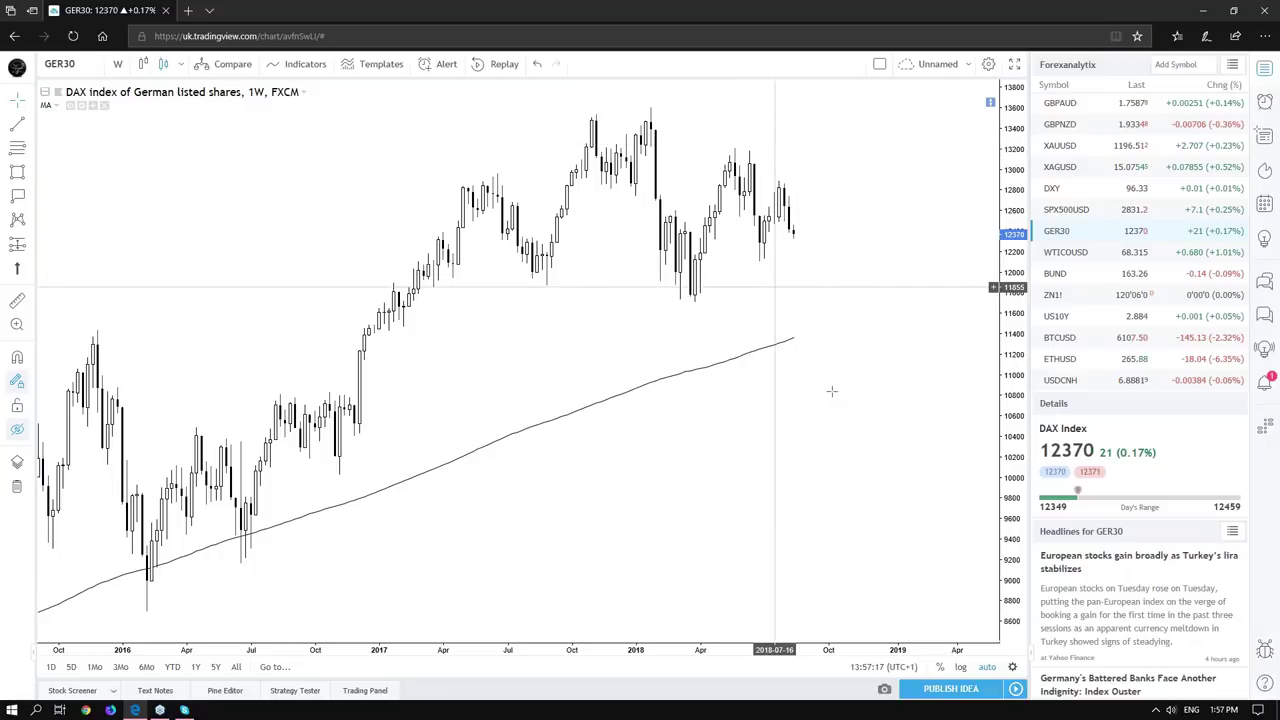
click(780, 351)
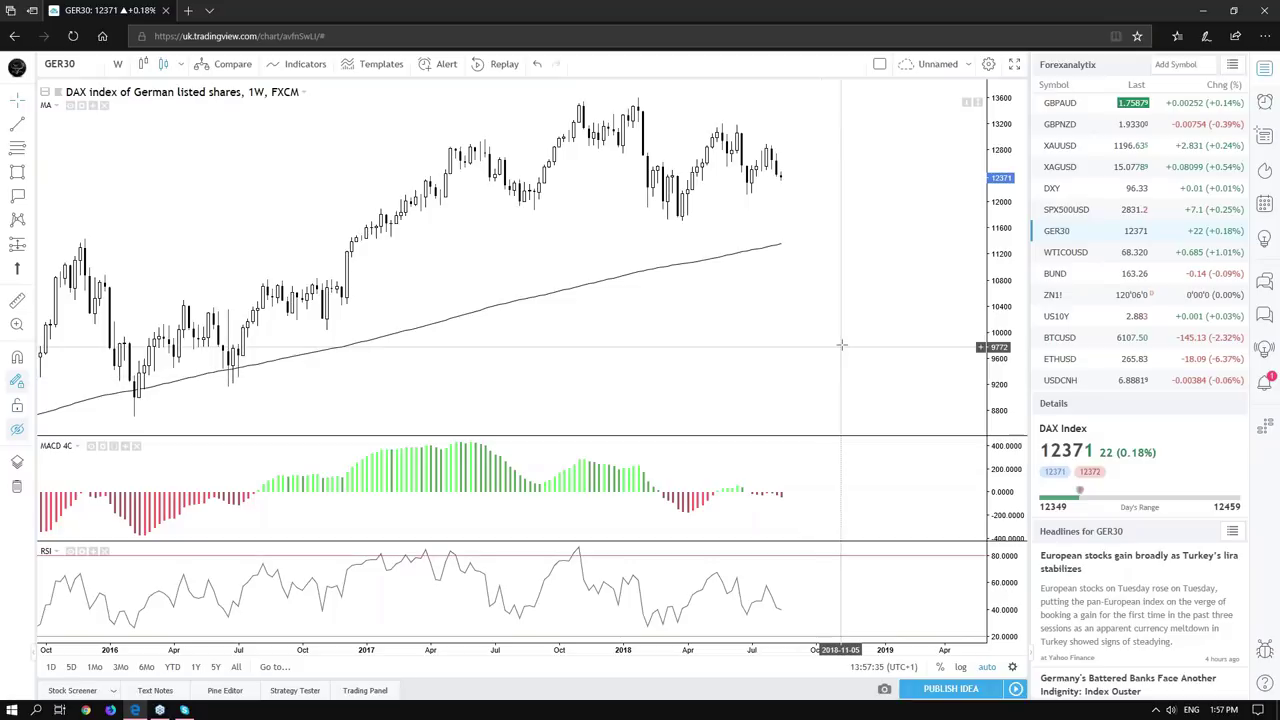
double_click(622, 337)
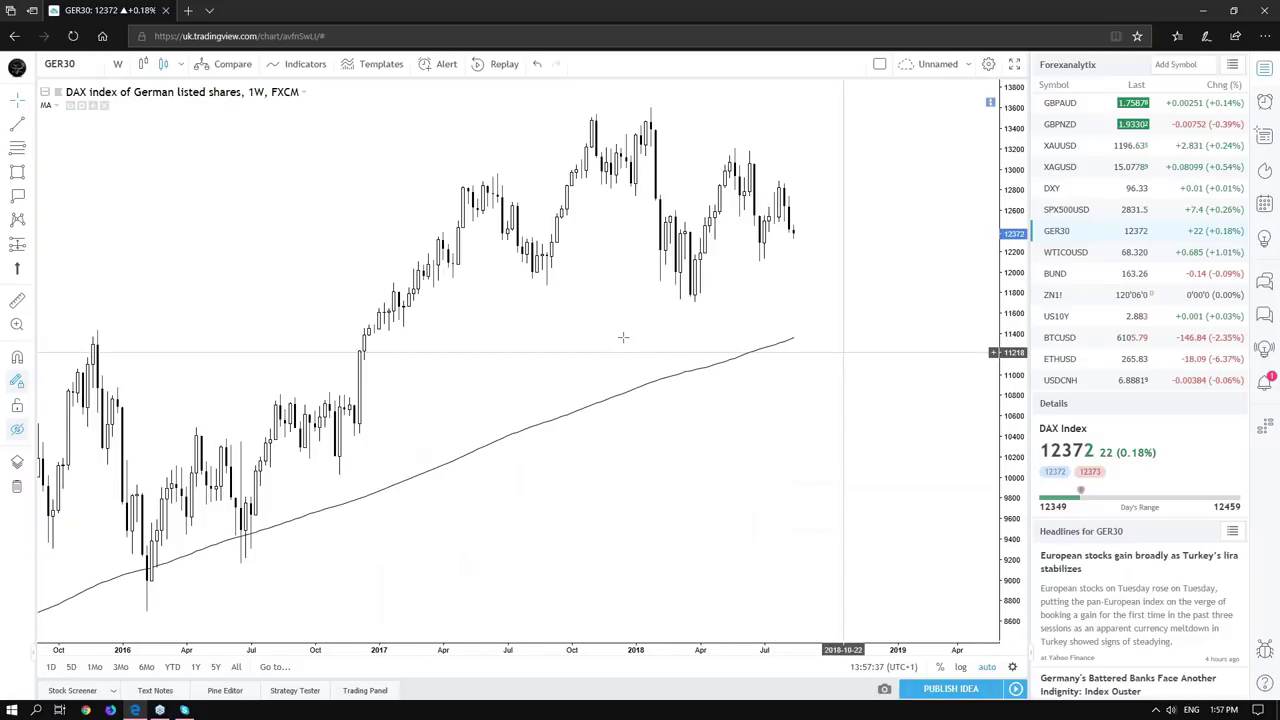
scroll(757, 434, up, 2)
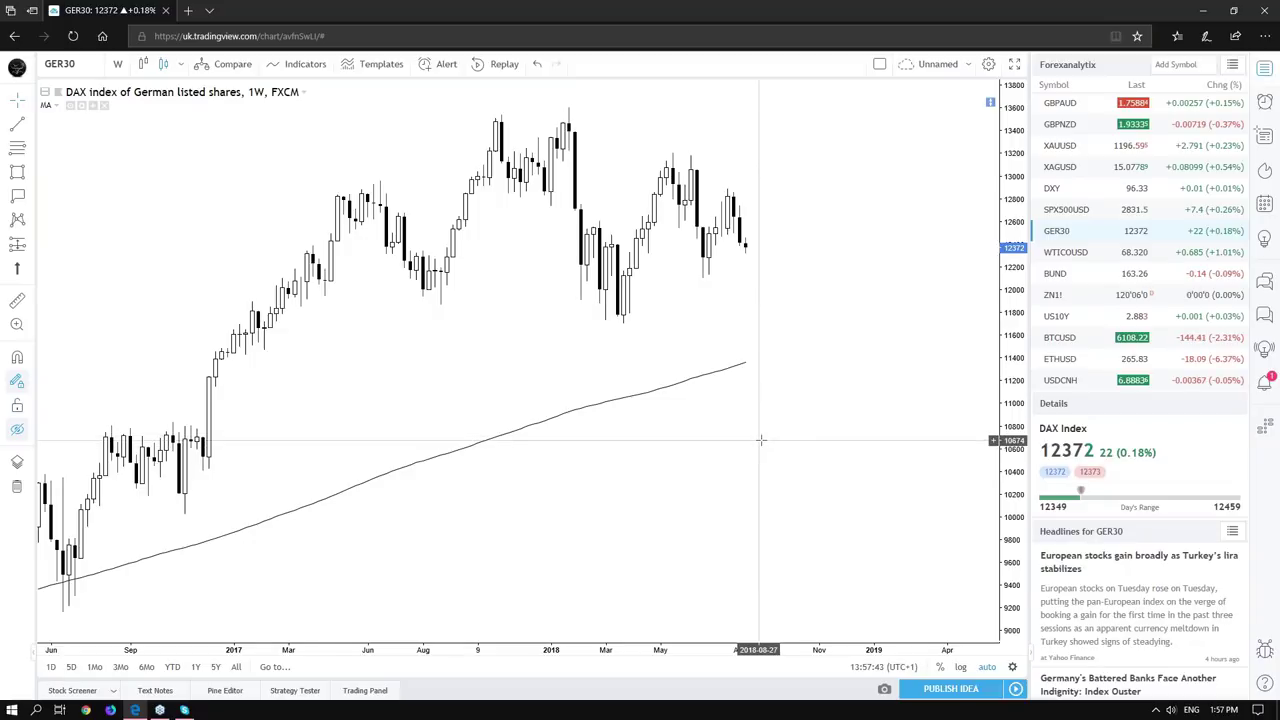
scroll(760, 440, down, 2)
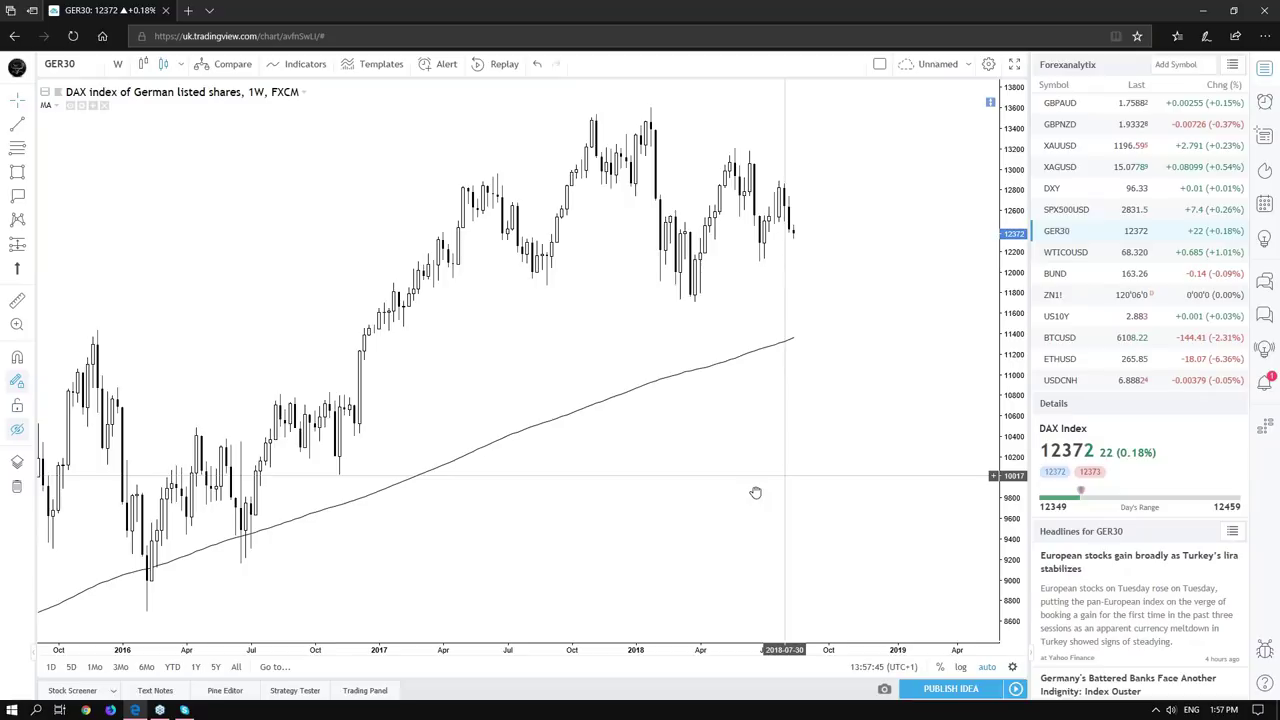
drag(755, 492, 698, 492)
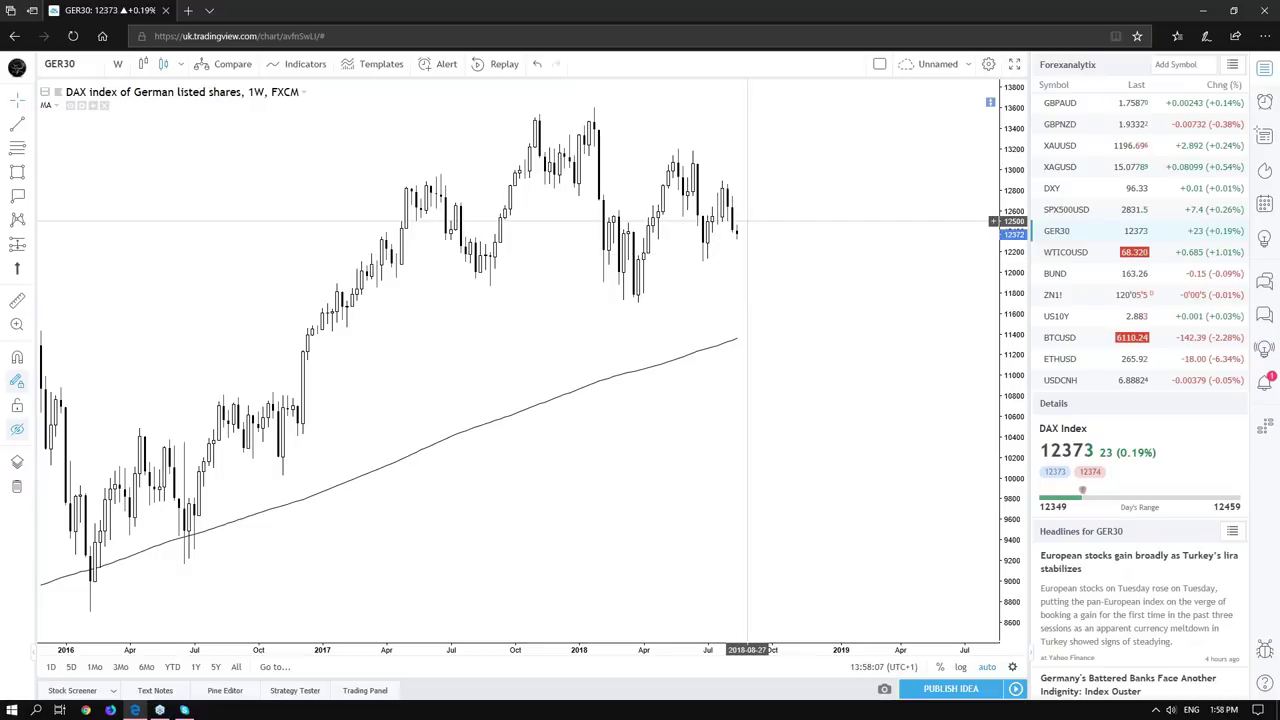
Return GER30 to the 4-hour interval and show the drawings again.
click(117, 63)
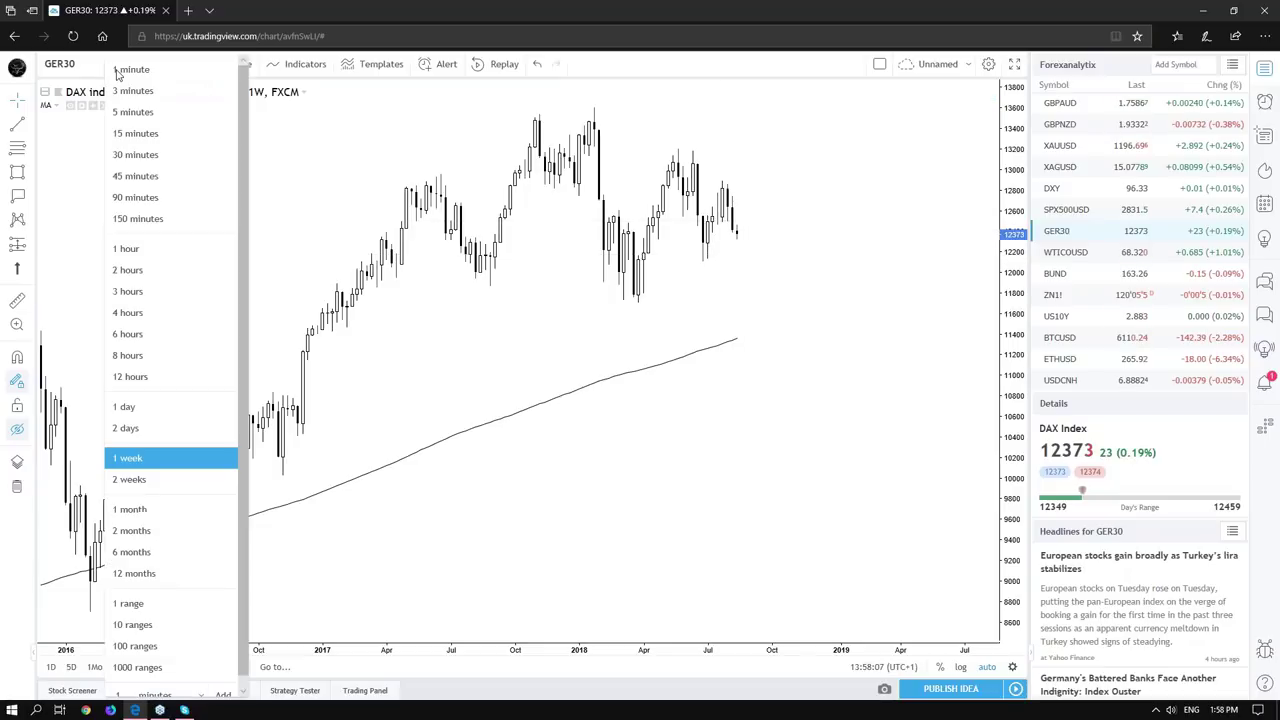
click(128, 313)
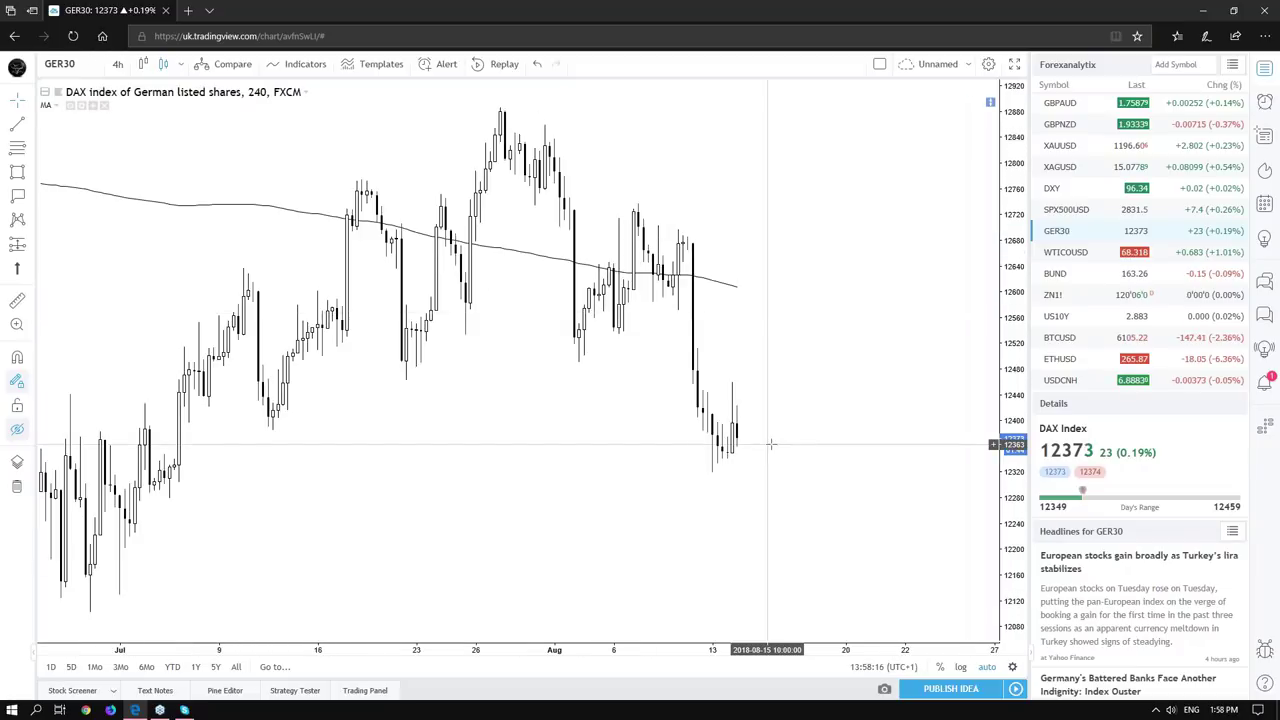
click(17, 430)
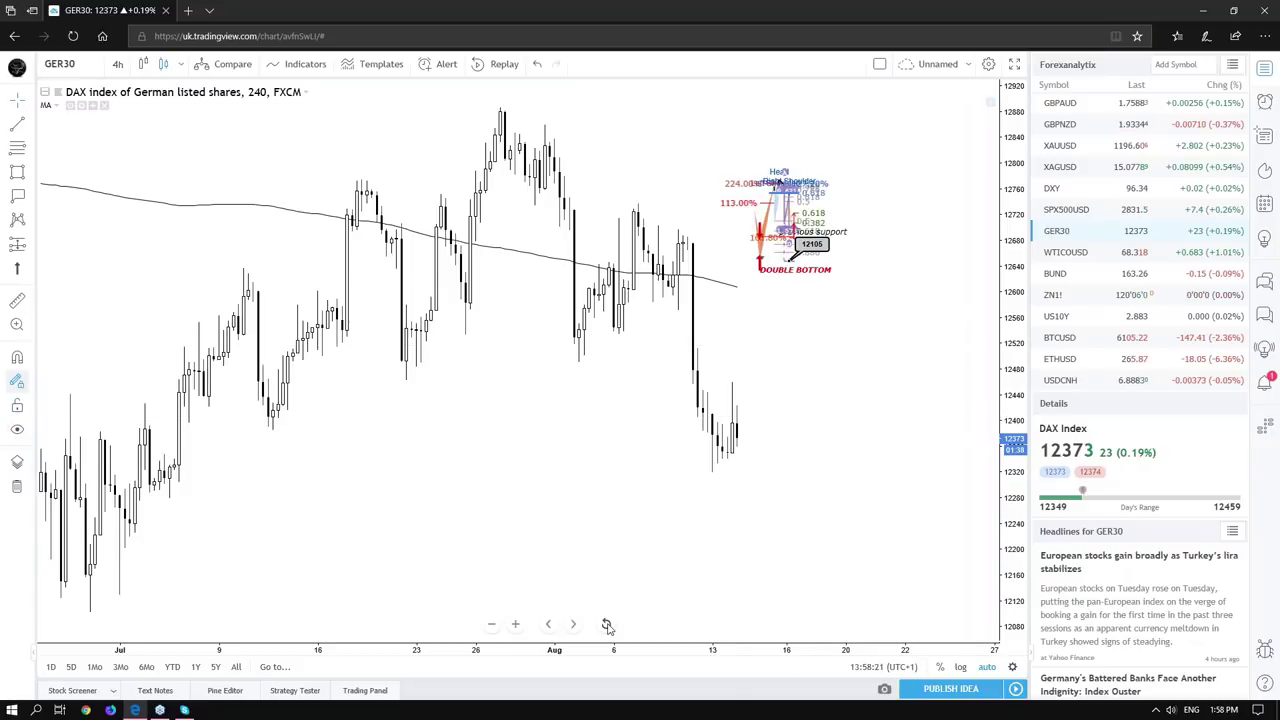
Reset and rescale the 4-hour chart so the annotated patterns are centred.
click(607, 625)
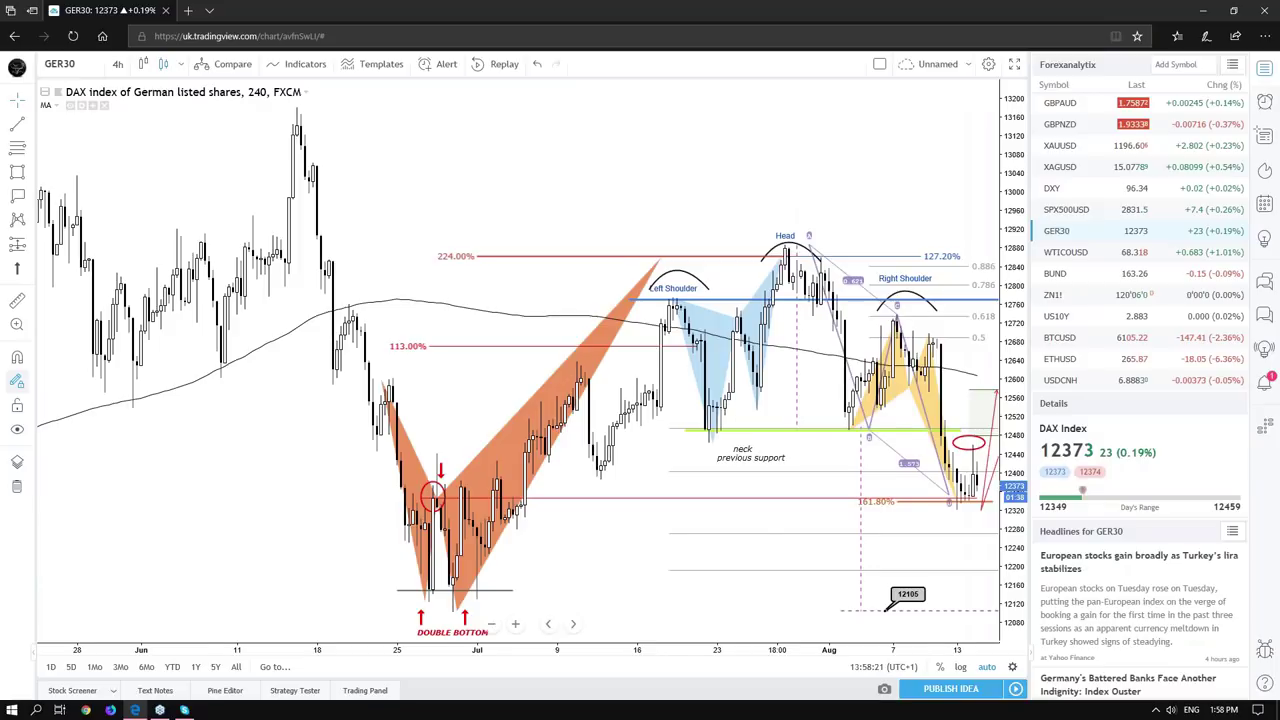
drag(575, 158, 326, 158)
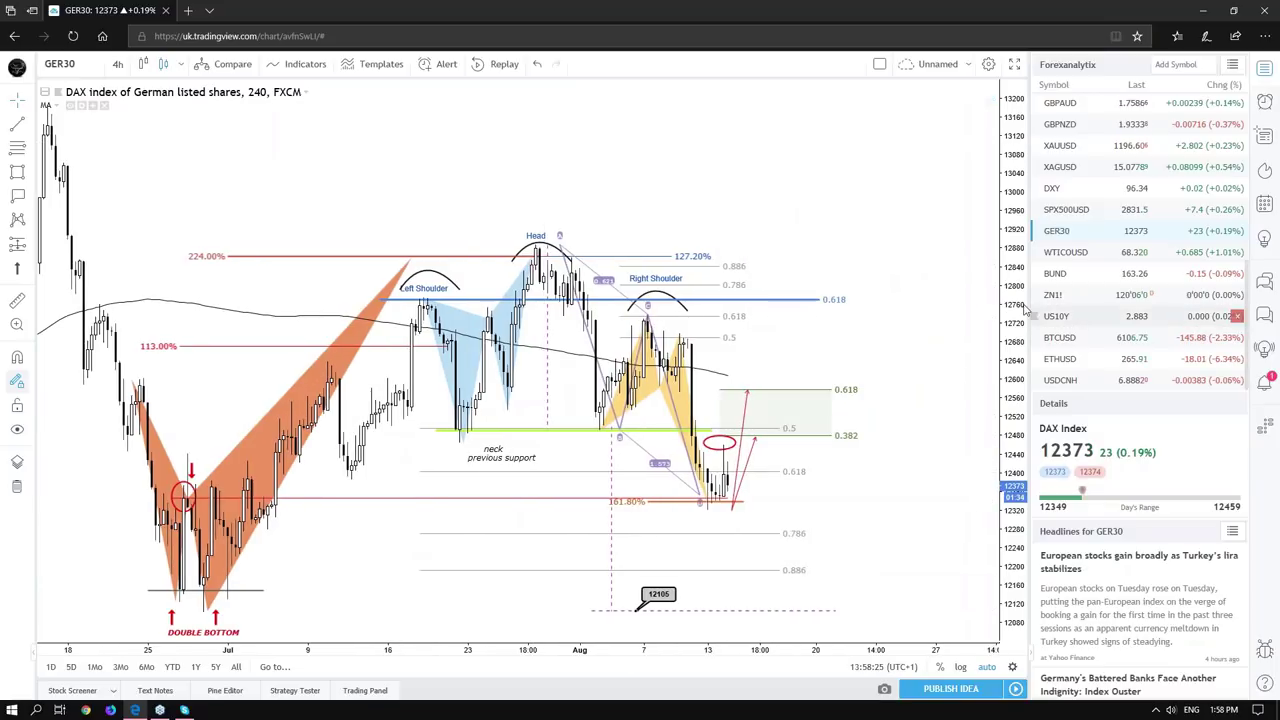
drag(1024, 312, 1020, 352)
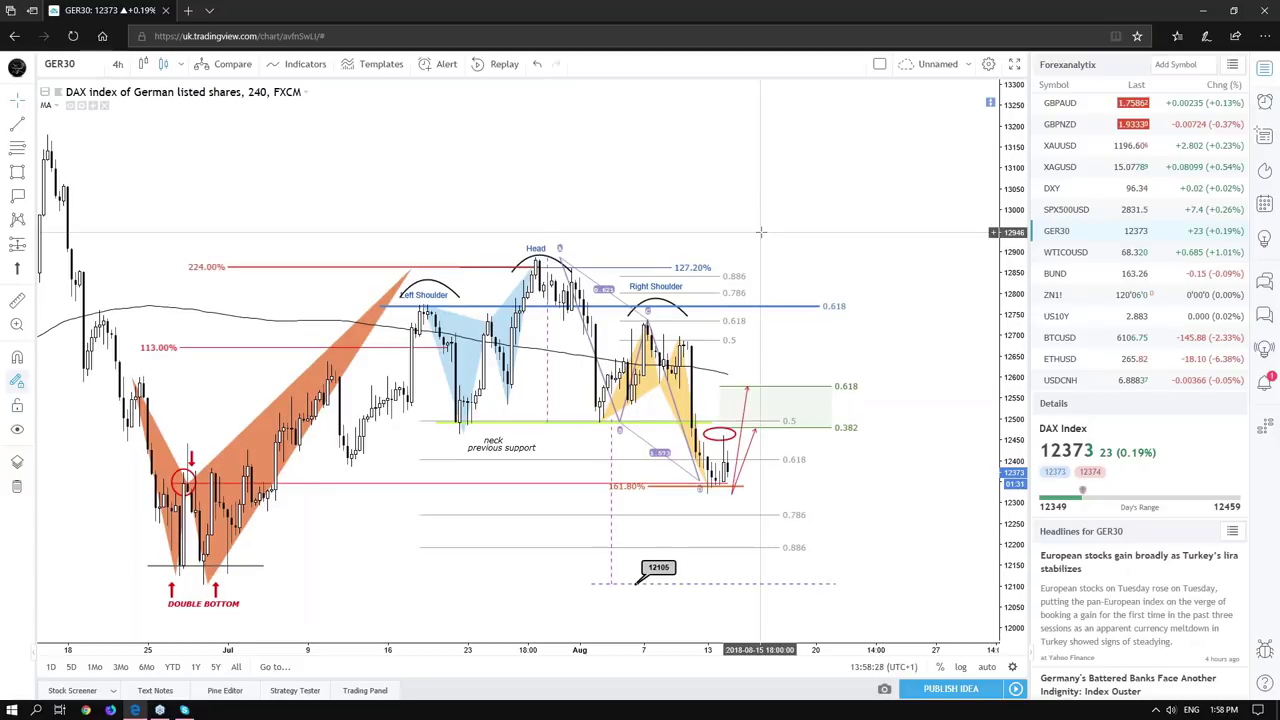
drag(761, 232, 795, 206)
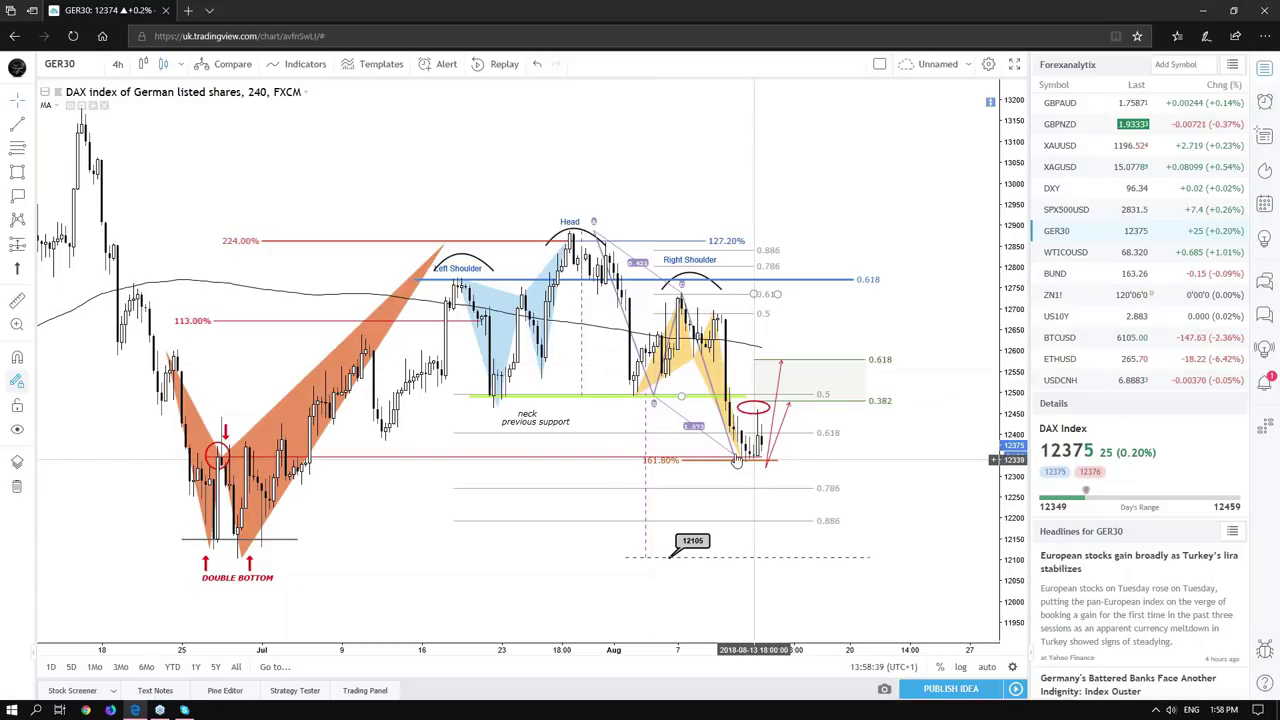
Inspect the harmonic pattern, red 161.80% lines and head-and-shoulders drawing.
click(679, 376)
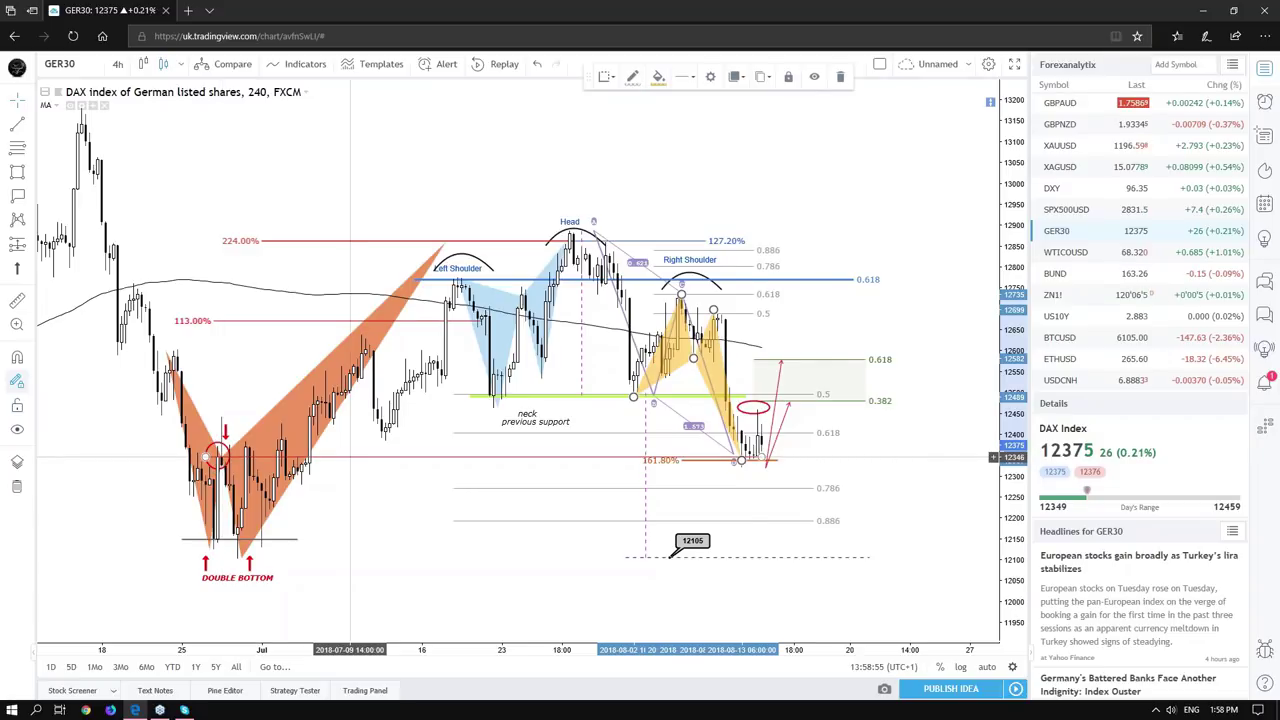
click(750, 462)
click(366, 458)
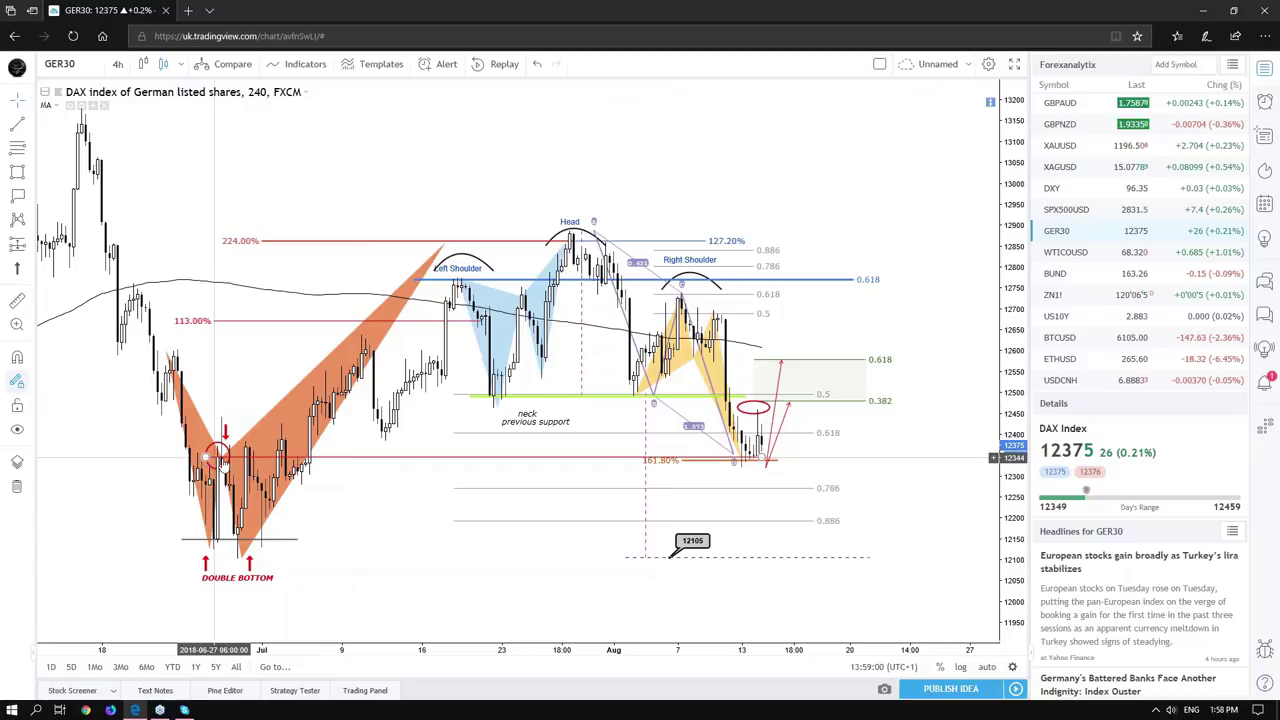
click(219, 463)
click(749, 478)
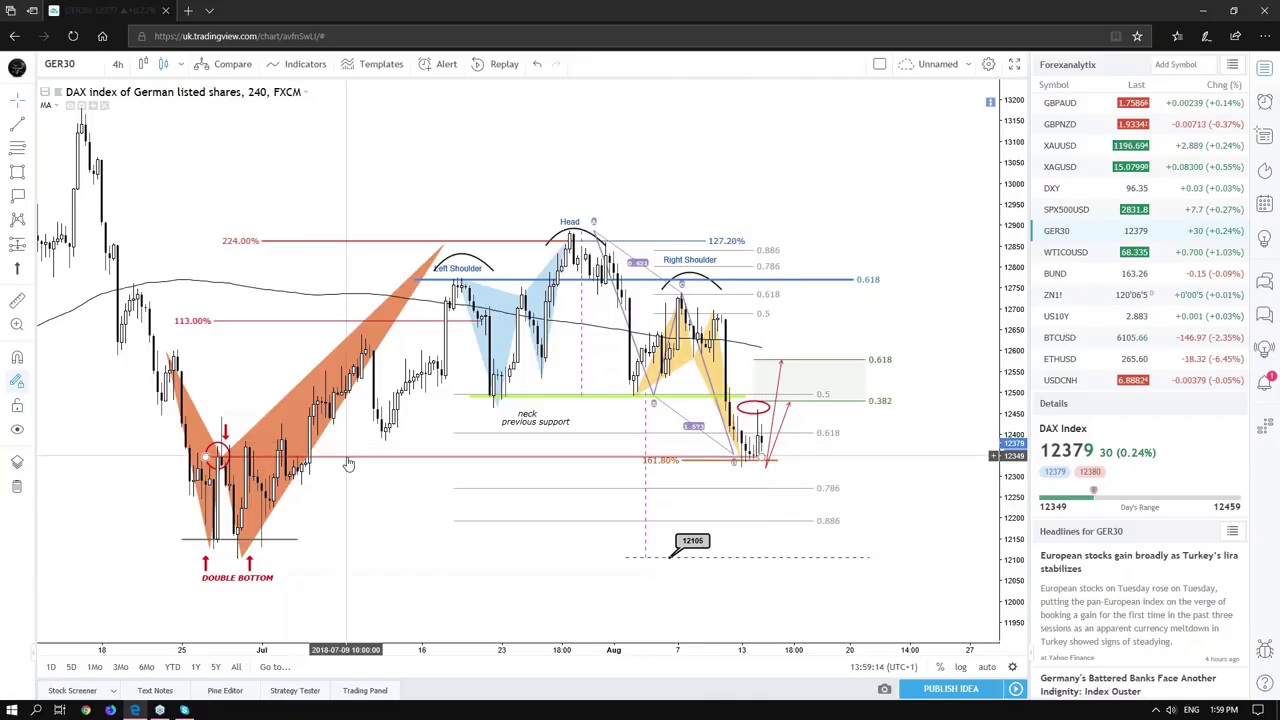
click(298, 460)
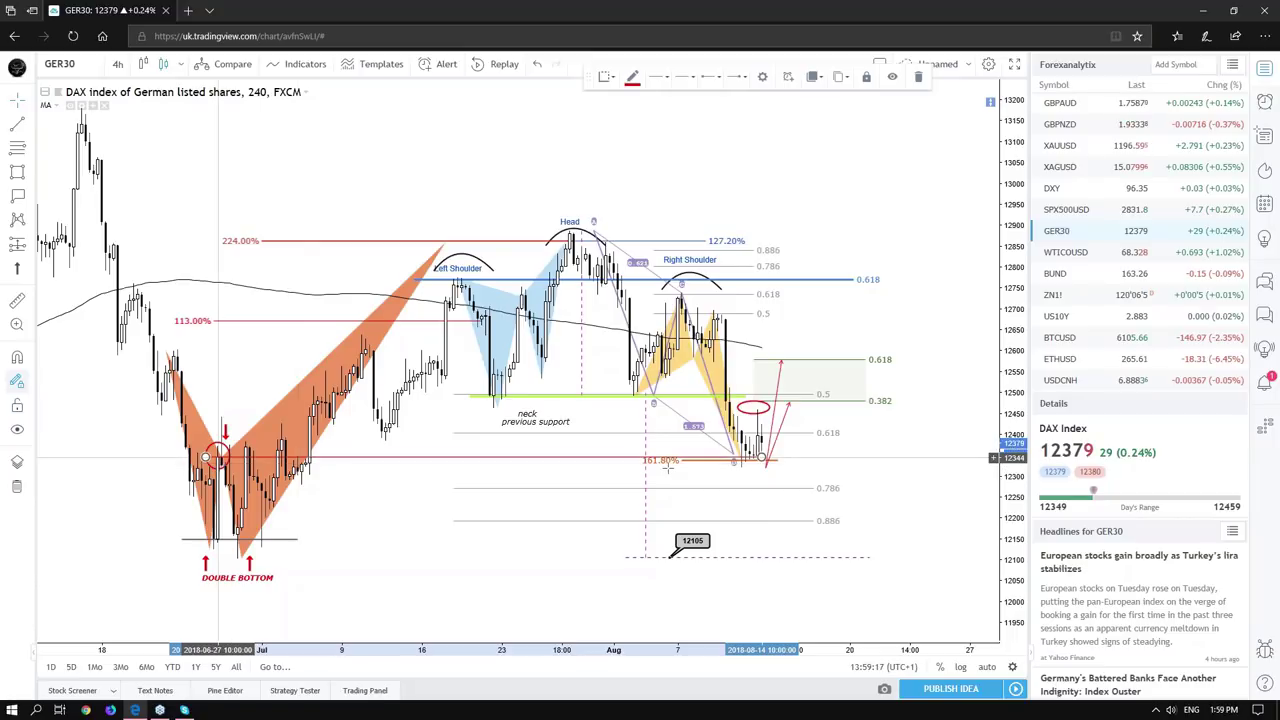
click(678, 376)
click(678, 376)
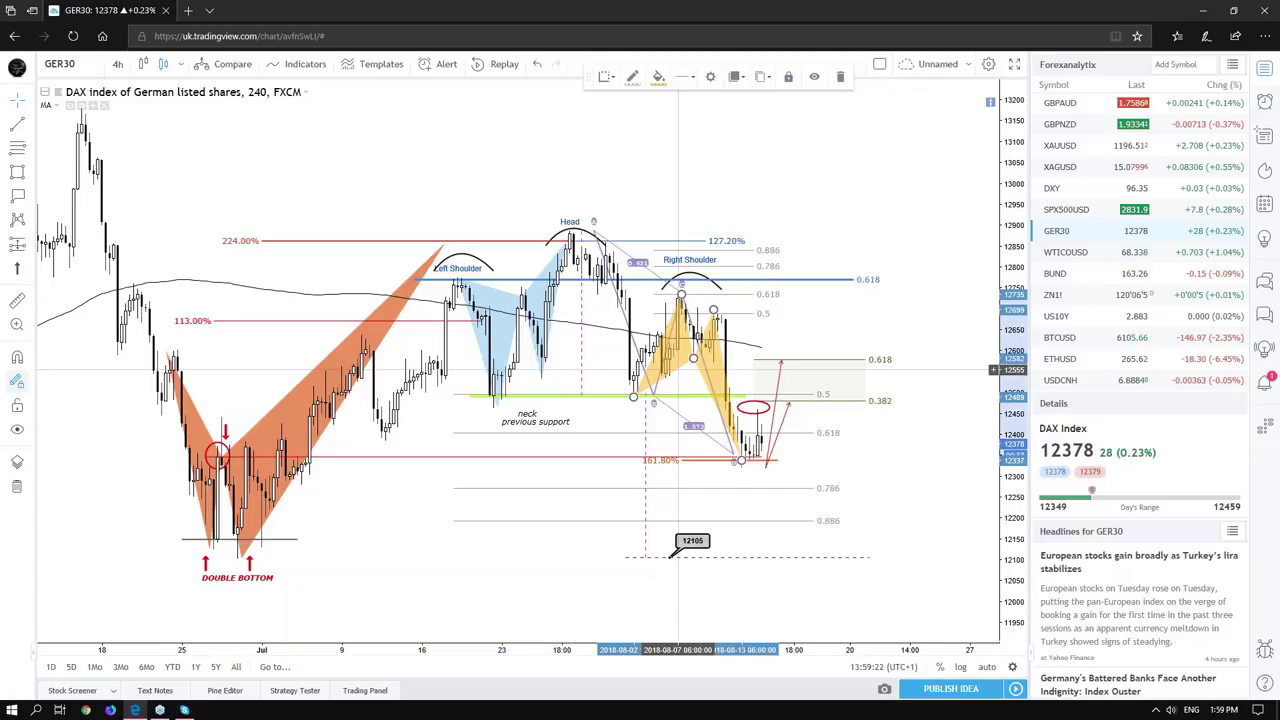
click(624, 252)
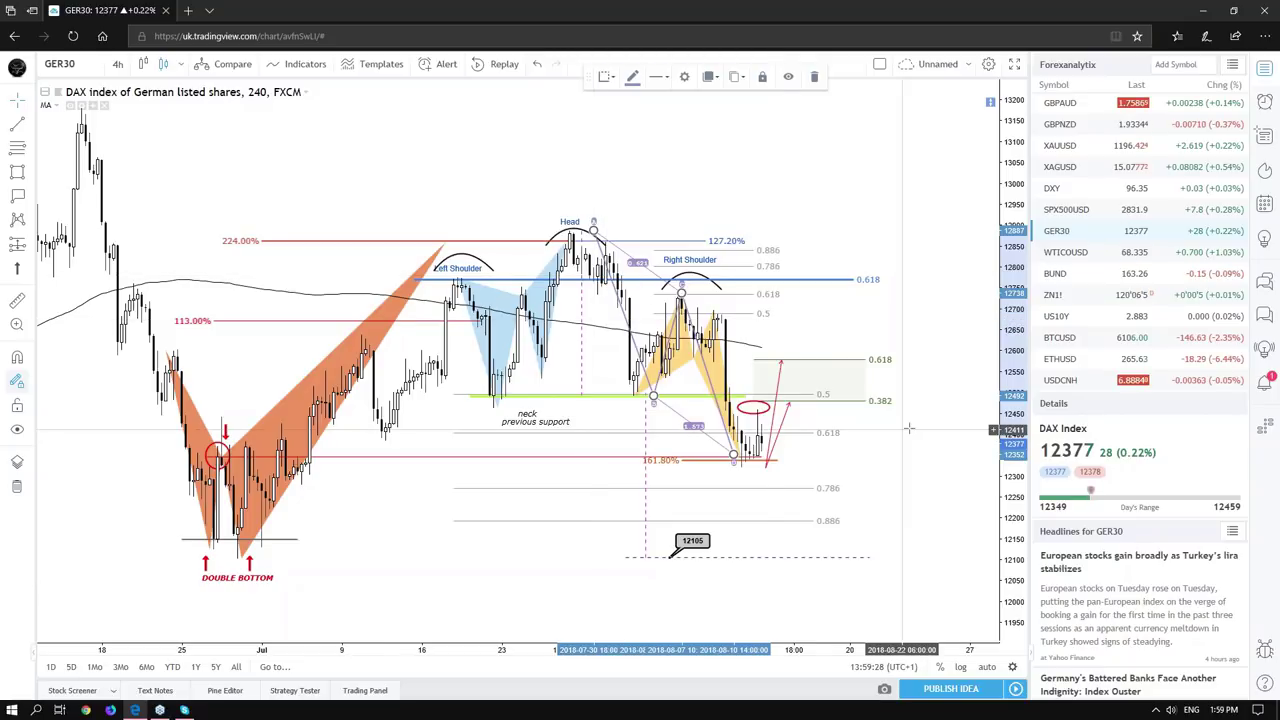
Nudge the red ellipse over the latest bars slightly onto the 0.5 level.
click(771, 418)
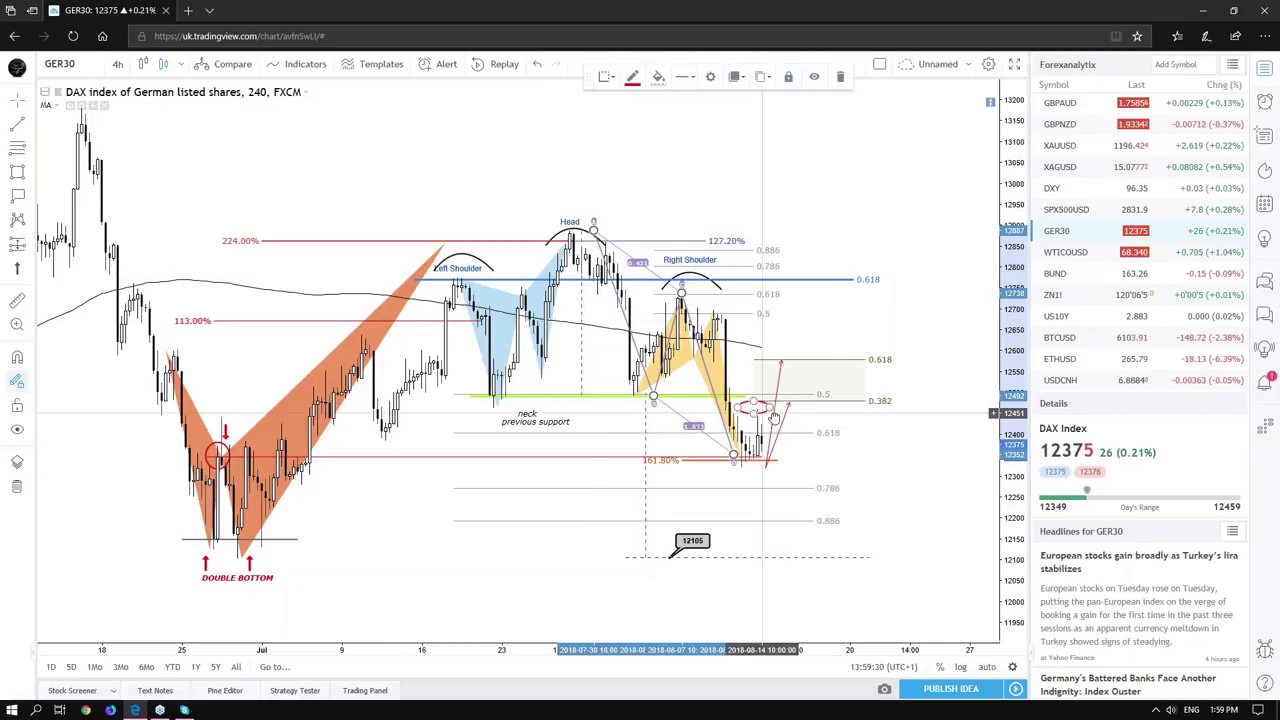
mouse_move(774, 418)
mouse_down()
mouse_move(757, 400)
mouse_move(810, 394)
mouse_up()
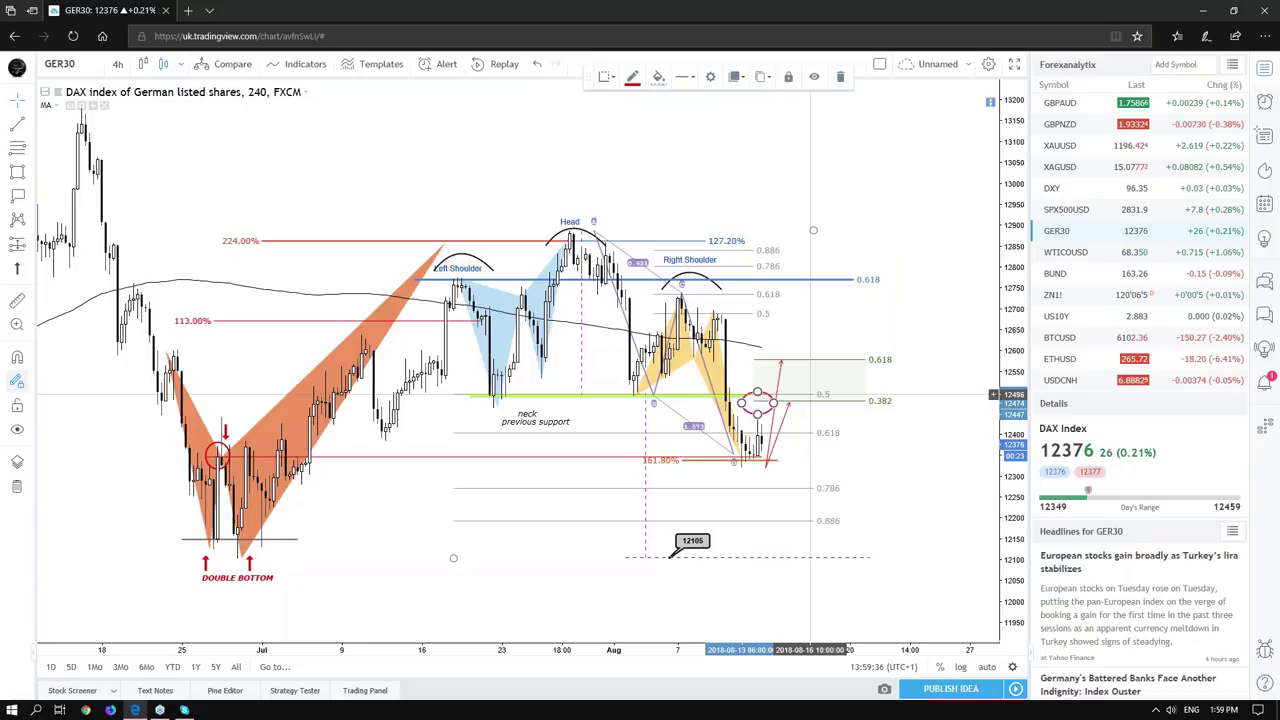
click(840, 398)
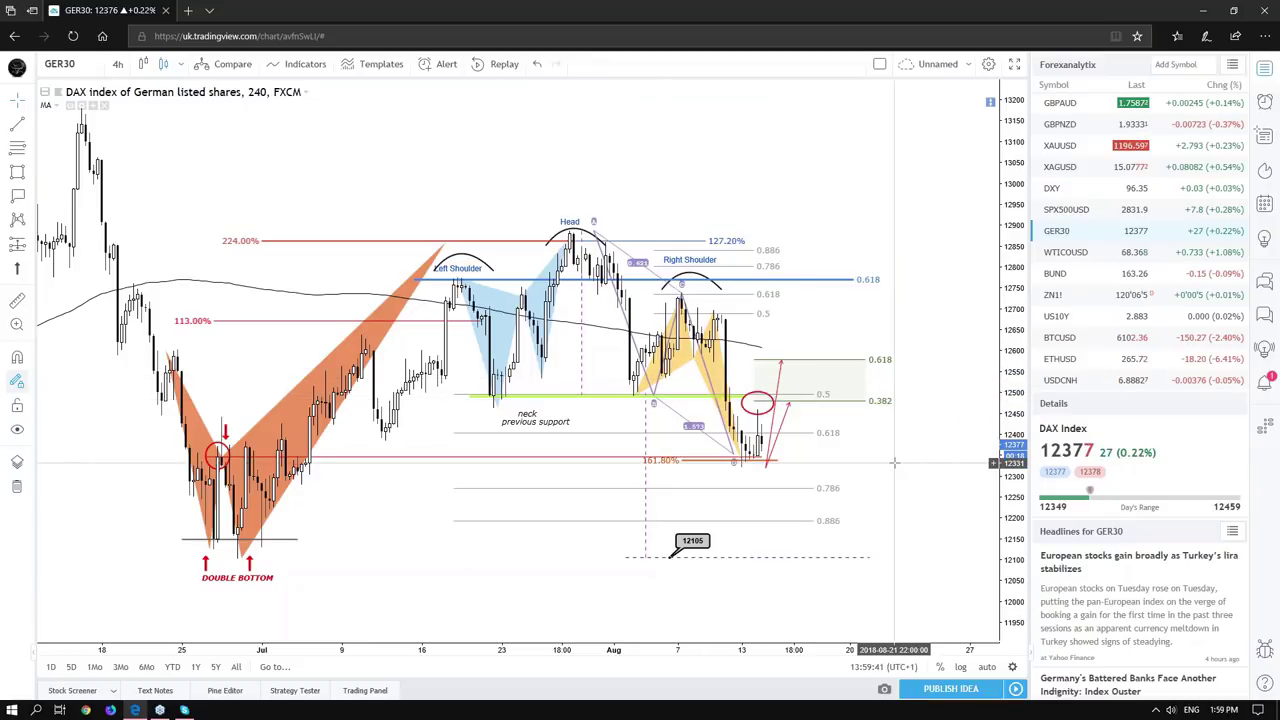
scroll(705, 443, up, 1)
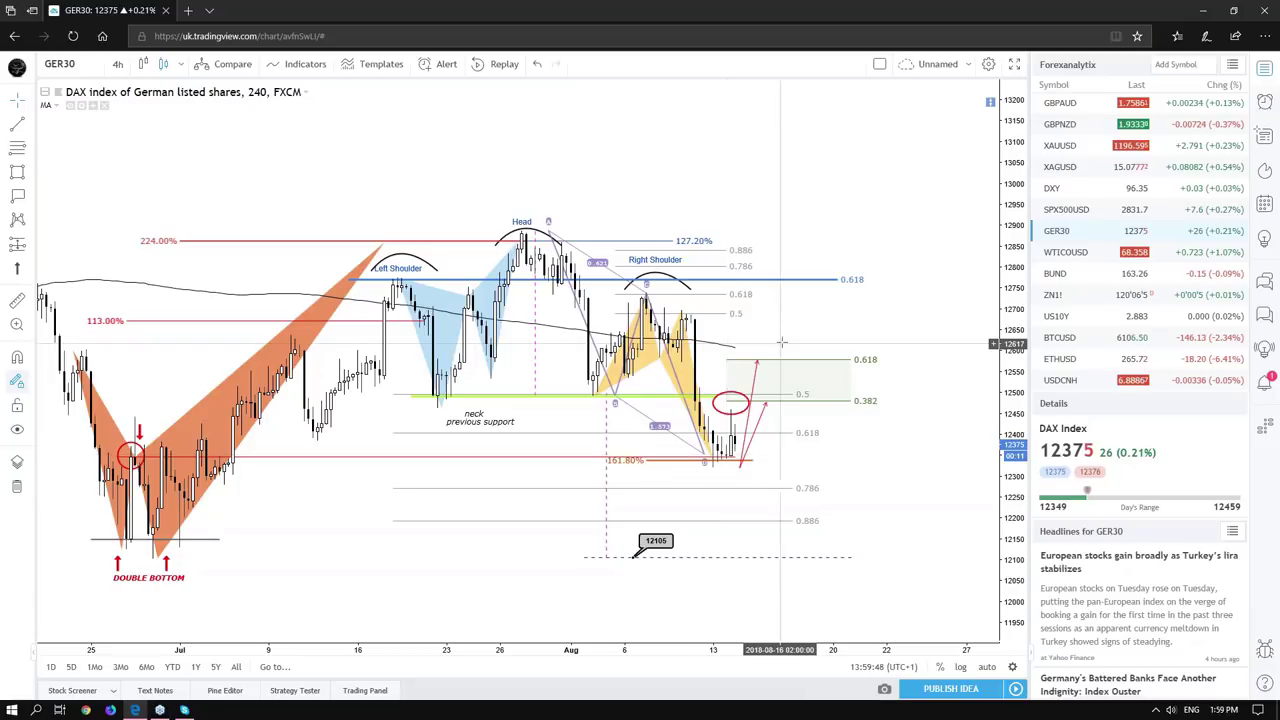
scroll(781, 343, down, 3)
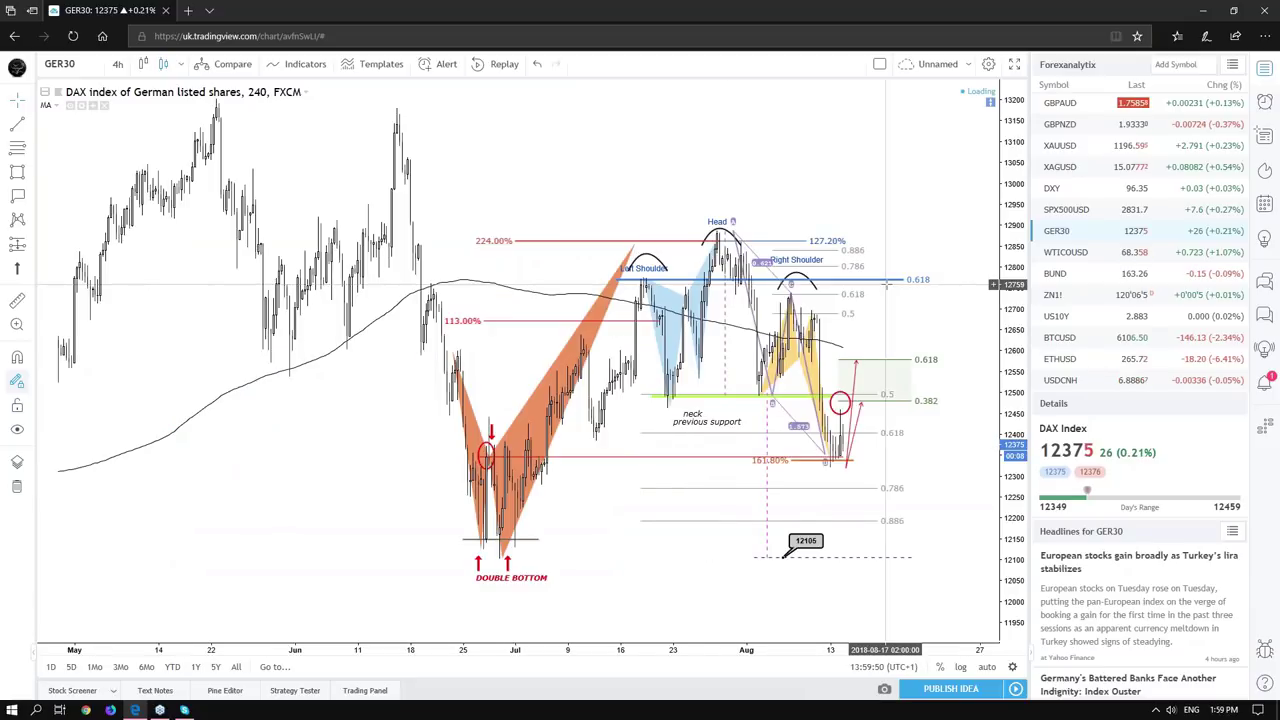
scroll(720, 395, down, 3)
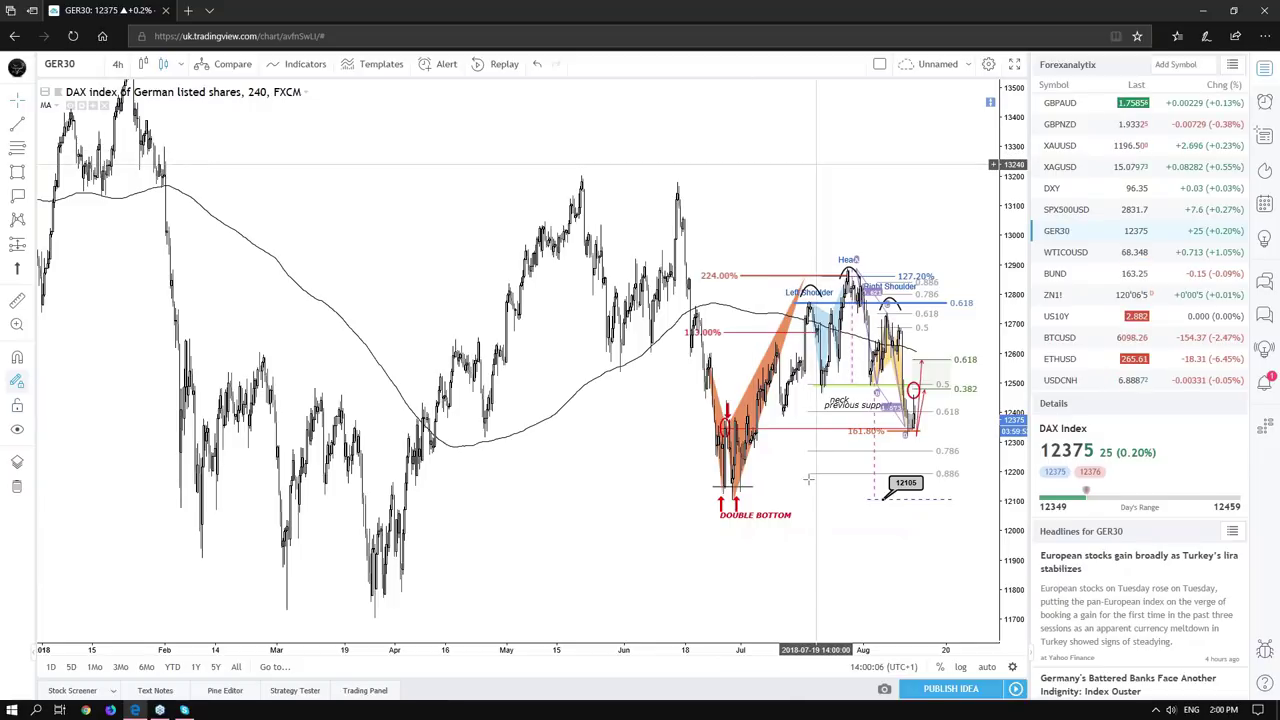
scroll(836, 422, up, 2)
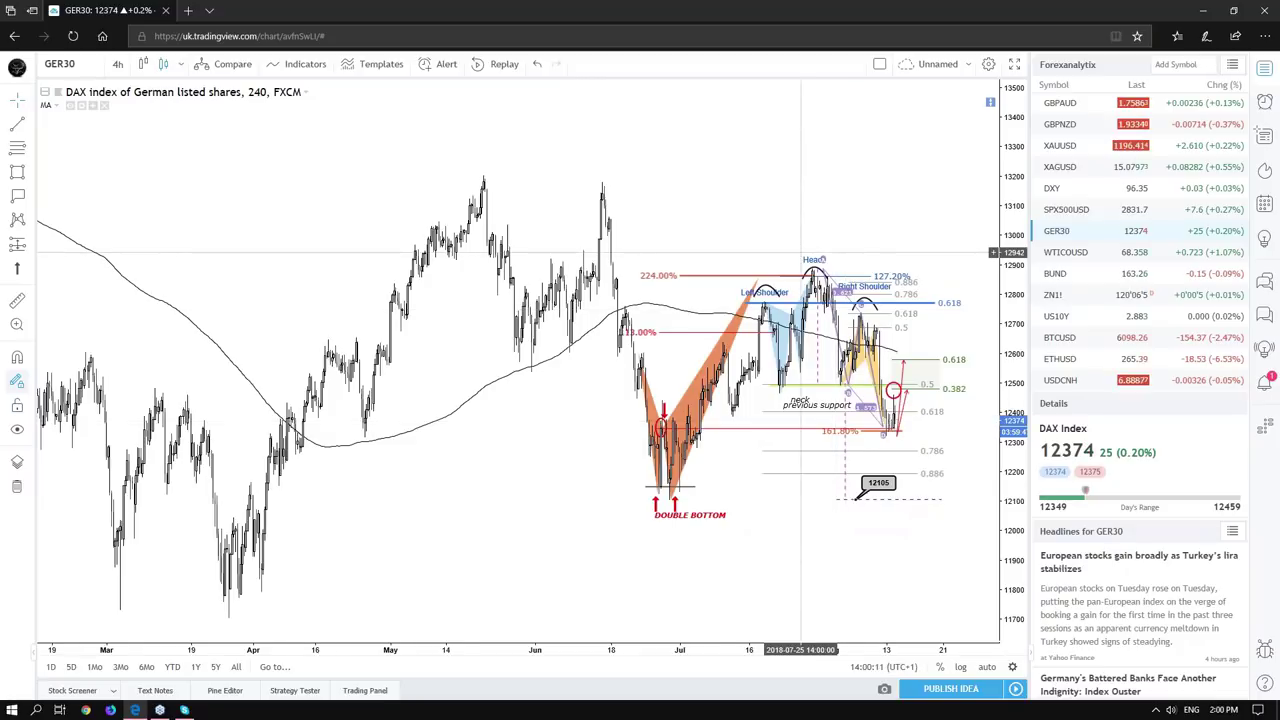
scroll(908, 381, up, 2)
scroll(907, 381, up, 1)
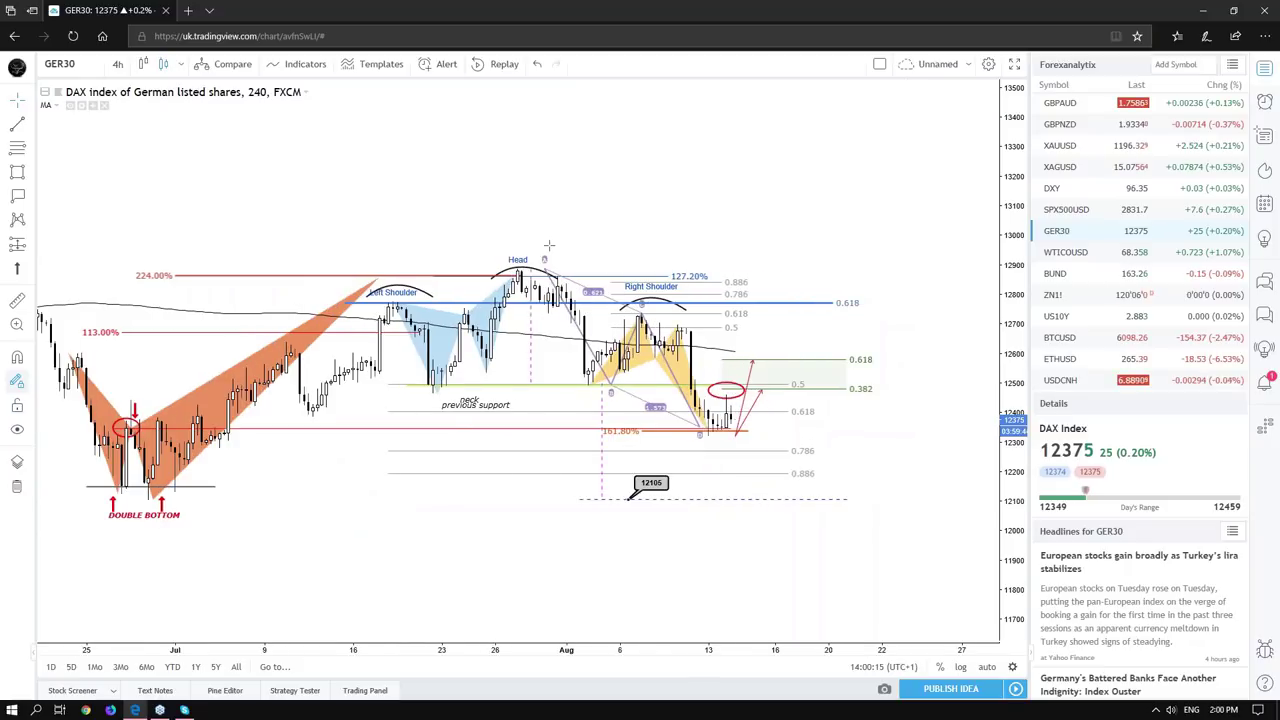
Draw a red downtrend line from the Head peak past the latest bars.
click(562, 274)
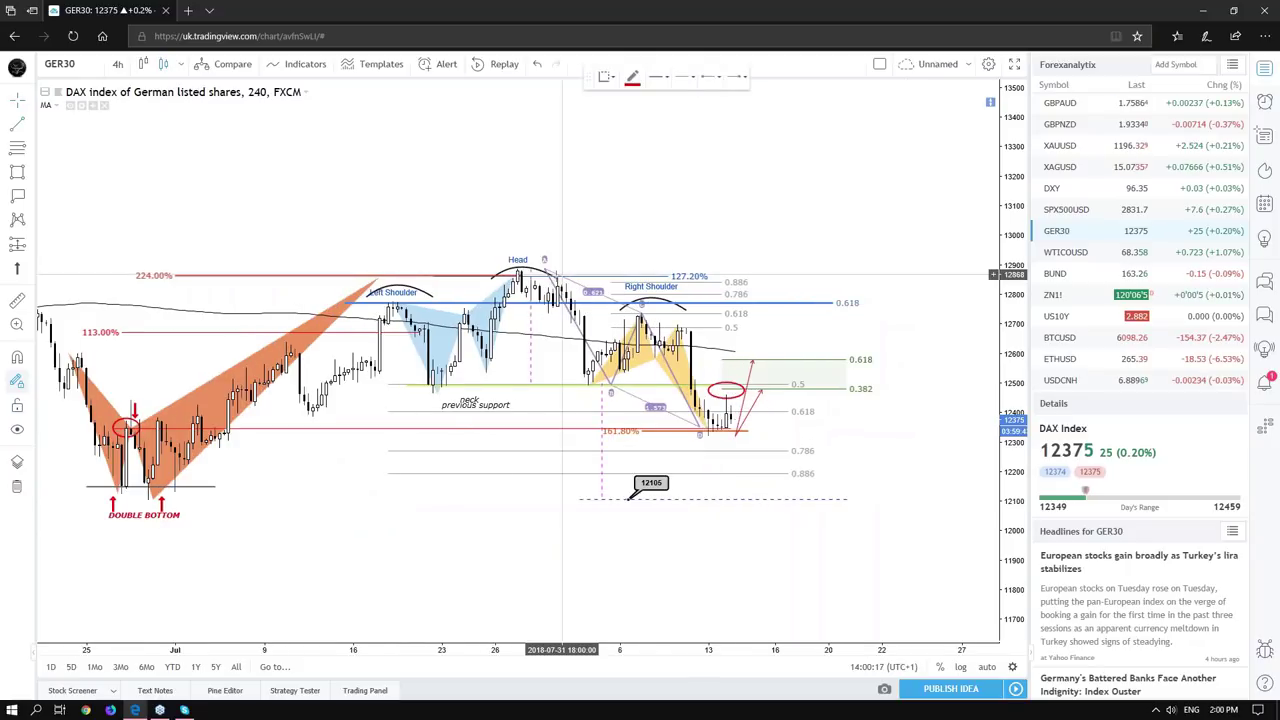
click(919, 418)
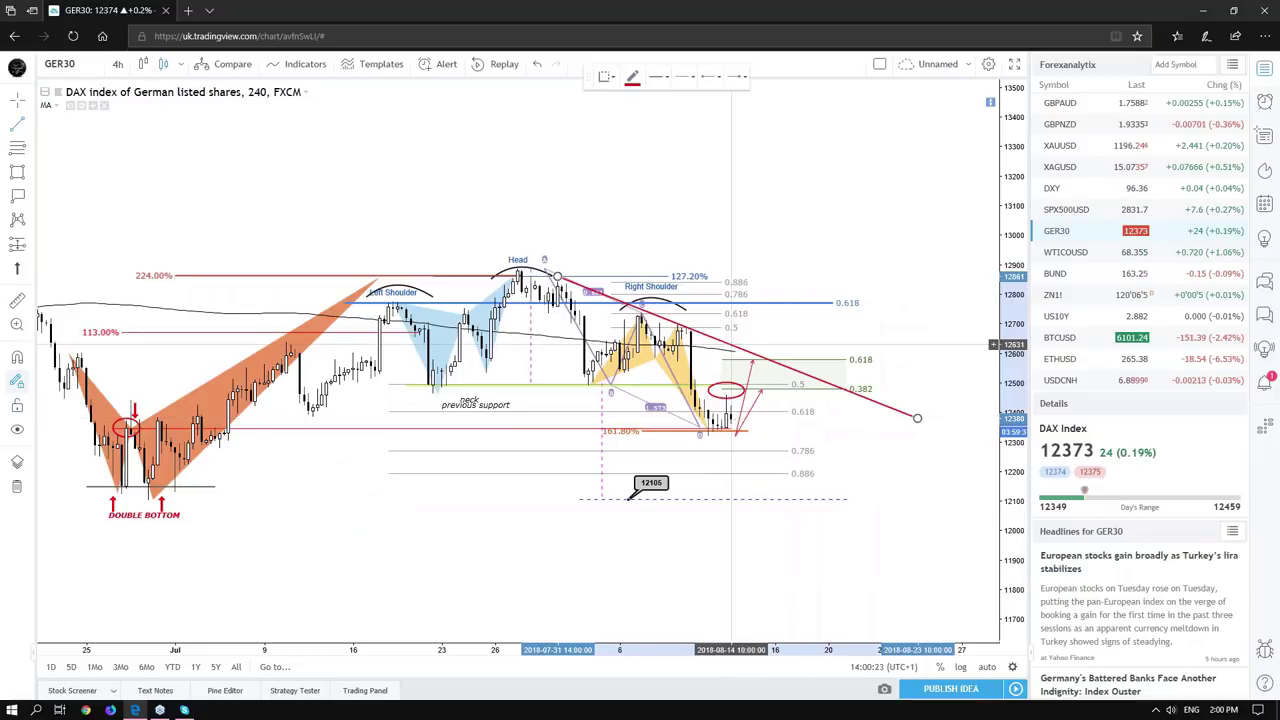
drag(1015, 320, 1015, 240)
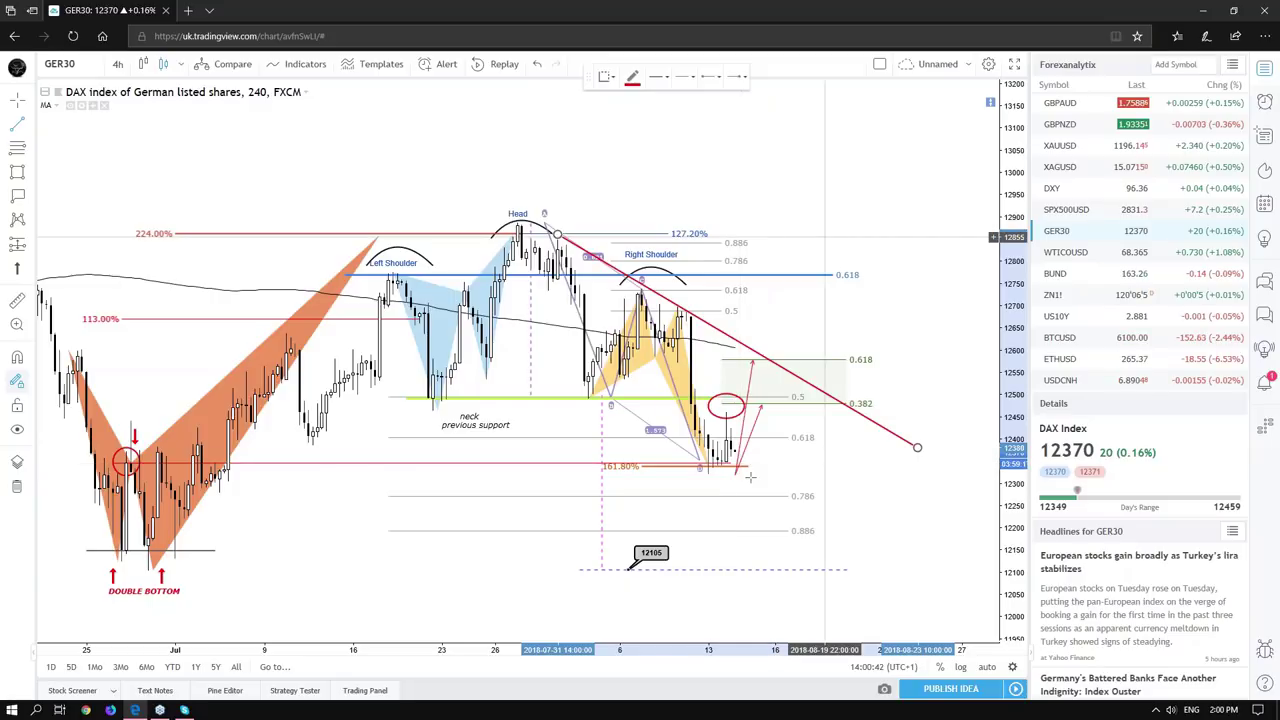
Draw an extra trendline and then delete it.
click(814, 234)
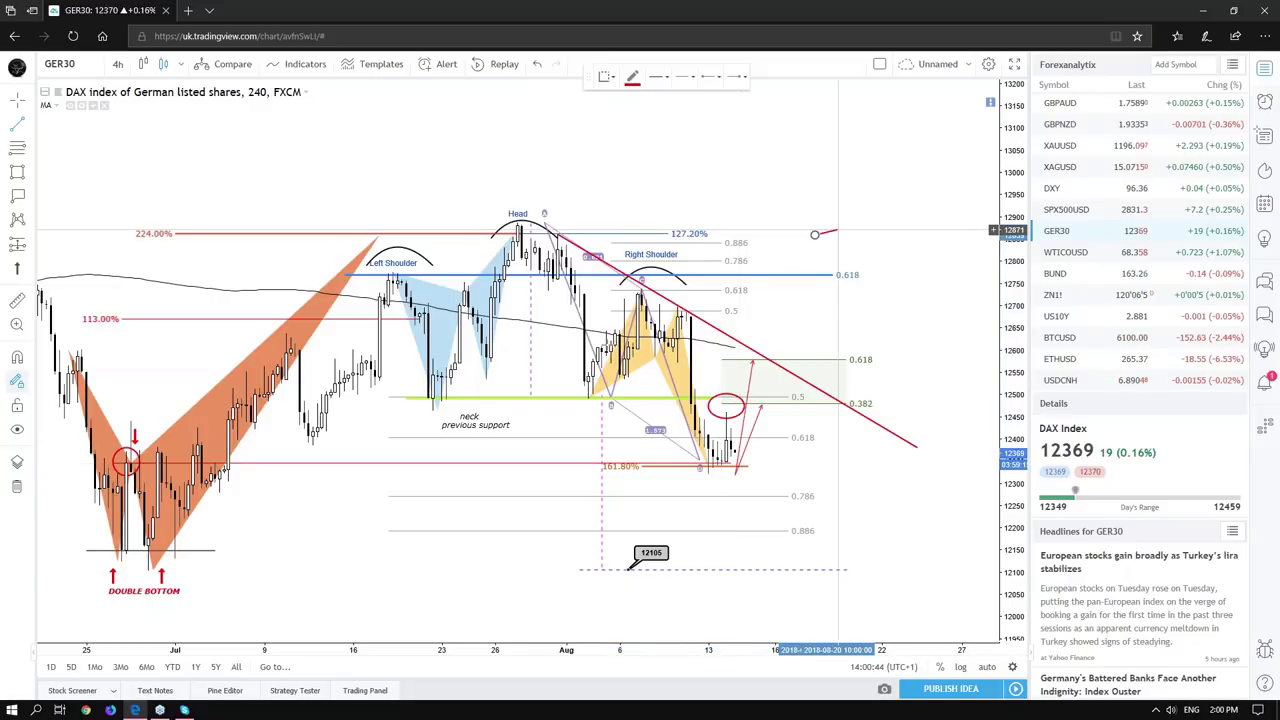
click(593, 383)
key(Delete)
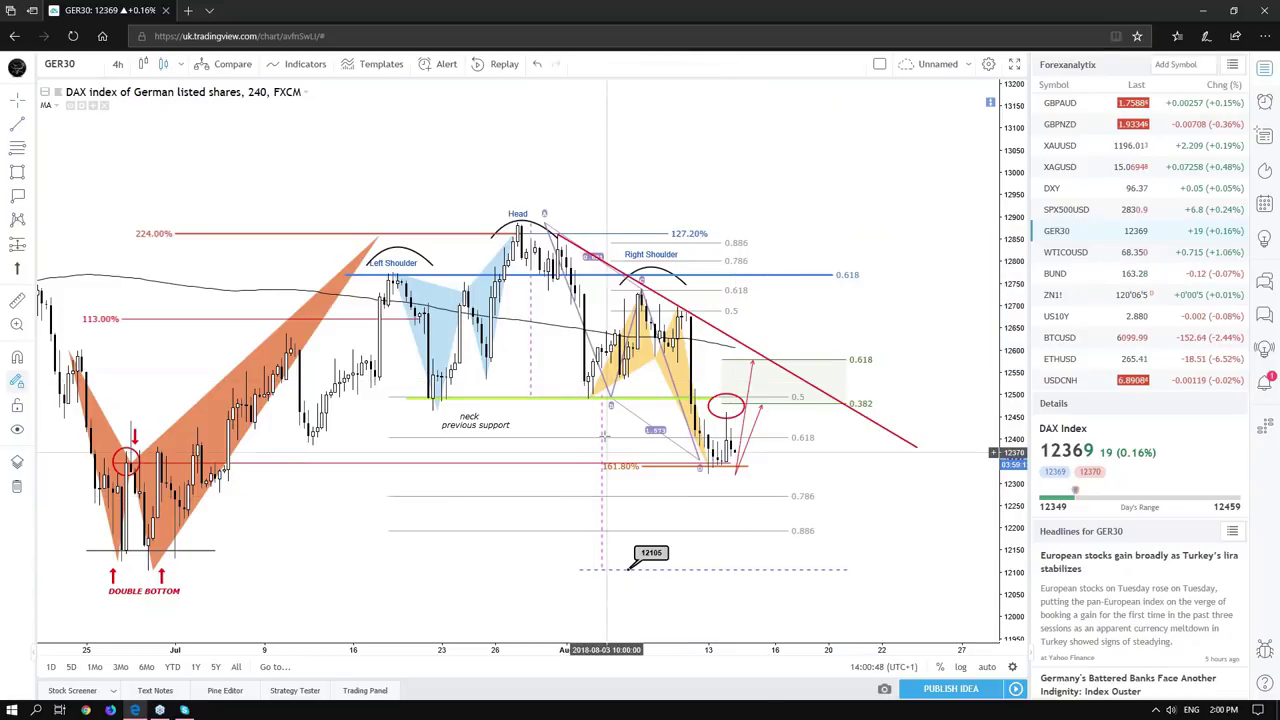
click(602, 437)
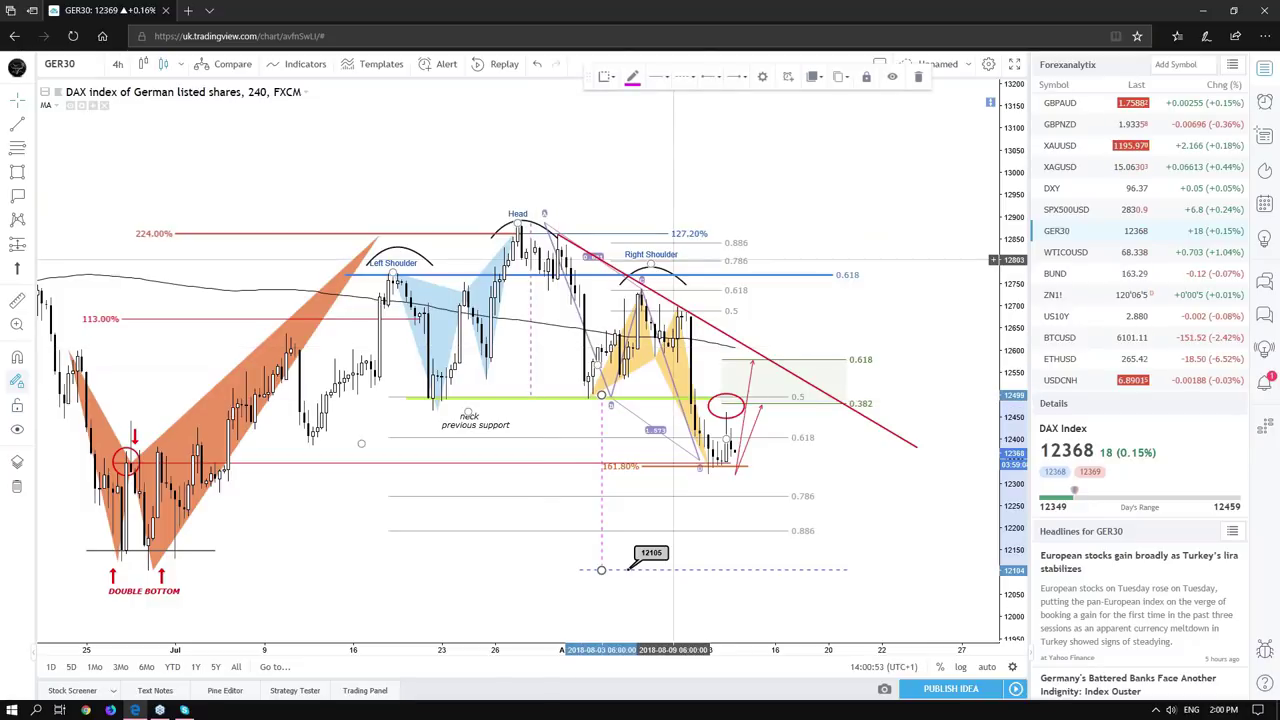
drag(601, 425, 588, 425)
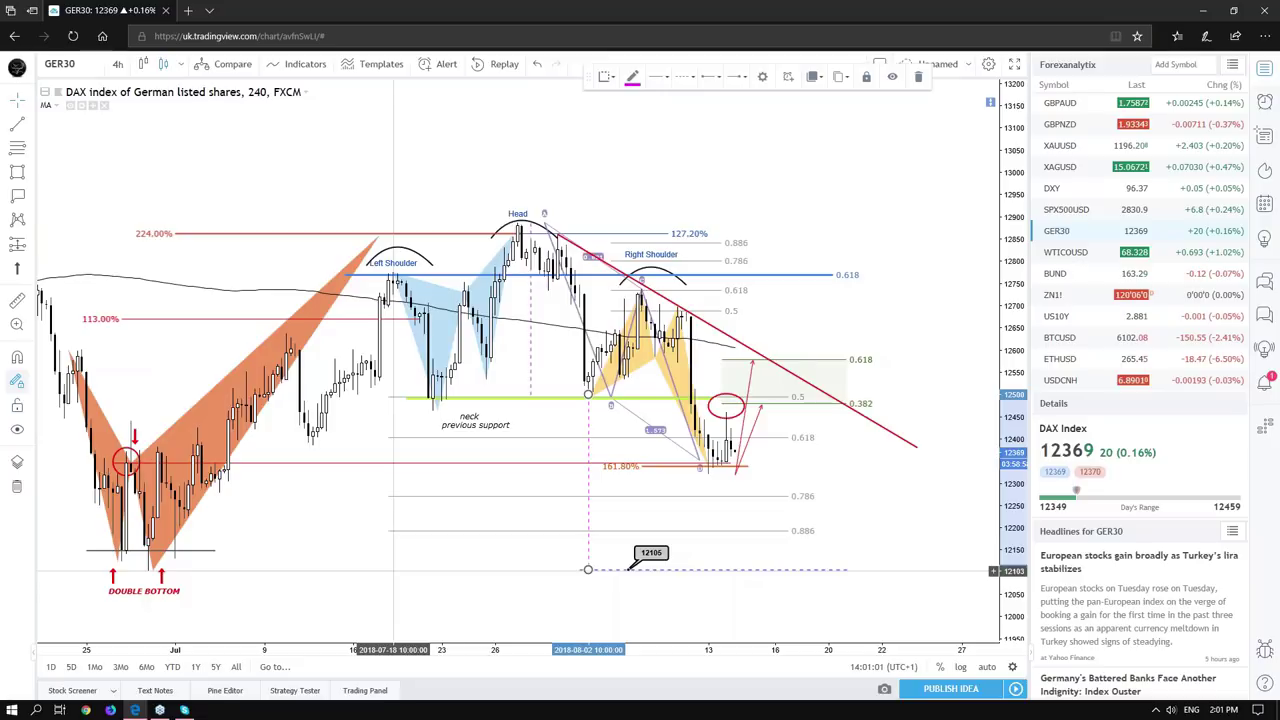
click(588, 569)
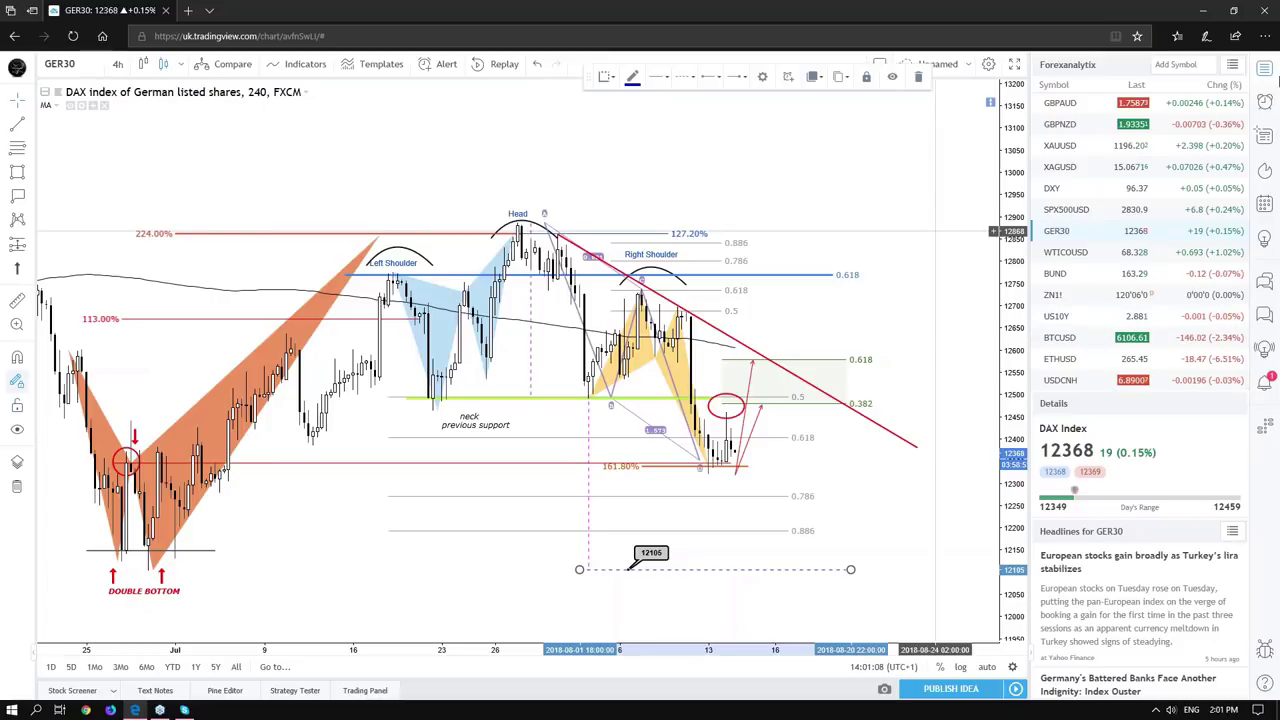
Hide the watchlist panel so the GER30 chart fills the full width.
click(1264, 68)
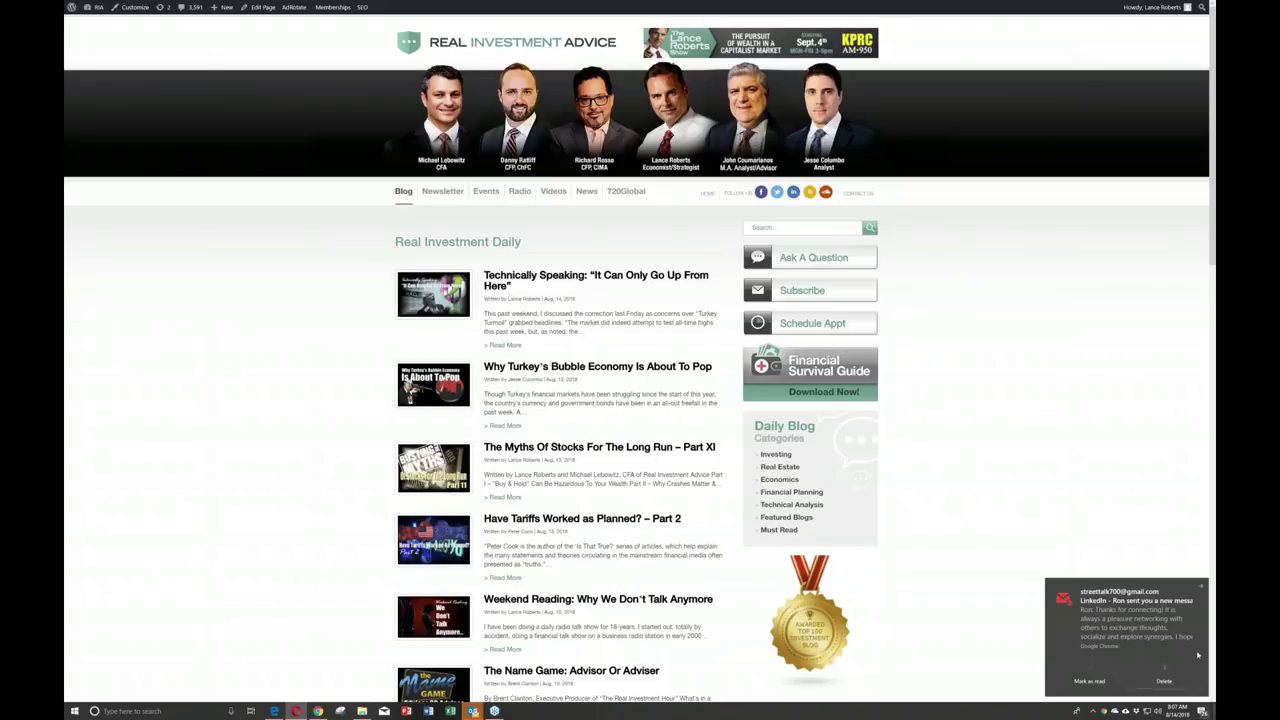
Dismiss the LinkedIn notification so the Real Investment Daily blog list is unobstructed.
click(1162, 682)
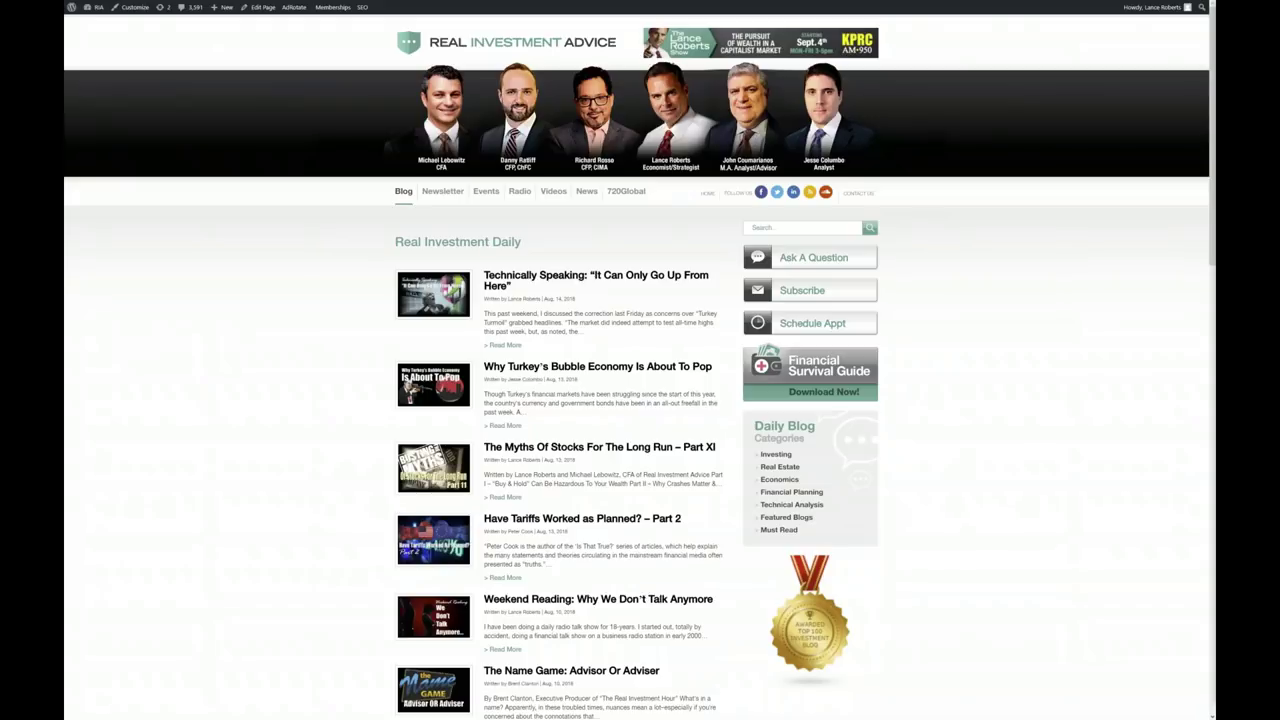
In Photos, zoom the Fundamental/Technical Model S&P 500 and CAPE chart to fill the window.
key(alt+Tab)
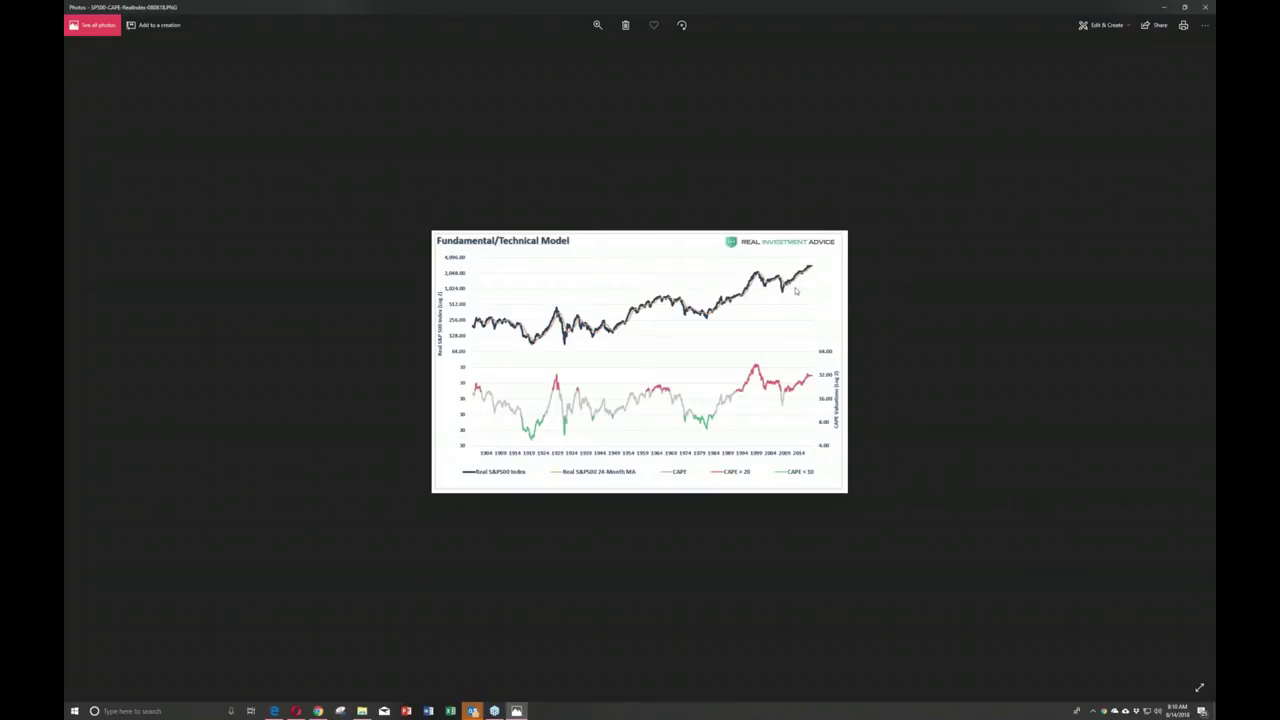
click(598, 24)
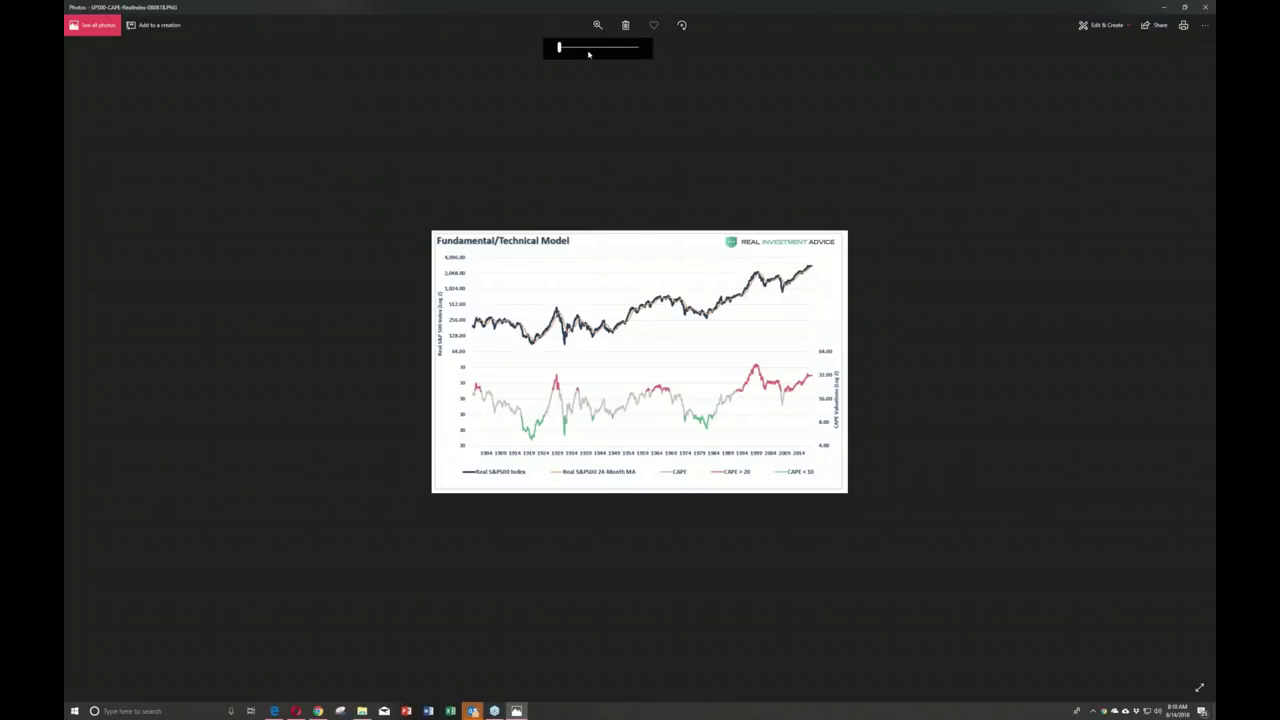
click(577, 47)
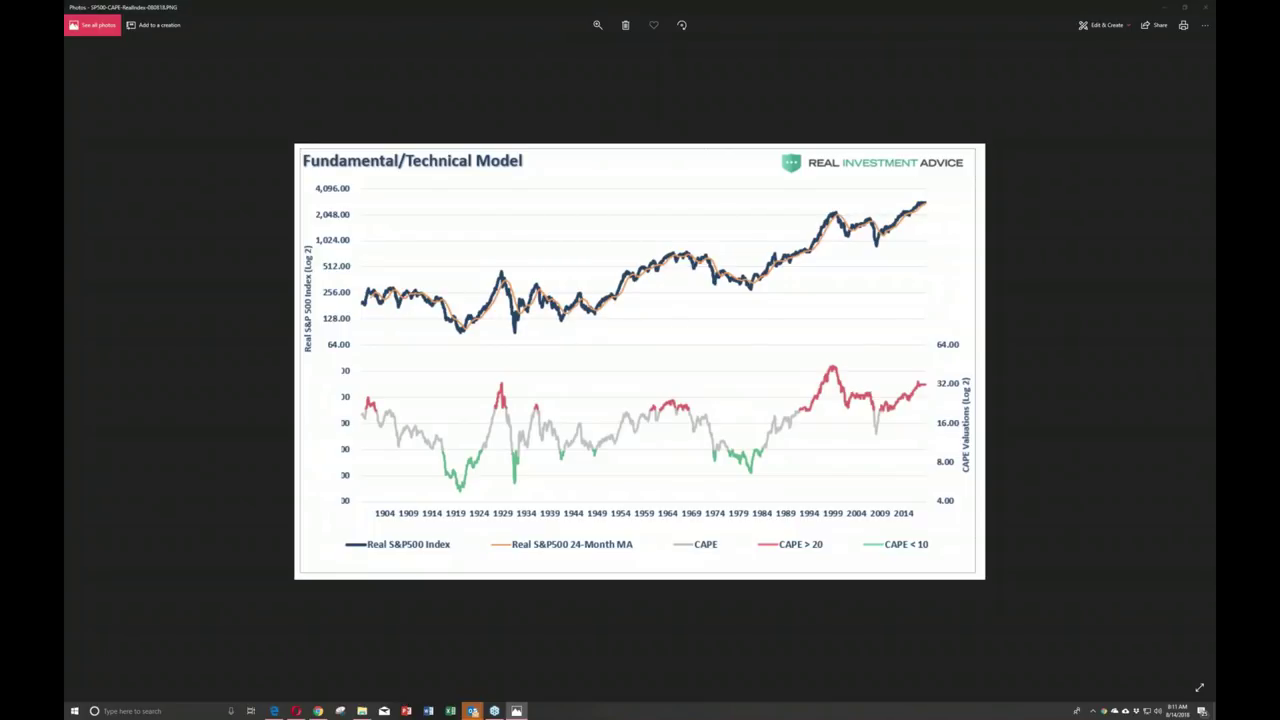
key(alt+Tab)
Zoom the sell-signal chart, then advance to the 10-Year Treasury Yield crisis chart and enlarge it.
click(597, 25)
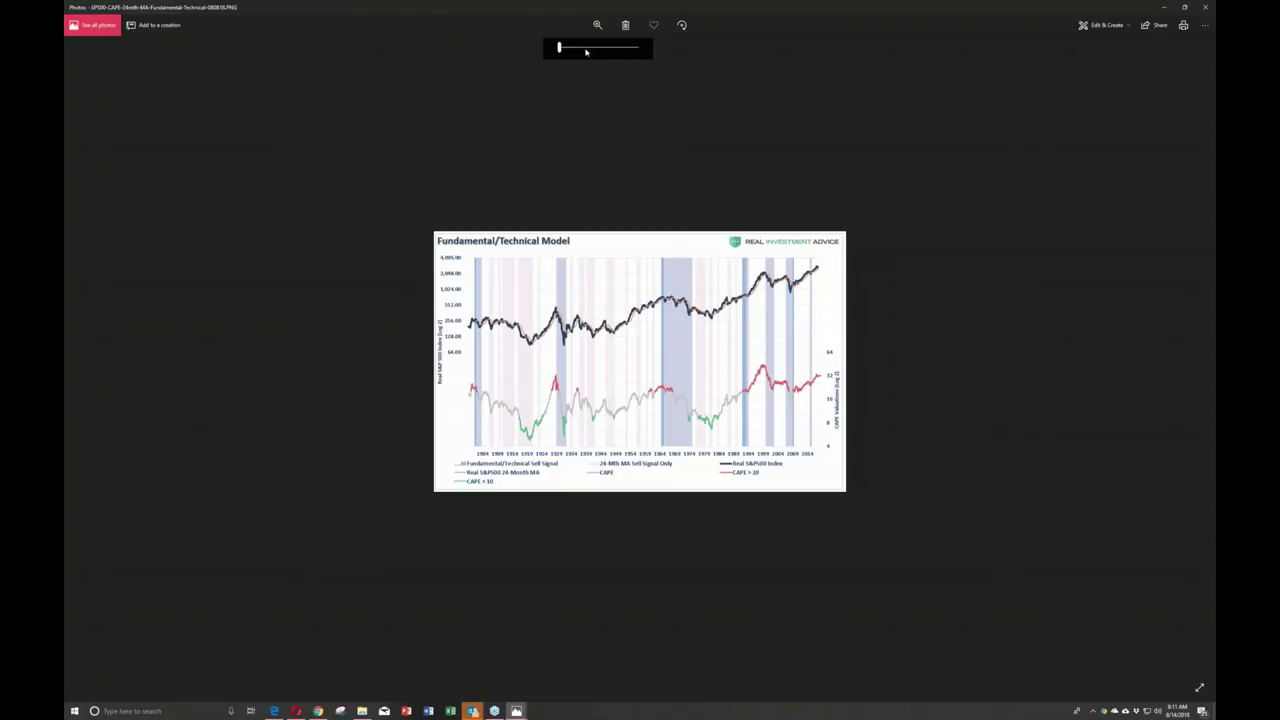
click(586, 49)
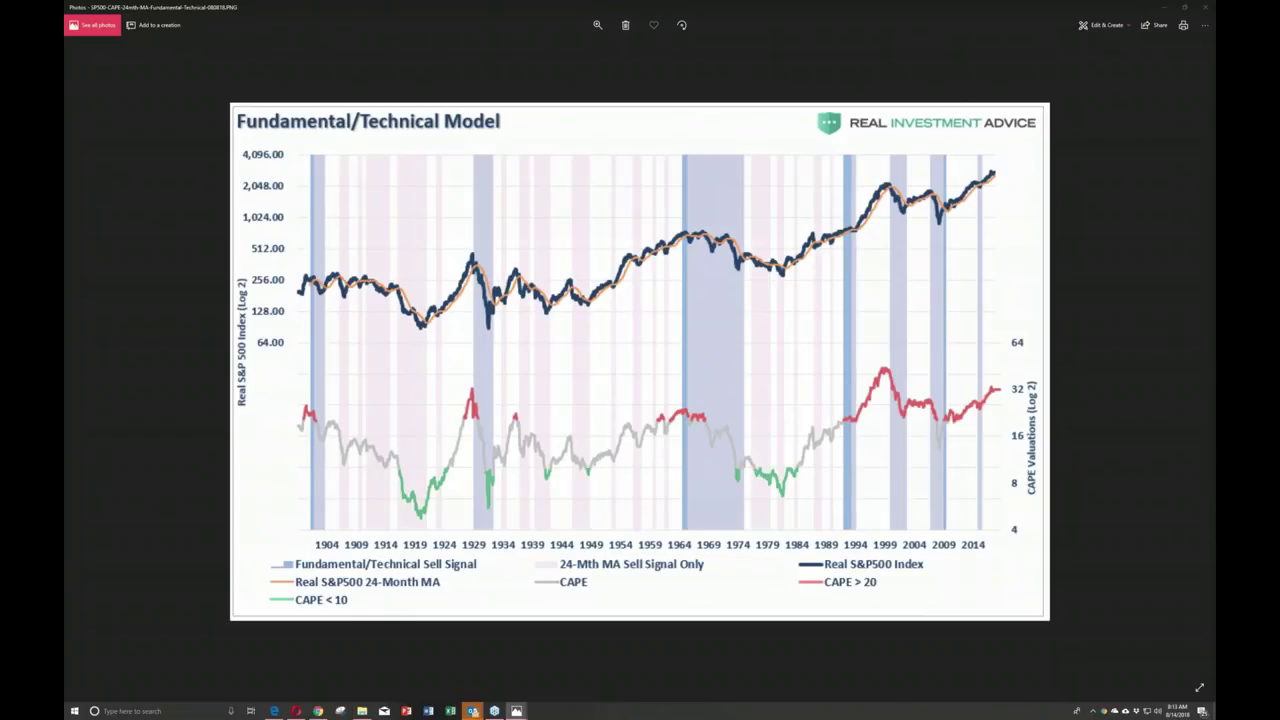
key(Right)
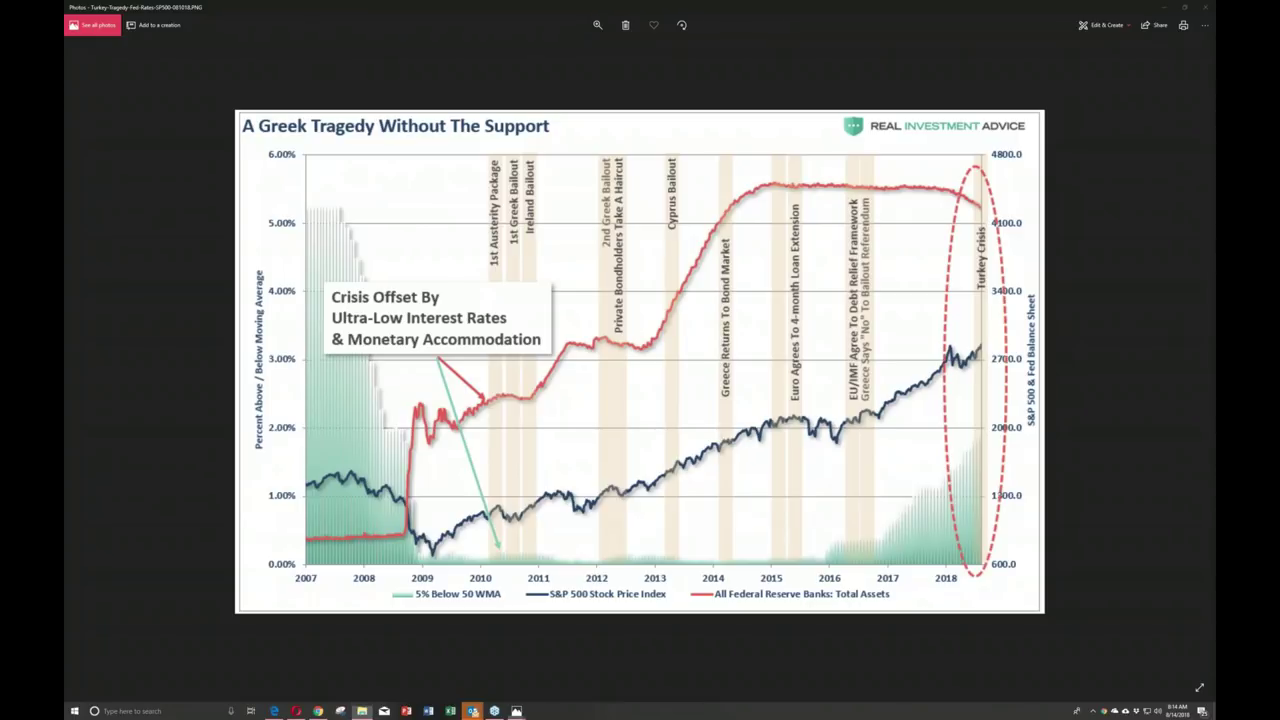
click(596, 27)
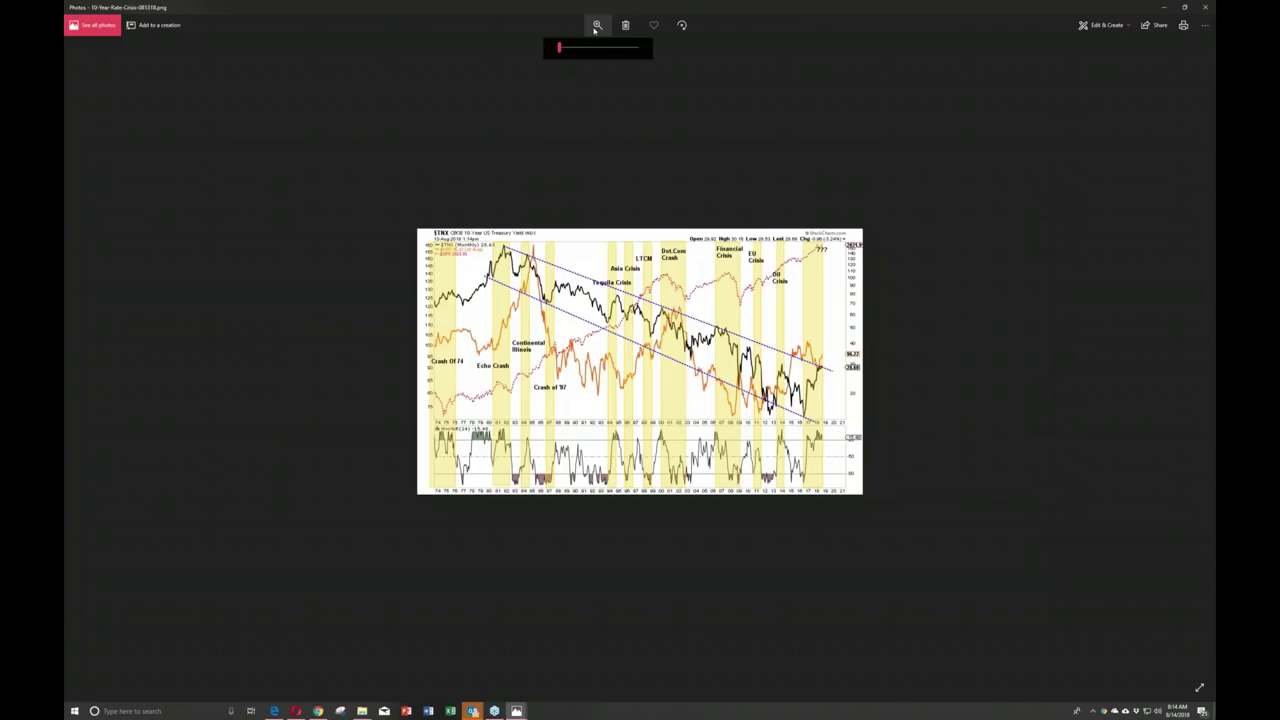
drag(559, 47, 581, 47)
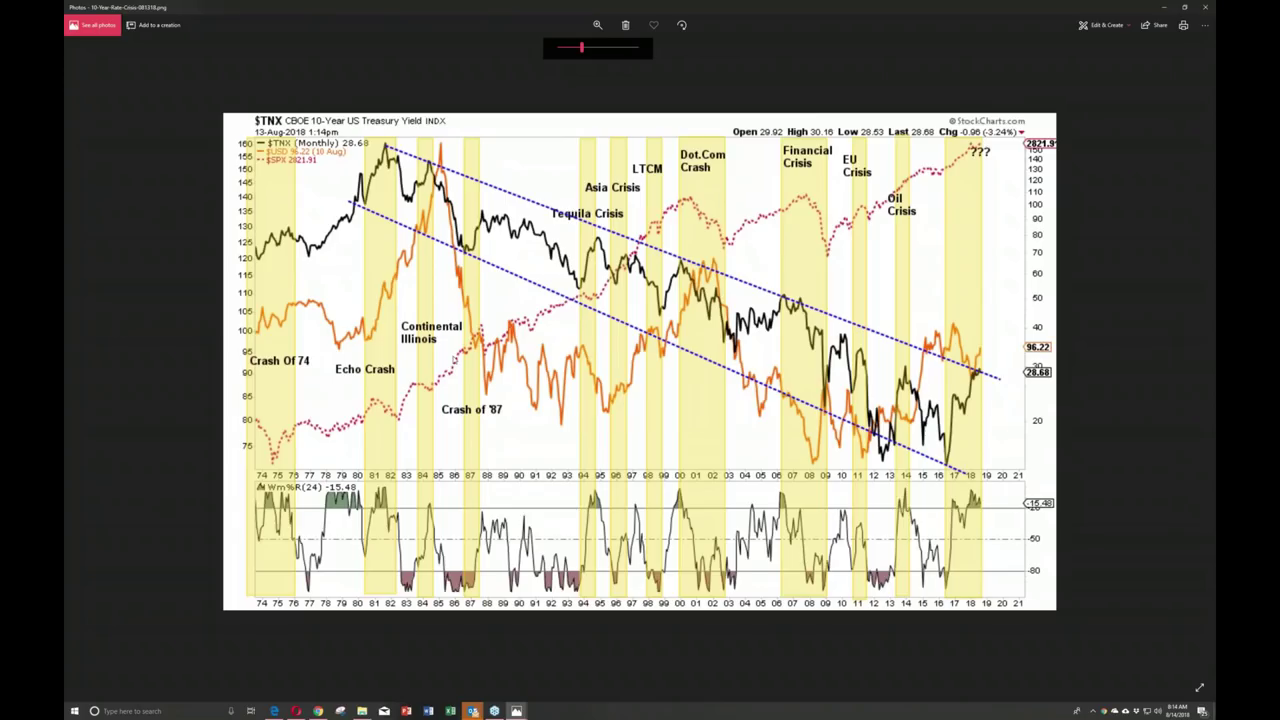
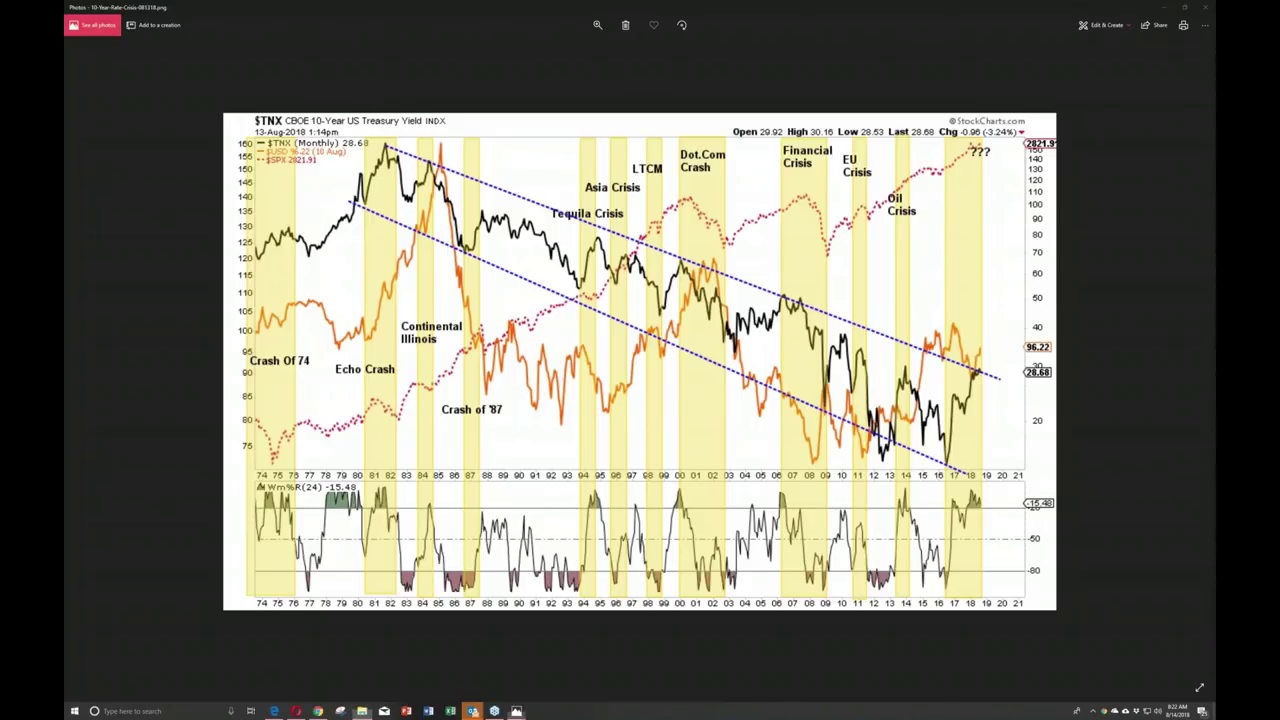
Advance to the 10-Yr Treasury Non-Commercial Net Positioning chart and zoom it to fill the viewer.
key(Right)
click(597, 25)
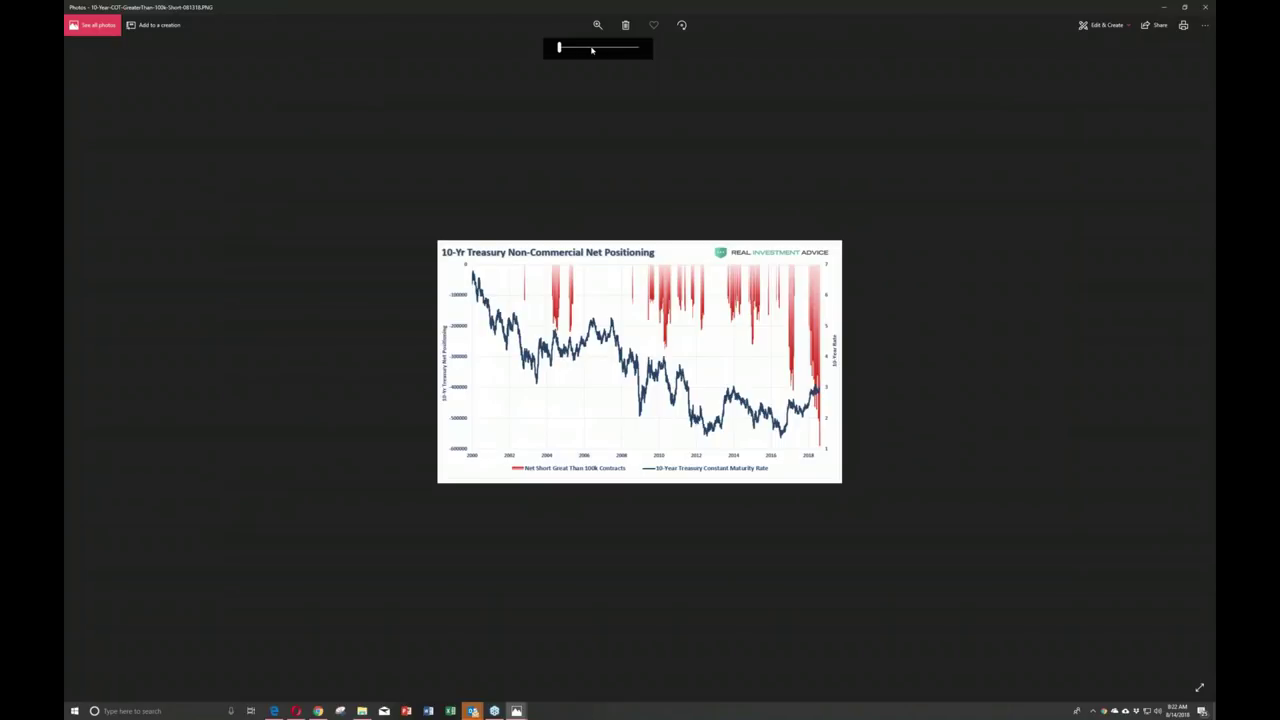
click(591, 48)
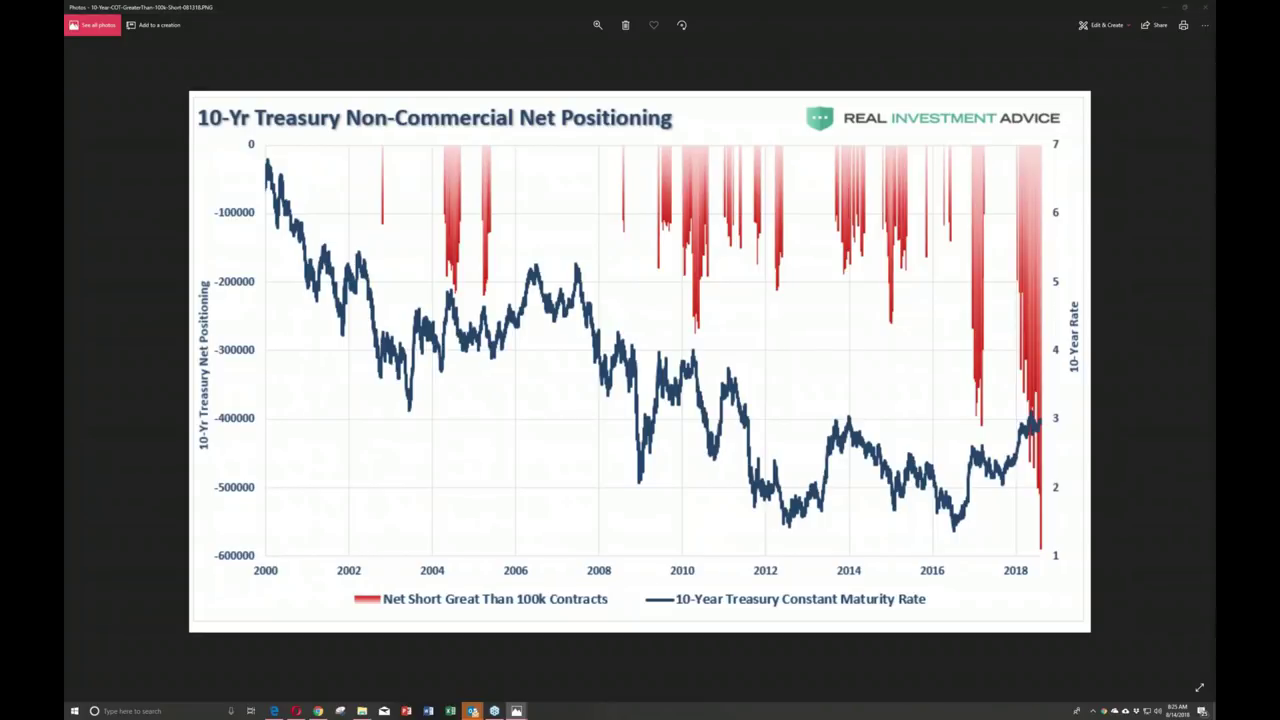
key(super+e)
key(alt+Tab)
Advance to the 10-Yr Treasury vs EuroDollar Net Positioning chart and zoom it across the viewer.
key(Right)
click(597, 25)
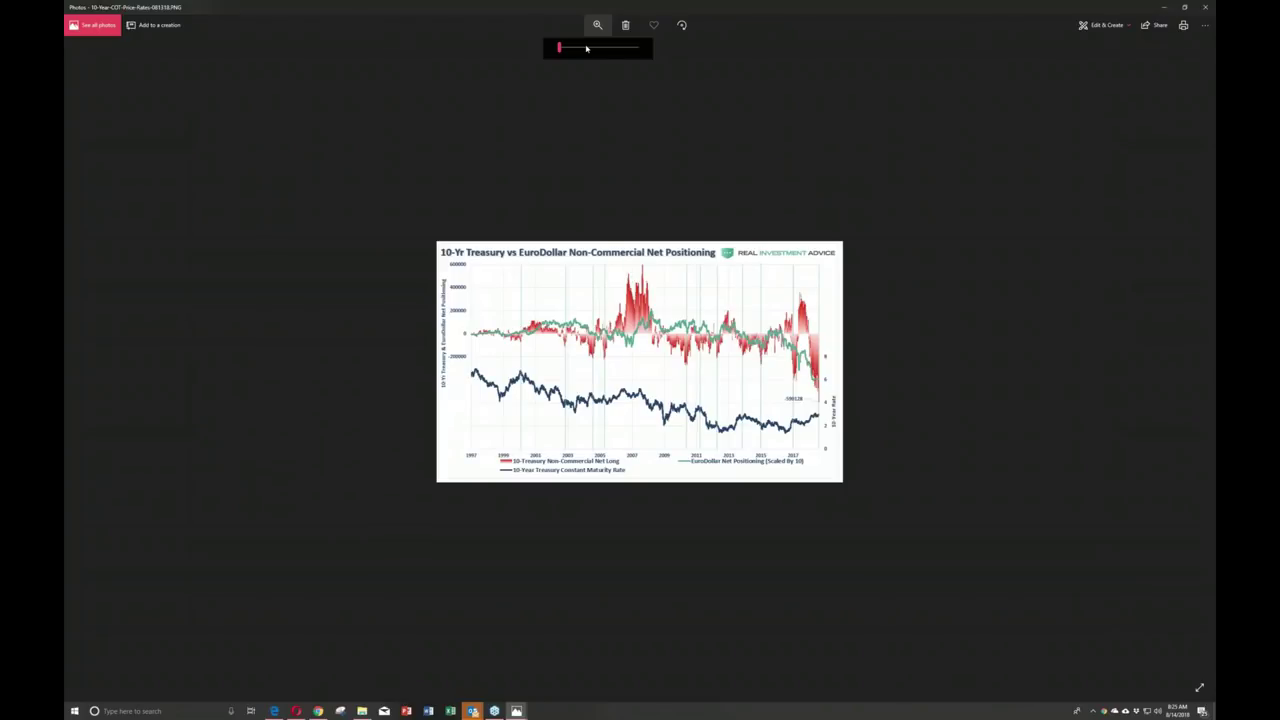
click(587, 48)
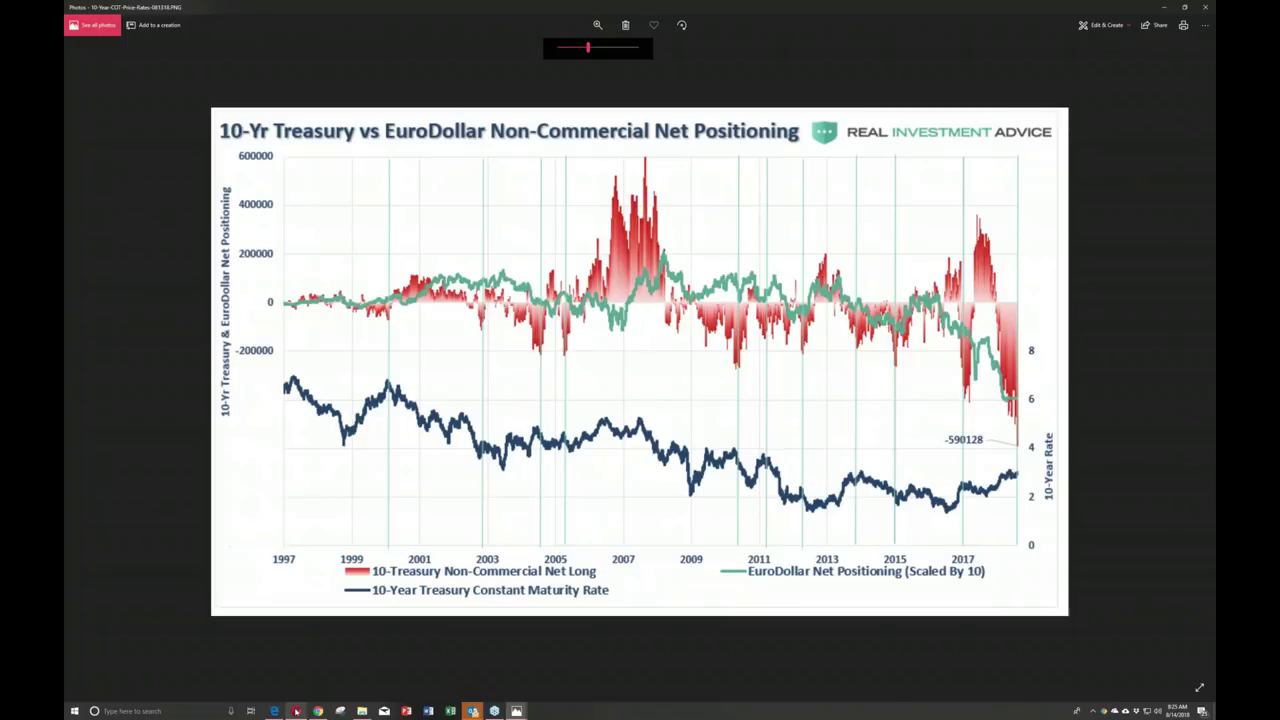
mouse_move(296, 711)
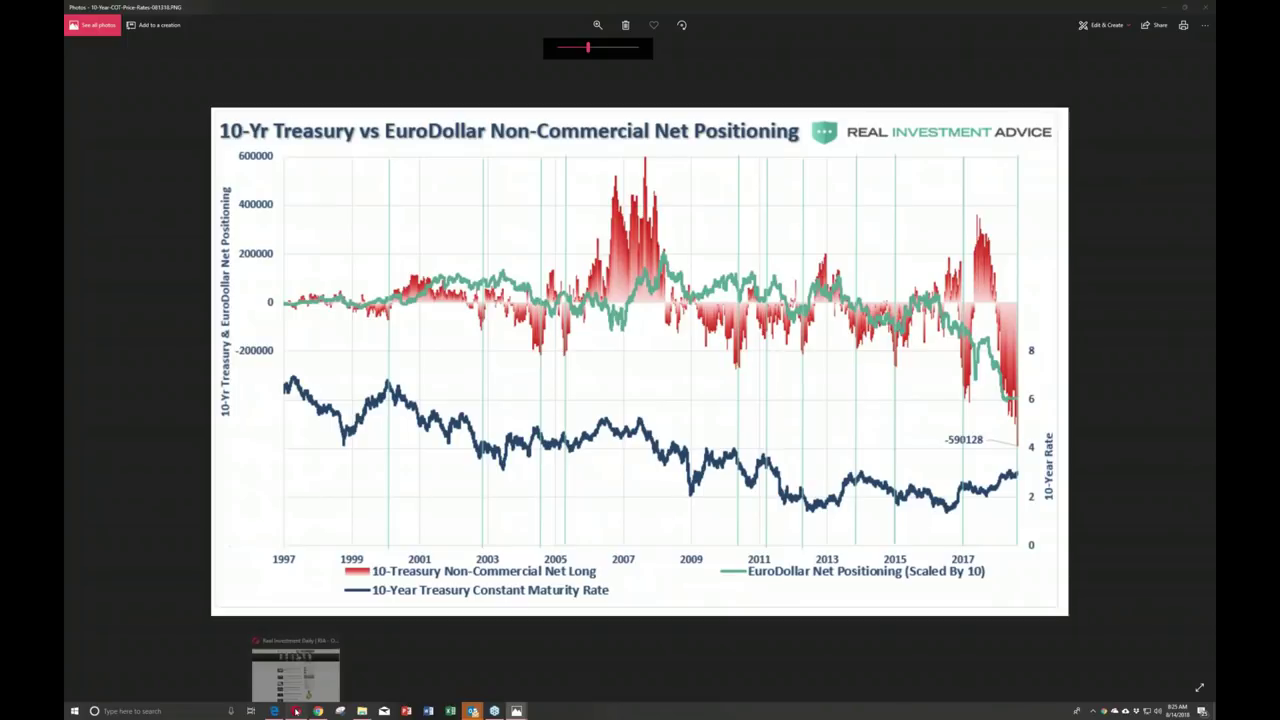
Open the Real Investment Advice Newsletter and scroll down to THE REAL 401k PLAN MANAGER section.
click(296, 672)
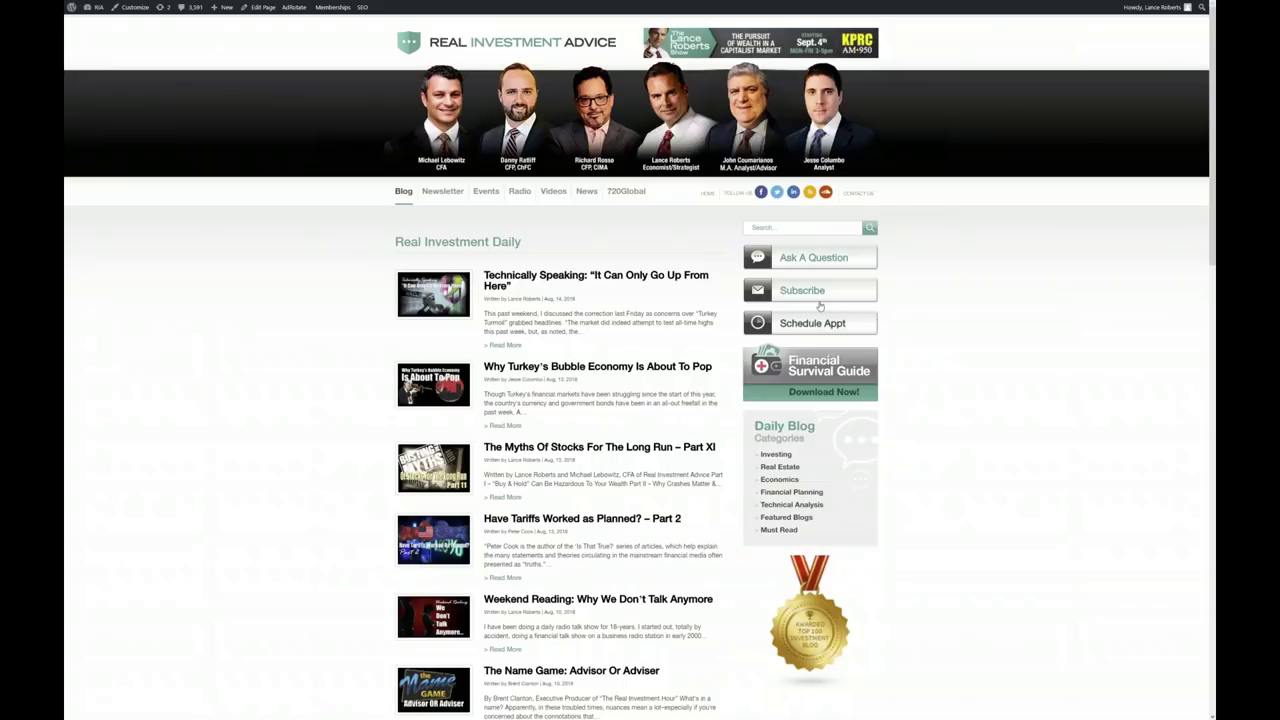
click(448, 196)
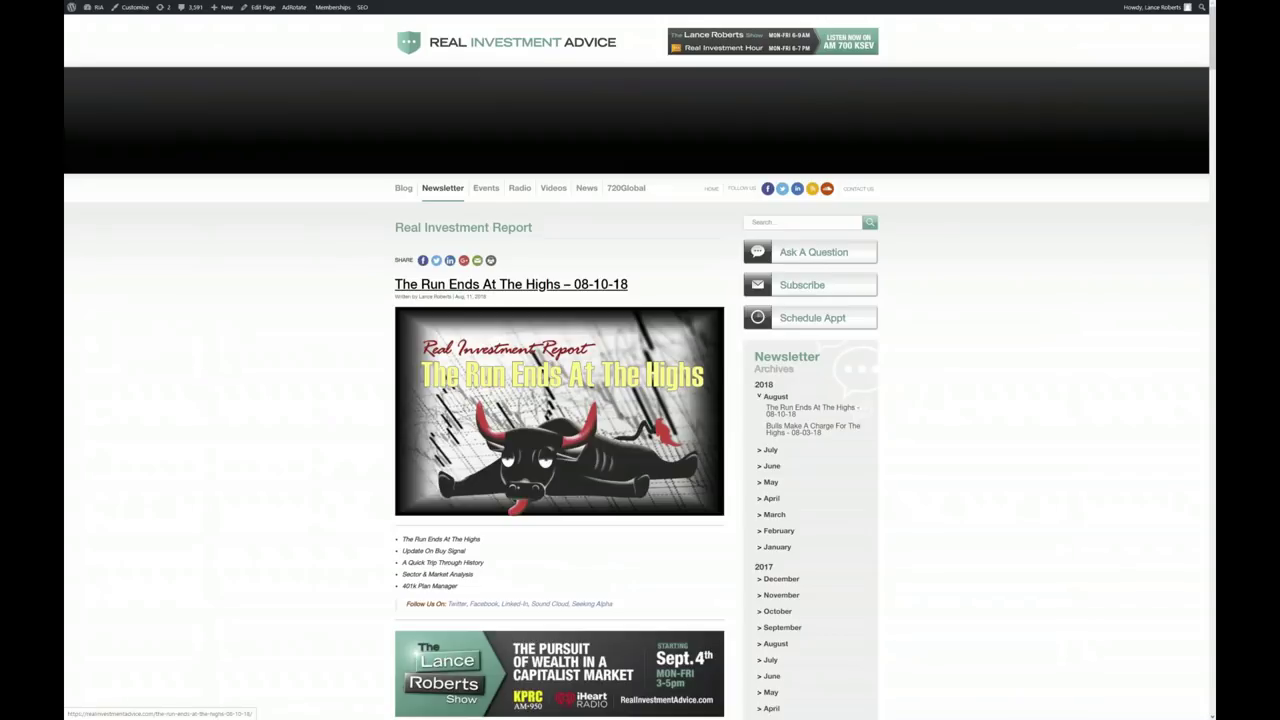
scroll(510, 284, down, 8)
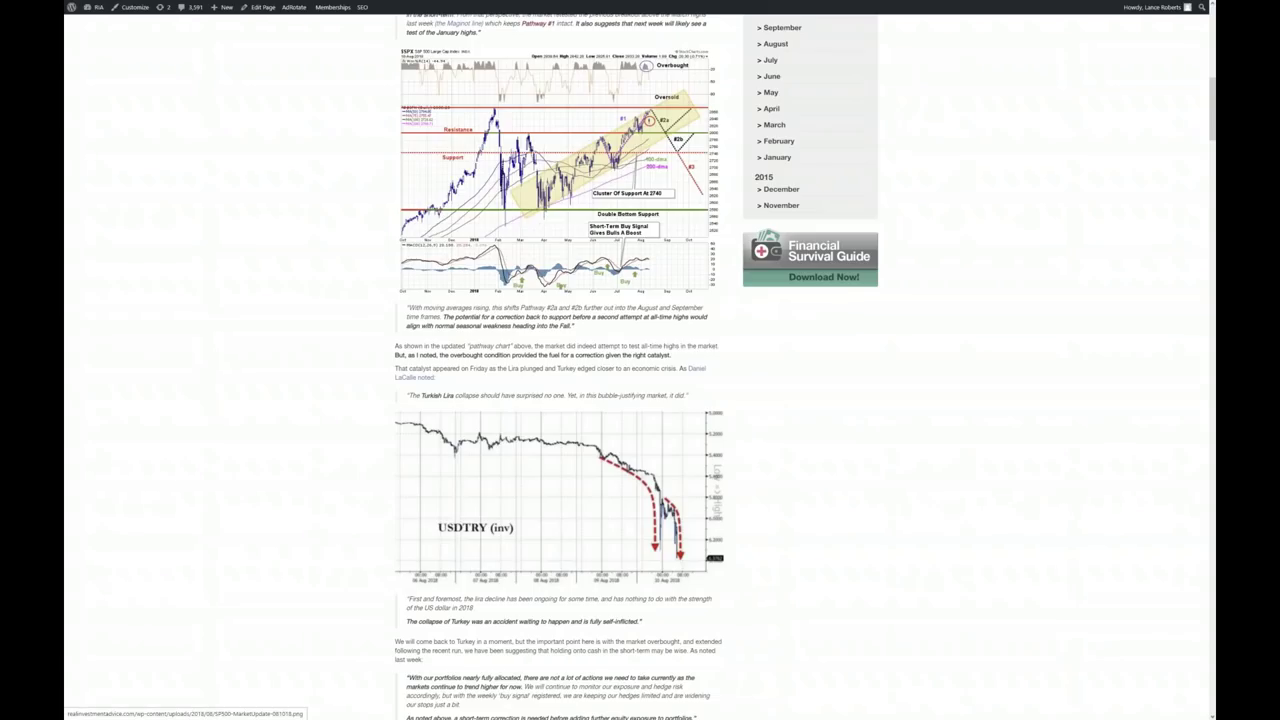
scroll(545, 418, down, 10)
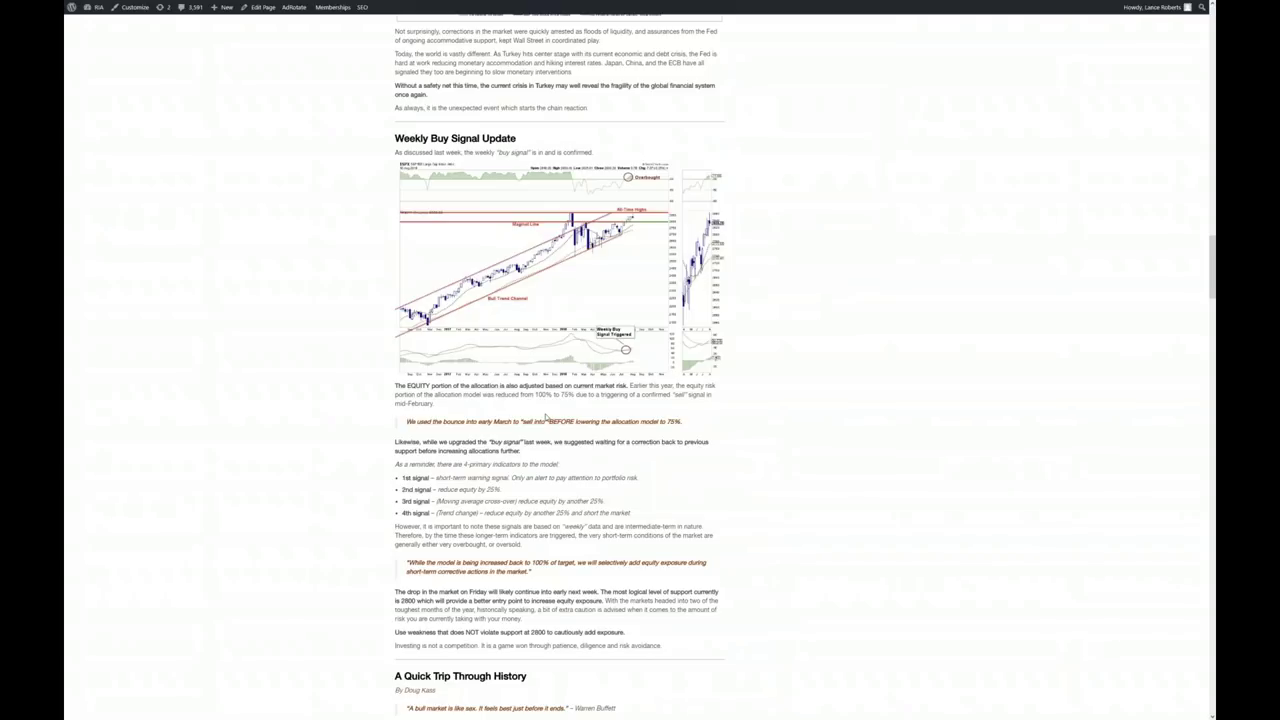
scroll(545, 418, down, 10)
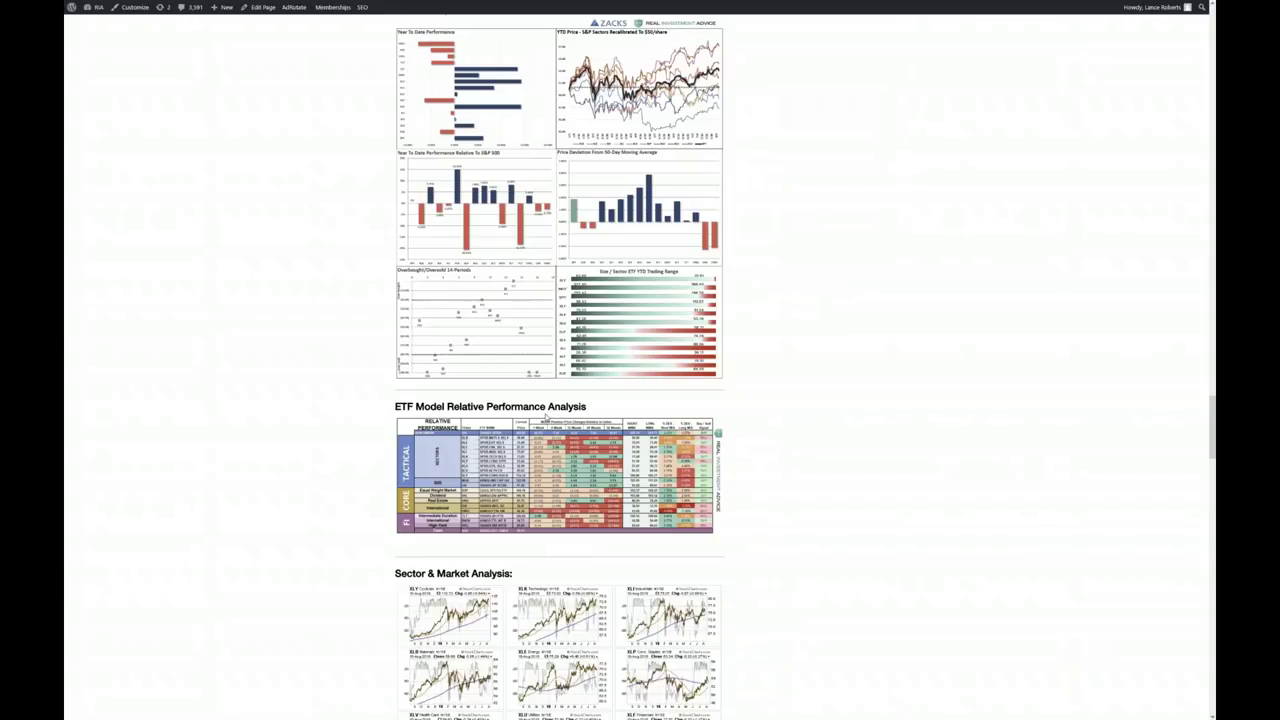
scroll(545, 418, down, 10)
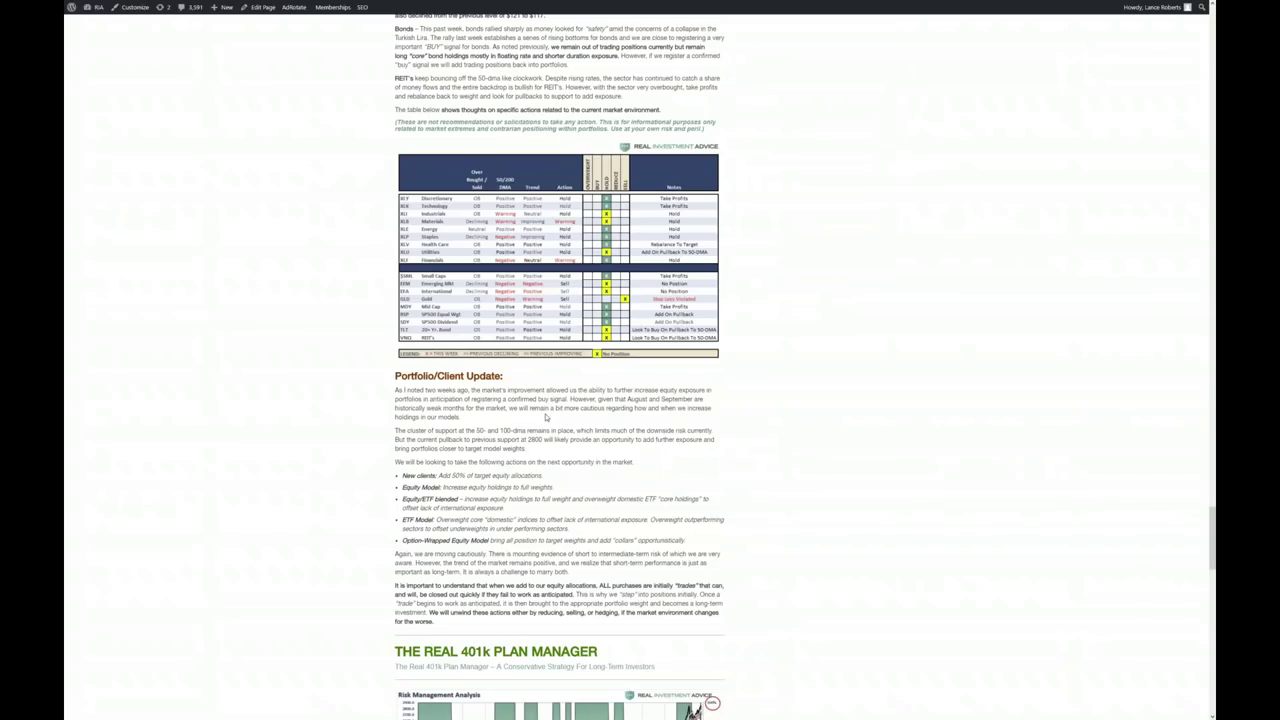
scroll(545, 418, down, 10)
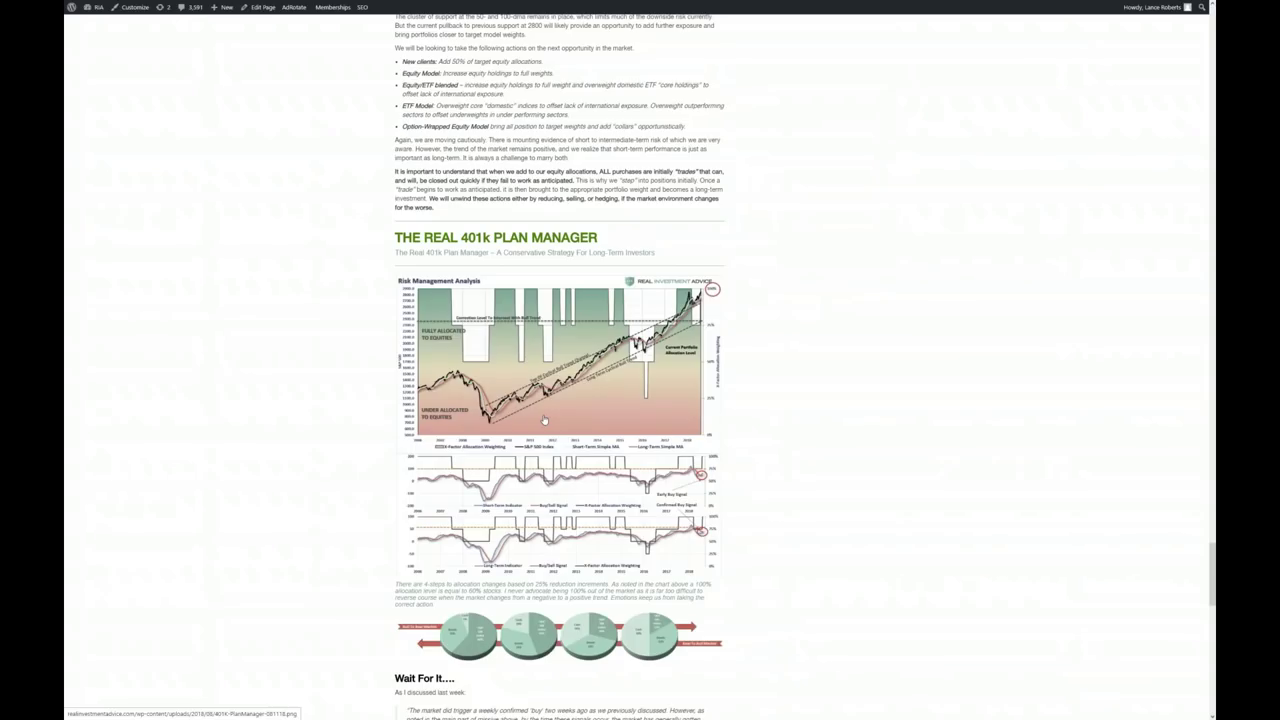
scroll(545, 418, down, 4)
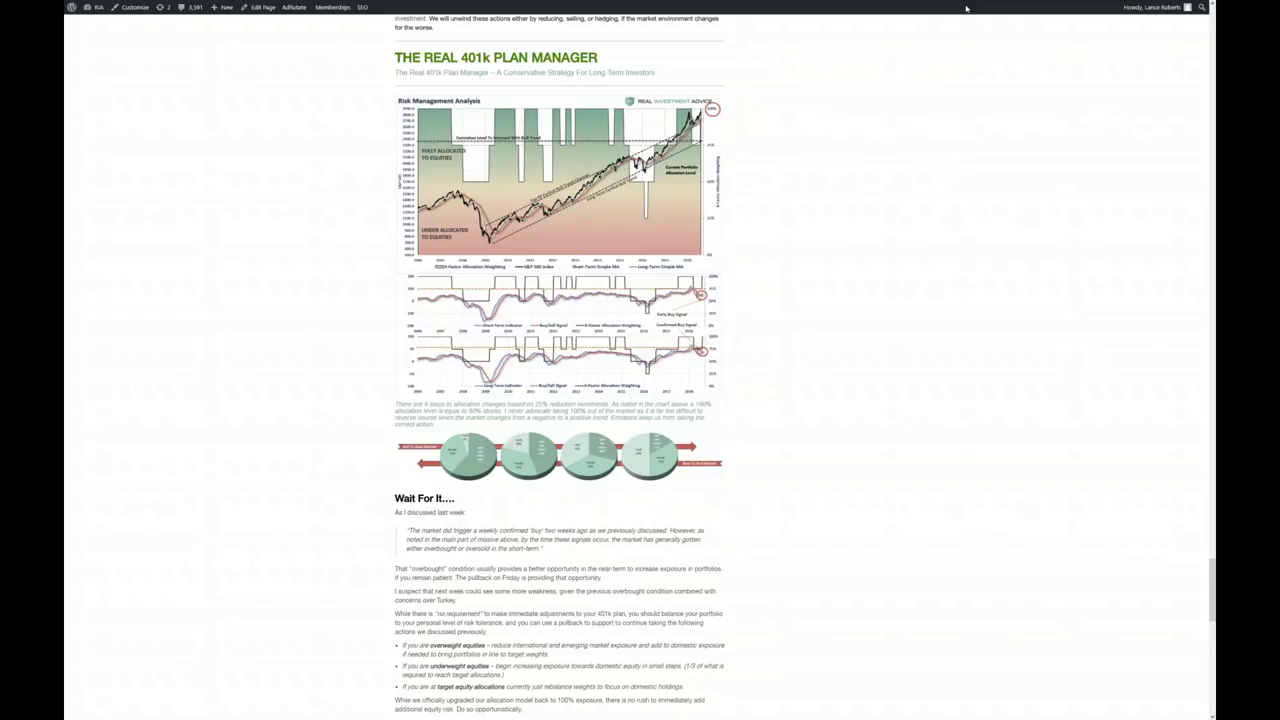
mouse_move(968, 7)
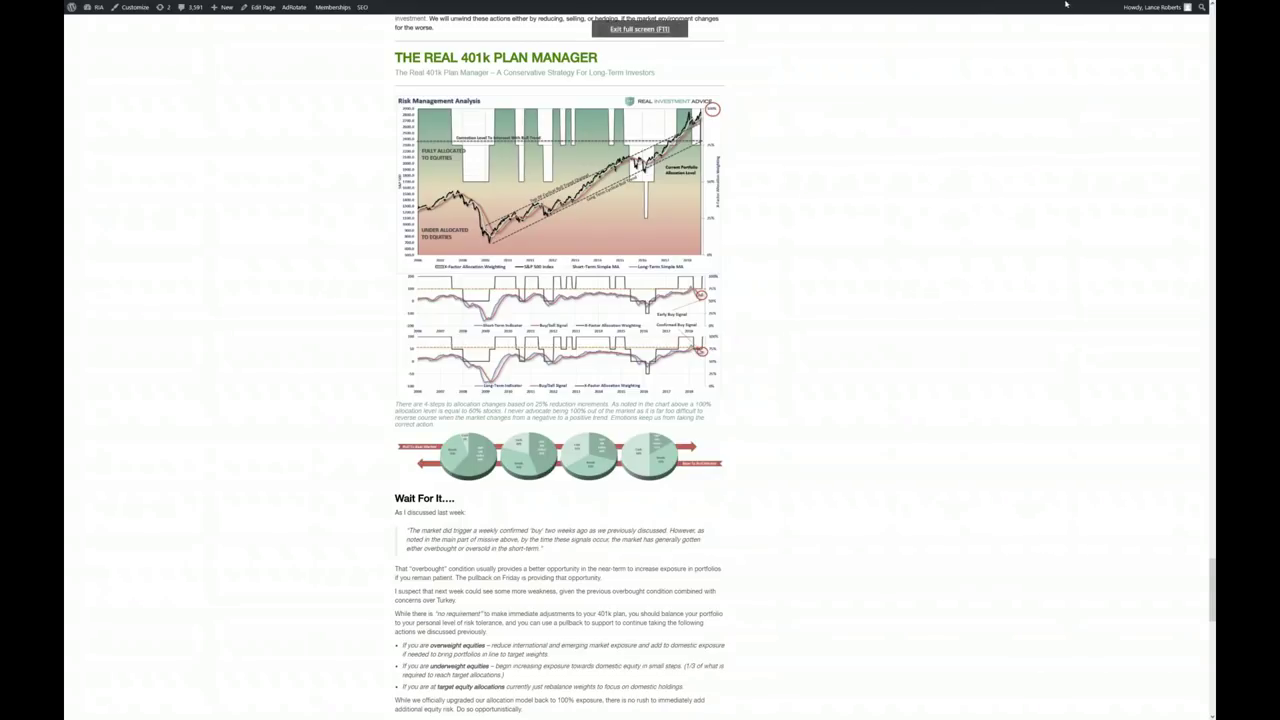